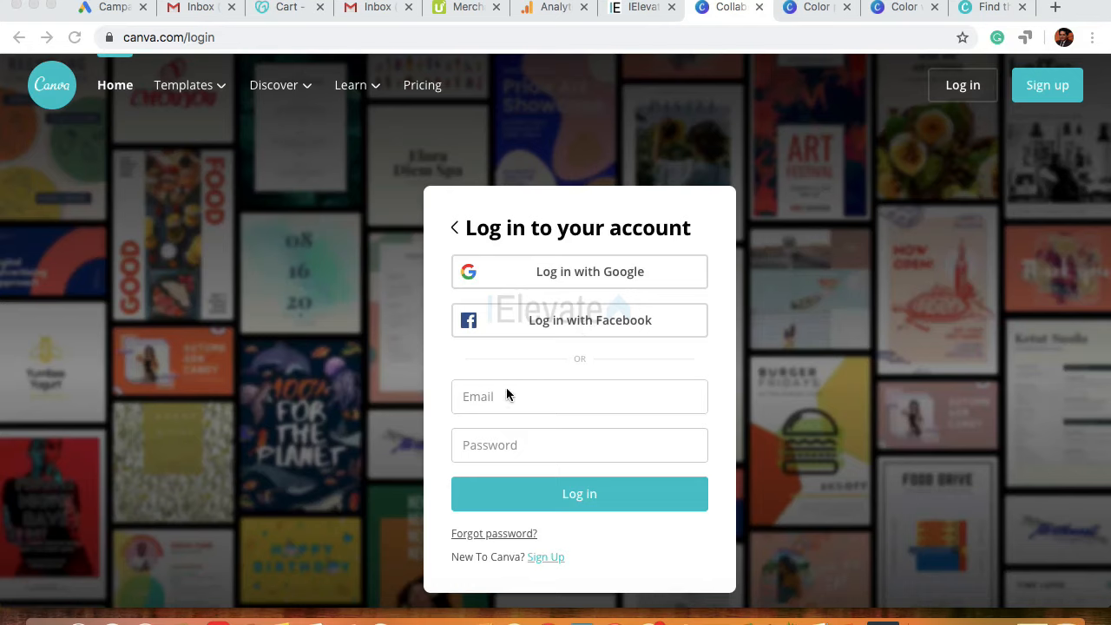
# Step: Log in to Canva through Google, using the second account offered in the account list
pyautogui.click(962, 91)
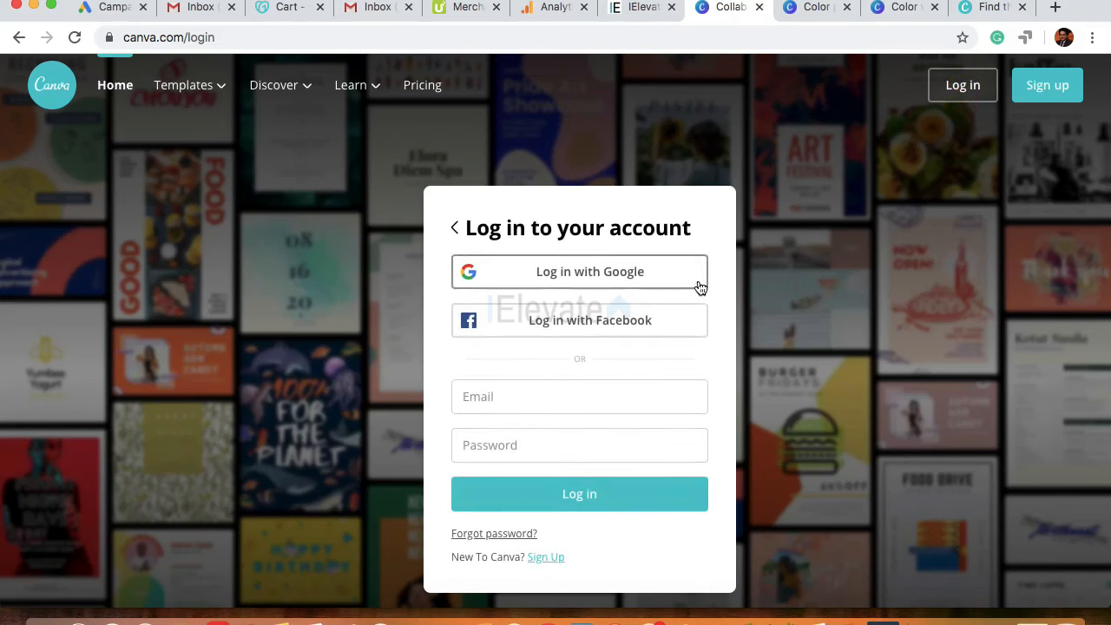
pyautogui.click(581, 273)
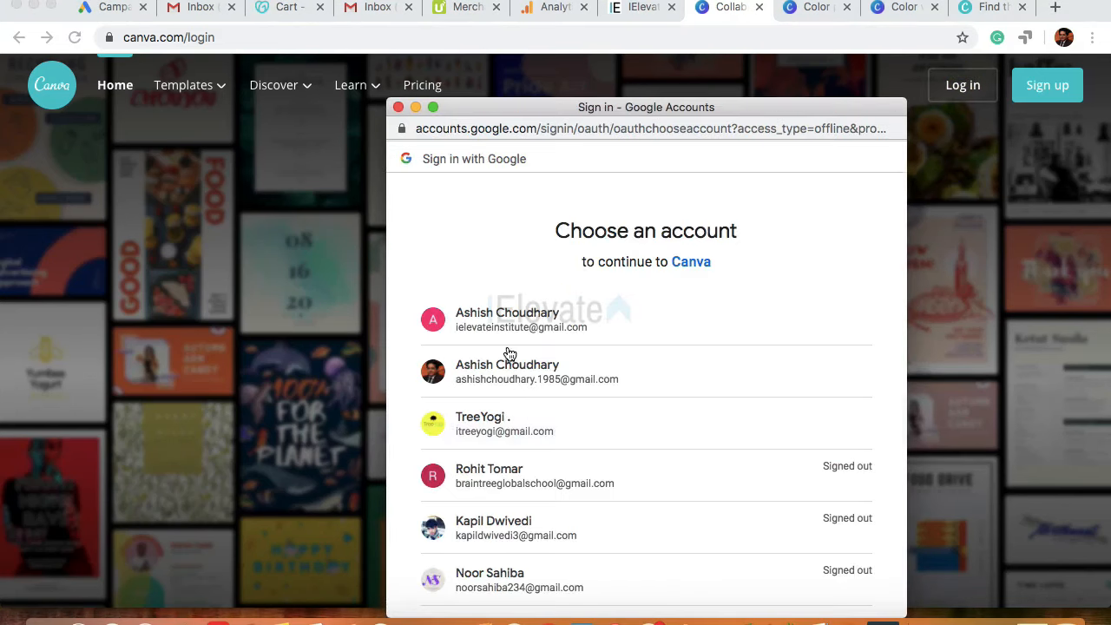
pyautogui.click(507, 371)
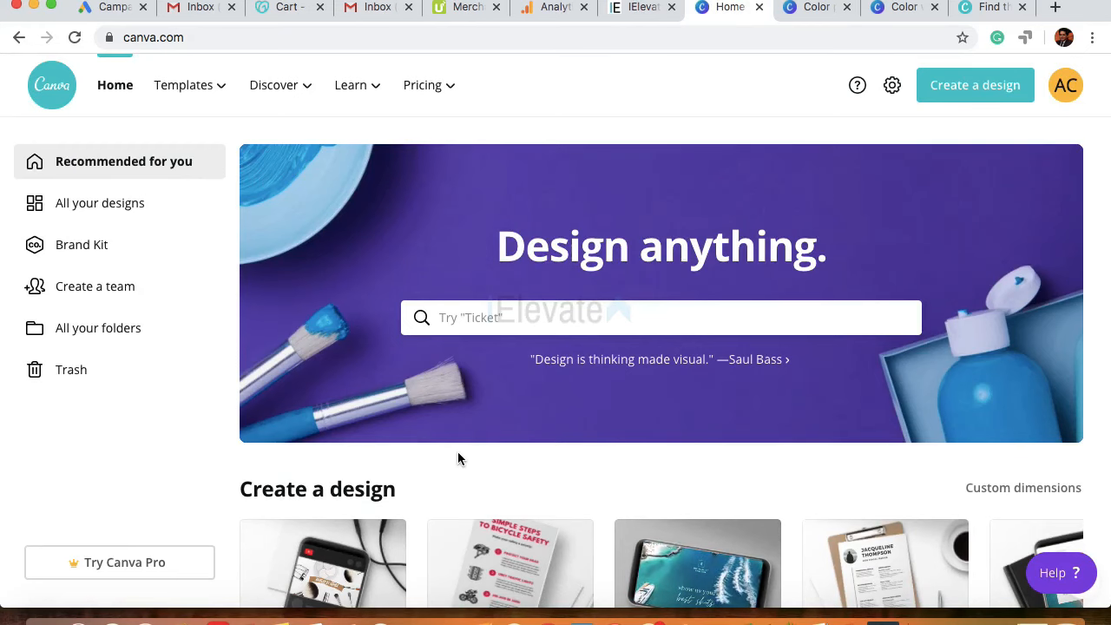
# Step: Look through the home page's design types, your existing designs and the Instagram Posts templates, including further posts in that row
pyautogui.scroll(-5, 459, 455)
pyautogui.scroll(1, 458, 458)
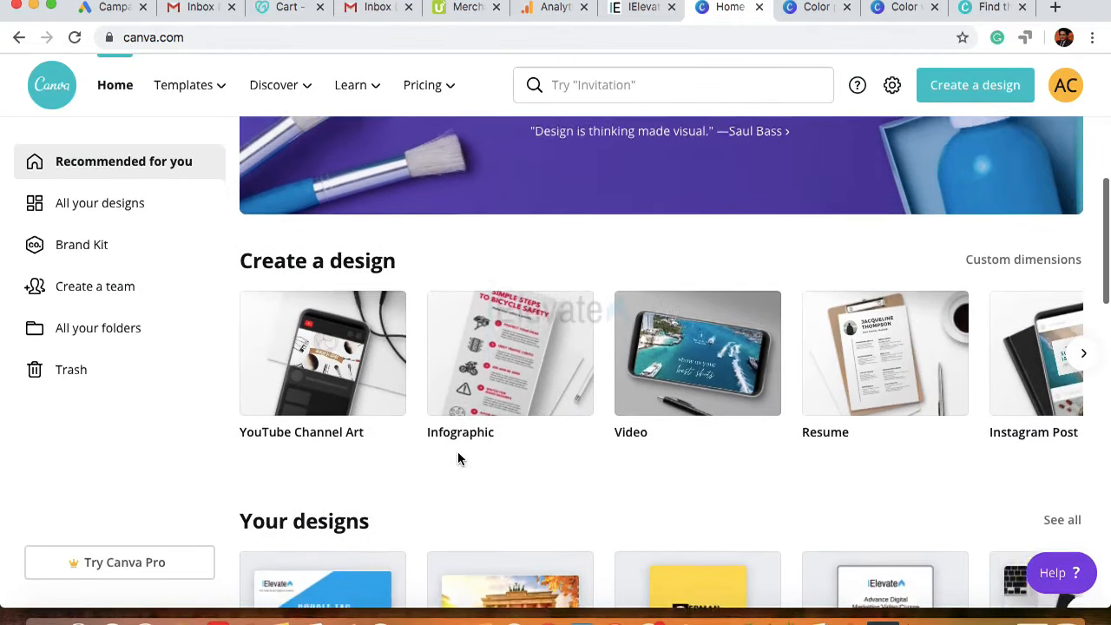
pyautogui.scroll(-3, 458, 460)
pyautogui.scroll(-10, 459, 477)
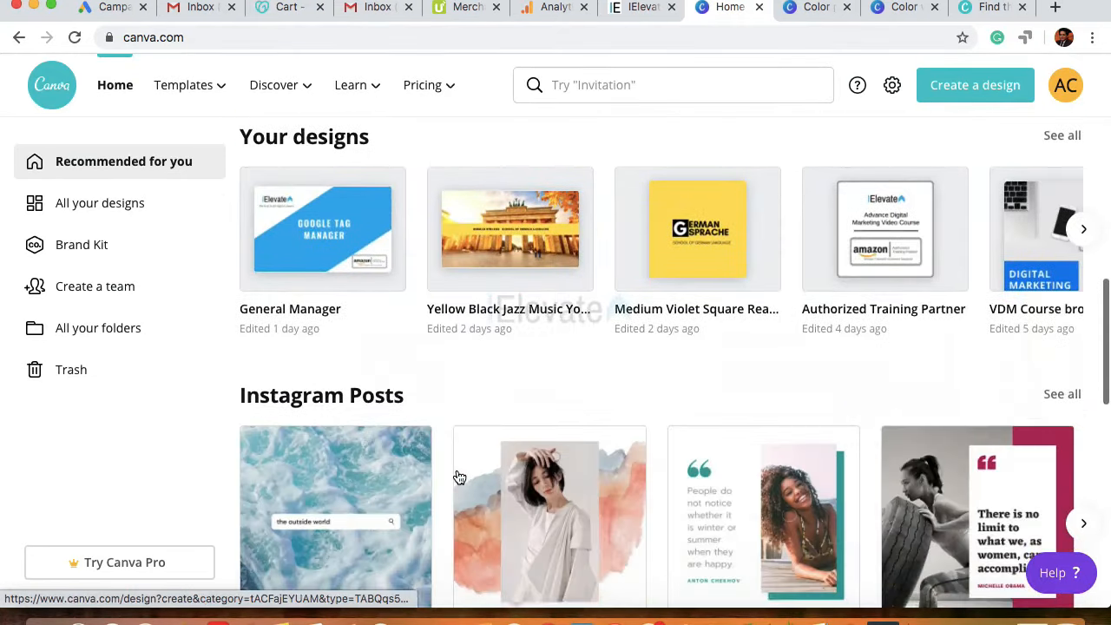
pyautogui.scroll(1, 459, 477)
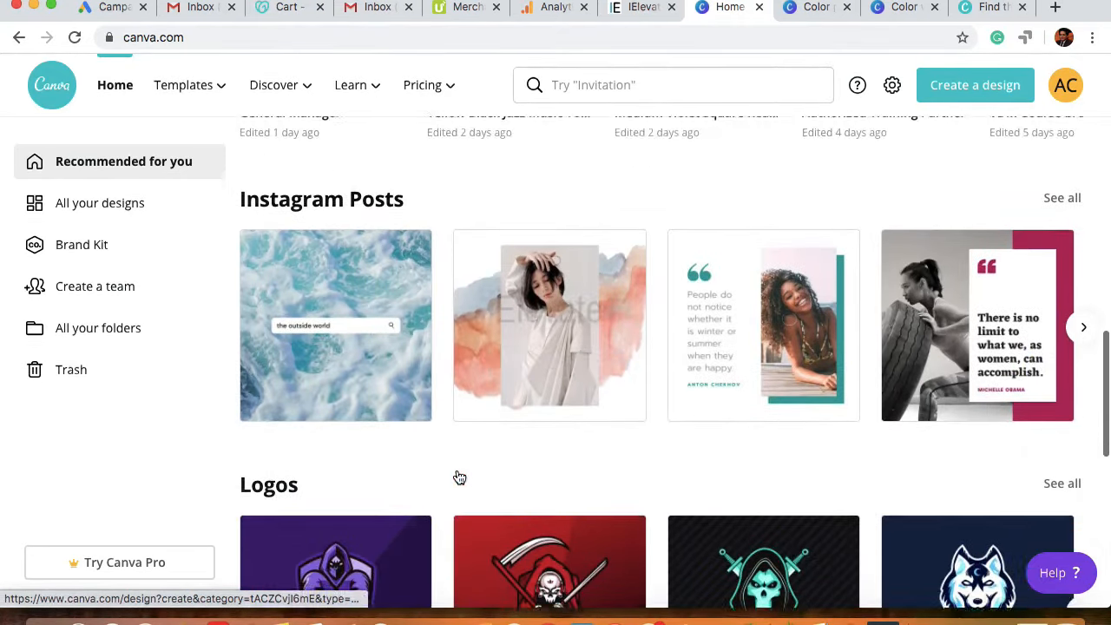
pyautogui.scroll(-1, 458, 475)
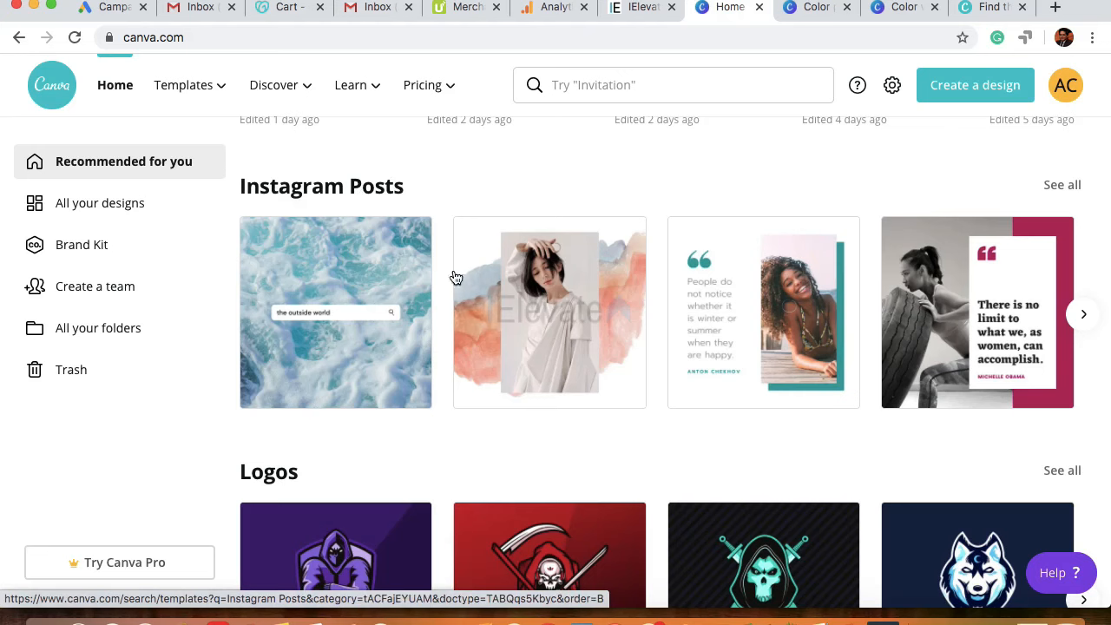
pyautogui.click(1083, 316)
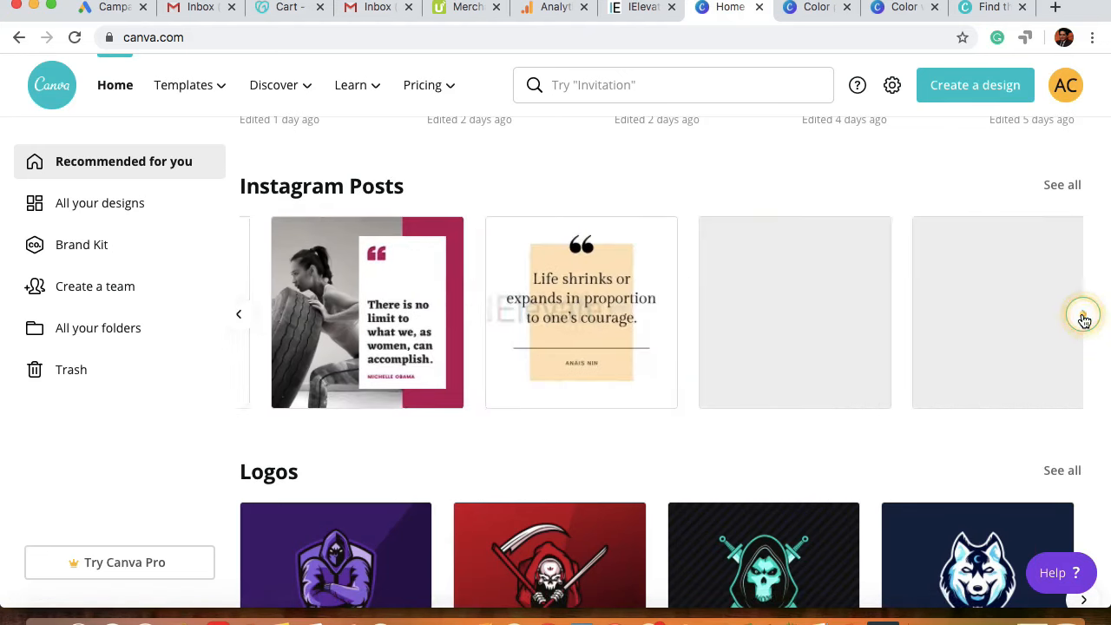
pyautogui.click(1083, 318)
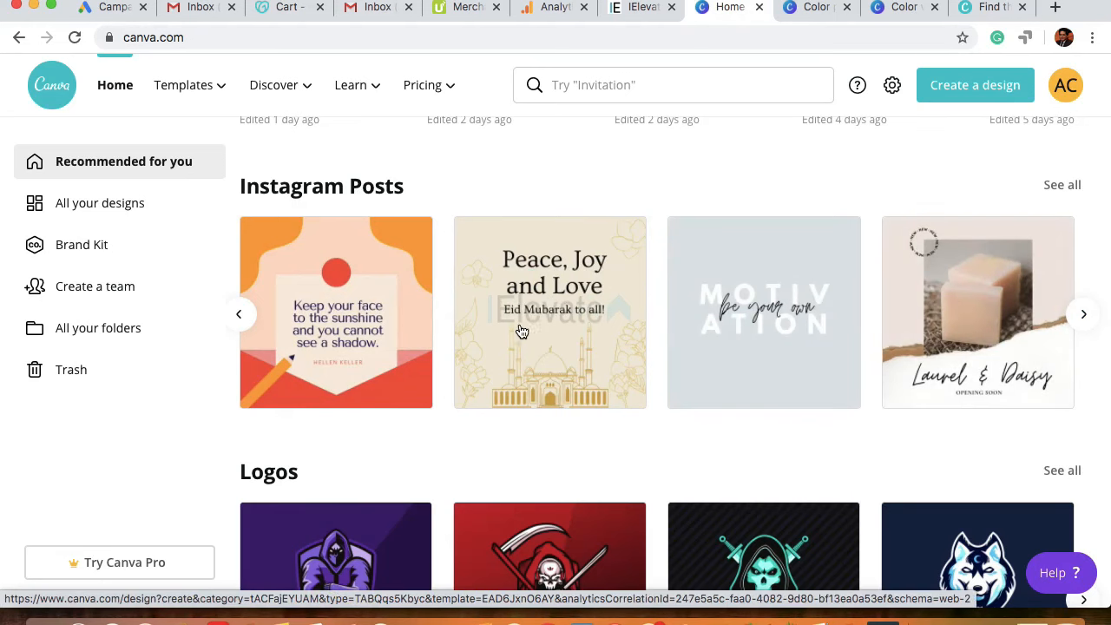
# Step: Browse the recommended Logos, Posters, YouTube Thumbnails and Presentations templates on the home page
pyautogui.scroll(-2, 387, 443)
pyautogui.scroll(-4, 388, 443)
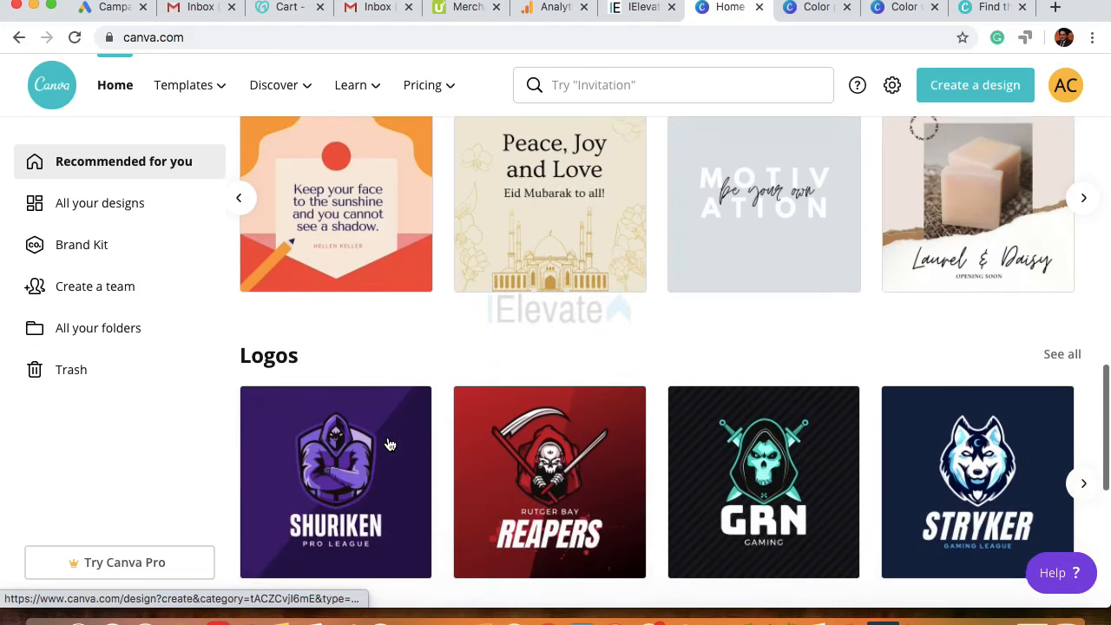
pyautogui.scroll(-8, 389, 444)
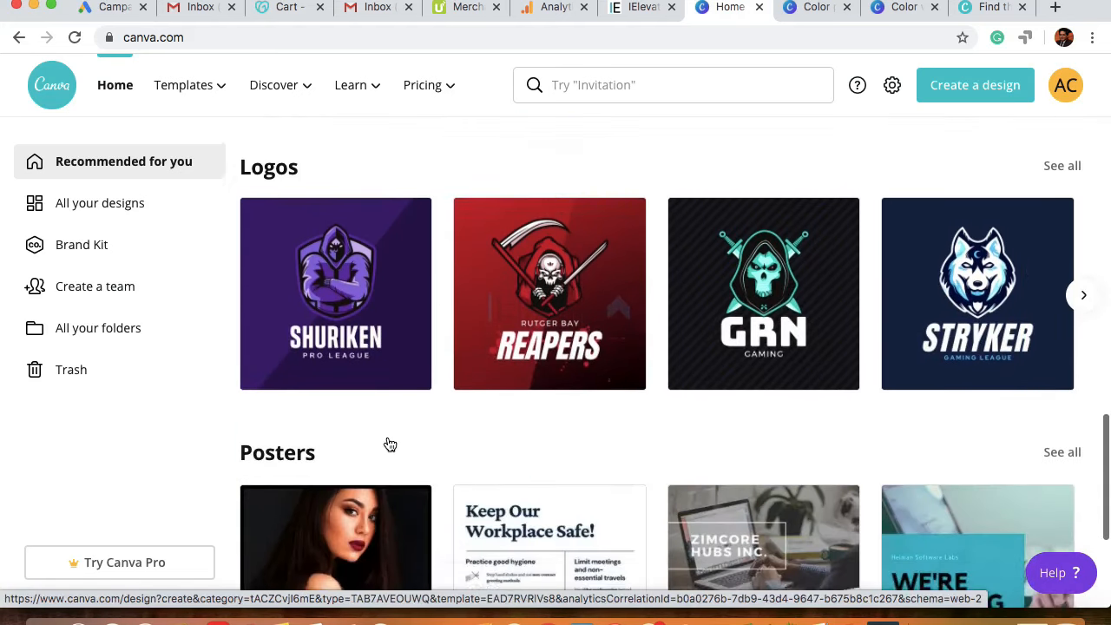
pyautogui.scroll(-1, 389, 445)
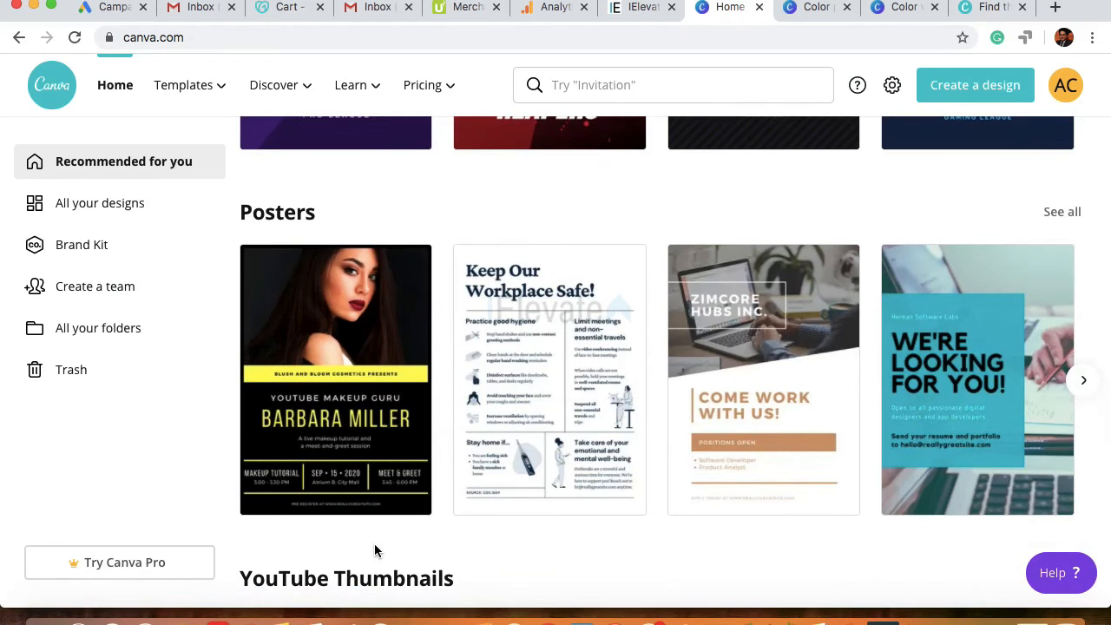
pyautogui.scroll(-5, 375, 547)
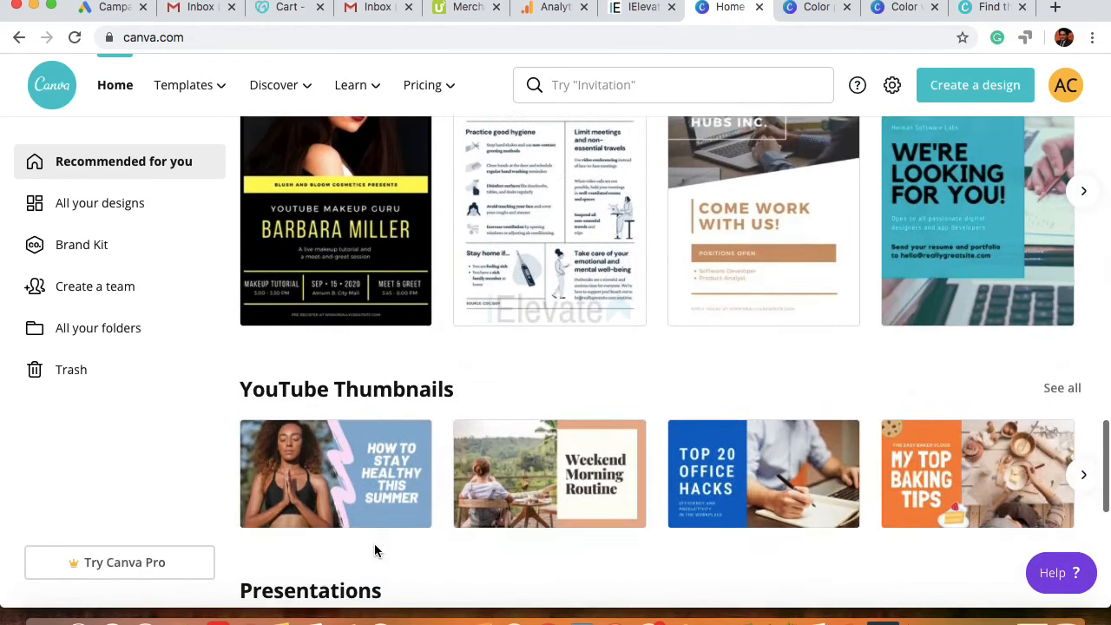
pyautogui.scroll(-2, 375, 546)
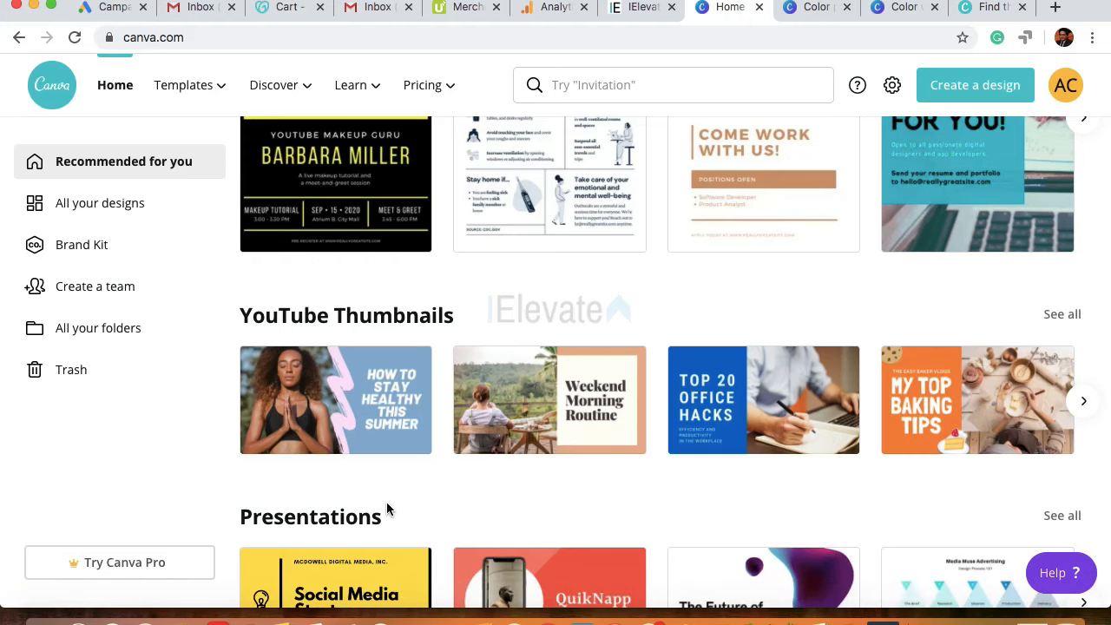
pyautogui.scroll(-5, 416, 524)
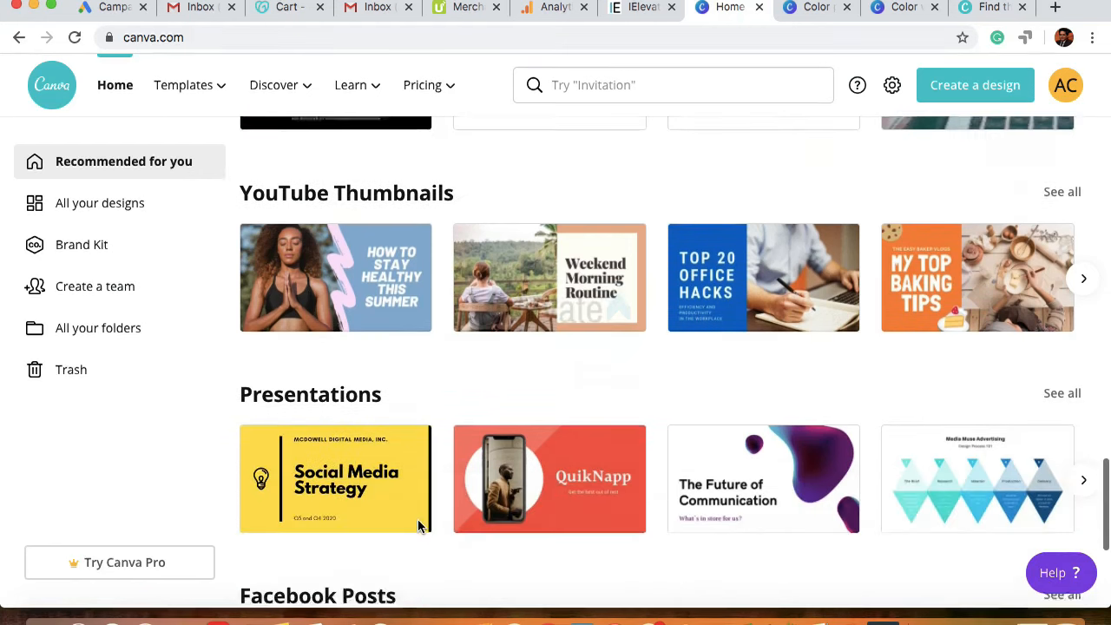
pyautogui.scroll(-1, 419, 526)
pyautogui.scroll(-4, 452, 486)
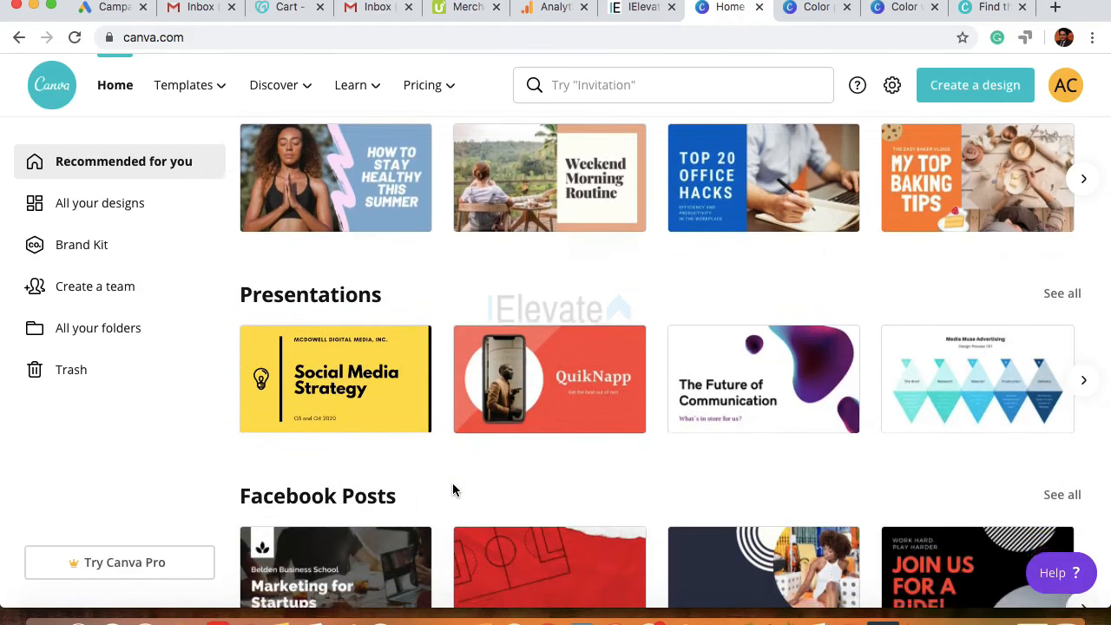
# Step: Examine the Facebook Posts, Facebook Covers, YouTube Channel Art, Videos, Blog Banners and Social Media template rows
pyautogui.scroll(-3, 452, 491)
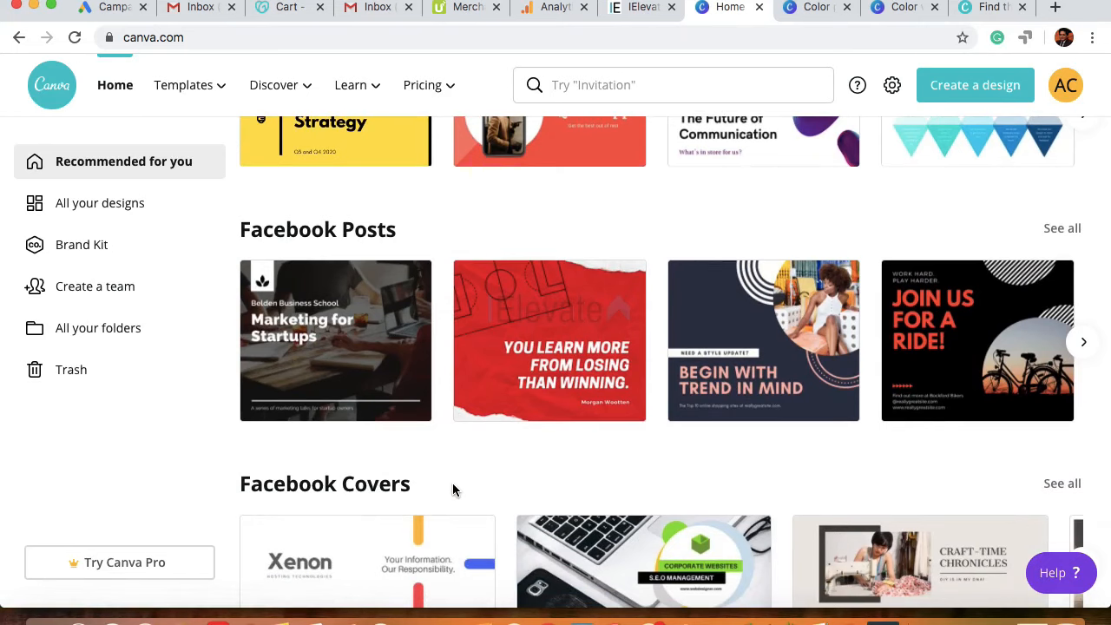
pyautogui.scroll(1, 452, 484)
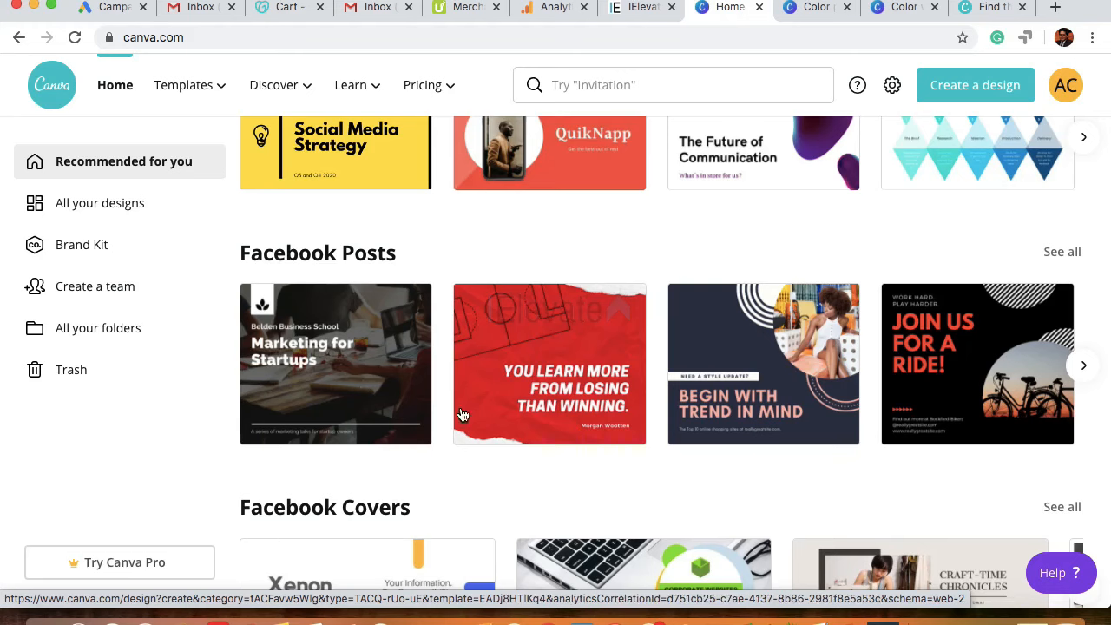
pyautogui.scroll(-2, 431, 448)
pyautogui.scroll(-4, 461, 391)
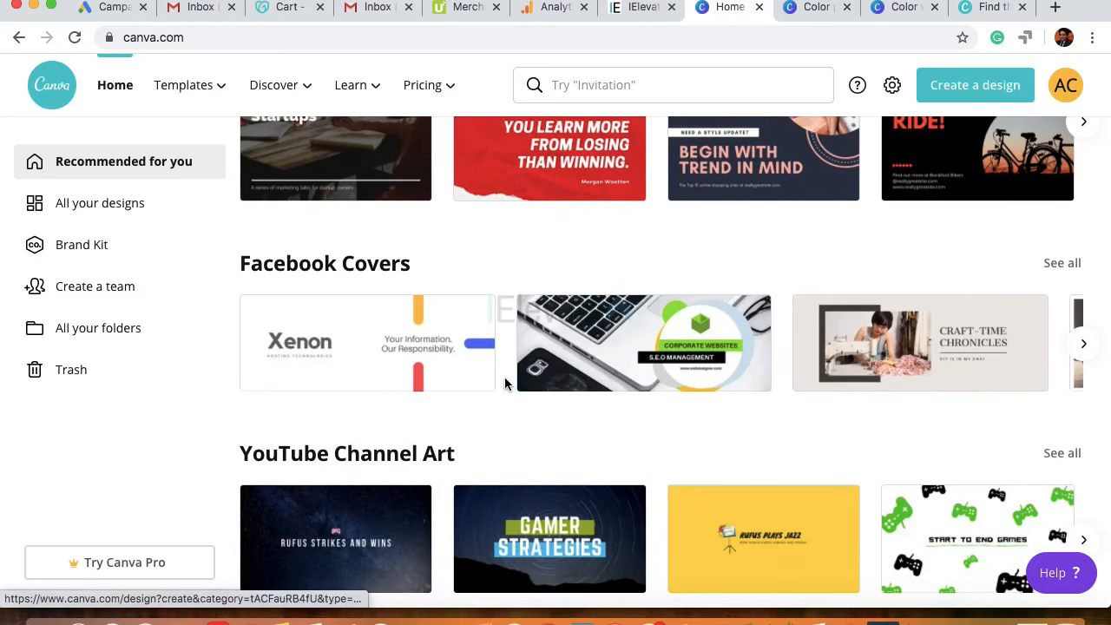
pyautogui.scroll(-1, 506, 384)
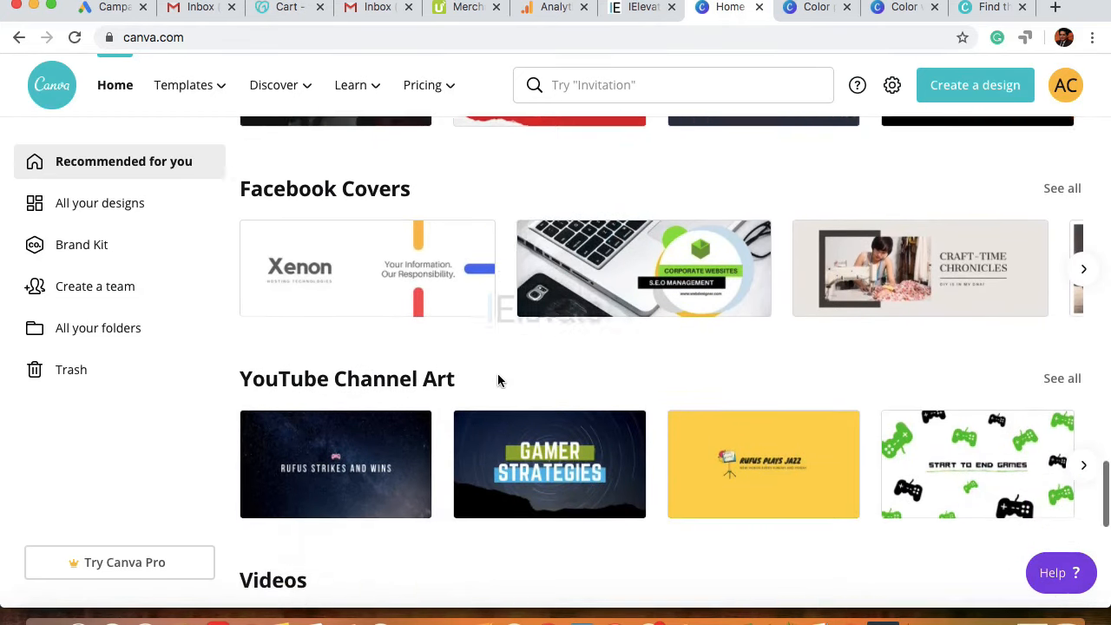
pyautogui.scroll(-4, 497, 381)
pyautogui.scroll(-1, 478, 417)
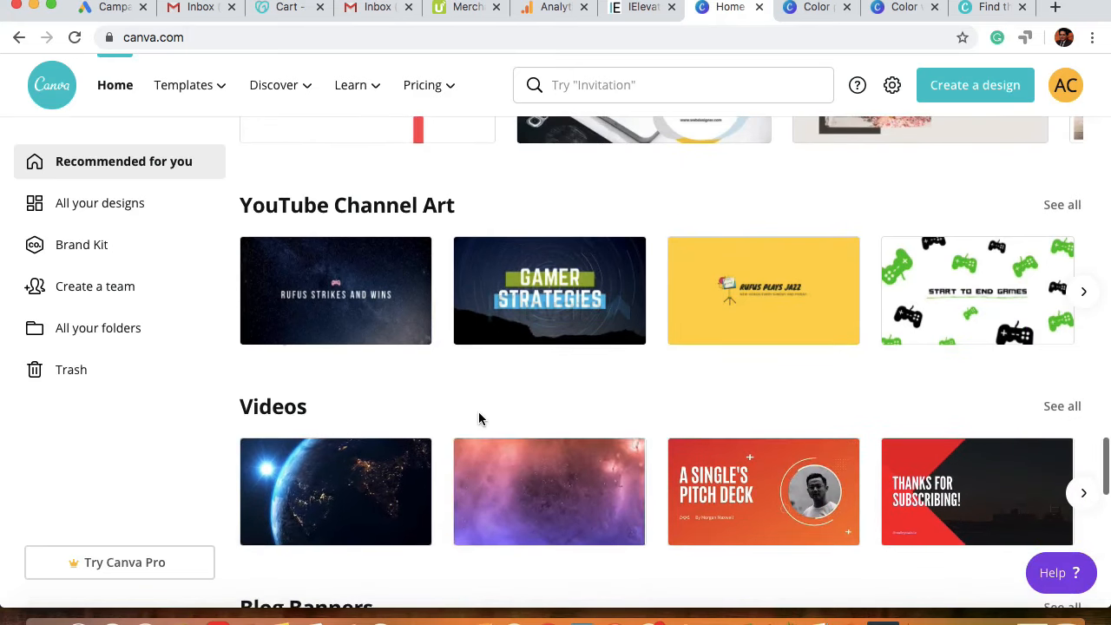
pyautogui.scroll(1, 481, 404)
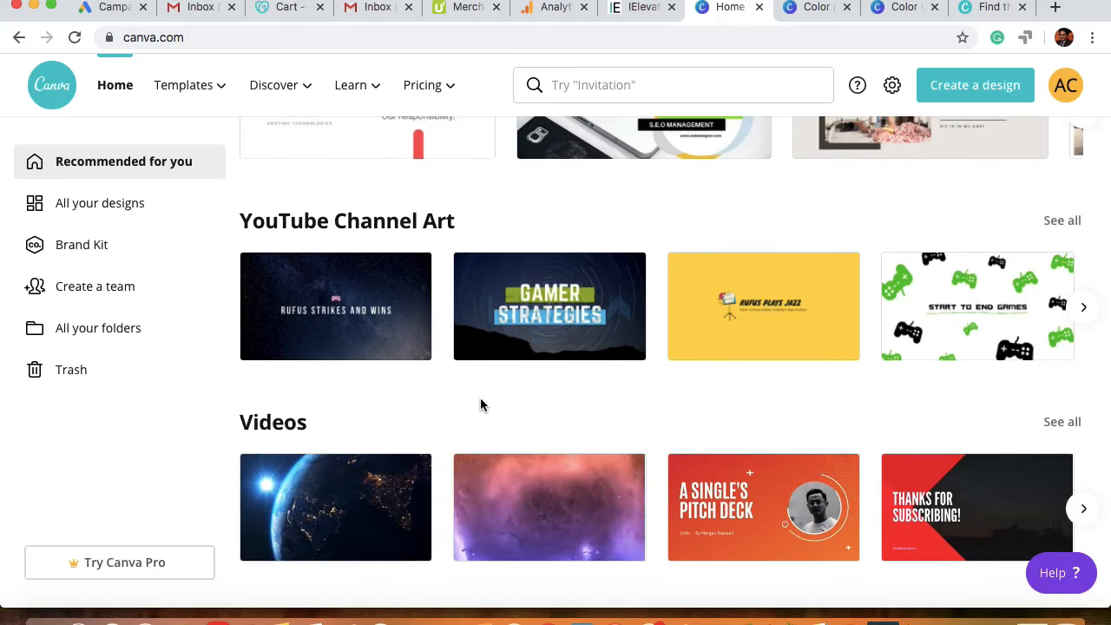
pyautogui.scroll(-3, 479, 404)
pyautogui.scroll(-2, 442, 431)
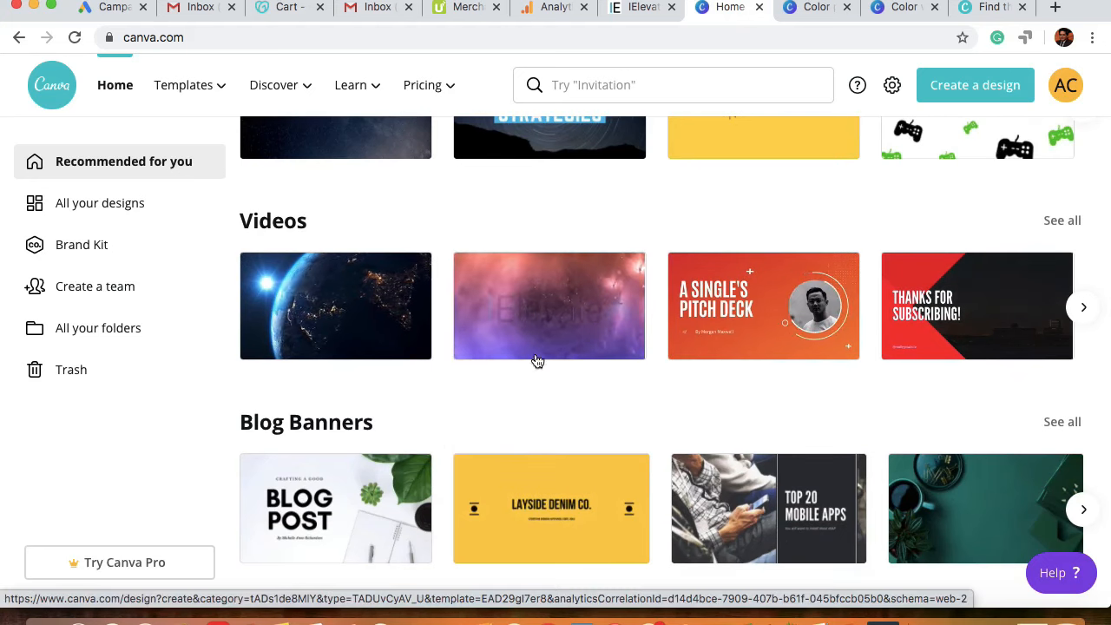
pyautogui.scroll(-2, 507, 388)
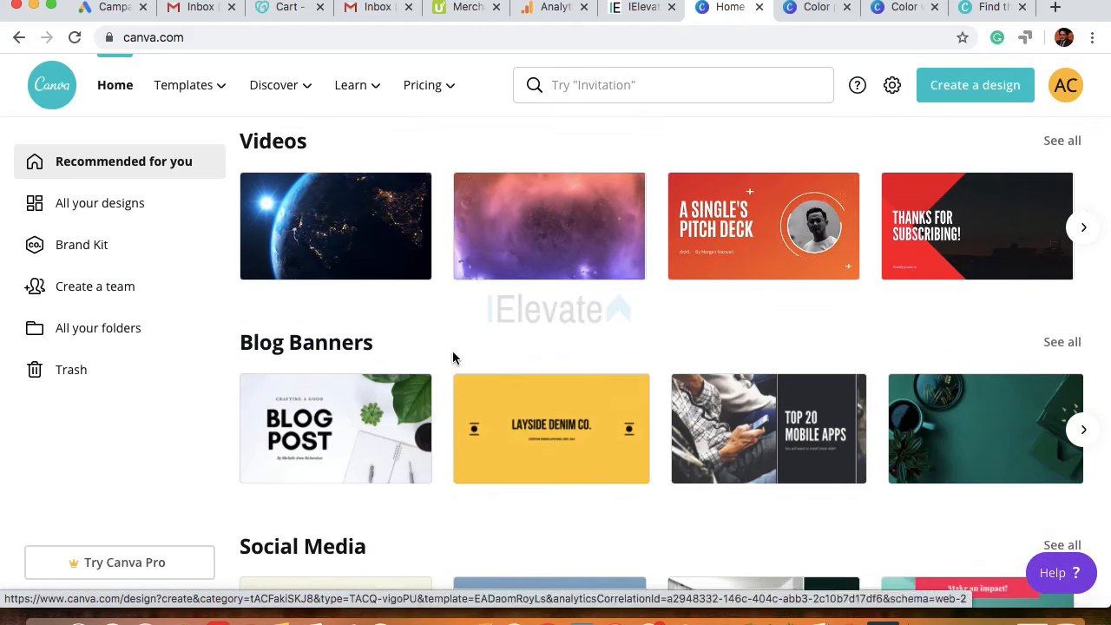
pyautogui.scroll(-4, 431, 395)
pyautogui.scroll(-5, 431, 392)
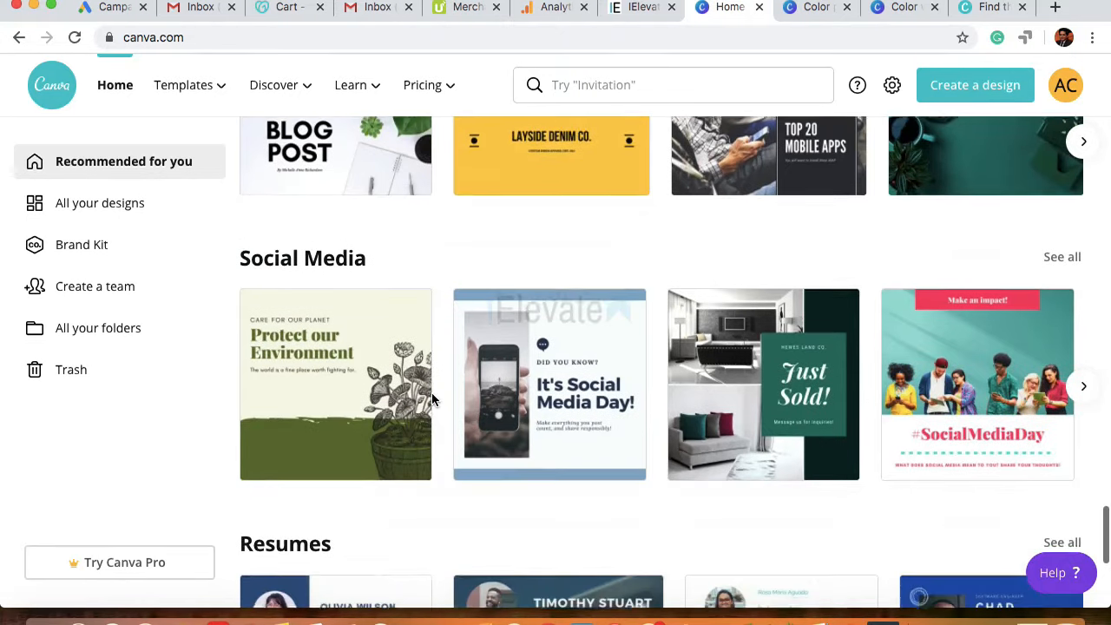
# Step: Review the Resumes, Certificates, Instagram Stories, Your Stories, Animated Social Media, Flyers and Cards template rows
pyautogui.scroll(-5, 426, 366)
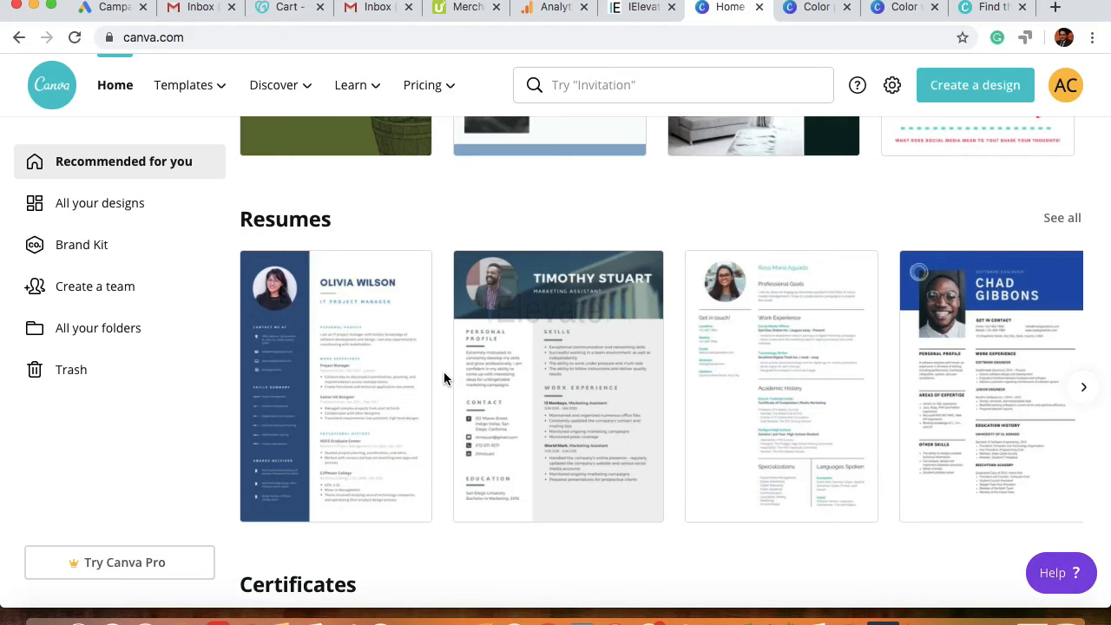
pyautogui.scroll(-3, 444, 378)
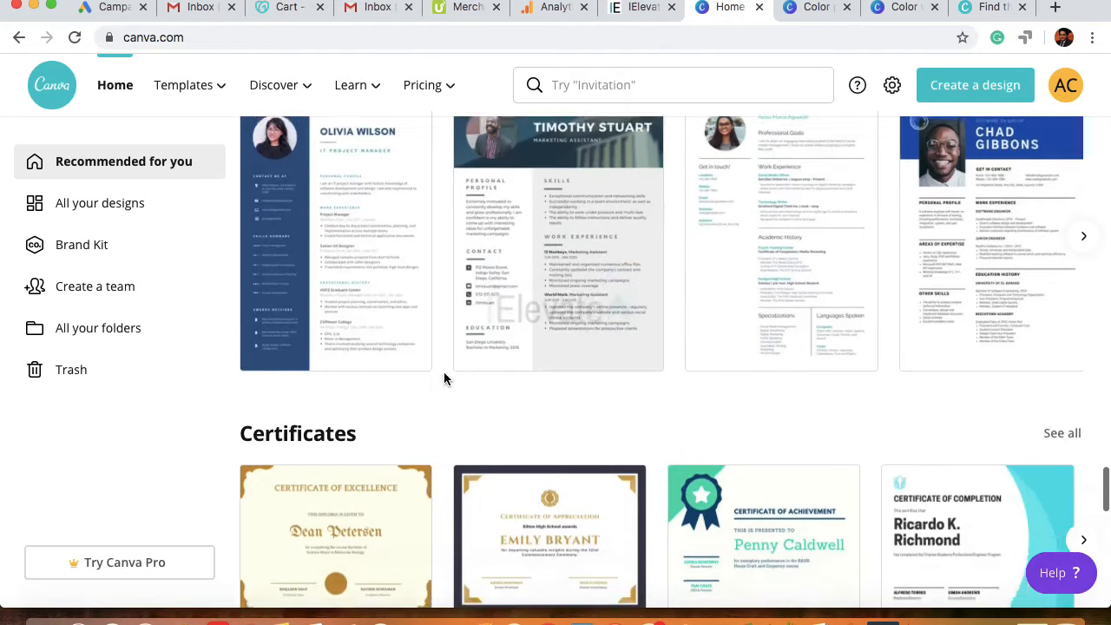
pyautogui.scroll(1, 444, 378)
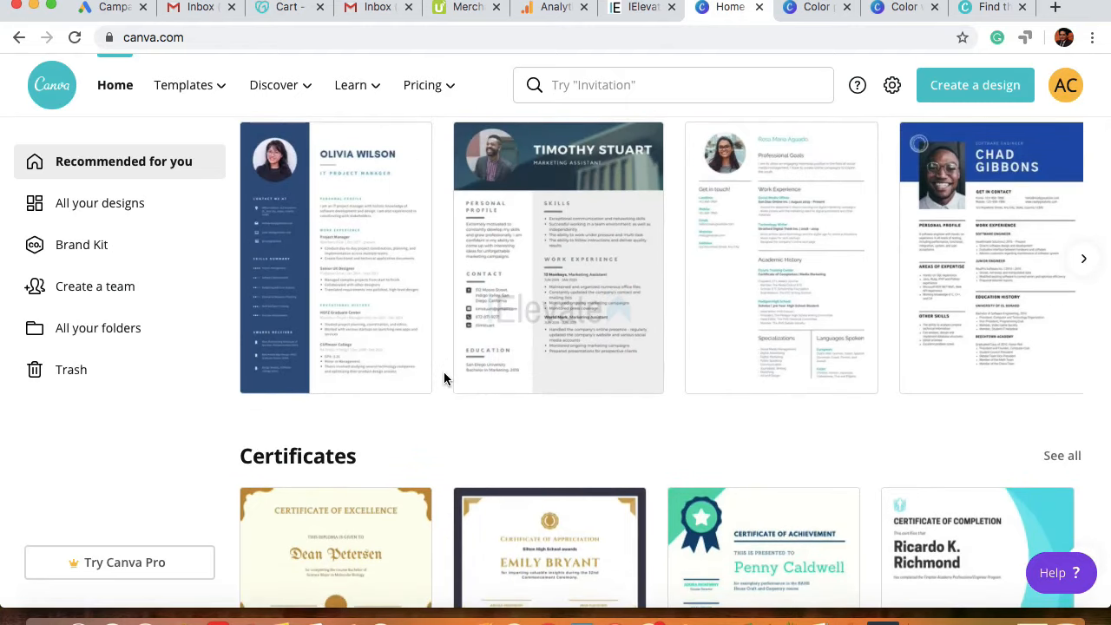
pyautogui.scroll(-5, 444, 378)
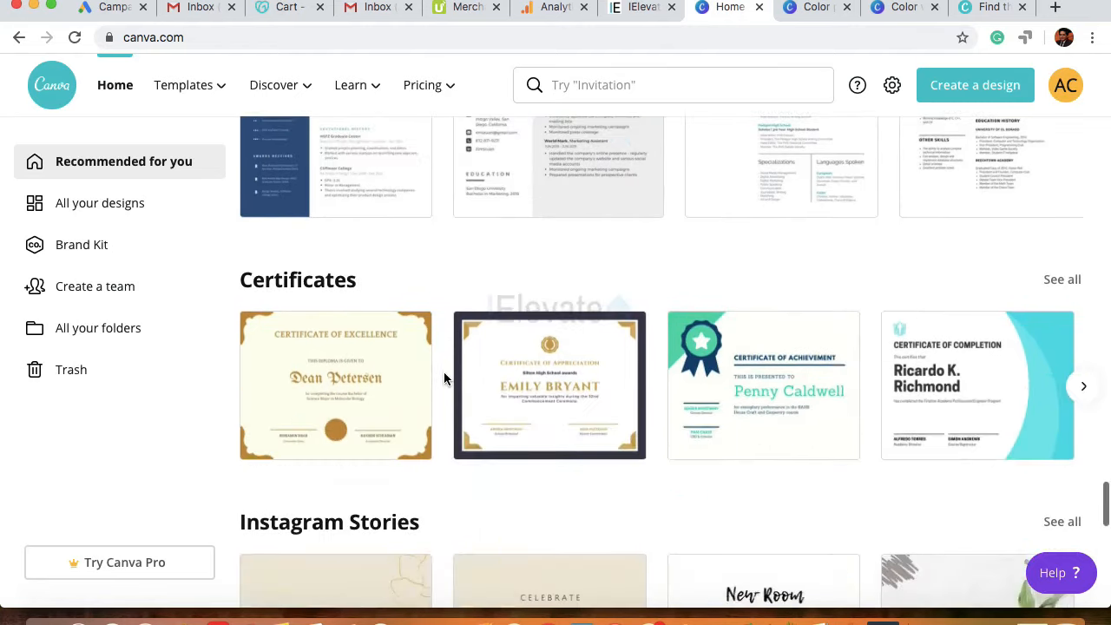
pyautogui.scroll(-2, 443, 378)
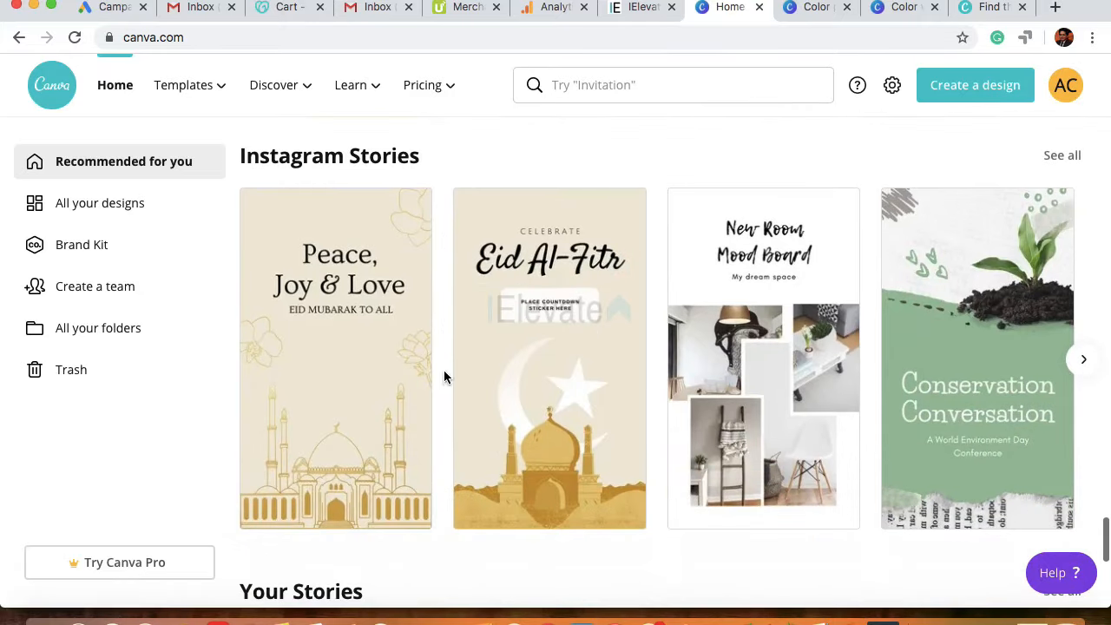
pyautogui.scroll(-5, 395, 463)
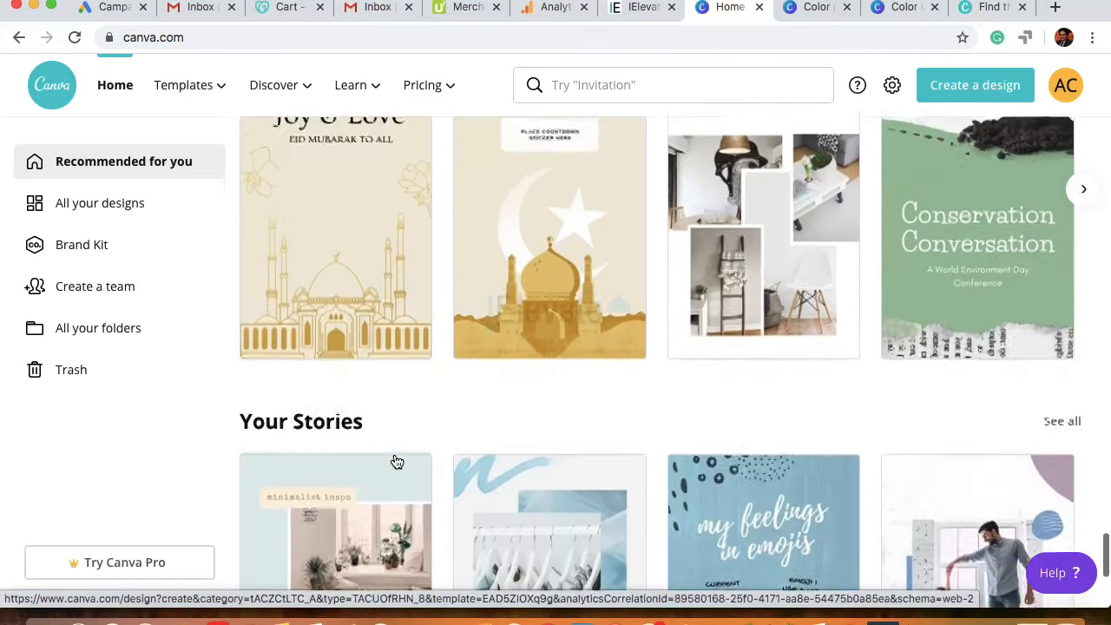
pyautogui.scroll(-4, 396, 461)
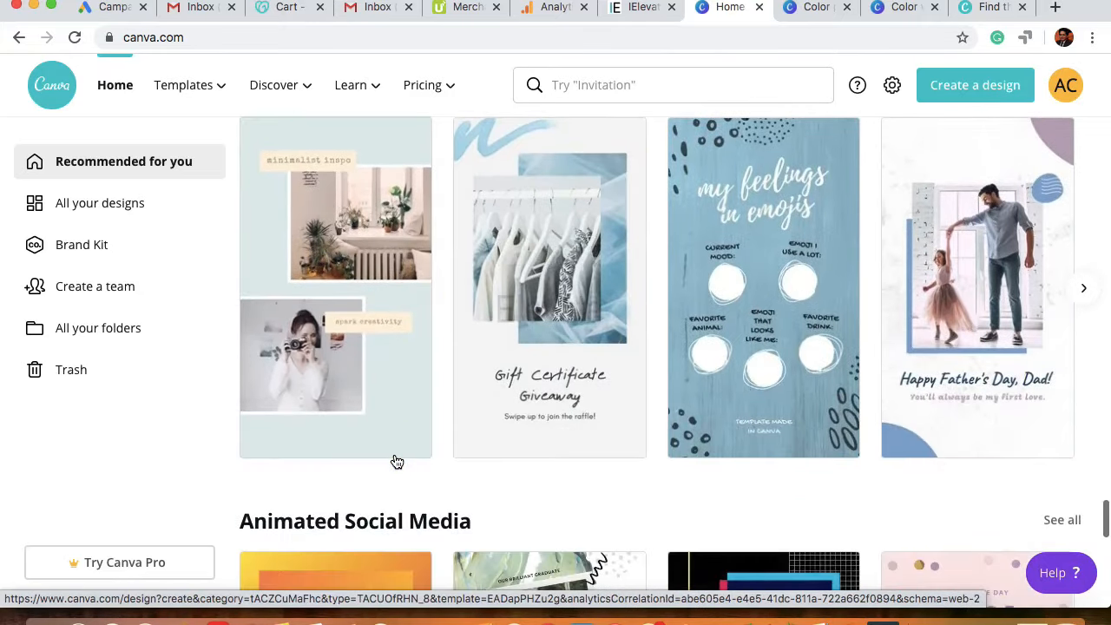
pyautogui.scroll(-3, 395, 461)
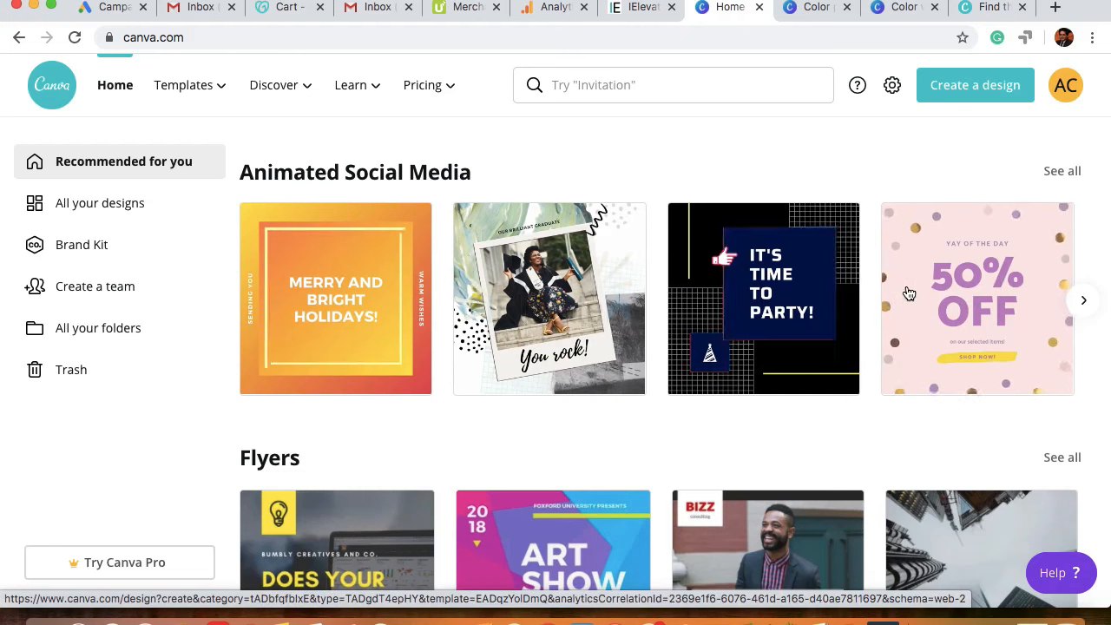
pyautogui.scroll(-5, 576, 456)
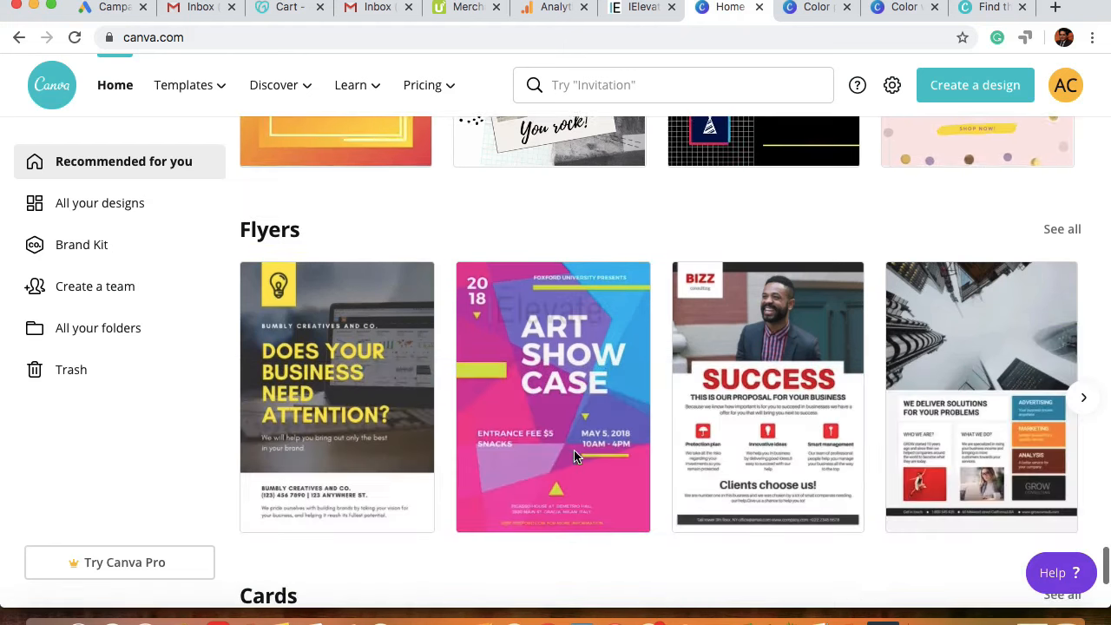
pyautogui.scroll(-7, 419, 557)
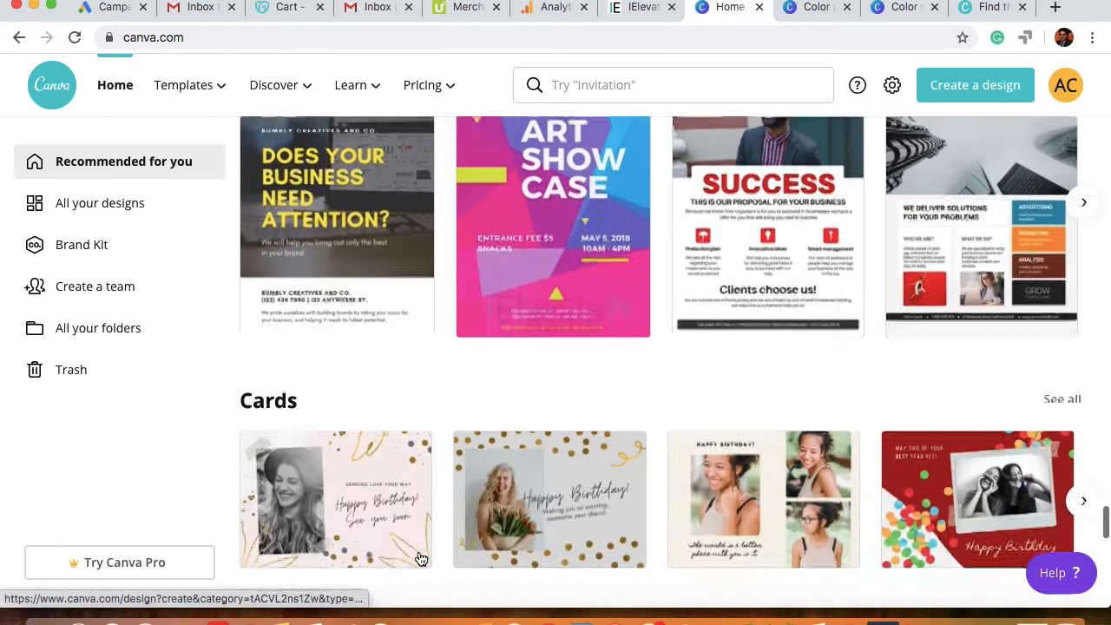
# Step: Review the Flyers, Infographics and LinkedIn Banners template rows, including further infographic templates in that row
pyautogui.scroll(5, 454, 434)
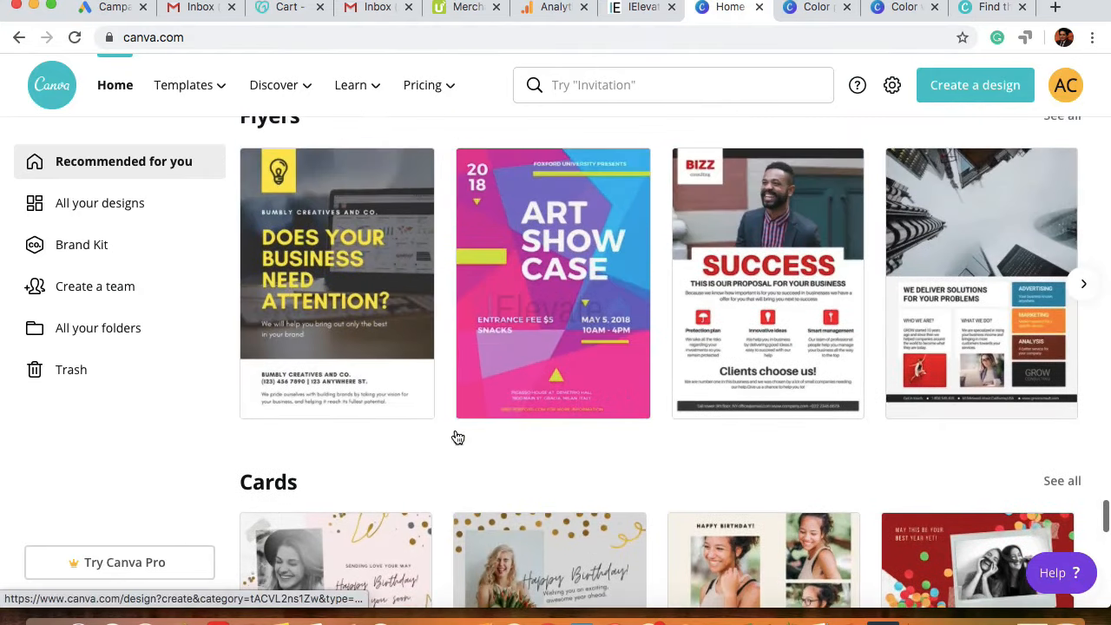
pyautogui.scroll(1, 454, 435)
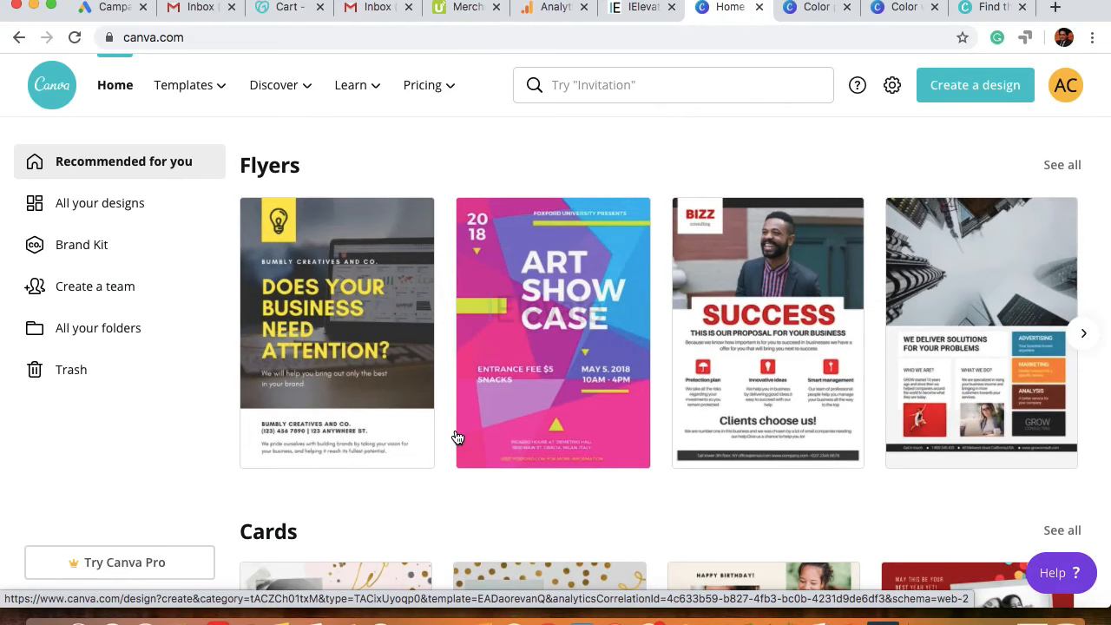
pyautogui.scroll(-12, 457, 436)
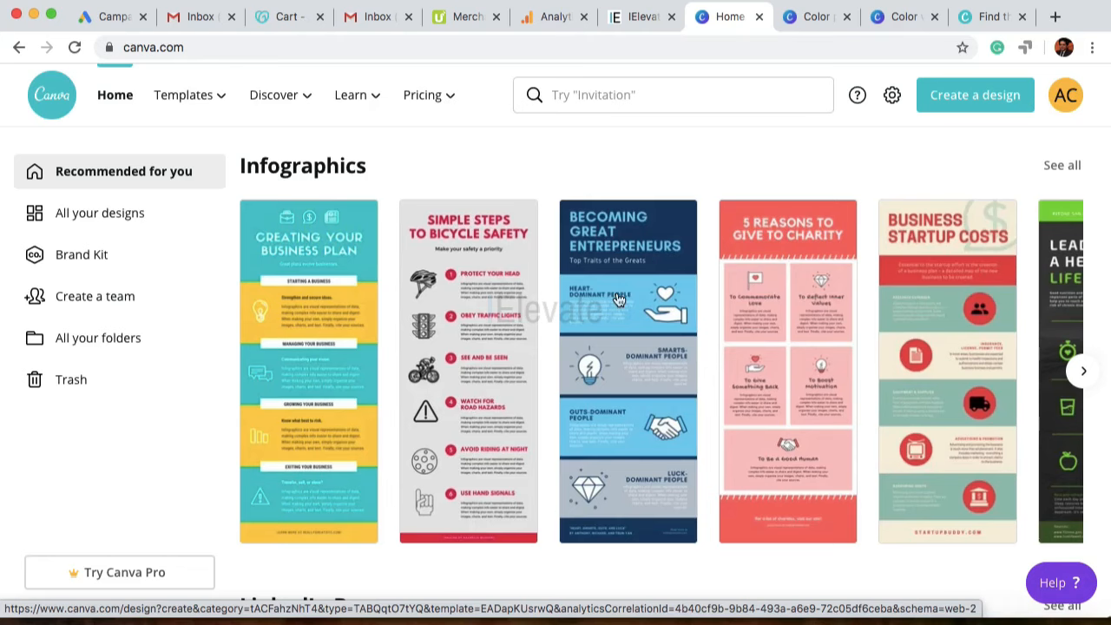
pyautogui.click(1083, 371)
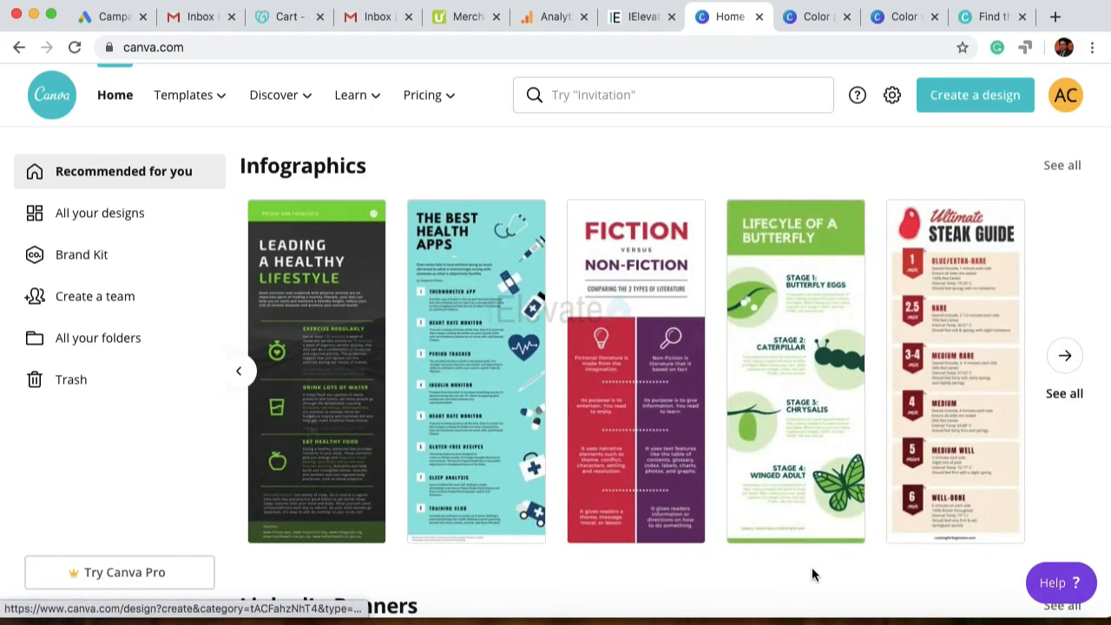
pyautogui.scroll(-2, 812, 573)
pyautogui.scroll(-6, 811, 573)
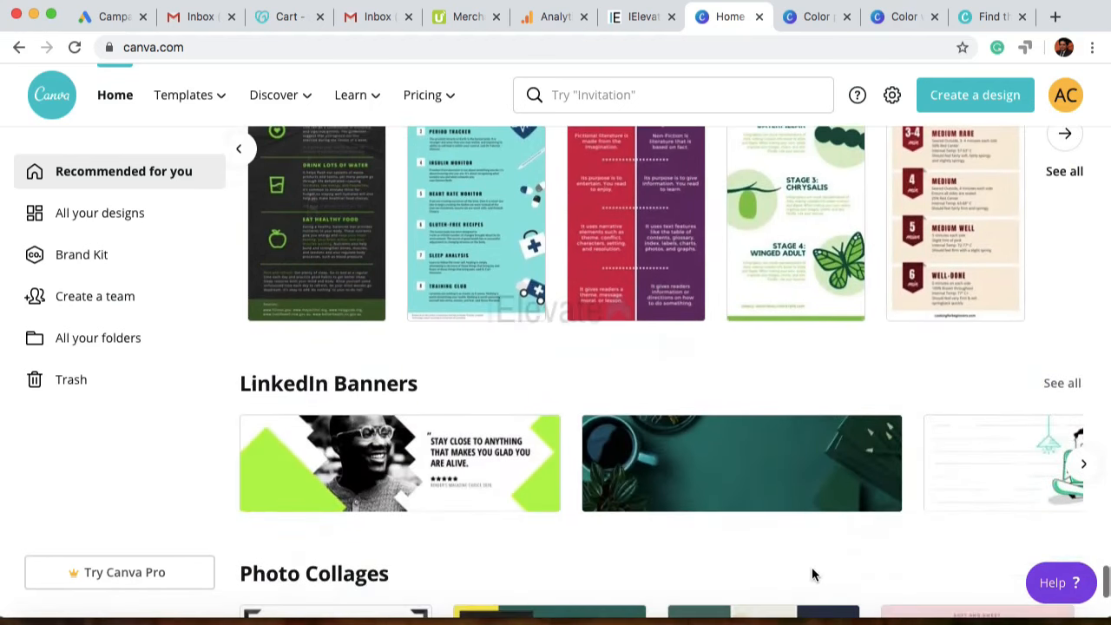
# Step: Browse the home page's template rows from Photo Collages and A4 Documents through Brochures, Invitations and Pinterest Pins to Facebook Ads and Letterheads
pyautogui.scroll(-8, 814, 576)
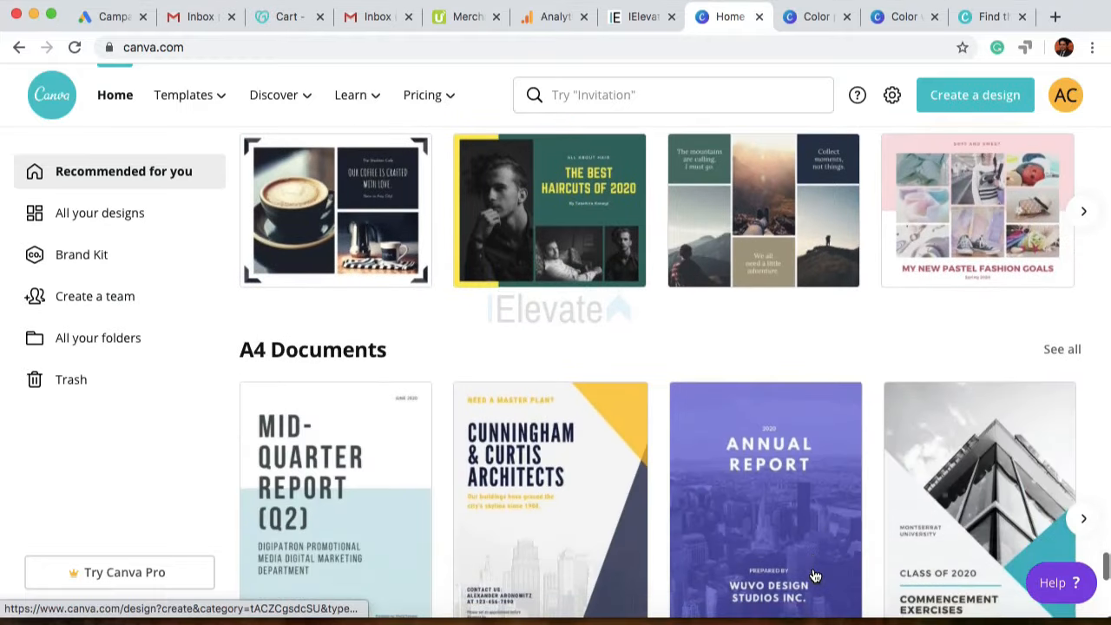
pyautogui.scroll(-7, 814, 576)
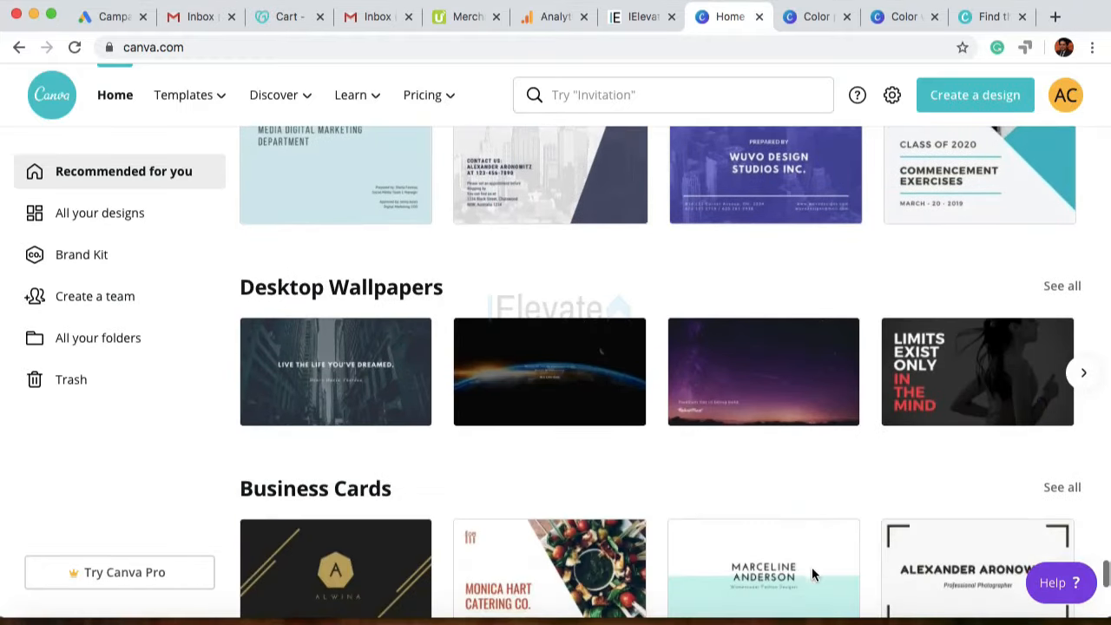
pyautogui.scroll(-11, 811, 573)
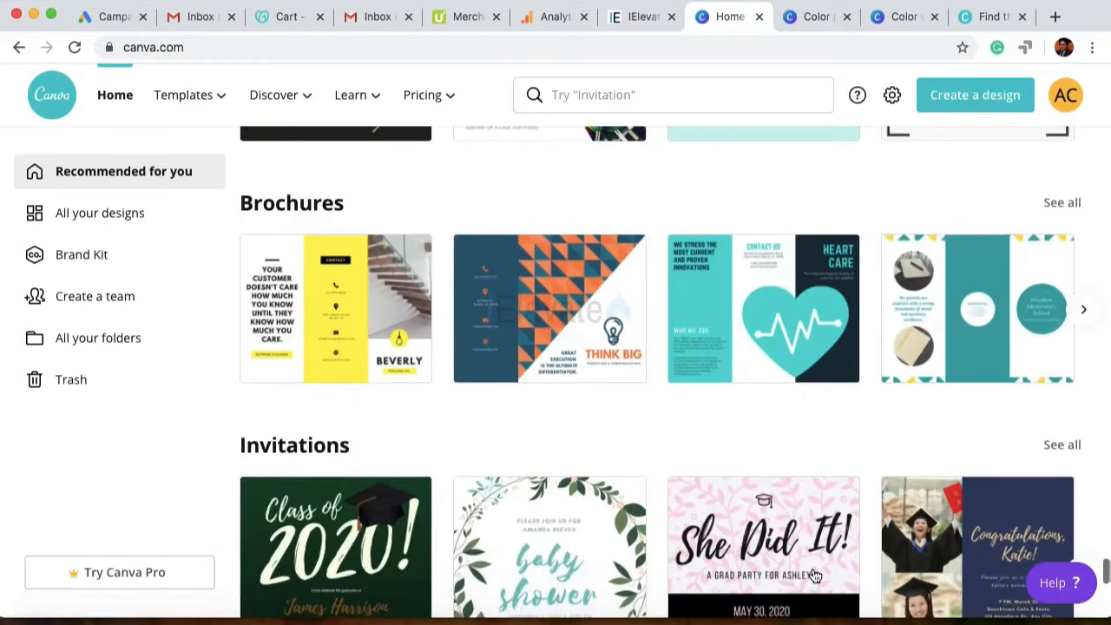
pyautogui.scroll(-4, 811, 574)
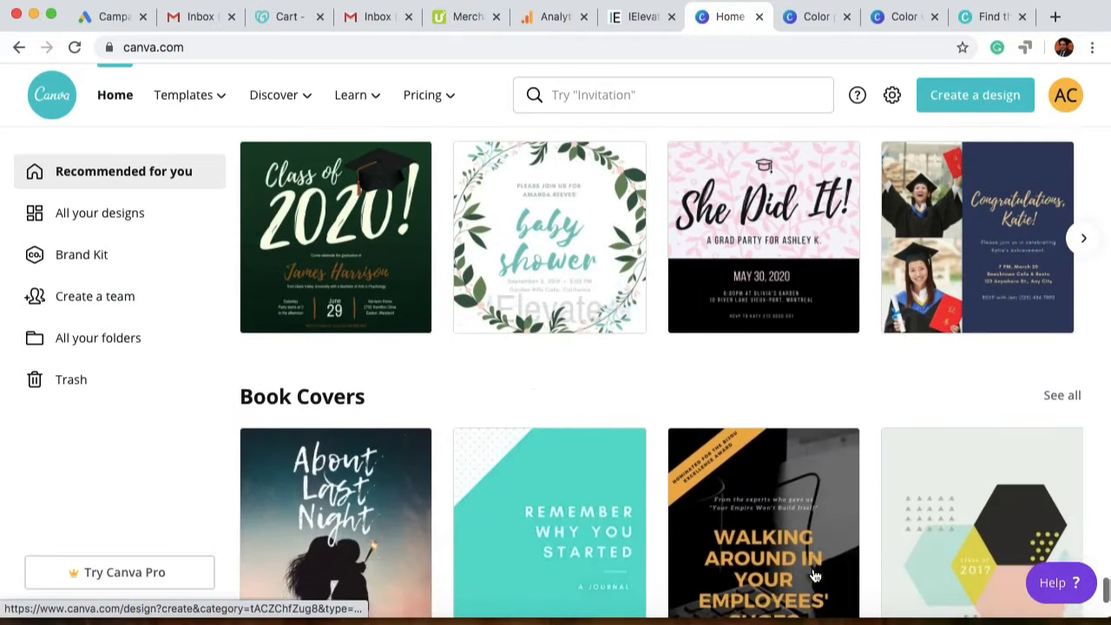
pyautogui.scroll(-12, 814, 575)
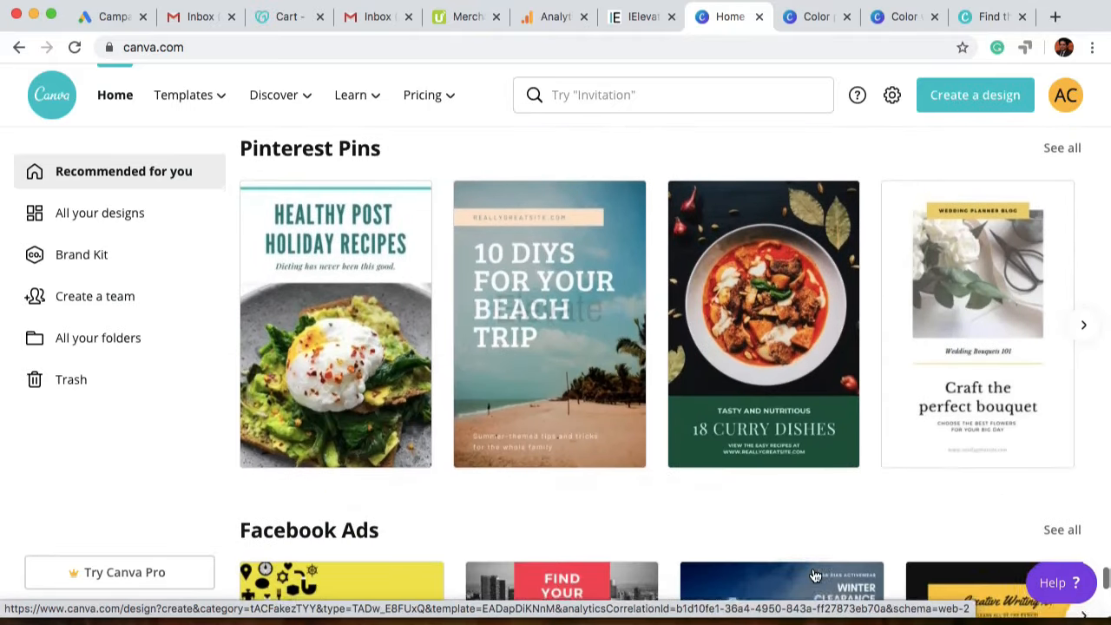
pyautogui.scroll(-3, 813, 572)
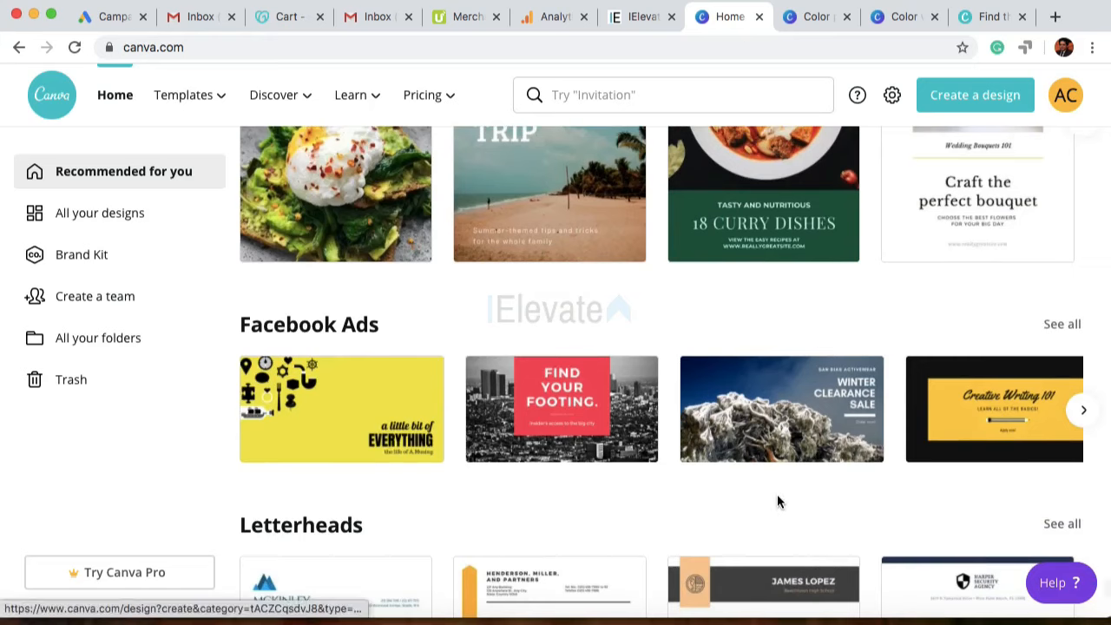
pyautogui.scroll(-2, 776, 494)
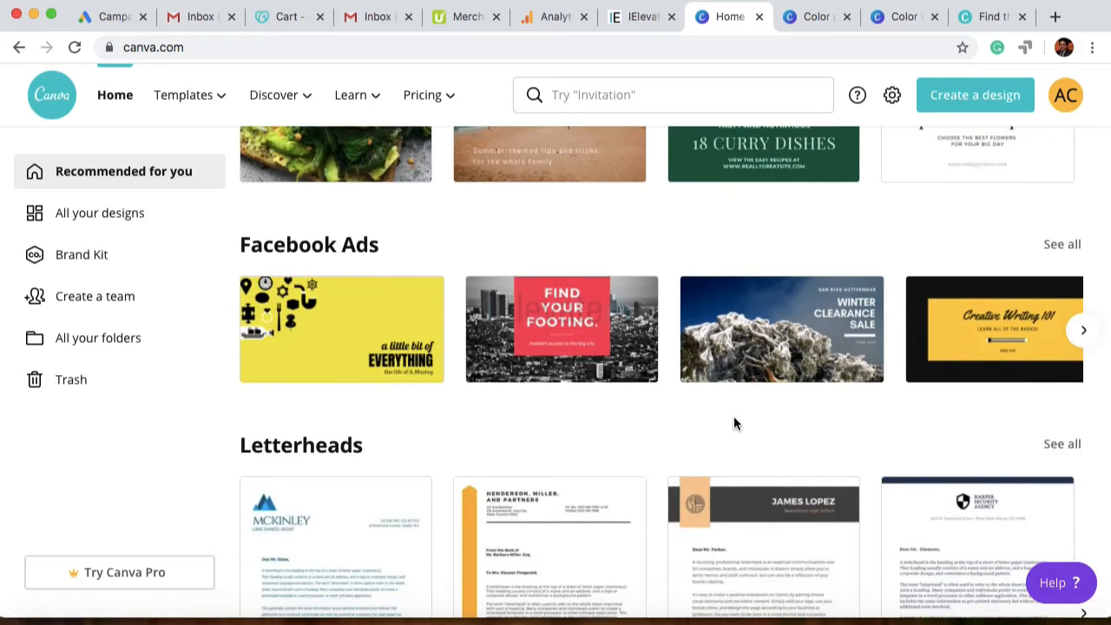
# Step: Enter custom dimensions of 800 px wide by 800 px high for a new design
pyautogui.scroll(20, 733, 417)
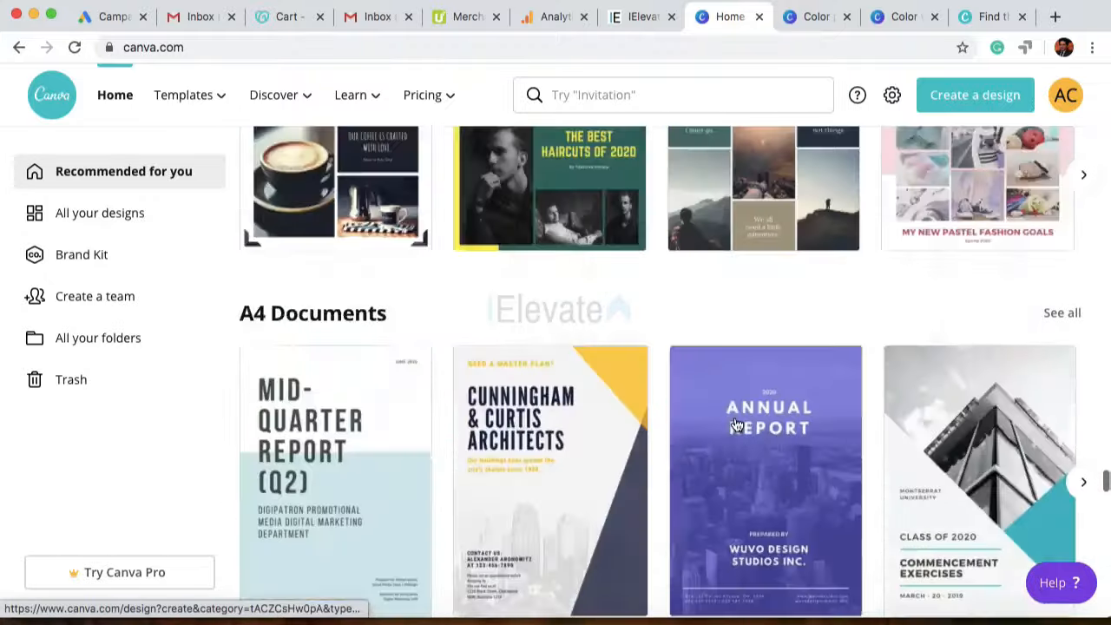
pyautogui.scroll(20, 735, 424)
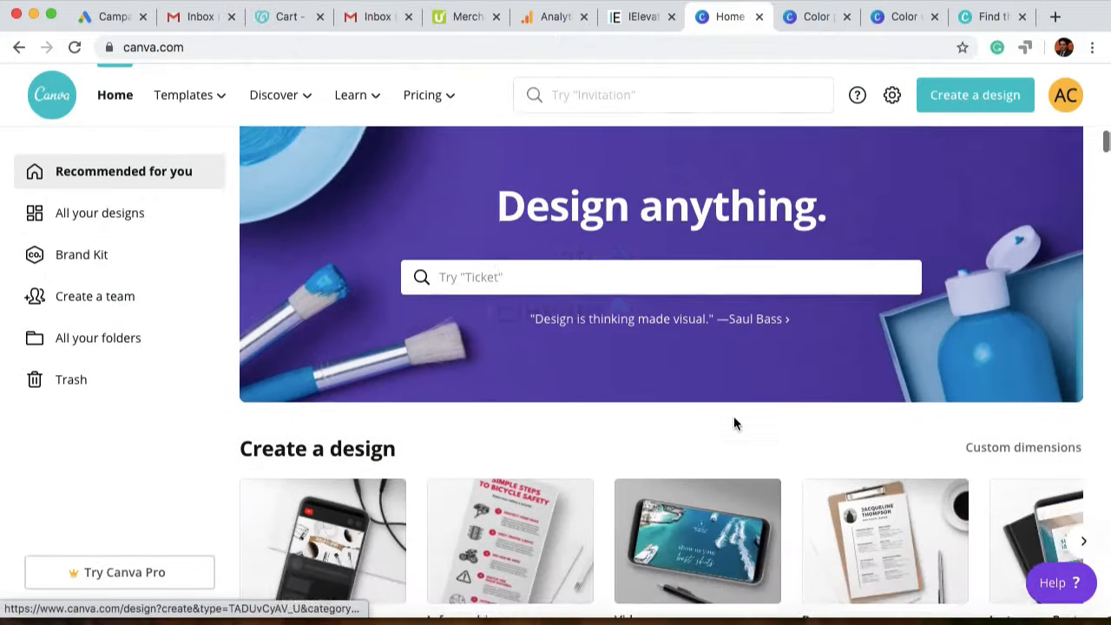
pyautogui.scroll(-2, 716, 444)
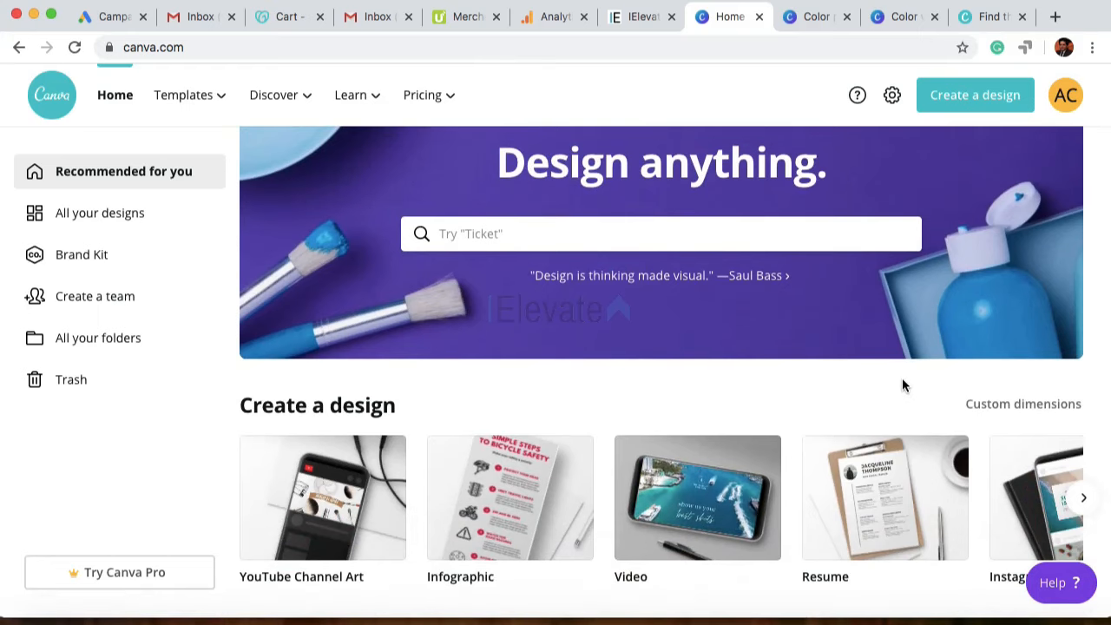
pyautogui.click(1001, 405)
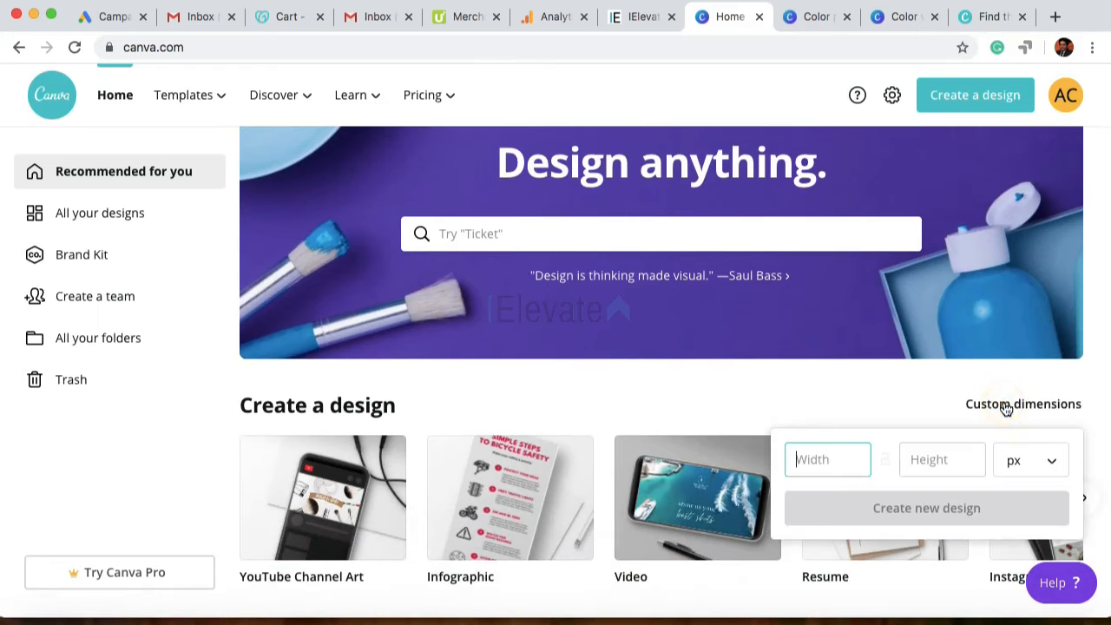
pyautogui.scroll(-1, 870, 404)
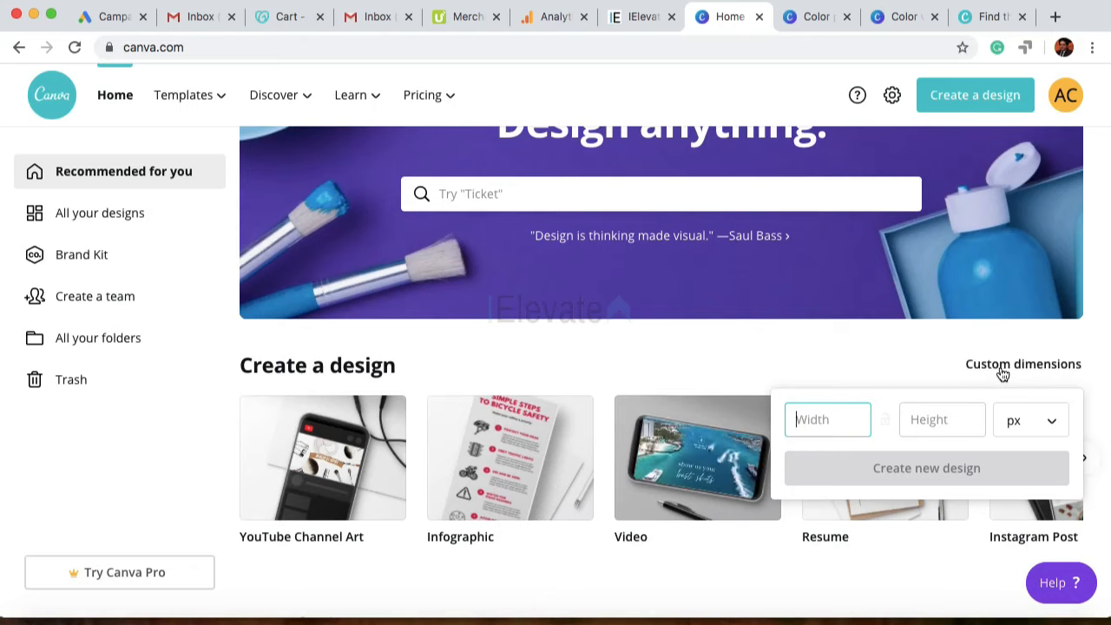
pyautogui.scroll(-1, 860, 349)
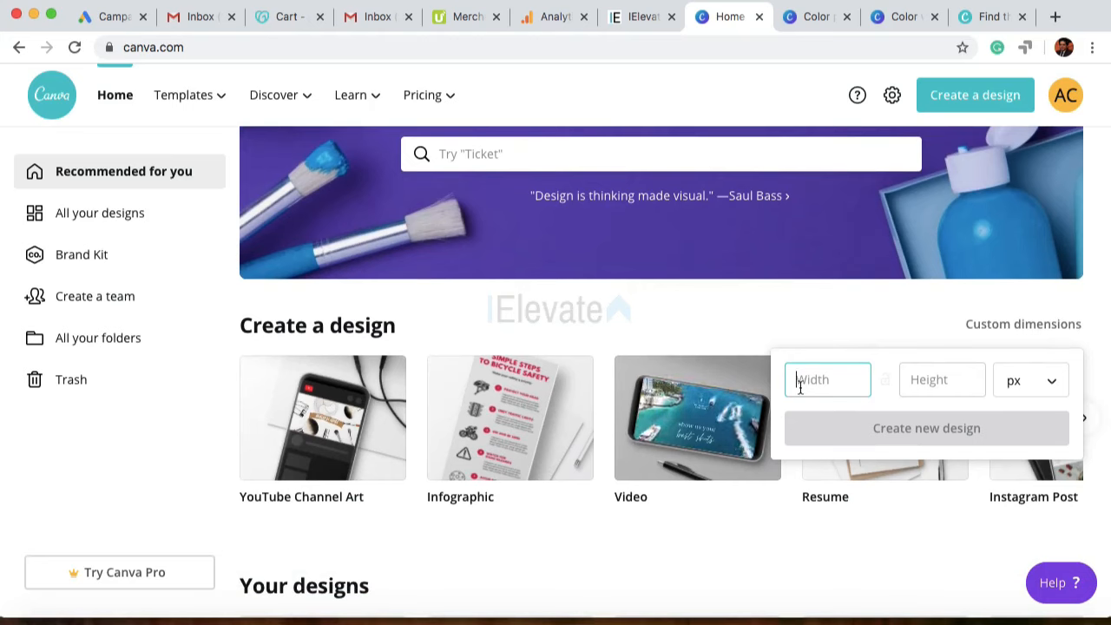
pyautogui.write('800')
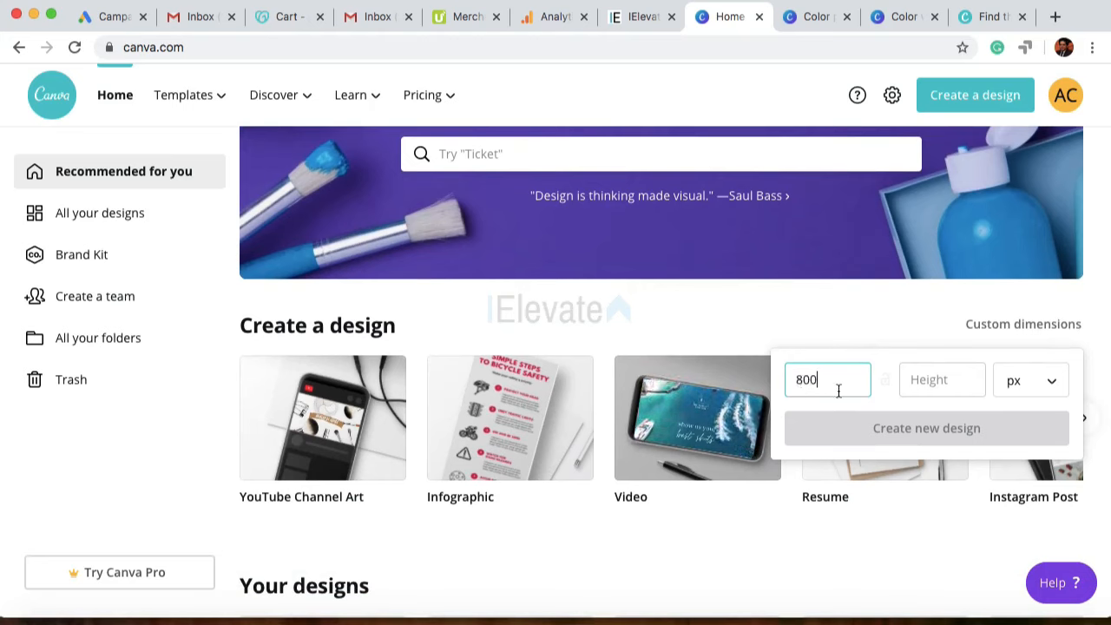
pyautogui.click(931, 379)
pyautogui.write('800')
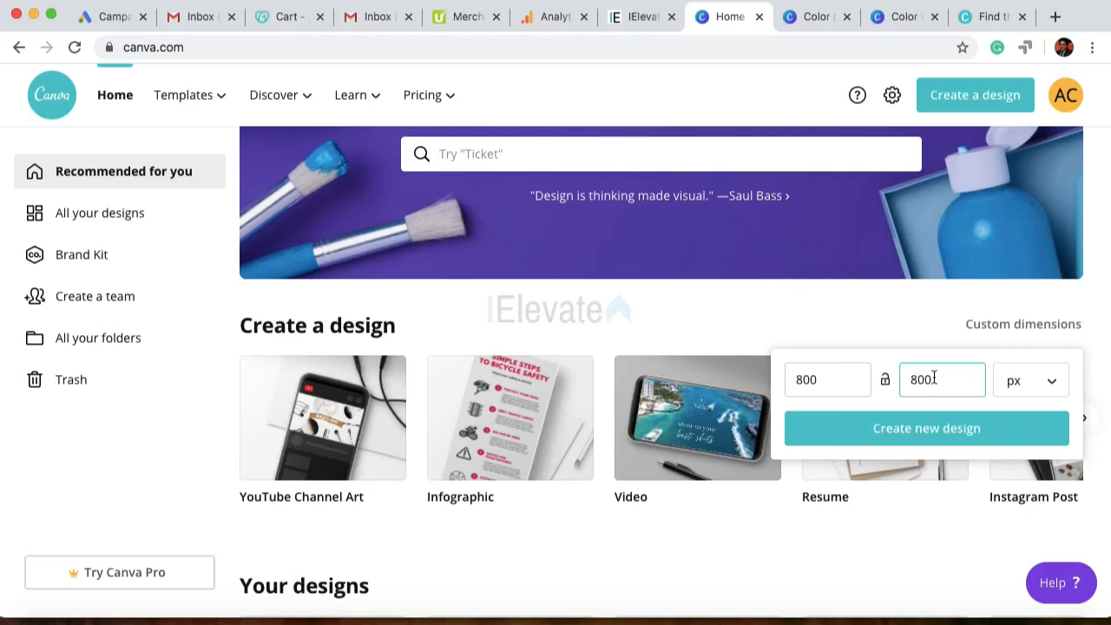
# Step: Clear the custom width and dismiss the custom dimensions without creating a design
pyautogui.doubleClick(807, 378)
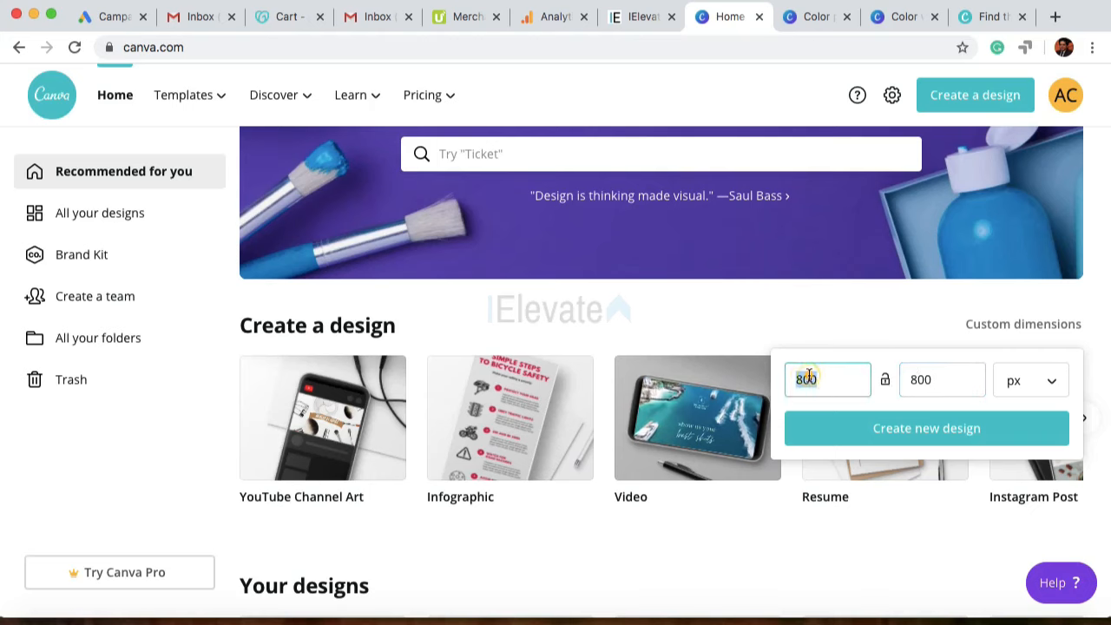
pyautogui.press('BackSpace')
pyautogui.click(905, 380)
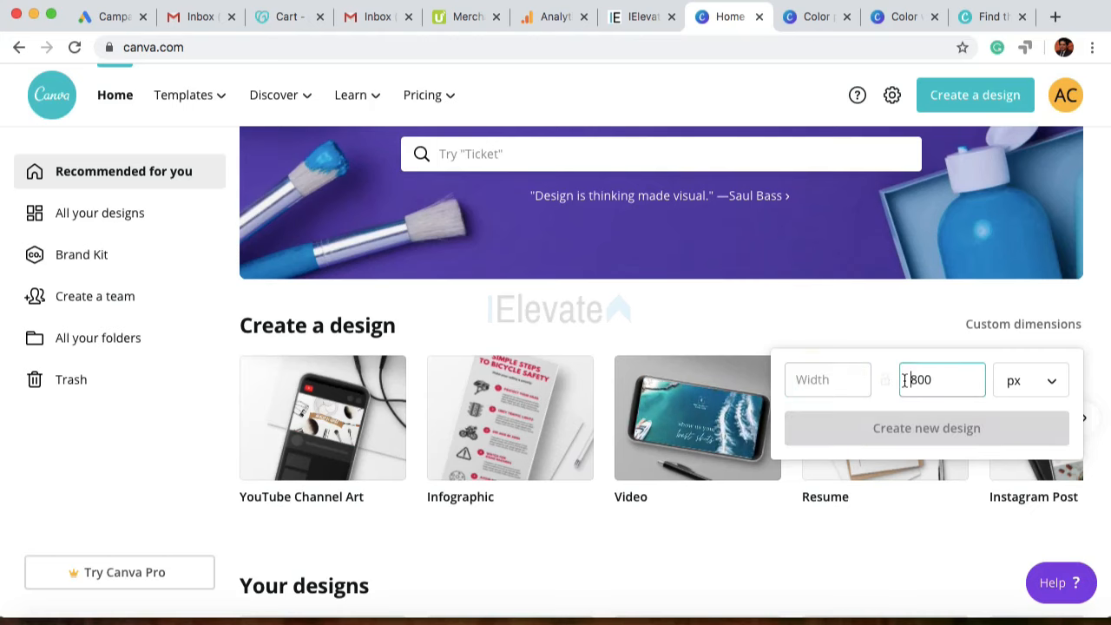
pyautogui.click(761, 322)
# Step: Search for "email" from the home page, choose the Email Header suggestion and browse its templates
pyautogui.scroll(2, 744, 308)
pyautogui.click(726, 293)
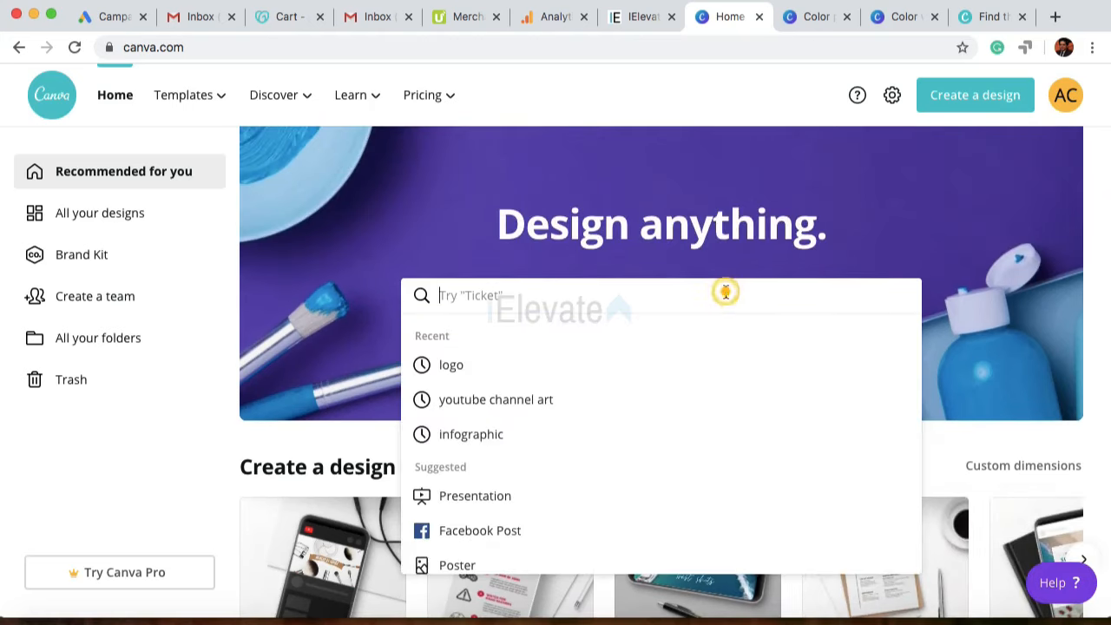
pyautogui.write('email')
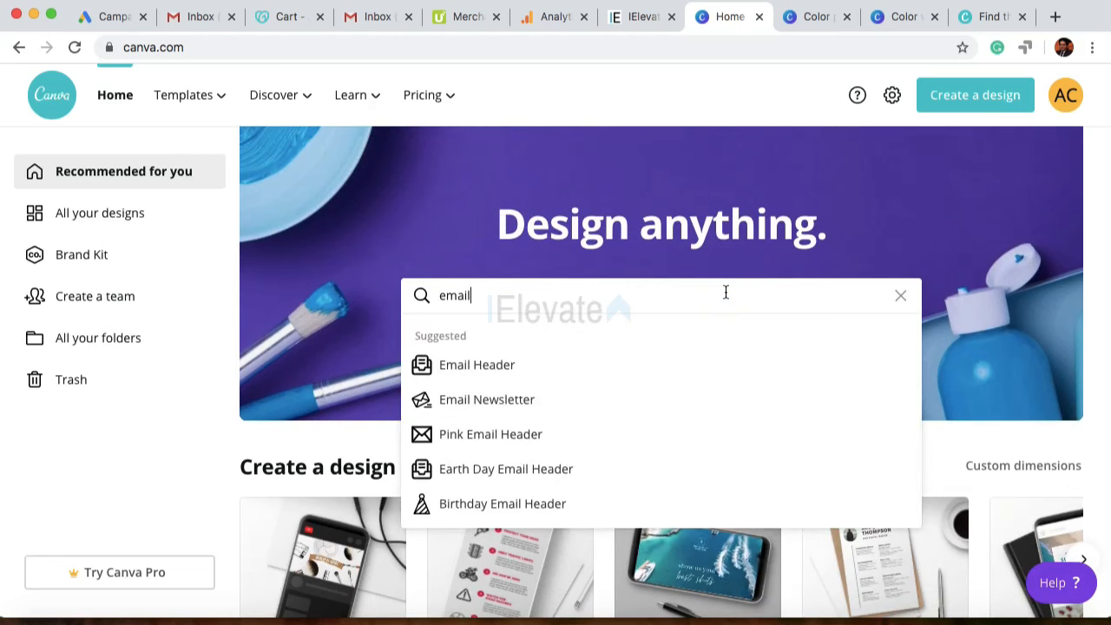
pyautogui.click(536, 363)
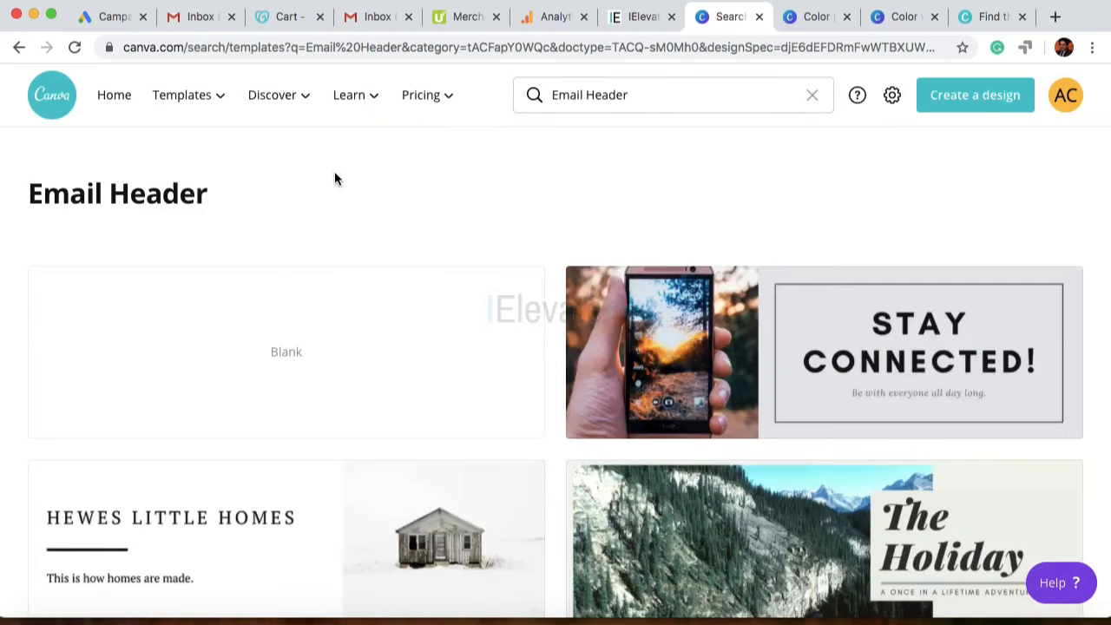
pyautogui.scroll(-1, 334, 178)
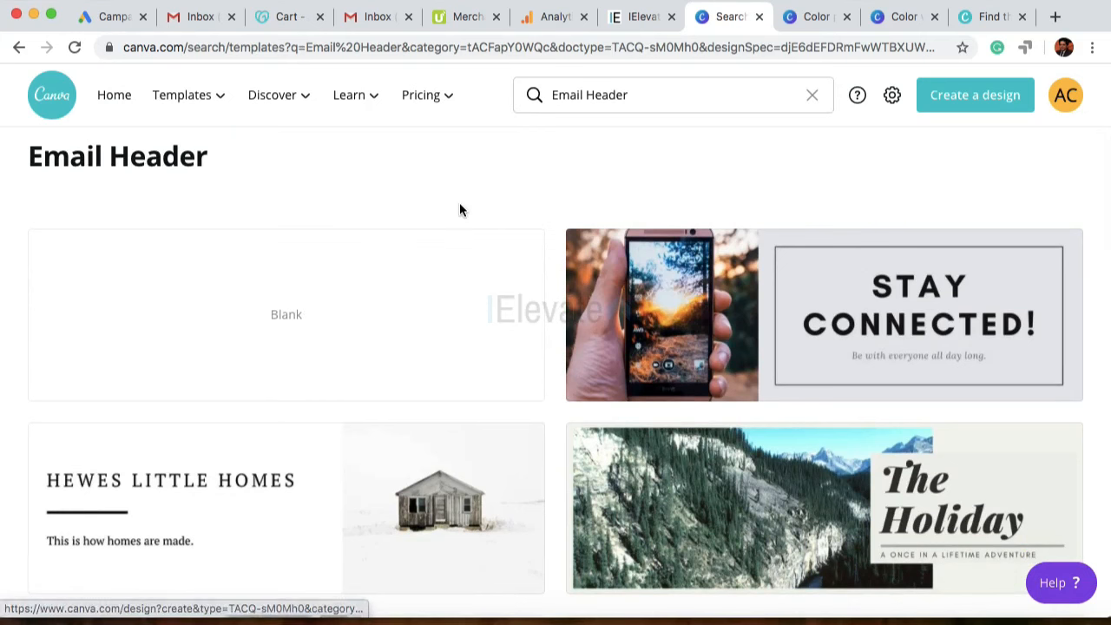
pyautogui.scroll(-5, 460, 209)
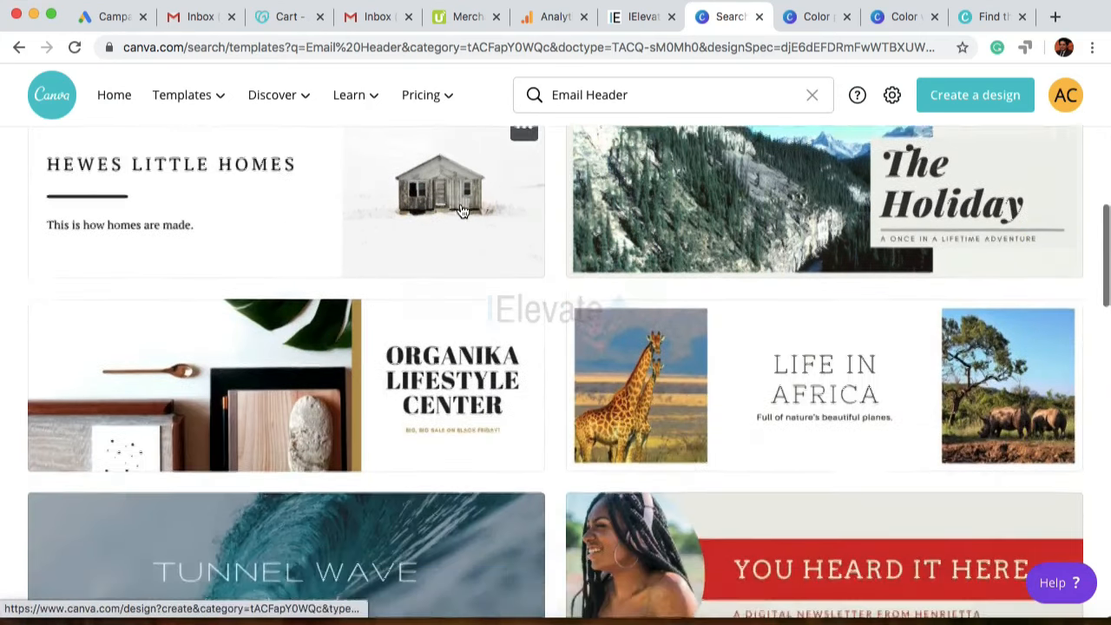
pyautogui.scroll(6, 462, 211)
pyautogui.click(580, 95)
pyautogui.doubleClick(579, 97)
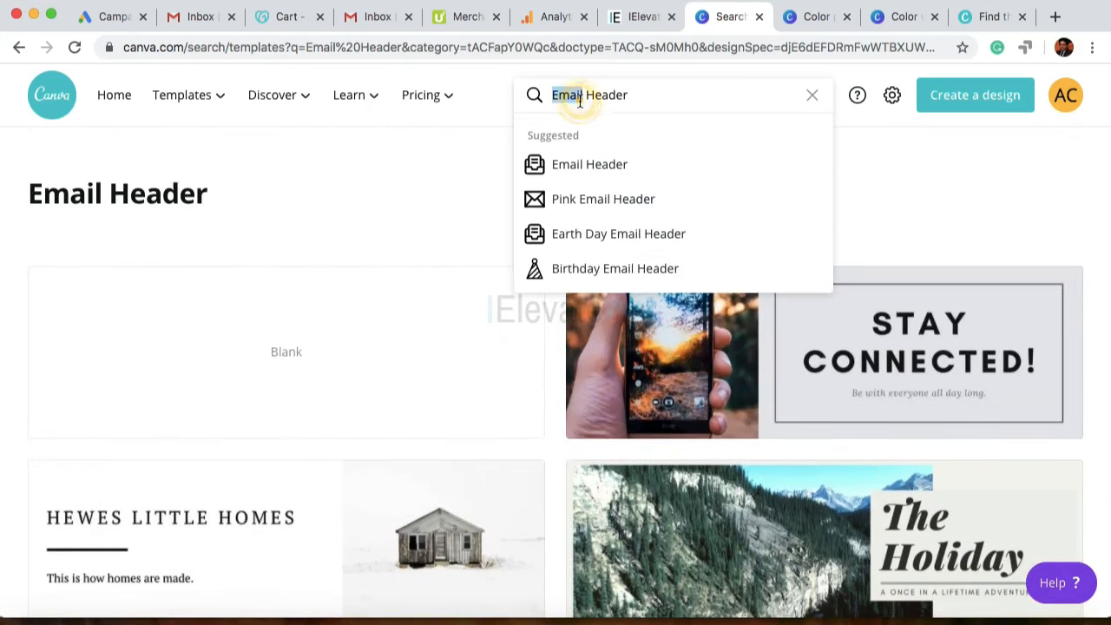
pyautogui.tripleClick(582, 99)
pyautogui.click(406, 181)
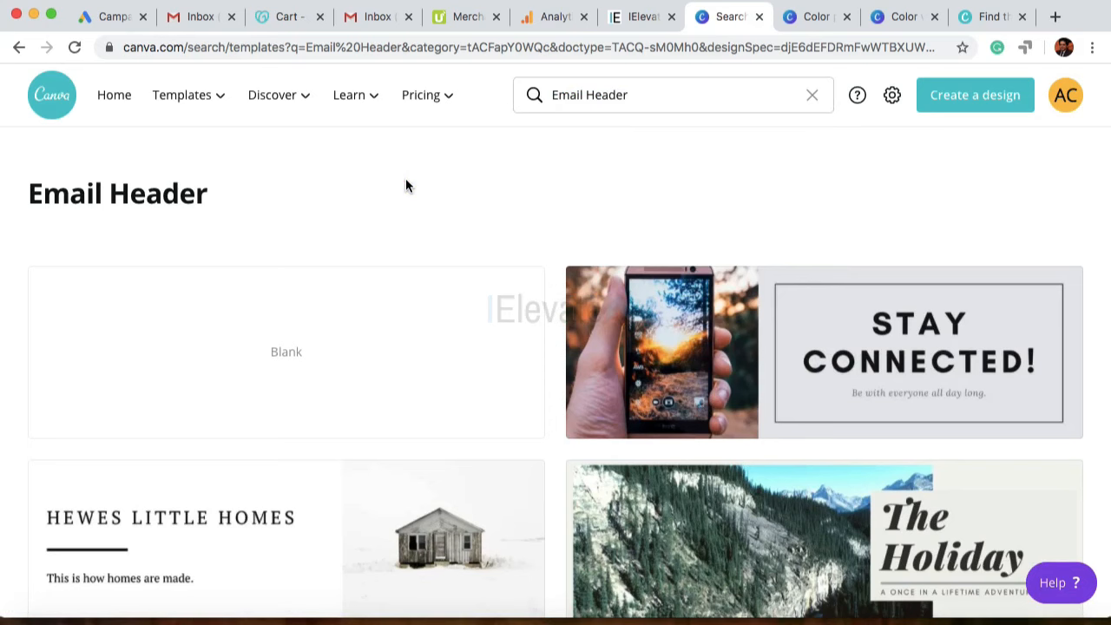
# Step: Return to the home page, replace the search term with "facebook" and browse the matching templates
pyautogui.click(19, 47)
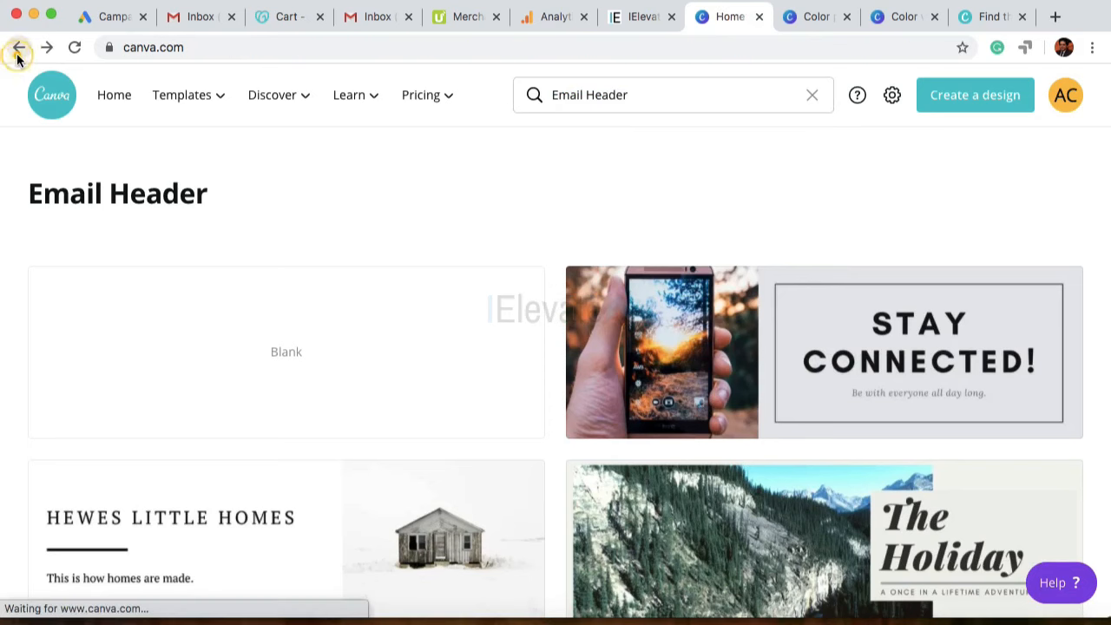
pyautogui.click(451, 323)
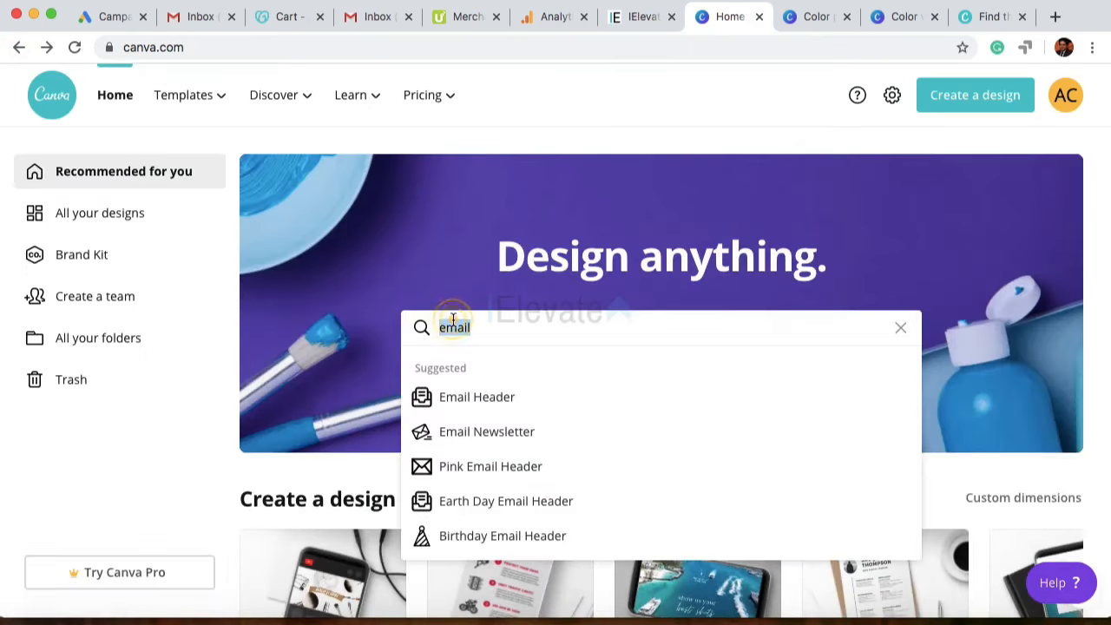
pyautogui.press('BackSpace')
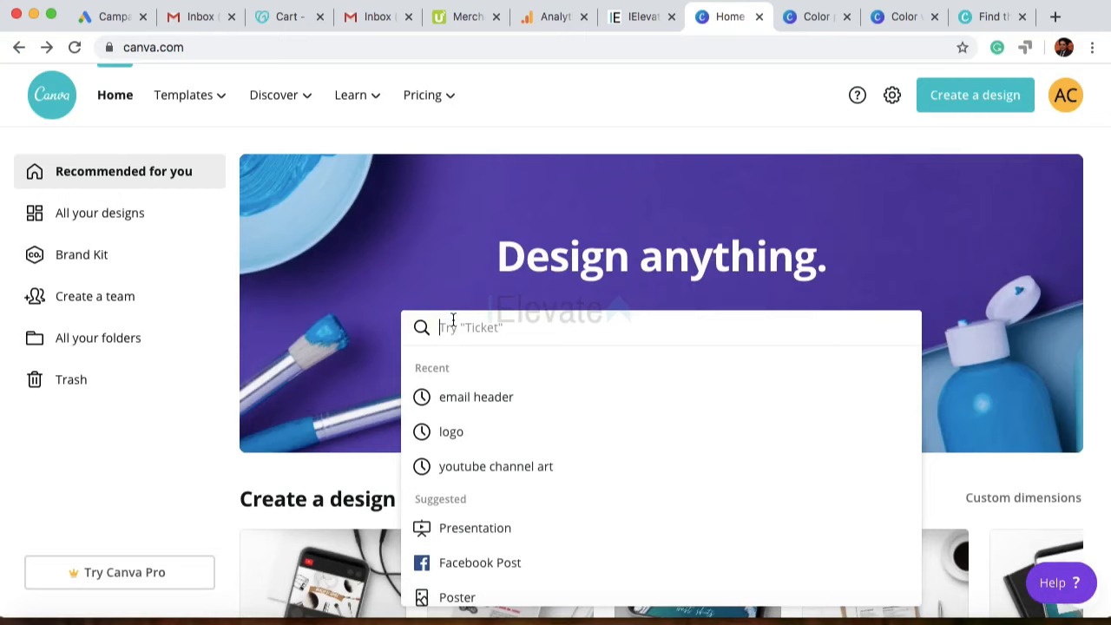
pyautogui.write('facebook')
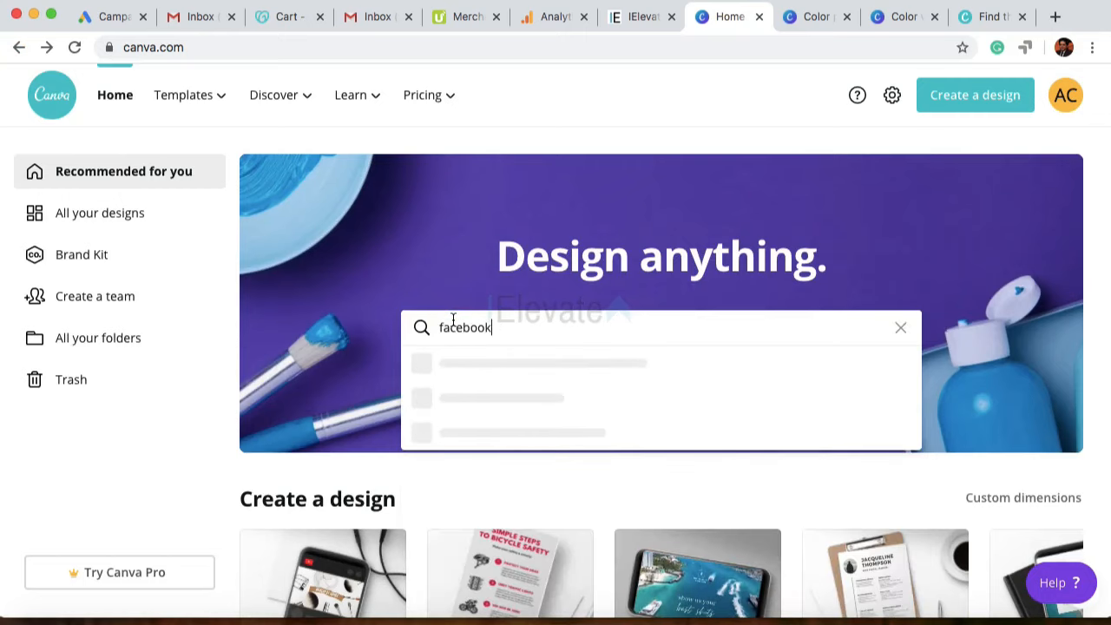
pyautogui.press('Return')
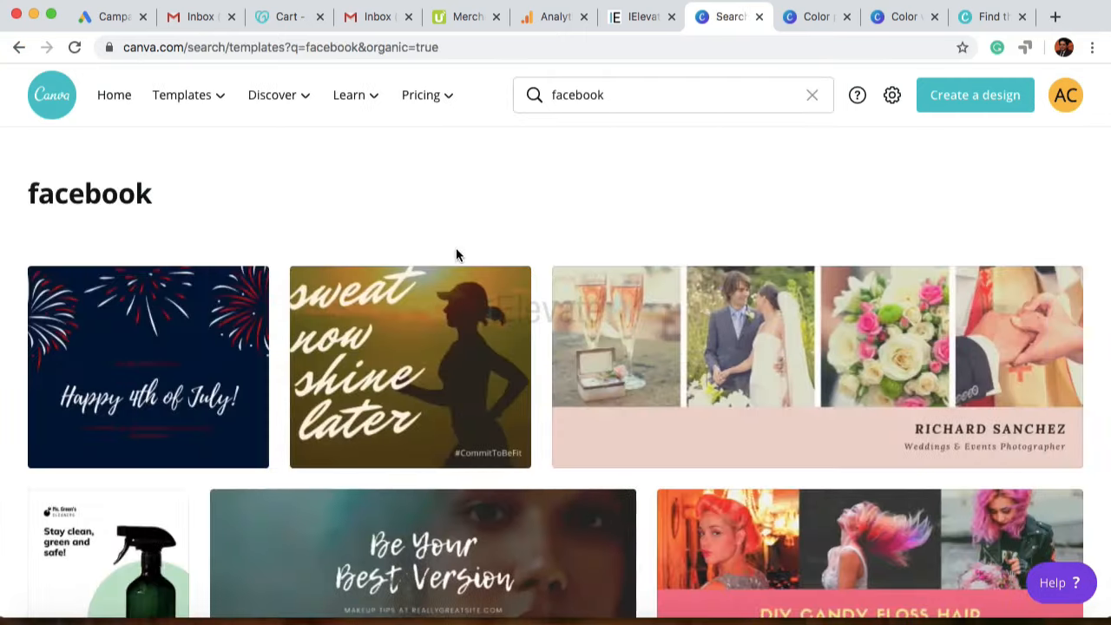
pyautogui.scroll(-3, 457, 221)
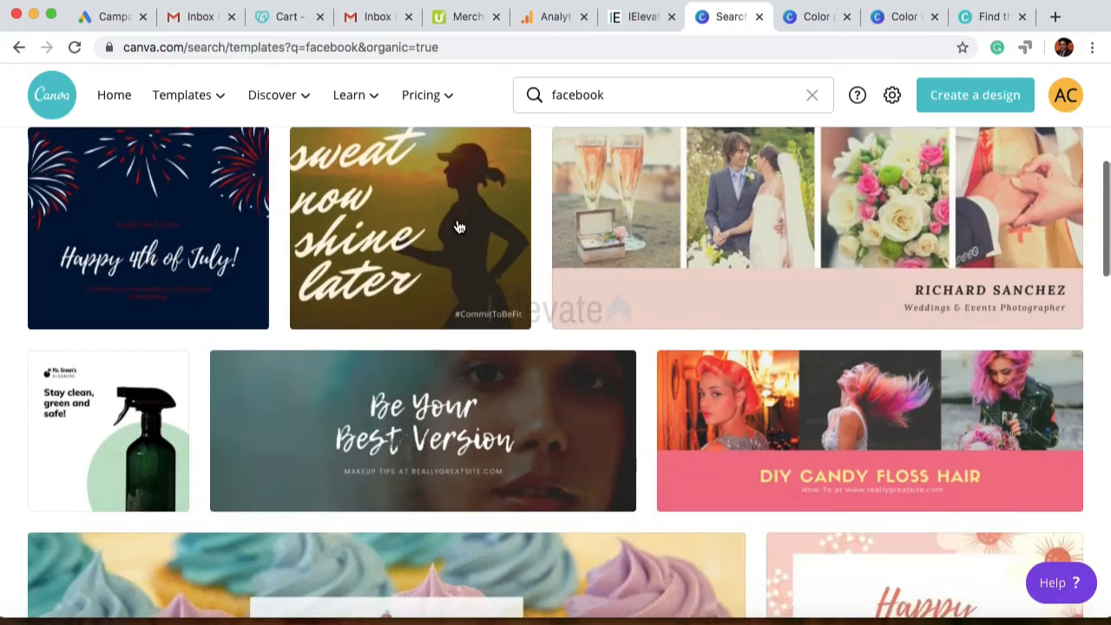
# Step: Open the "Happy 4th of July!" fireworks template from the facebook search results as a new design
pyautogui.scroll(2, 402, 230)
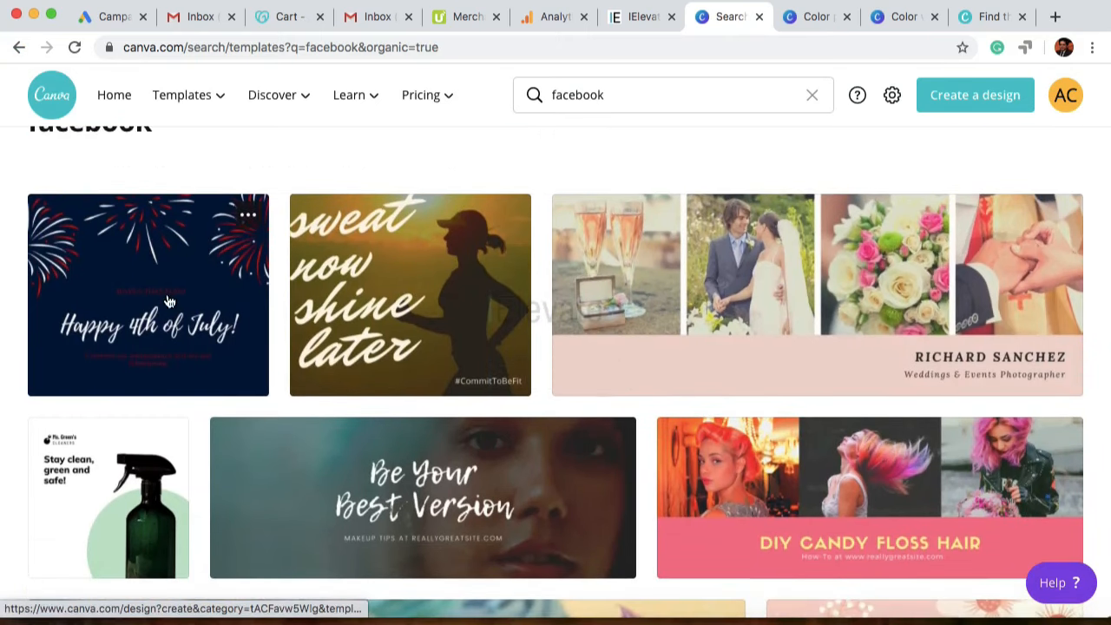
pyautogui.scroll(-1, 179, 309)
pyautogui.scroll(3, 179, 309)
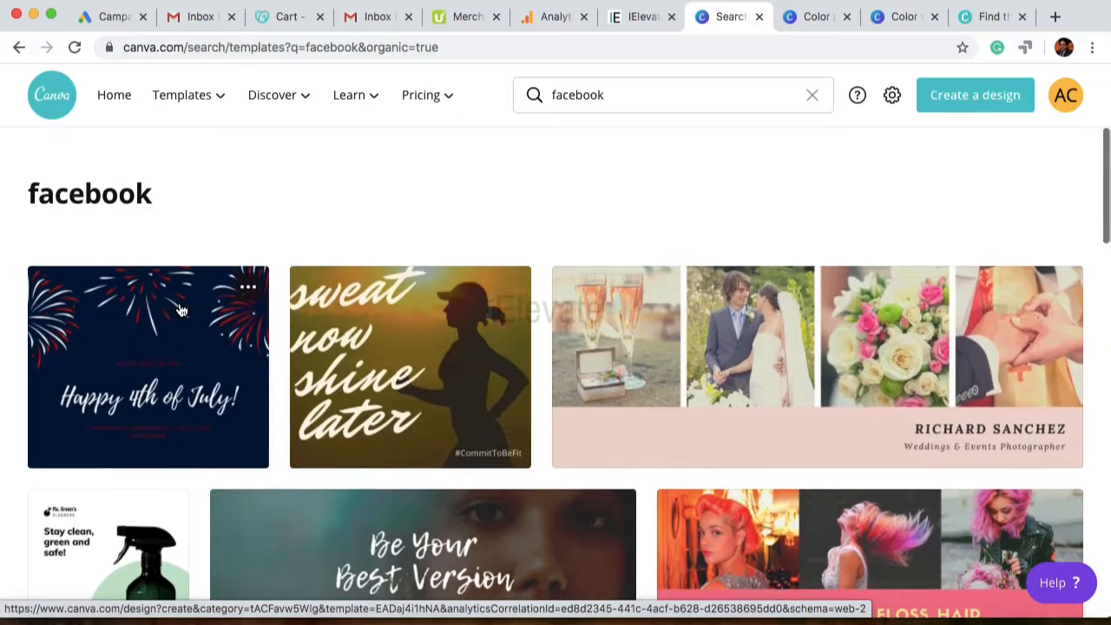
pyautogui.click(159, 345)
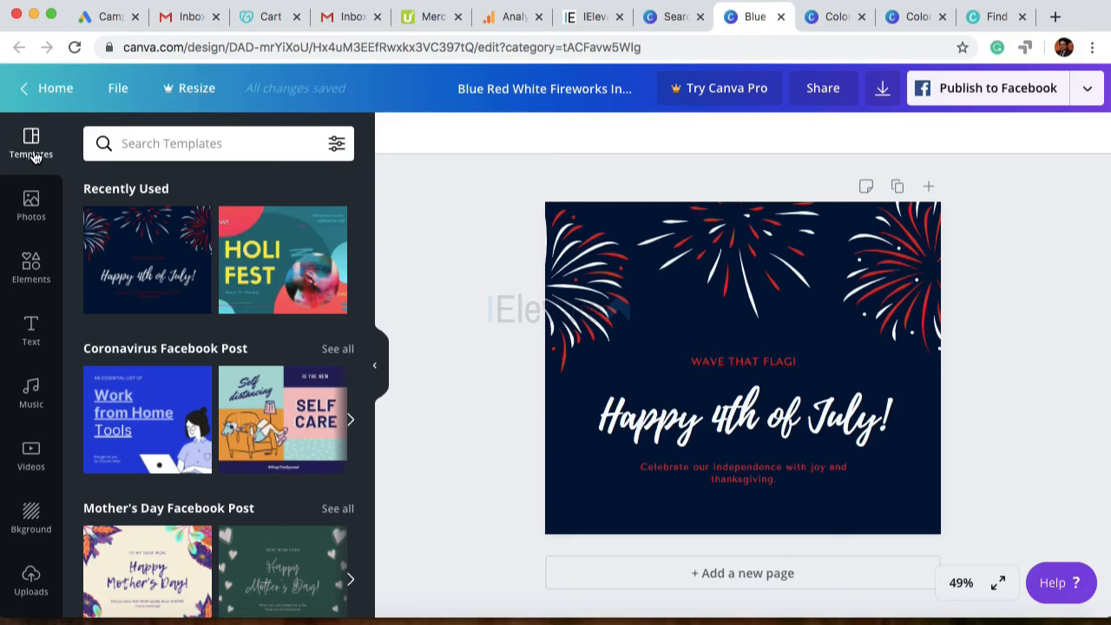
# Step: Look through the editor's photo, element and text libraries, and return to the templates
pyautogui.click(33, 206)
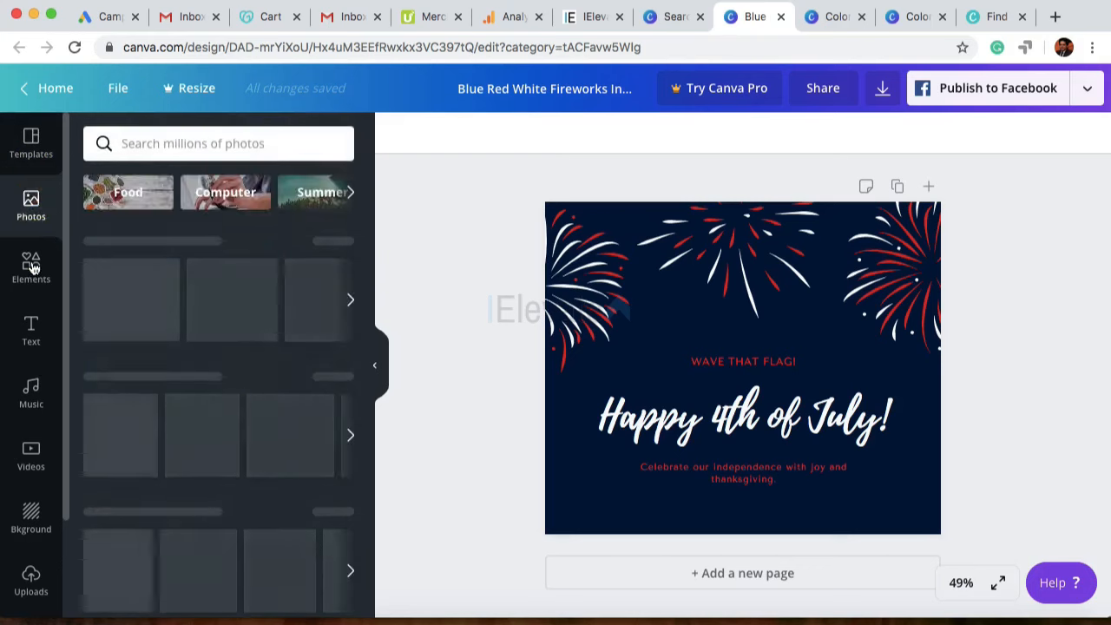
pyautogui.click(33, 265)
pyautogui.click(33, 322)
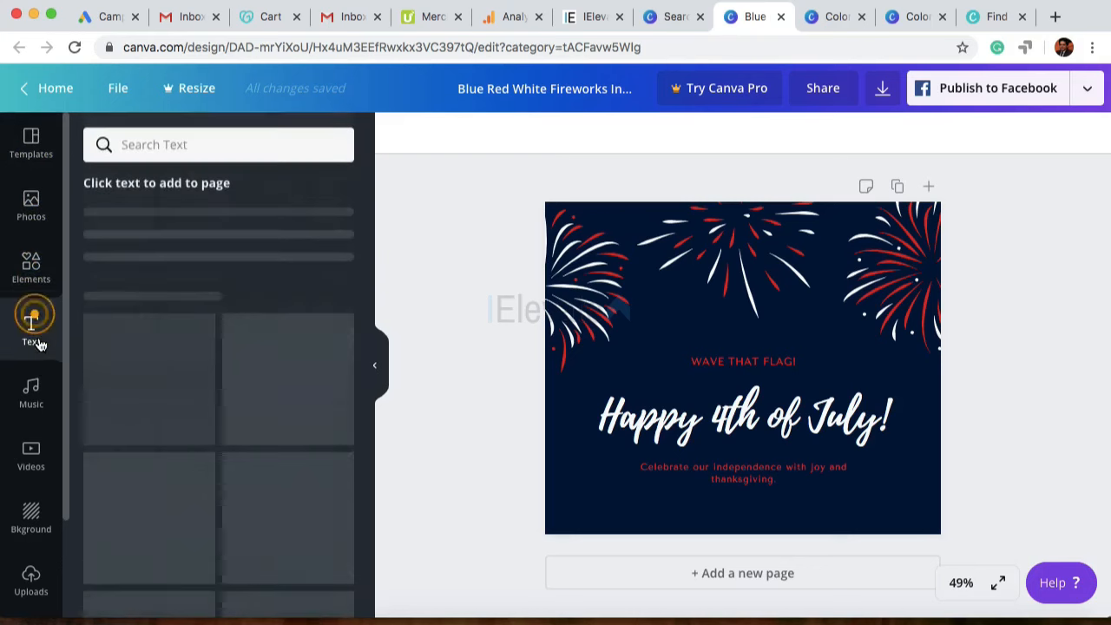
pyautogui.click(33, 149)
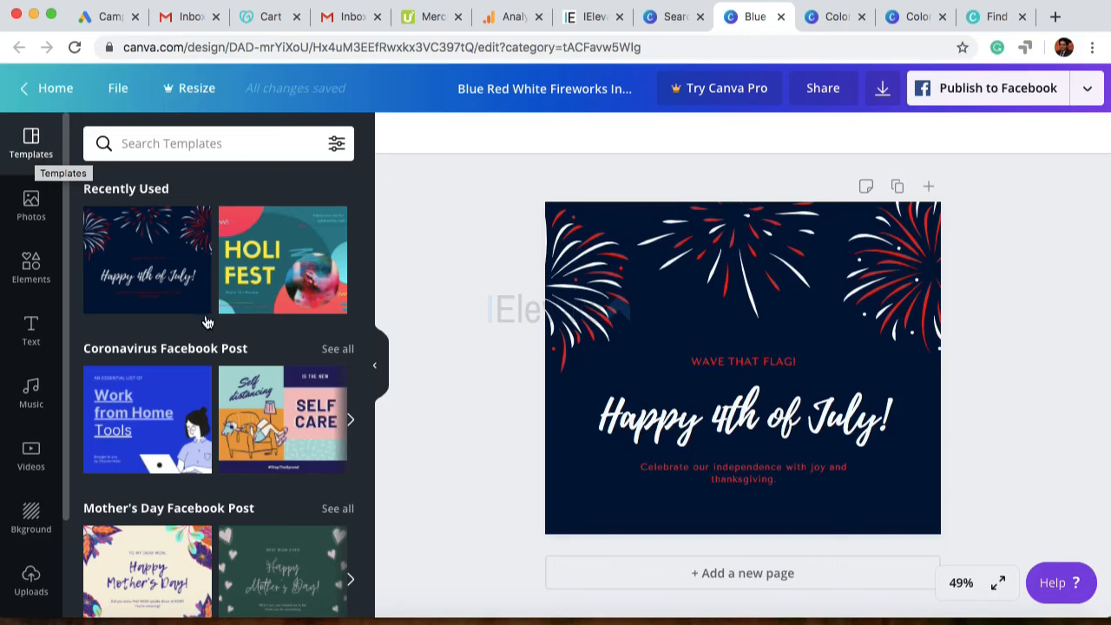
# Step: Browse the Facebook post template categories and page forward and back through the Coronavirus Facebook Post row
pyautogui.scroll(-1, 206, 323)
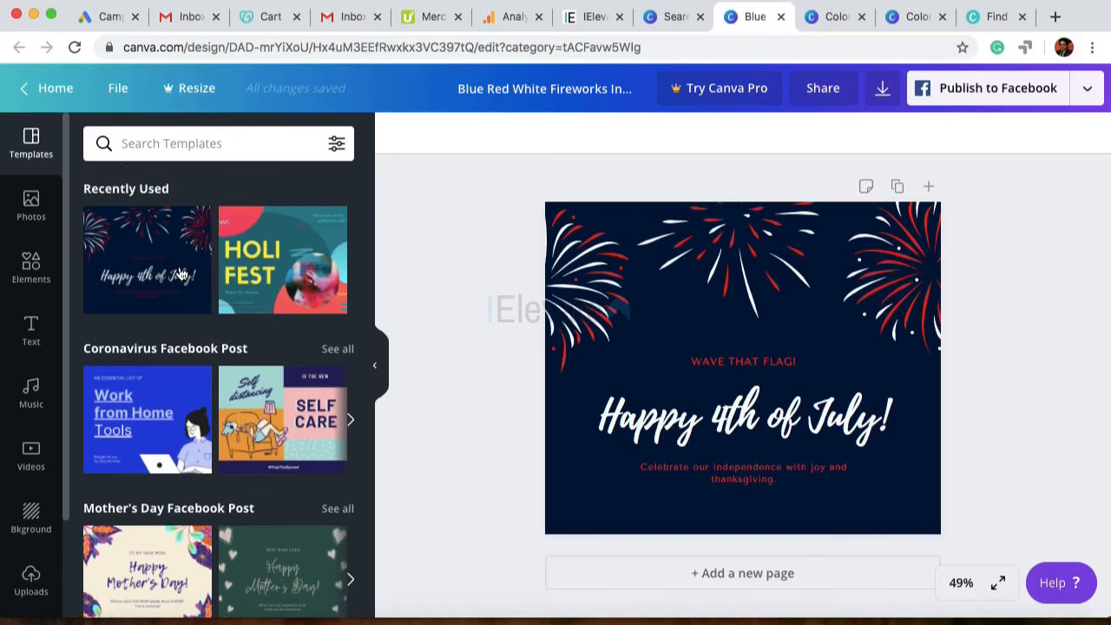
pyautogui.scroll(-3, 173, 276)
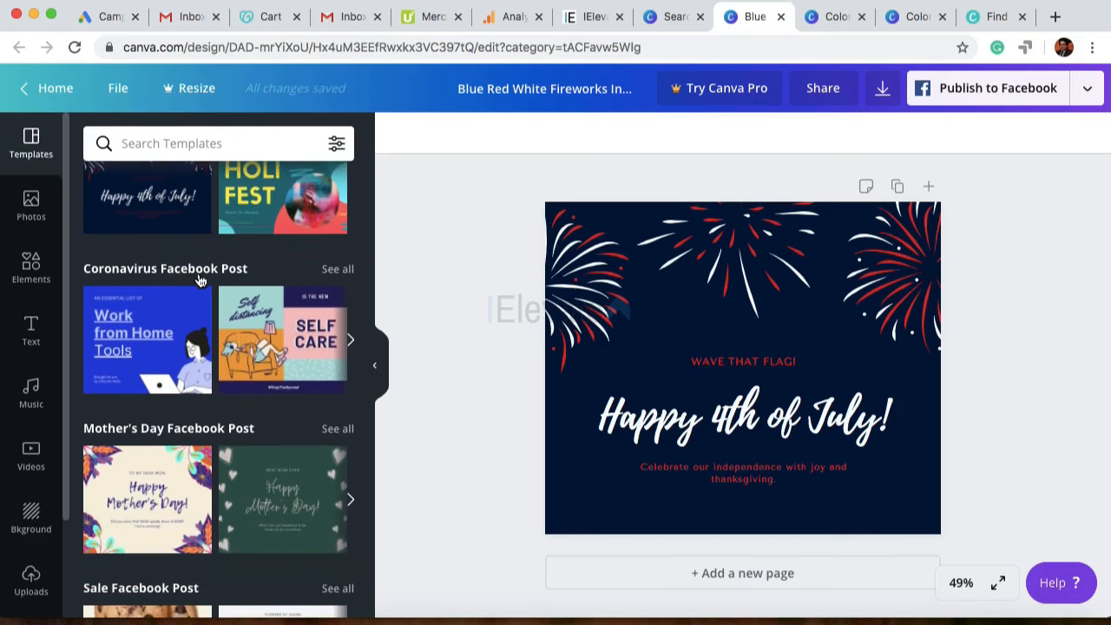
pyautogui.click(350, 339)
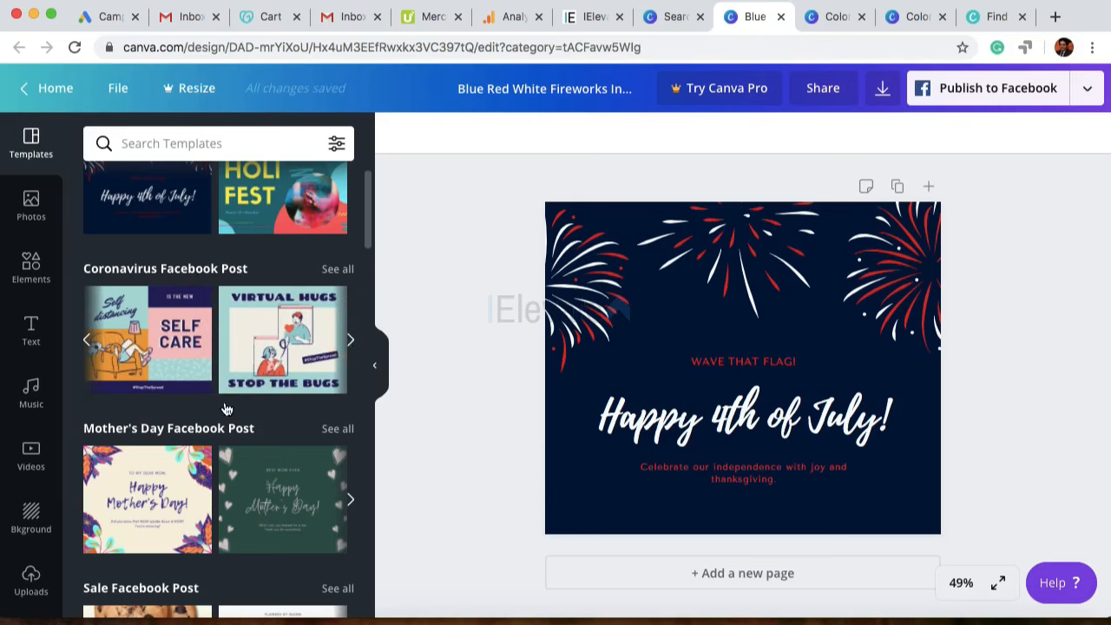
pyautogui.scroll(-1, 224, 407)
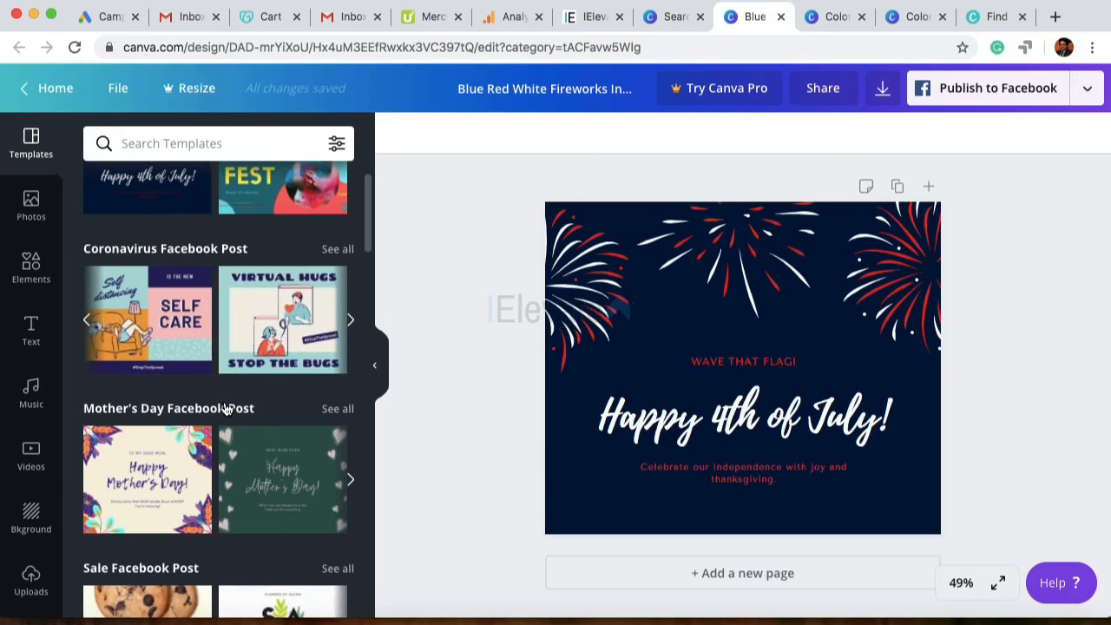
pyautogui.scroll(3, 193, 379)
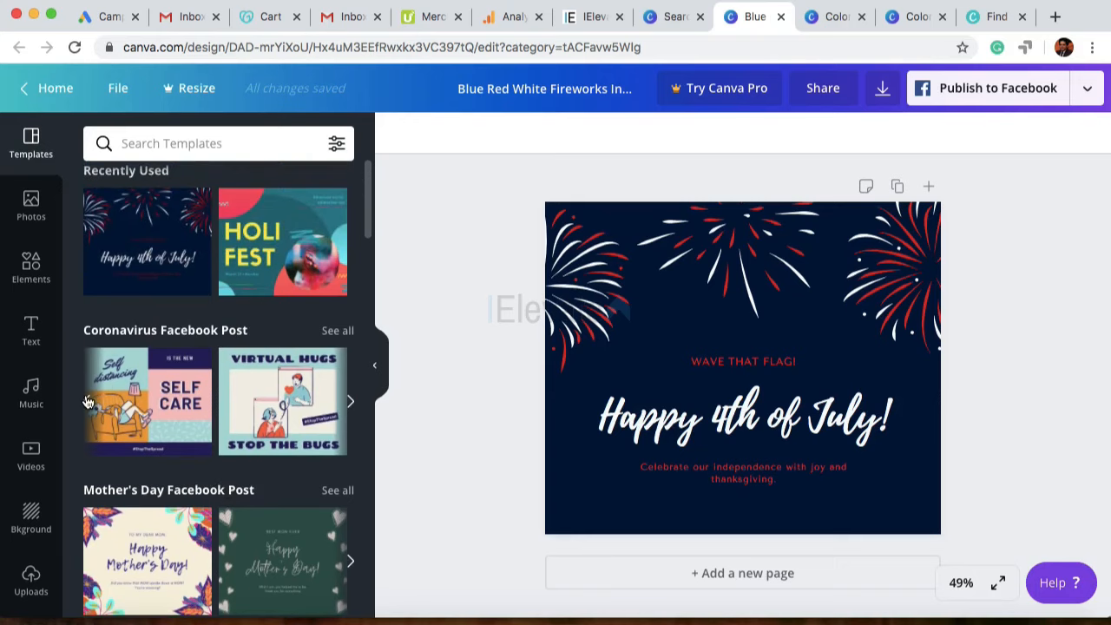
pyautogui.click(87, 401)
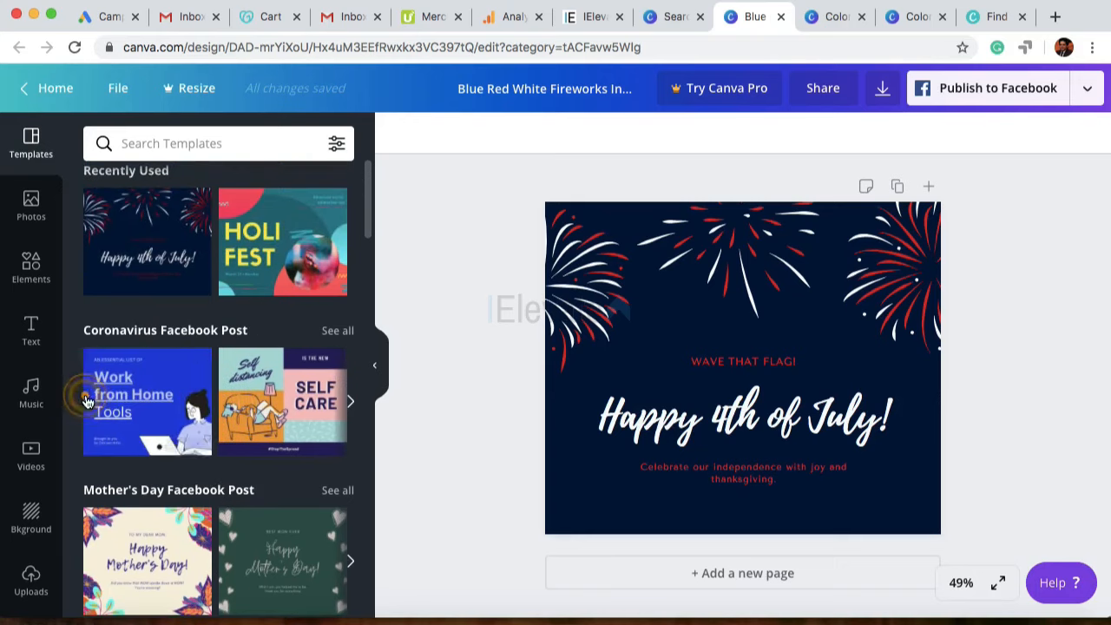
# Step: Open the "Work from Home Tools" template set, apply its first page to the design and close the set
pyautogui.click(171, 375)
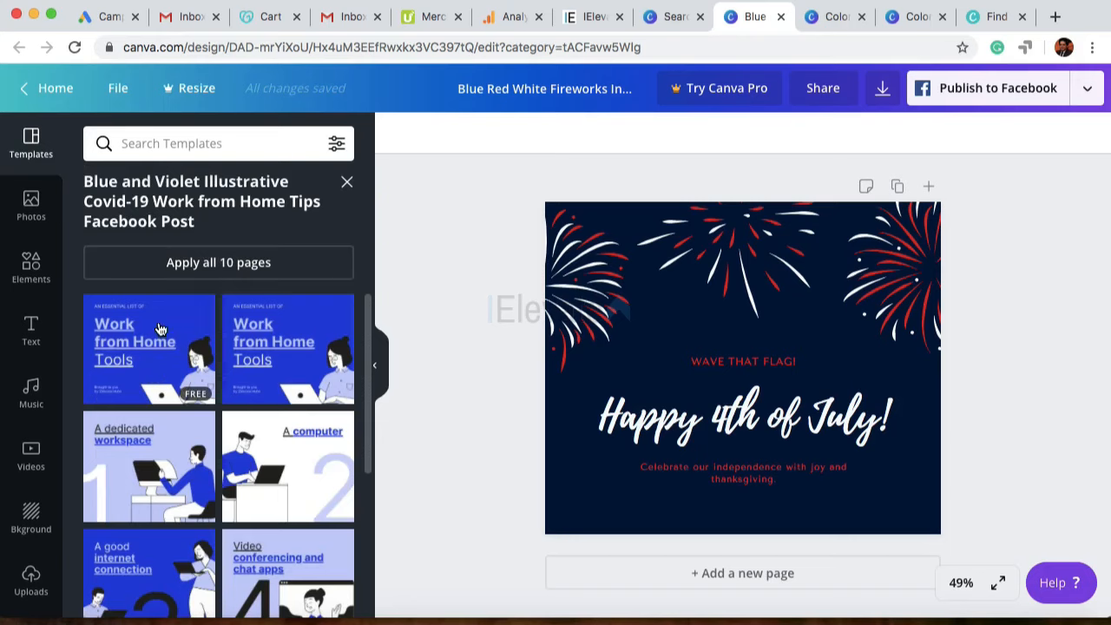
pyautogui.scroll(-3, 161, 326)
pyautogui.scroll(1, 159, 328)
pyautogui.scroll(1, 159, 328)
pyautogui.click(159, 328)
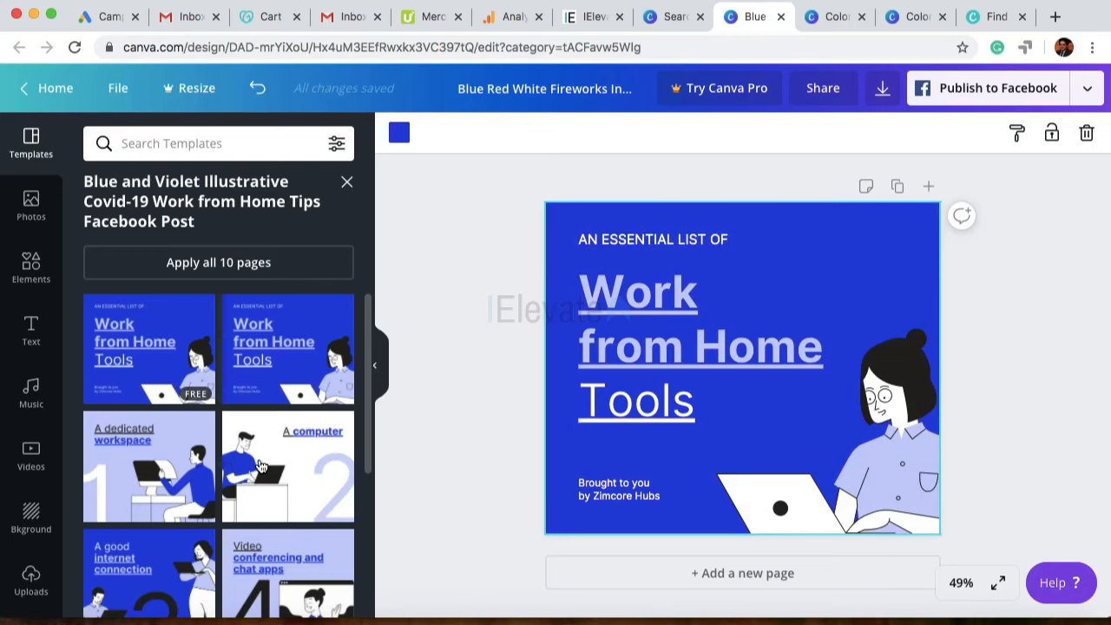
pyautogui.click(347, 181)
# Step: Examine the themed Facebook post template categories, from Coronavirus and Mother's Day through Sale, Halloween, Food, Summer and Spring
pyautogui.scroll(-5, 282, 292)
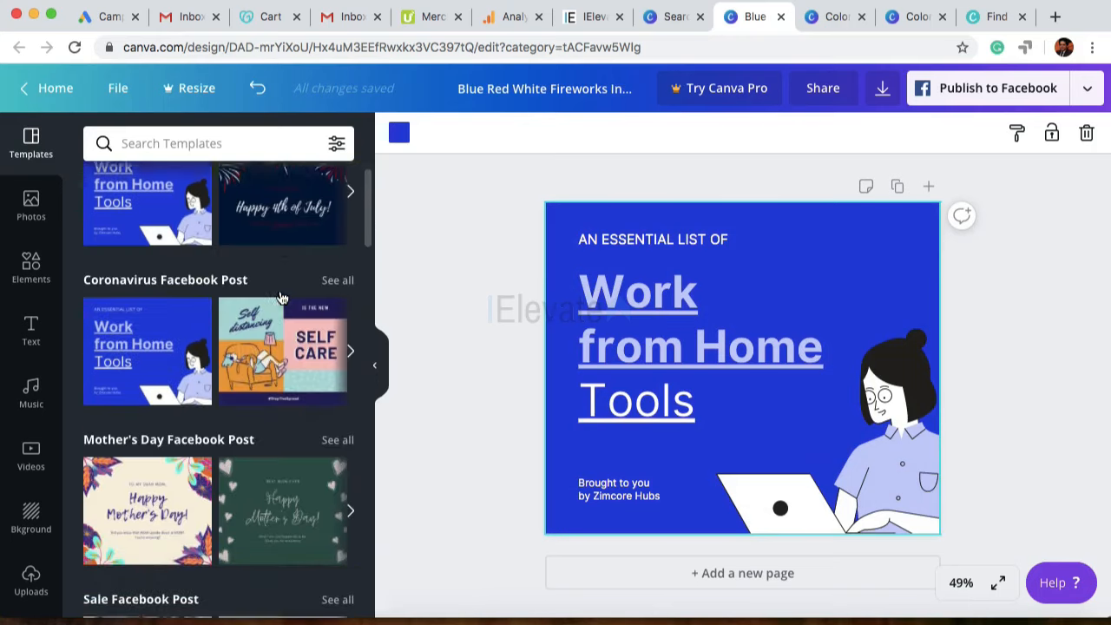
pyautogui.scroll(-2, 279, 296)
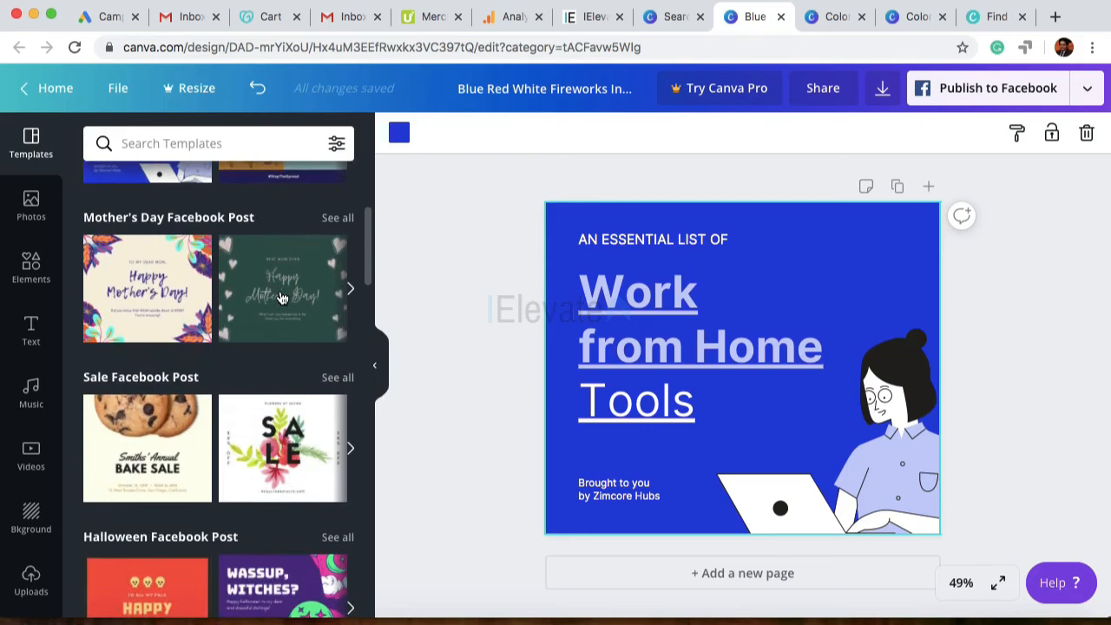
pyautogui.scroll(2, 280, 297)
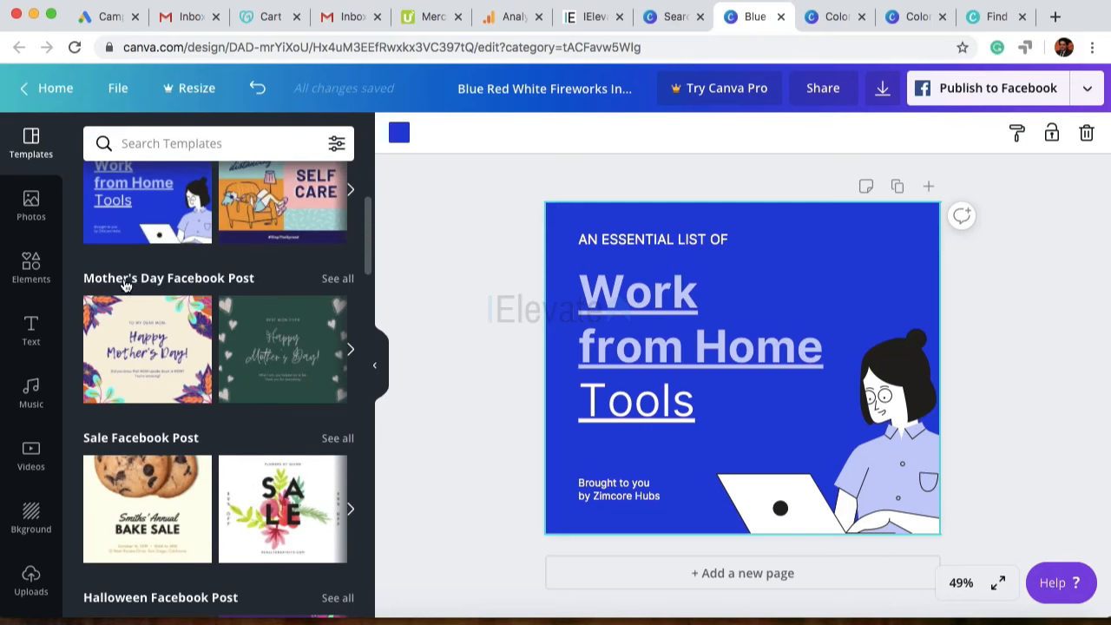
pyautogui.scroll(-1, 118, 405)
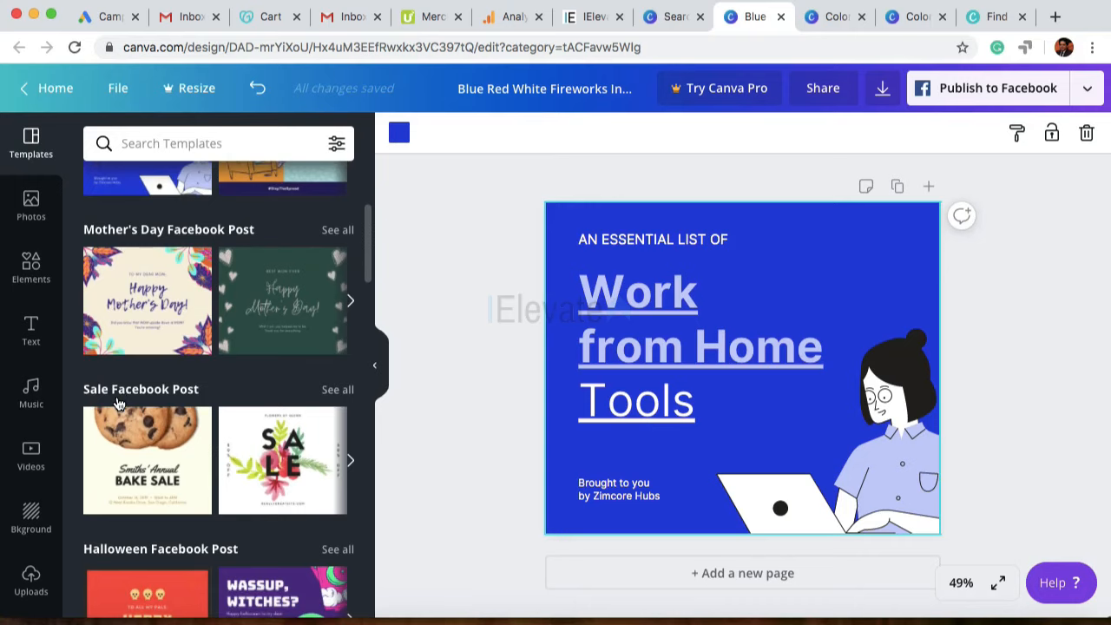
pyautogui.scroll(-7, 119, 404)
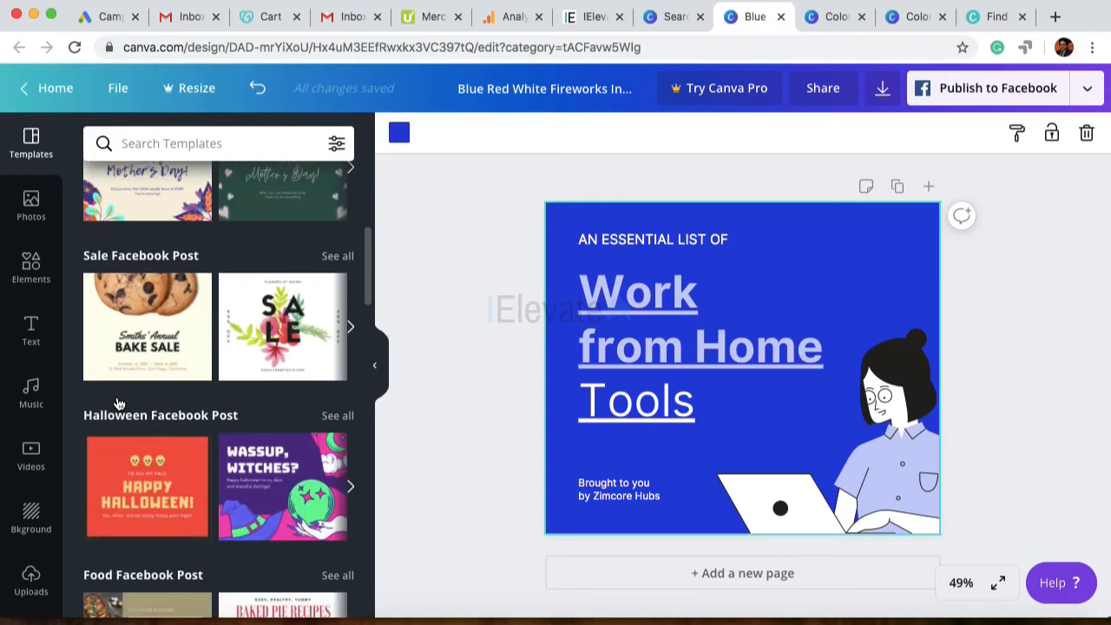
pyautogui.scroll(-5, 119, 404)
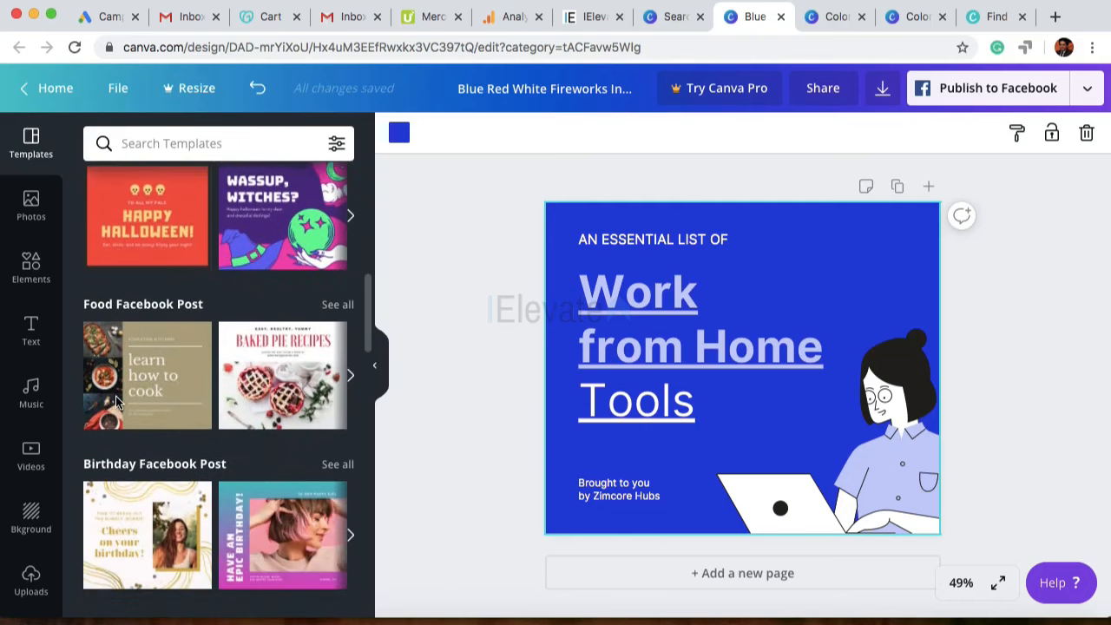
pyautogui.scroll(-4, 119, 404)
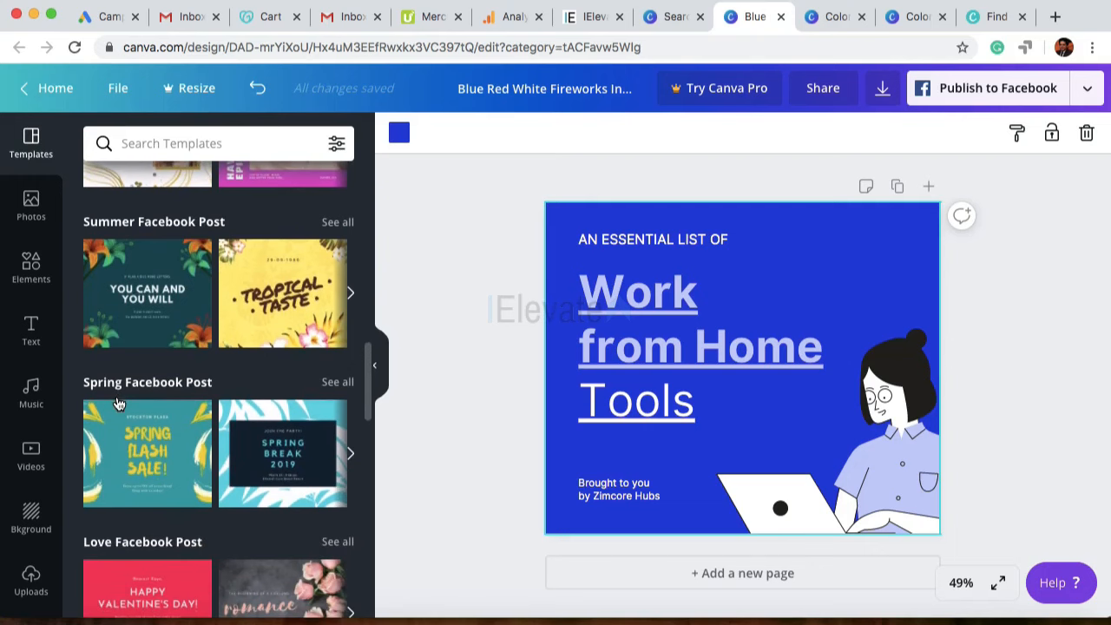
pyautogui.scroll(7, 133, 242)
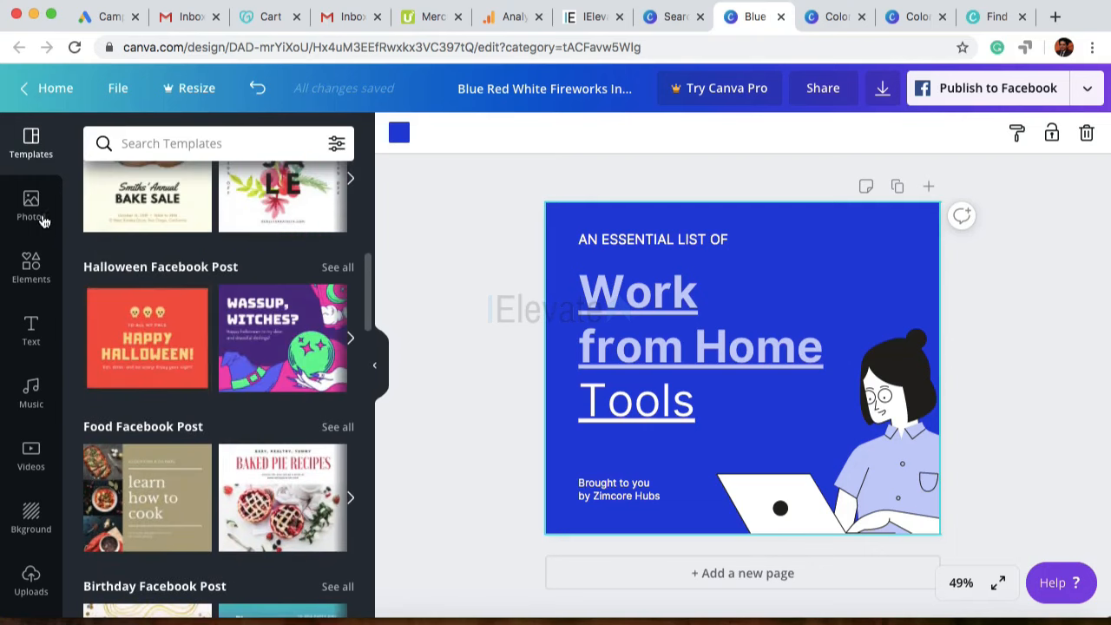
# Step: Search the photo library for "online shopping" and browse the matching photos
pyautogui.click(32, 208)
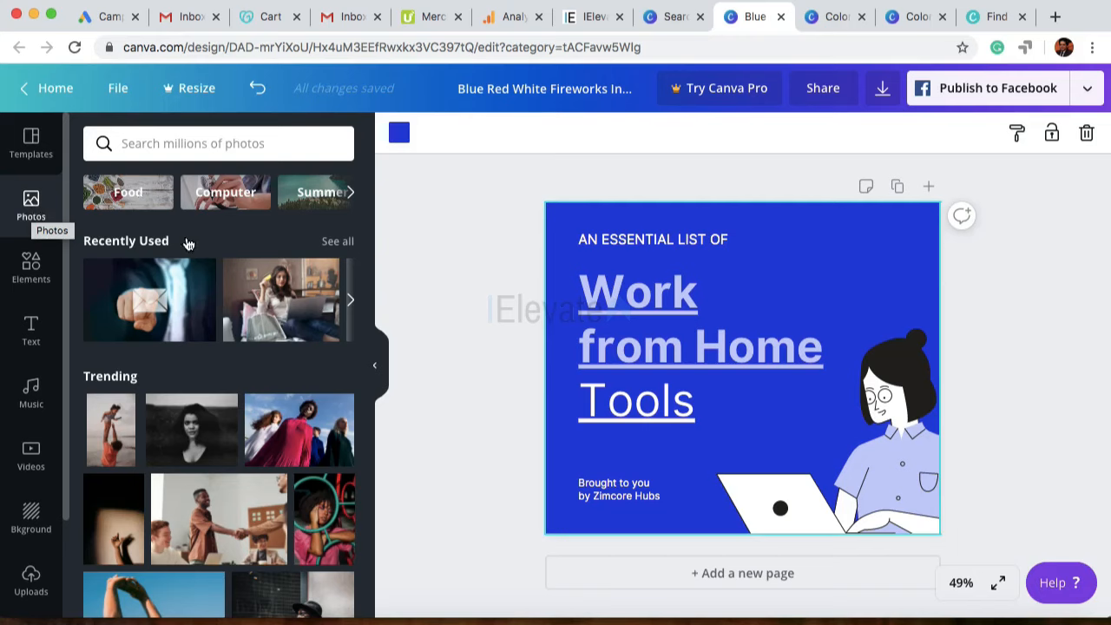
pyautogui.click(176, 145)
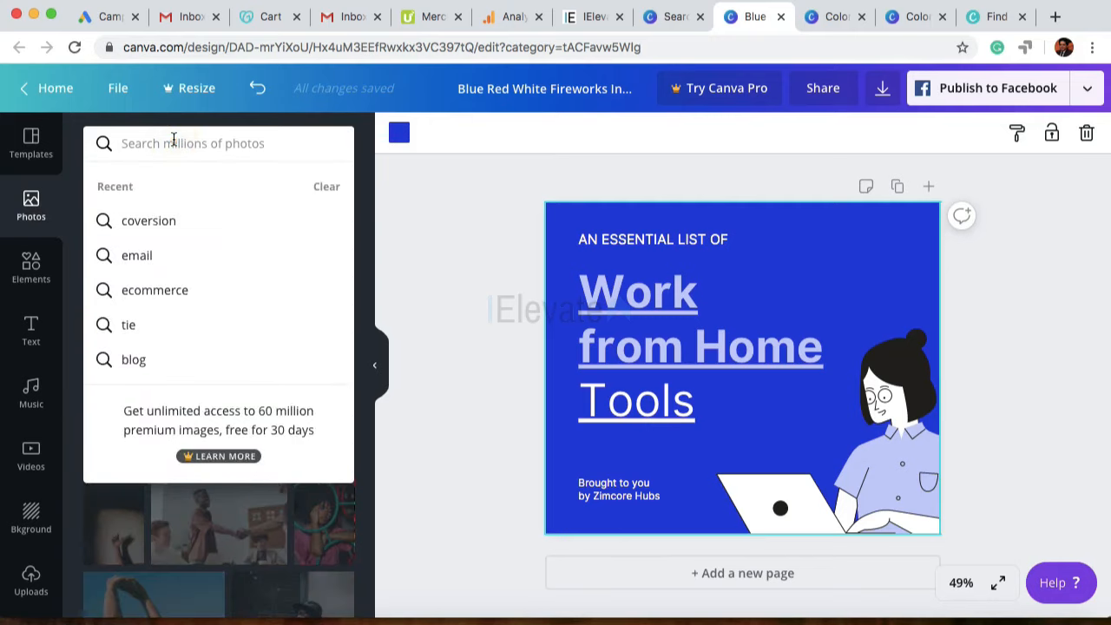
pyautogui.write('online')
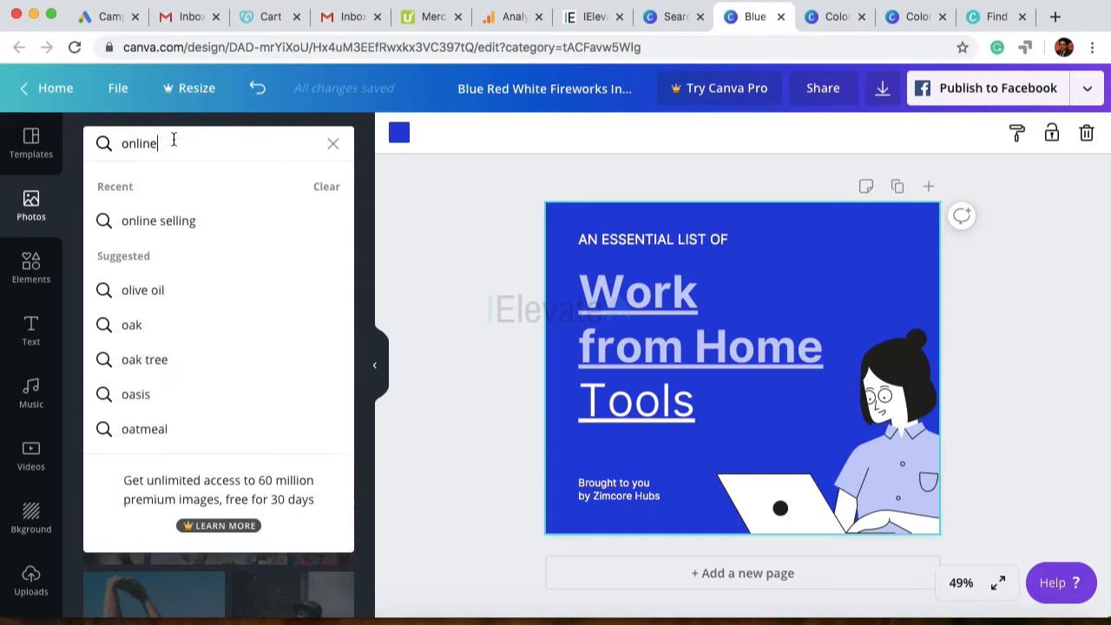
pyautogui.write(' store')
pyautogui.press('BackSpace')
pyautogui.press('BackSpace')
pyautogui.press('BackSpace')
pyautogui.press('BackSpace')
pyautogui.press('BackSpace')
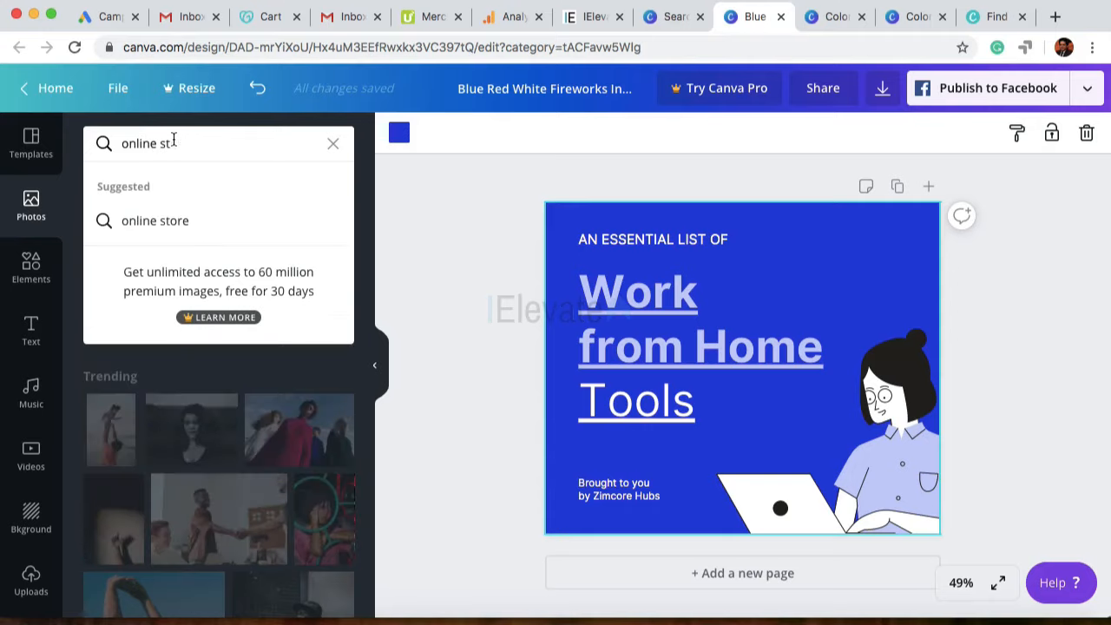
pyautogui.write('shopping')
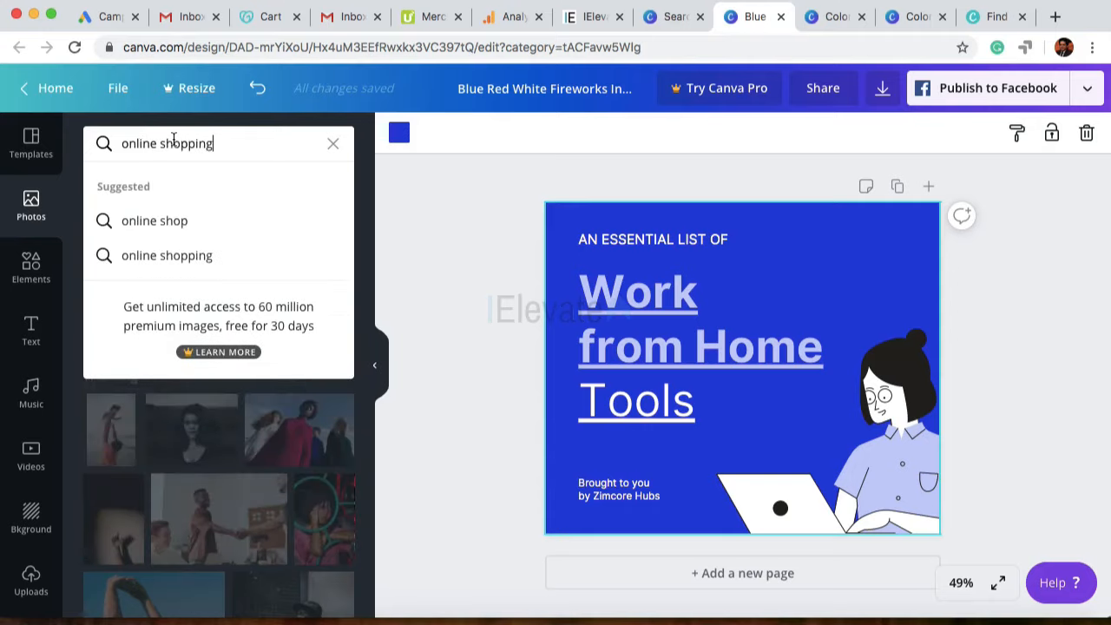
pyautogui.press('Return')
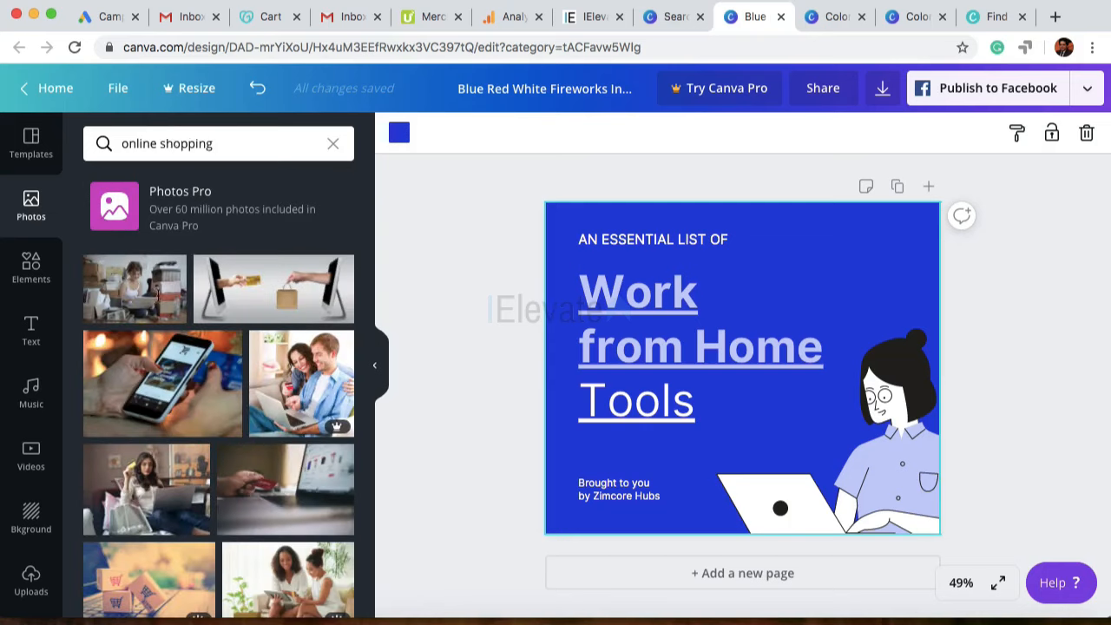
pyautogui.scroll(-3, 223, 380)
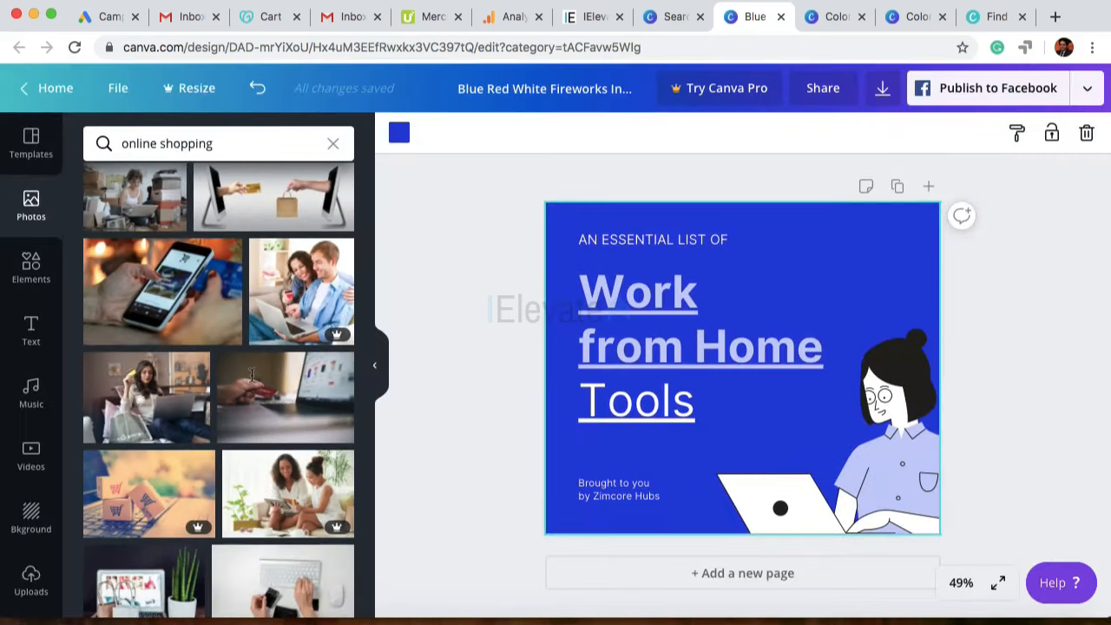
pyautogui.scroll(-6, 252, 375)
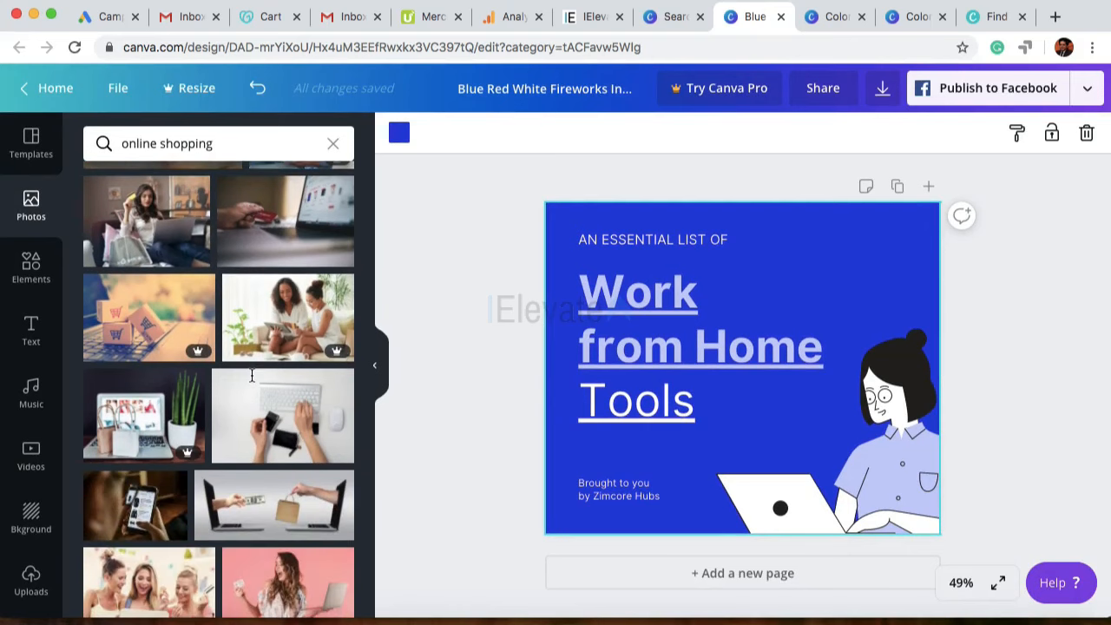
pyautogui.scroll(5, 252, 375)
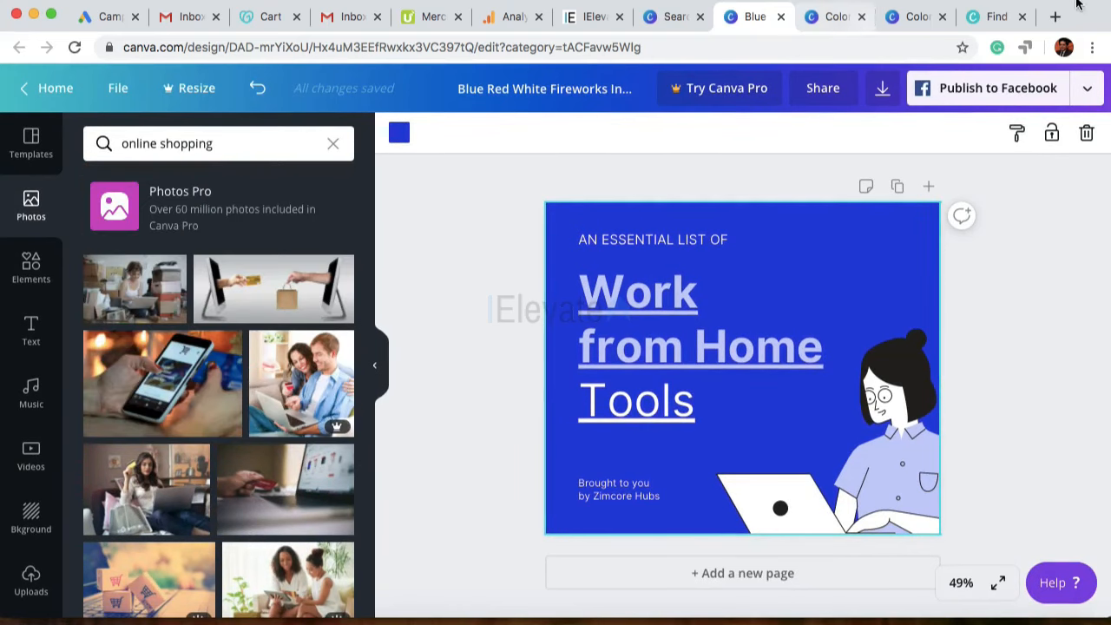
# Step: Open freepik.com in a new browser tab, search all resources for "travel" and browse the results
pyautogui.click(1055, 16)
pyautogui.click(831, 48)
pyautogui.write('free')
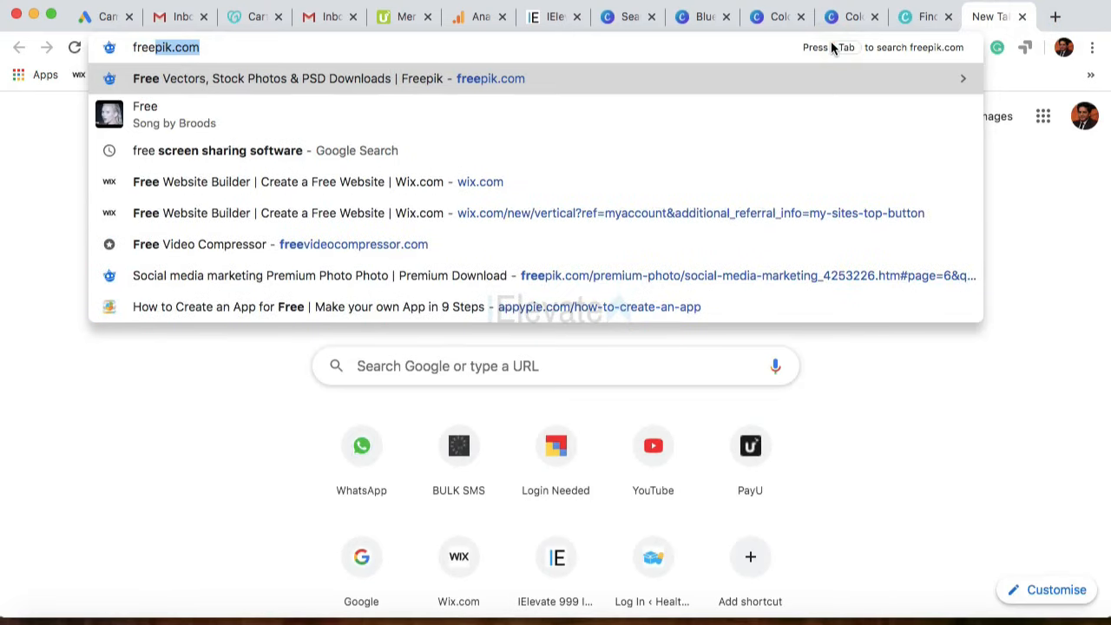
pyautogui.press('Return')
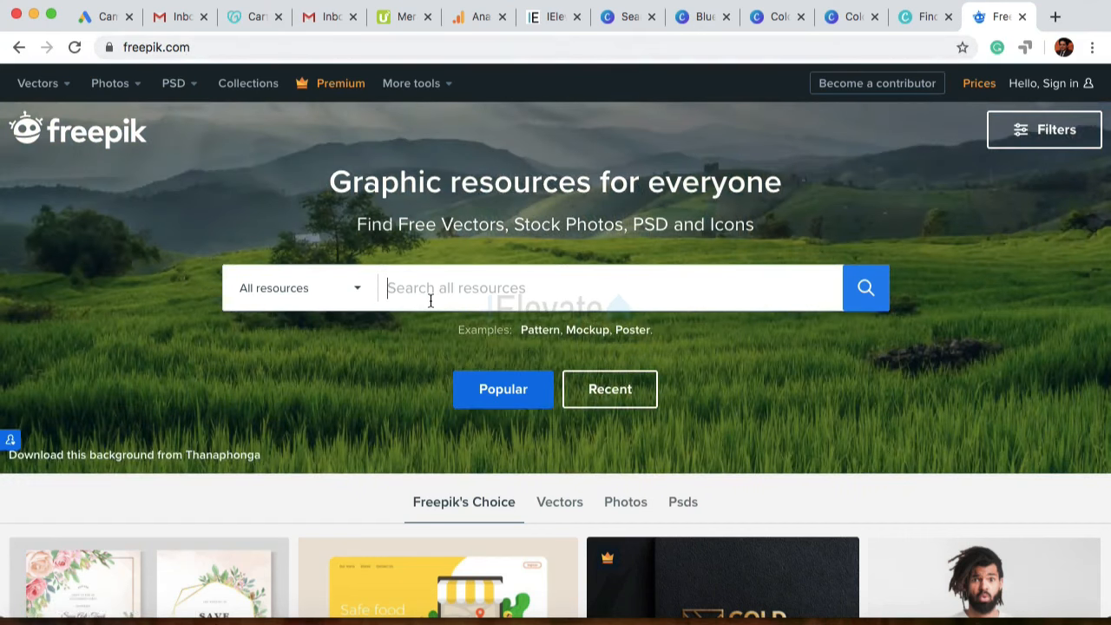
pyautogui.write('travel')
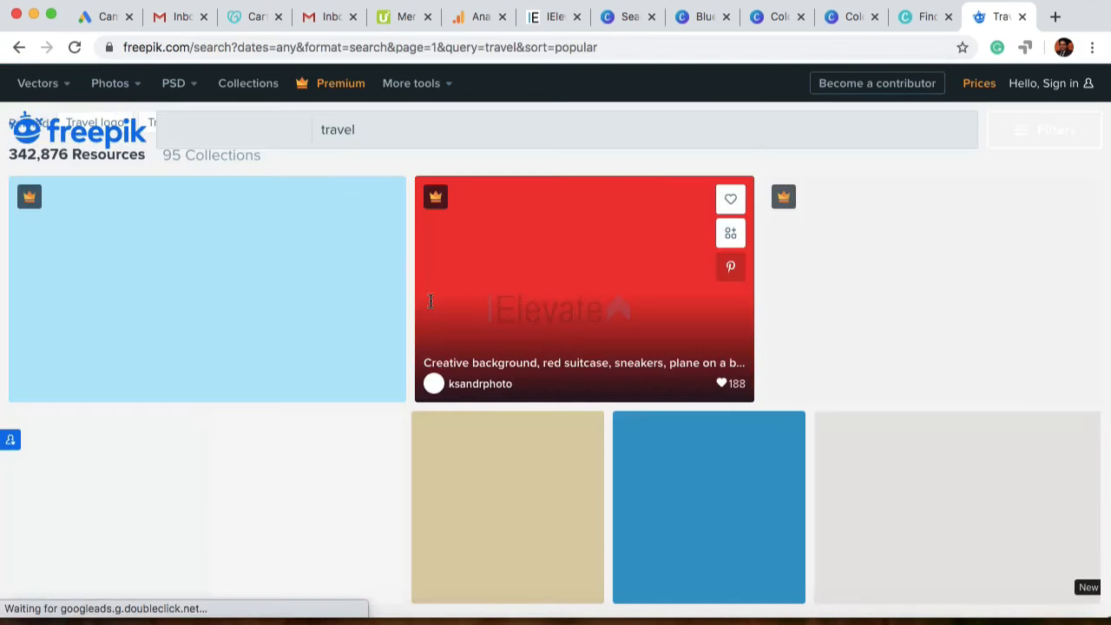
pyautogui.scroll(-3, 615, 312)
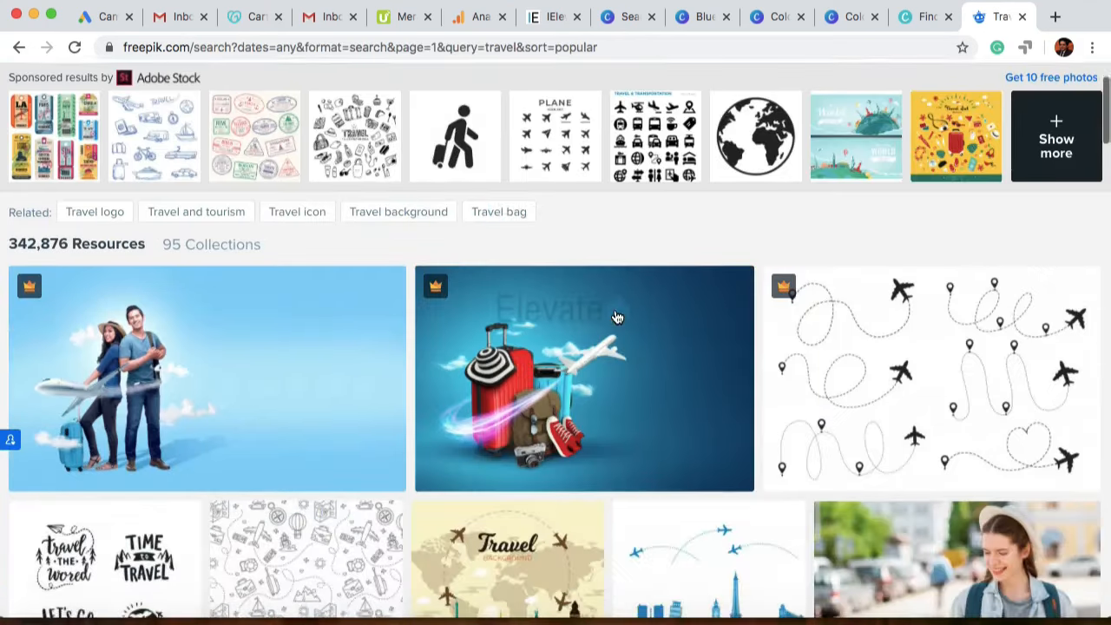
# Step: Examine Freepik's "travel" images, including the crown-marked premium ones, and the Travel Flyer and Travel Items collections
pyautogui.scroll(-1, 615, 316)
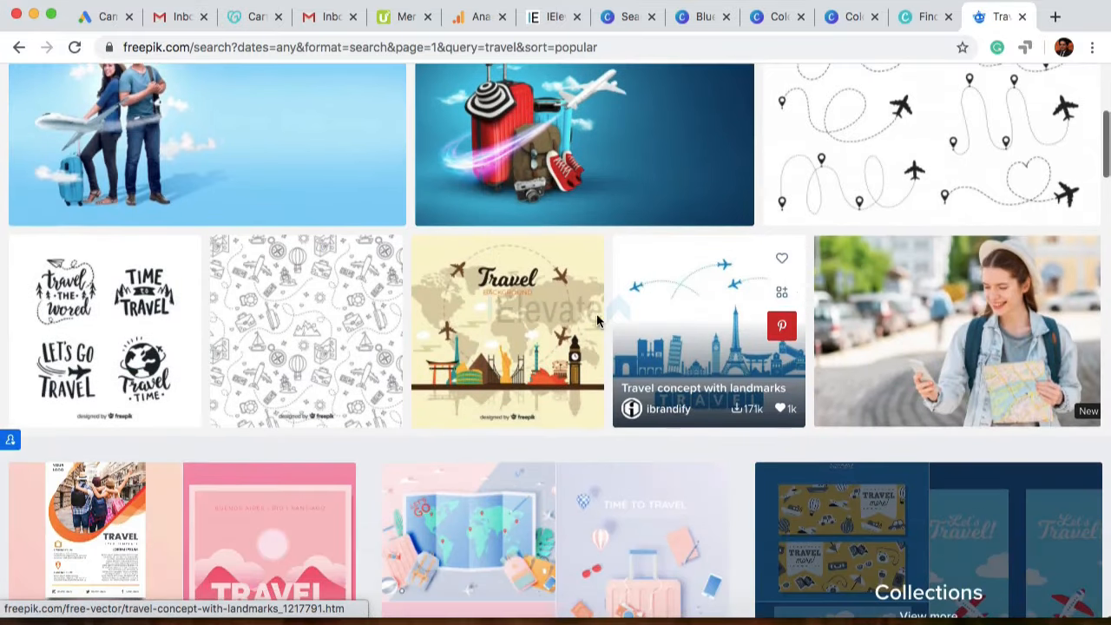
pyautogui.scroll(1, 550, 325)
pyautogui.scroll(1, 550, 328)
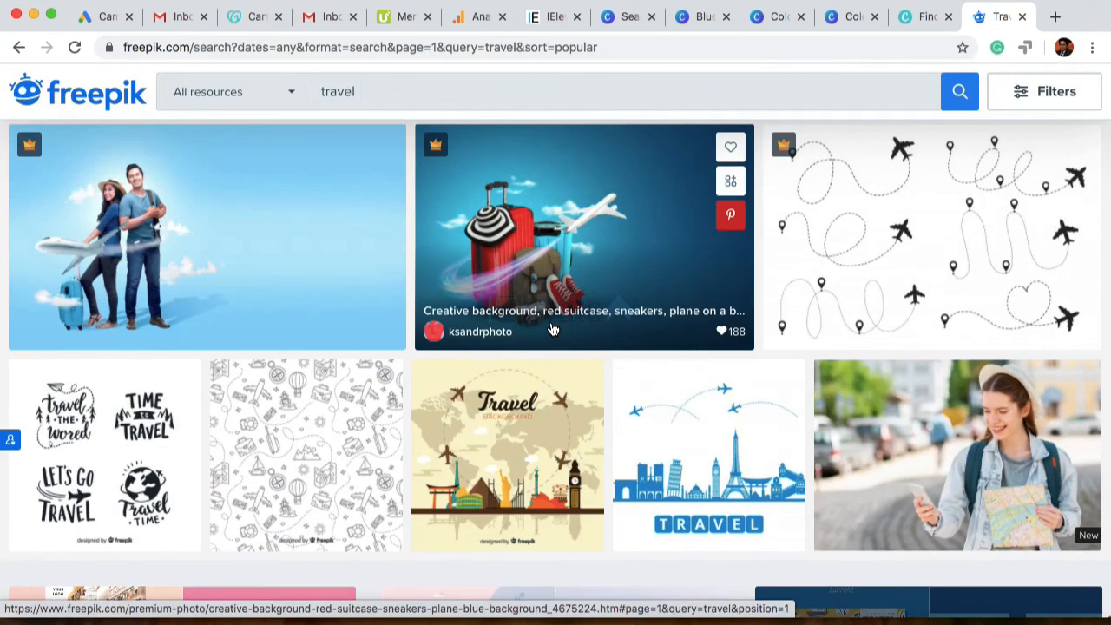
pyautogui.click(444, 155)
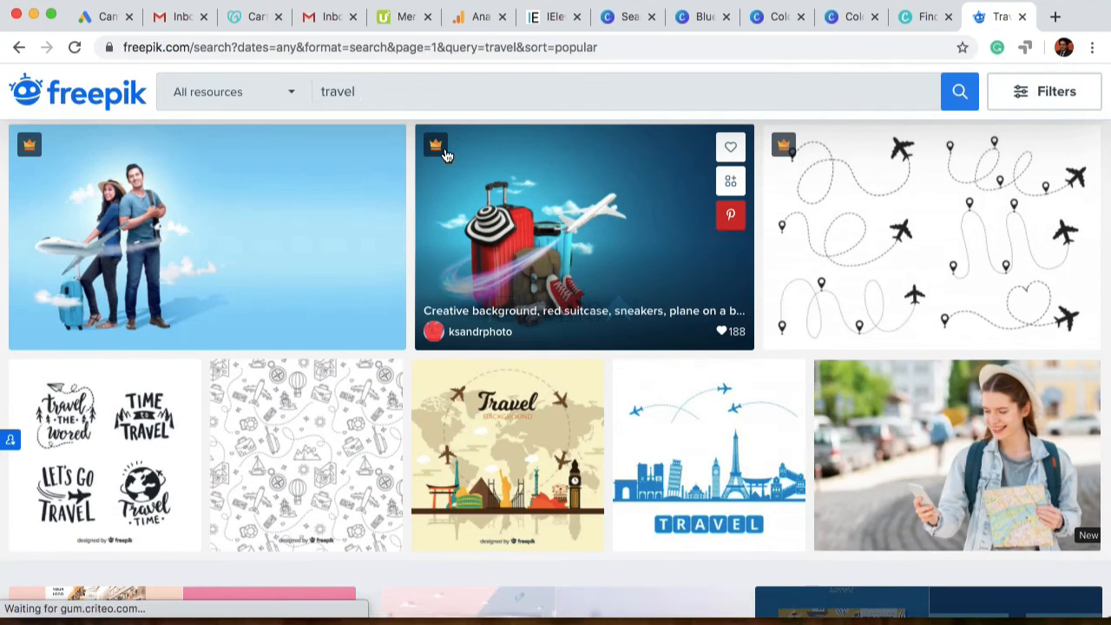
pyautogui.scroll(-3, 462, 318)
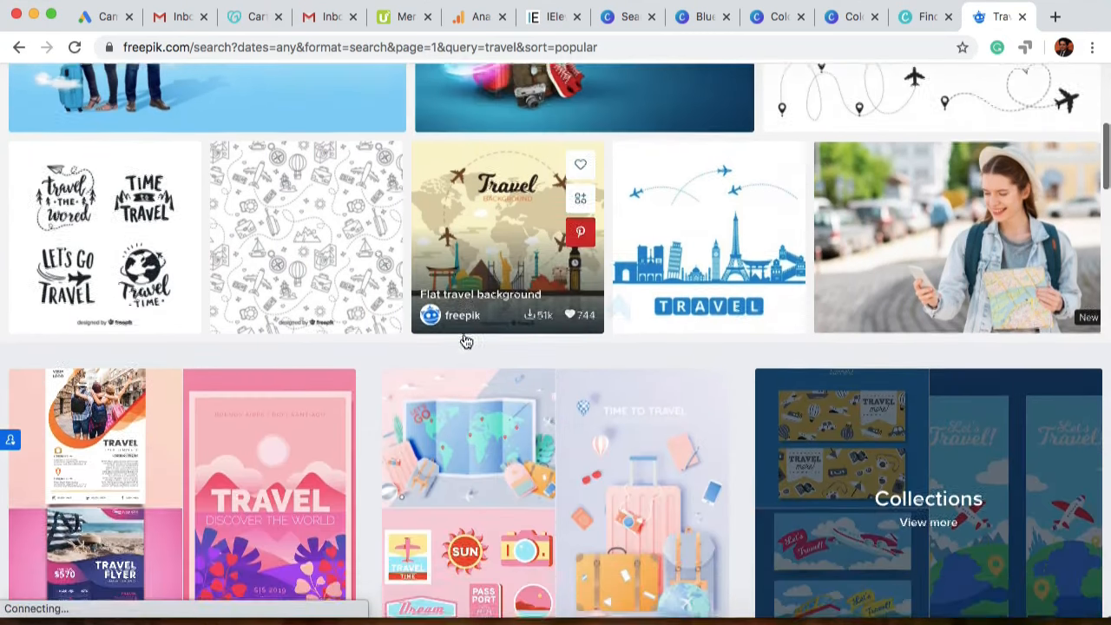
pyautogui.scroll(-2, 462, 340)
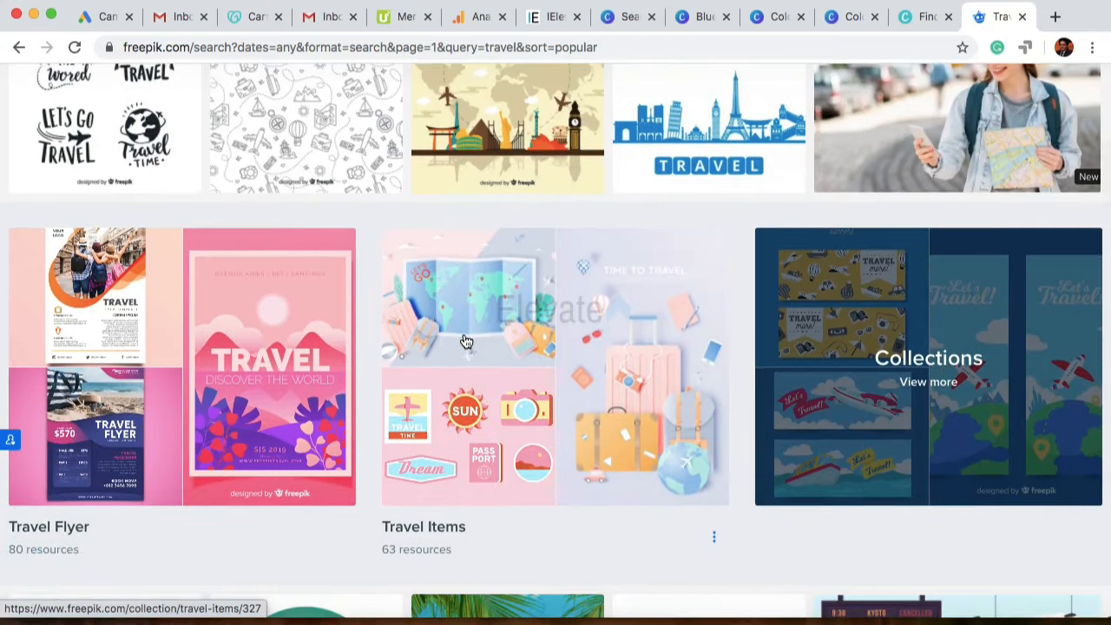
pyautogui.scroll(-3, 466, 341)
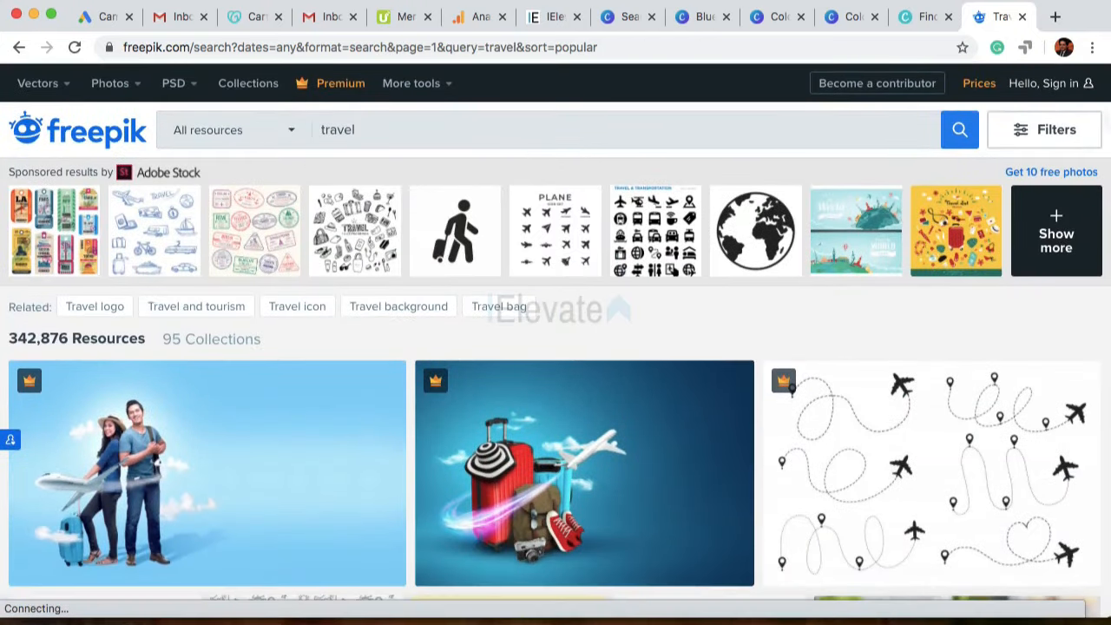
# Step: Open pexels.com in a new browser tab and browse its trending free stock photos
pyautogui.click(1053, 20)
pyautogui.write('p')
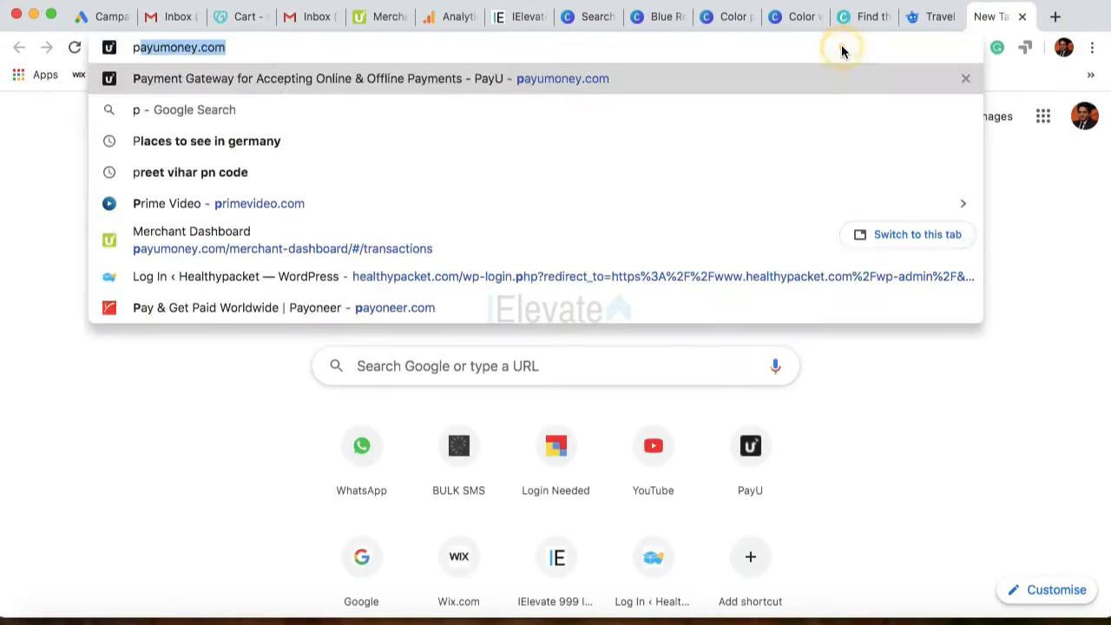
pyautogui.write('exel.')
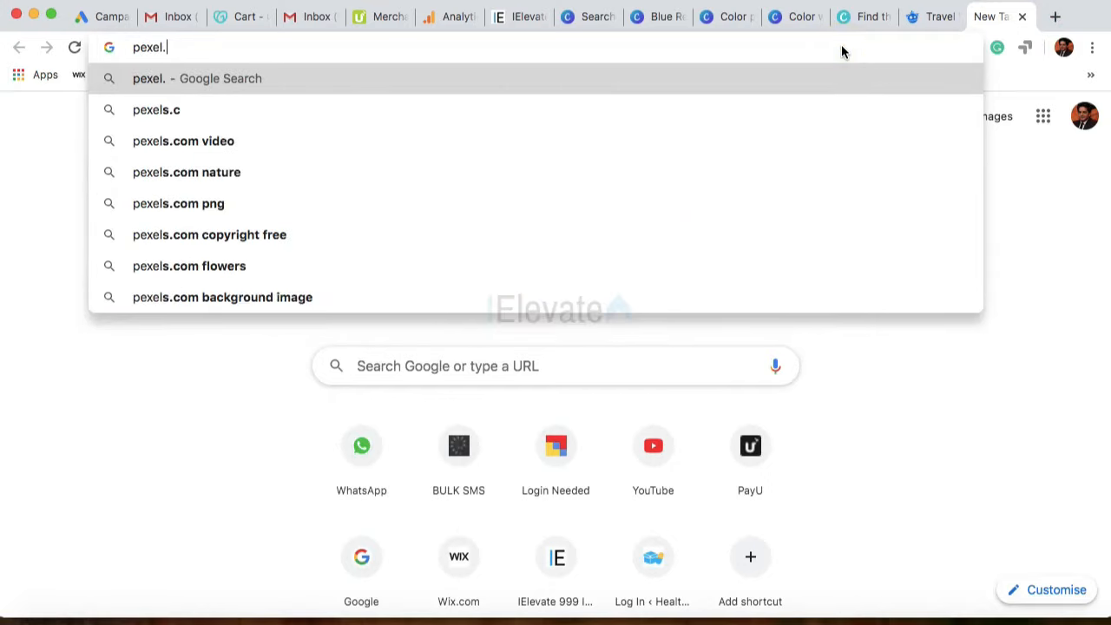
pyautogui.press('BackSpace')
pyautogui.write('s.com')
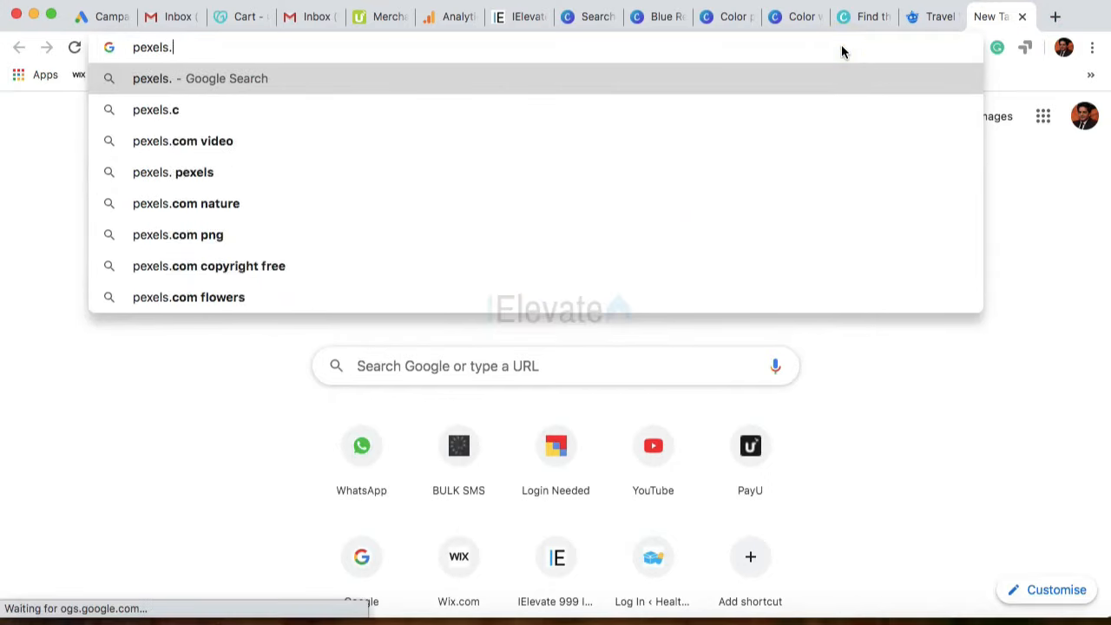
pyautogui.press('Return')
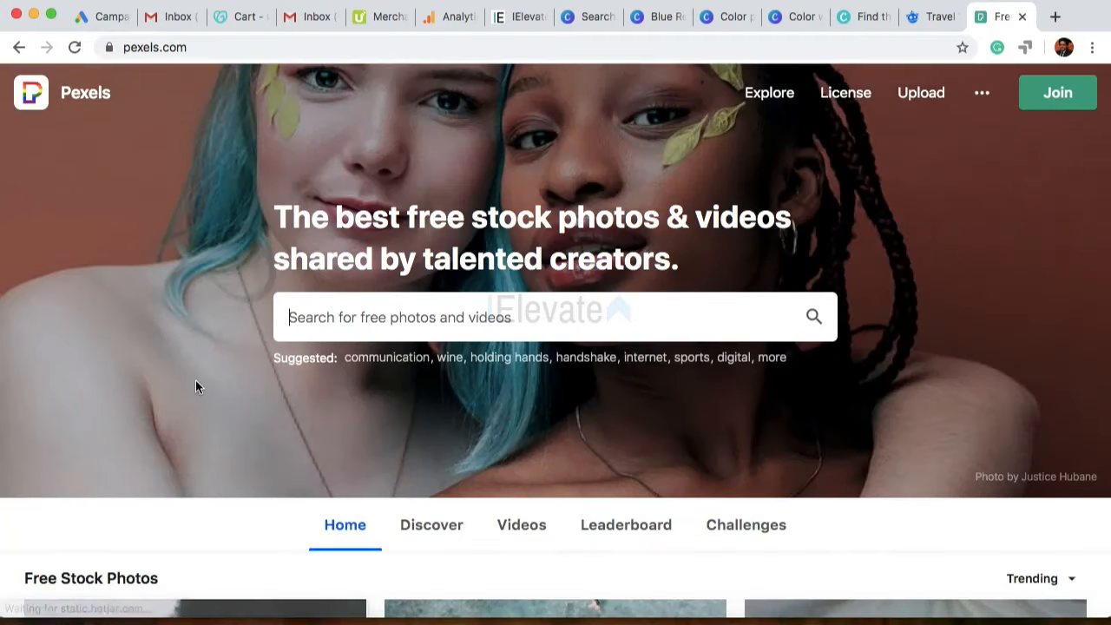
pyautogui.scroll(-4, 195, 379)
pyautogui.scroll(-3, 191, 380)
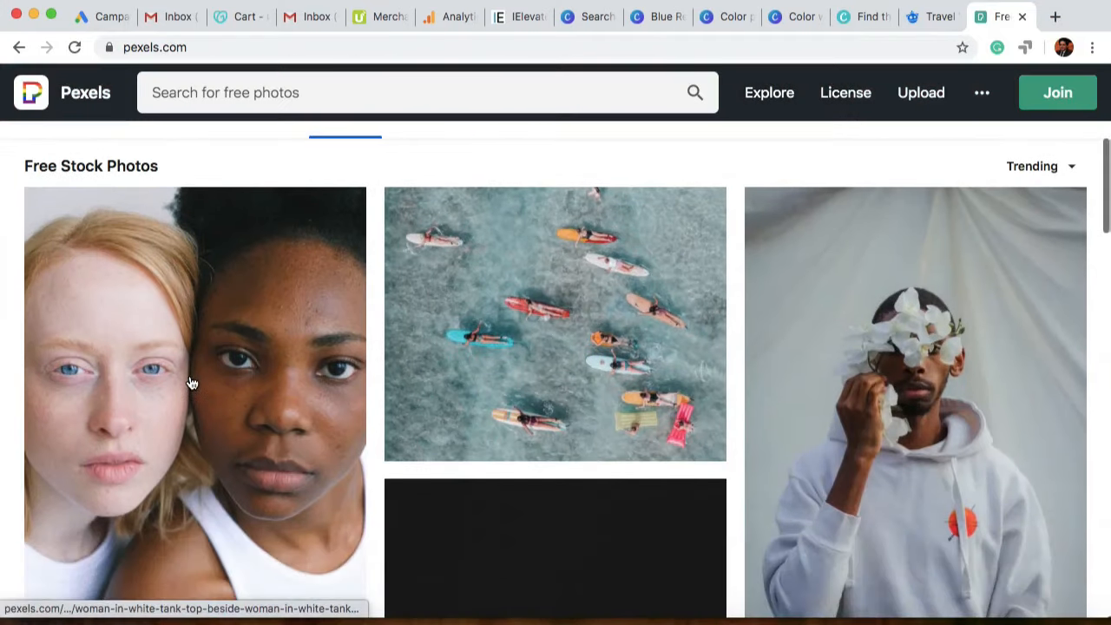
pyautogui.scroll(-4, 191, 383)
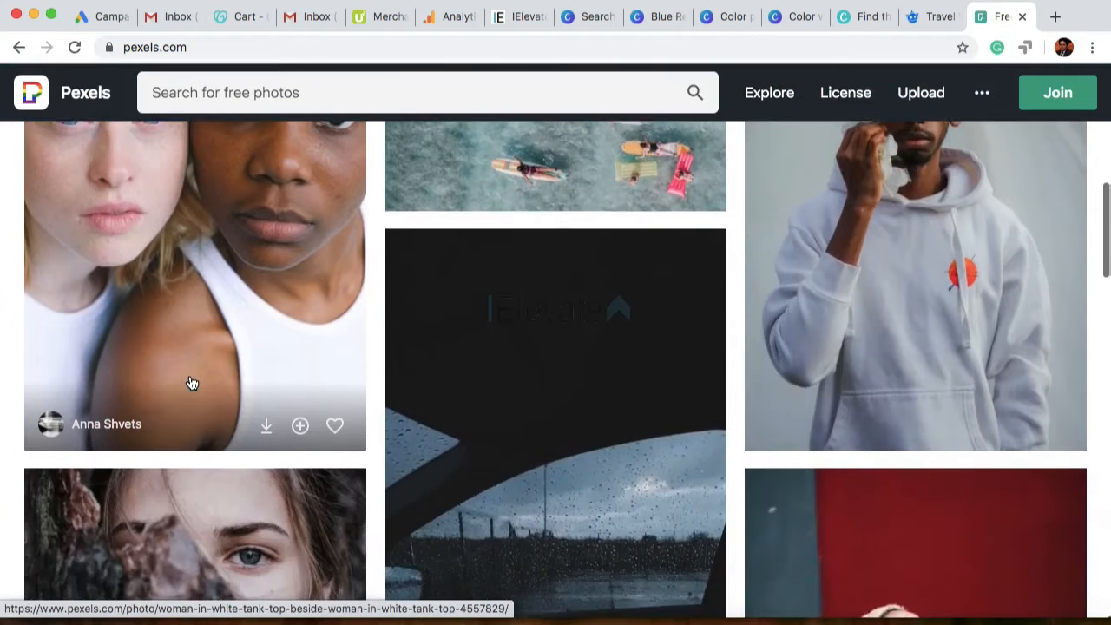
pyautogui.scroll(-1, 191, 383)
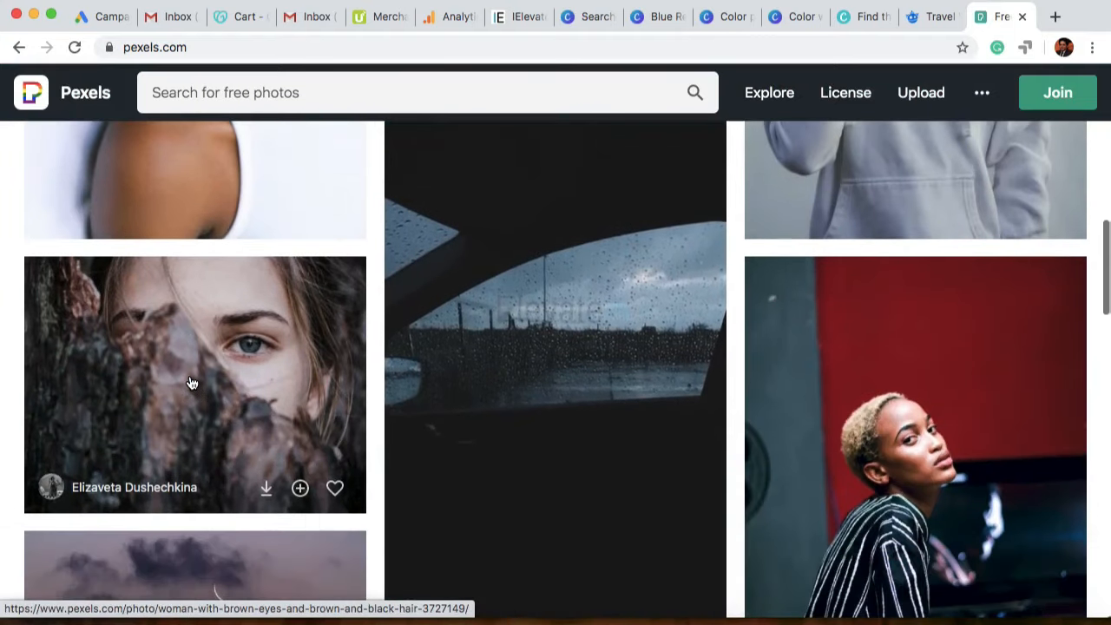
pyautogui.scroll(-3, 192, 383)
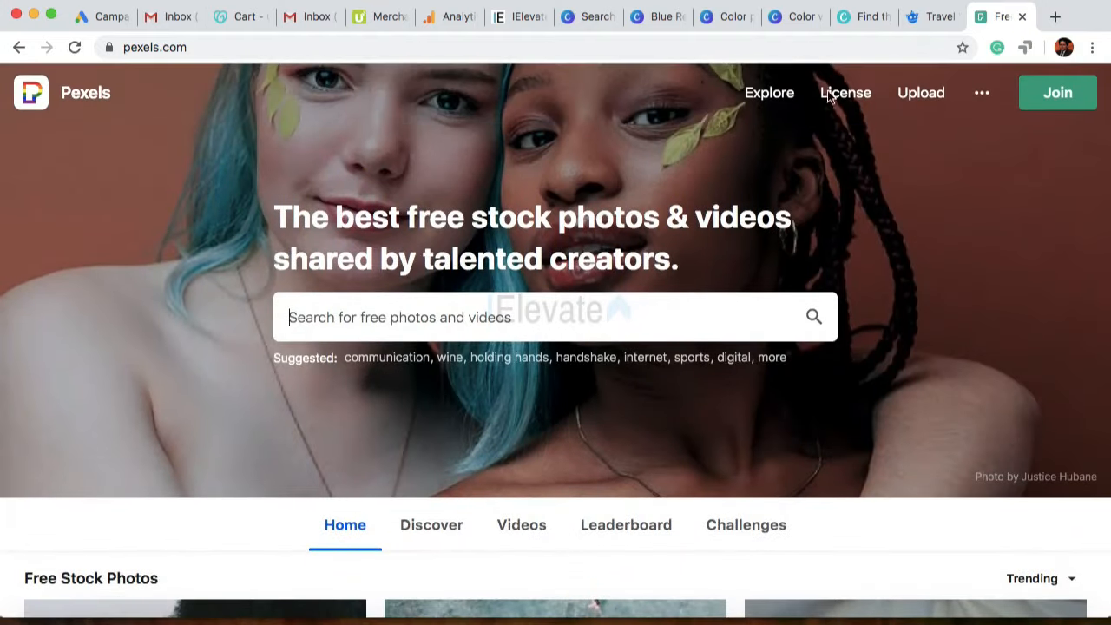
# Step: Open google.com in a new browser tab, search for "travel" and look through the image results
pyautogui.click(1053, 17)
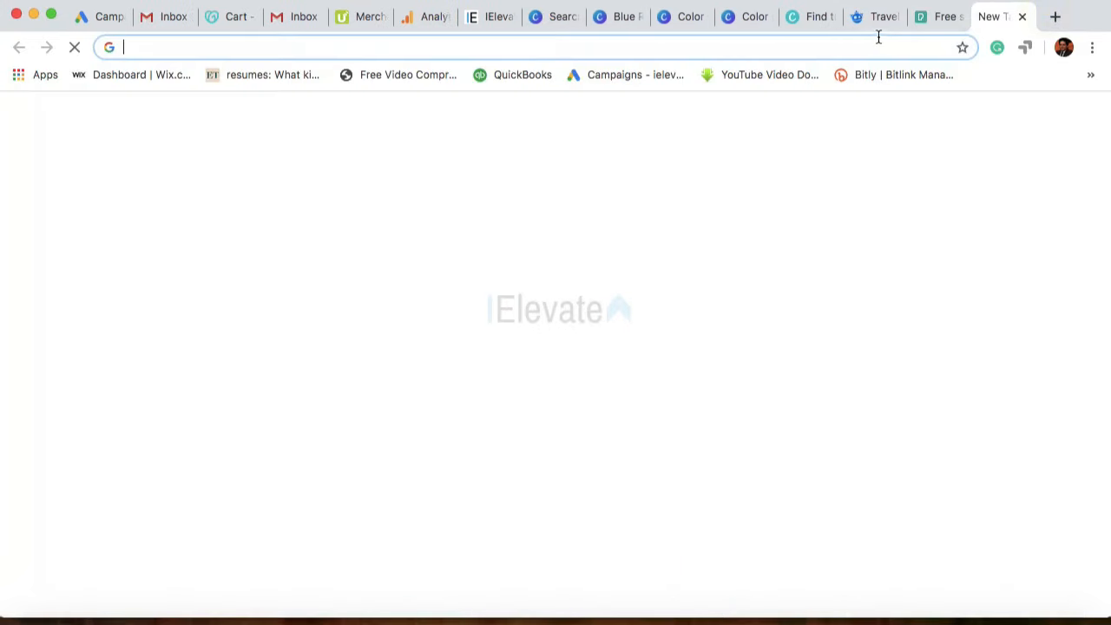
pyautogui.write('goog')
pyautogui.press('Return')
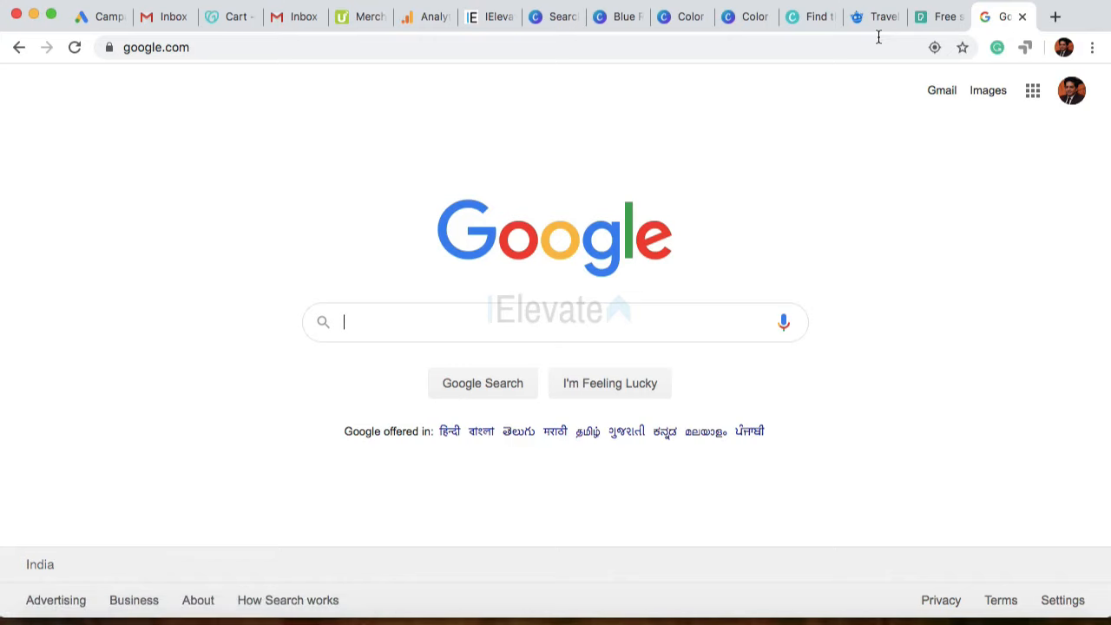
pyautogui.click(382, 310)
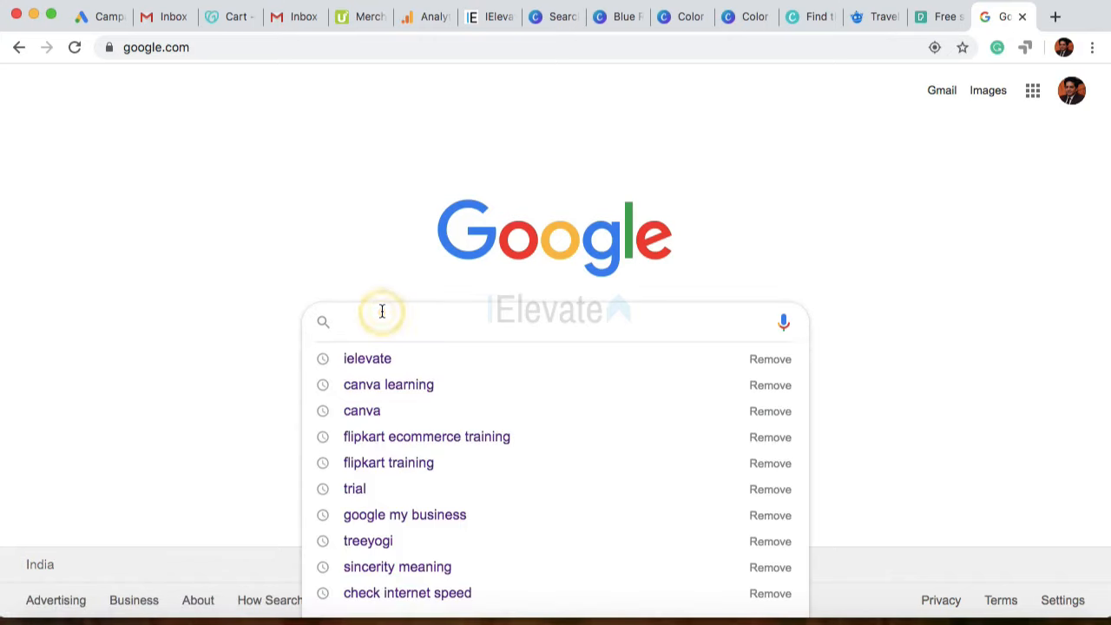
pyautogui.click(399, 167)
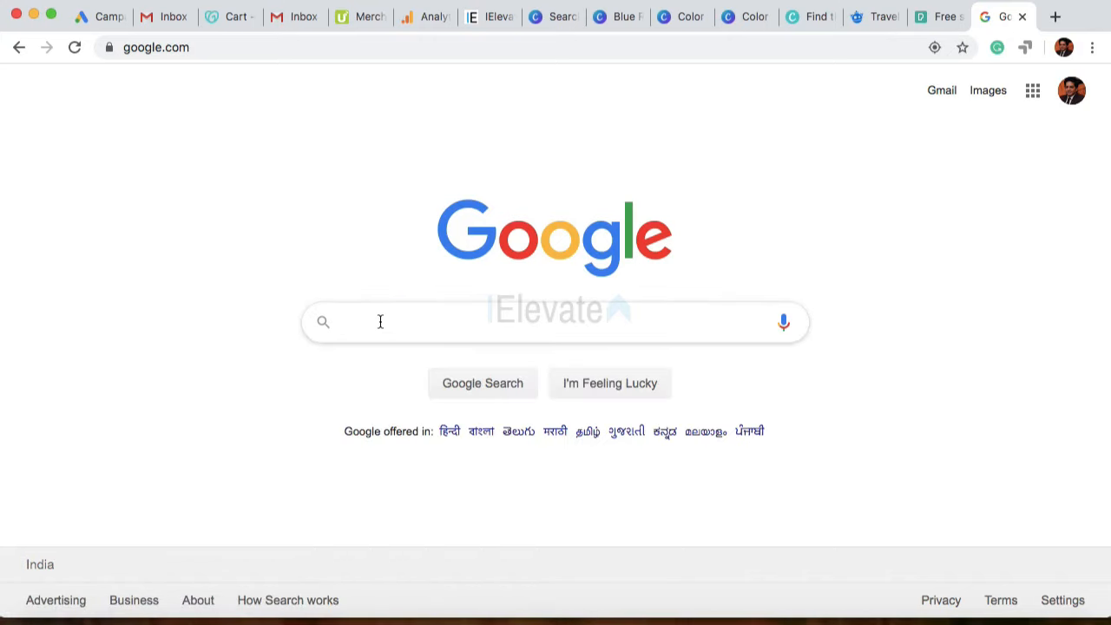
pyautogui.click(380, 322)
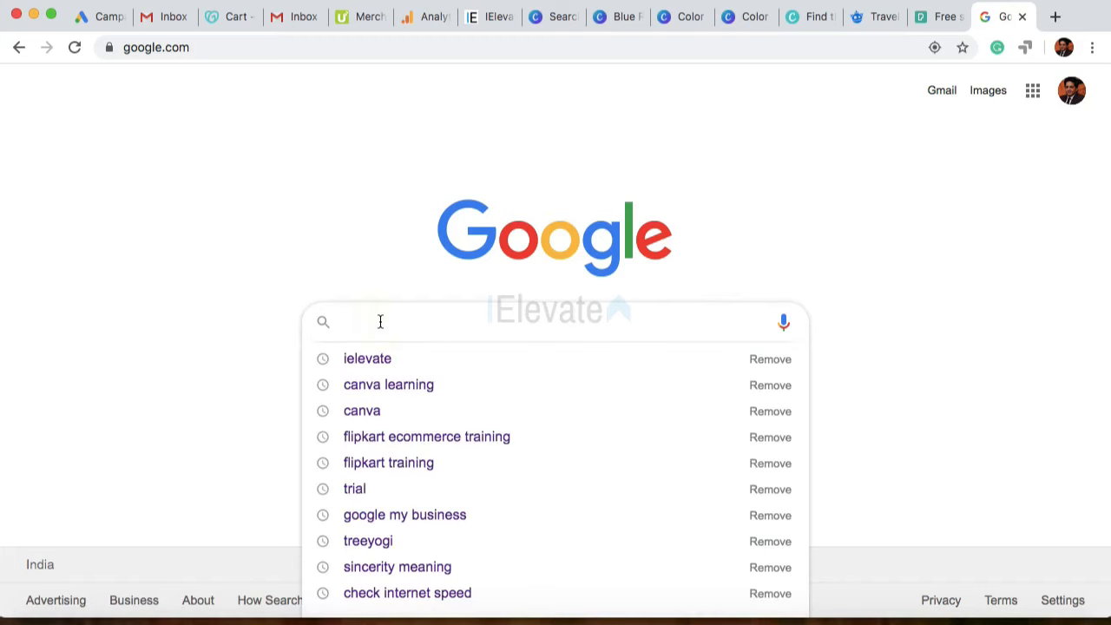
pyautogui.write('travel')
pyautogui.press('Return')
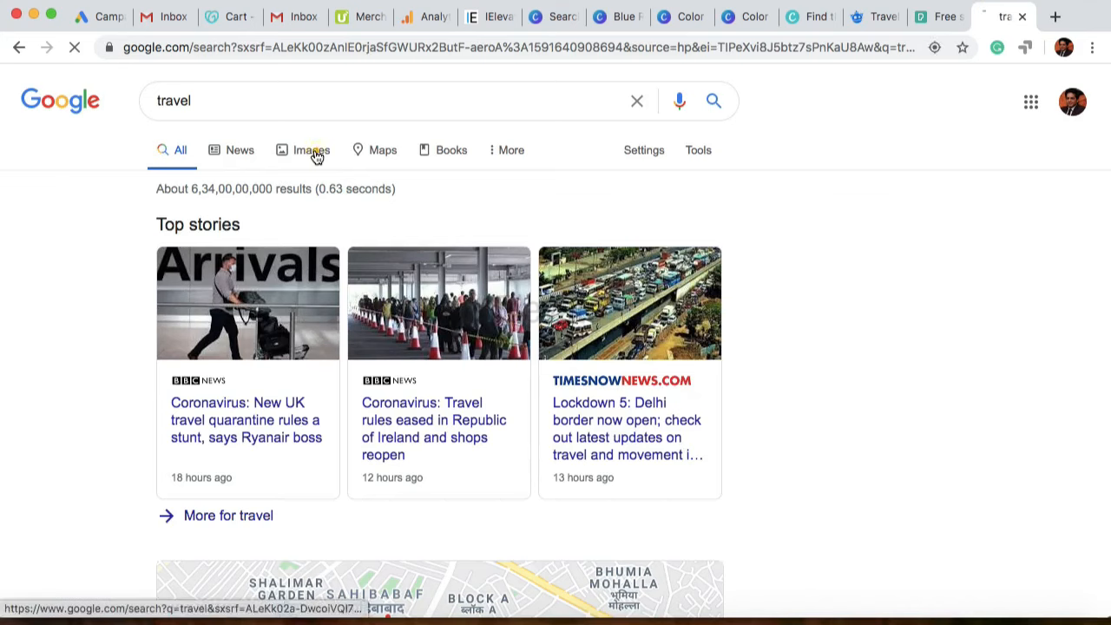
pyautogui.click(313, 153)
pyautogui.scroll(-3, 249, 390)
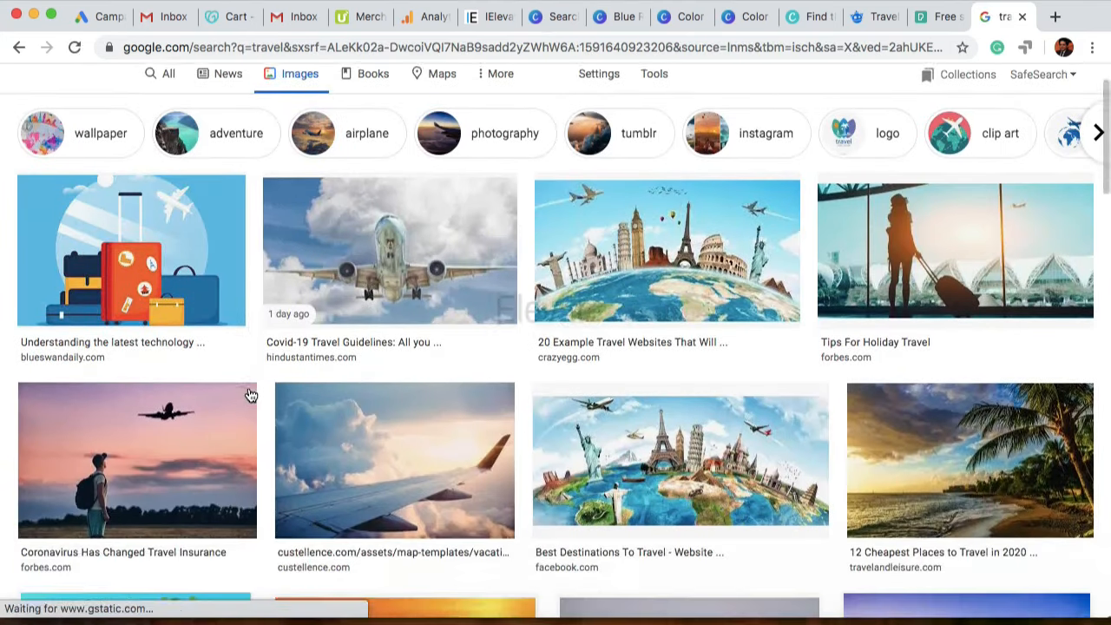
pyautogui.scroll(3, 249, 395)
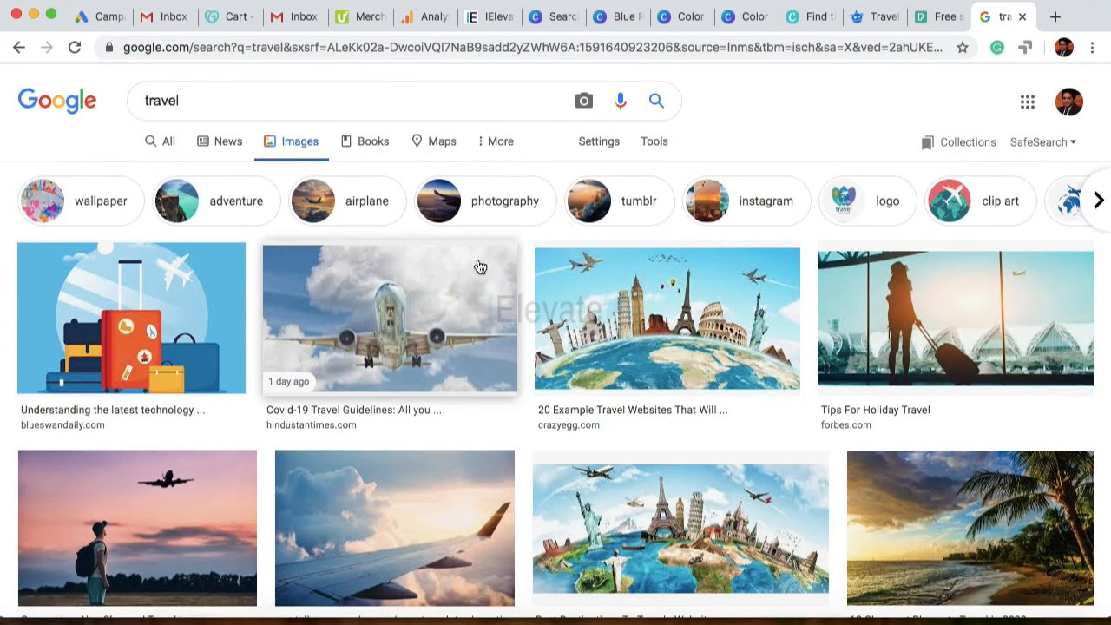
# Step: Filter the "travel" image results to usage rights "Labelled for Reuse" and browse the matching pictures
pyautogui.click(656, 143)
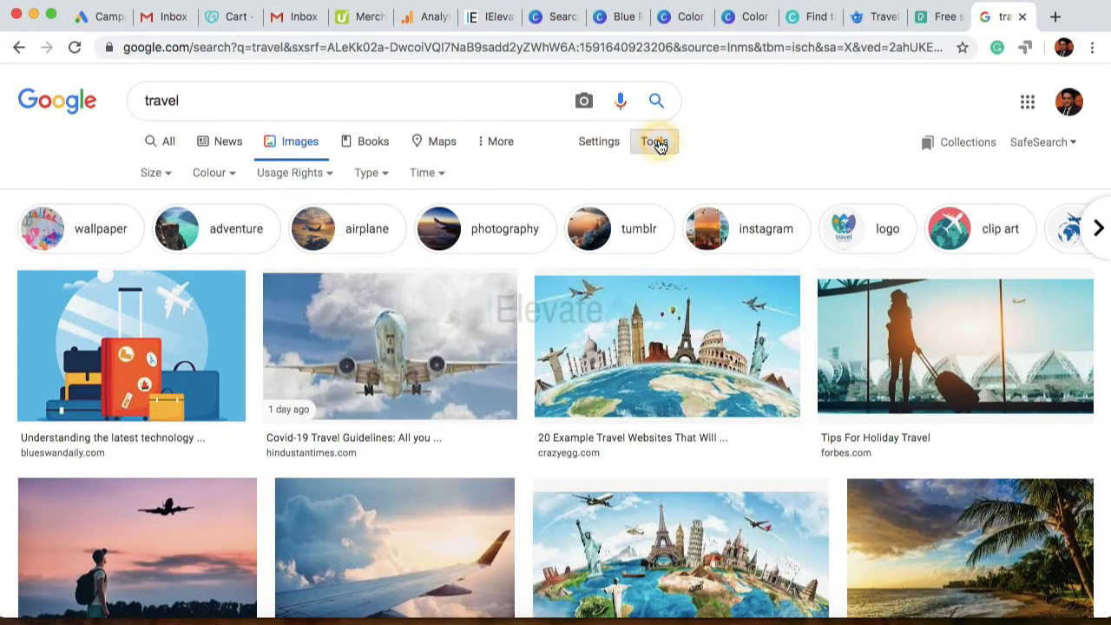
pyautogui.click(329, 178)
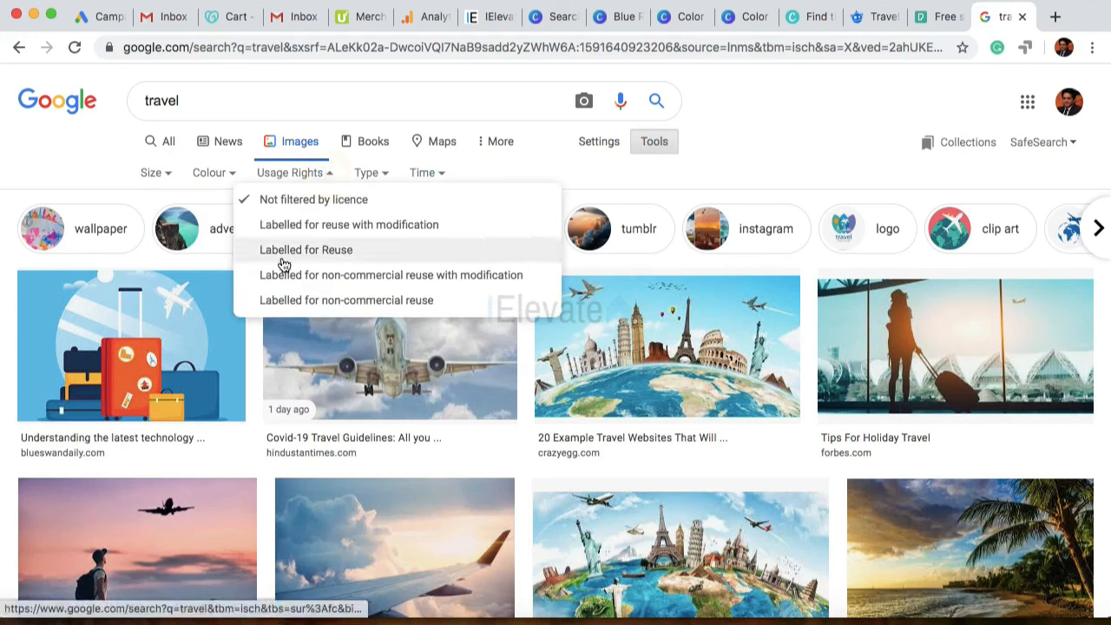
pyautogui.click(325, 251)
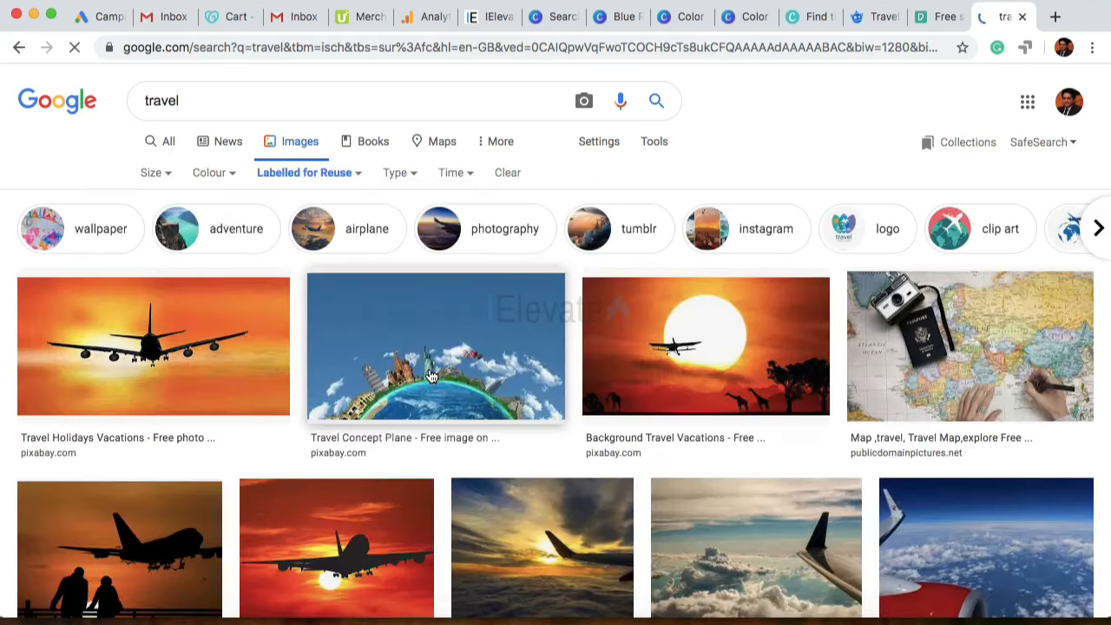
pyautogui.scroll(-5, 277, 442)
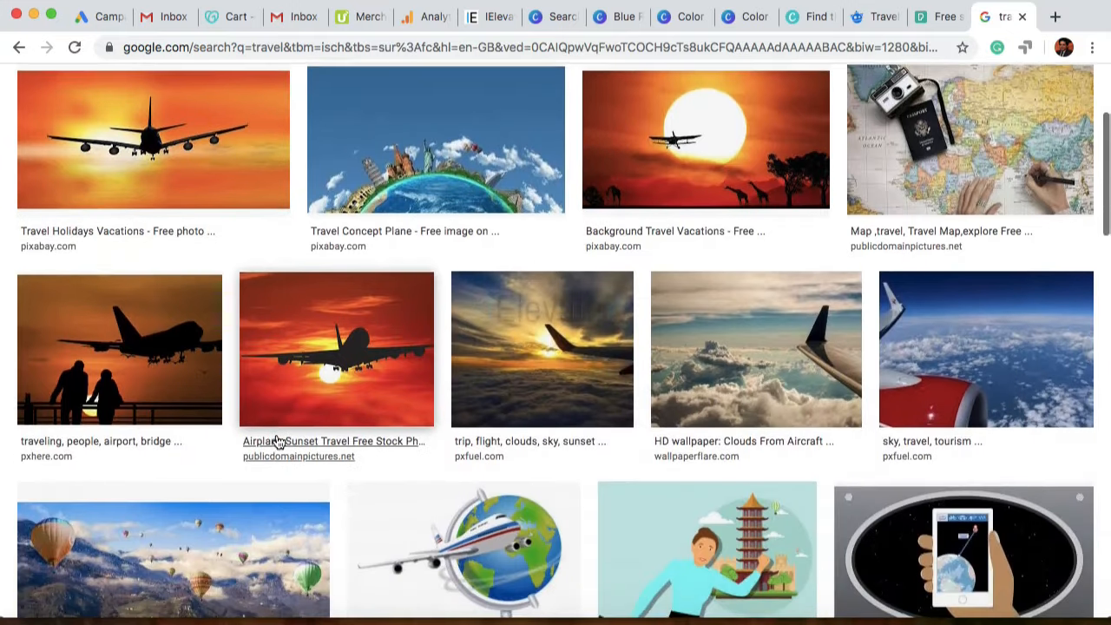
pyautogui.scroll(-5, 278, 442)
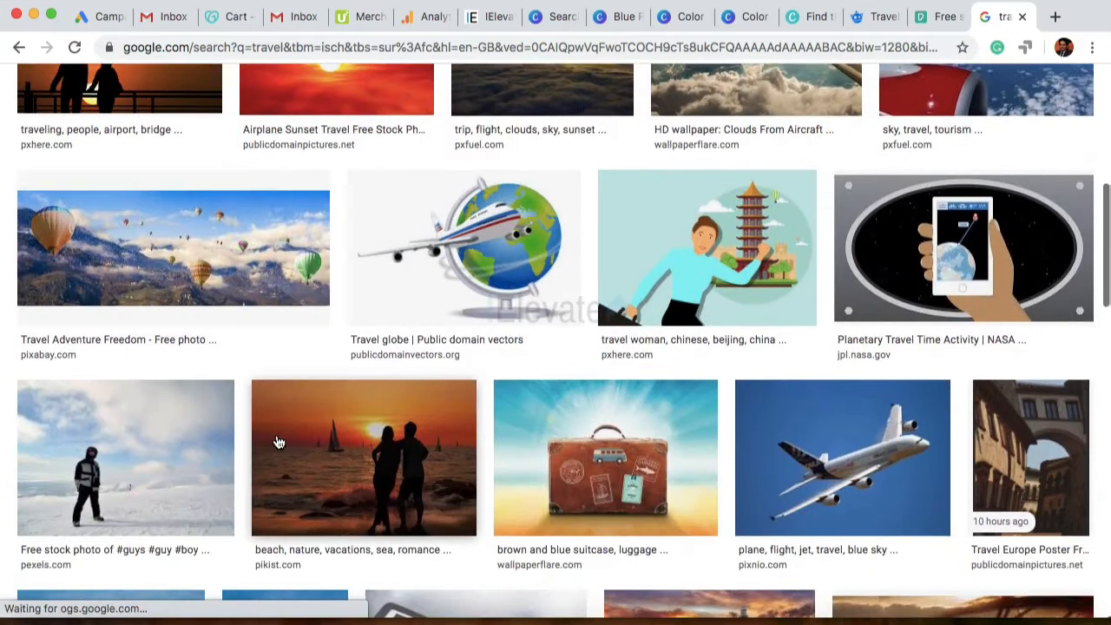
pyautogui.scroll(-2, 278, 442)
pyautogui.scroll(15, 278, 441)
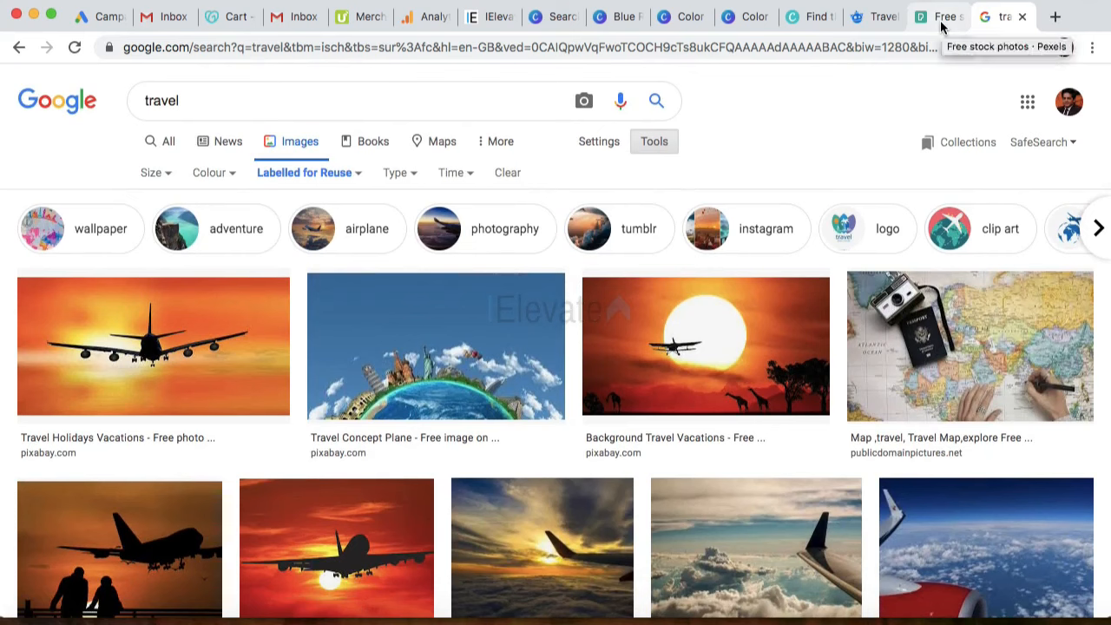
# Step: Switch back to the Canva editor with the "Work from Home Tools" design
pyautogui.click(870, 16)
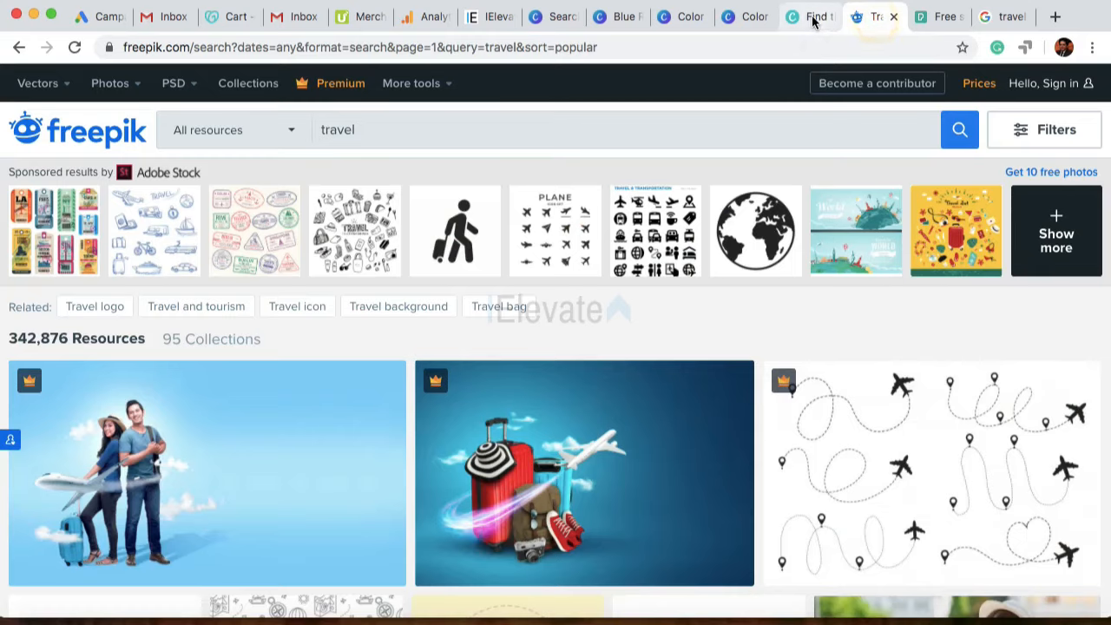
pyautogui.click(807, 18)
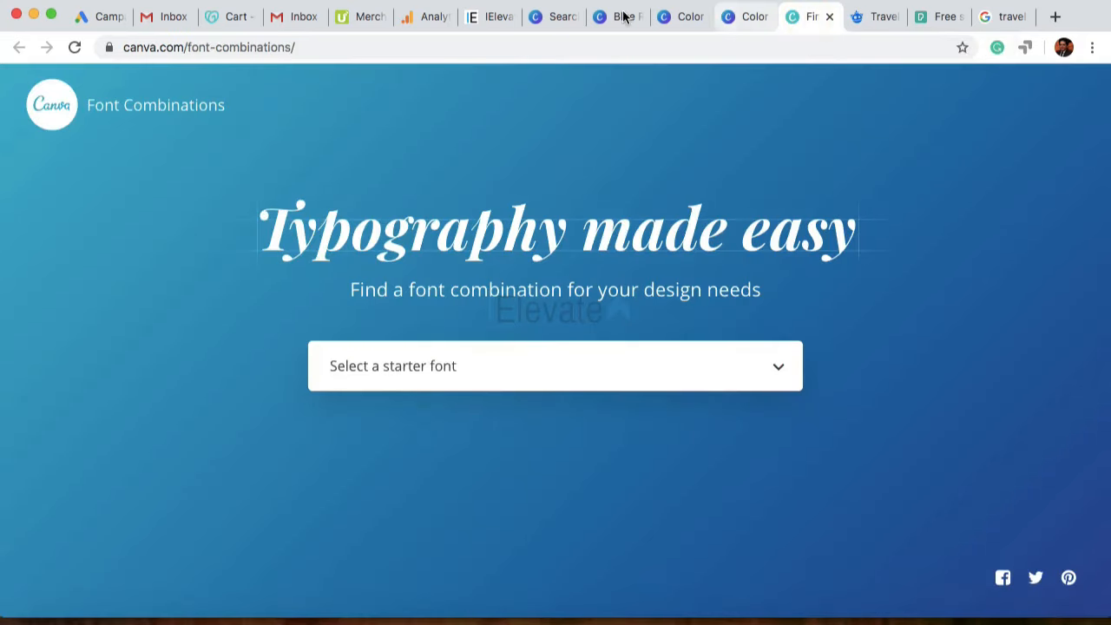
pyautogui.click(562, 19)
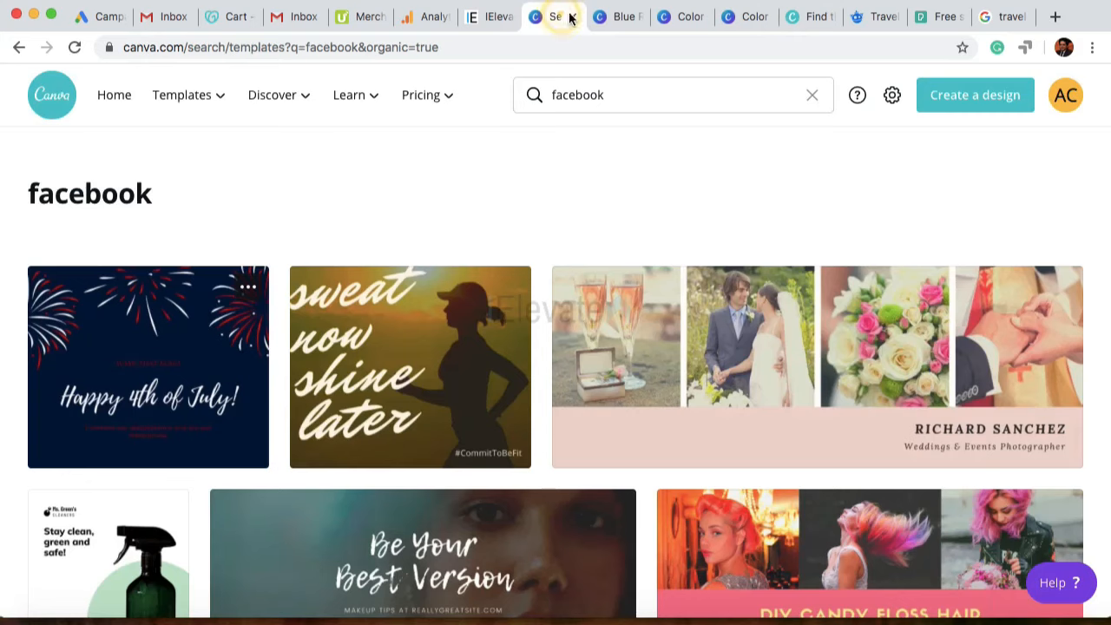
pyautogui.click(617, 17)
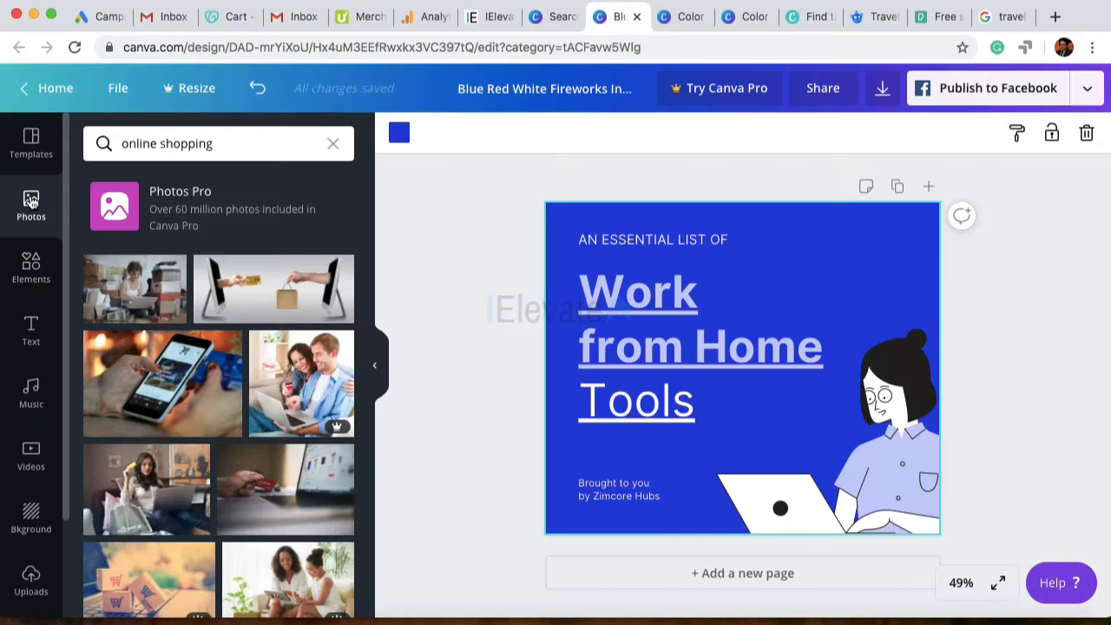
# Step: Open the design editor's elements library and browse its Featured graphics
pyautogui.click(30, 274)
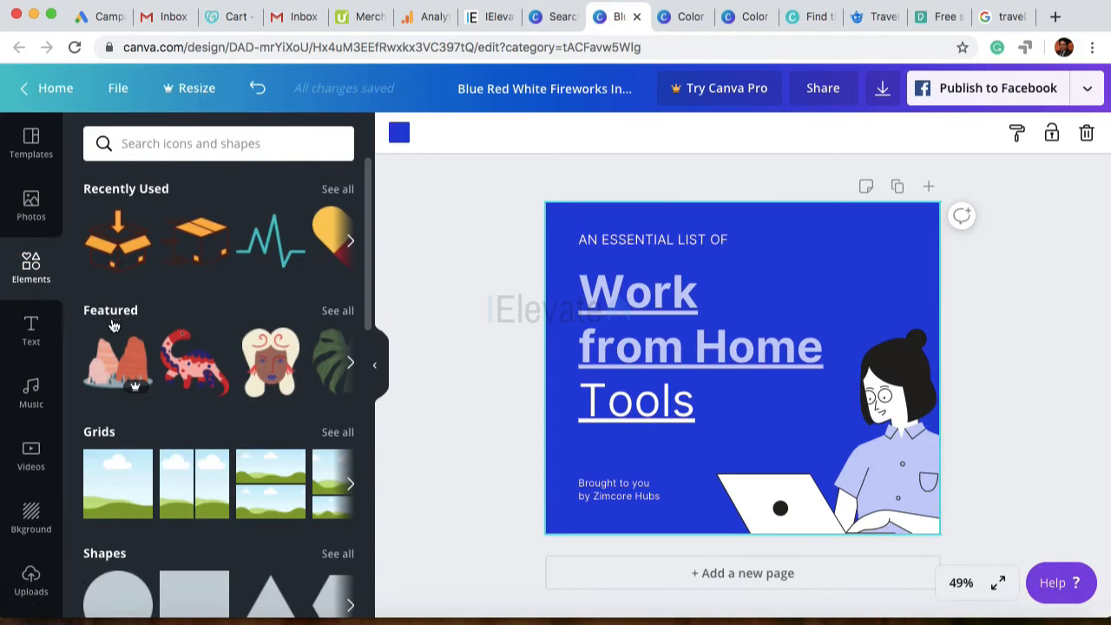
pyautogui.click(350, 362)
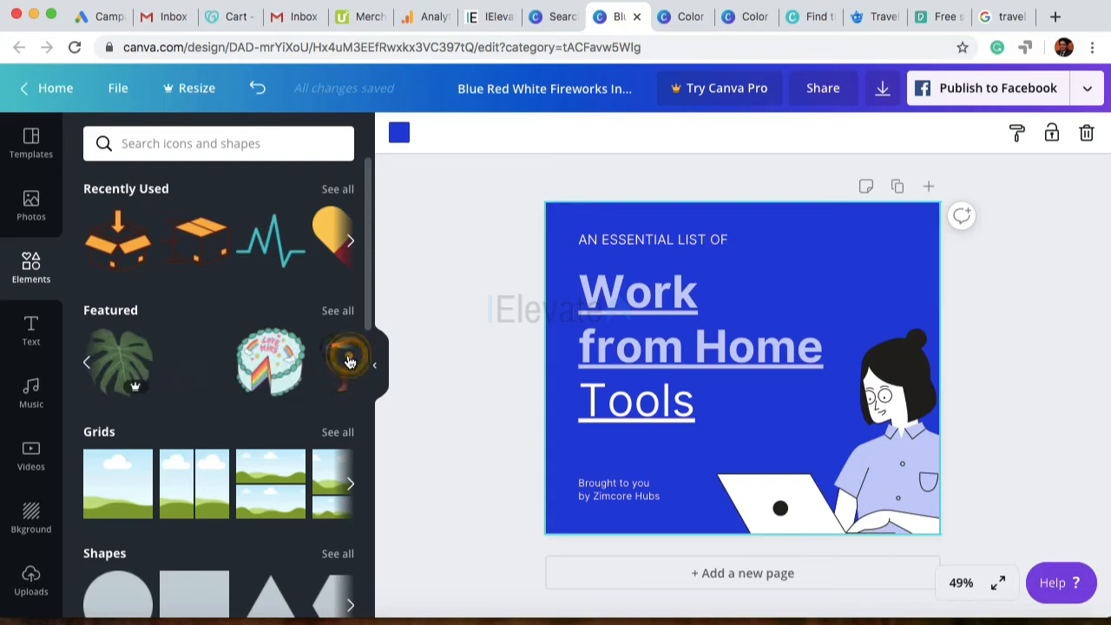
pyautogui.click(350, 362)
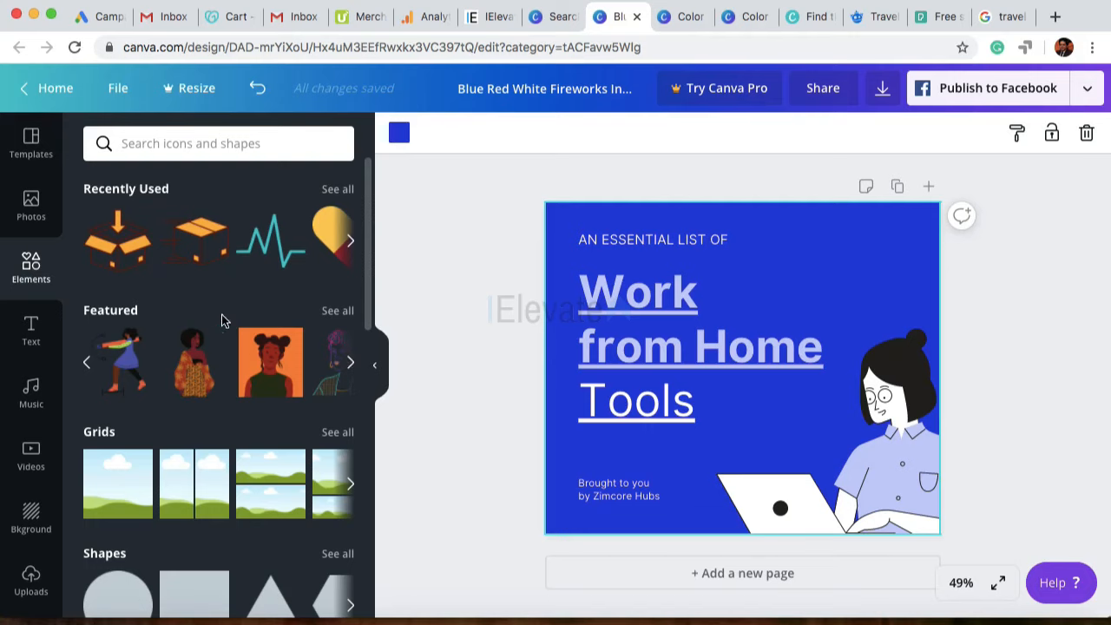
# Step: Try a two-column grid with a wider left column from the Grids collection on the page and delete it again
pyautogui.scroll(-3, 188, 289)
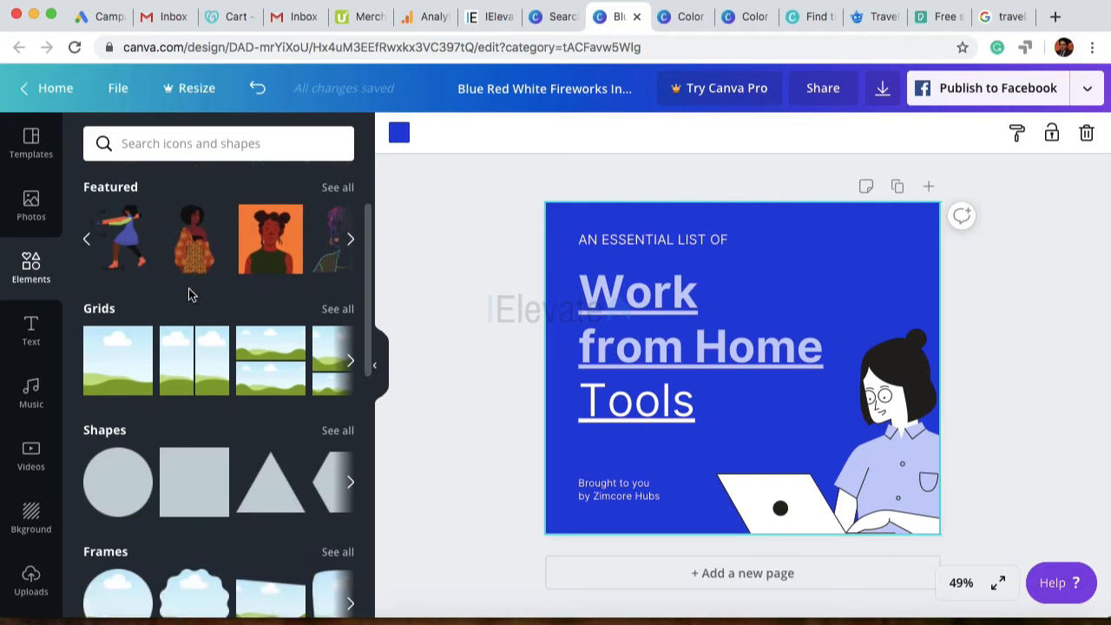
pyautogui.scroll(-1, 148, 295)
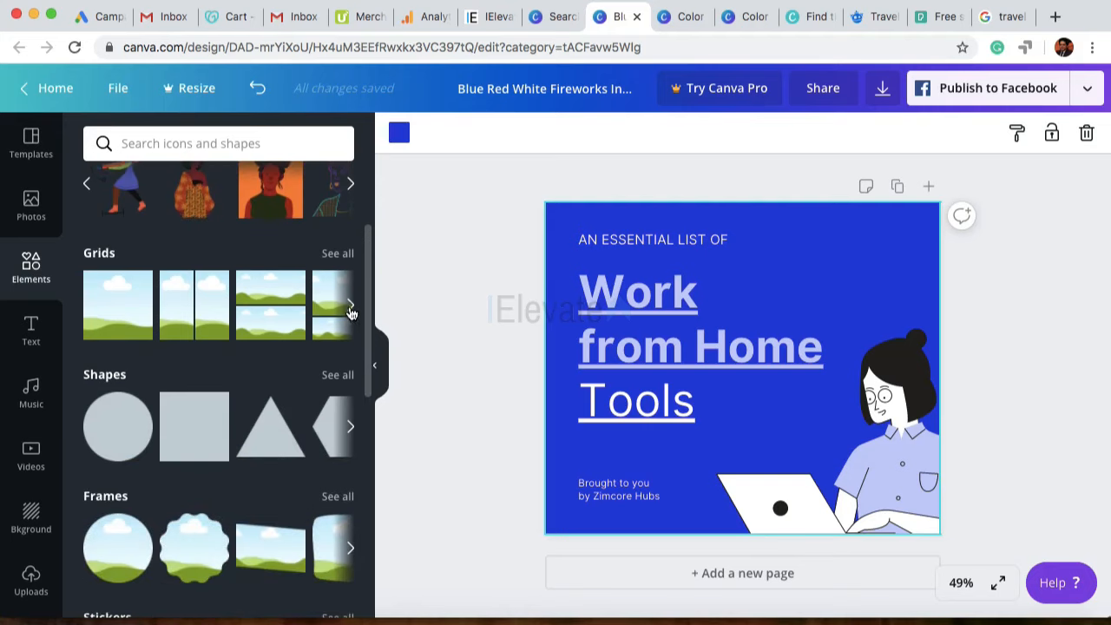
pyautogui.click(350, 309)
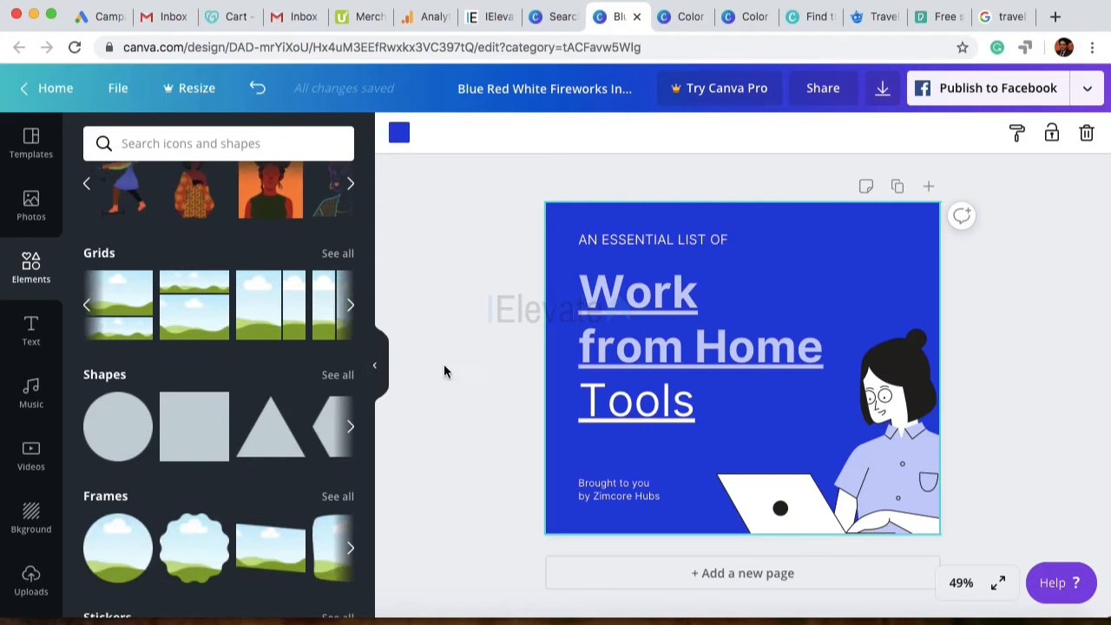
pyautogui.click(274, 308)
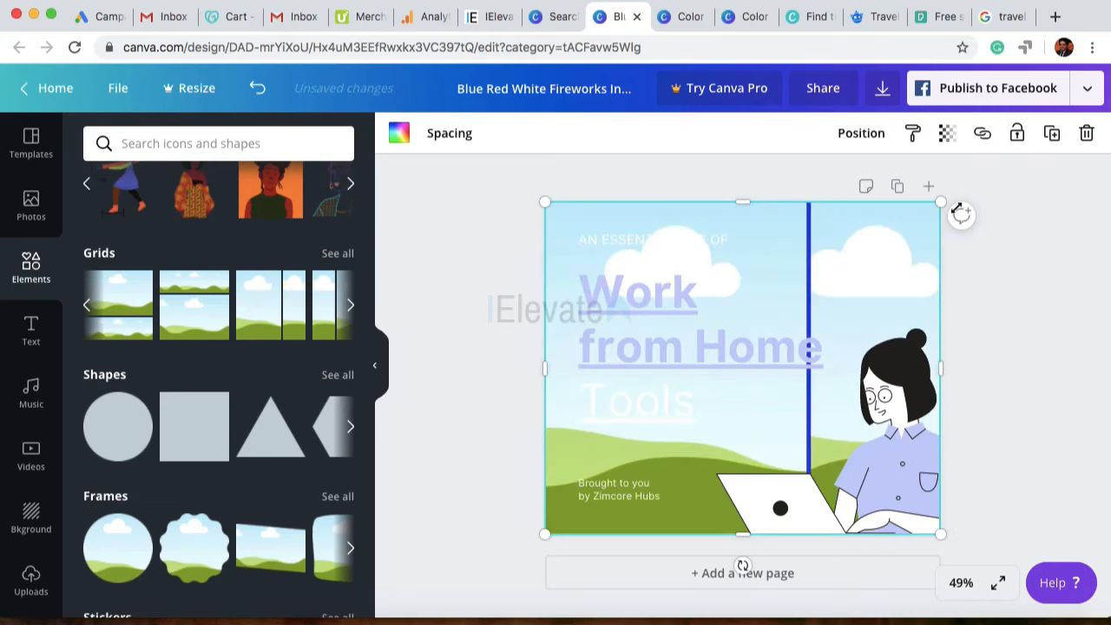
pyautogui.click(1086, 133)
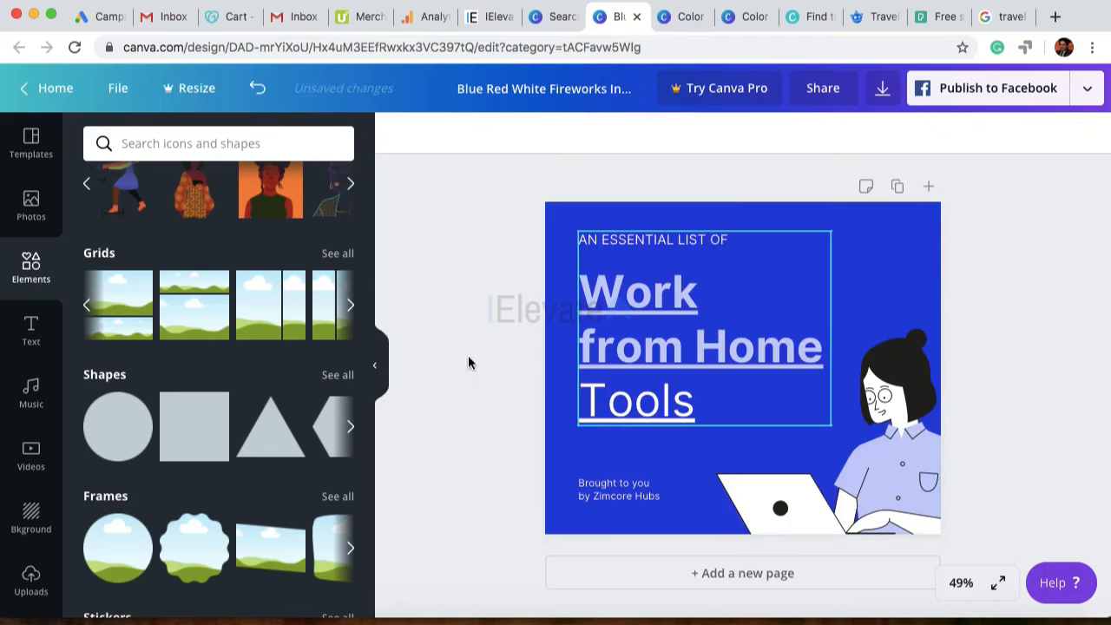
# Step: Look through the Shapes, Frames and Stickers collections in the elements library, paging through more of the stickers
pyautogui.scroll(-2, 166, 364)
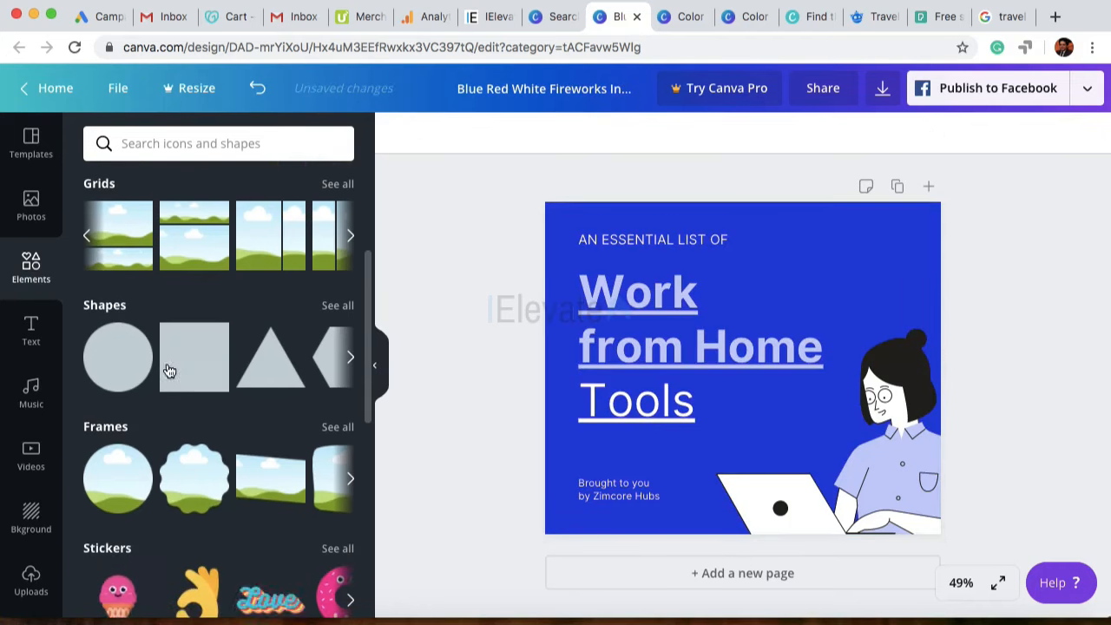
pyautogui.scroll(-1, 109, 356)
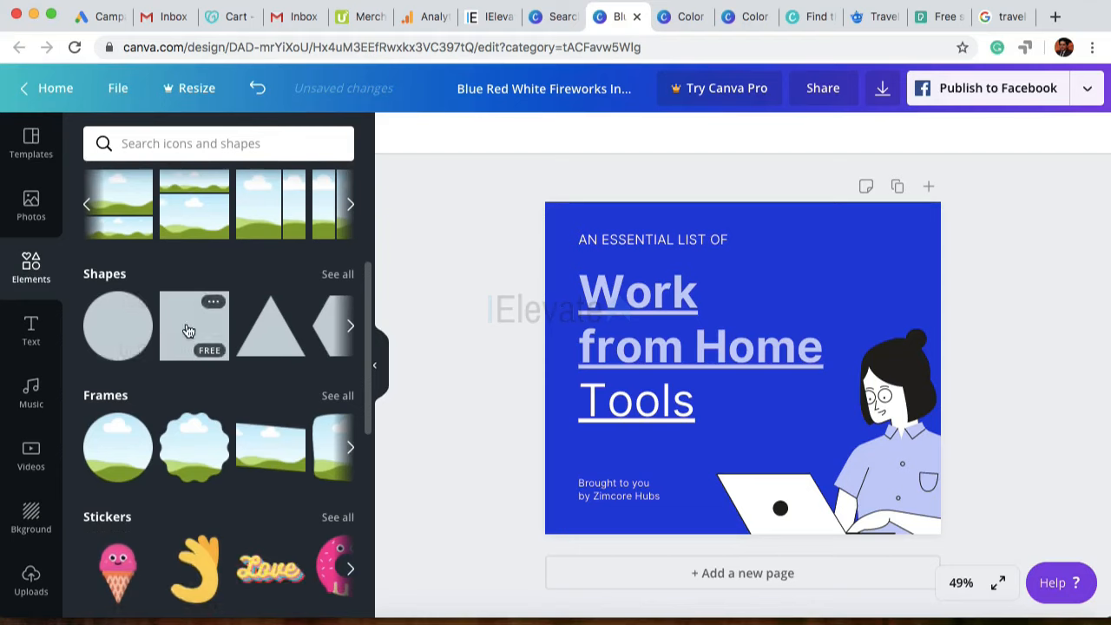
pyautogui.scroll(-2, 186, 327)
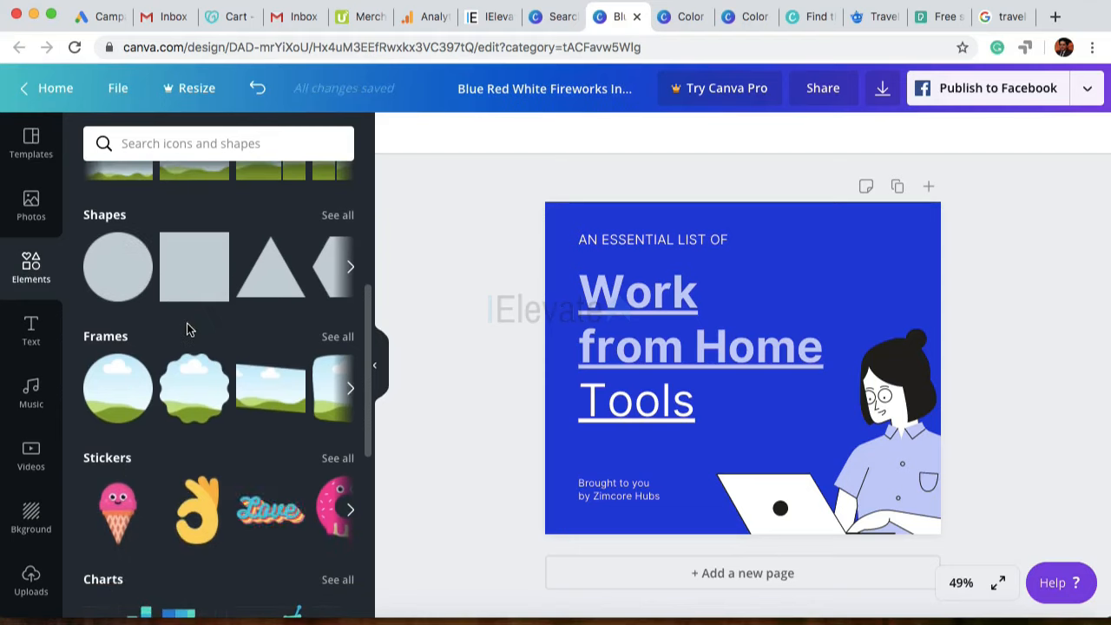
pyautogui.scroll(3, 124, 347)
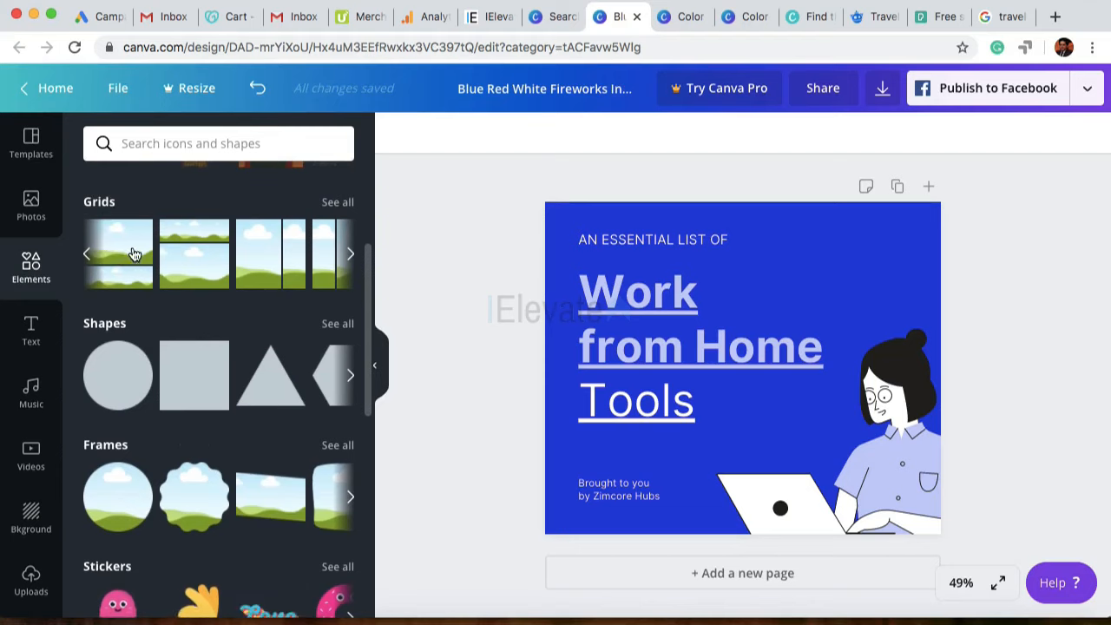
pyautogui.scroll(-6, 124, 510)
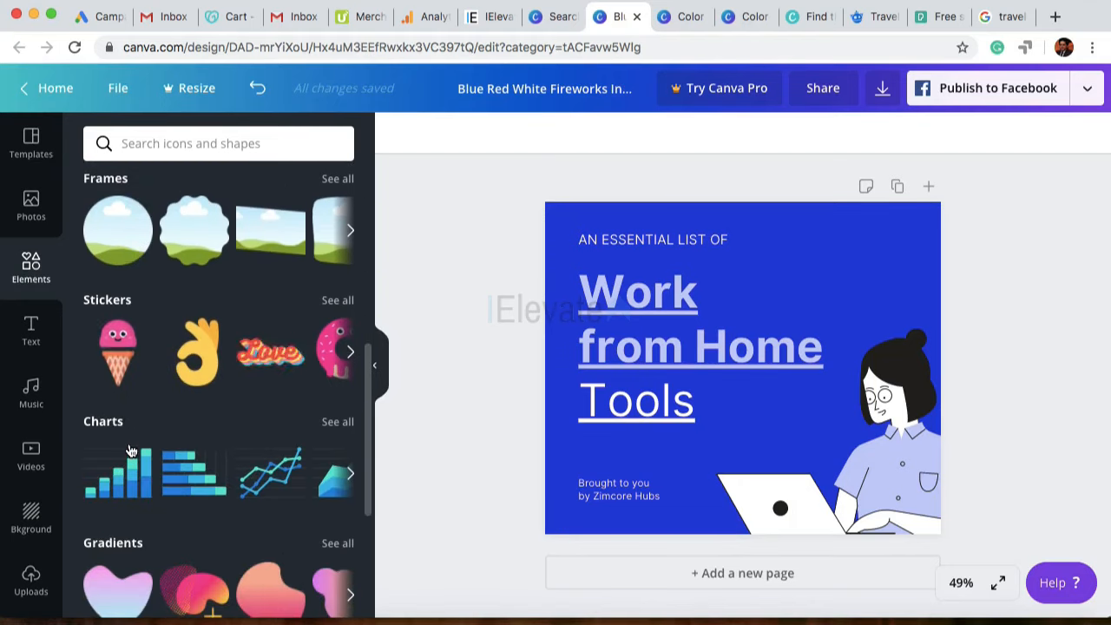
pyautogui.click(350, 352)
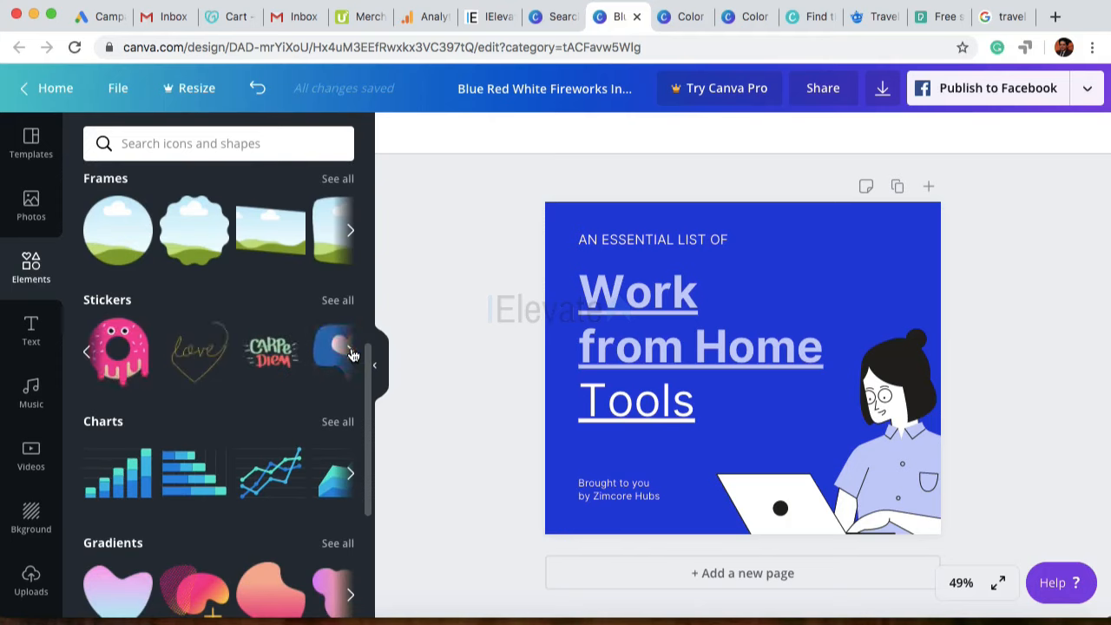
pyautogui.click(351, 352)
pyautogui.click(350, 352)
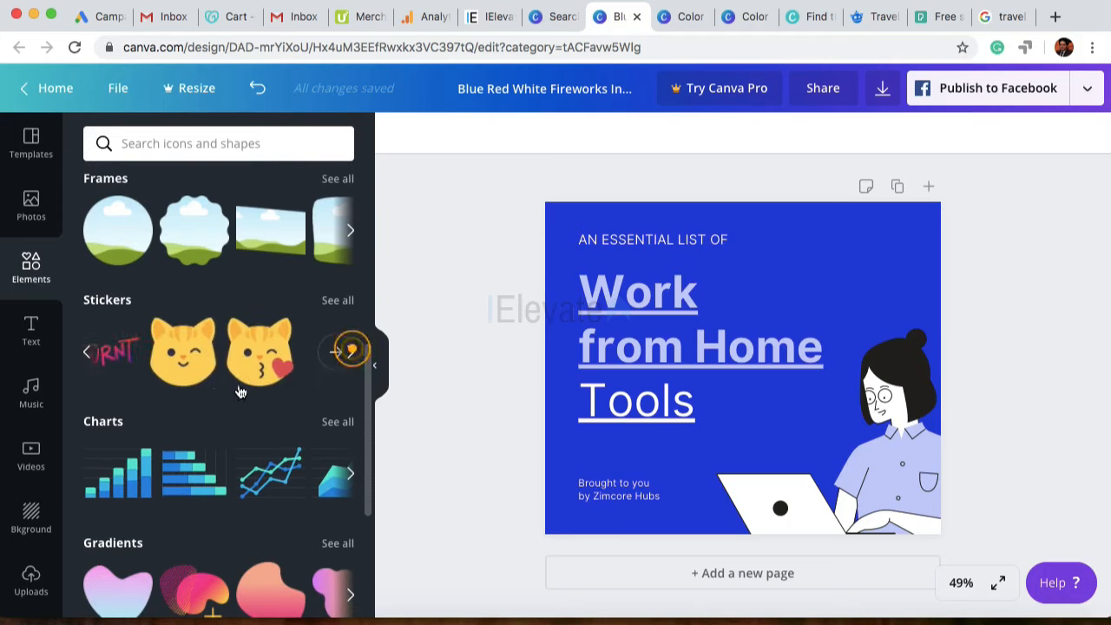
# Step: Look over the Charts, Gradients and Lines collections, bringing up further gradient shapes
pyautogui.scroll(-2, 199, 391)
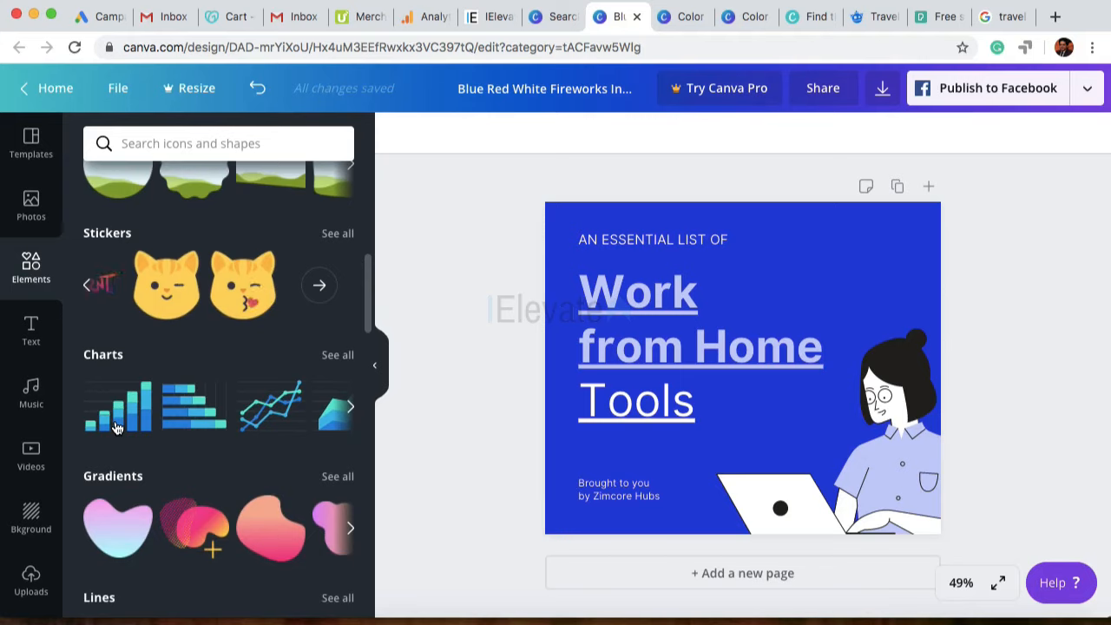
pyautogui.scroll(-2, 117, 427)
pyautogui.scroll(-2, 114, 426)
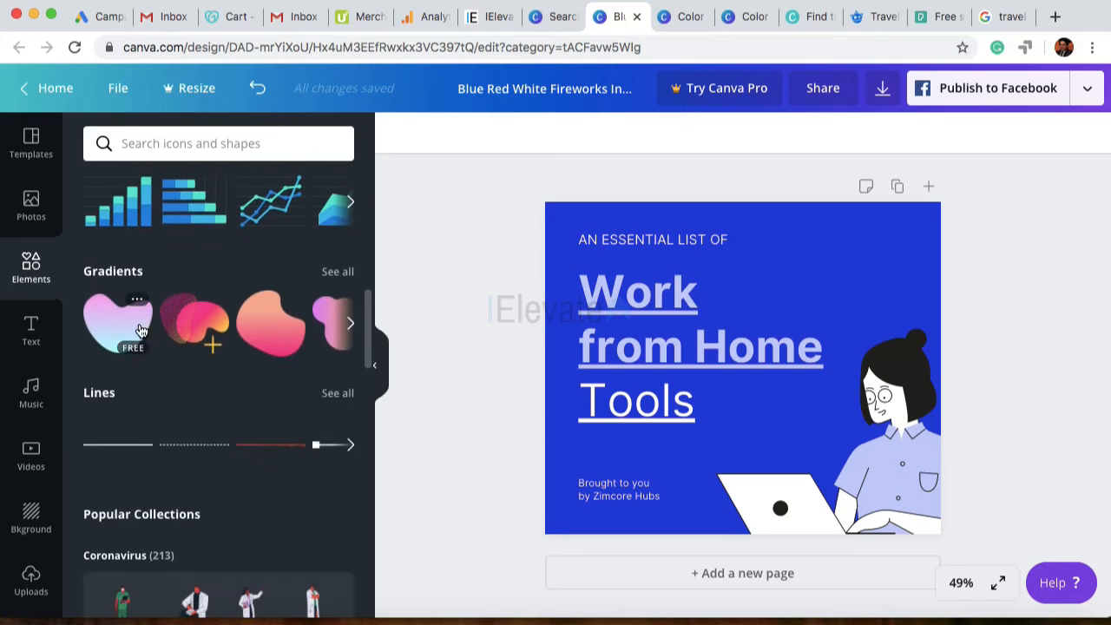
pyautogui.scroll(-2, 136, 380)
pyautogui.scroll(2, 193, 243)
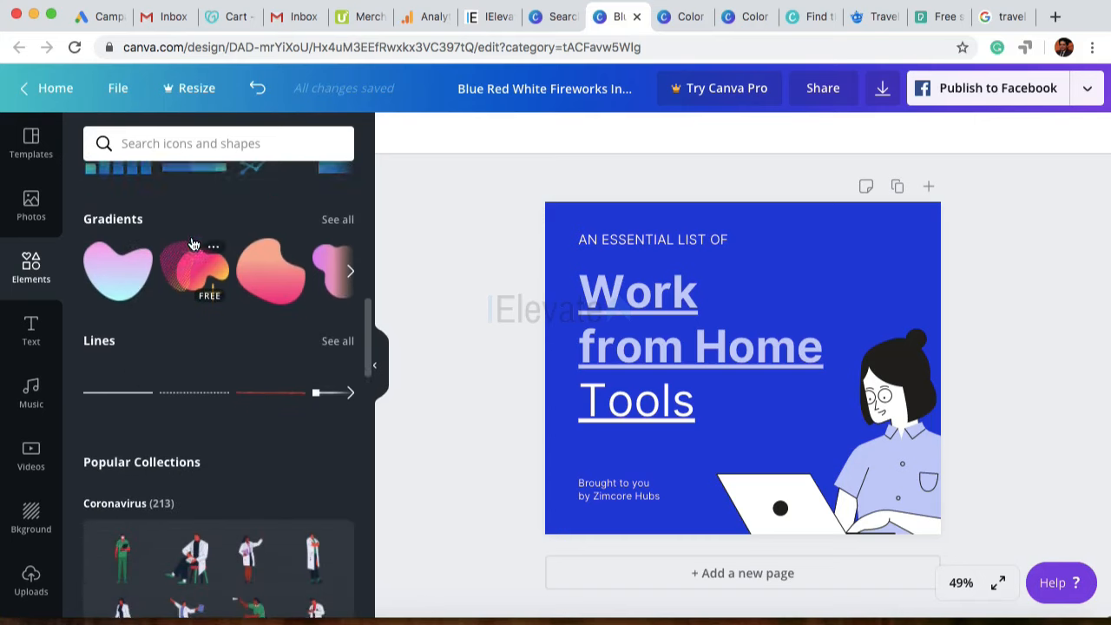
pyautogui.click(351, 317)
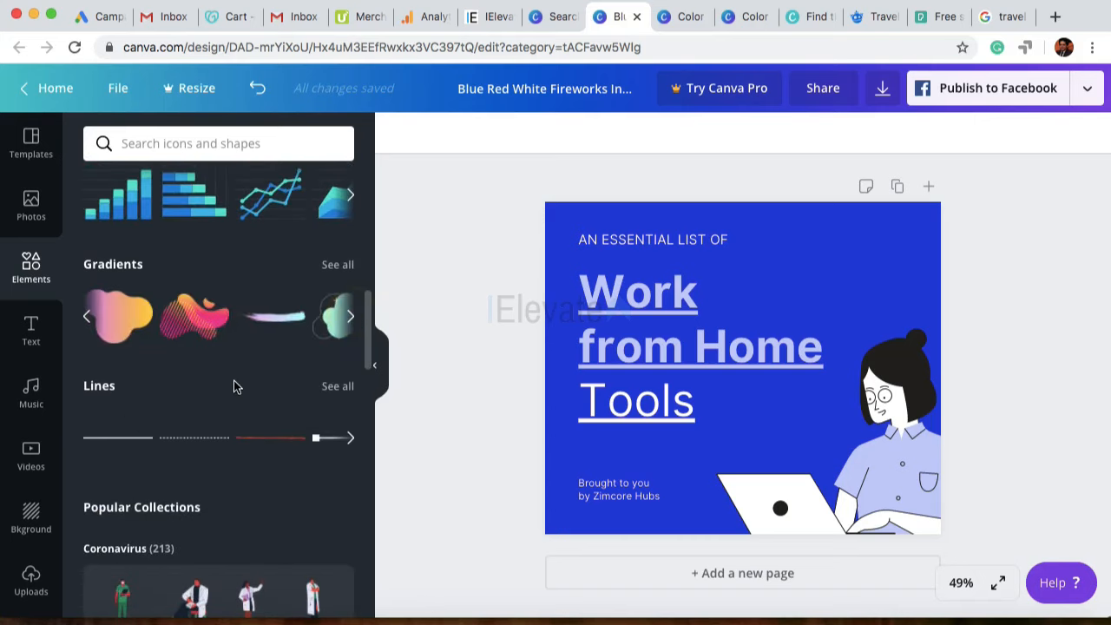
# Step: Browse the Popular Collections of elements, from Coronavirus and Bold Foliage to Zodiac Symbols and Camping Rustic Drawing
pyautogui.scroll(-3, 234, 385)
pyautogui.scroll(-5, 235, 386)
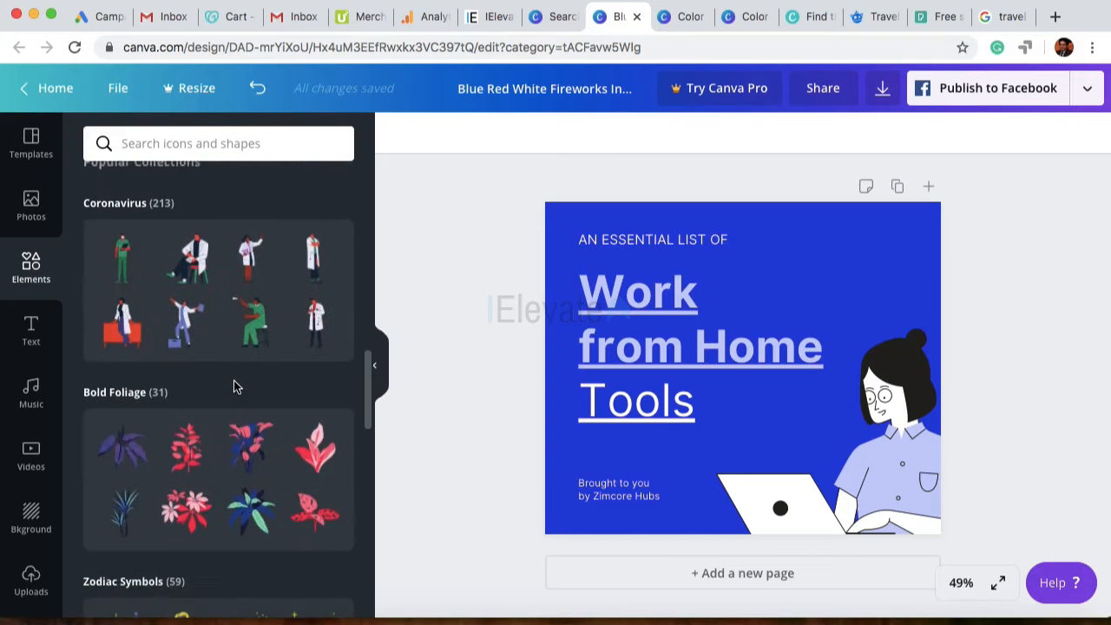
pyautogui.scroll(-2, 234, 387)
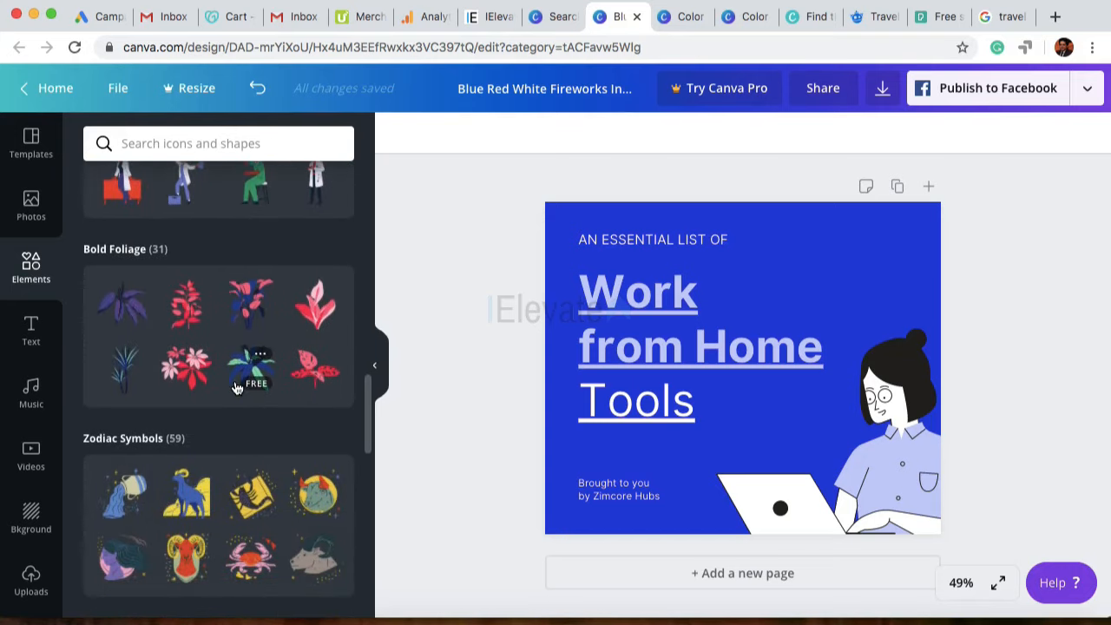
pyautogui.scroll(-4, 236, 386)
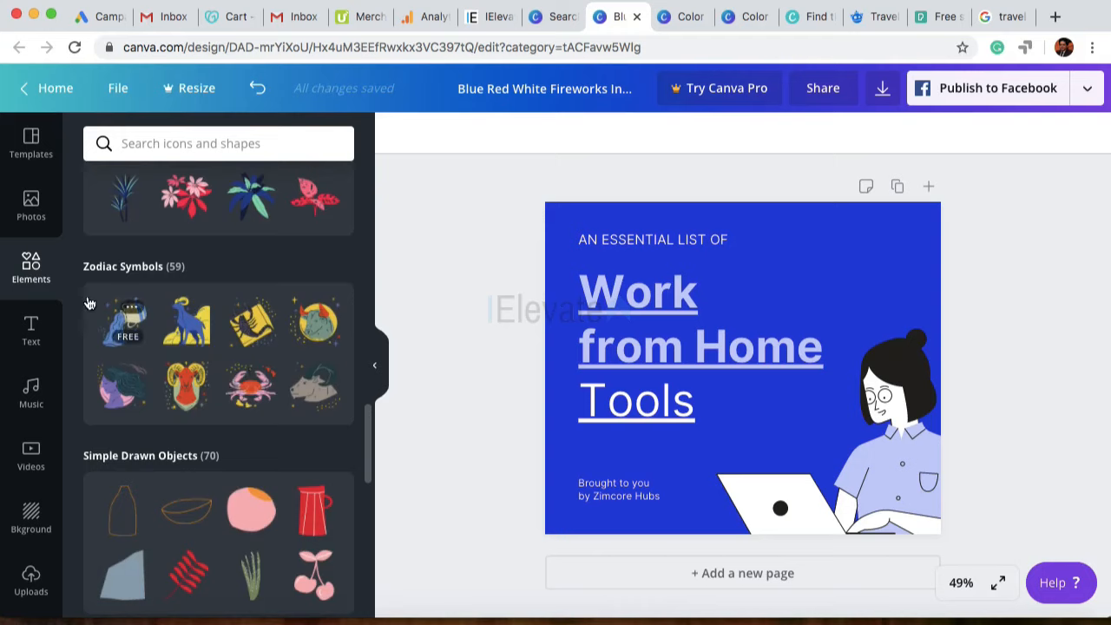
pyautogui.scroll(-5, 193, 373)
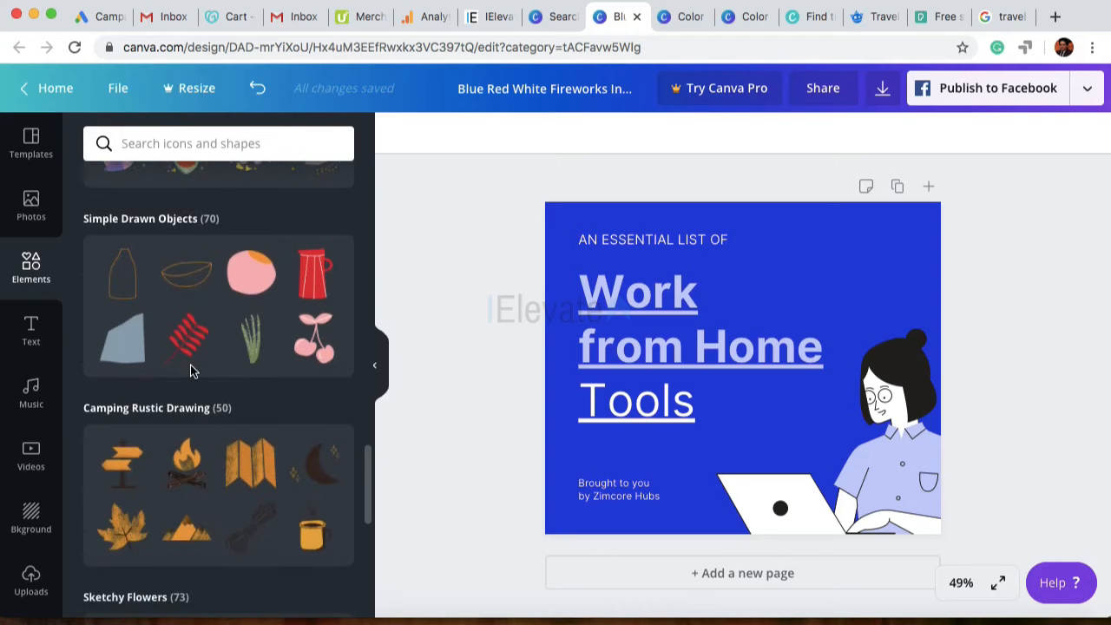
# Step: Open the editor's text library and look over the heading, subheading and body text options
pyautogui.click(31, 343)
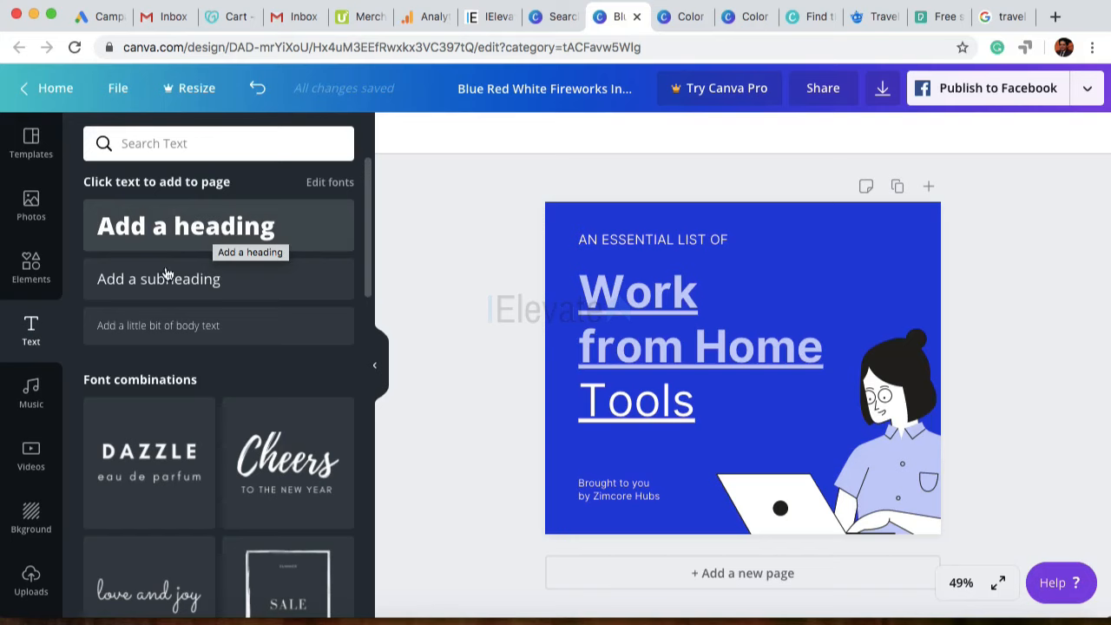
pyautogui.scroll(-2, 162, 293)
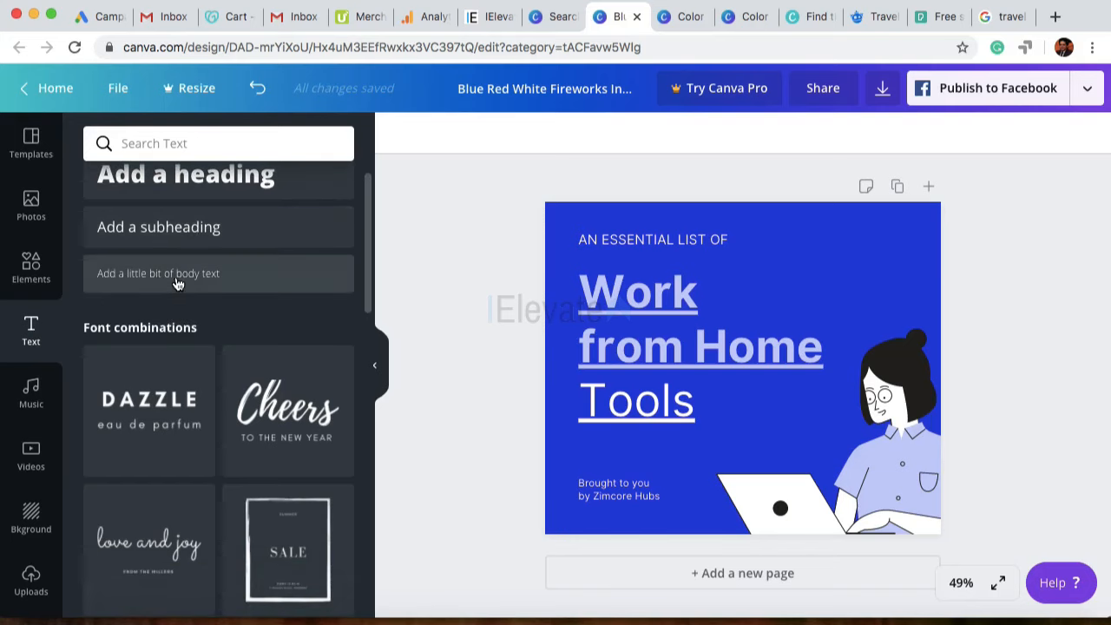
pyautogui.scroll(-1, 191, 284)
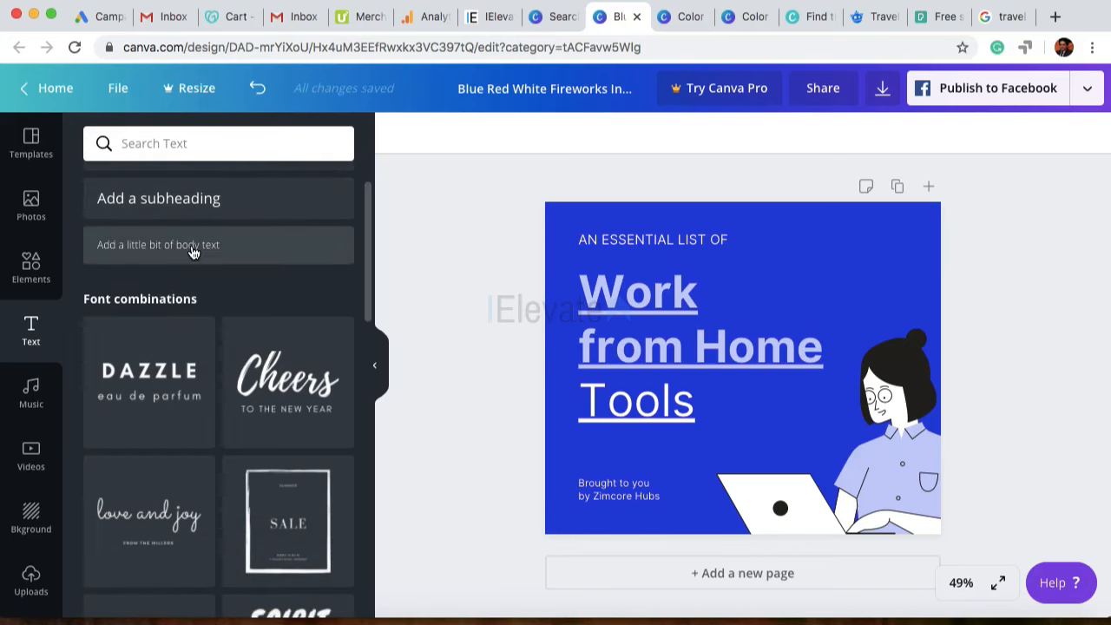
# Step: Try placing a body text box just below the word "Tools" on the page and delete it again
pyautogui.moveTo(194, 246); pyautogui.dragTo(764, 424)
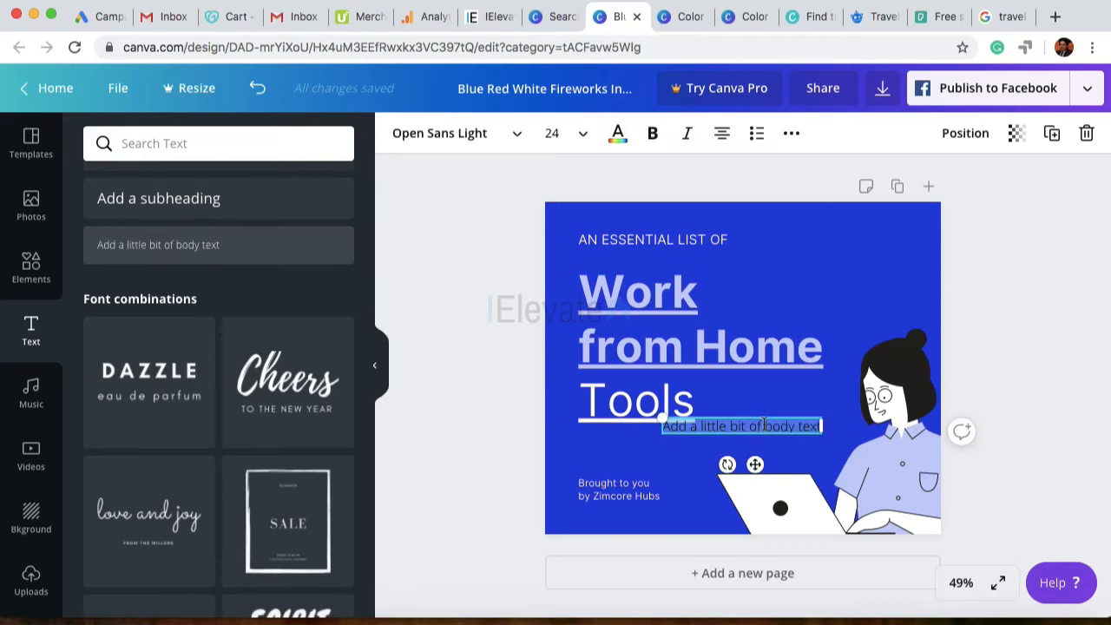
pyautogui.click(1086, 133)
# Step: Browse the ready-made font combinations in the text library as far as the "Graphic Design" and "Title Heading" styles
pyautogui.scroll(-2, 252, 334)
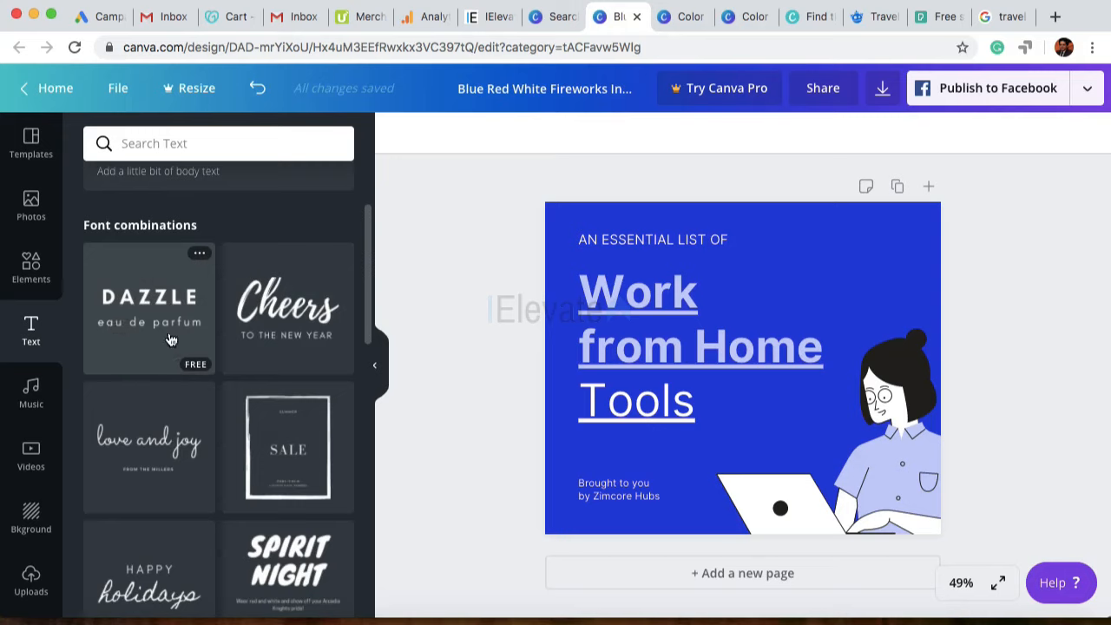
pyautogui.scroll(-5, 234, 356)
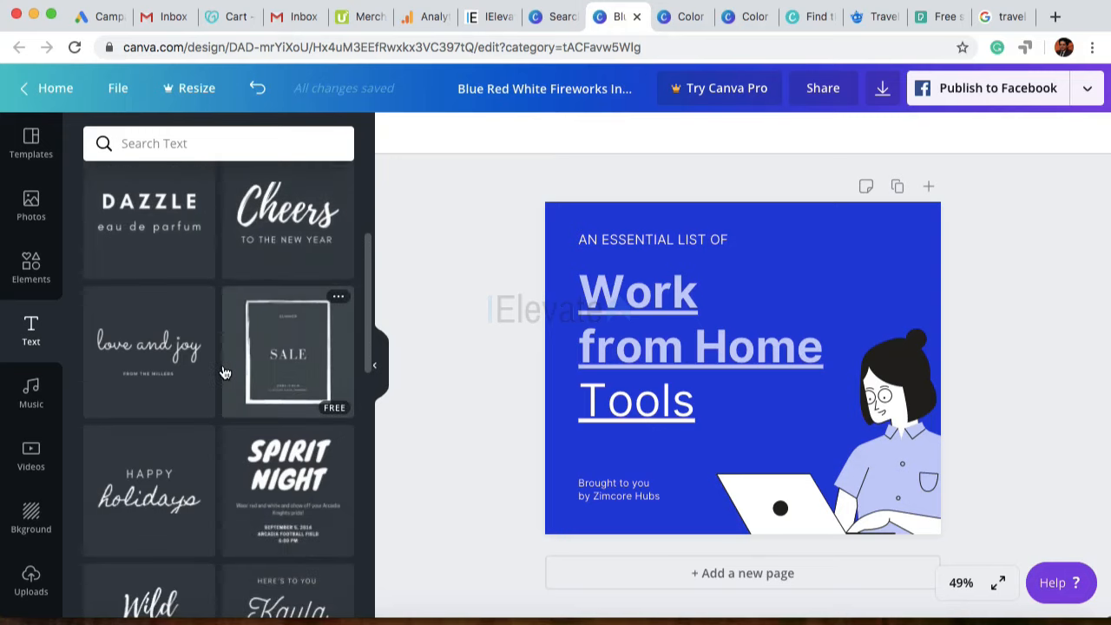
pyautogui.scroll(-4, 223, 373)
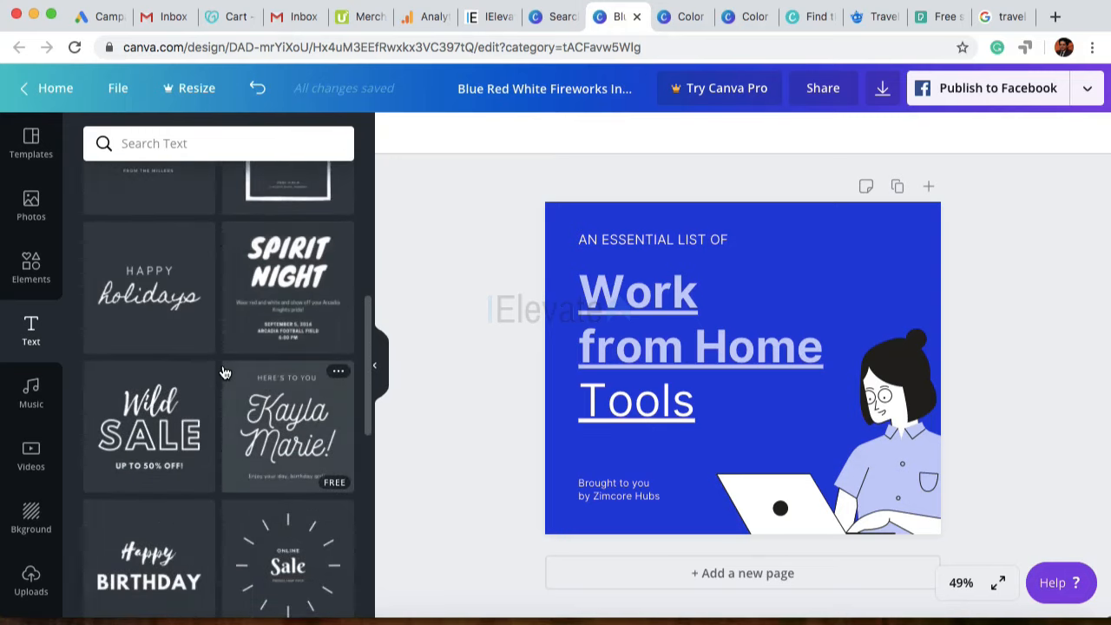
pyautogui.scroll(-3, 224, 374)
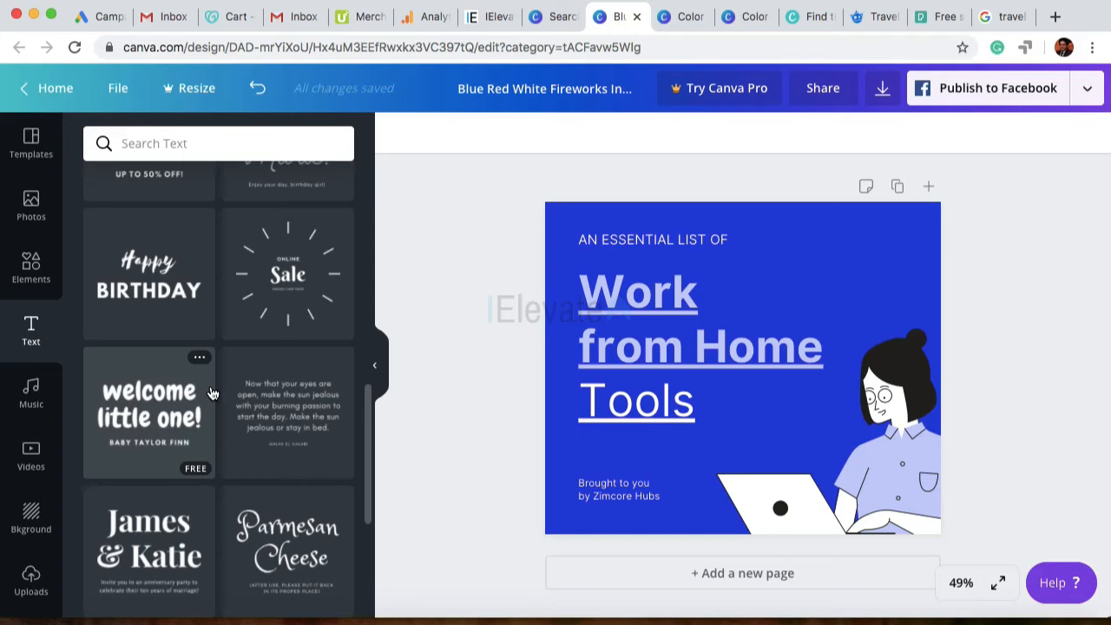
pyautogui.scroll(-8, 212, 393)
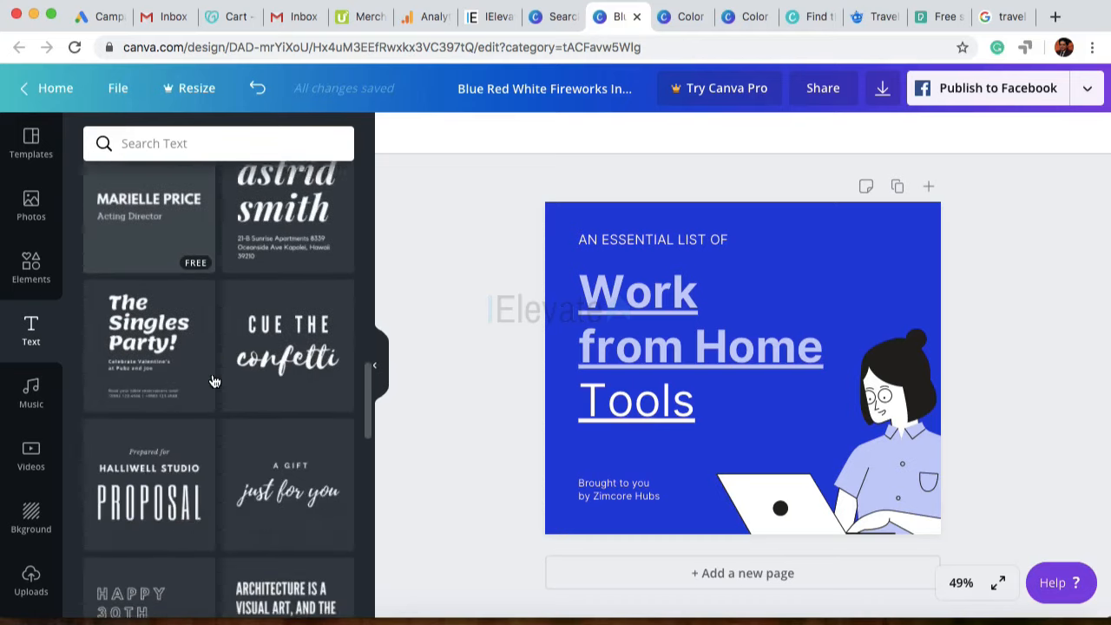
pyautogui.scroll(-7, 214, 382)
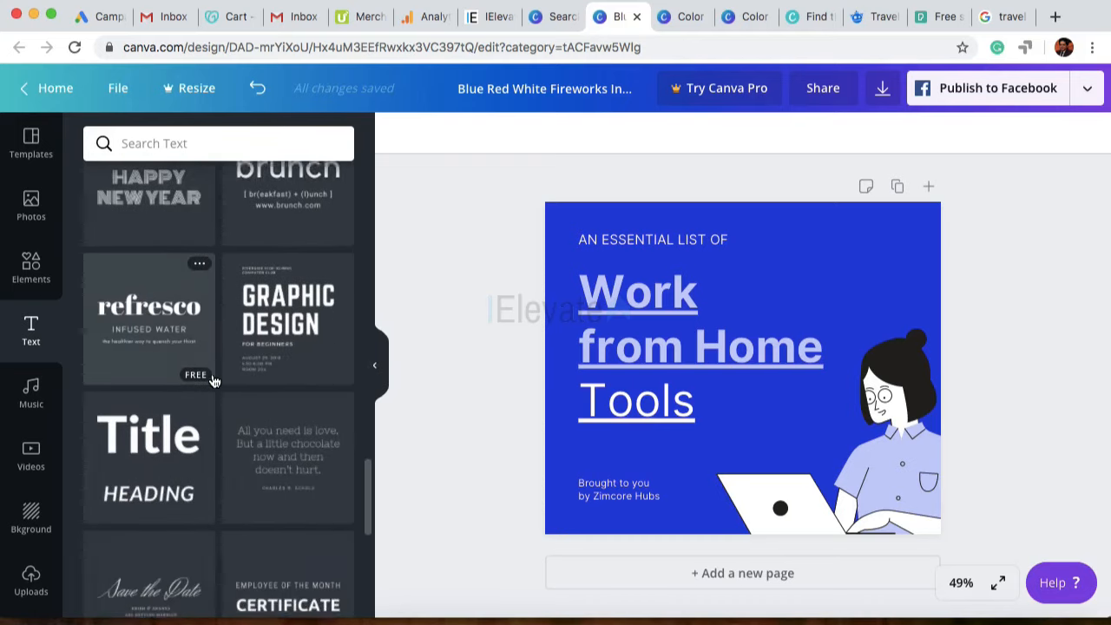
pyautogui.scroll(-2, 214, 382)
pyautogui.scroll(3, 214, 379)
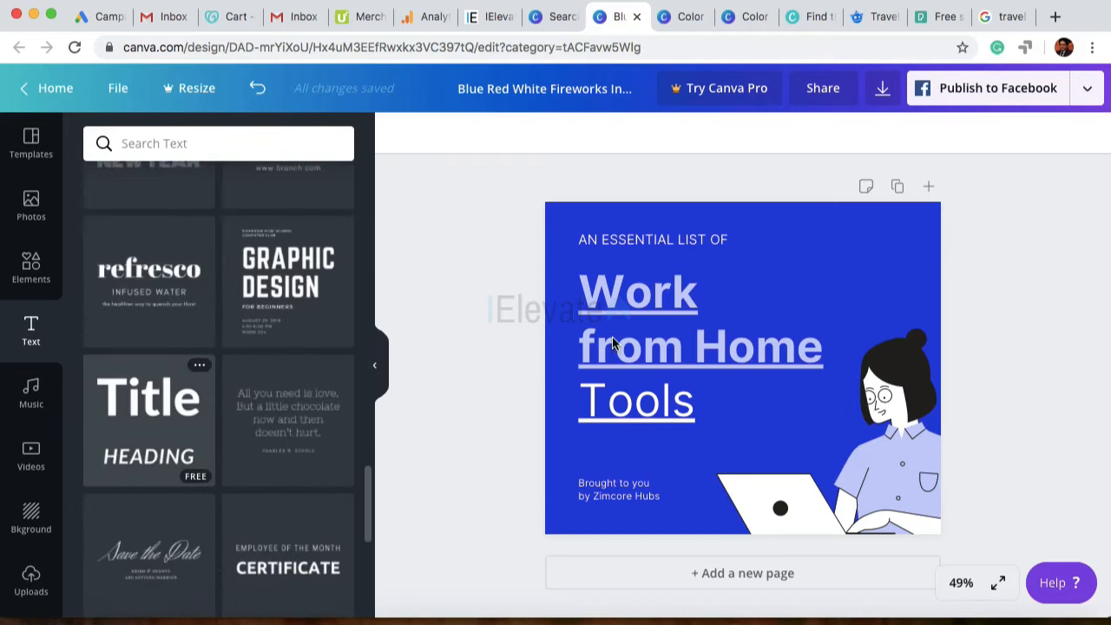
# Step: Delete the whole grouped "Work from Home Tools" heading and place the "Graphic Design" font combination in its spot
pyautogui.click(657, 334)
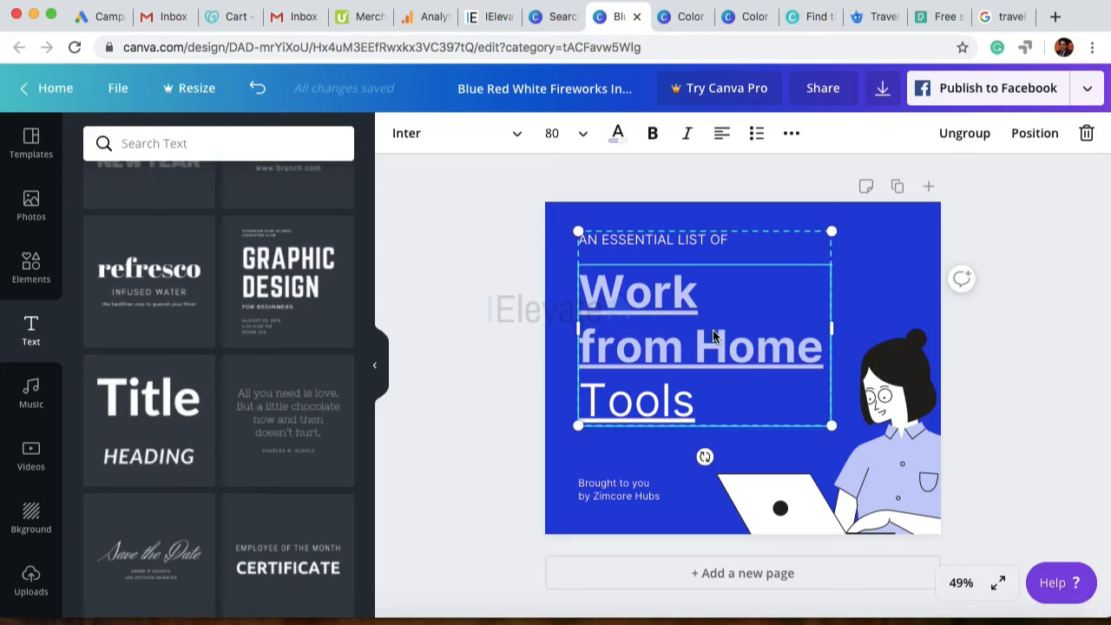
pyautogui.click(1087, 138)
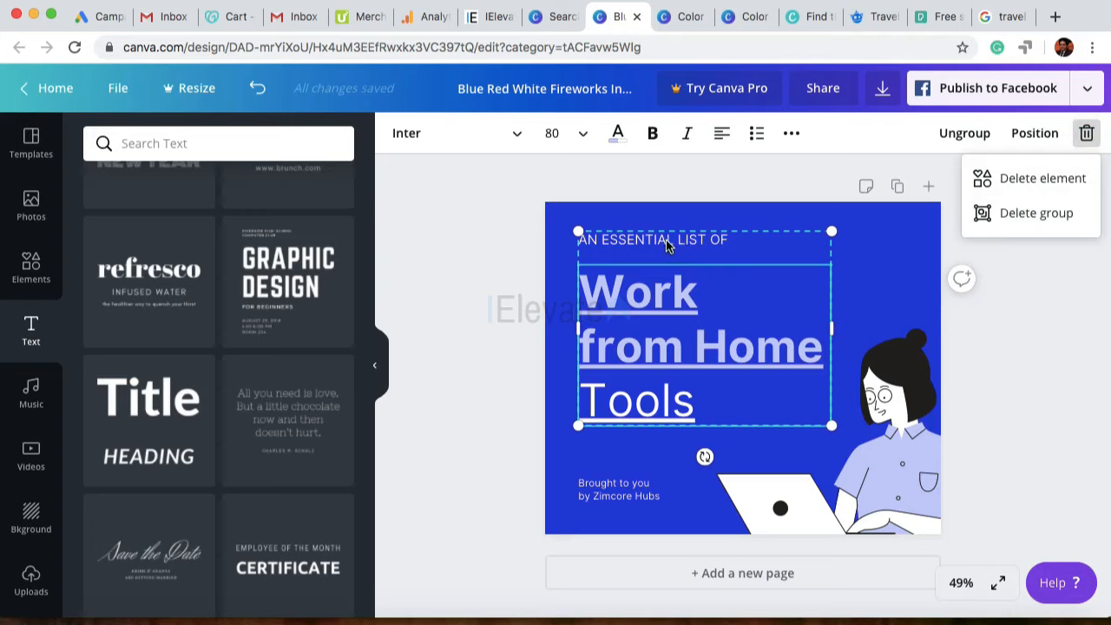
pyautogui.click(1048, 214)
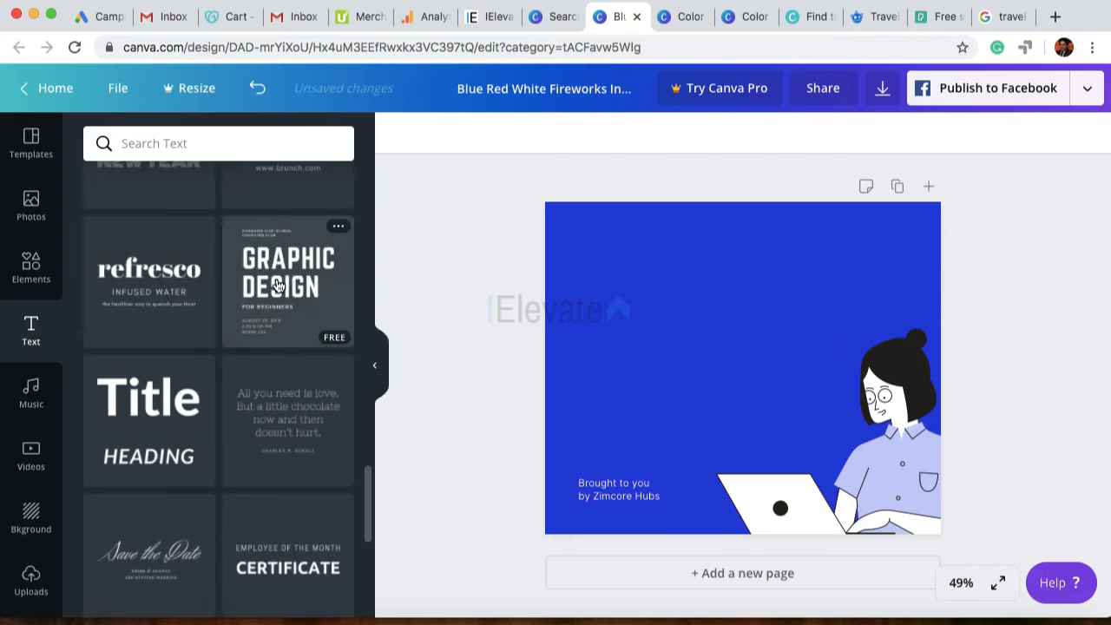
pyautogui.moveTo(286, 278); pyautogui.dragTo(639, 295)
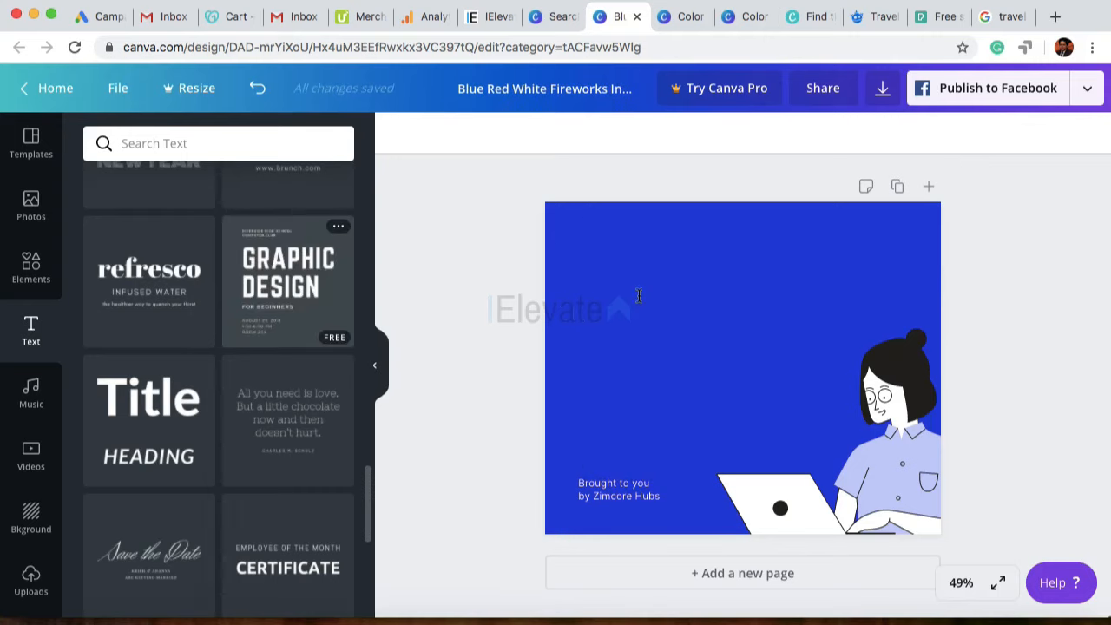
# Step: Add a second copy of the "Graphic Design" font combination to the page and delete it again
pyautogui.click(300, 256)
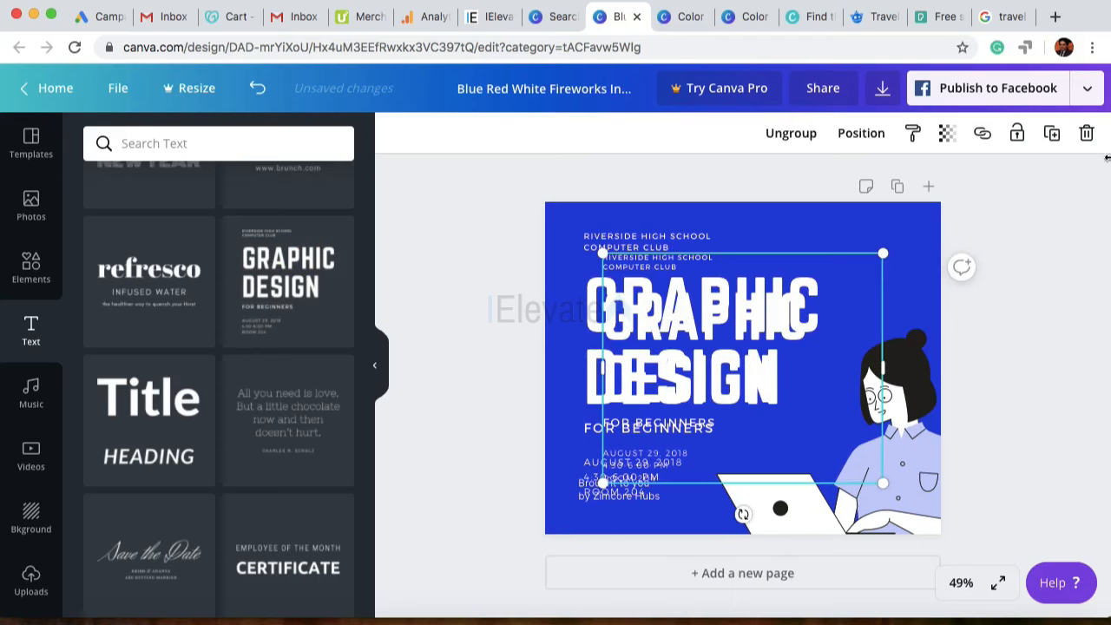
pyautogui.click(1090, 136)
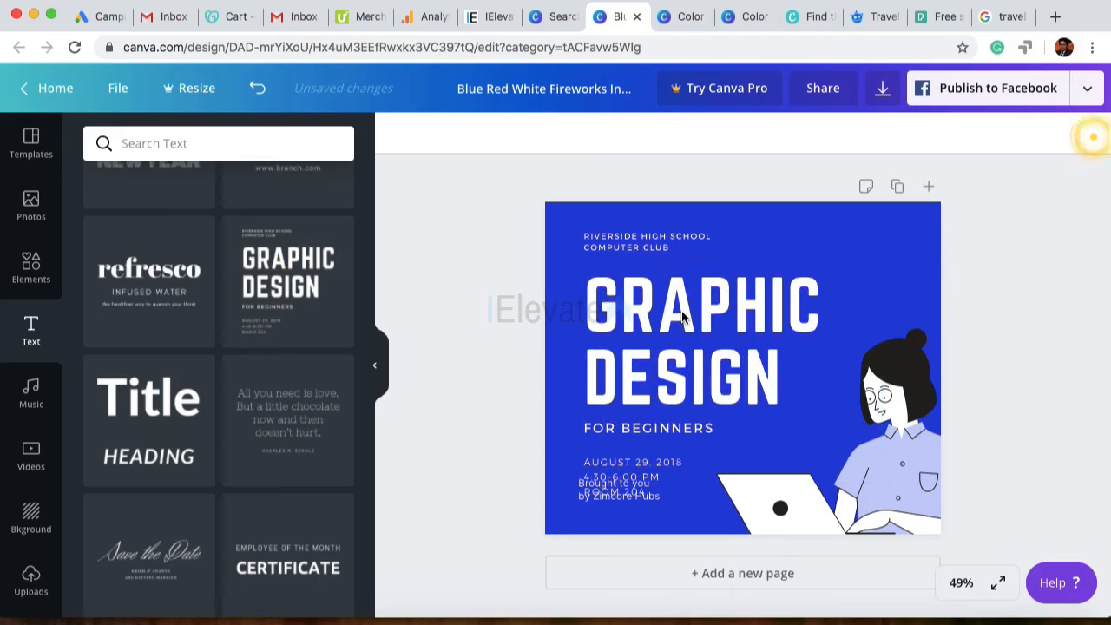
# Step: Move the "Graphic Design" block aside, delete the "Brought to you by Zimcore Hubs" text, and place the block back over the page
pyautogui.moveTo(675, 398); pyautogui.dragTo(720, 285)
pyautogui.click(620, 488)
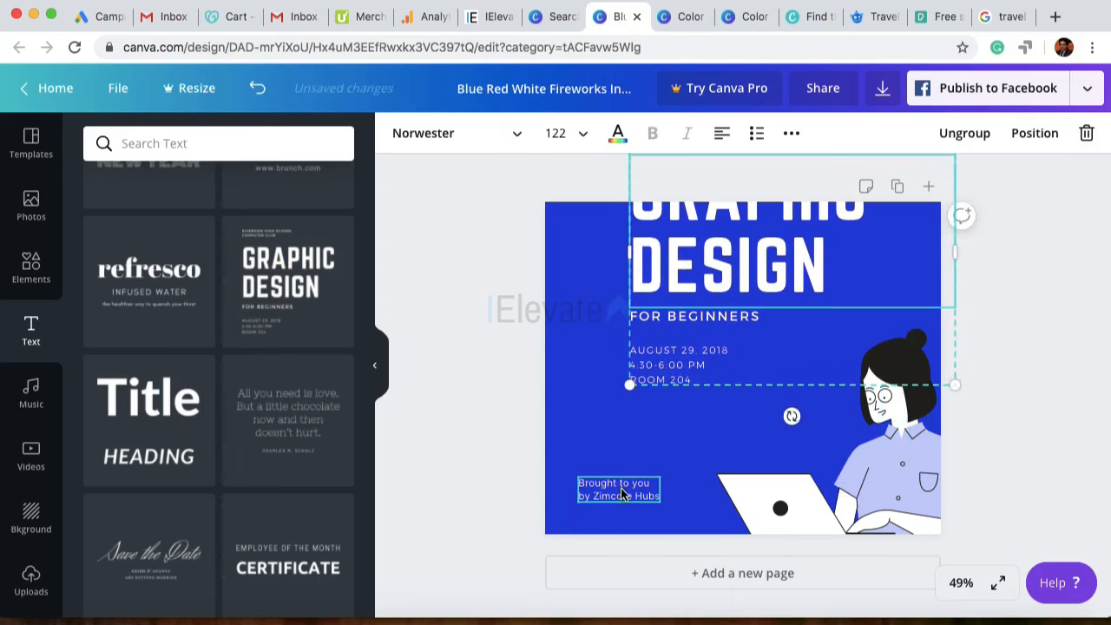
pyautogui.click(1086, 133)
pyautogui.click(774, 289)
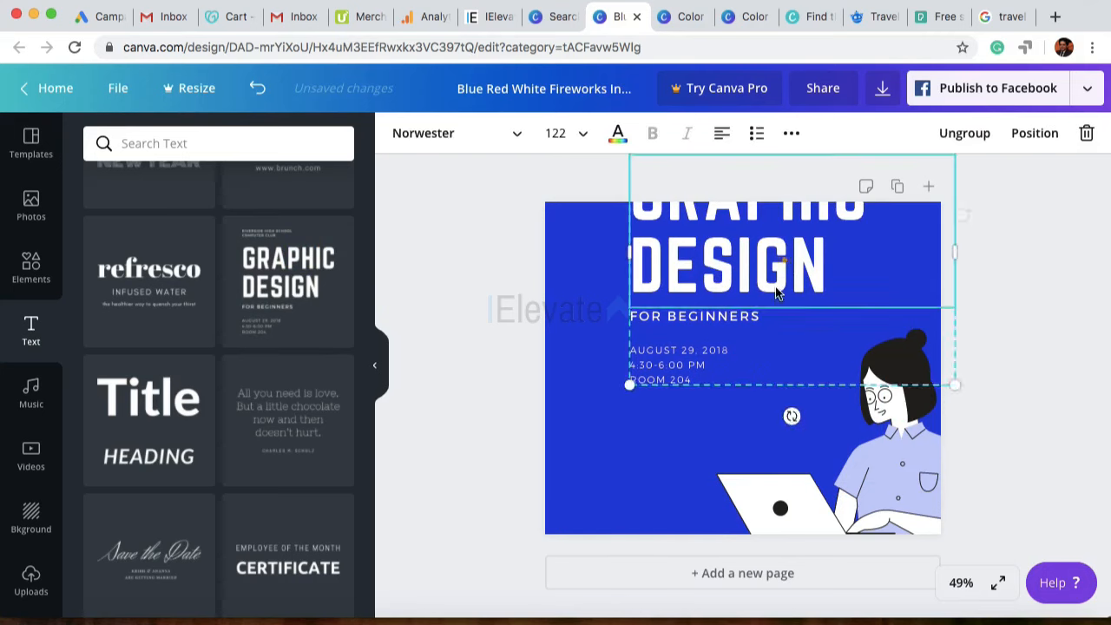
pyautogui.moveTo(774, 289); pyautogui.dragTo(733, 373)
pyautogui.click(449, 326)
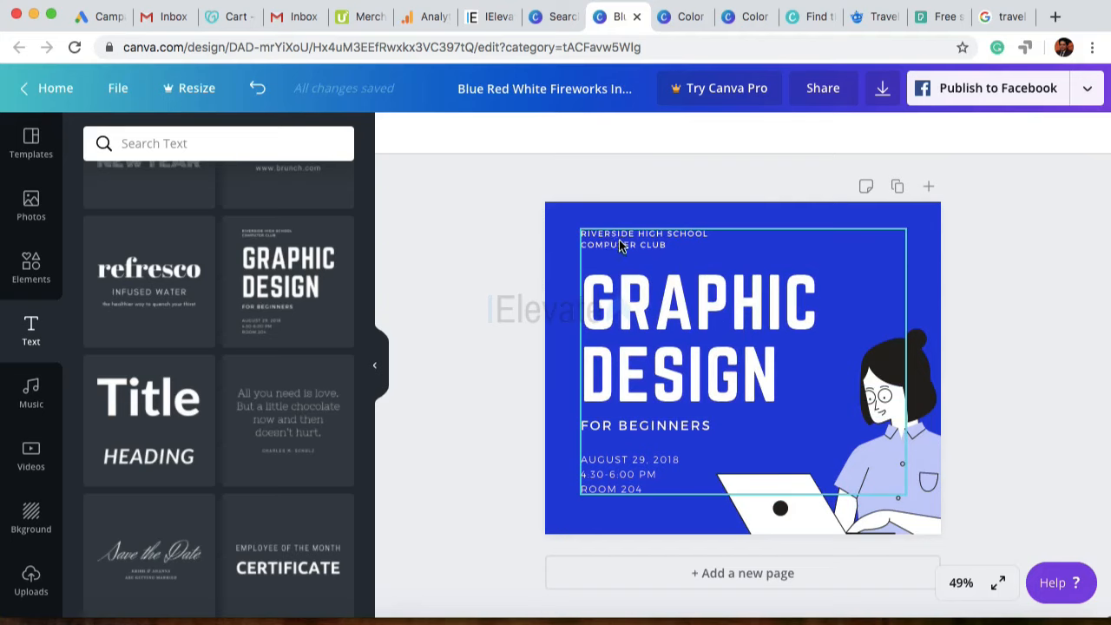
# Step: Select the "Computer Club" line to check that it is editable, and shift the whole text block slightly down the page
pyautogui.click(655, 246)
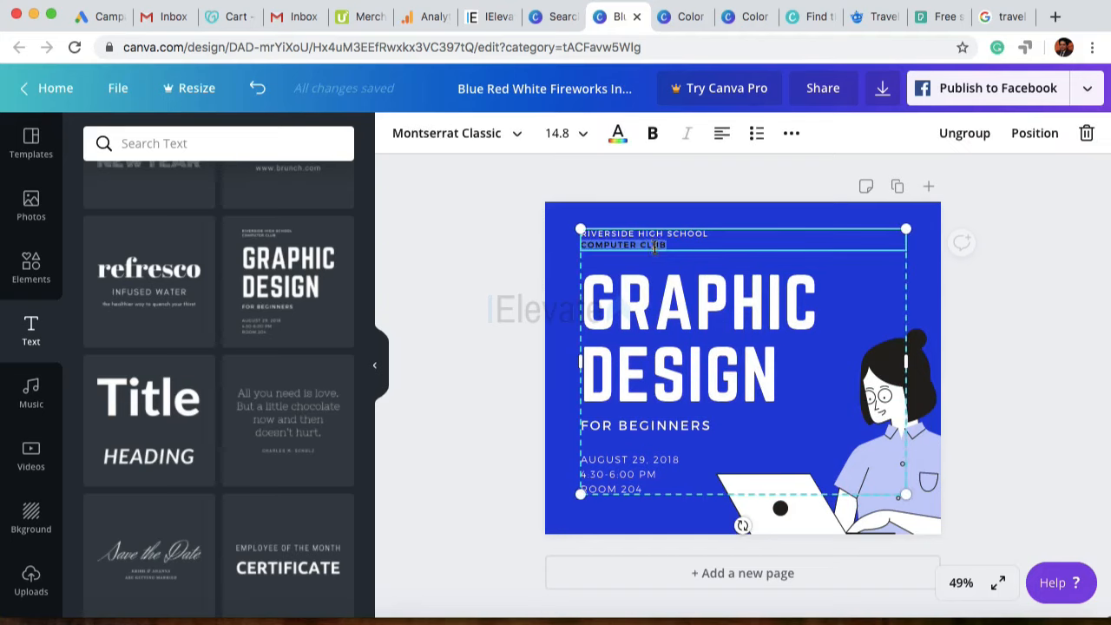
pyautogui.doubleClick(660, 245)
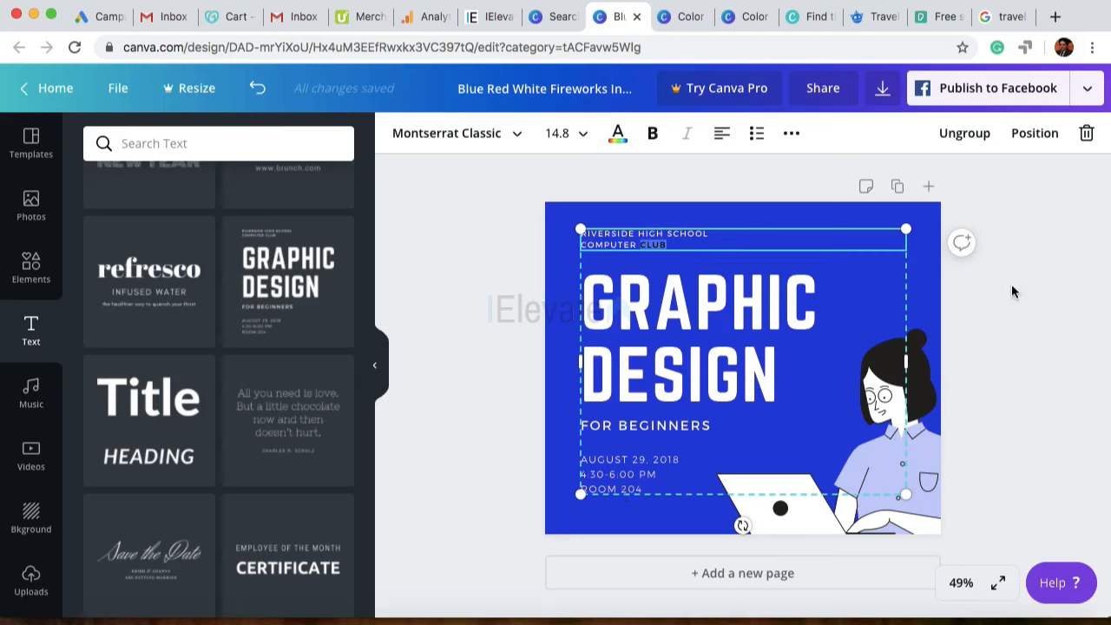
pyautogui.moveTo(794, 297); pyautogui.dragTo(800, 312)
pyautogui.click(1035, 335)
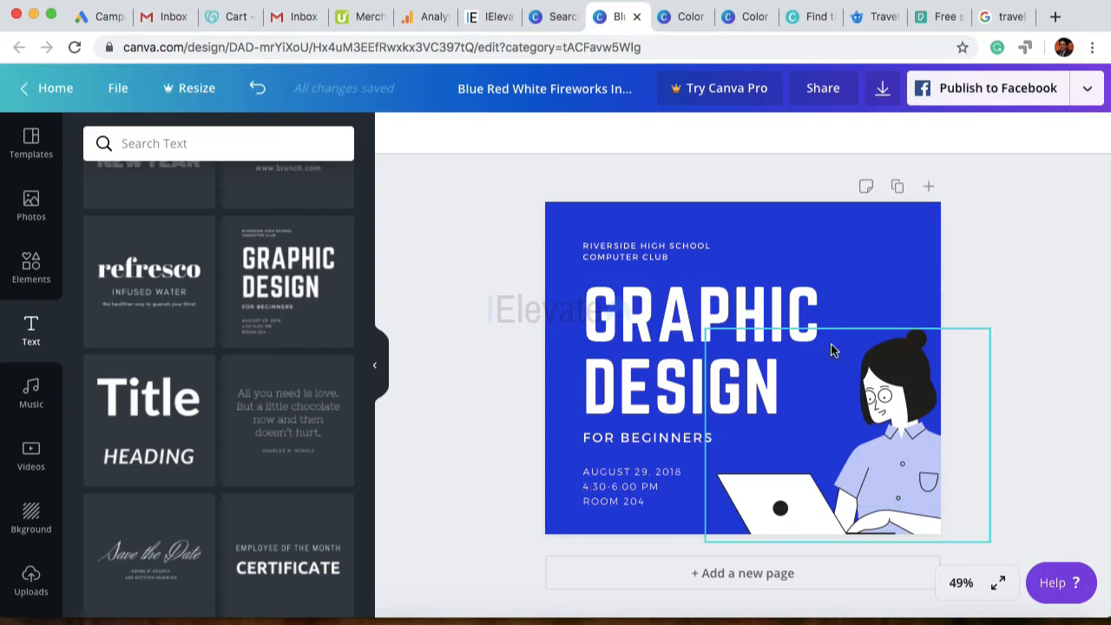
# Step: Replace the "Graphic Design" heading with "ONLINE LEARNING" and nudge the text block slightly upward
pyautogui.click(653, 295)
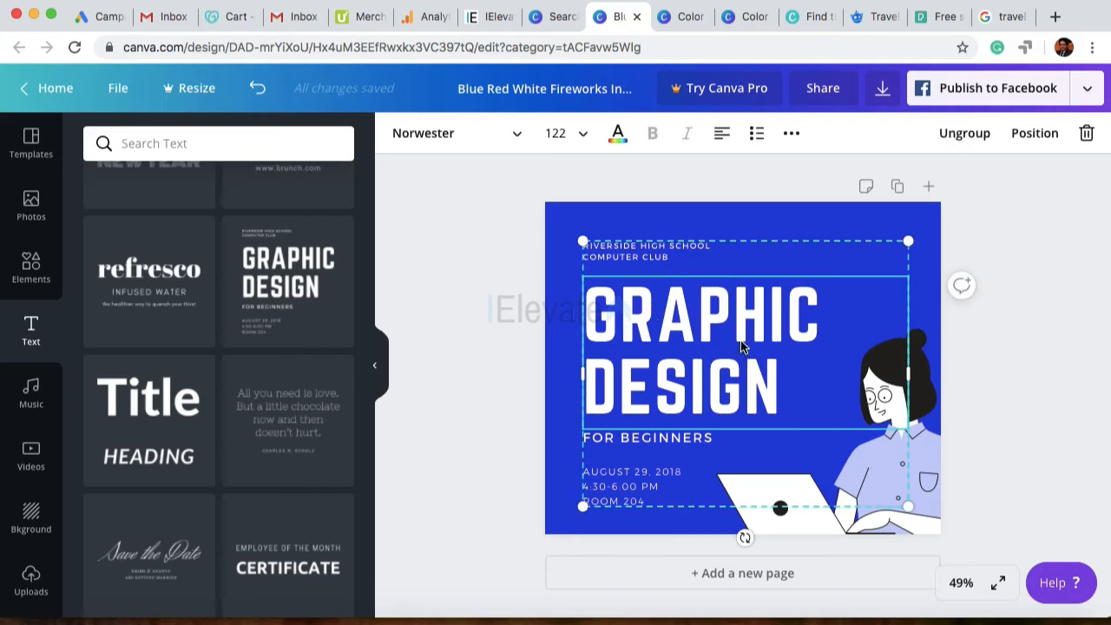
pyautogui.click(427, 223)
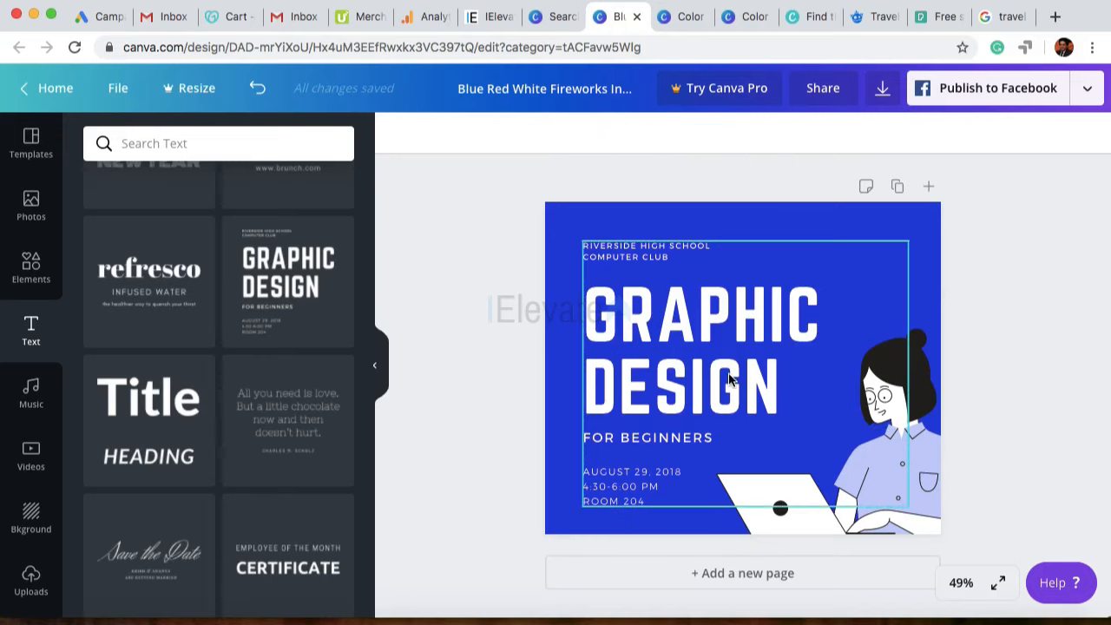
pyautogui.doubleClick(780, 387)
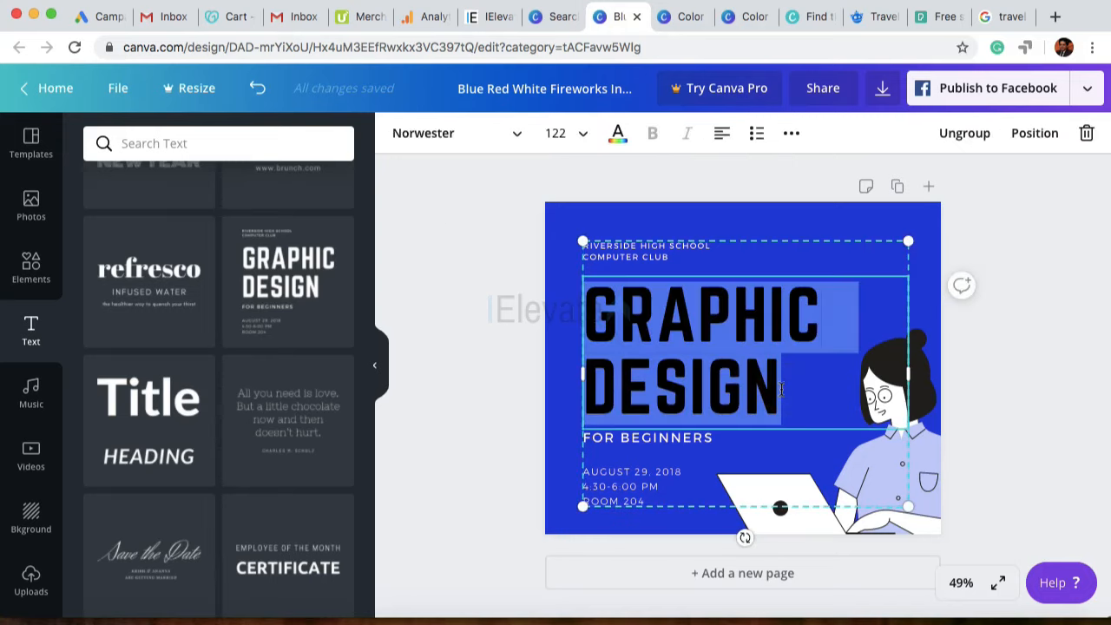
pyautogui.write('ONLINE')
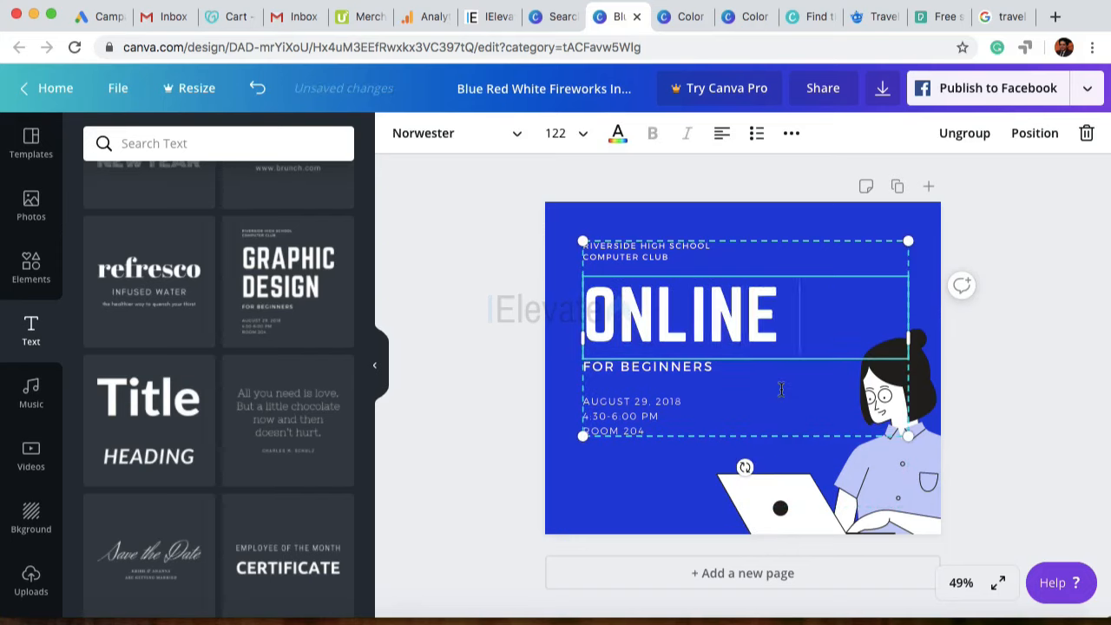
pyautogui.write(' LEARNING')
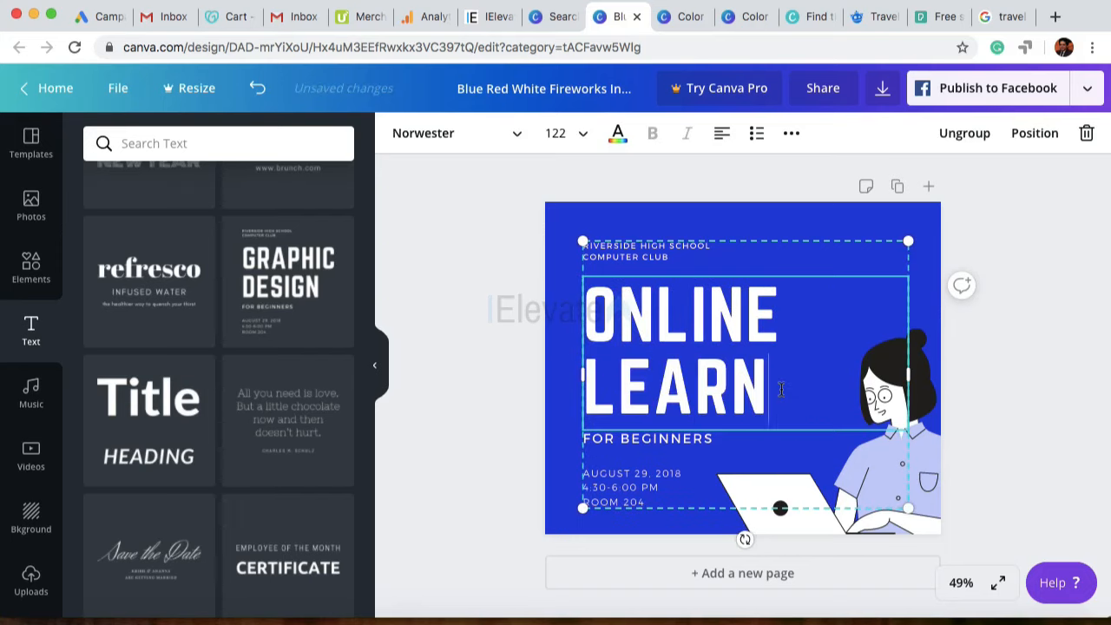
pyautogui.click(1050, 397)
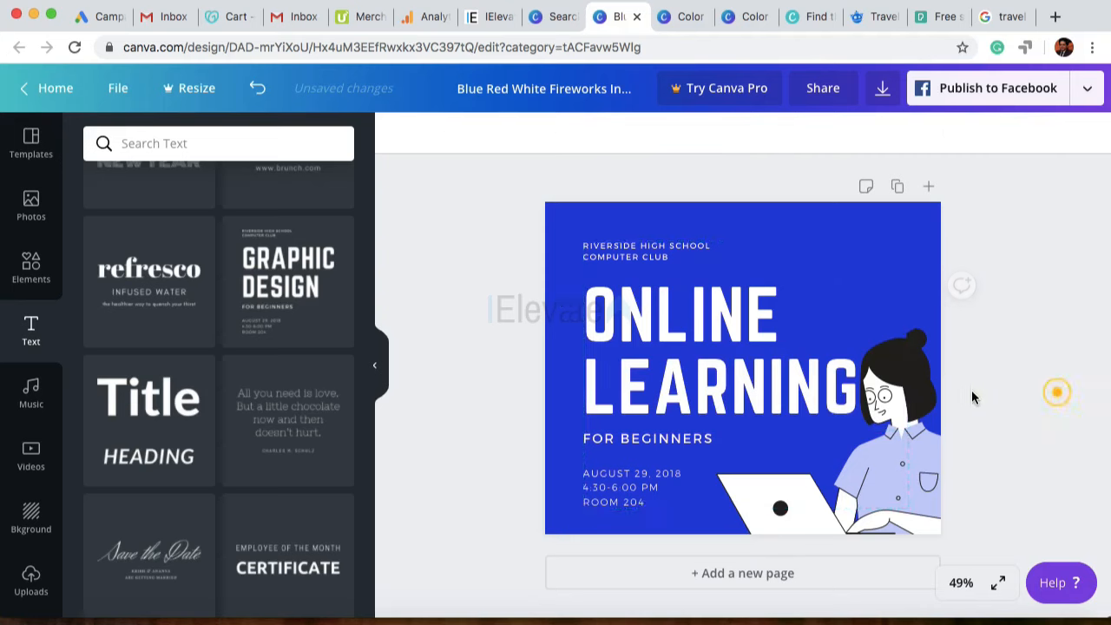
pyautogui.moveTo(775, 364); pyautogui.dragTo(776, 354)
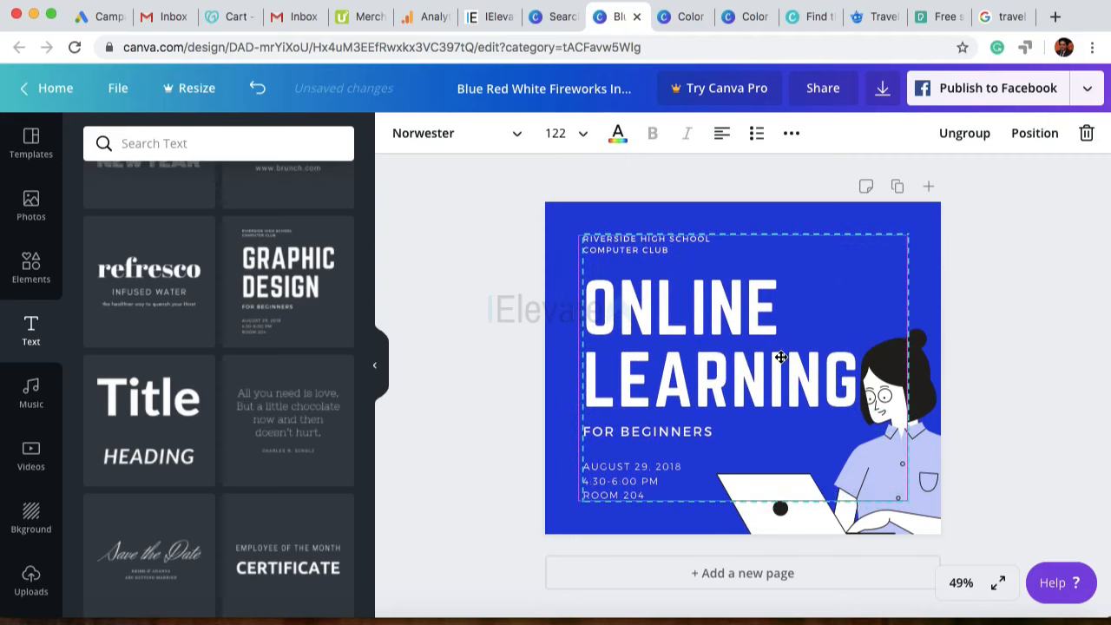
pyautogui.click(1074, 317)
# Step: Open the editor's music library and look over its Epic and Travel tracks
pyautogui.click(32, 395)
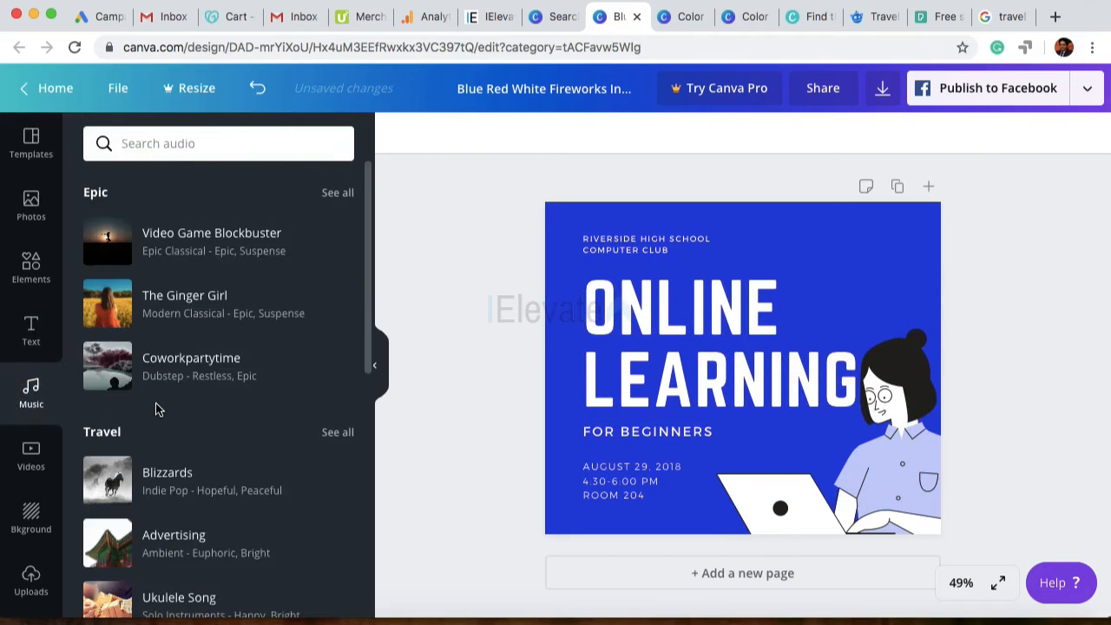
pyautogui.scroll(-3, 154, 409)
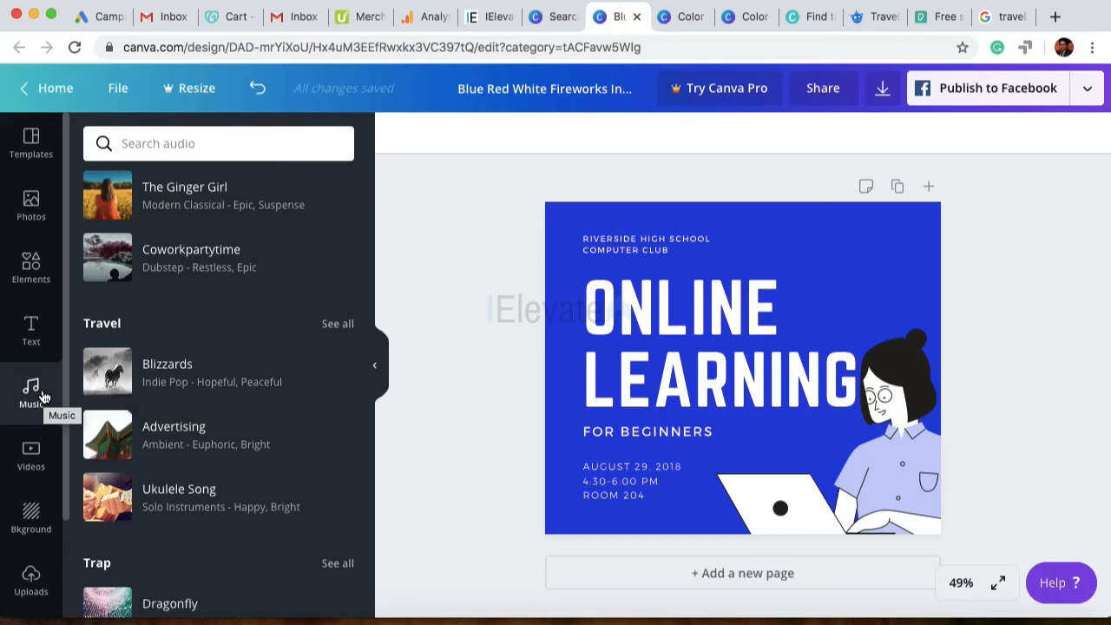
# Step: Browse the stock video library by category, from Aerial Shots and Backgrounds through Business and Food to Nature and People
pyautogui.click(36, 457)
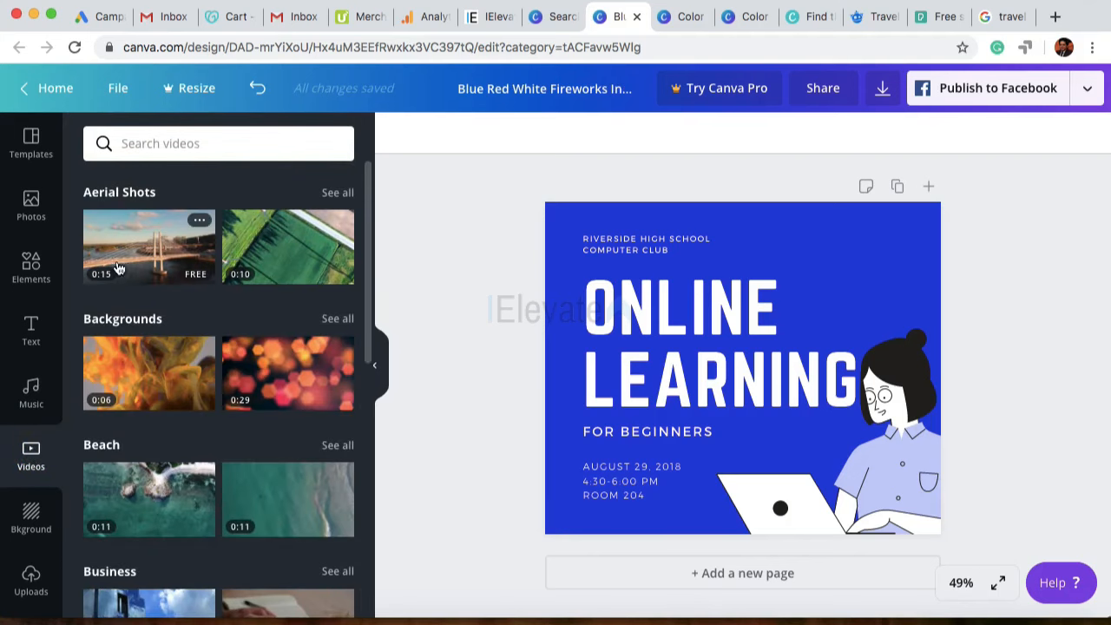
pyautogui.scroll(3, 123, 263)
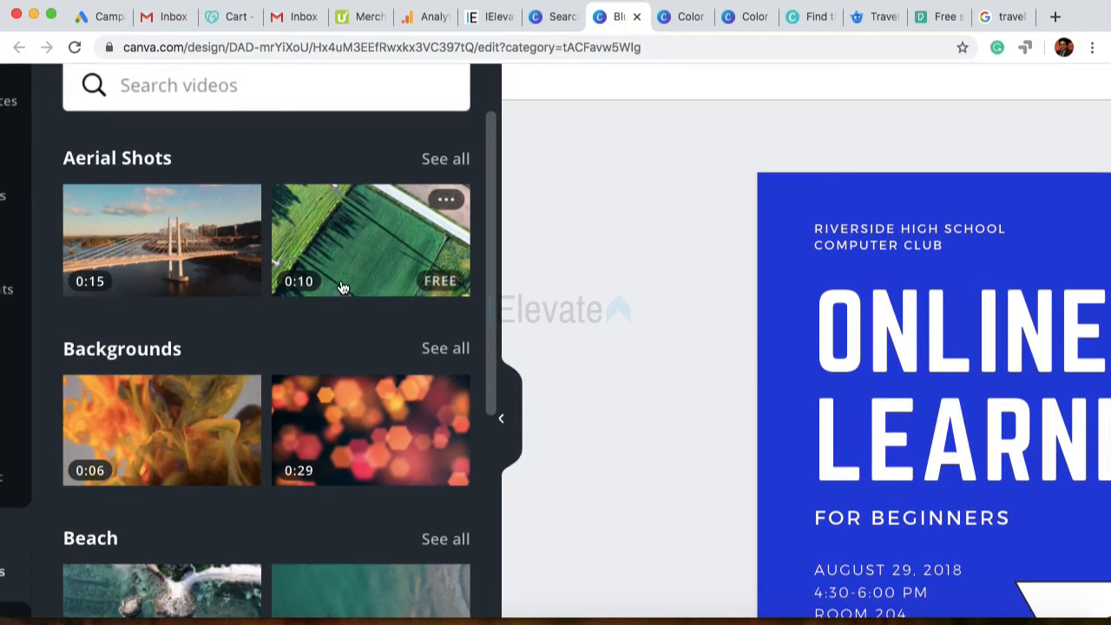
pyautogui.scroll(-1, 258, 345)
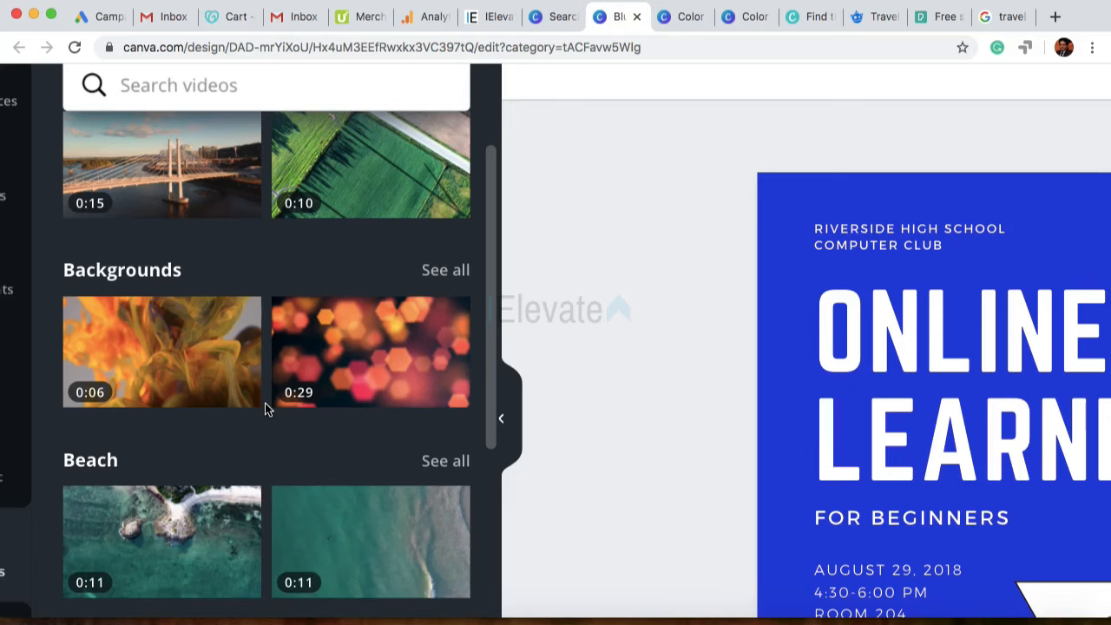
pyautogui.scroll(2, 265, 403)
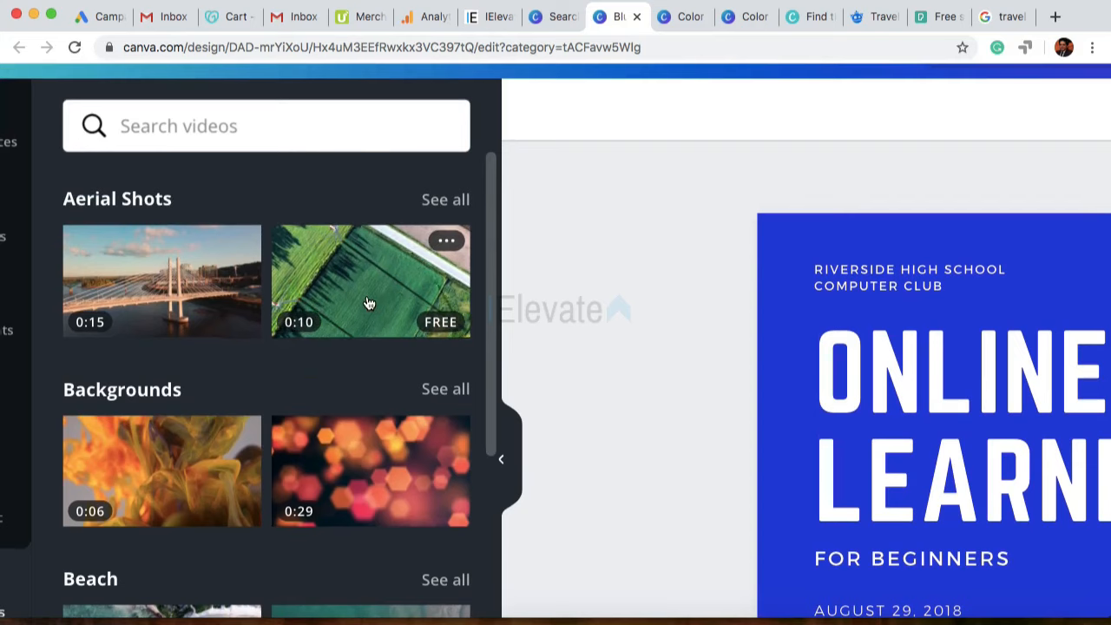
pyautogui.scroll(-2, 286, 417)
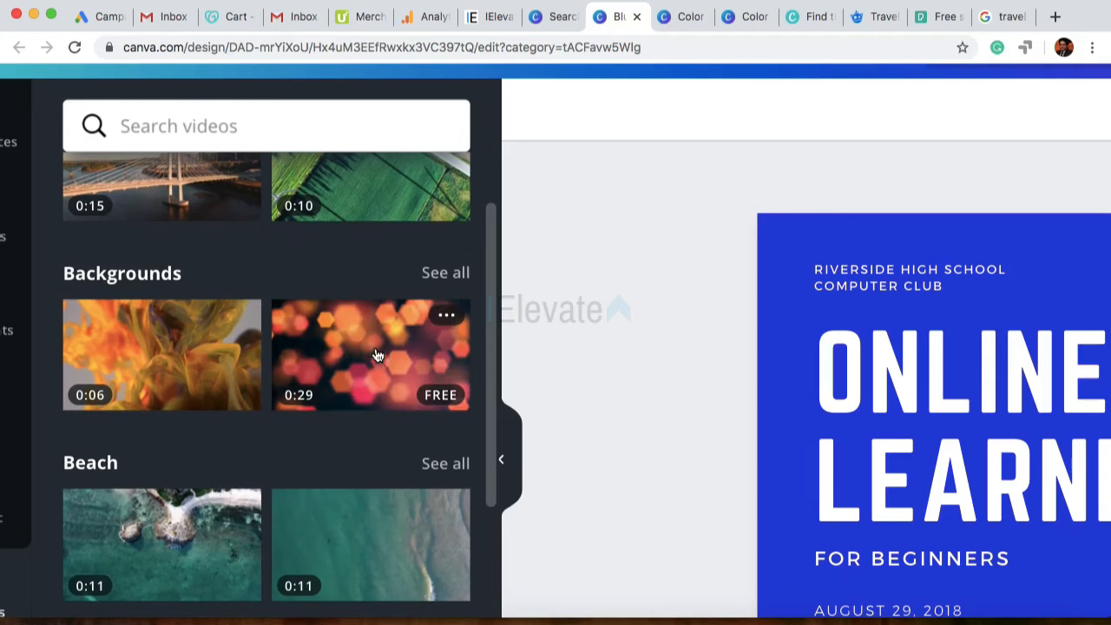
pyautogui.scroll(-5, 295, 462)
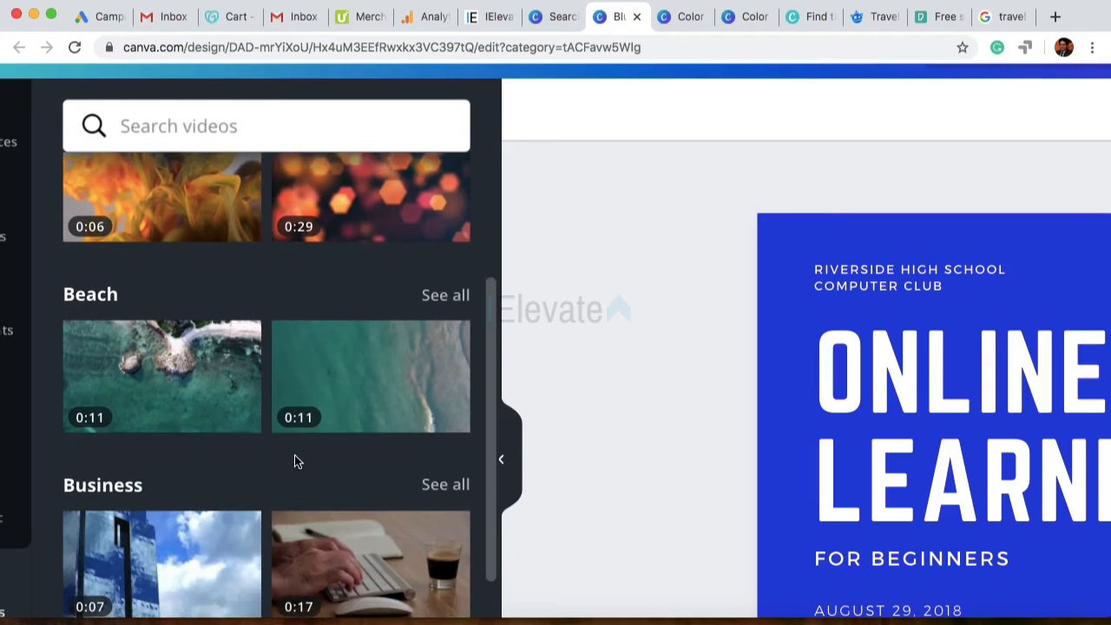
pyautogui.scroll(-2, 295, 462)
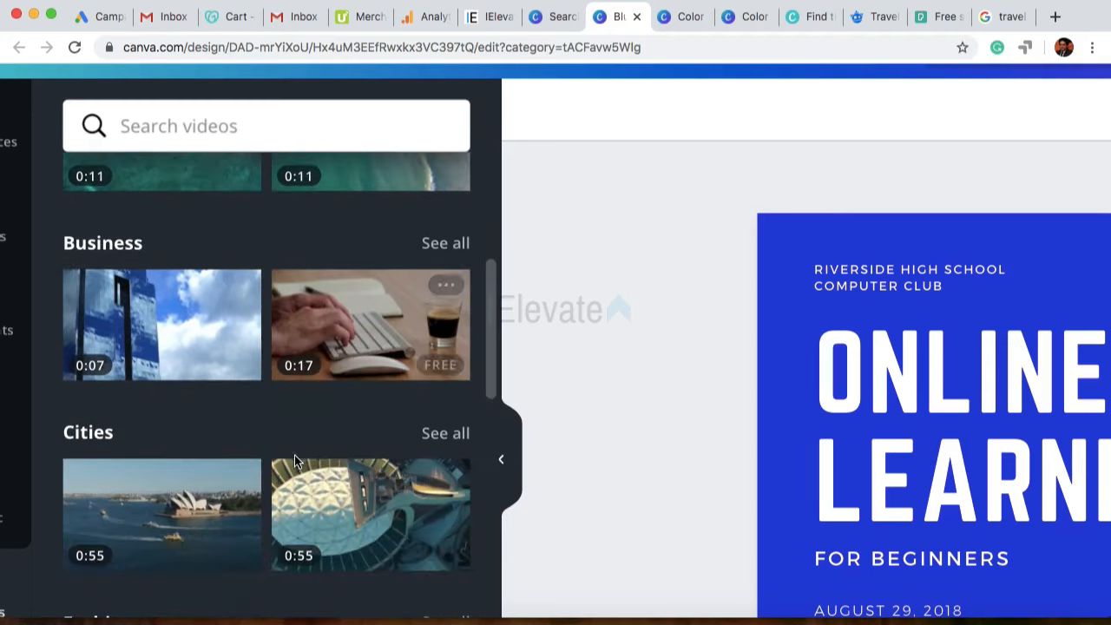
pyautogui.scroll(5, 295, 462)
pyautogui.scroll(-10, 295, 462)
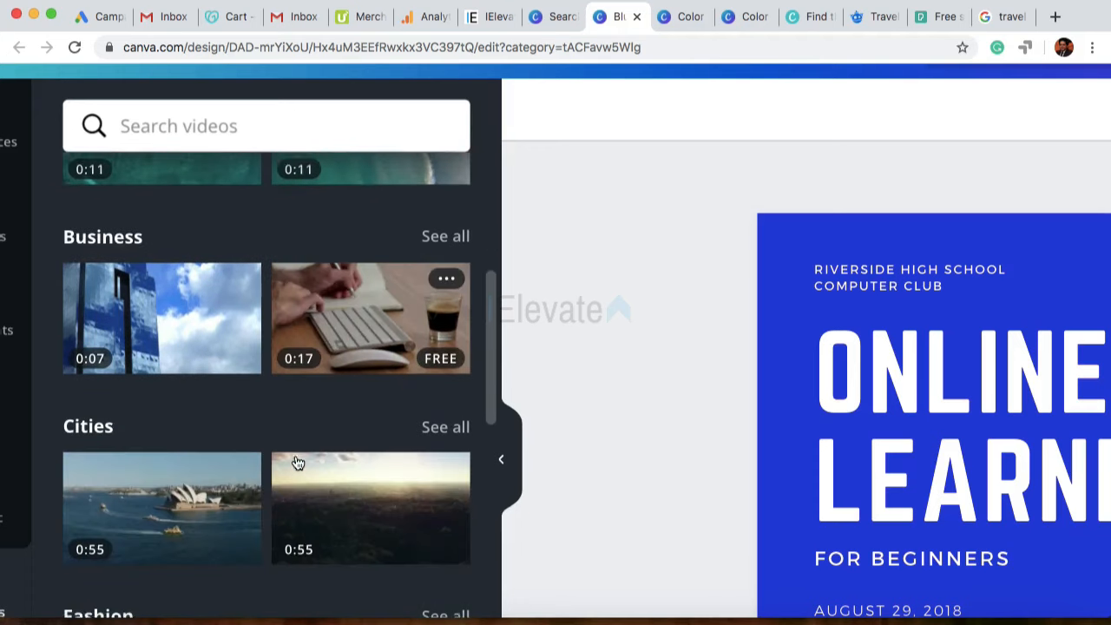
pyautogui.scroll(-11, 295, 462)
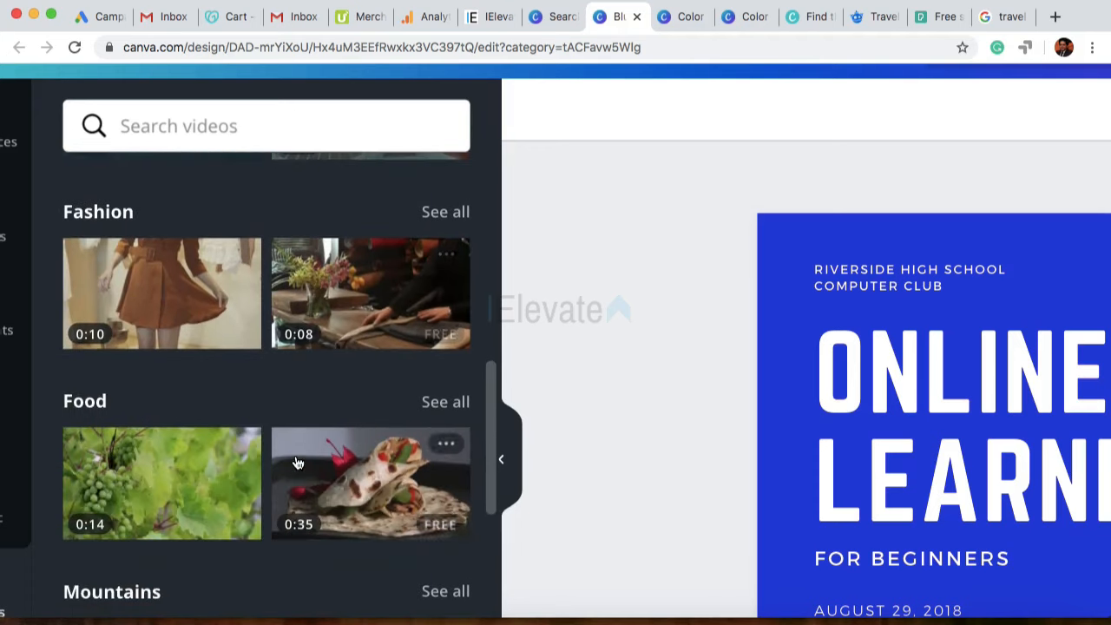
pyautogui.scroll(-2, 295, 462)
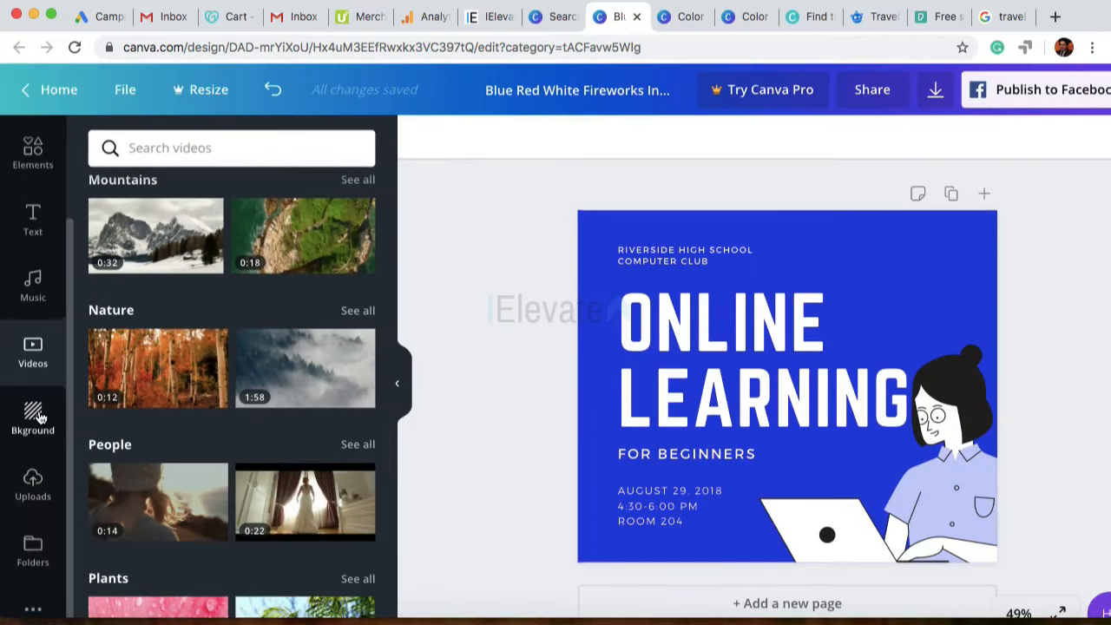
# Step: Apply the orange city-skyline background to the page and nudge the "ONLINE LEARNING" text block slightly left
pyautogui.click(35, 415)
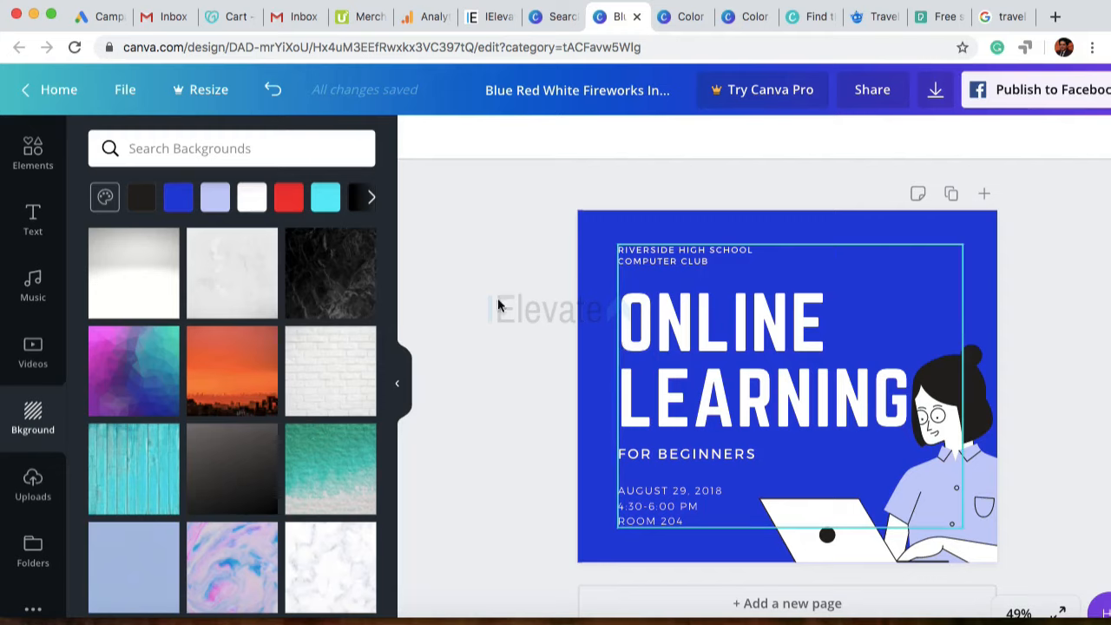
pyautogui.click(144, 276)
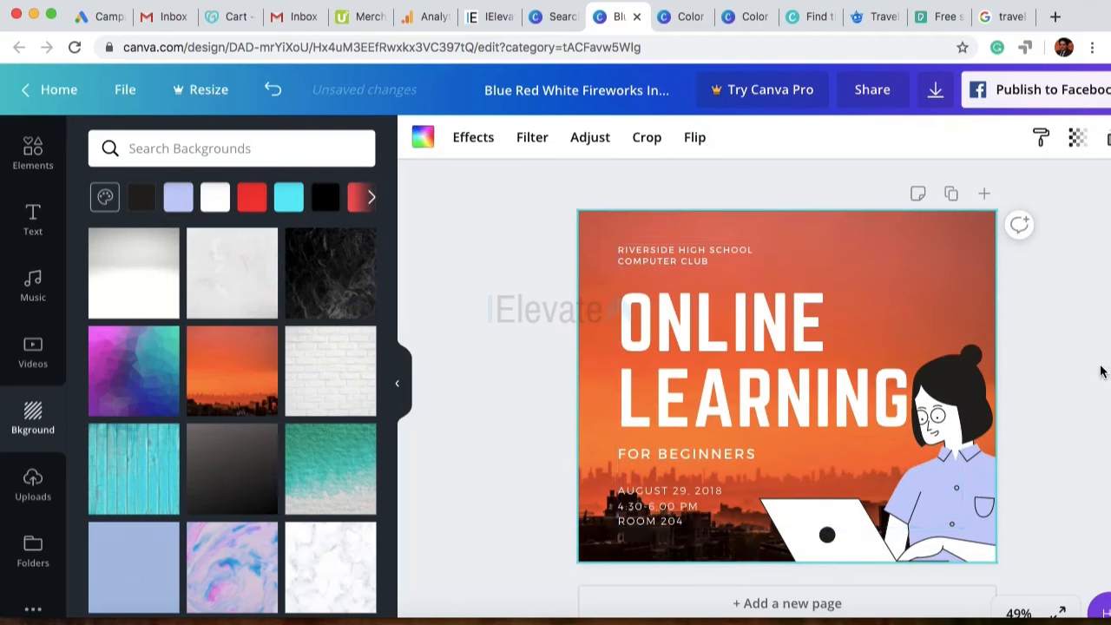
pyautogui.moveTo(813, 354); pyautogui.dragTo(802, 352)
pyautogui.click(1086, 426)
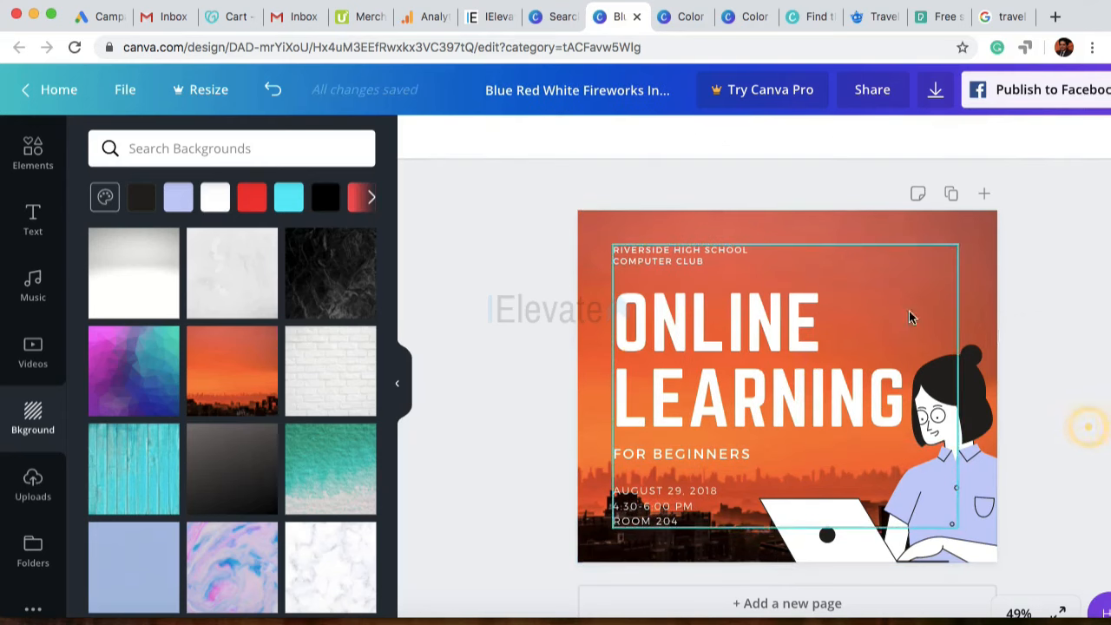
# Step: Try the white brick background on the page and switch back to the orange city-skyline background
pyautogui.scroll(-1, 484, 431)
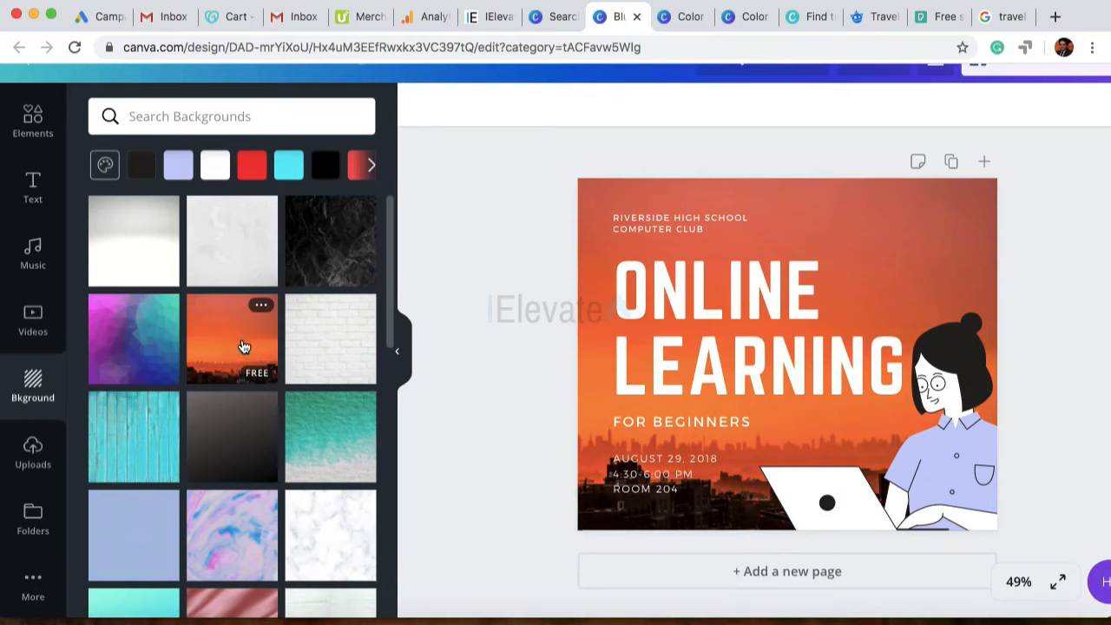
pyautogui.click(338, 351)
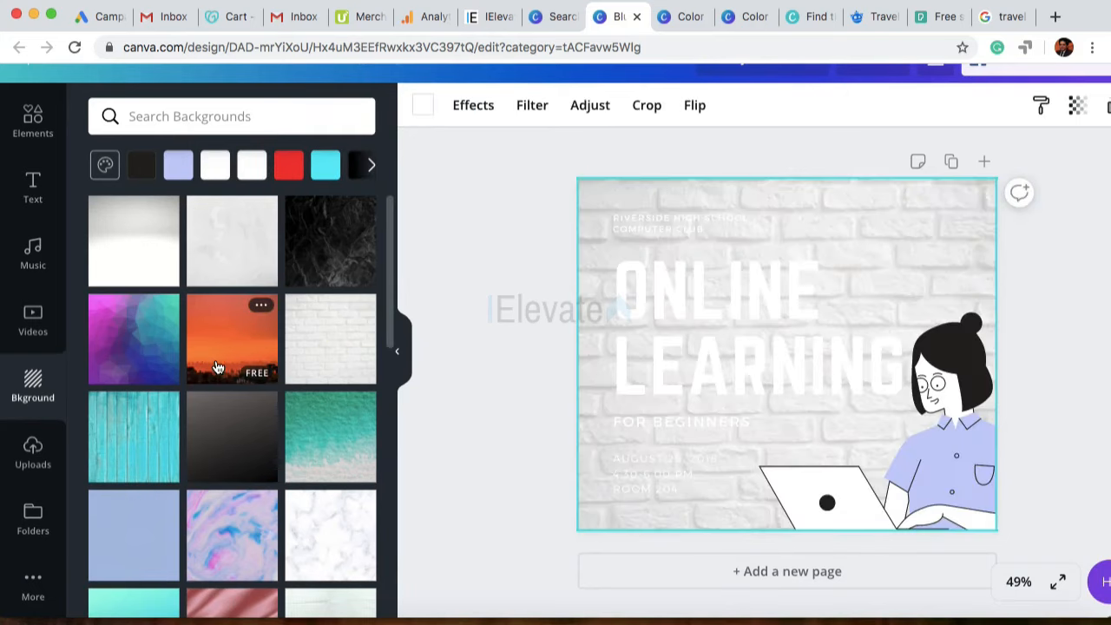
pyautogui.click(217, 367)
# Step: Look through more of the background library and open the uploaded images
pyautogui.scroll(-4, 213, 449)
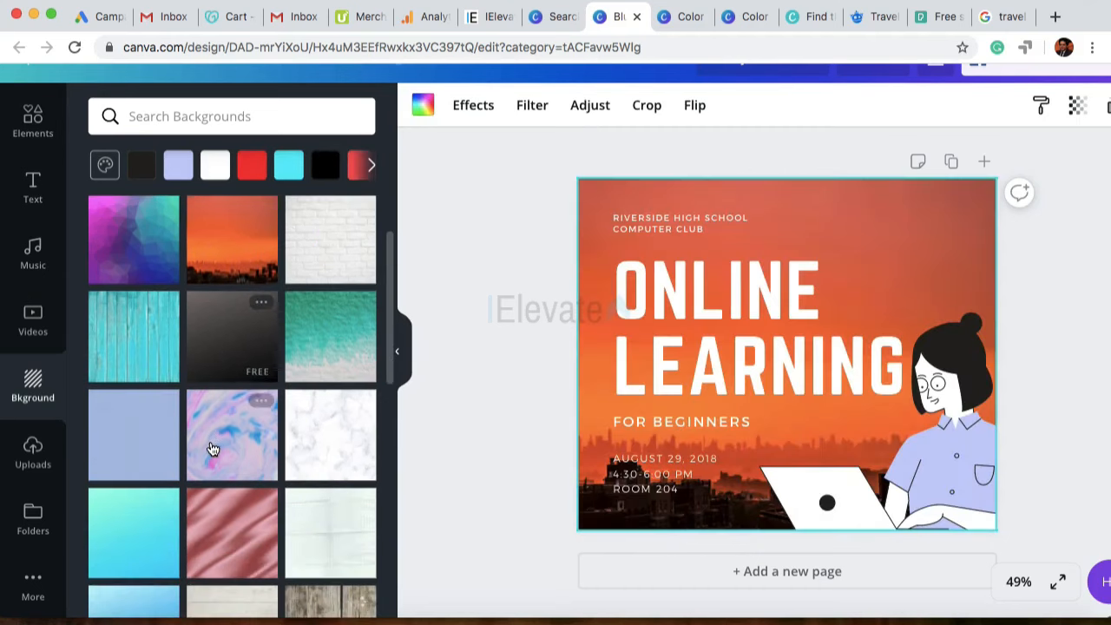
pyautogui.scroll(-5, 213, 448)
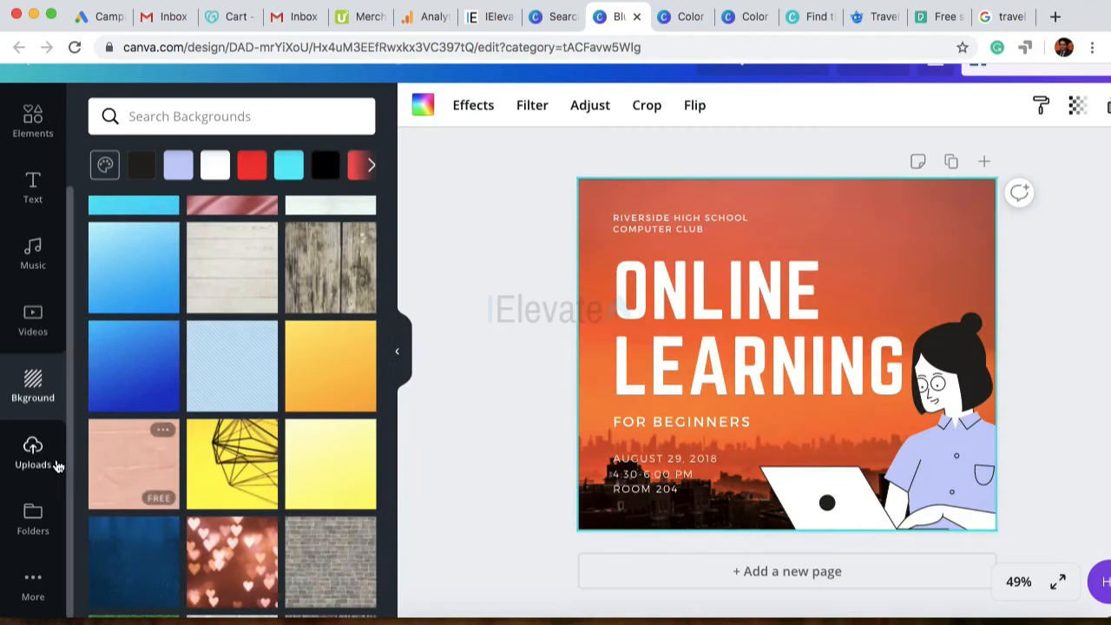
pyautogui.click(33, 451)
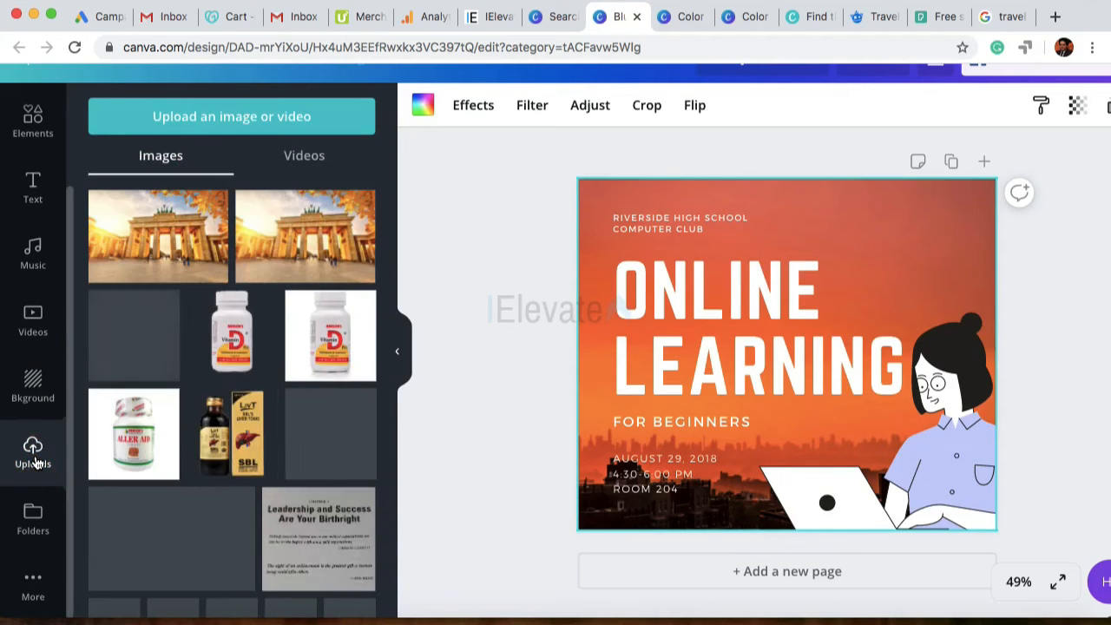
# Step: Look through the uploaded images from the landmark photos down to the book covers and back
pyautogui.scroll(1, 246, 390)
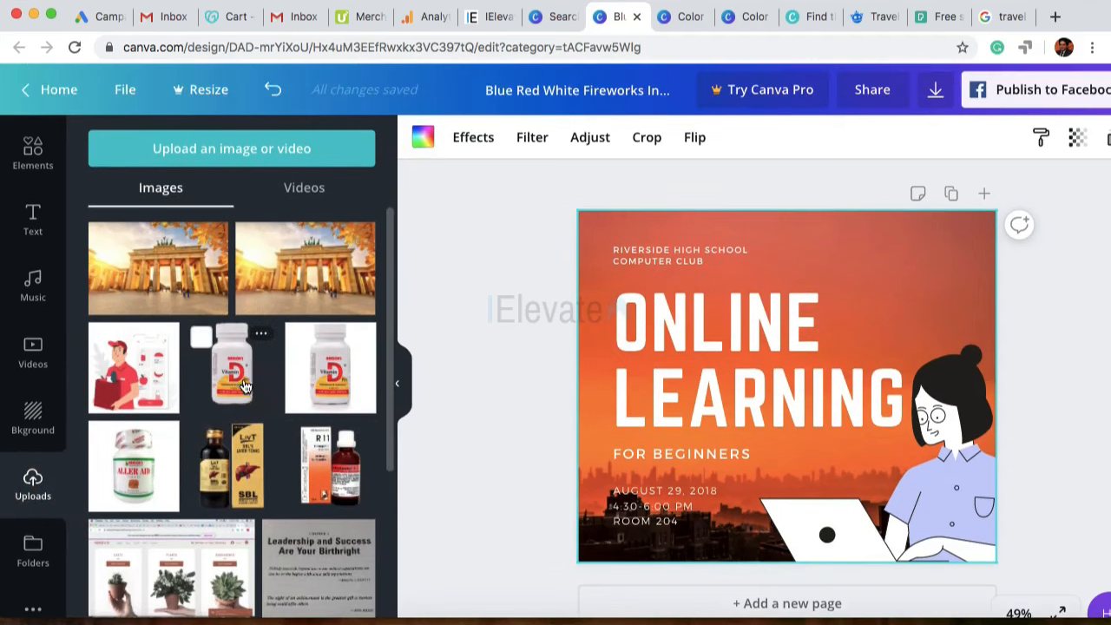
pyautogui.scroll(-15, 293, 544)
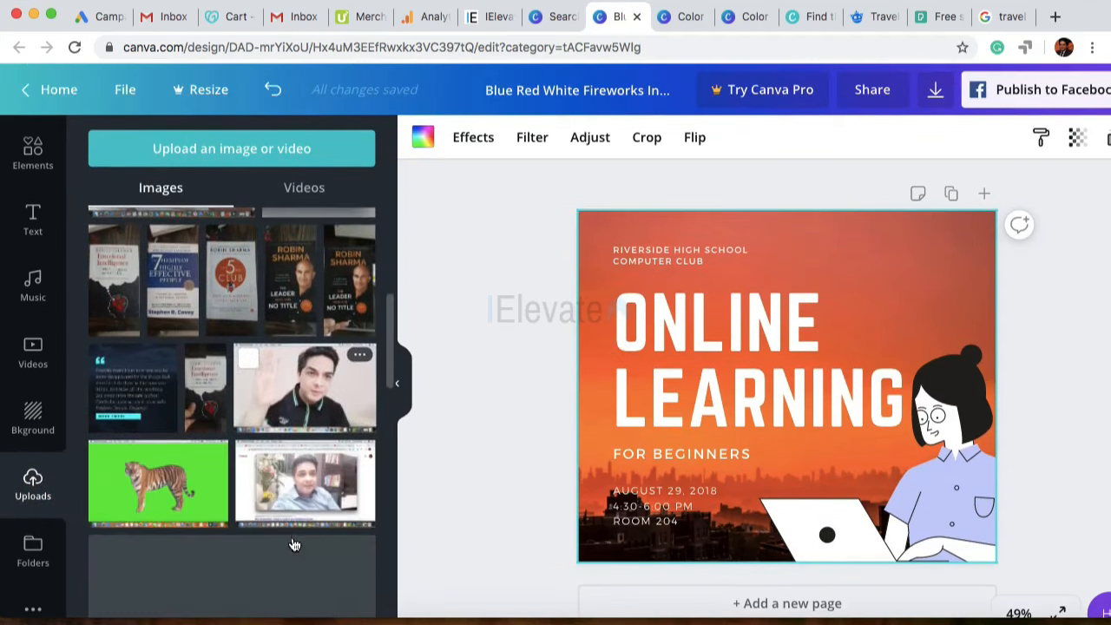
pyautogui.scroll(15, 293, 544)
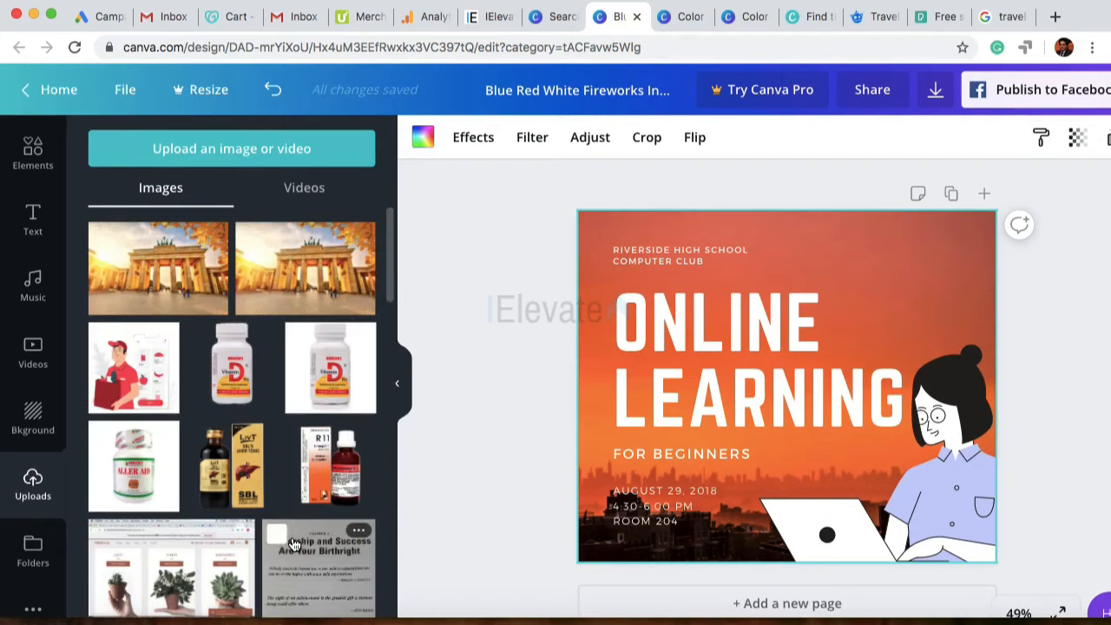
pyautogui.scroll(-1, 41, 547)
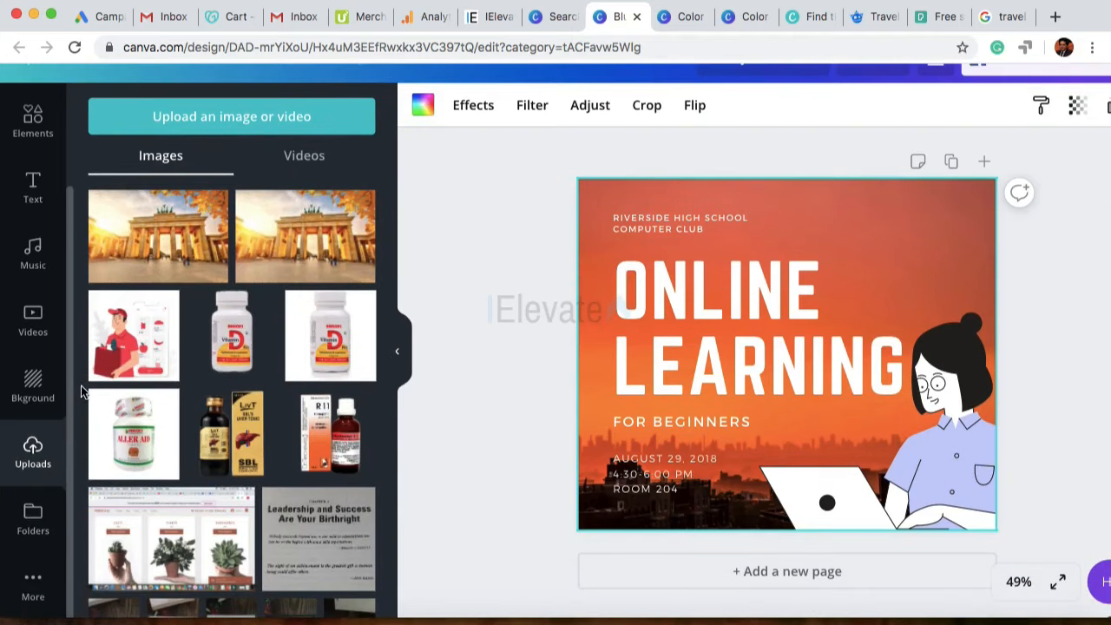
pyautogui.scroll(1, 202, 130)
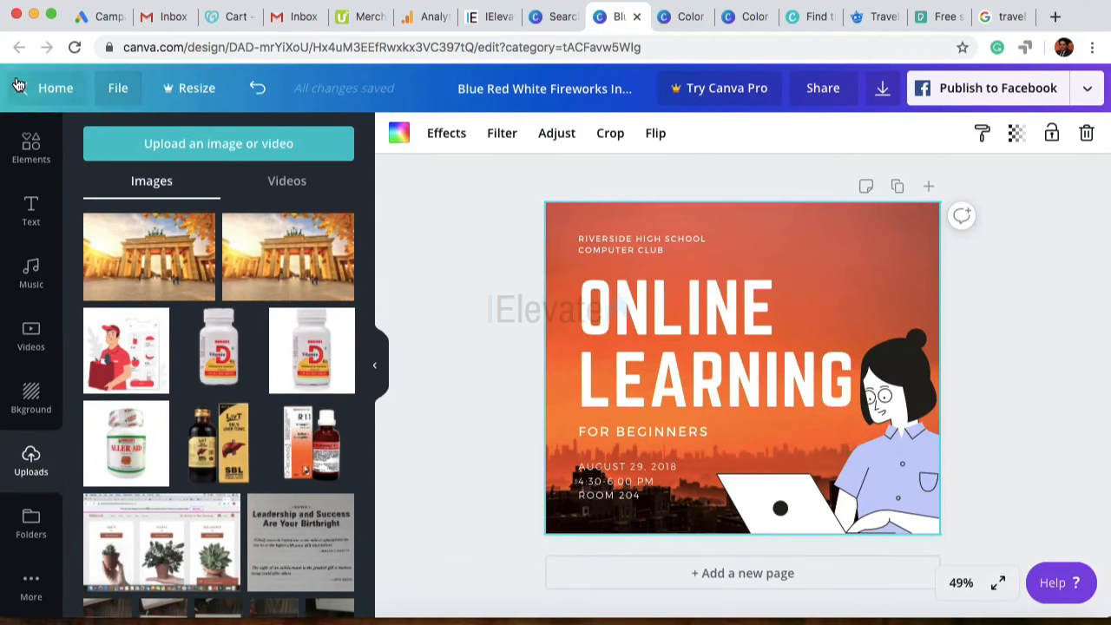
# Step: Review the design's file options and open its title for renaming, leaving the name as it is
pyautogui.click(116, 90)
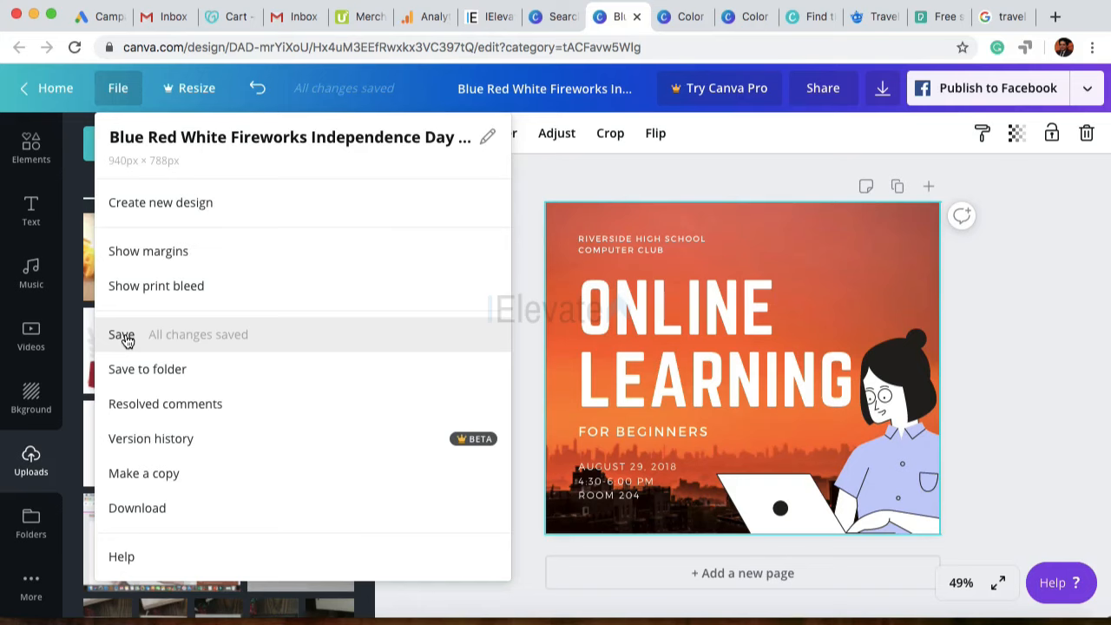
pyautogui.click(536, 200)
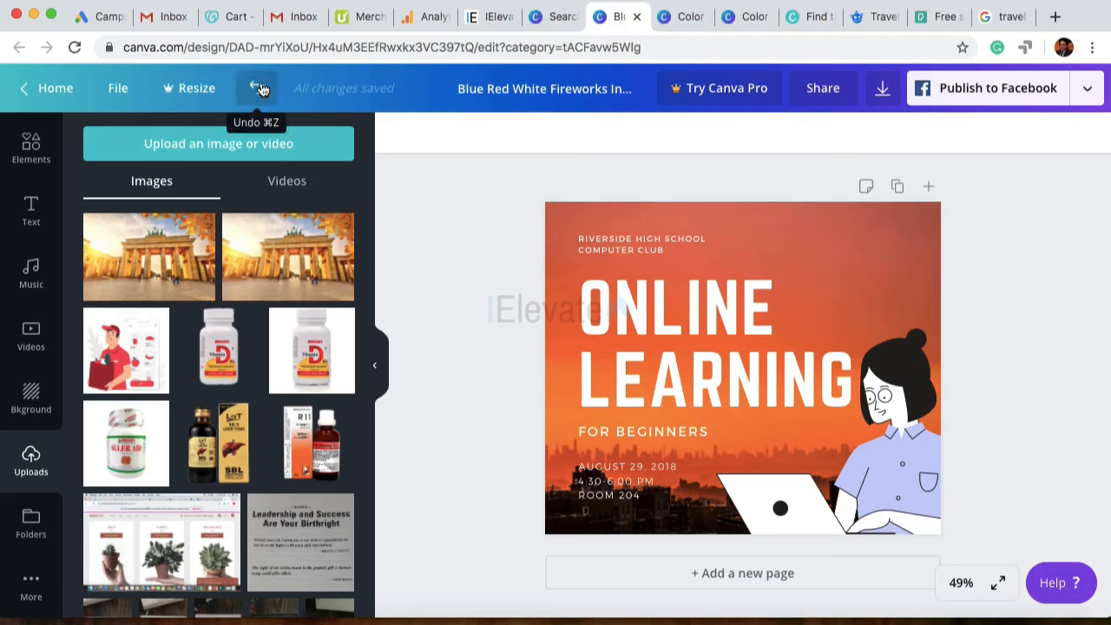
pyautogui.doubleClick(575, 91)
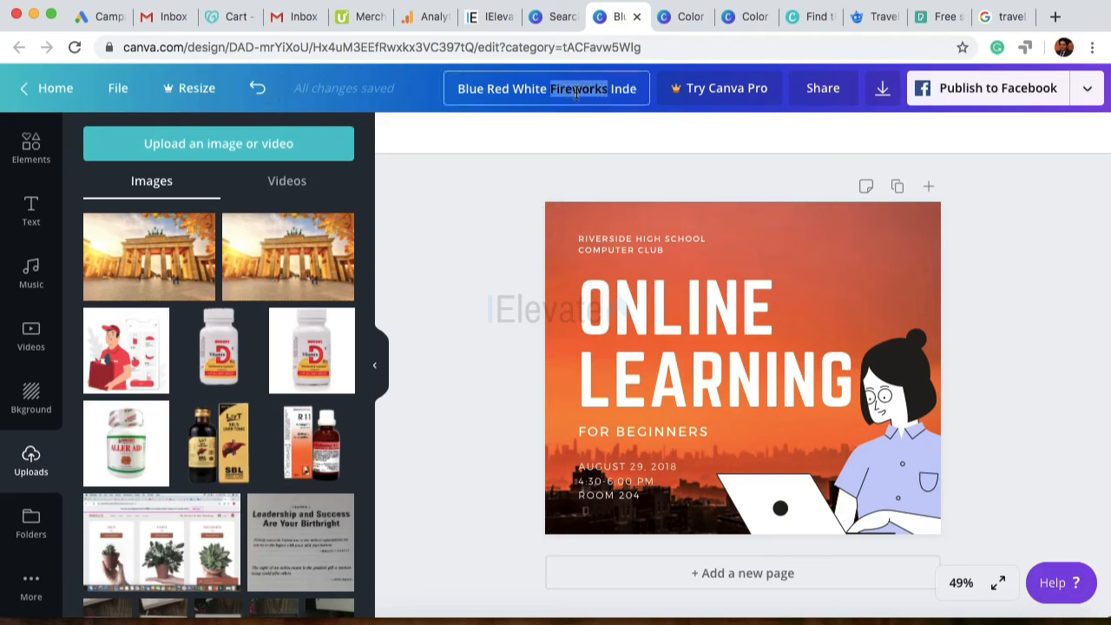
pyautogui.press('super+a')
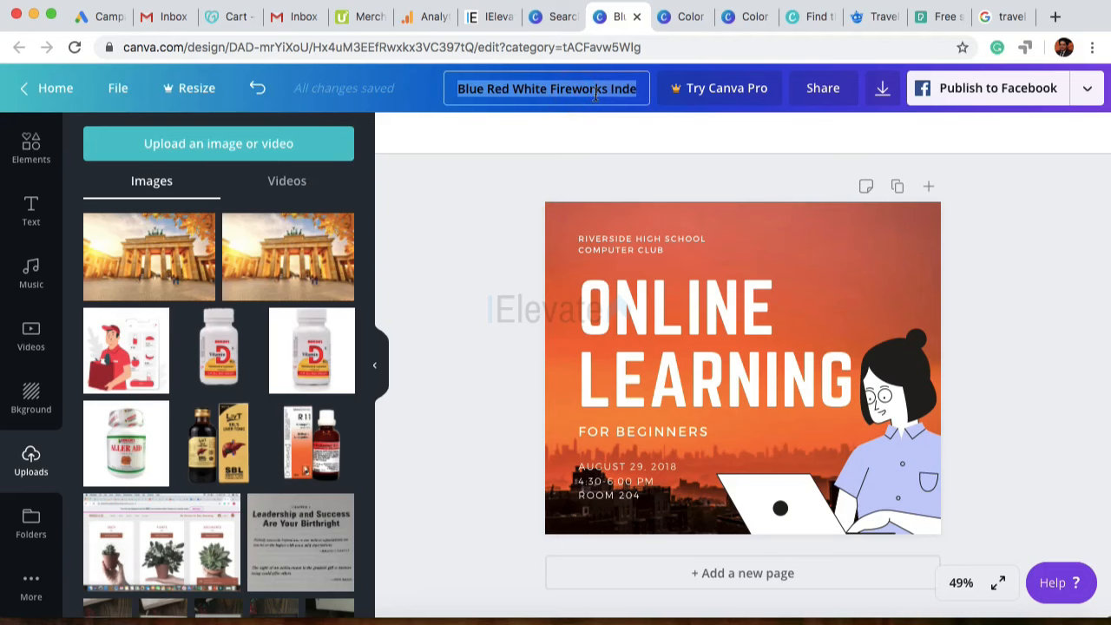
pyautogui.click(123, 92)
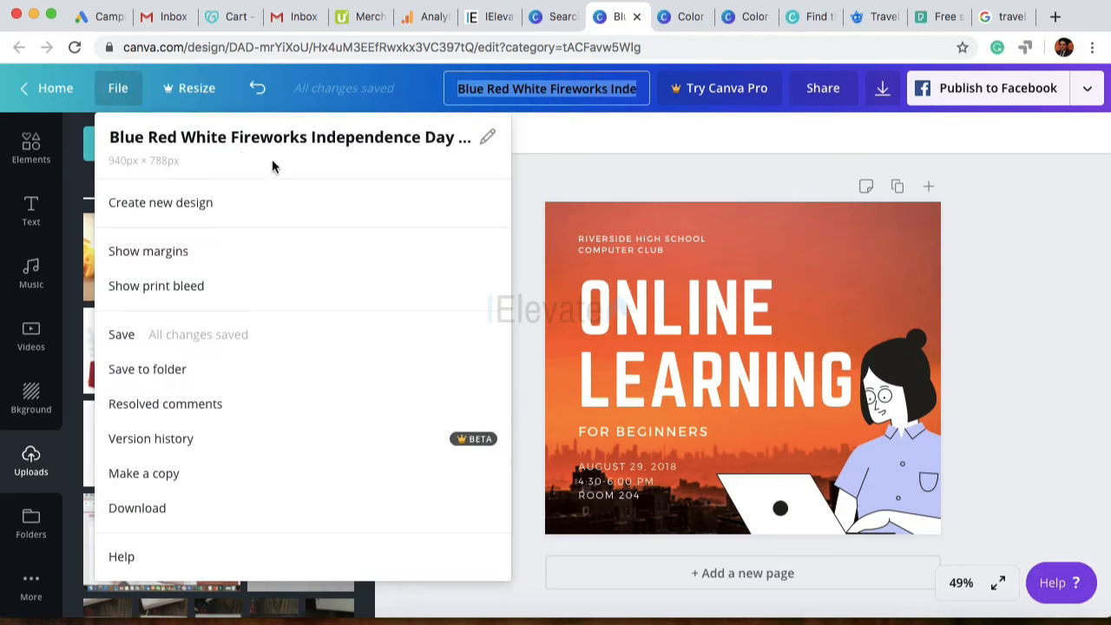
pyautogui.click(484, 139)
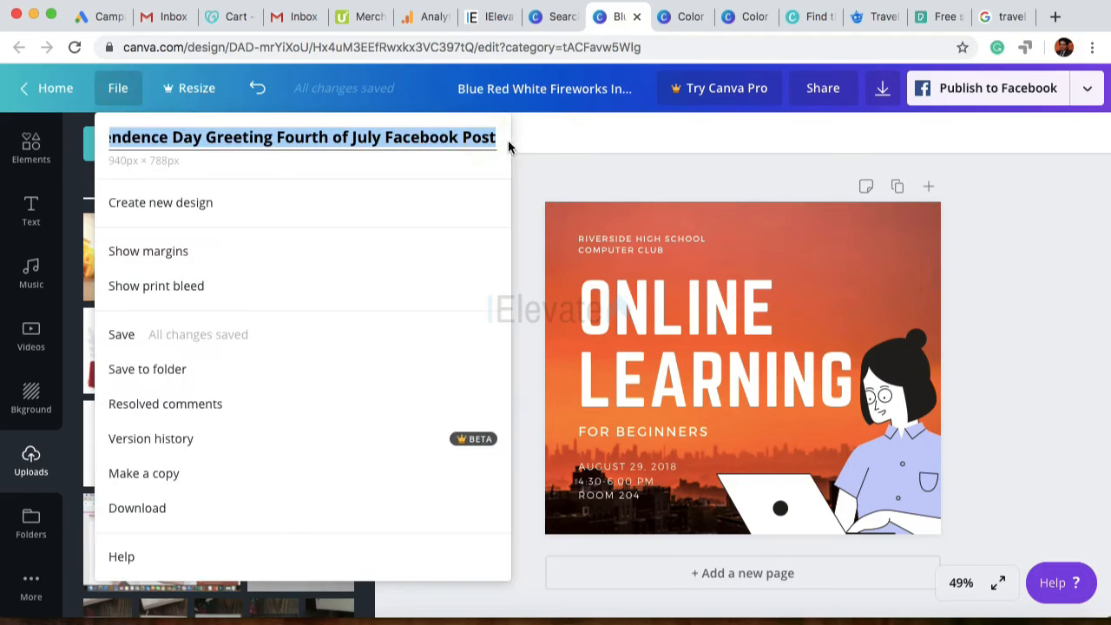
pyautogui.click(531, 176)
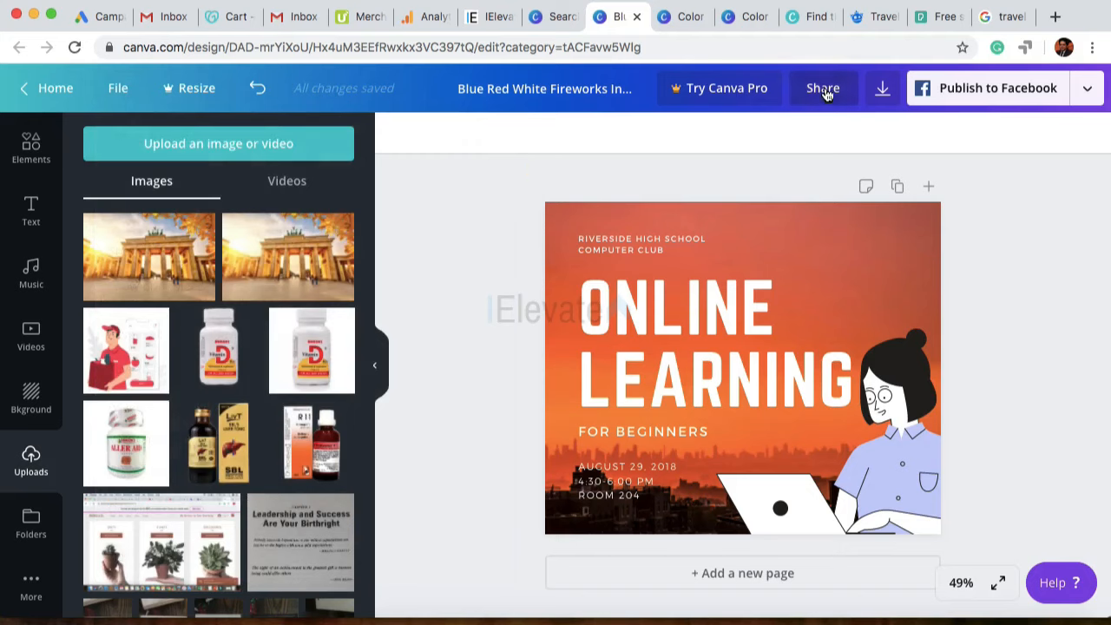
# Step: Review the file types offered for downloading the design, from PNG and JPG to PDF, Video and GIF
pyautogui.click(882, 90)
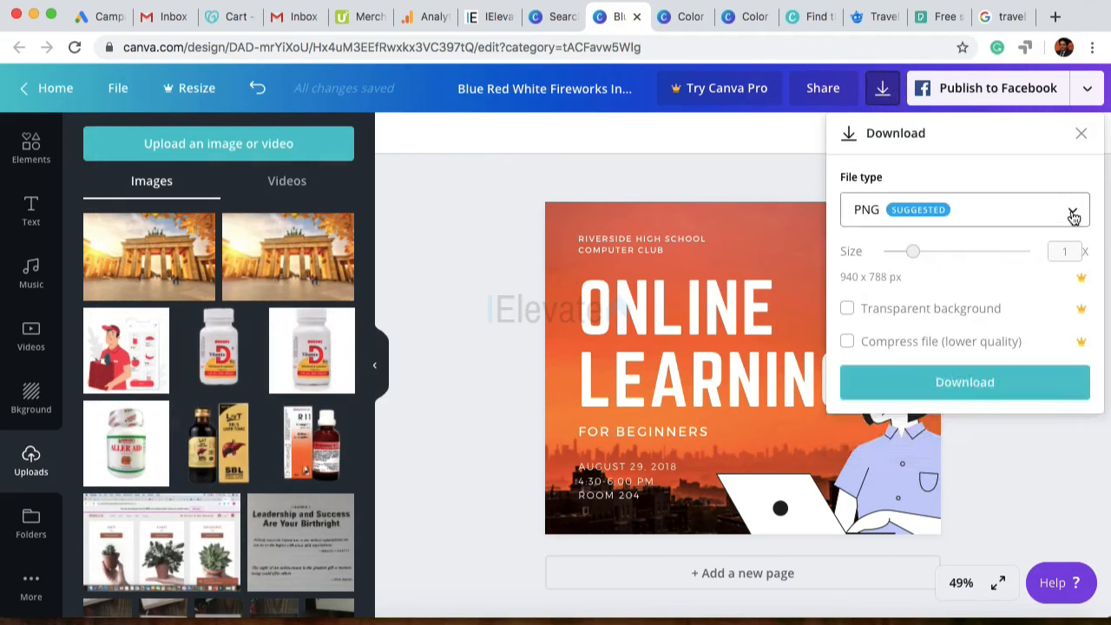
pyautogui.click(1071, 216)
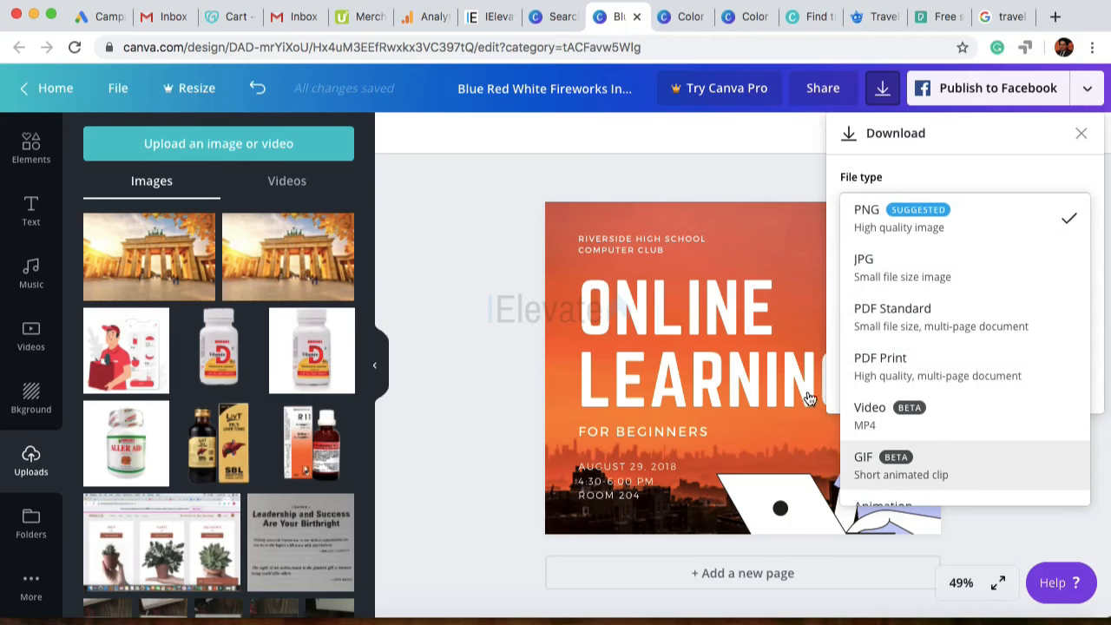
pyautogui.click(31, 146)
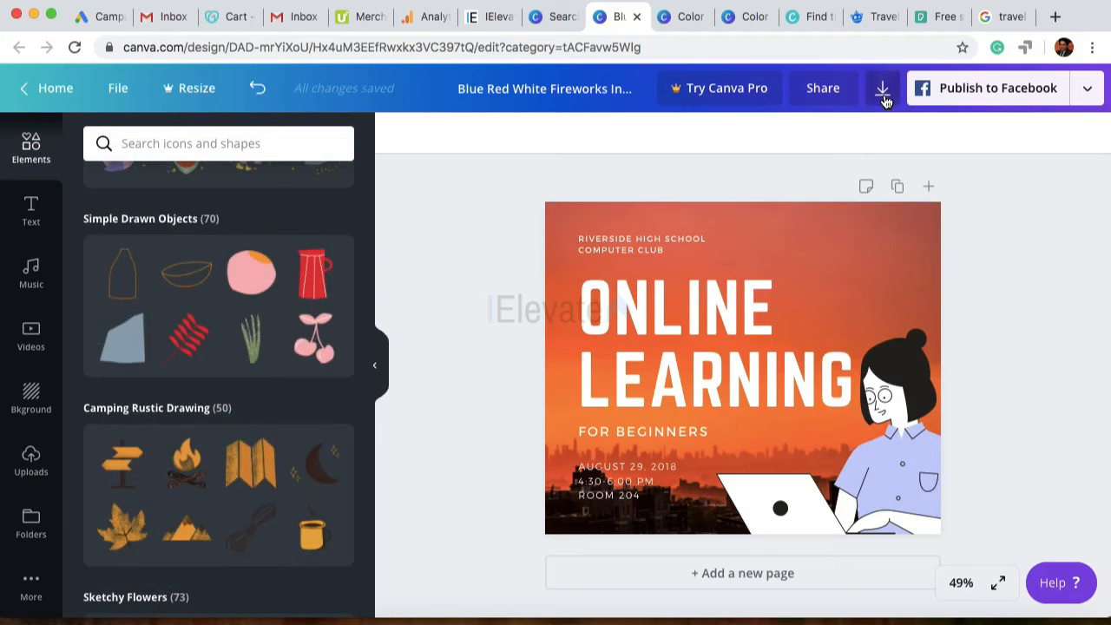
pyautogui.click(883, 97)
pyautogui.click(915, 219)
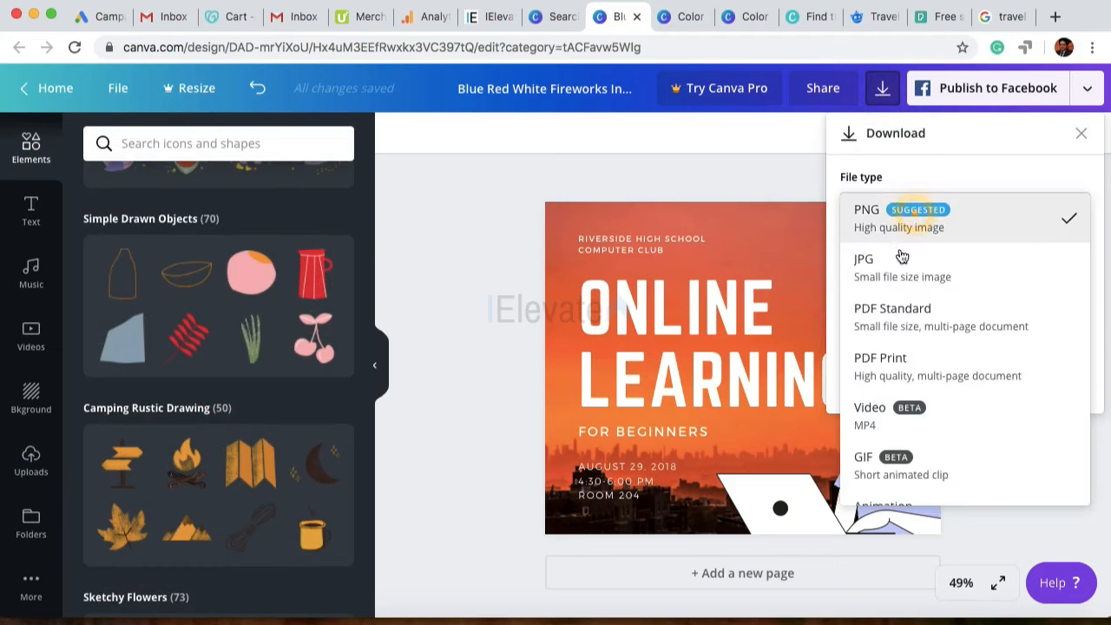
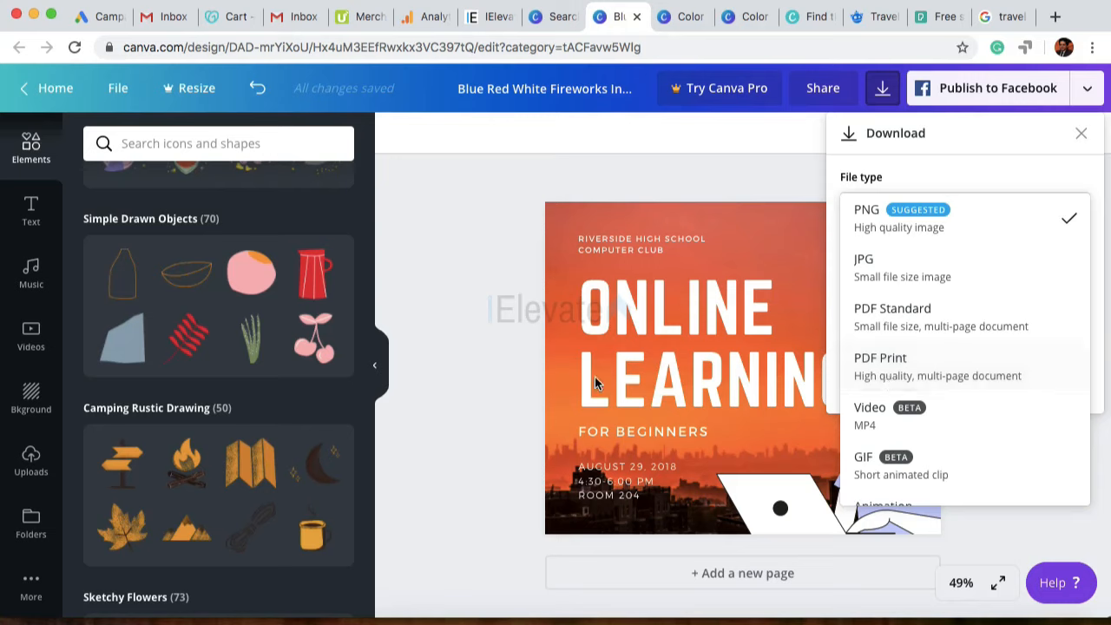
pyautogui.click(454, 237)
# Step: Revisit the text combinations, the elements library and the Facebook post templates
pyautogui.click(28, 212)
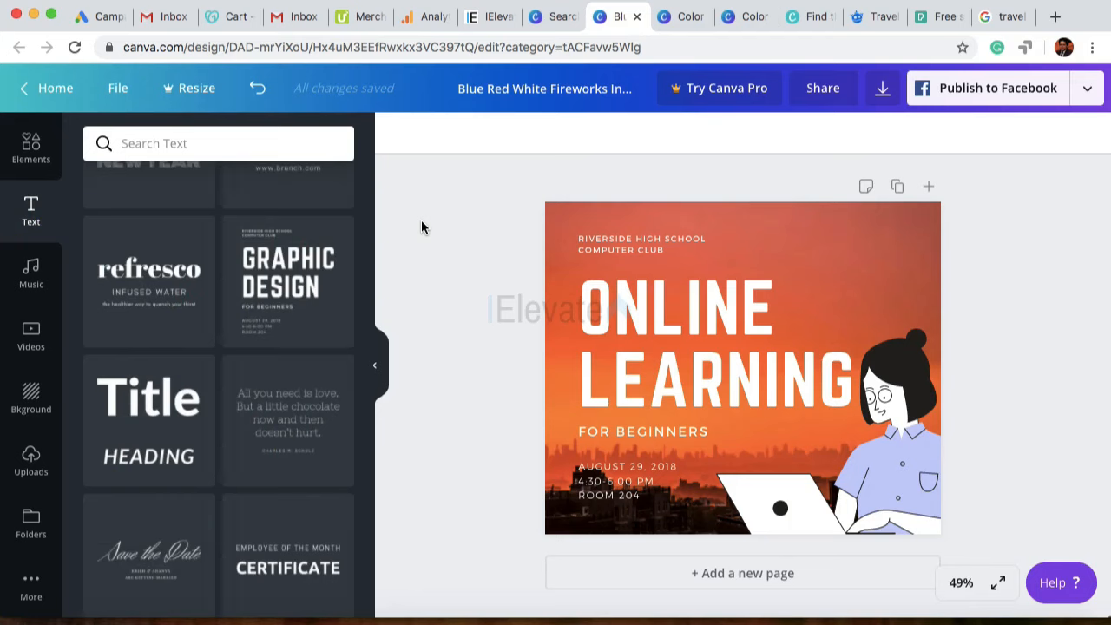
pyautogui.scroll(-5, 217, 238)
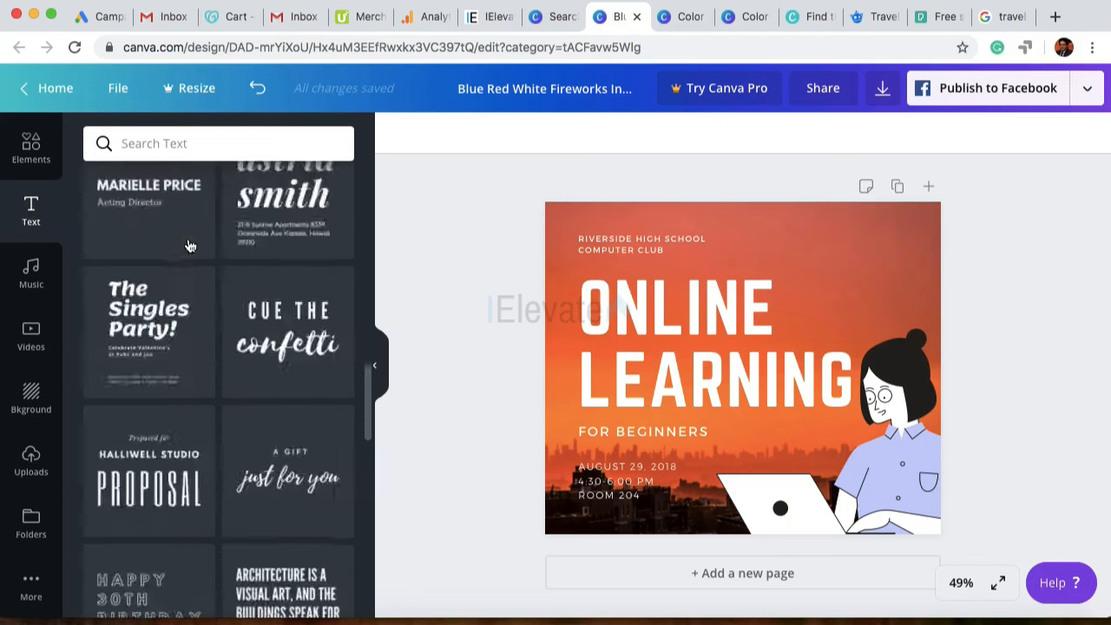
pyautogui.click(33, 143)
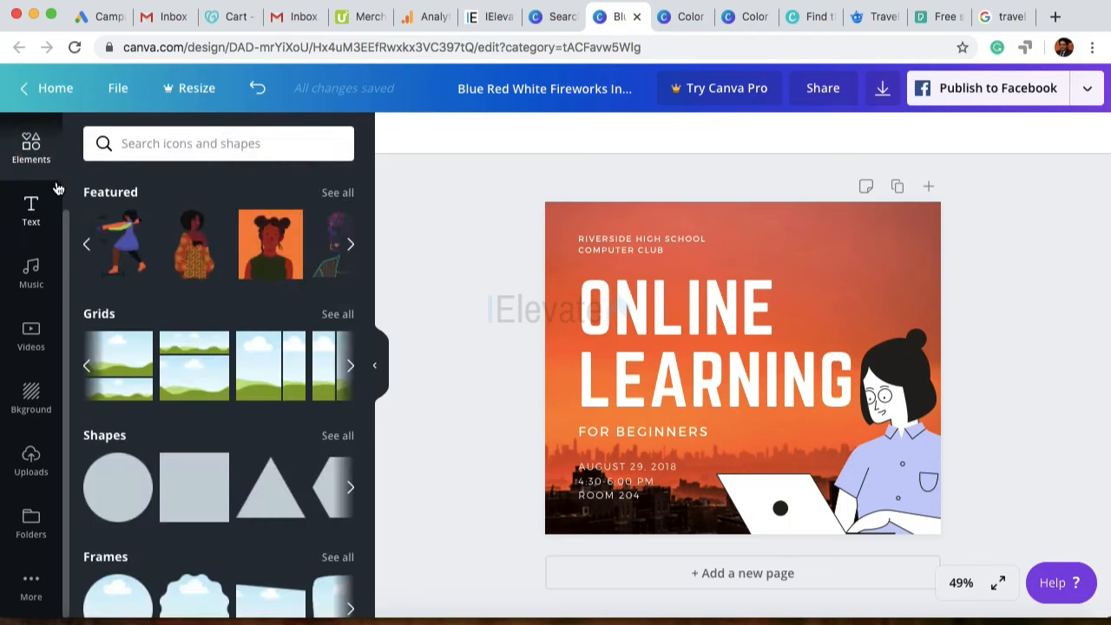
pyautogui.scroll(3, 31, 182)
pyautogui.click(33, 141)
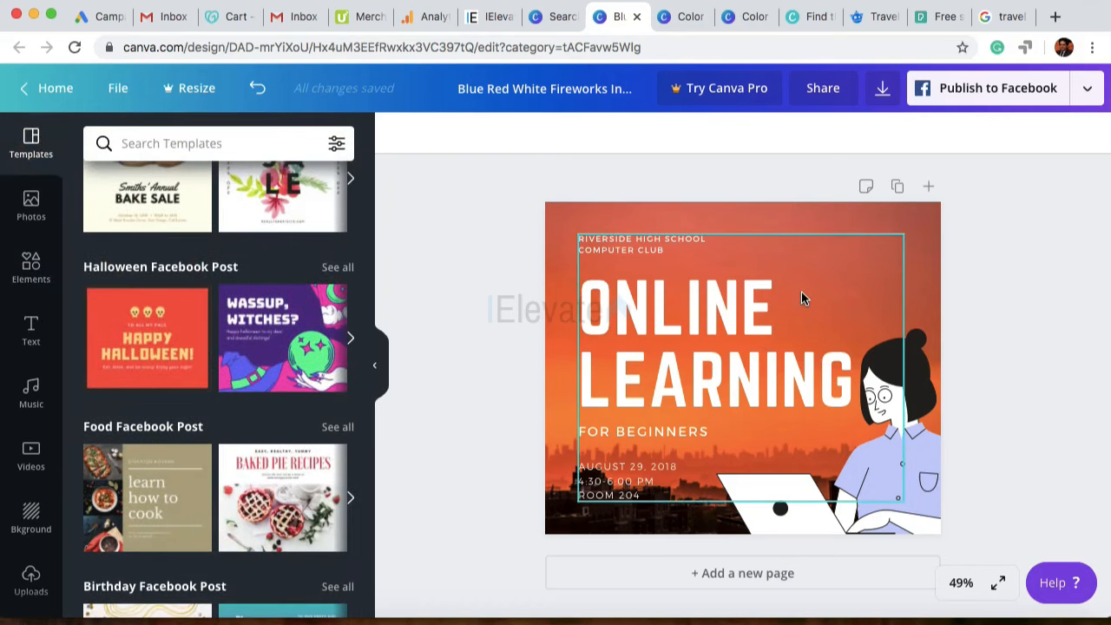
pyautogui.scroll(6, 310, 317)
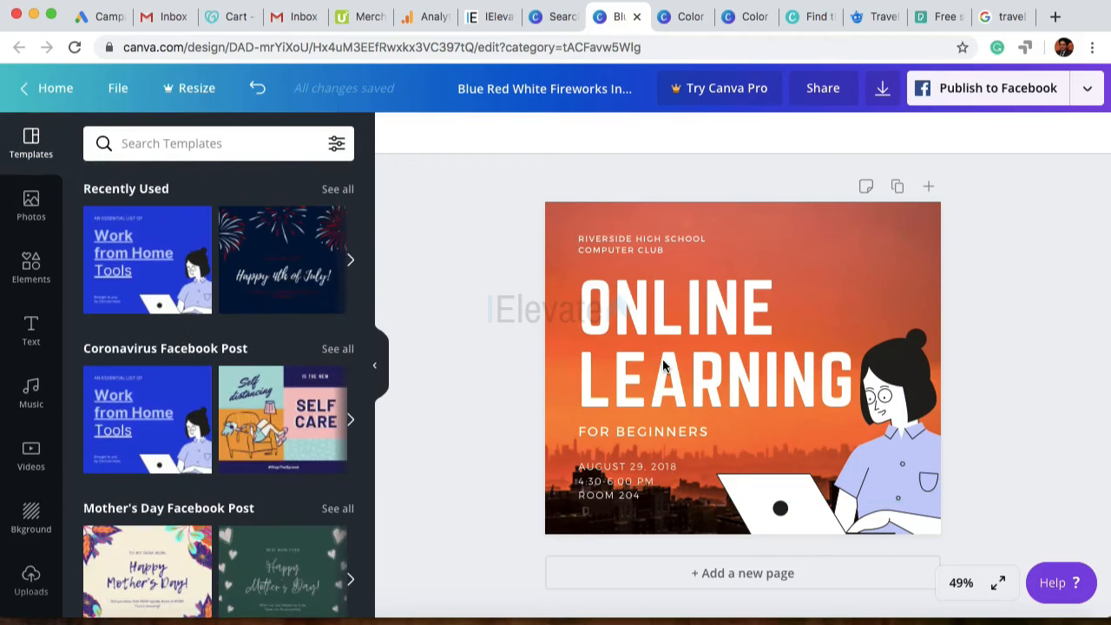
# Step: Search the photo library for "learning" in place of the previous search term
pyautogui.click(33, 206)
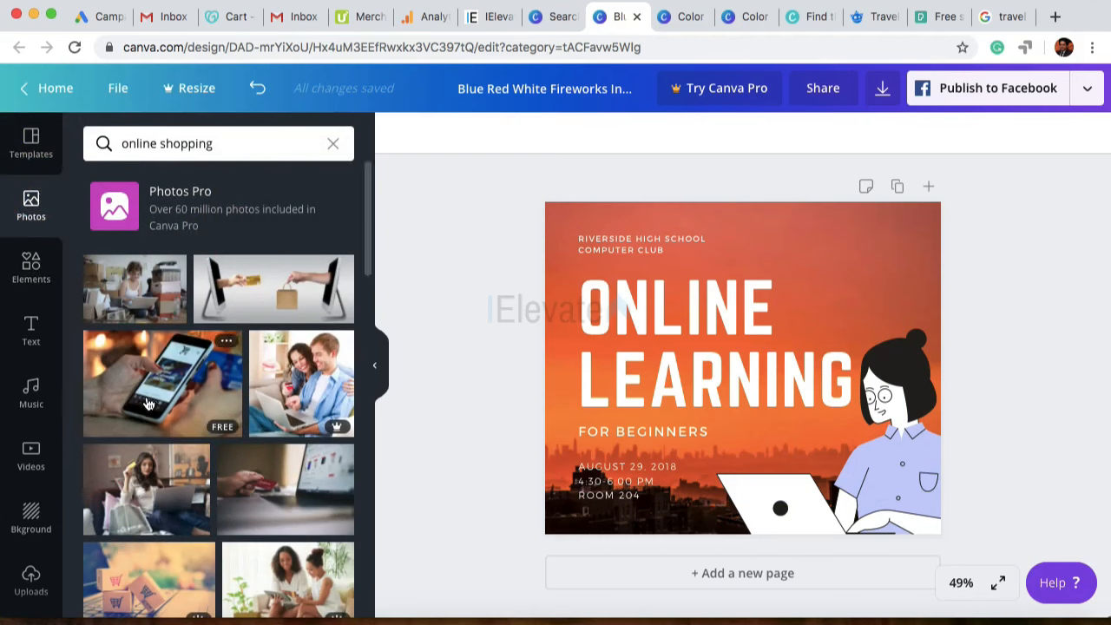
pyautogui.doubleClick(173, 144)
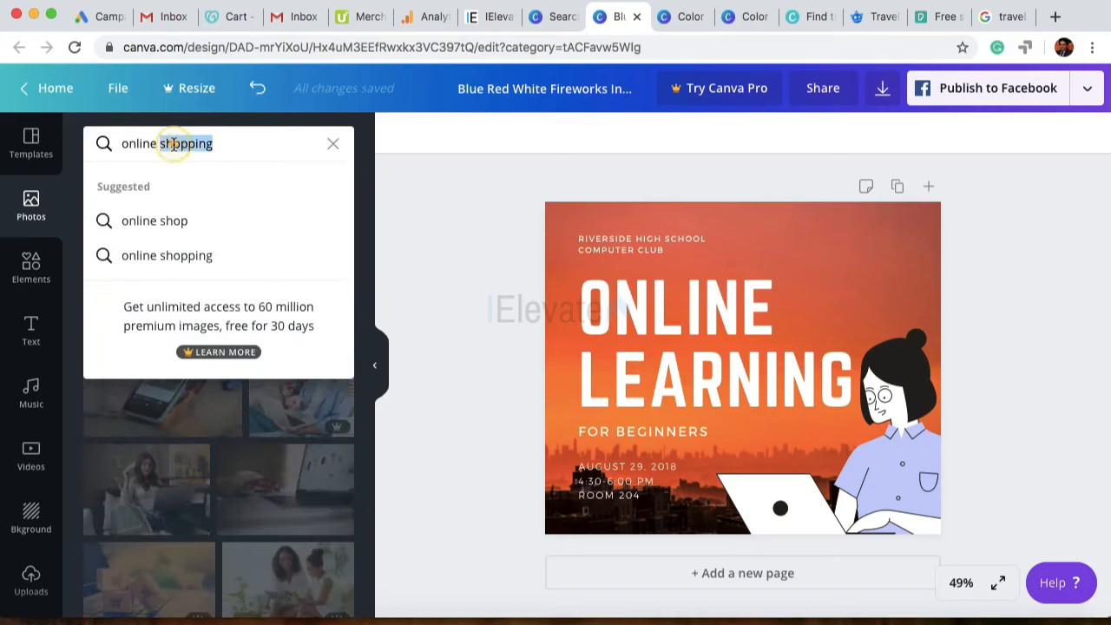
pyautogui.tripleClick(173, 144)
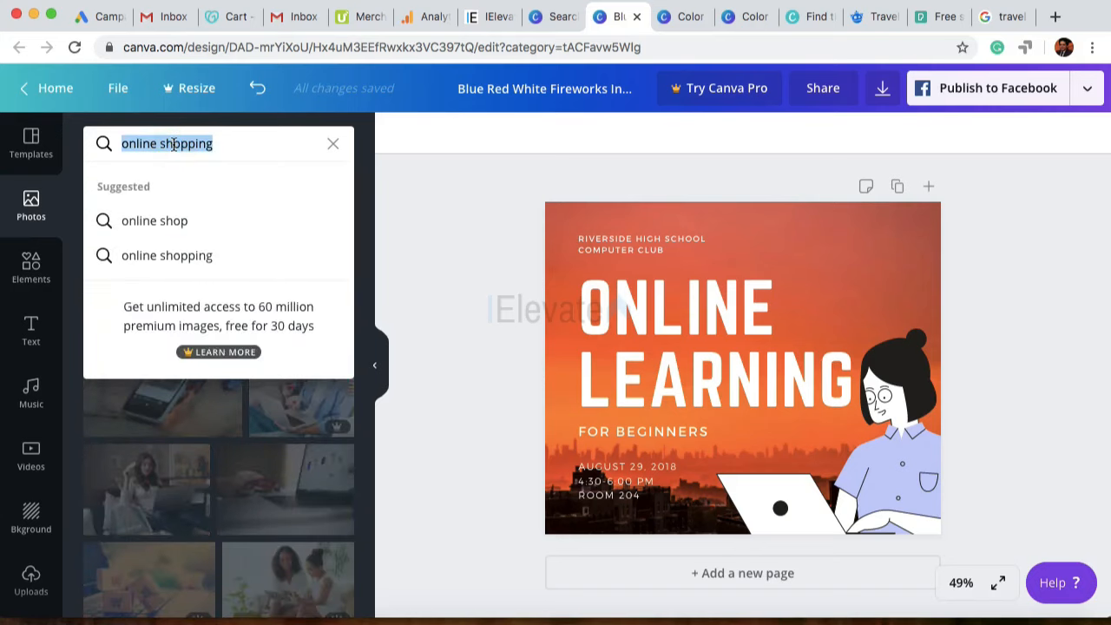
pyautogui.write('lear')
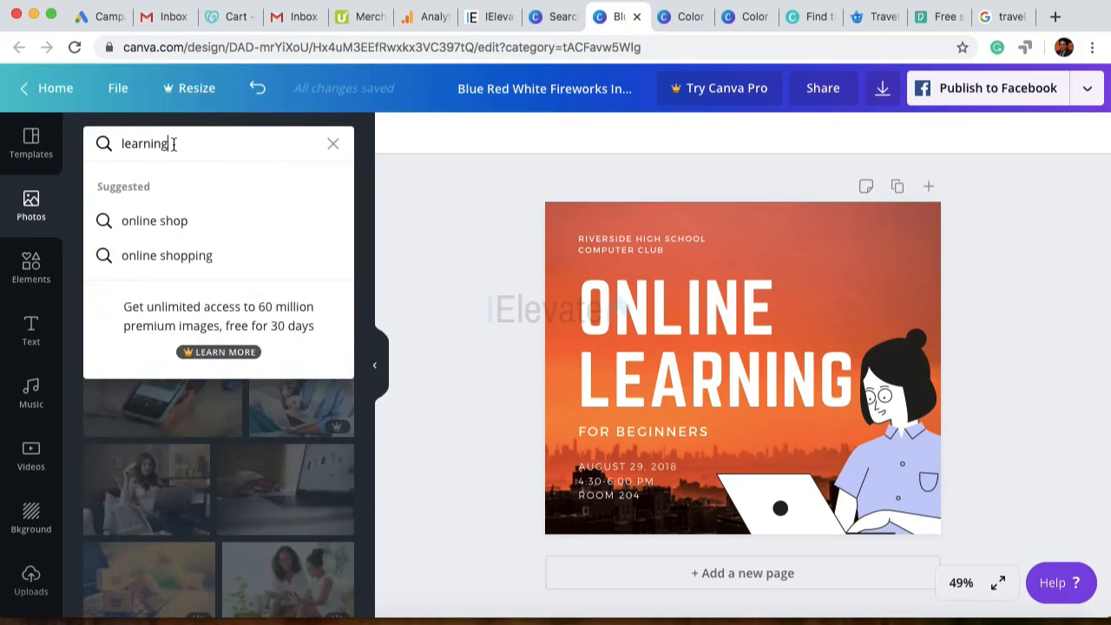
pyautogui.write('ning')
pyautogui.press('Return')
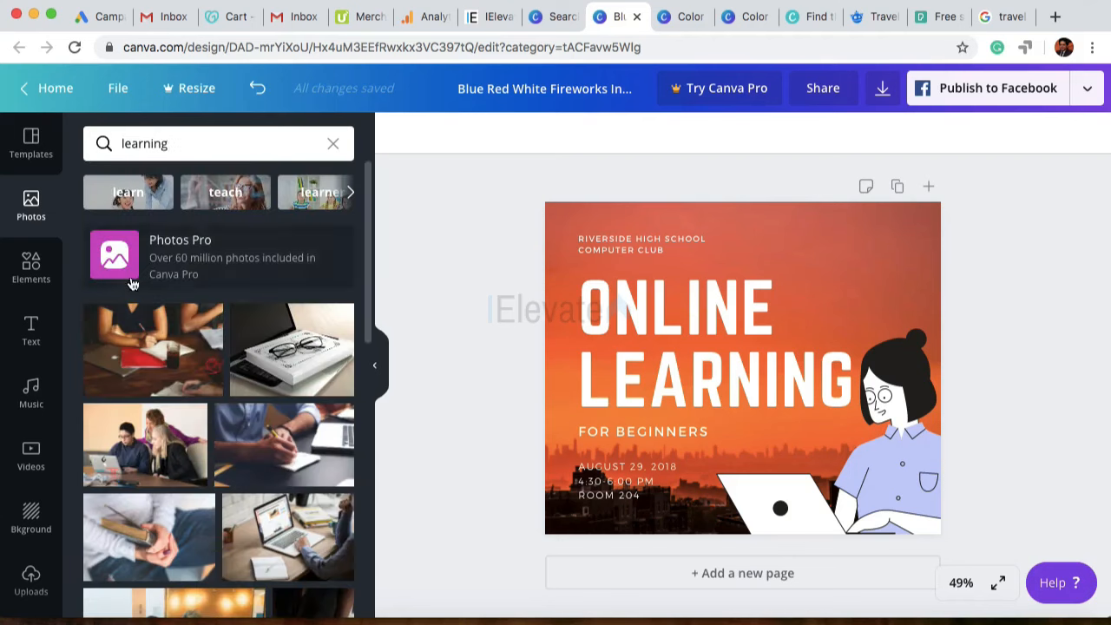
# Step: Choose the free photo of the woman with orange headphones at a laptop and set it as the page background
pyautogui.scroll(-3, 159, 533)
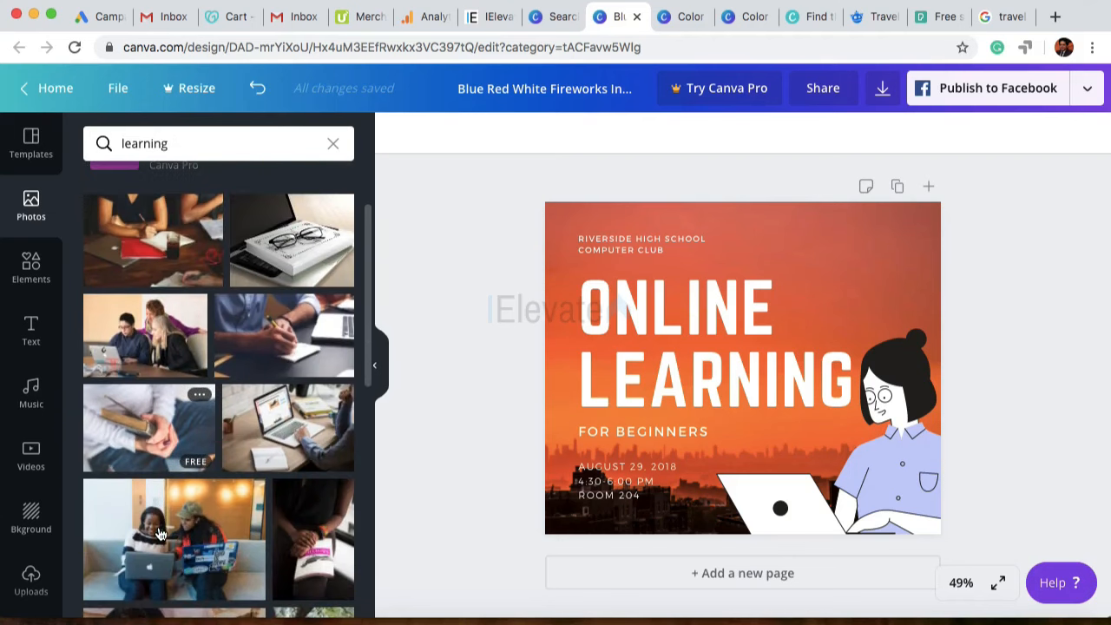
pyautogui.scroll(-7, 158, 533)
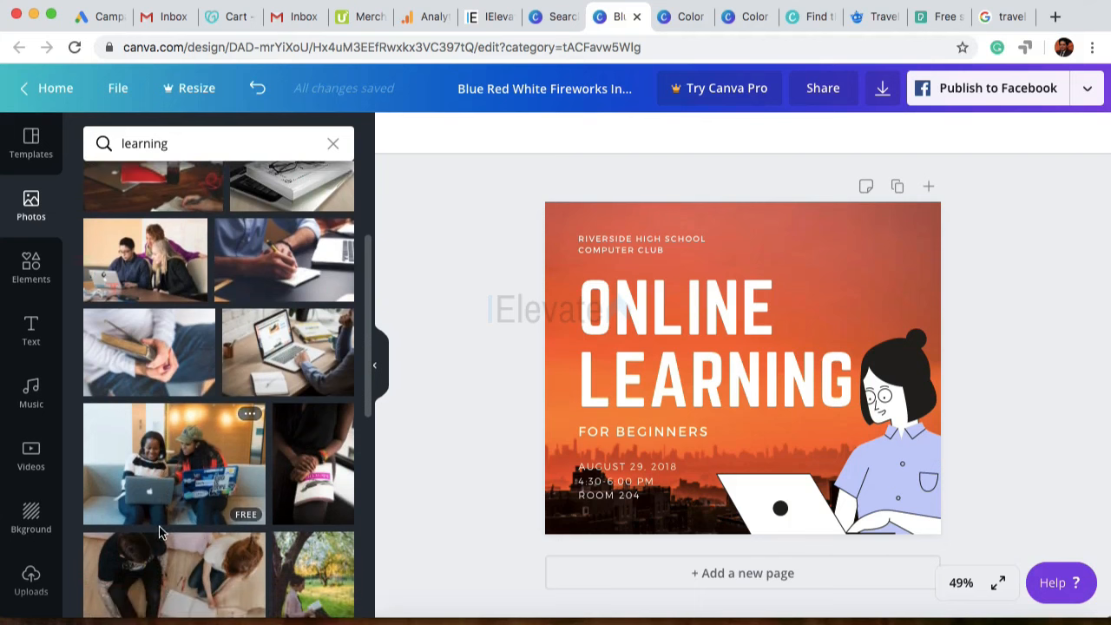
pyautogui.scroll(-8, 159, 533)
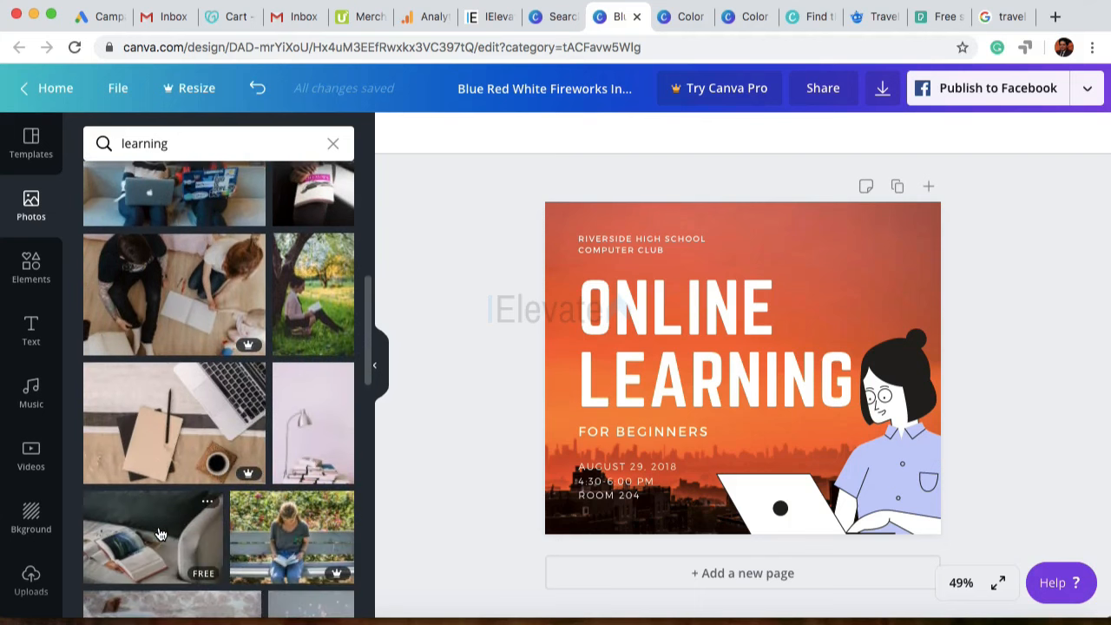
pyautogui.scroll(-6, 158, 534)
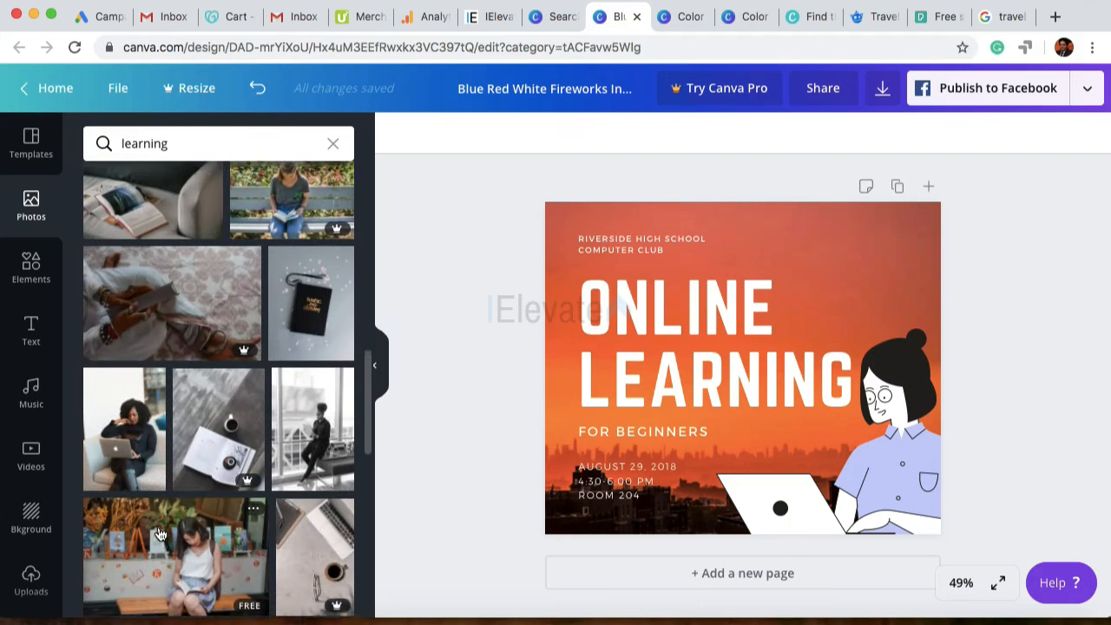
pyautogui.scroll(-4, 160, 534)
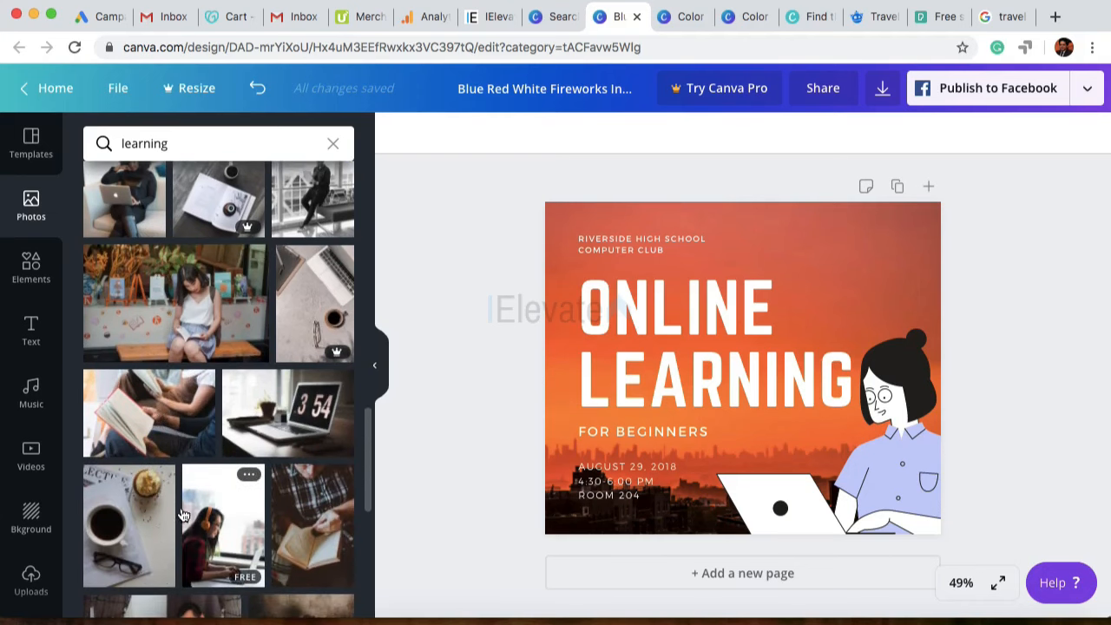
pyautogui.scroll(-3, 183, 516)
pyautogui.moveTo(223, 418); pyautogui.dragTo(792, 213)
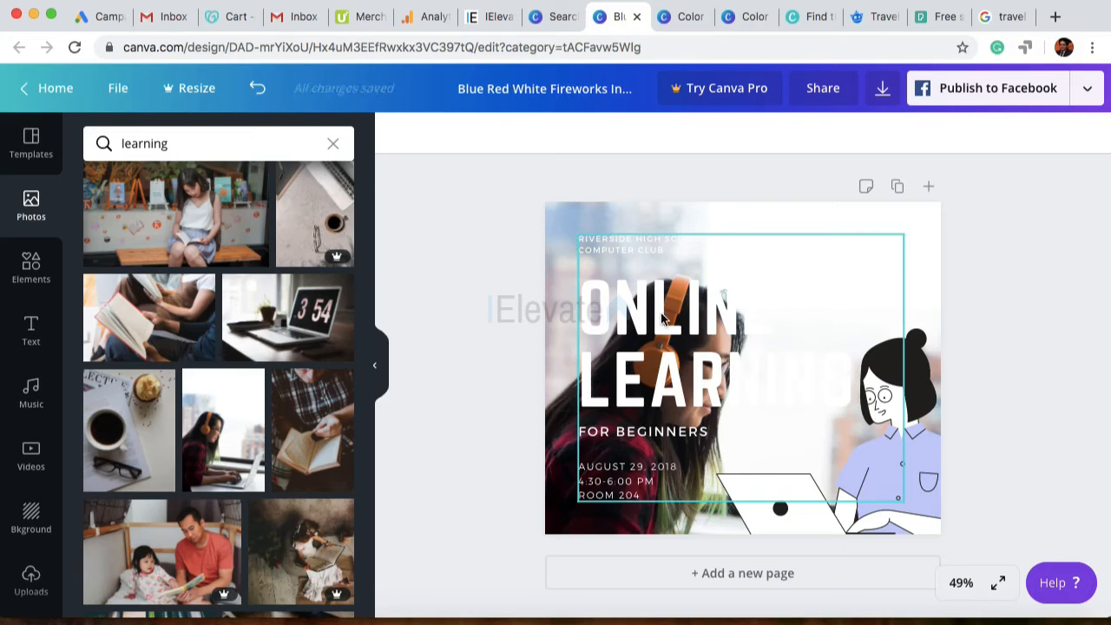
# Step: Delete the illustration of the woman at a laptop from the design
pyautogui.click(894, 383)
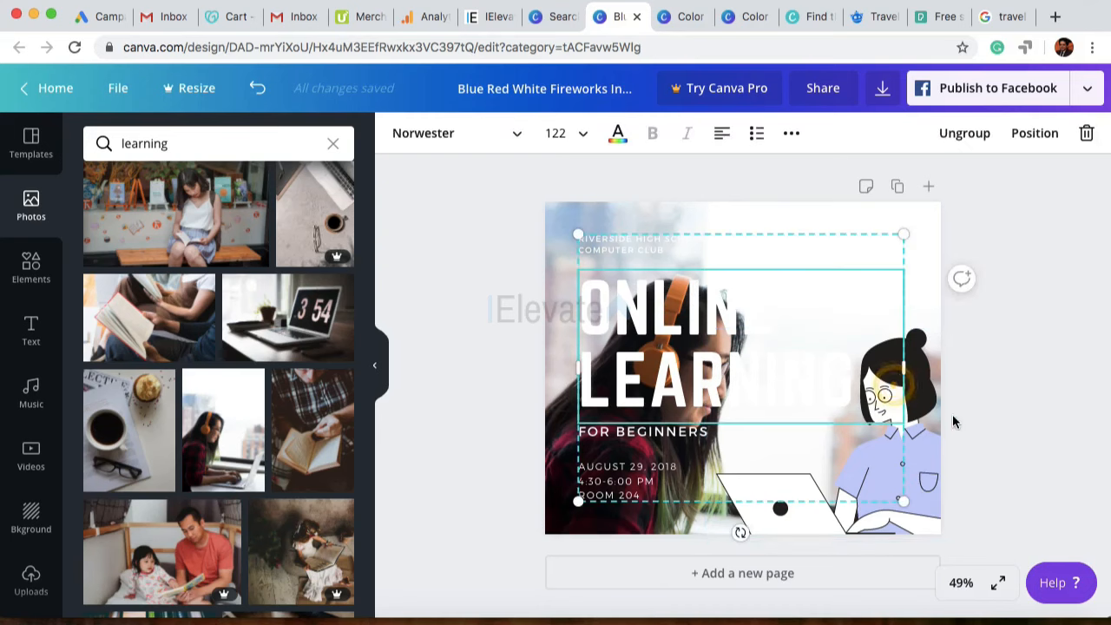
pyautogui.click(937, 420)
pyautogui.click(938, 415)
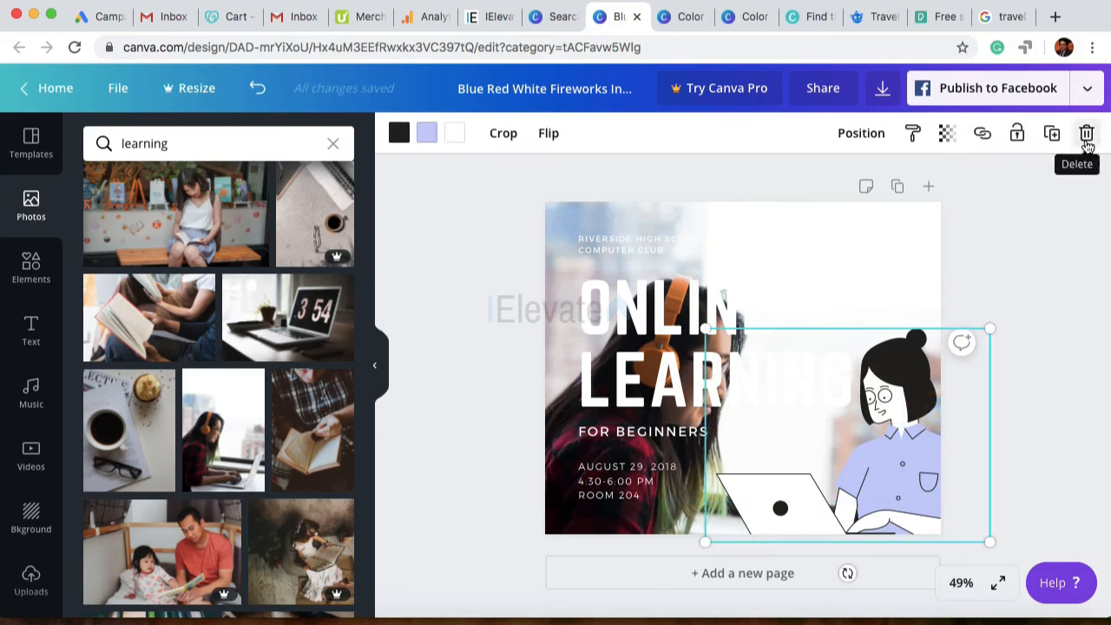
pyautogui.click(1087, 134)
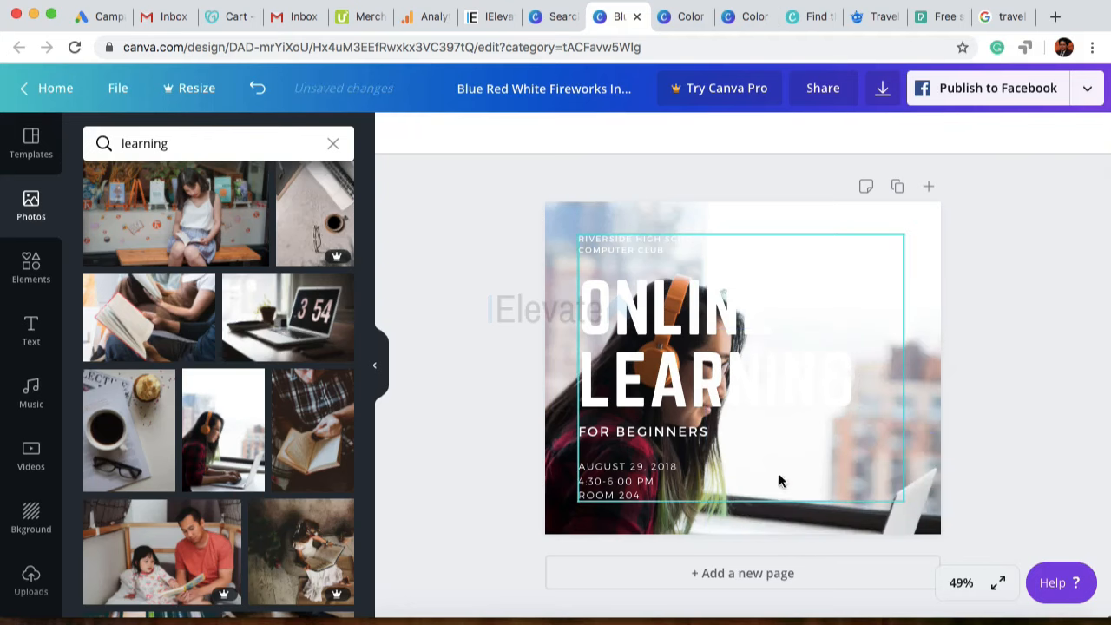
# Step: Shrink the text group to a 91.2 heading size and move it over the bright upper-right area of the photo
pyautogui.click(650, 442)
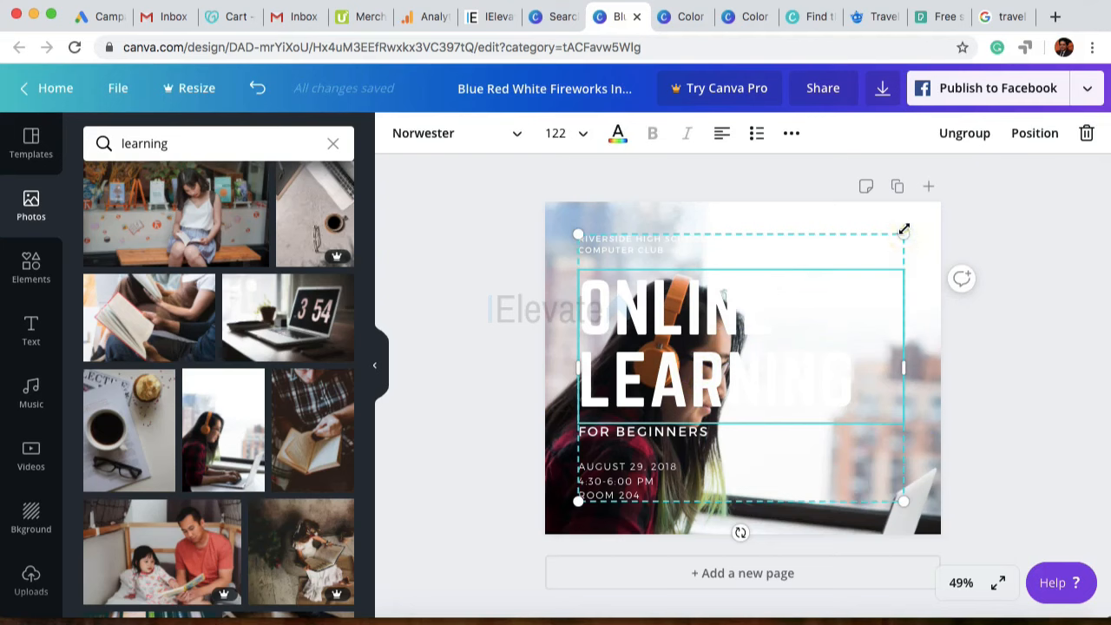
pyautogui.moveTo(904, 229); pyautogui.dragTo(823, 301)
pyautogui.click(1097, 349)
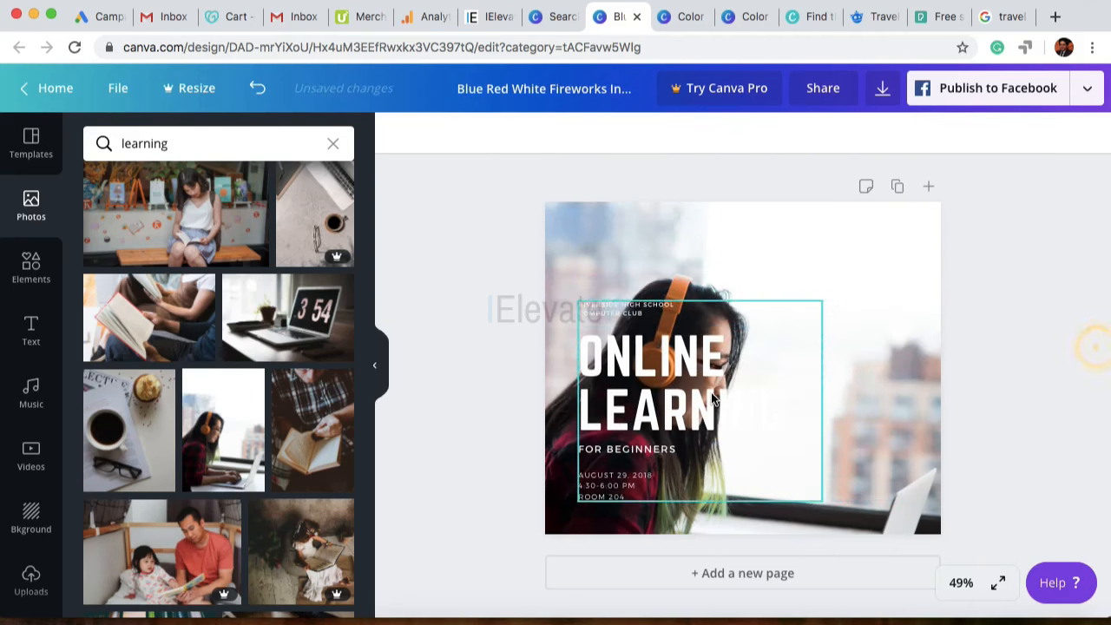
pyautogui.moveTo(712, 398); pyautogui.dragTo(829, 311)
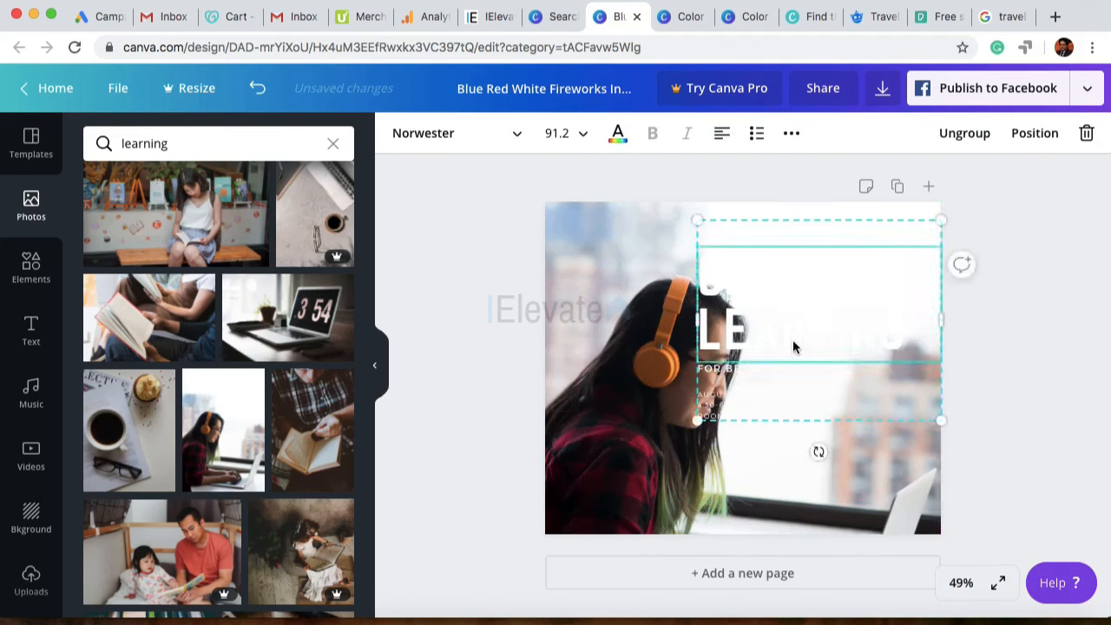
# Step: Look over the fonts offered for the ONLINE LEARNING heading
pyautogui.doubleClick(813, 332)
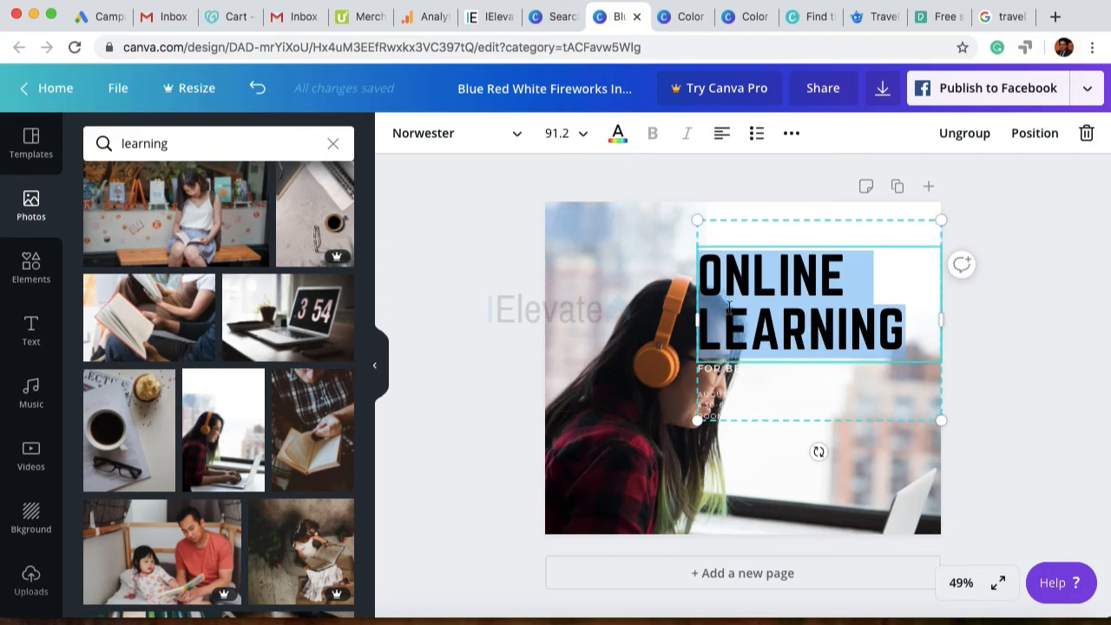
pyautogui.click(598, 273)
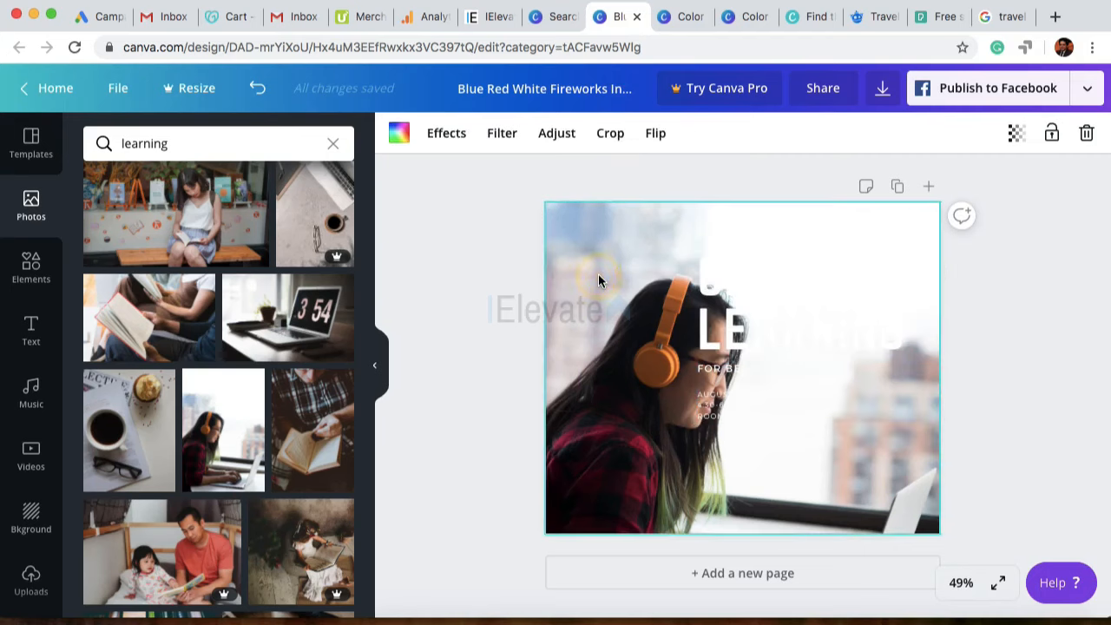
pyautogui.click(717, 296)
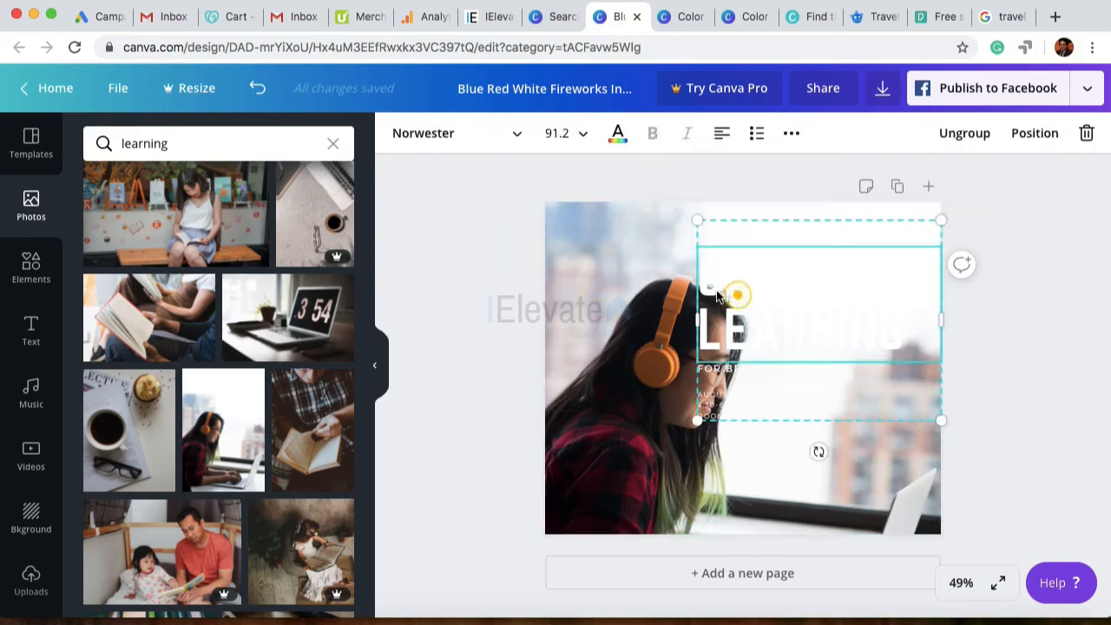
pyautogui.click(518, 136)
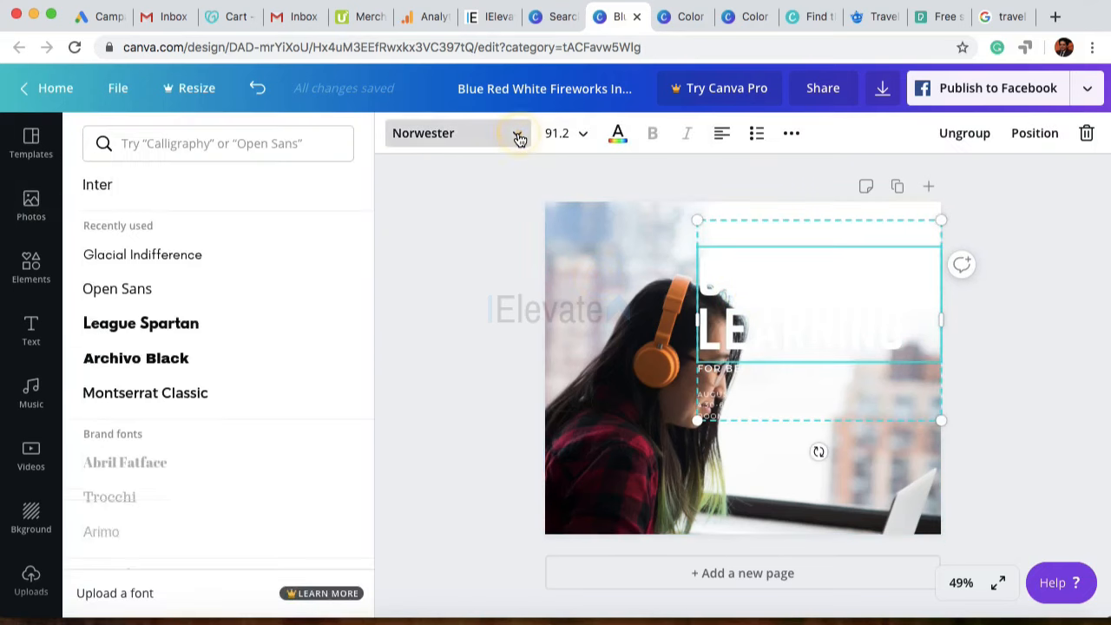
pyautogui.click(518, 136)
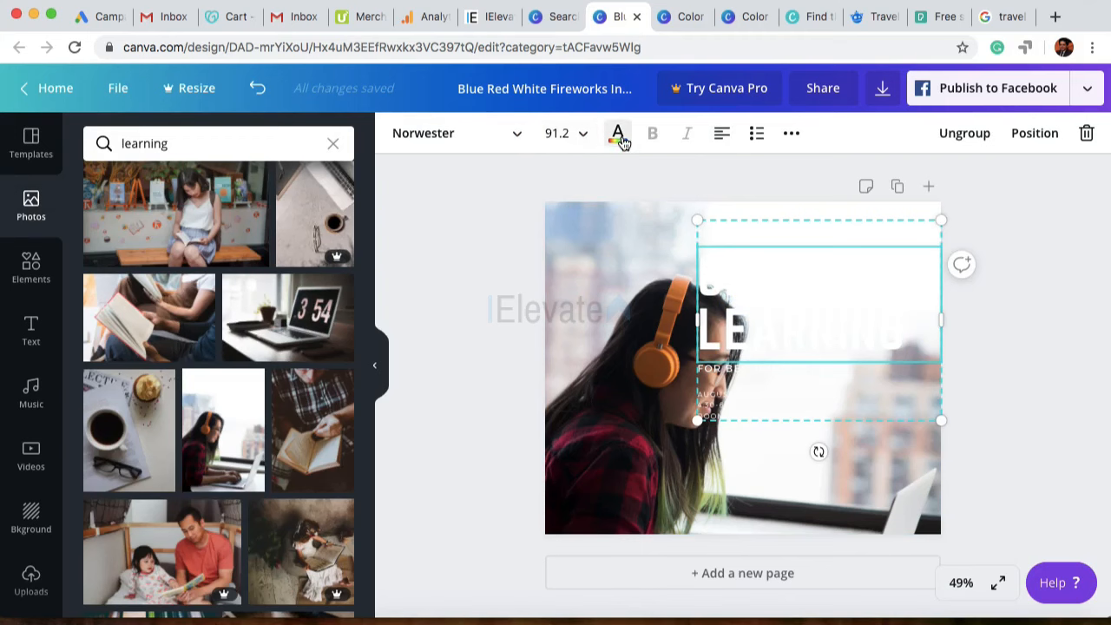
pyautogui.click(618, 137)
pyautogui.click(620, 140)
pyautogui.click(608, 301)
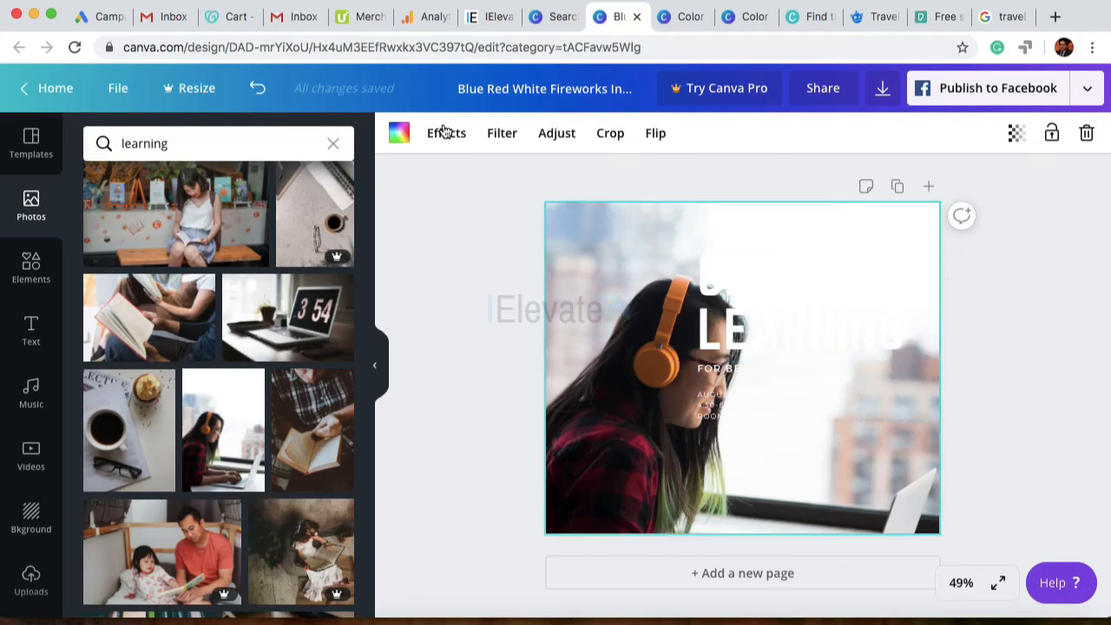
# Step: Recolour the ONLINE LEARNING heading with the near-black shade from the photo colours
pyautogui.click(818, 302)
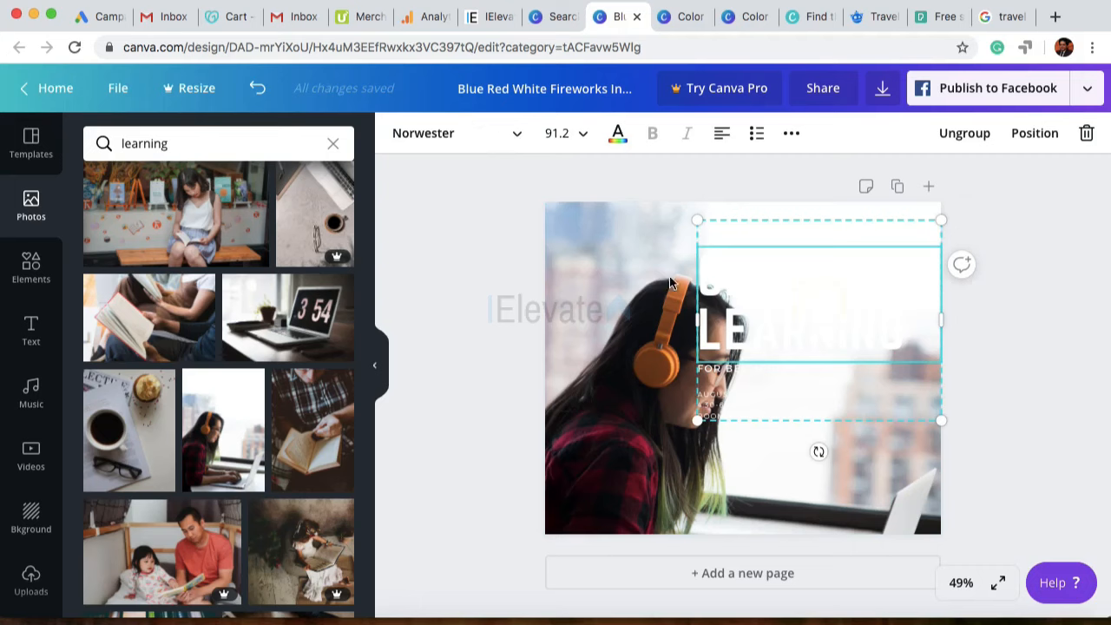
pyautogui.doubleClick(831, 302)
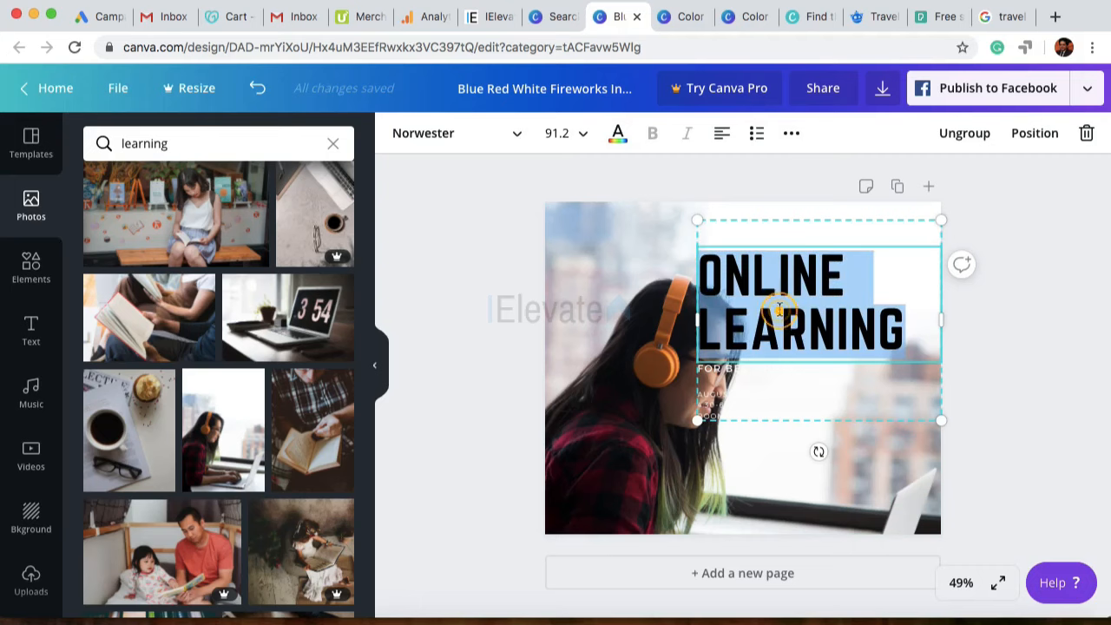
pyautogui.click(618, 132)
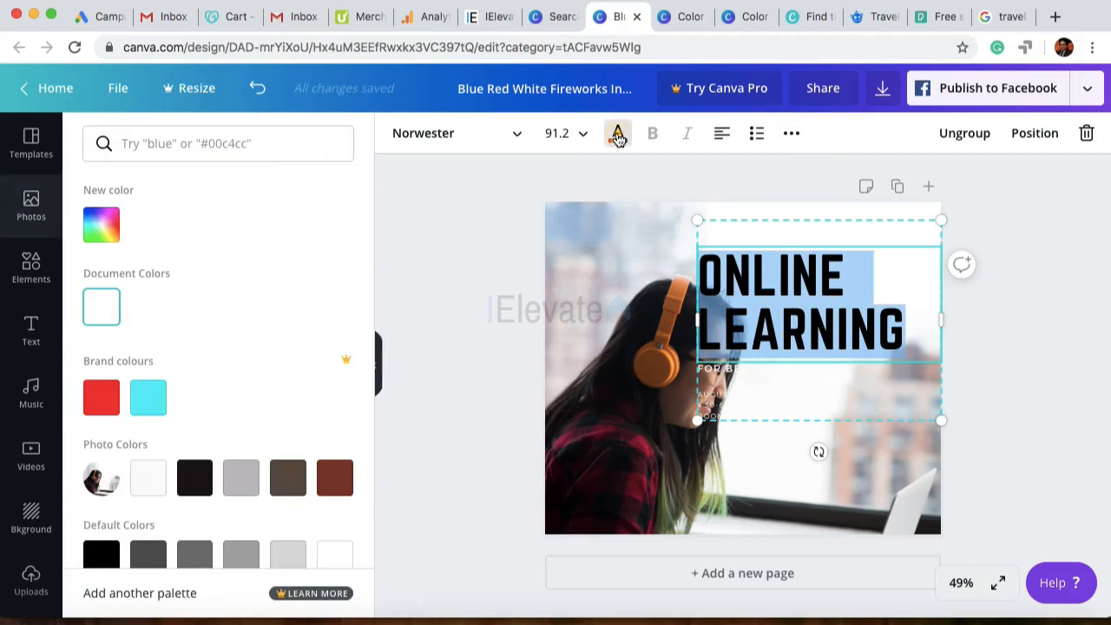
pyautogui.scroll(-2, 122, 347)
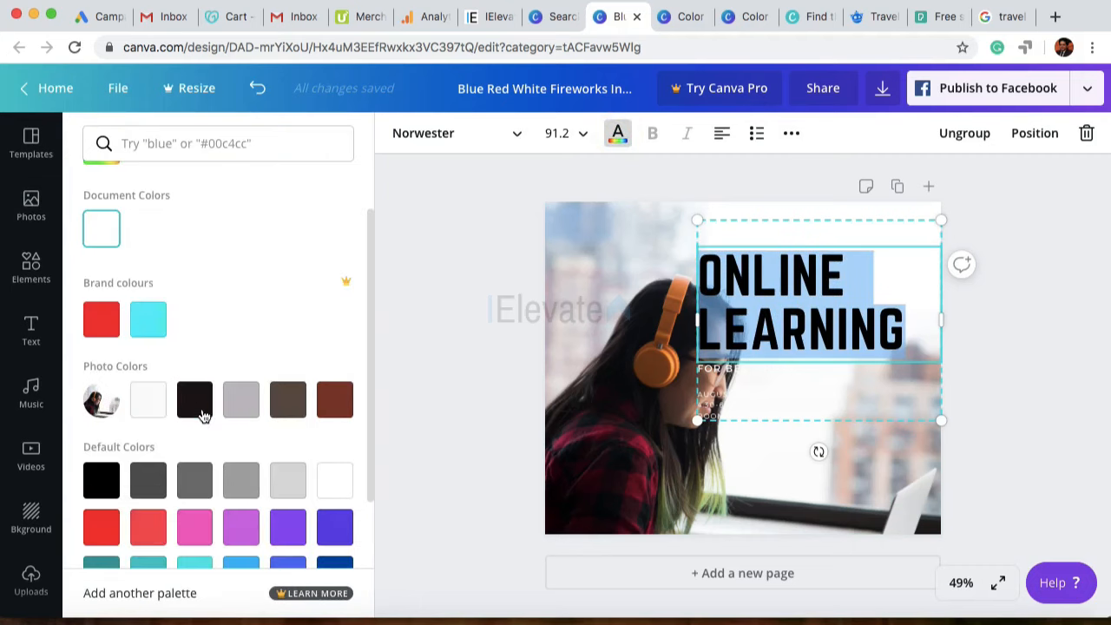
pyautogui.click(196, 403)
pyautogui.click(435, 370)
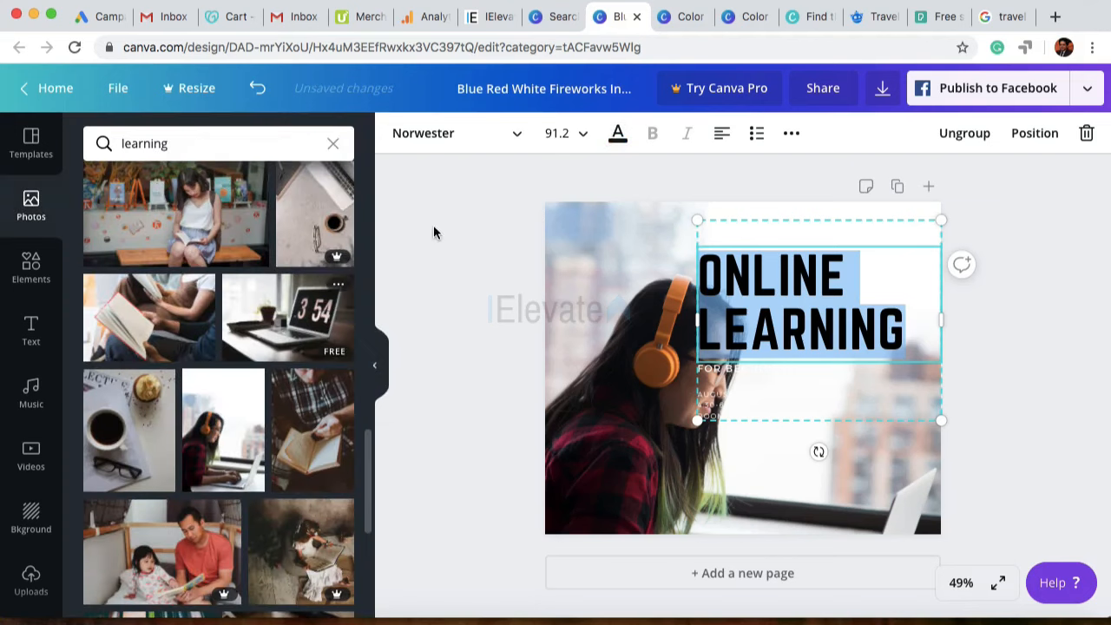
# Step: Adjust the ONLINE LEARNING heading to the custom dark colour #1b090d
pyautogui.click(619, 136)
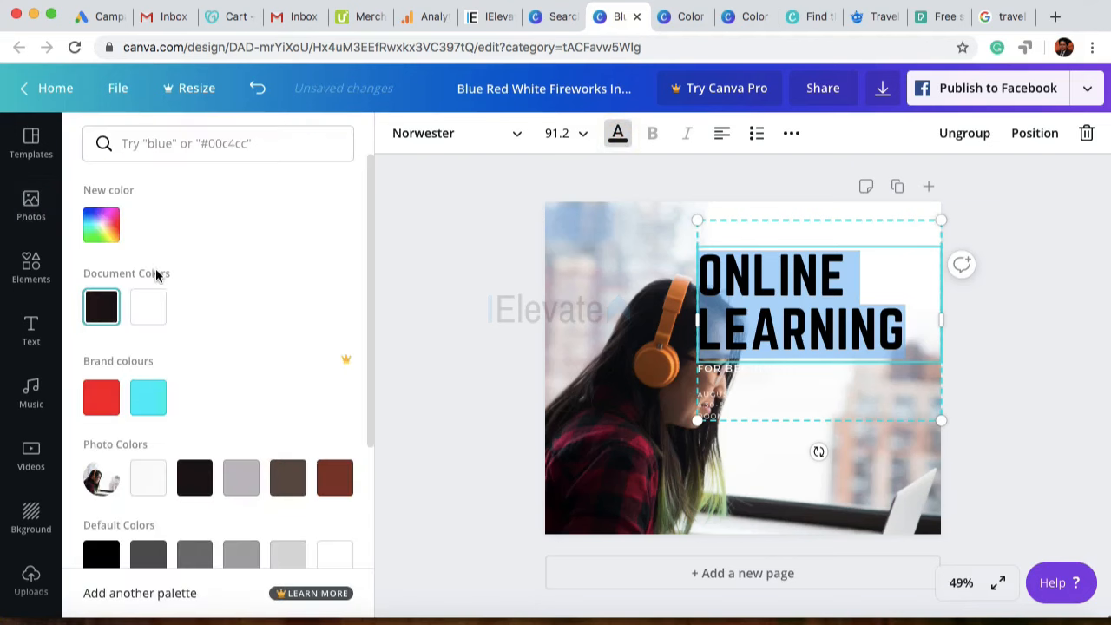
pyautogui.click(103, 234)
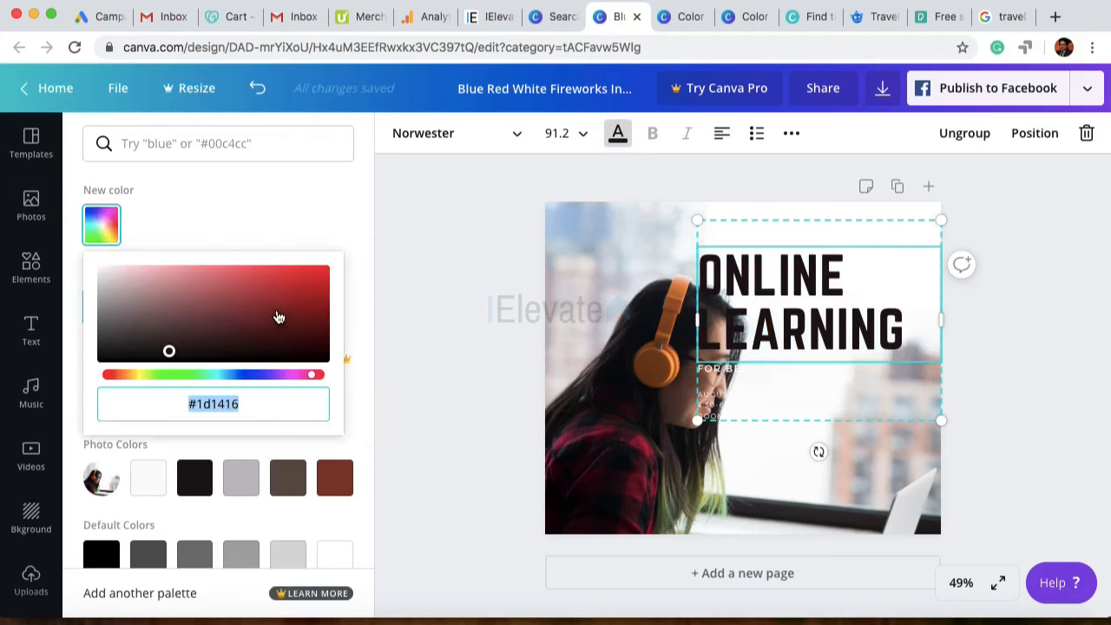
pyautogui.tripleClick(241, 404)
pyautogui.moveTo(169, 354); pyautogui.dragTo(255, 357)
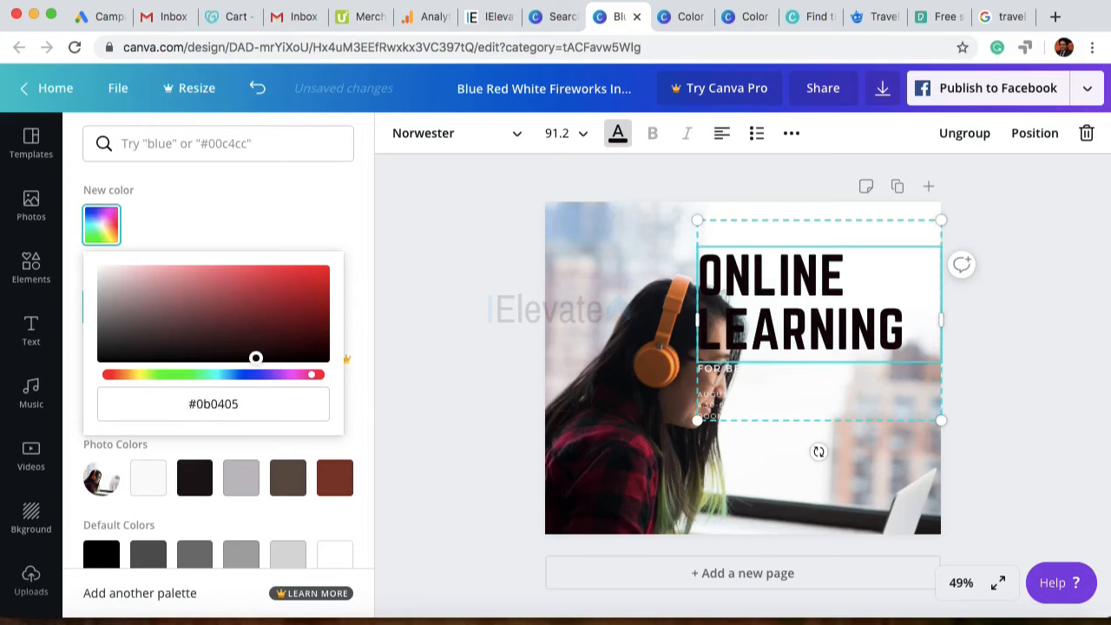
pyautogui.moveTo(255, 358); pyautogui.dragTo(255, 352)
pyautogui.click(206, 405)
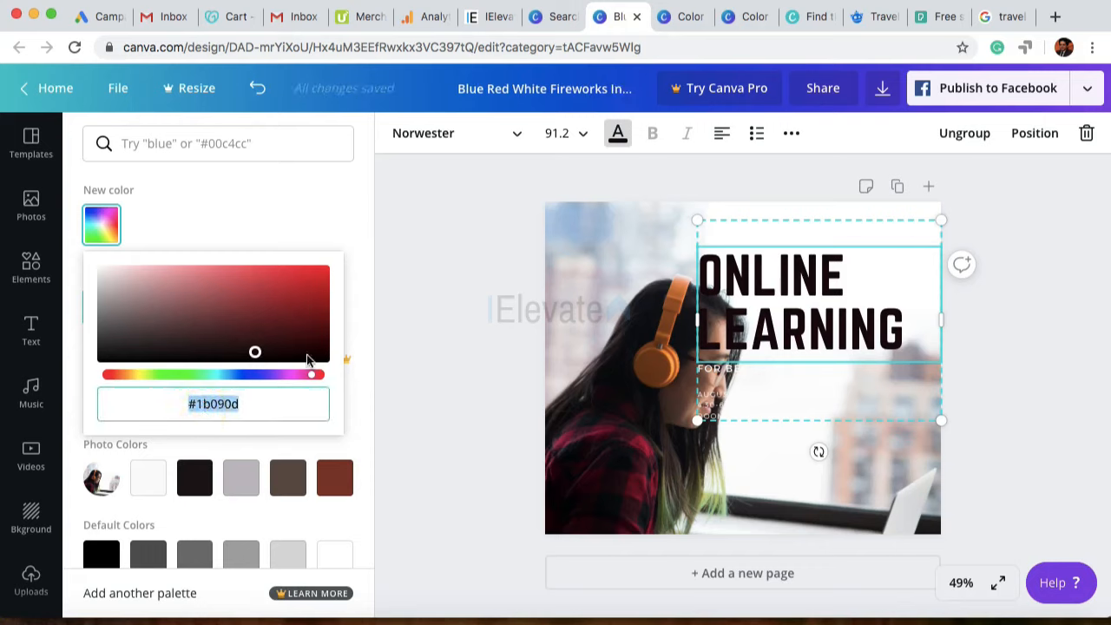
pyautogui.click(273, 208)
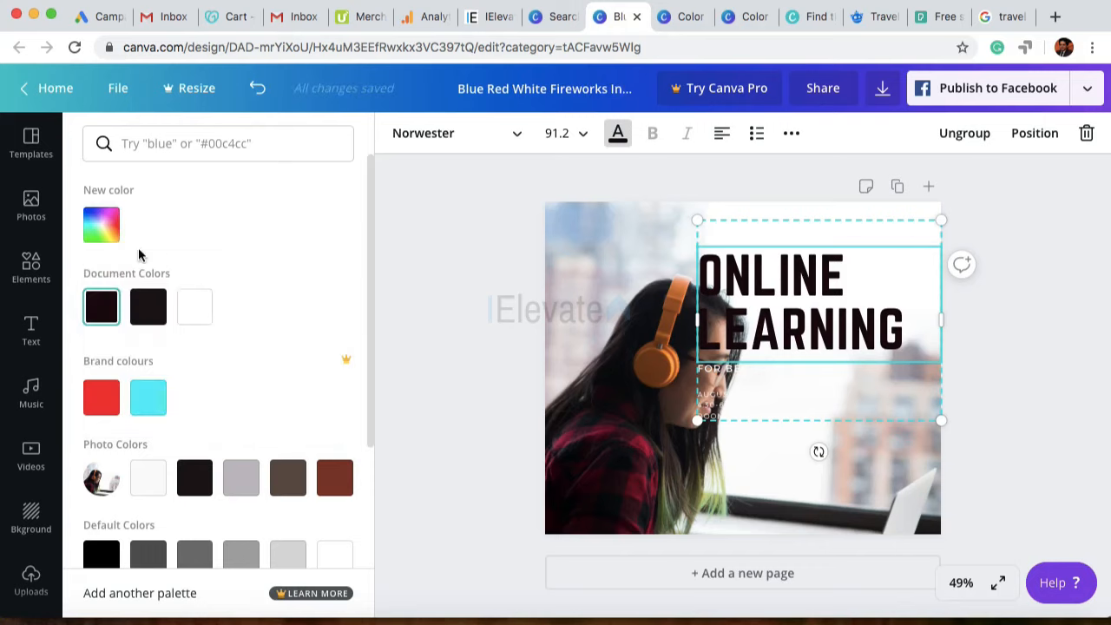
# Step: Recolour the date, time and room lines with the heading's dark document colour
pyautogui.scroll(-1, 272, 235)
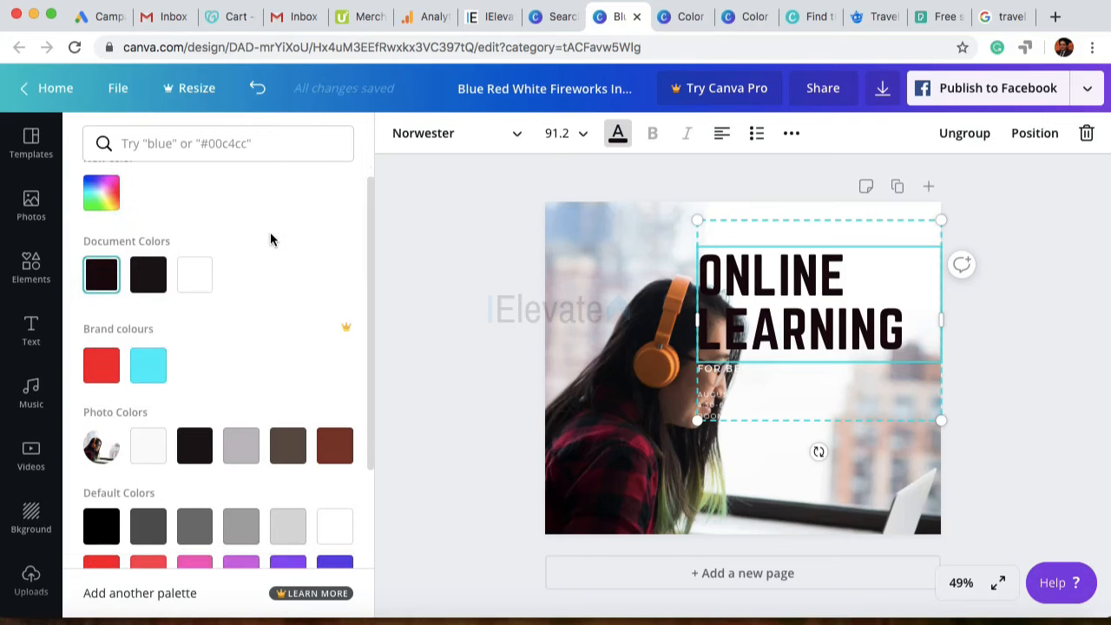
pyautogui.click(810, 387)
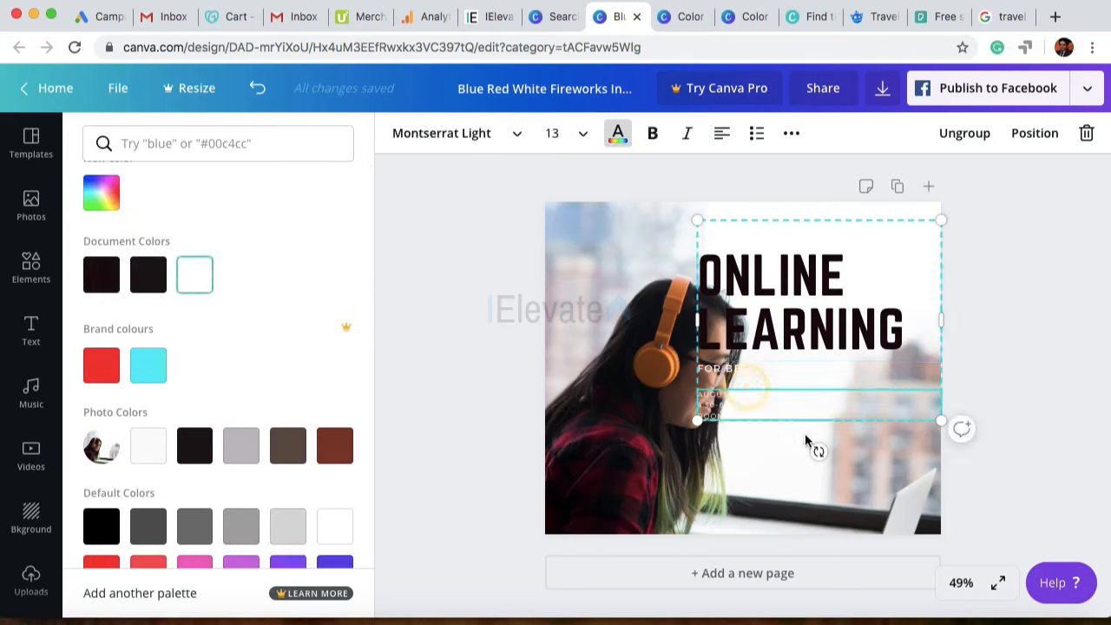
pyautogui.tripleClick(781, 406)
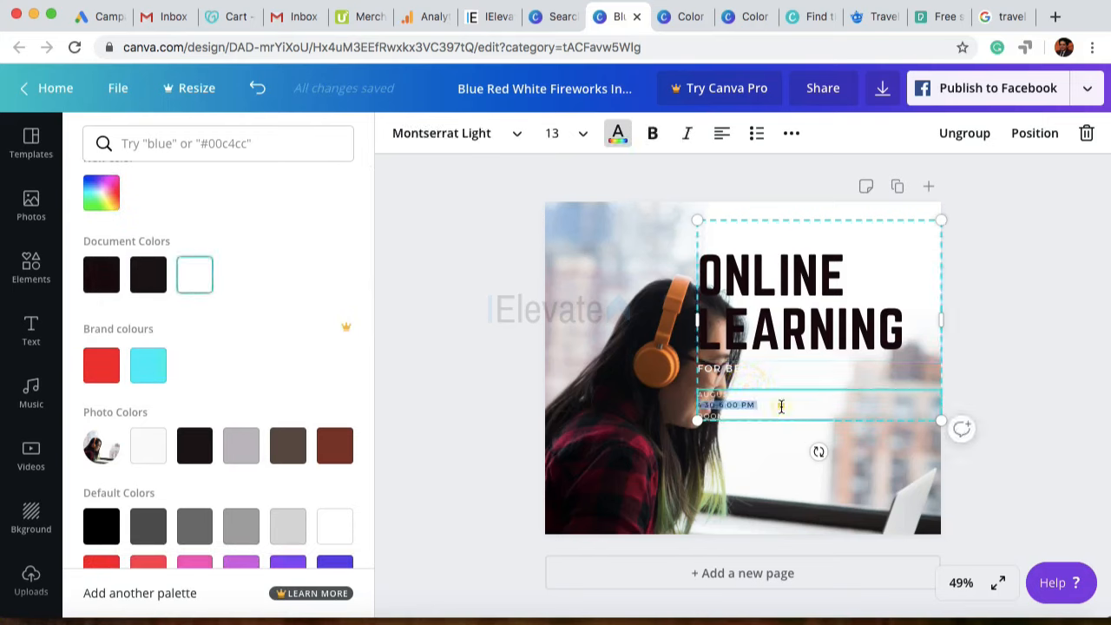
pyautogui.click(430, 271)
pyautogui.click(781, 400)
pyautogui.click(1065, 360)
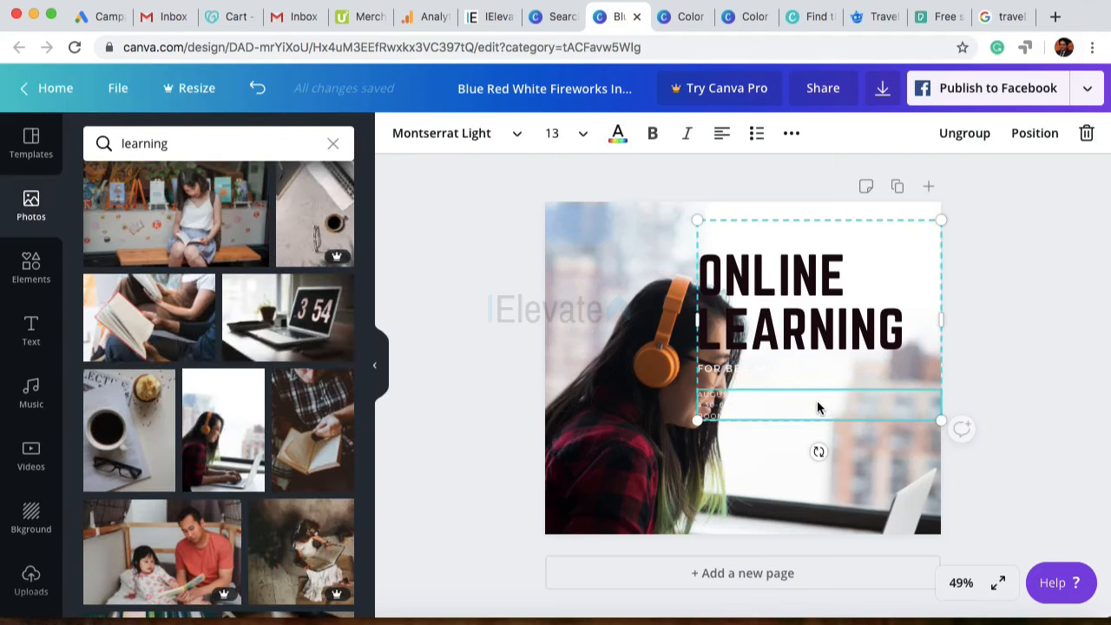
pyautogui.click(617, 133)
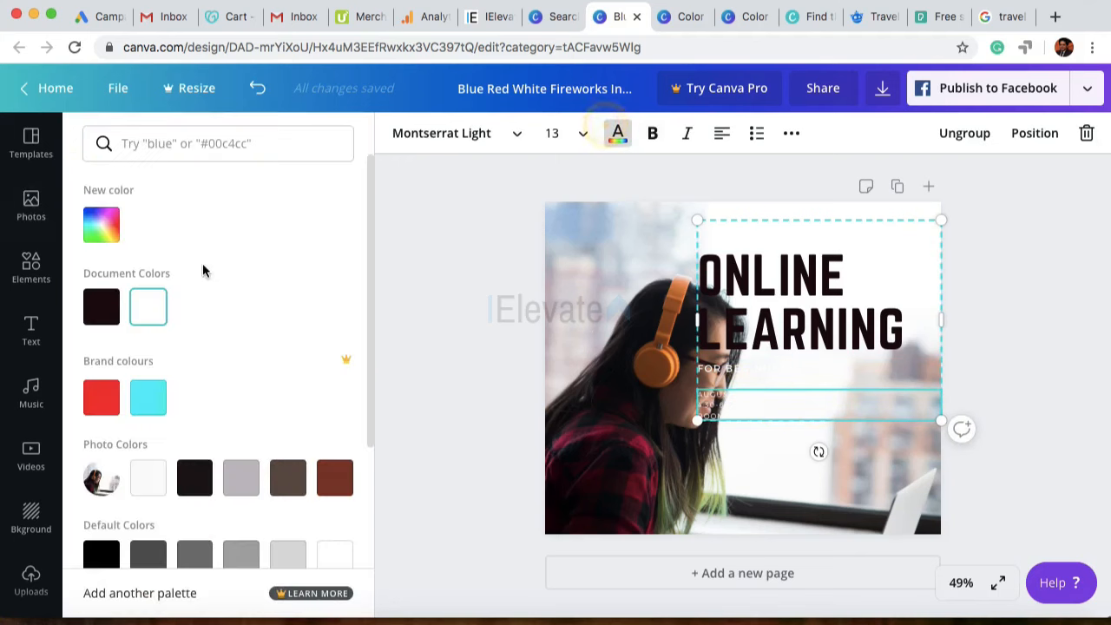
pyautogui.click(101, 307)
pyautogui.click(388, 375)
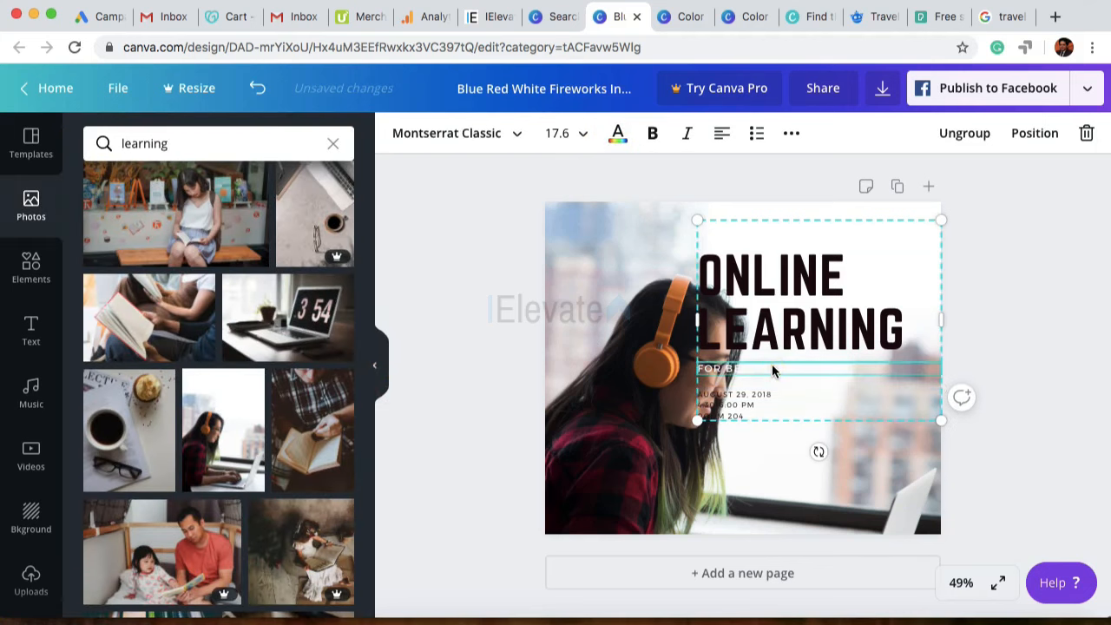
# Step: Recolour the FOR BEGINNERS subtitle with the same dark document colour as the heading
pyautogui.tripleClick(772, 368)
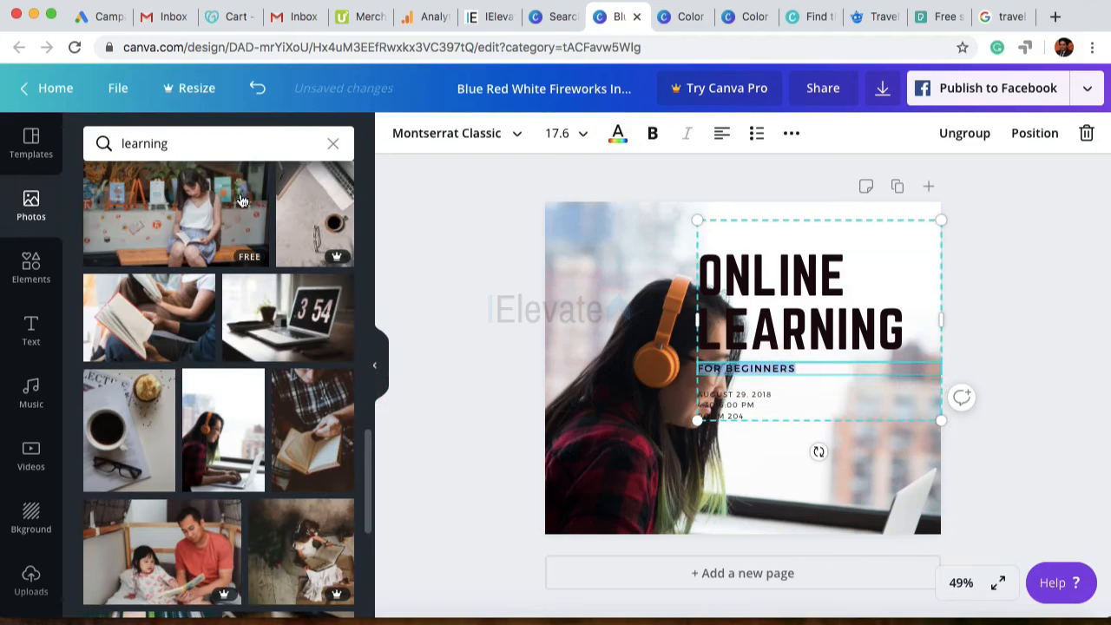
pyautogui.click(617, 133)
pyautogui.click(101, 307)
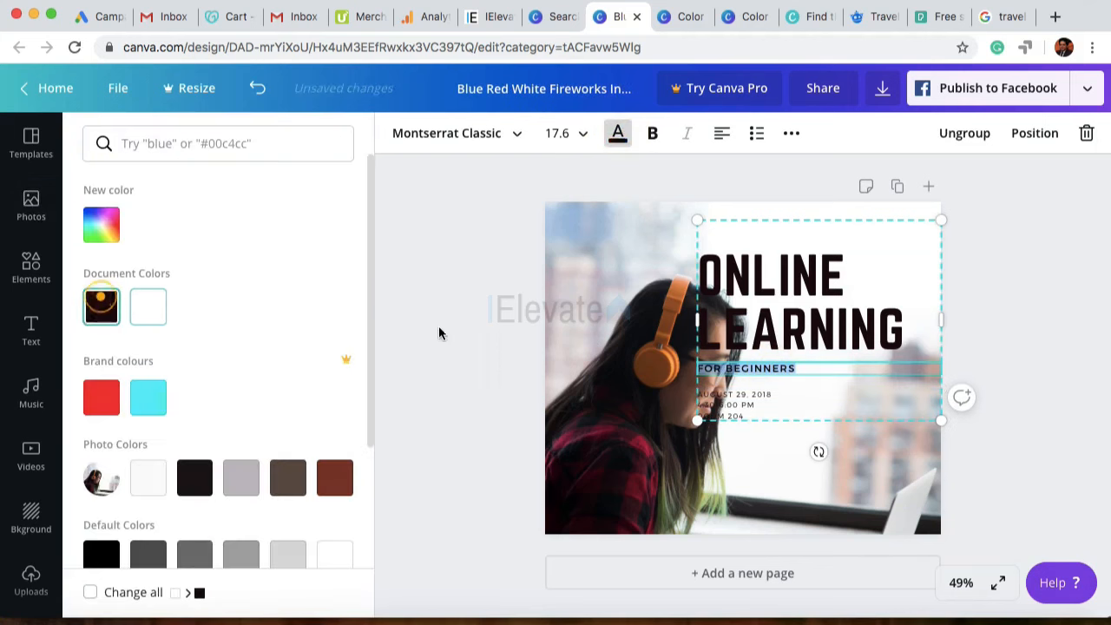
pyautogui.click(484, 334)
# Step: Apply the dark document colour to the COMPUTER CLUB line above the heading
pyautogui.click(882, 298)
pyautogui.doubleClick(909, 232)
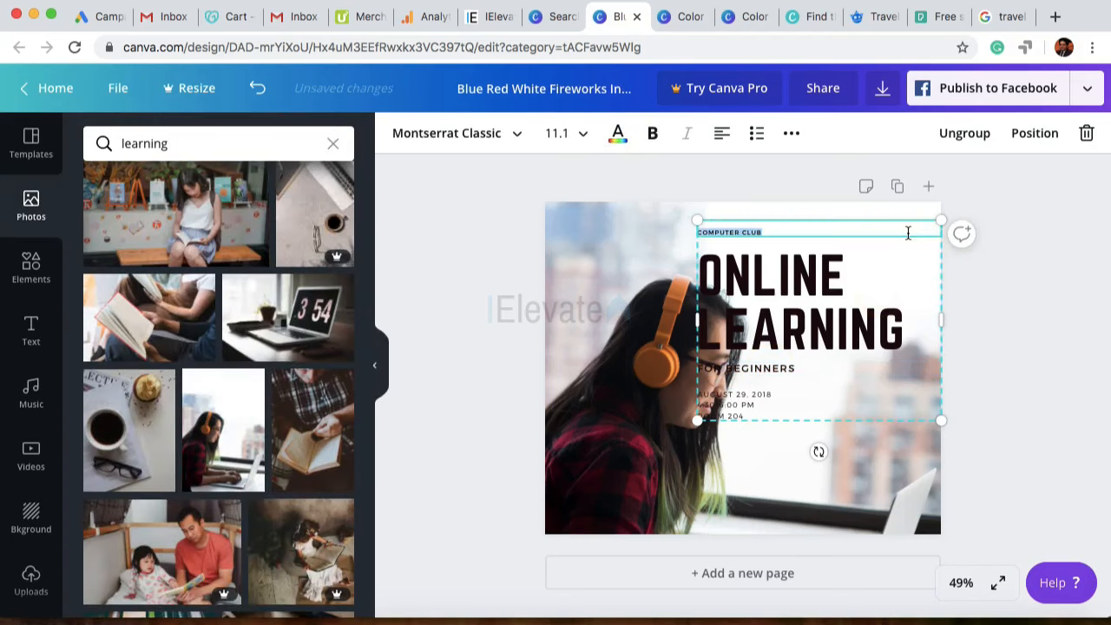
pyautogui.click(619, 134)
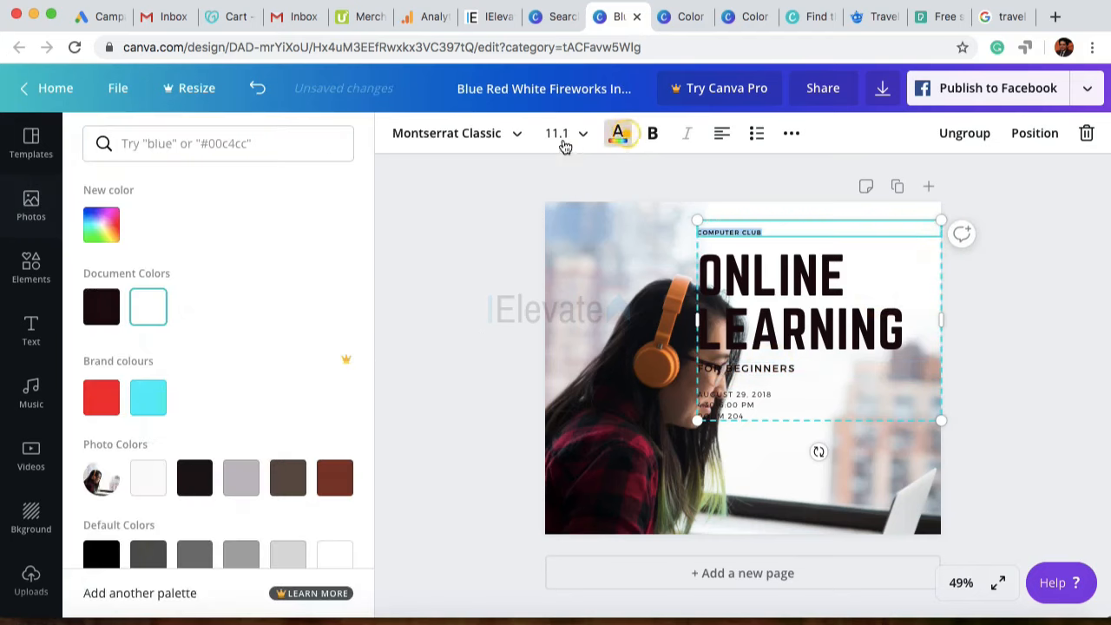
pyautogui.click(102, 306)
pyautogui.click(430, 282)
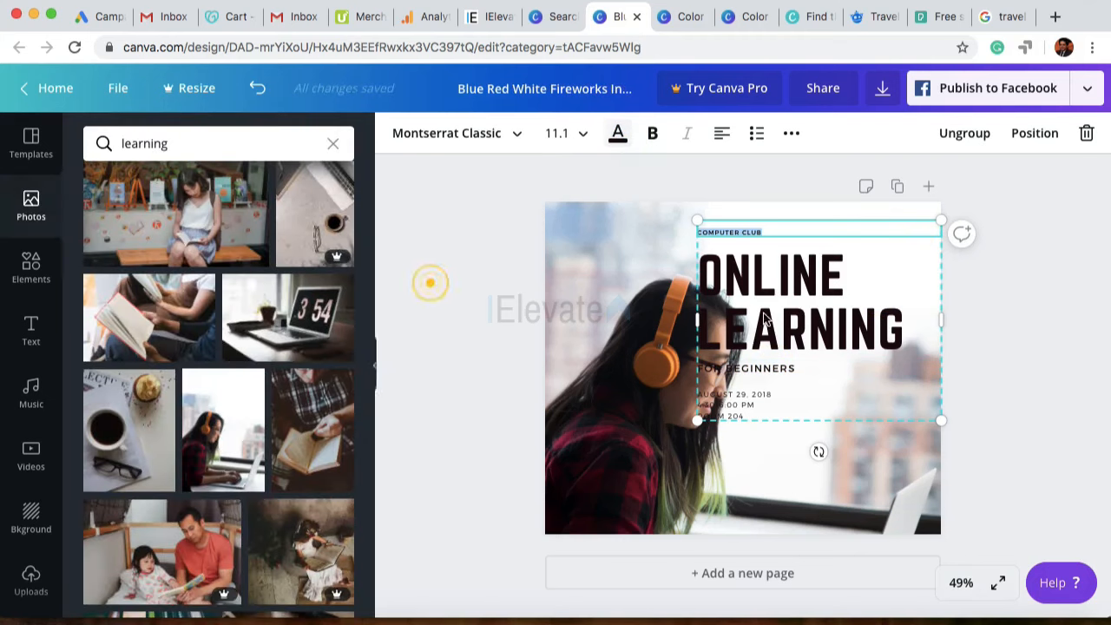
# Step: Scale the whole text group down so that the heading is 80.6 in size
pyautogui.click(763, 320)
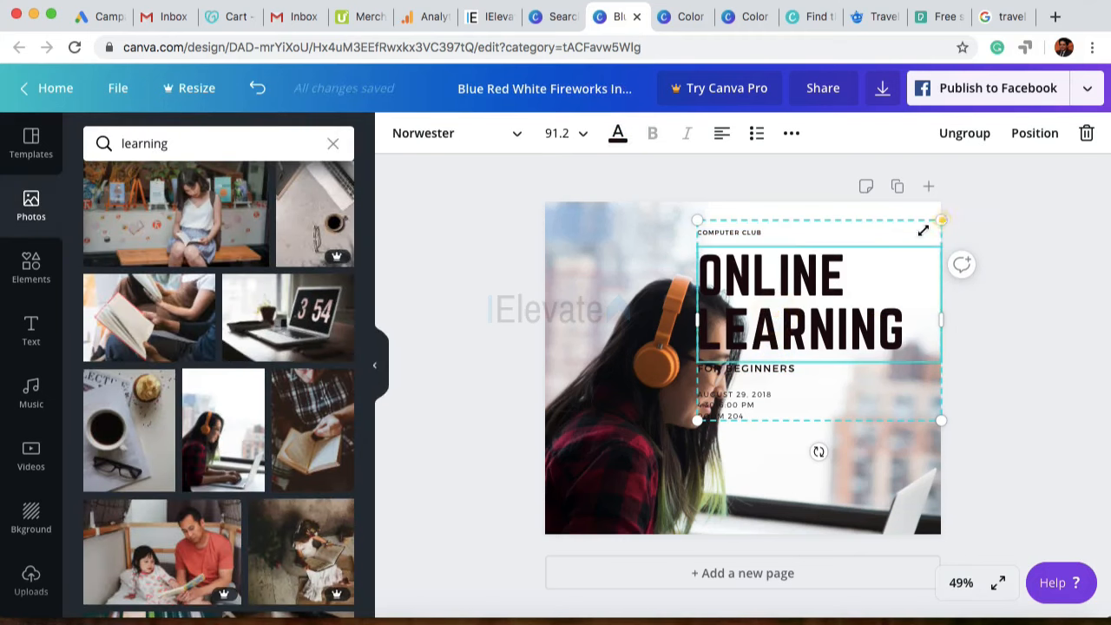
pyautogui.moveTo(923, 230)
pyautogui.mouseDown()
pyautogui.moveTo(894, 253)
pyautogui.moveTo(920, 227)
pyautogui.moveTo(912, 243)
pyautogui.mouseUp()
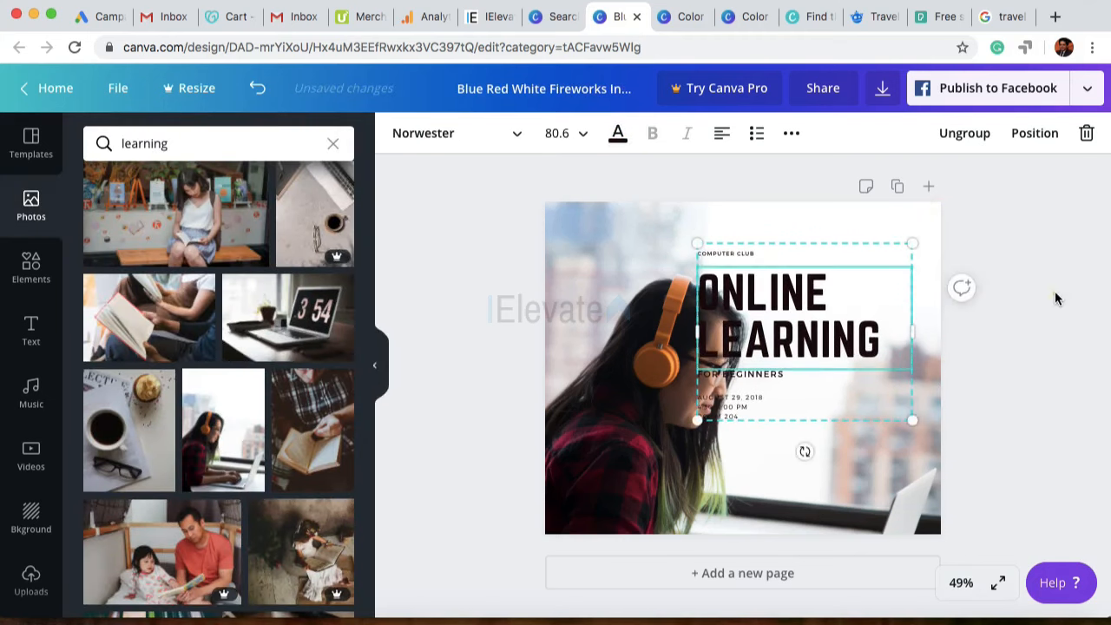
# Step: Move the text group to the upper right beside the woman and shrink it until the heading's font size is 74.1
pyautogui.moveTo(756, 331); pyautogui.dragTo(802, 323)
pyautogui.moveTo(960, 232); pyautogui.dragTo(941, 250)
pyautogui.moveTo(830, 317); pyautogui.dragTo(837, 264)
pyautogui.click(1028, 419)
pyautogui.click(850, 295)
pyautogui.click(1051, 385)
pyautogui.click(859, 417)
pyautogui.click(1027, 303)
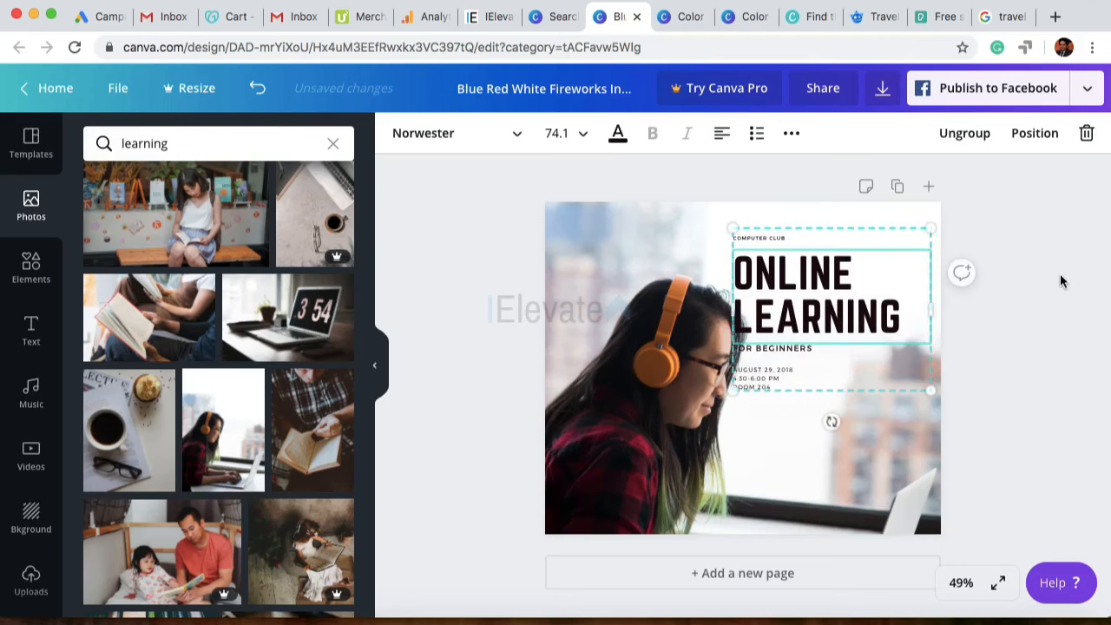
pyautogui.click(1059, 276)
# Step: Shift the background photo upward within its crop frame so more of the laptop shows, and apply the crop
pyautogui.doubleClick(606, 296)
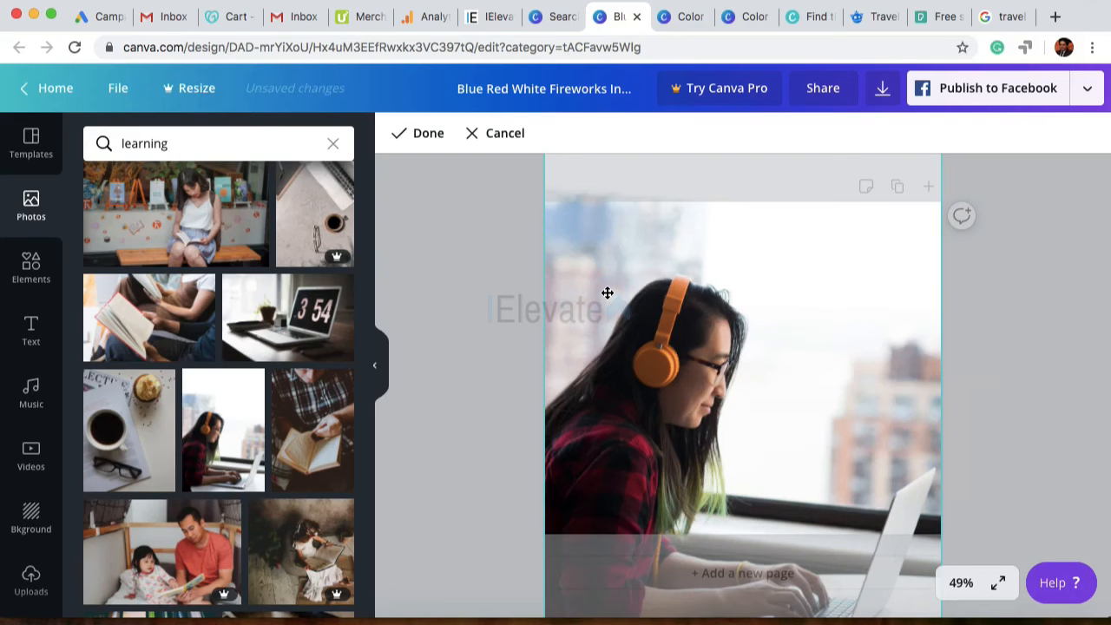
pyautogui.doubleClick(607, 292)
pyautogui.doubleClick(606, 257)
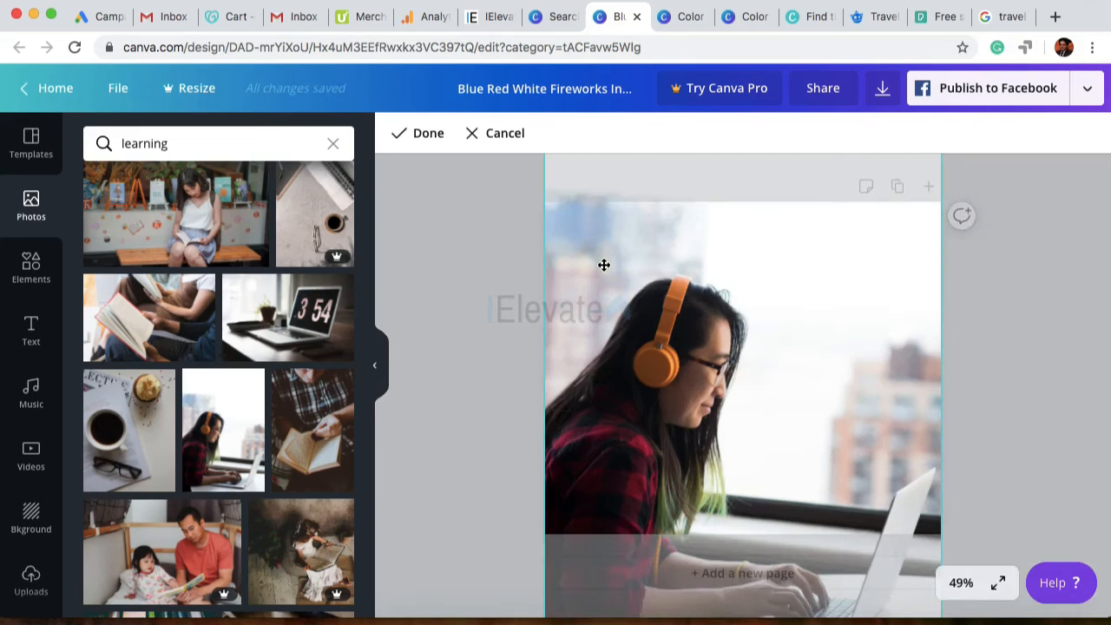
pyautogui.moveTo(604, 265); pyautogui.dragTo(610, 216)
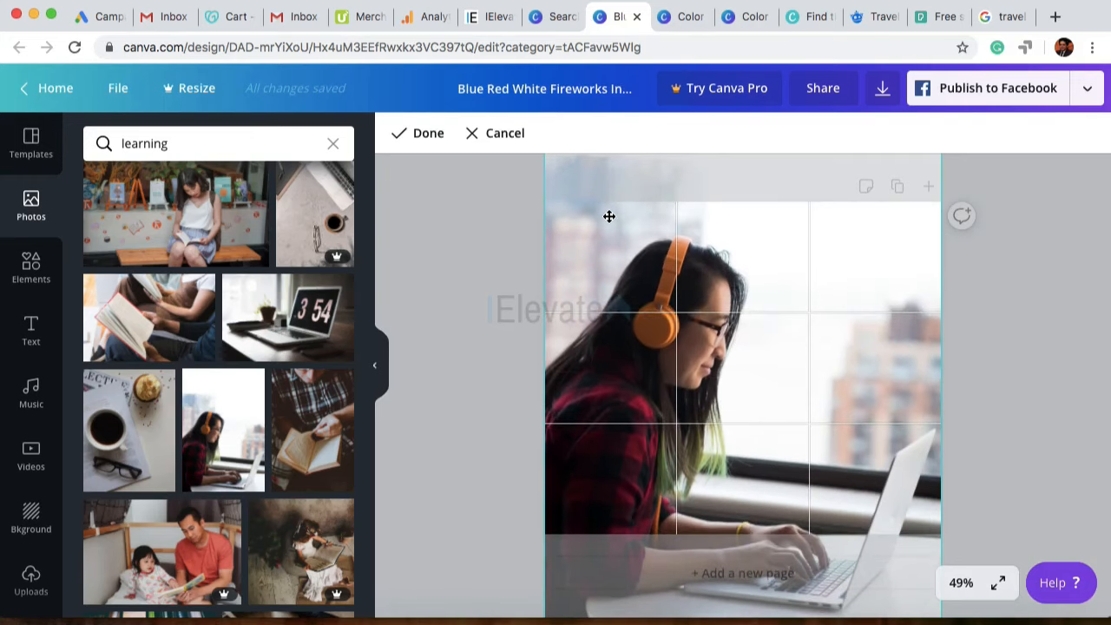
pyautogui.click(424, 137)
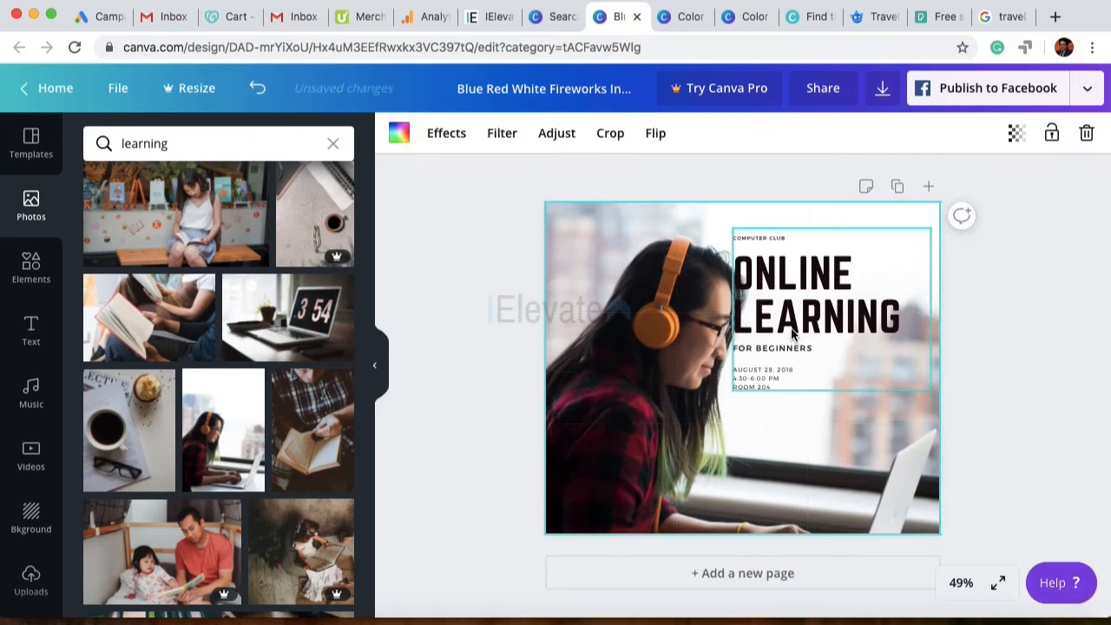
# Step: Move the text group down against the design's right edge and shrink it until the heading's font size is 67.1
pyautogui.moveTo(791, 333); pyautogui.dragTo(802, 399)
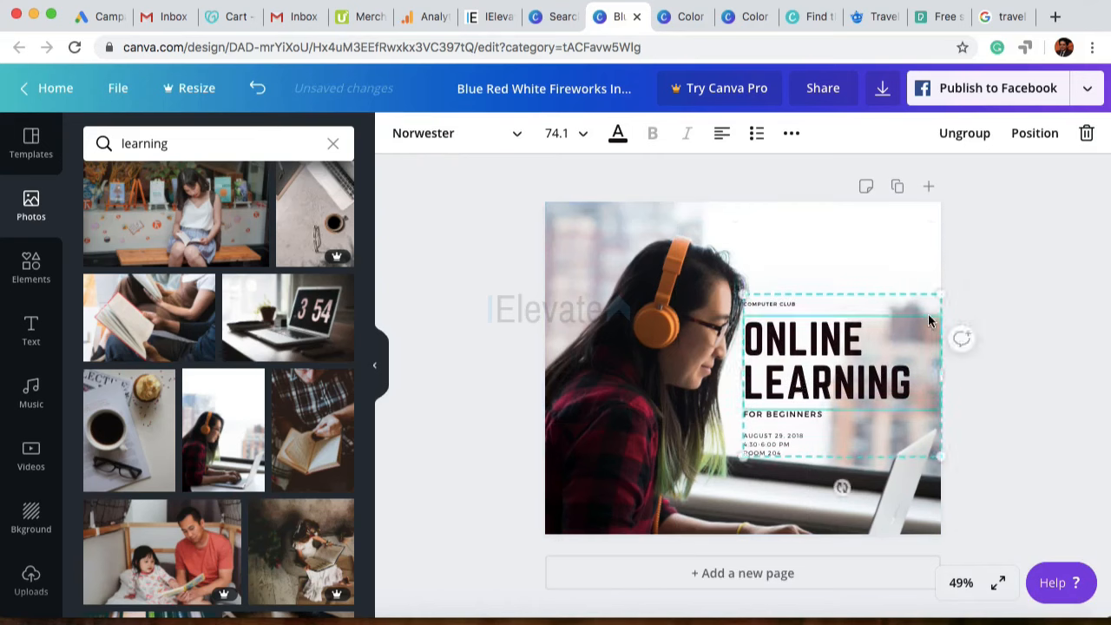
pyautogui.moveTo(941, 296); pyautogui.dragTo(913, 314)
pyautogui.click(1053, 232)
pyautogui.moveTo(859, 385); pyautogui.dragTo(873, 369)
pyautogui.click(1038, 313)
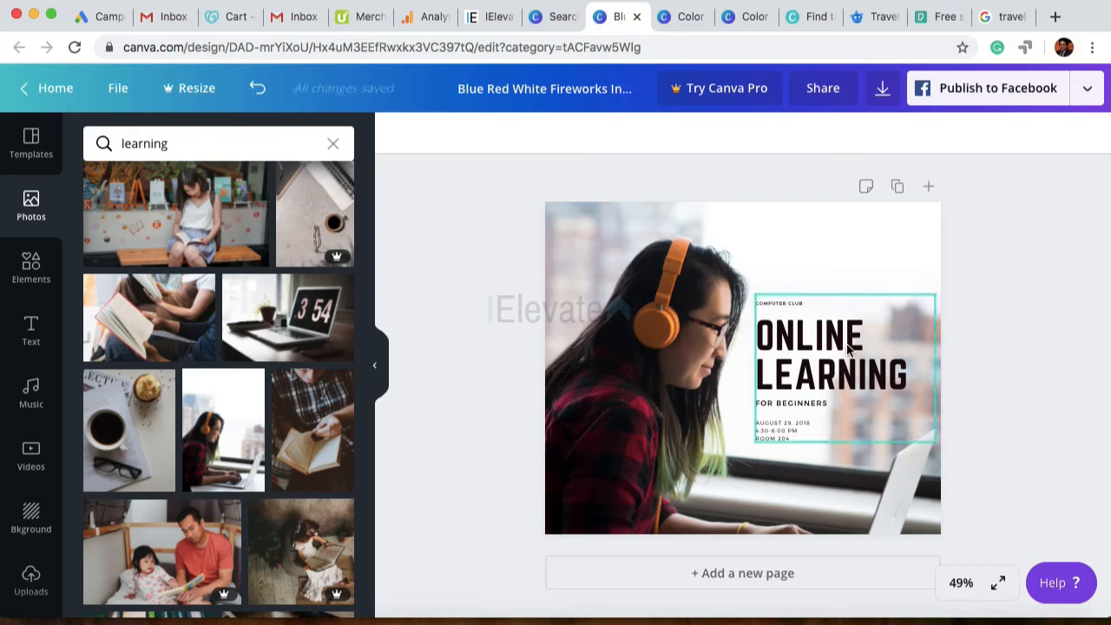
pyautogui.moveTo(838, 366); pyautogui.dragTo(840, 367)
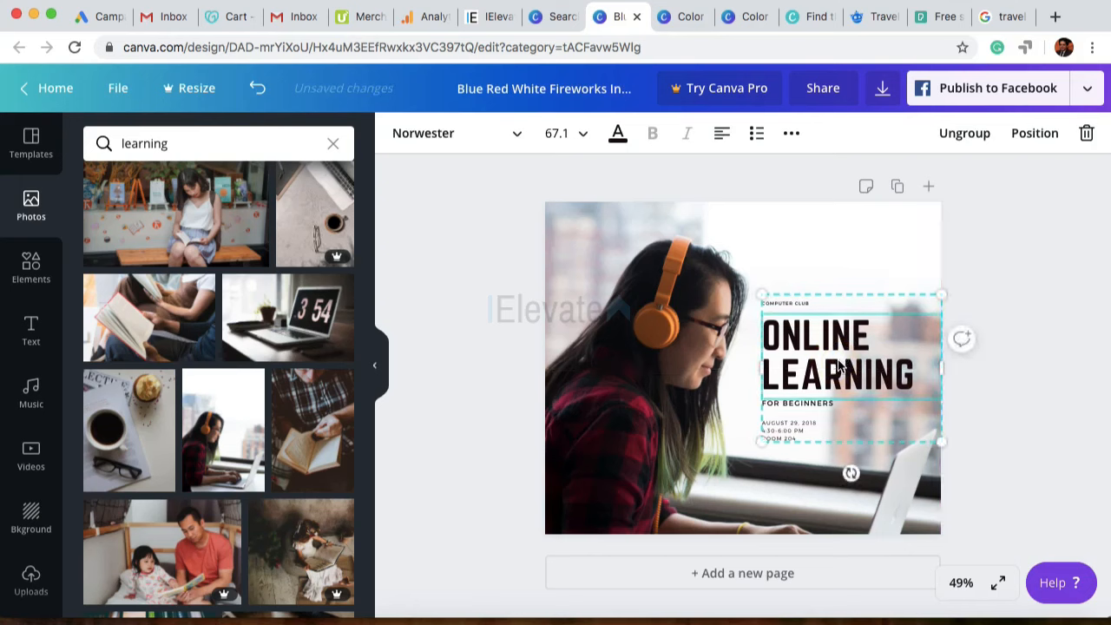
pyautogui.click(1087, 297)
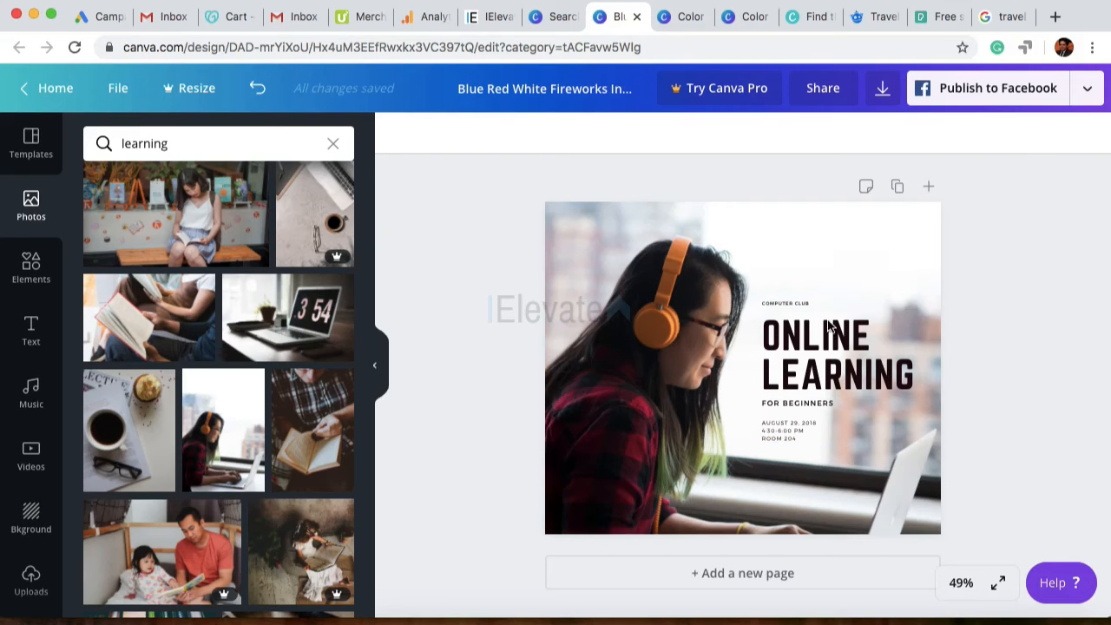
# Step: Nudge the text group up slightly and enlarge it until the heading's font size is 68.5
pyautogui.moveTo(818, 358); pyautogui.dragTo(816, 350)
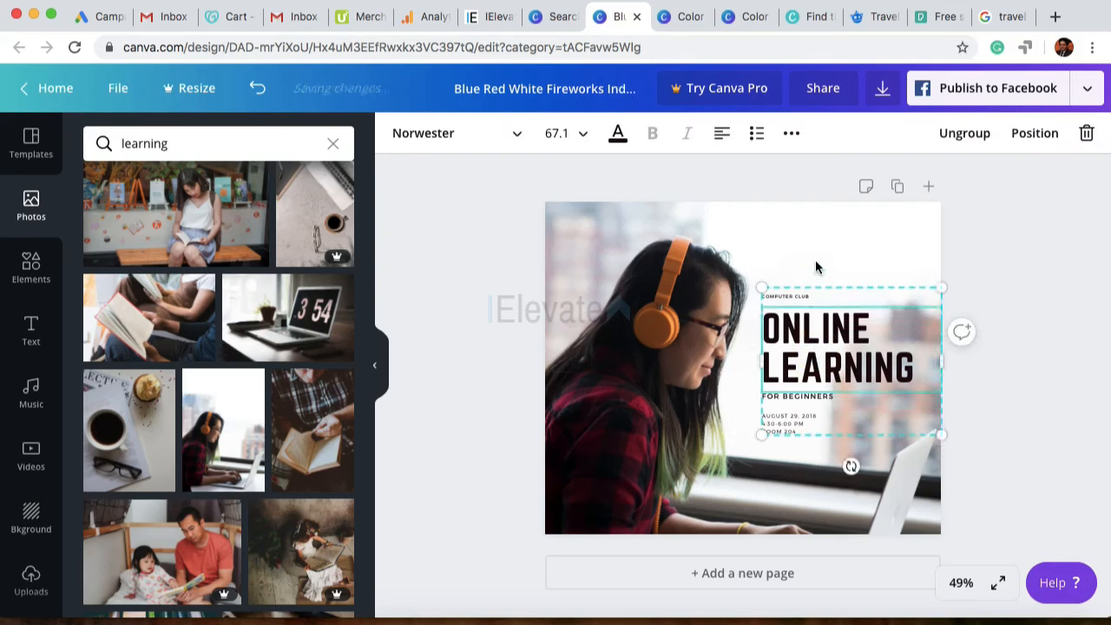
pyautogui.click(731, 365)
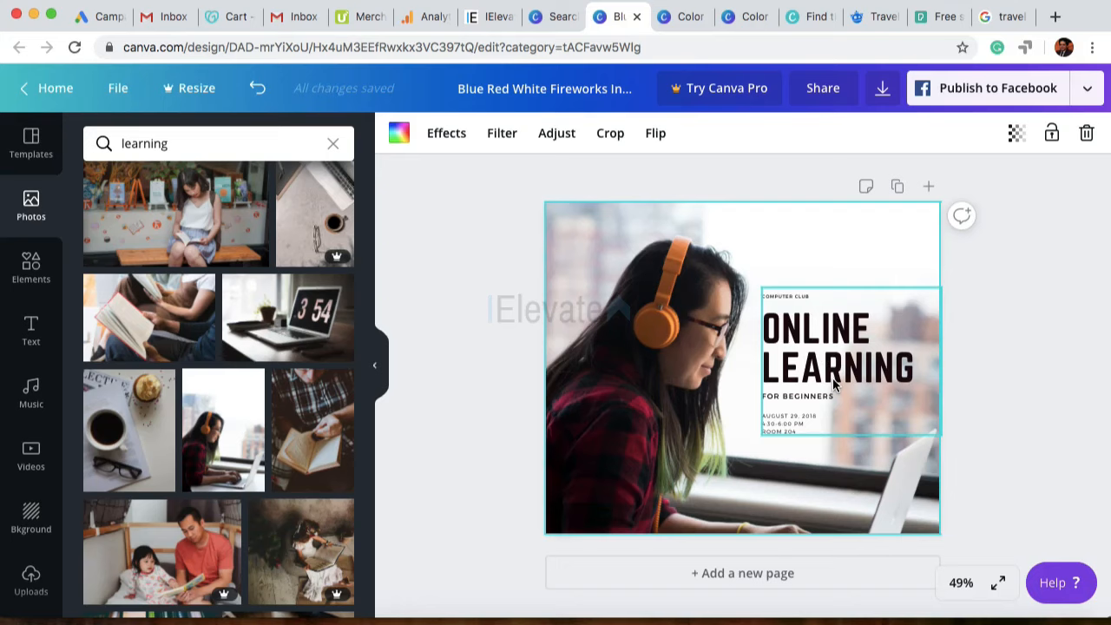
pyautogui.click(1046, 337)
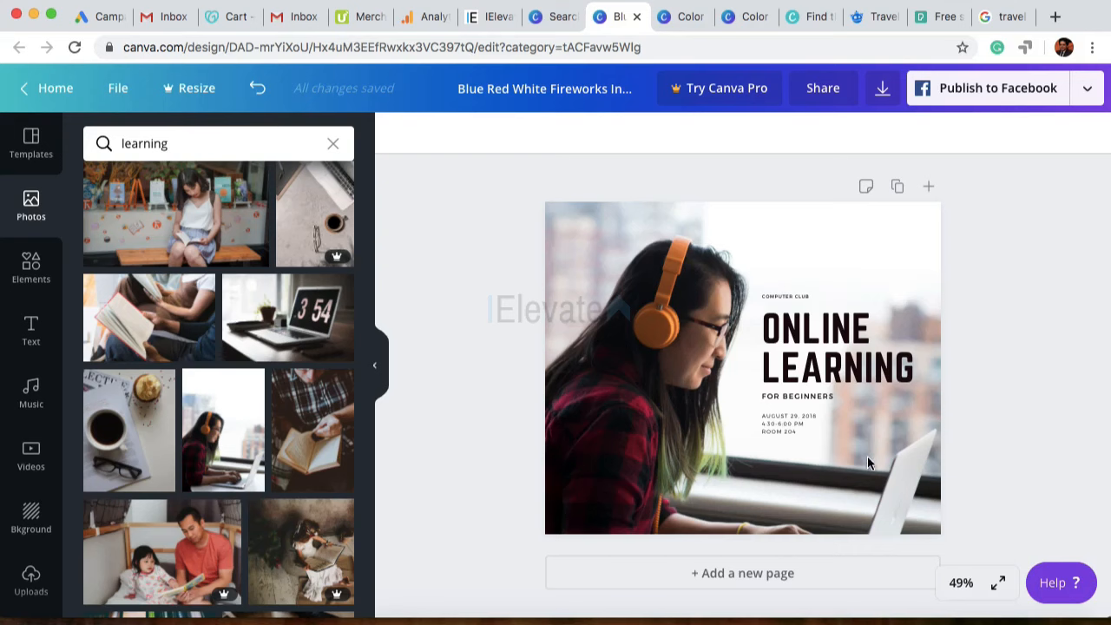
pyautogui.click(803, 427)
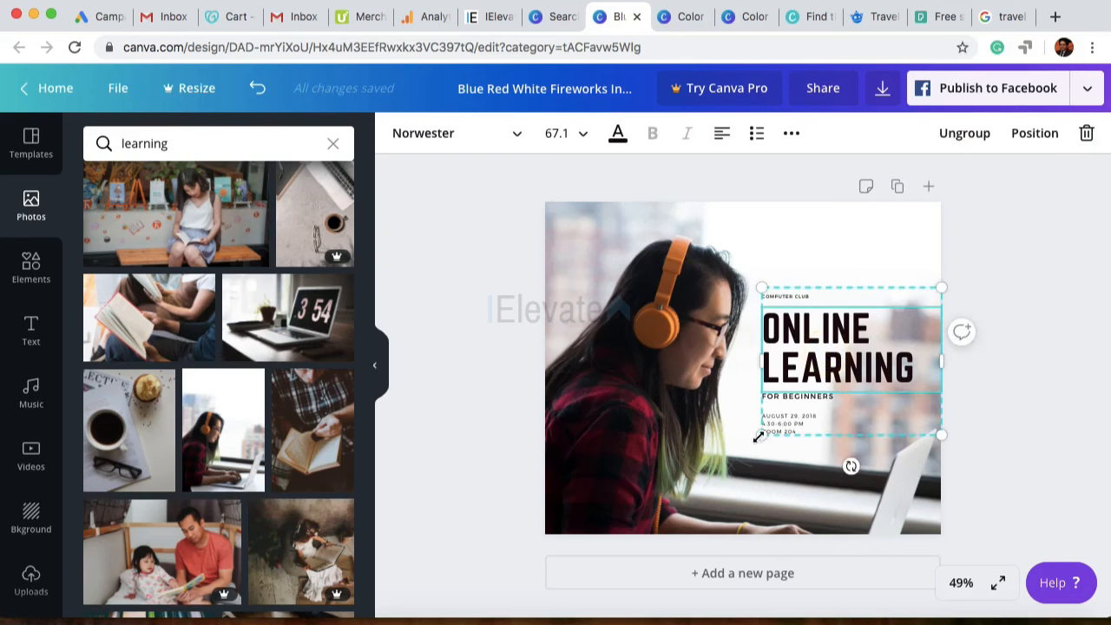
pyautogui.moveTo(758, 437); pyautogui.dragTo(758, 437)
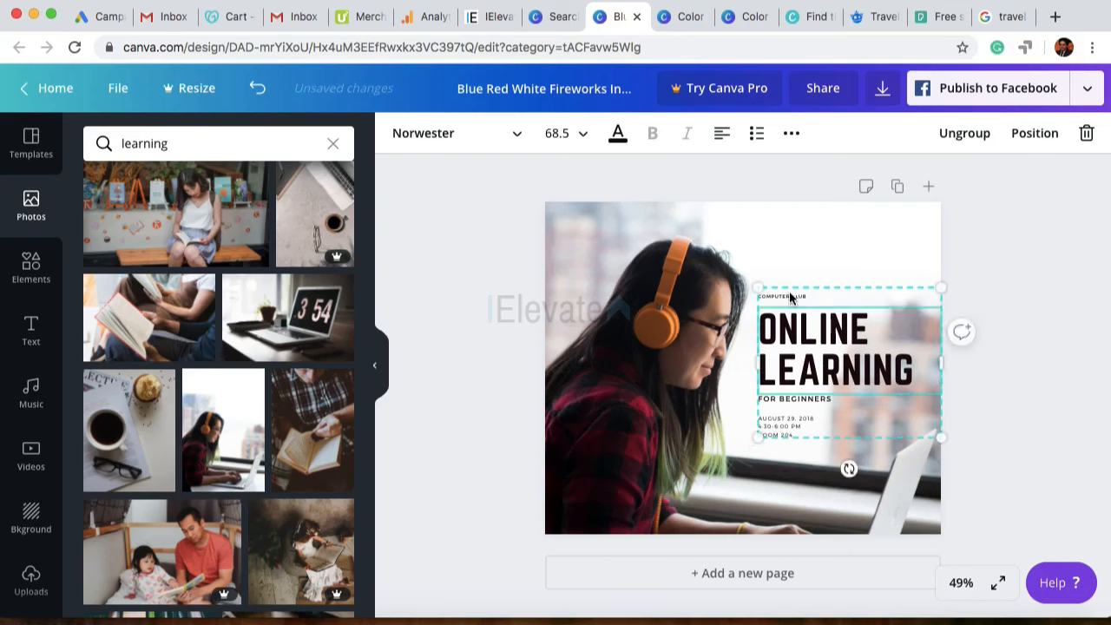
# Step: Set the font size of the "COMPUTER CLUB" line above the heading to 14
pyautogui.click(788, 298)
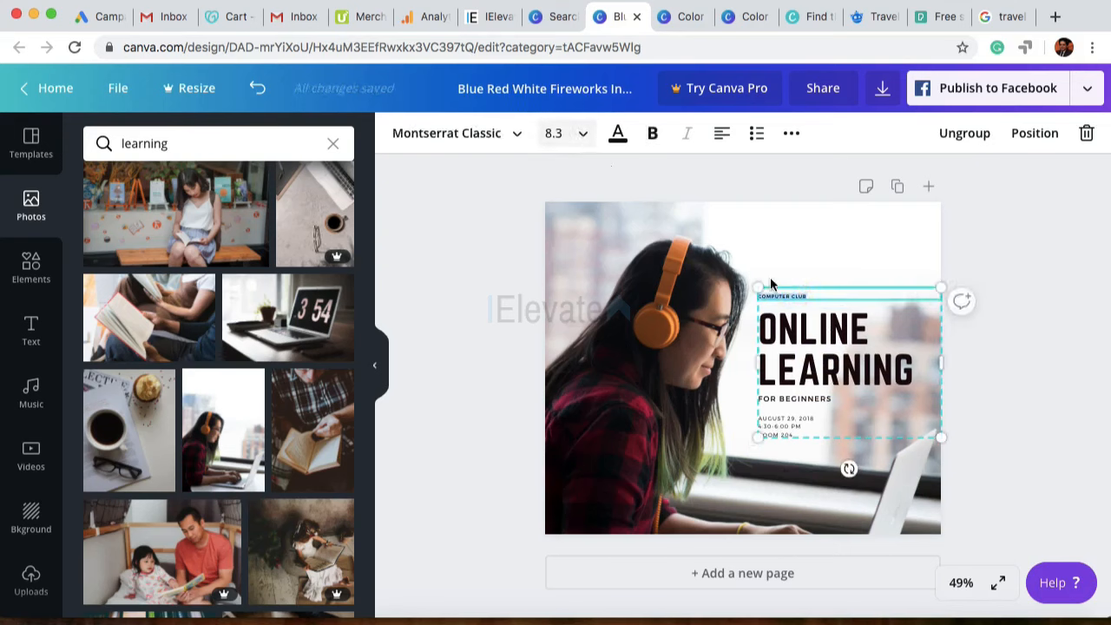
pyautogui.click(580, 136)
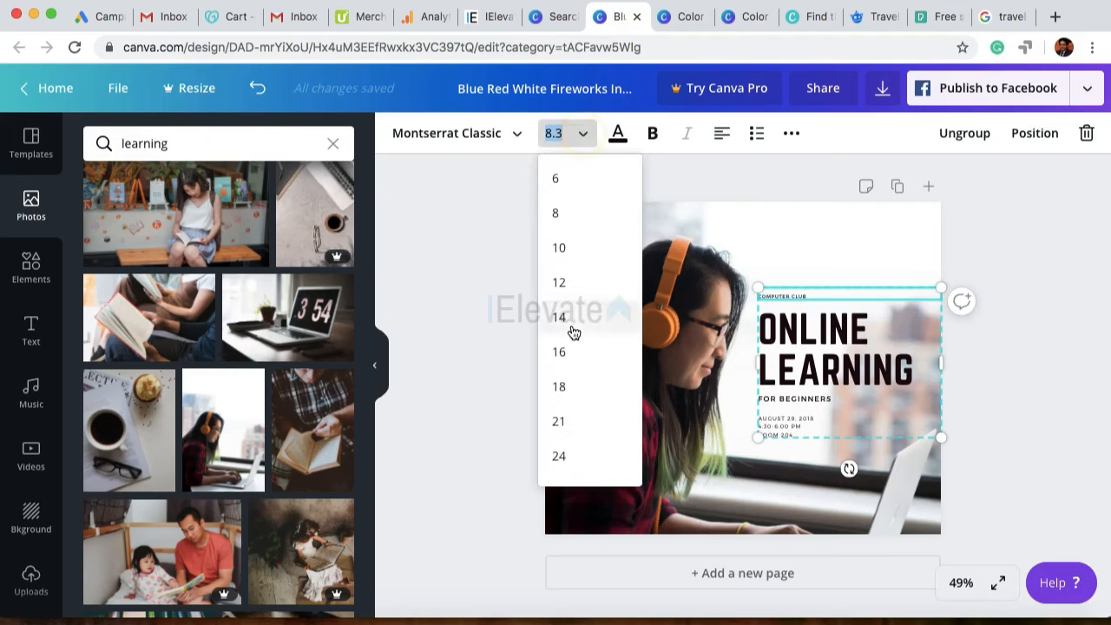
pyautogui.click(569, 251)
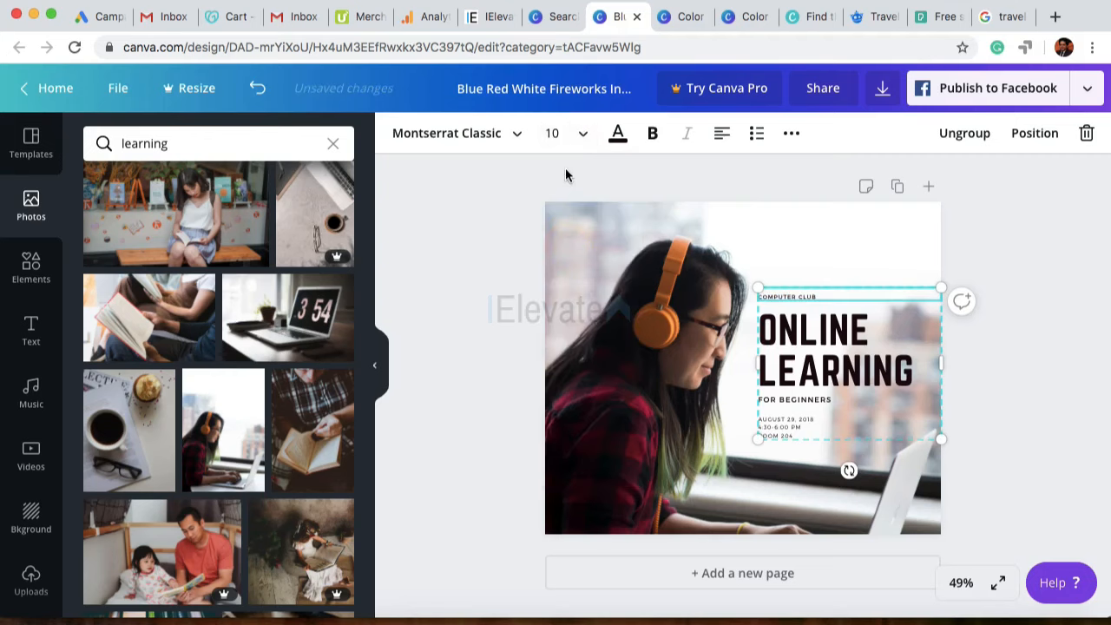
pyautogui.click(583, 137)
pyautogui.click(560, 287)
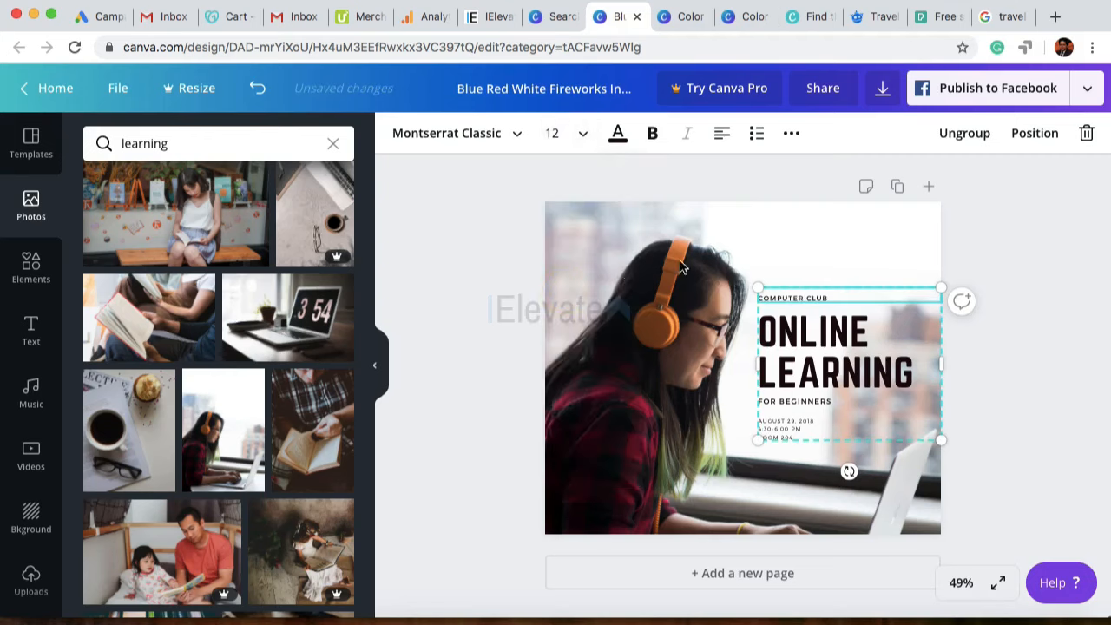
pyautogui.click(583, 139)
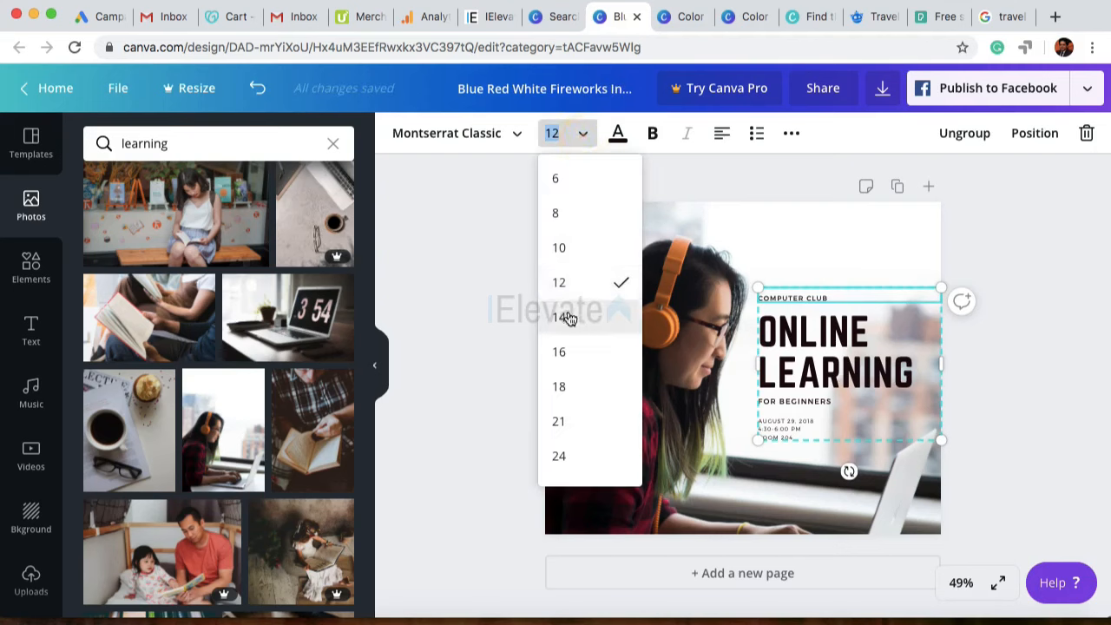
pyautogui.click(572, 312)
# Step: Replace the "COMPUTER CLUB" text with "IELEVATE INSTITUTE"
pyautogui.tripleClick(824, 297)
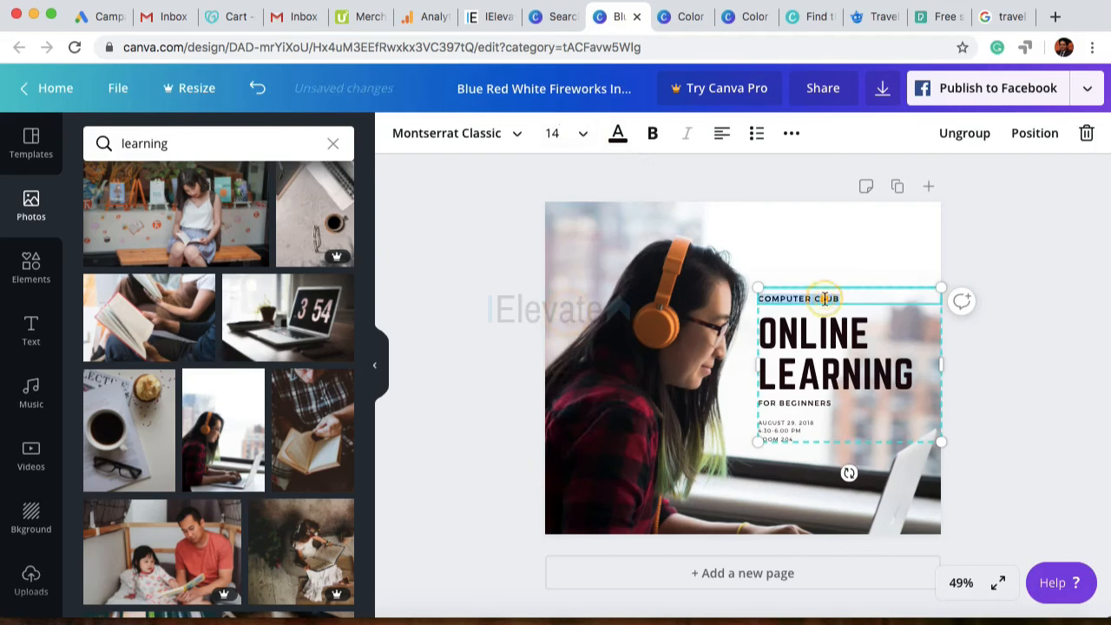
pyautogui.write('ELEVATE')
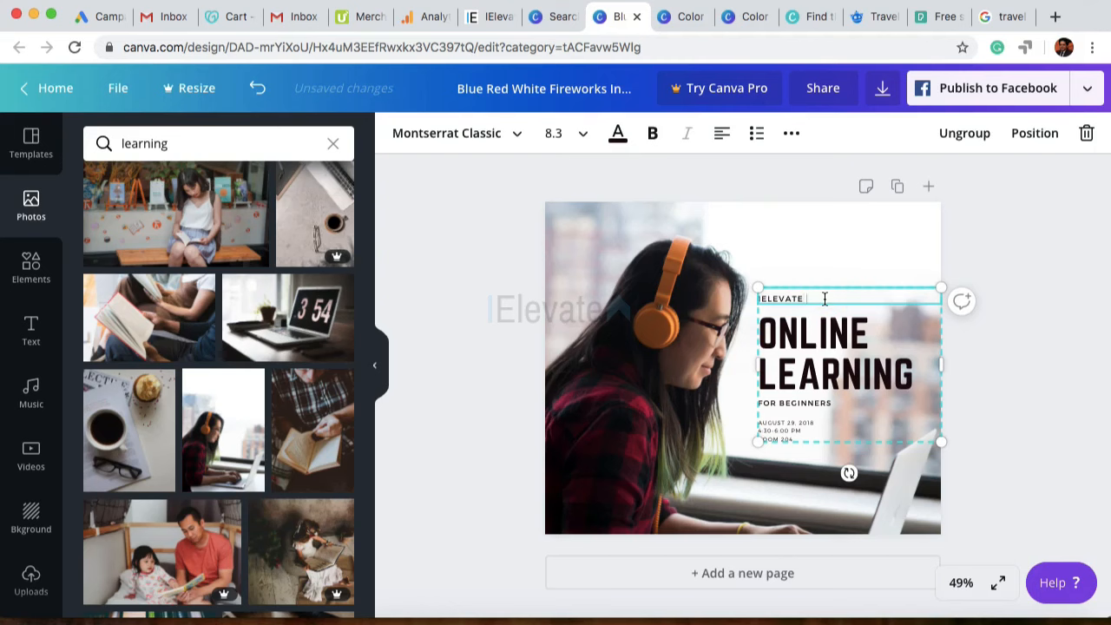
pyautogui.write(' INSTITUTE')
pyautogui.click(1107, 391)
# Step: Replace the "ONLINE LEARNING" heading with "DIGITAL MARKETING COURSE"
pyautogui.click(804, 410)
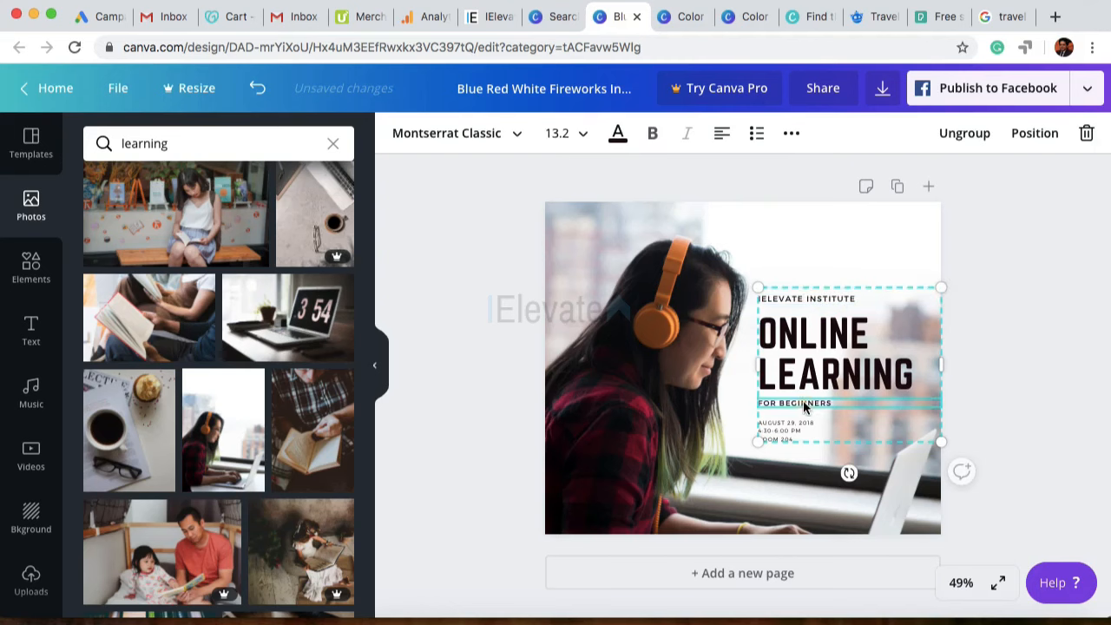
pyautogui.click(809, 330)
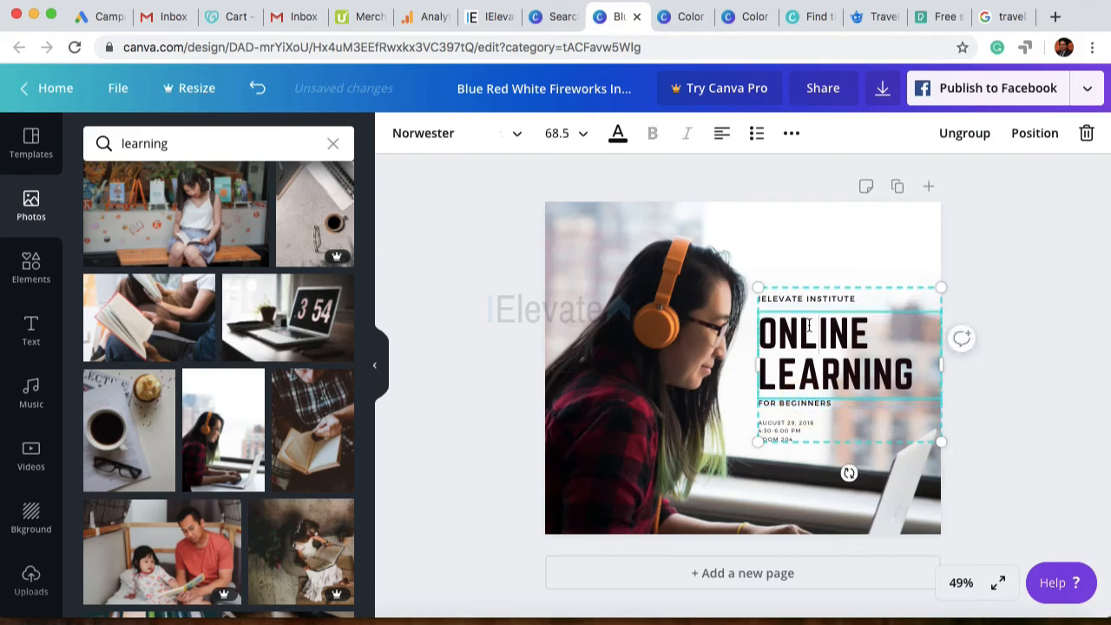
pyautogui.click(856, 347)
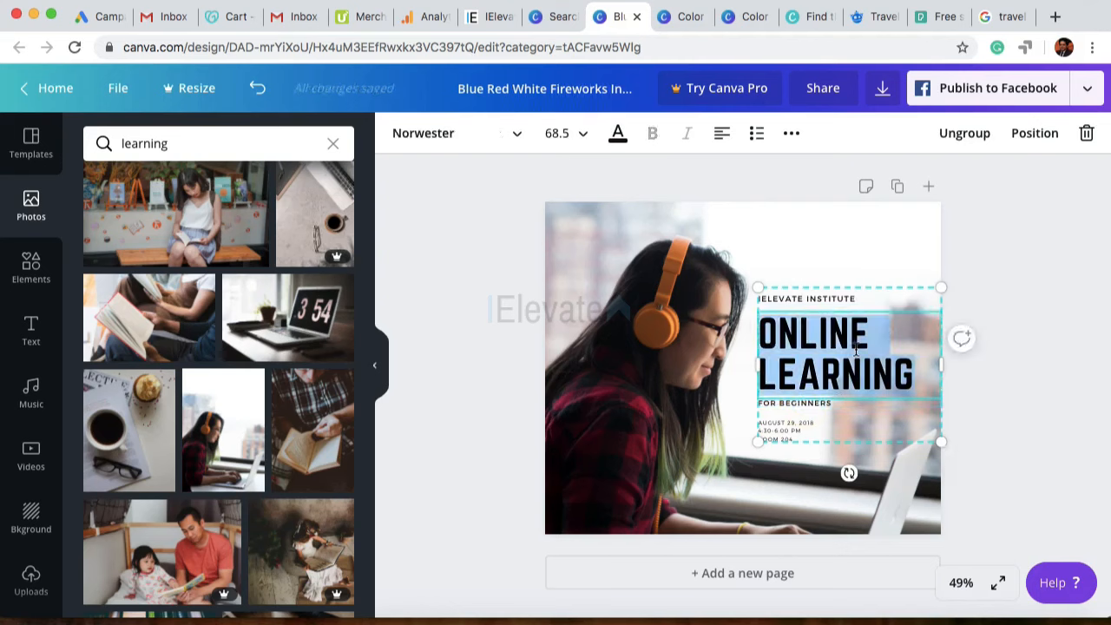
pyautogui.write('DIGITAL A')
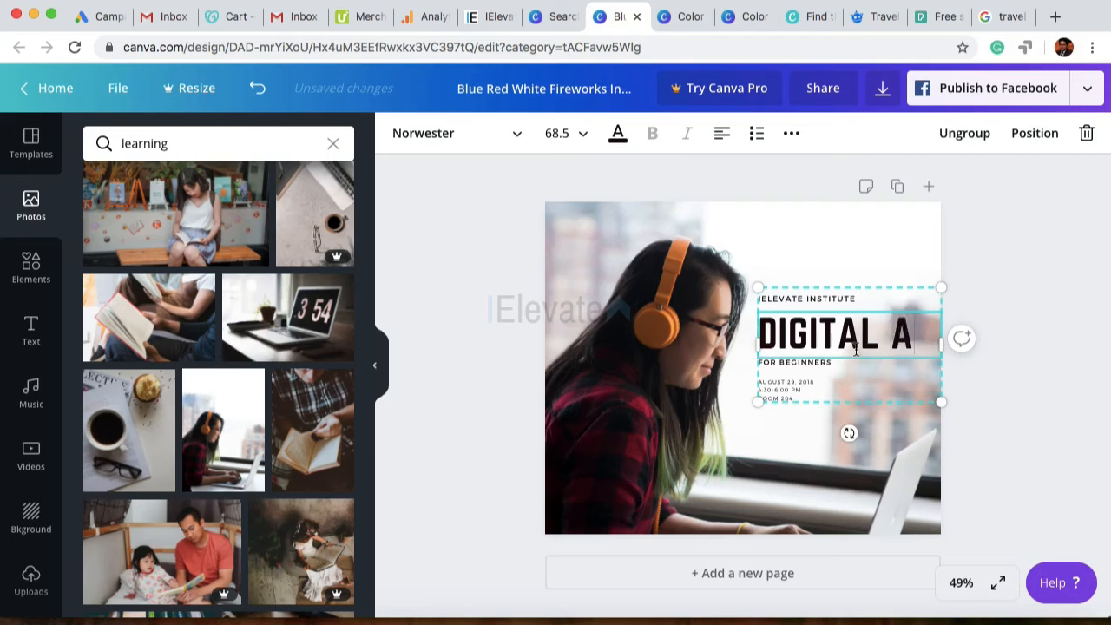
pyautogui.press('BackSpace')
pyautogui.write('MARKET')
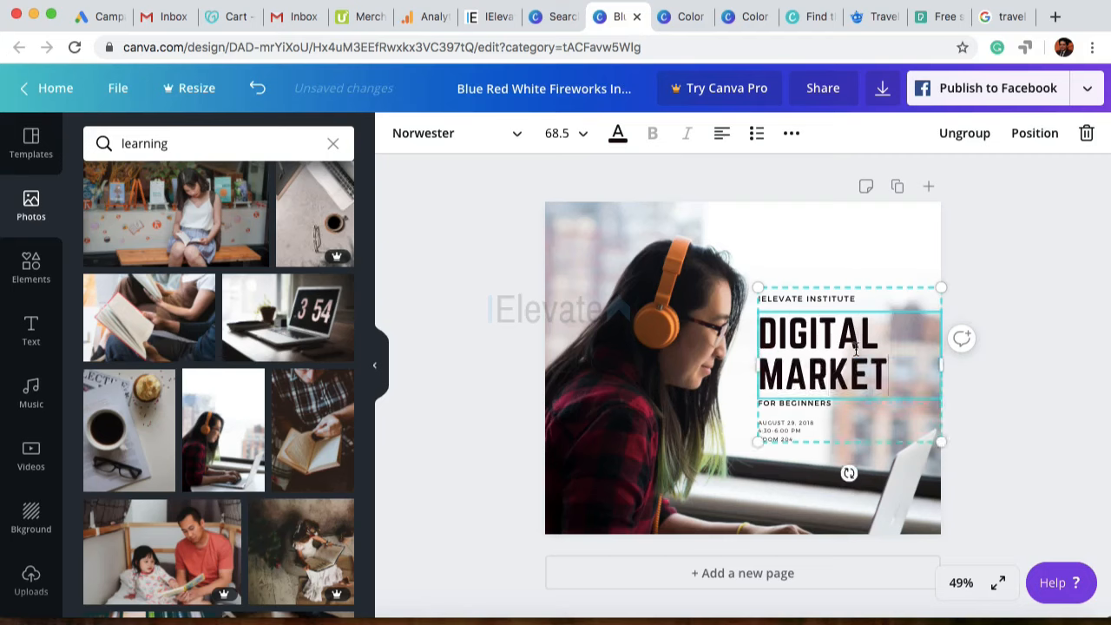
pyautogui.write('ING COURSE')
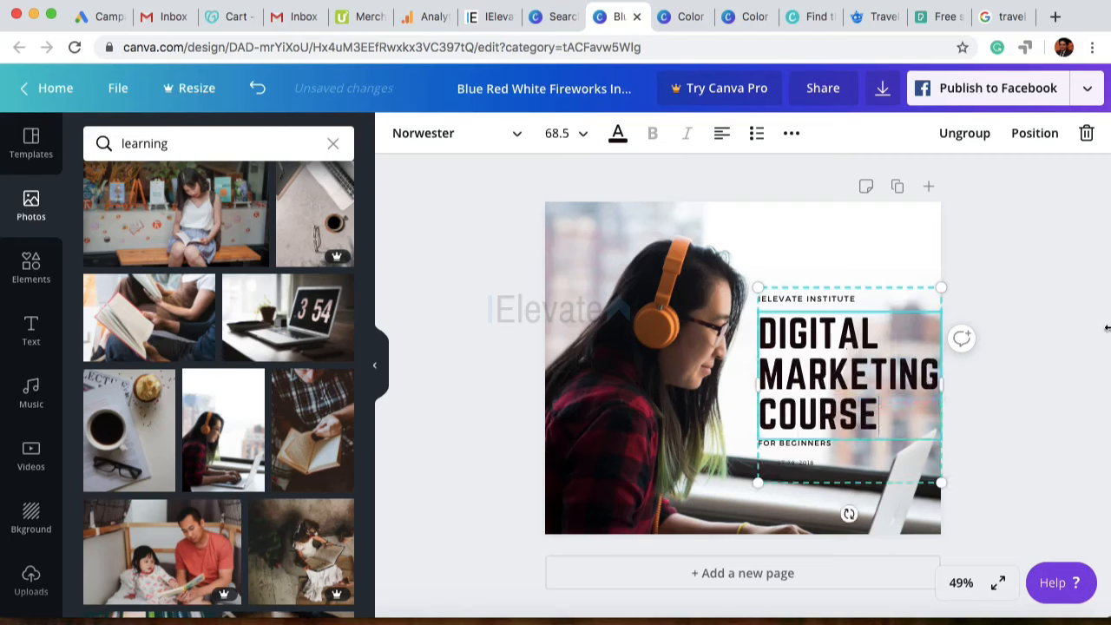
# Step: Move the whole text group up slightly along the design's right edge
pyautogui.click(1105, 323)
pyautogui.click(903, 373)
pyautogui.moveTo(903, 373); pyautogui.dragTo(898, 357)
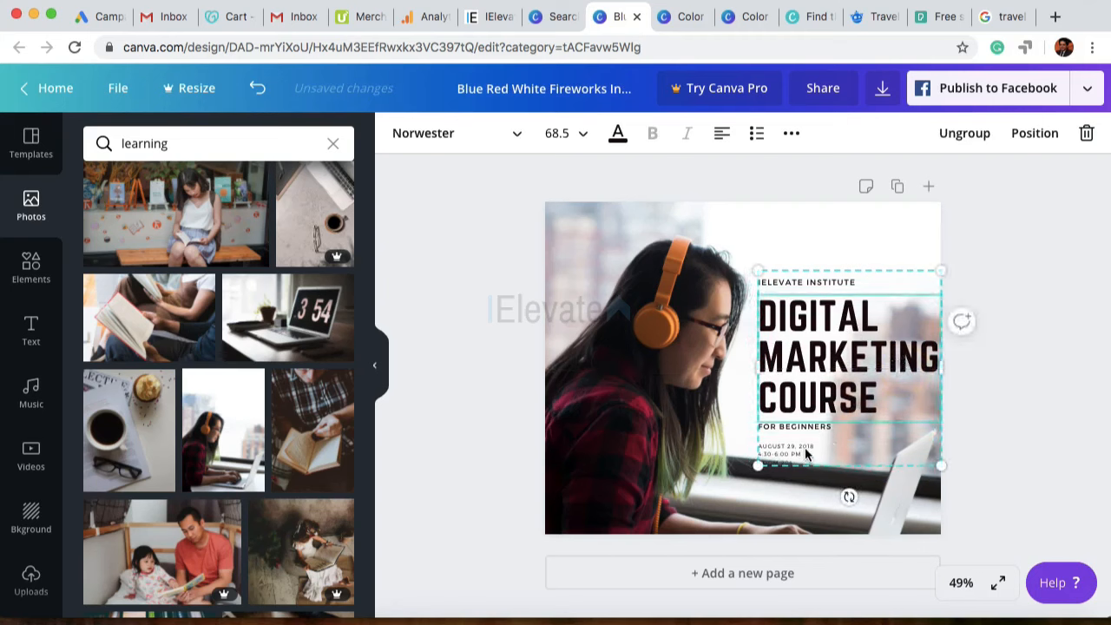
# Step: Replace the "FOR BEGINNERS" line below the heading with "FROM BEGINNER TO ADVANCE"
pyautogui.click(811, 426)
pyautogui.doubleClick(810, 426)
pyautogui.write('F')
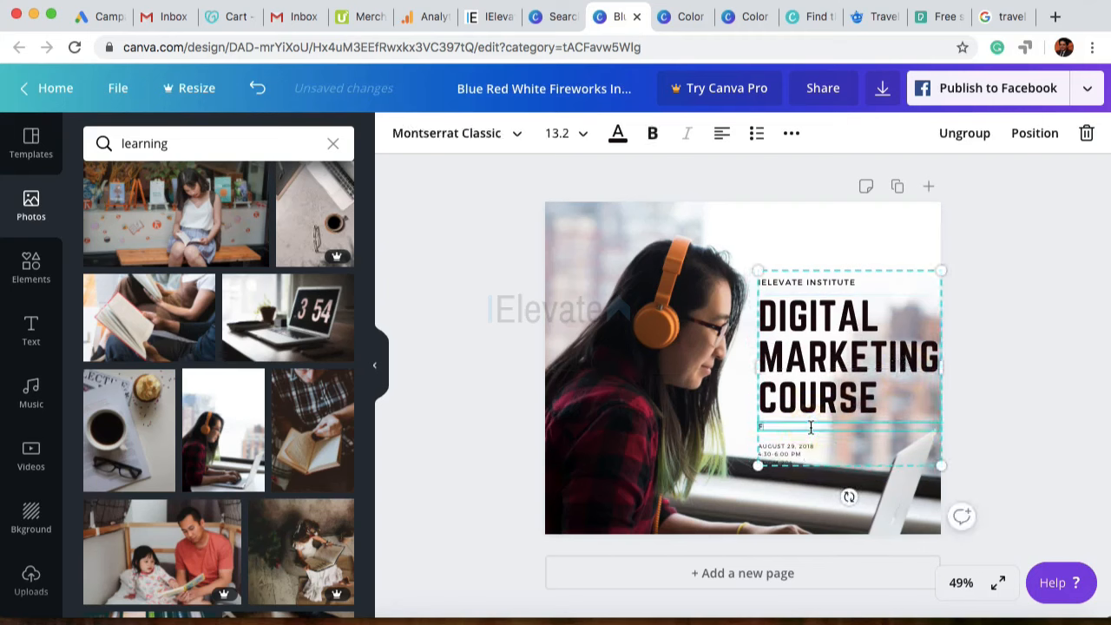
pyautogui.write('ROM A')
pyautogui.click(1049, 402)
# Step: Replace the date, time and room details at the end of the text group with "TAKE A FREE DEMO CLASS"
pyautogui.doubleClick(783, 450)
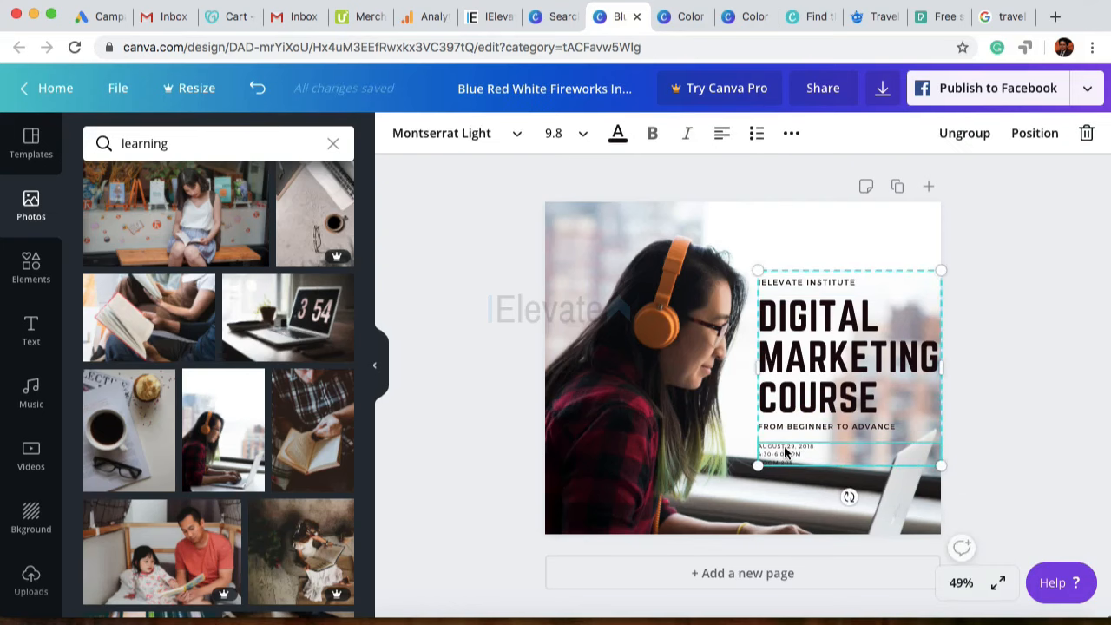
pyautogui.press('super+a')
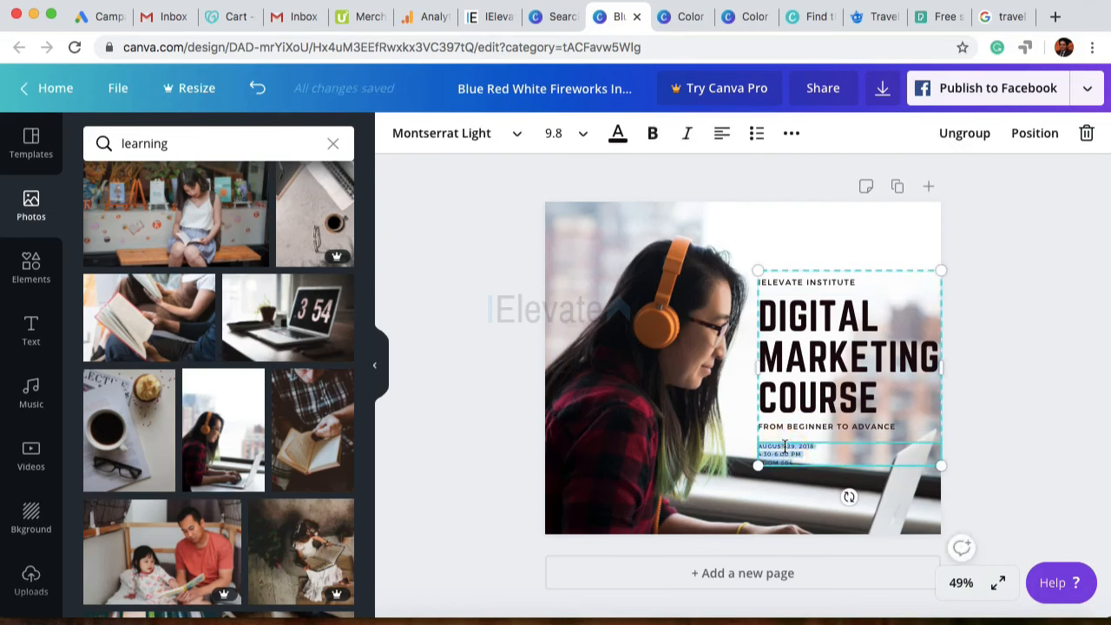
pyautogui.press('BackSpace')
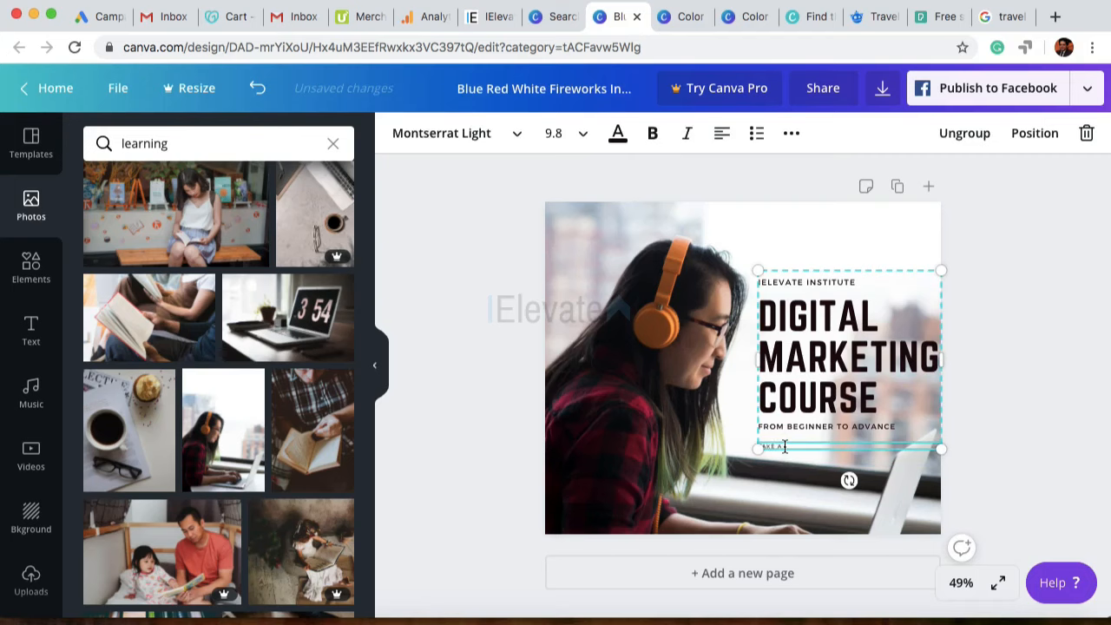
pyautogui.write('TAKE A FREE DEMO CLASS')
# Step: Set the font size of the "TAKE A FREE DEMO CLASS" line to 18 and select its text
pyautogui.click(582, 139)
pyautogui.click(562, 421)
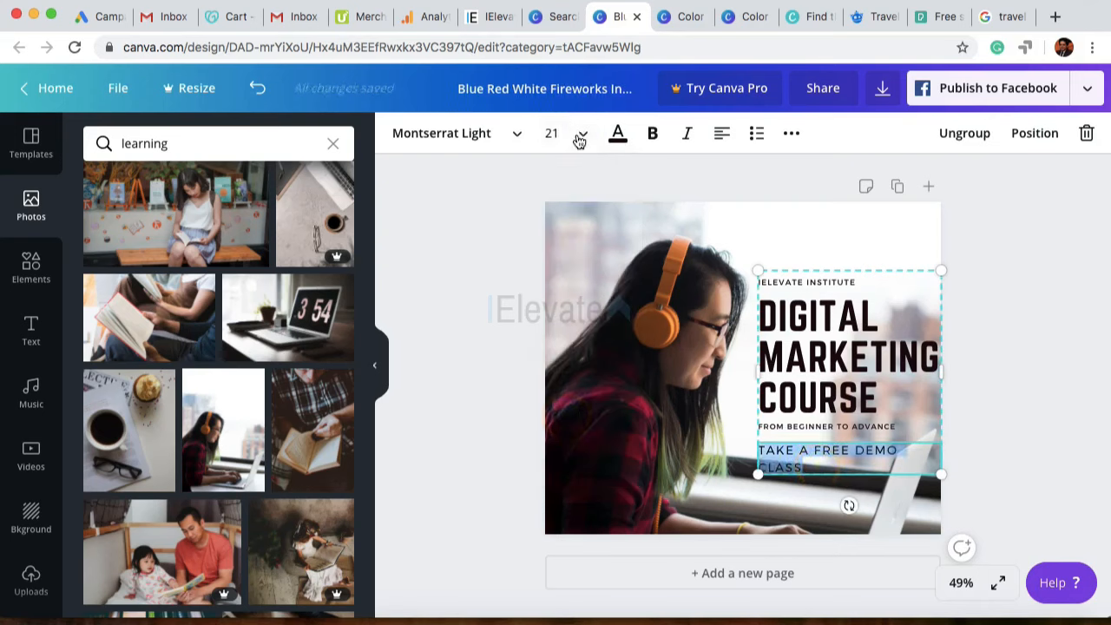
pyautogui.click(579, 133)
pyautogui.click(564, 286)
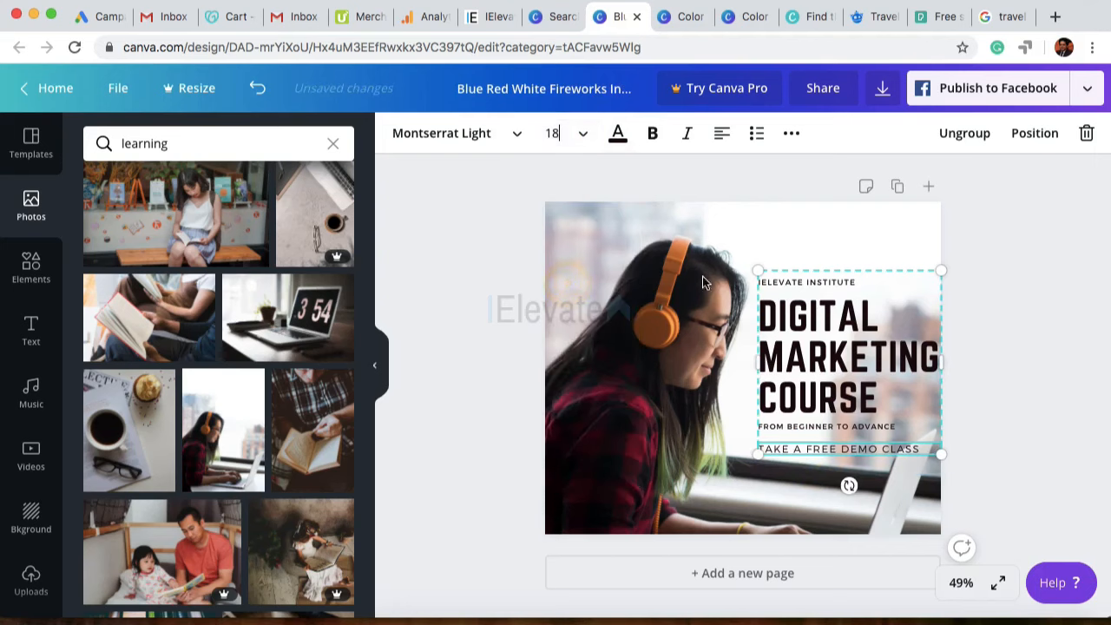
pyautogui.tripleClick(821, 446)
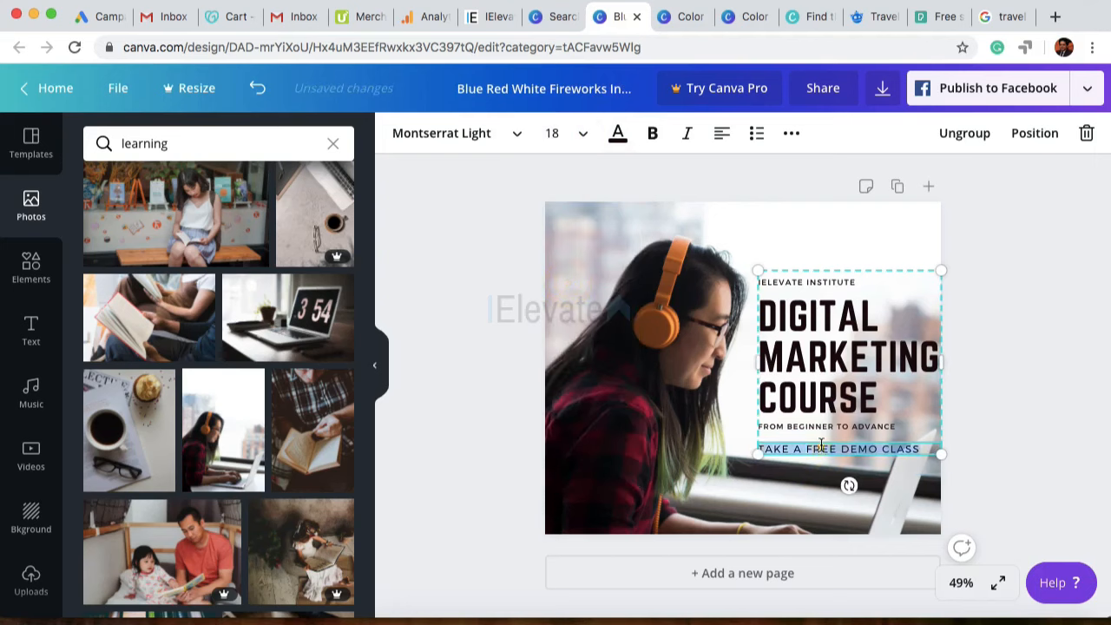
# Step: Make the "TAKE A FREE DEMO CLASS" line bold and move the whole text group slightly up and left
pyautogui.click(652, 133)
pyautogui.click(1015, 396)
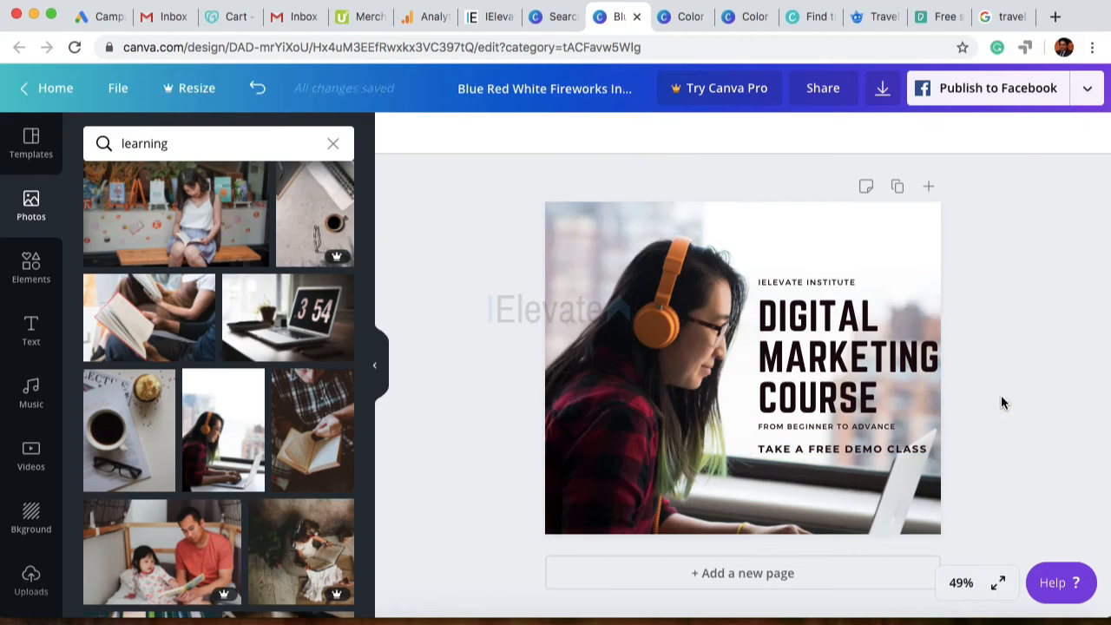
pyautogui.moveTo(831, 400); pyautogui.dragTo(825, 390)
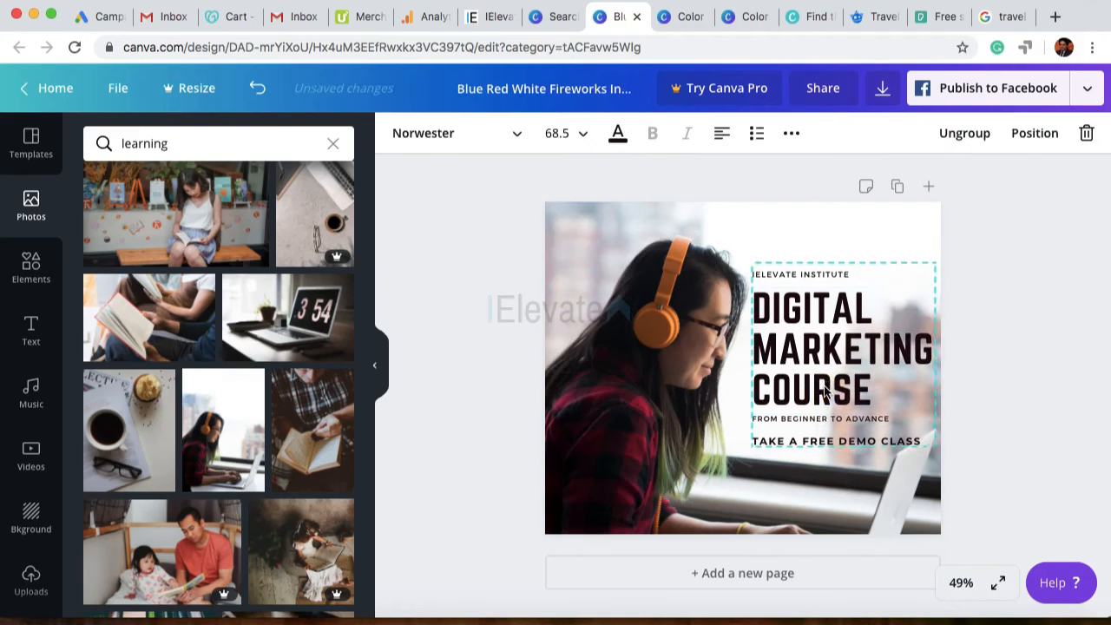
pyautogui.click(1031, 401)
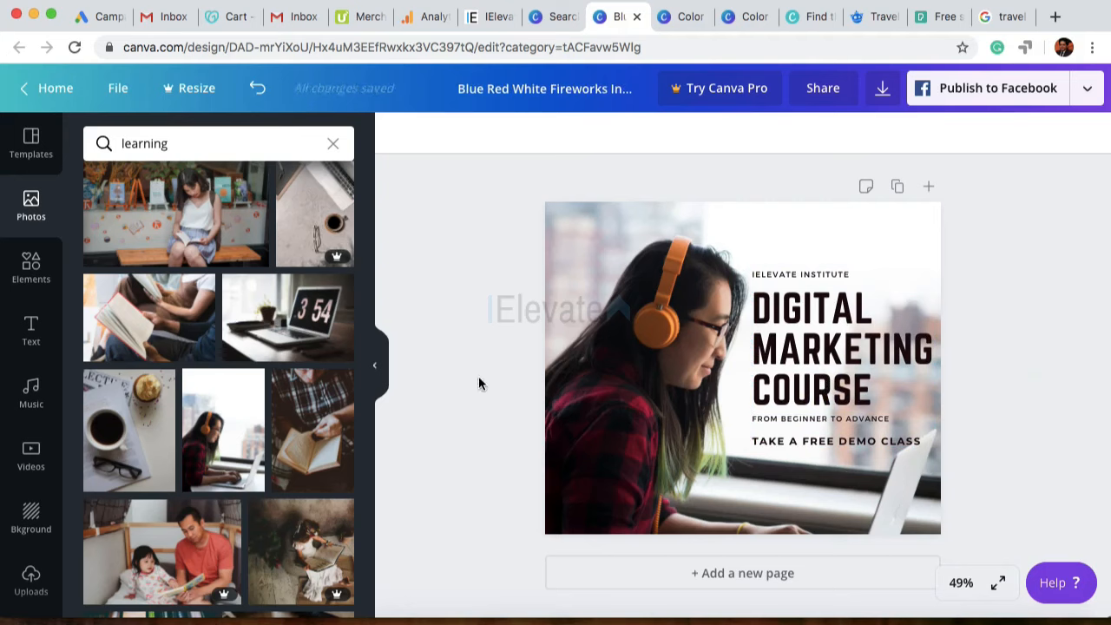
# Step: Add the "IE" logo from the uploaded images to the design
pyautogui.click(28, 580)
pyautogui.scroll(-3, 191, 287)
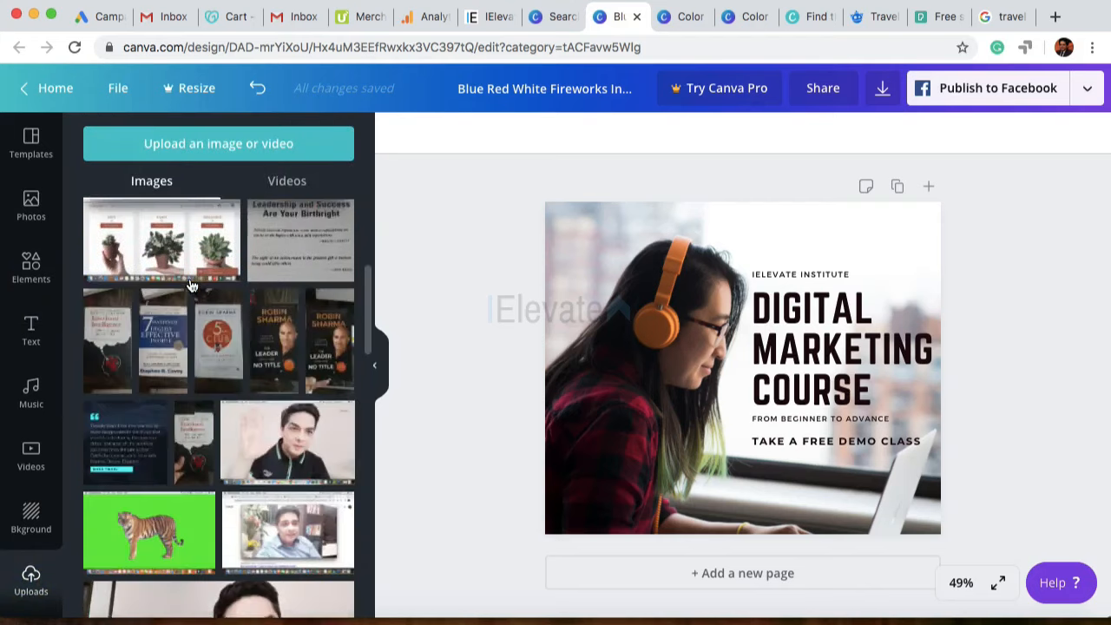
pyautogui.scroll(-10, 191, 286)
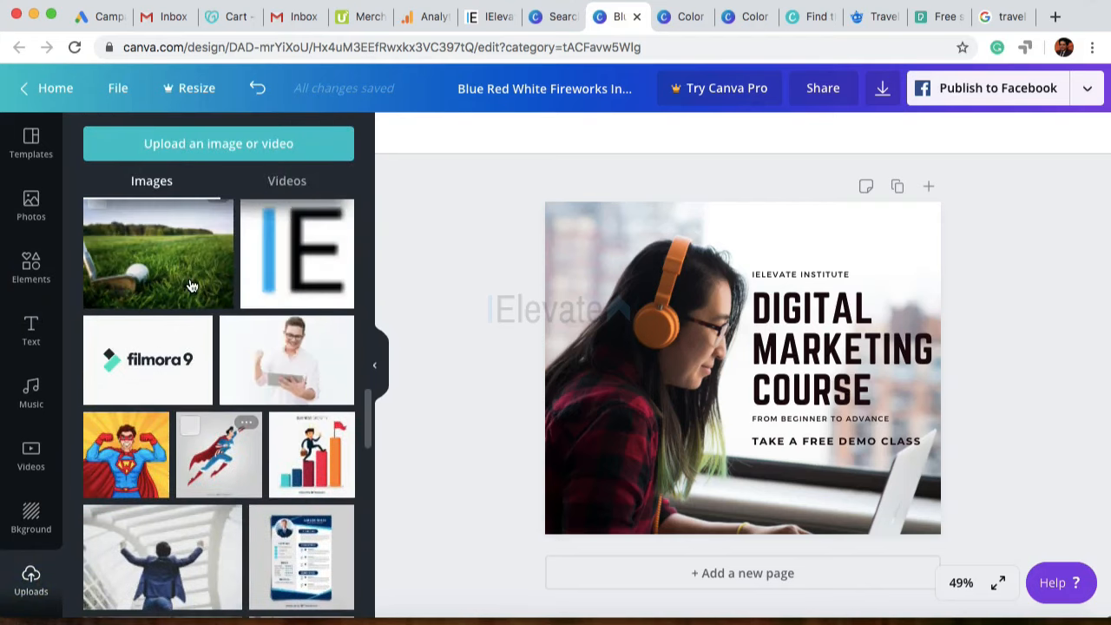
pyautogui.scroll(1, 191, 284)
pyautogui.scroll(1, 304, 321)
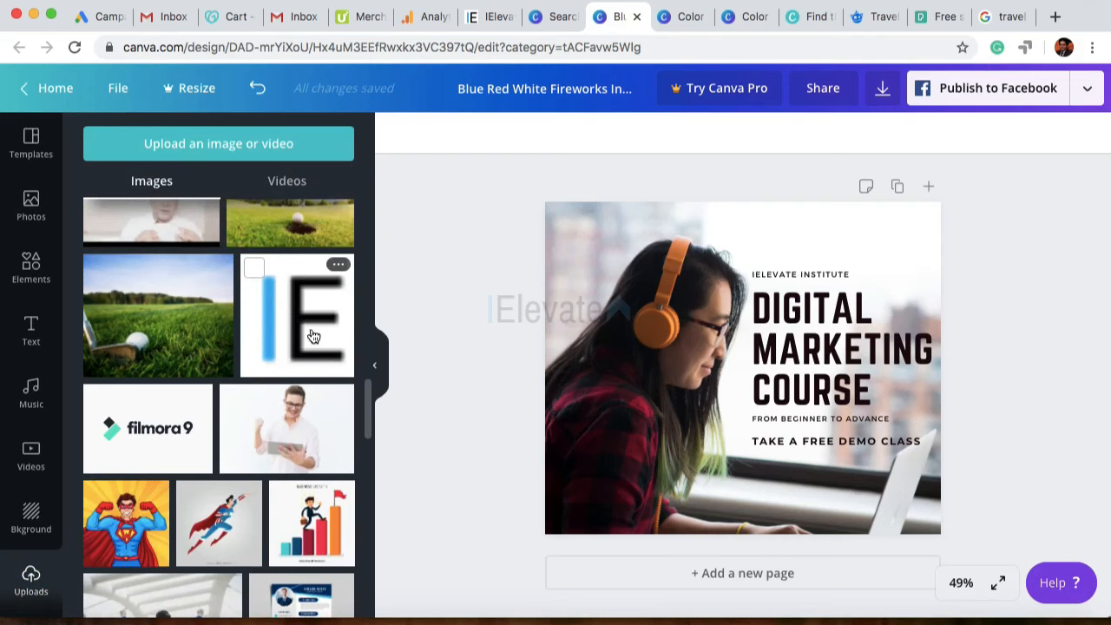
pyautogui.moveTo(314, 331)
pyautogui.mouseDown()
pyautogui.moveTo(434, 260)
pyautogui.moveTo(547, 217)
pyautogui.moveTo(440, 246)
pyautogui.moveTo(309, 316)
pyautogui.moveTo(356, 325)
pyautogui.moveTo(557, 282)
pyautogui.moveTo(480, 300)
pyautogui.moveTo(529, 298)
pyautogui.moveTo(546, 285)
pyautogui.moveTo(328, 314)
pyautogui.mouseUp()
pyautogui.click(466, 335)
pyautogui.click(317, 341)
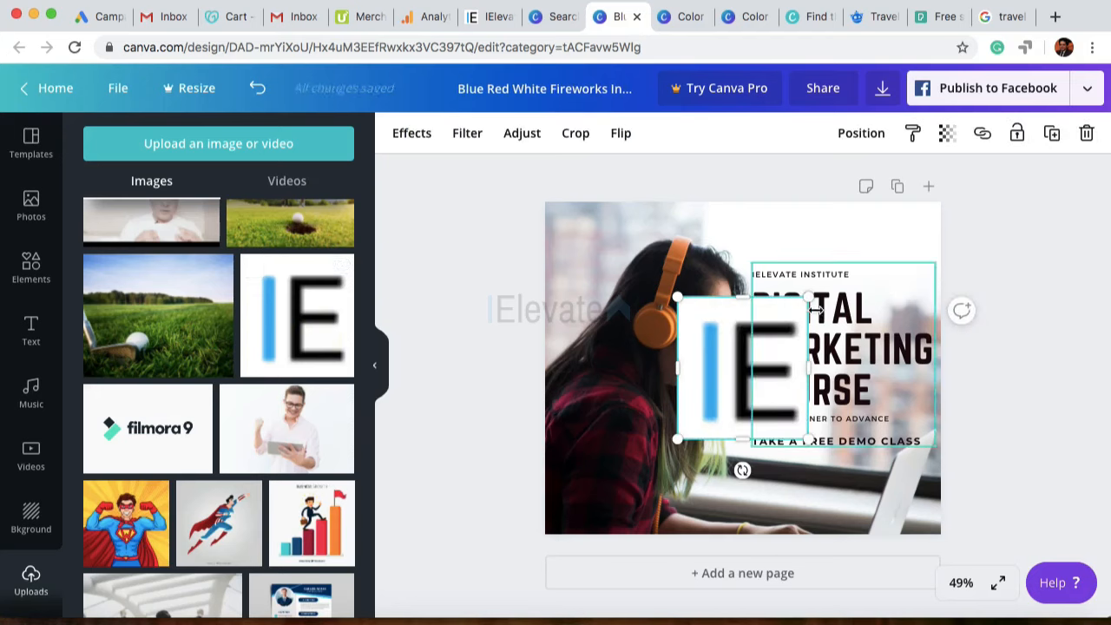
# Step: Shrink the "IE" logo to a small mark and place it above the text group near the design's top-right corner
pyautogui.moveTo(807, 297); pyautogui.dragTo(690, 426)
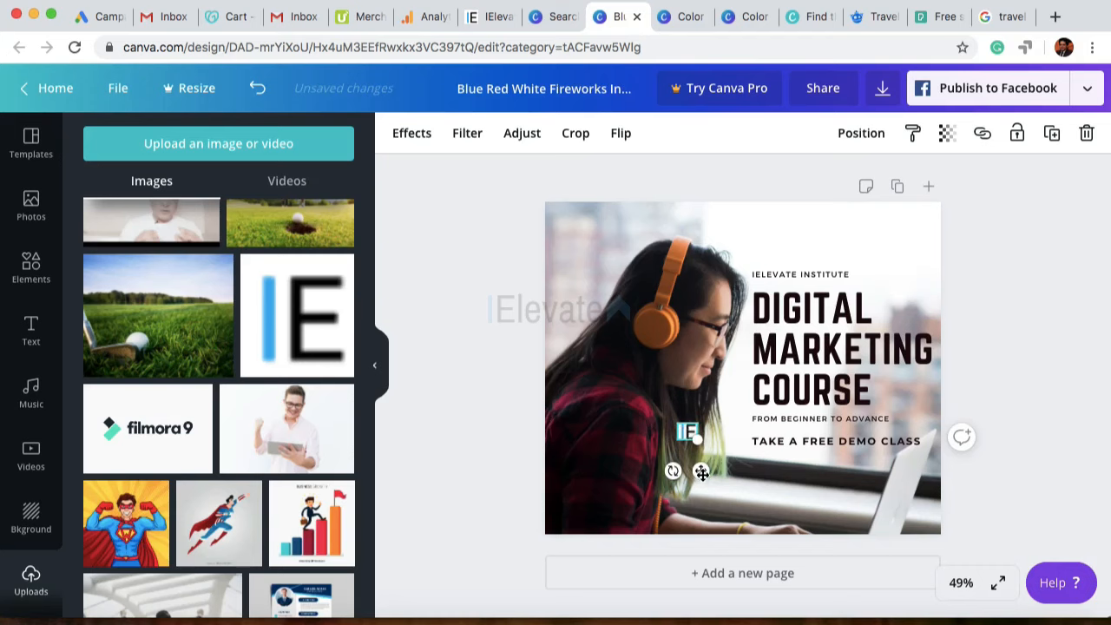
pyautogui.moveTo(702, 472); pyautogui.dragTo(925, 272)
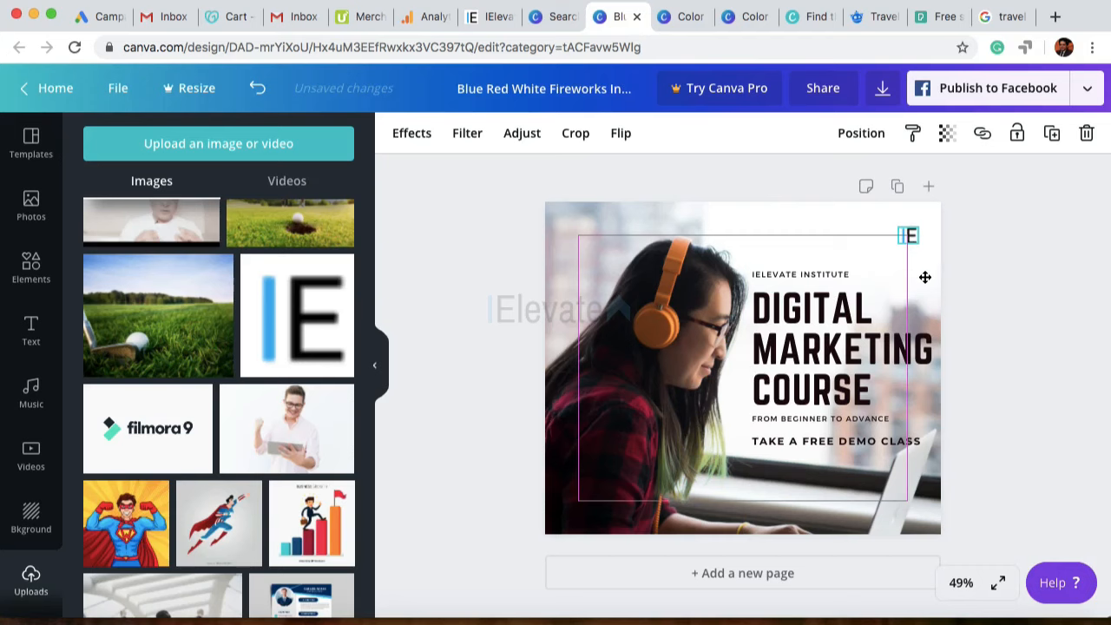
pyautogui.click(1009, 261)
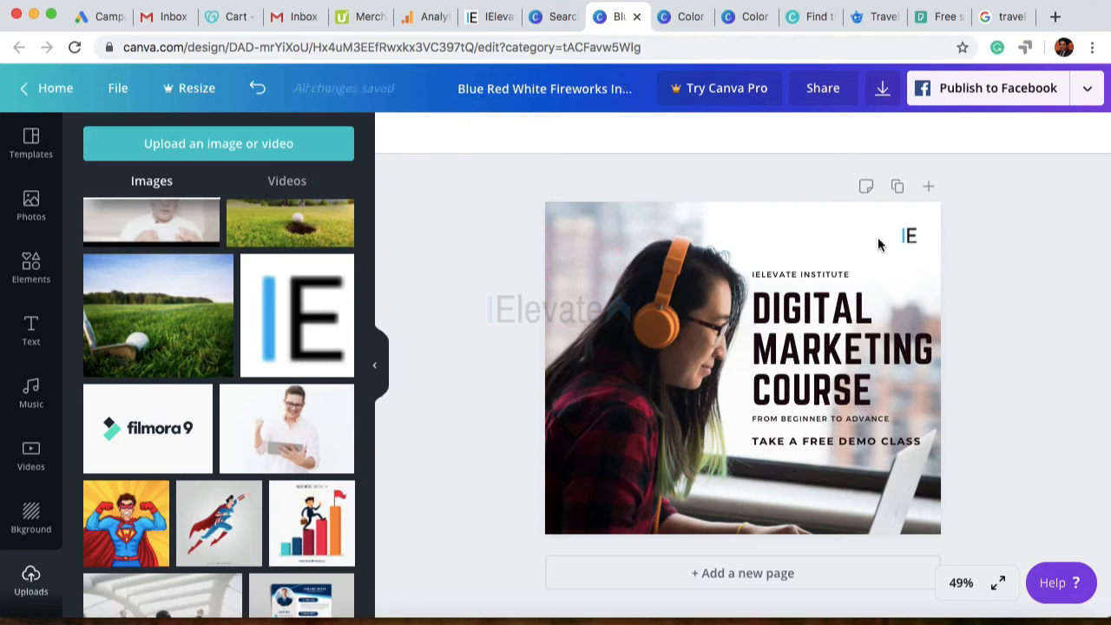
# Step: Delete the small "IE" logo from the design and add the full "IElevate" logo from the uploaded images instead
pyautogui.scroll(-1, 274, 336)
pyautogui.scroll(-10, 274, 335)
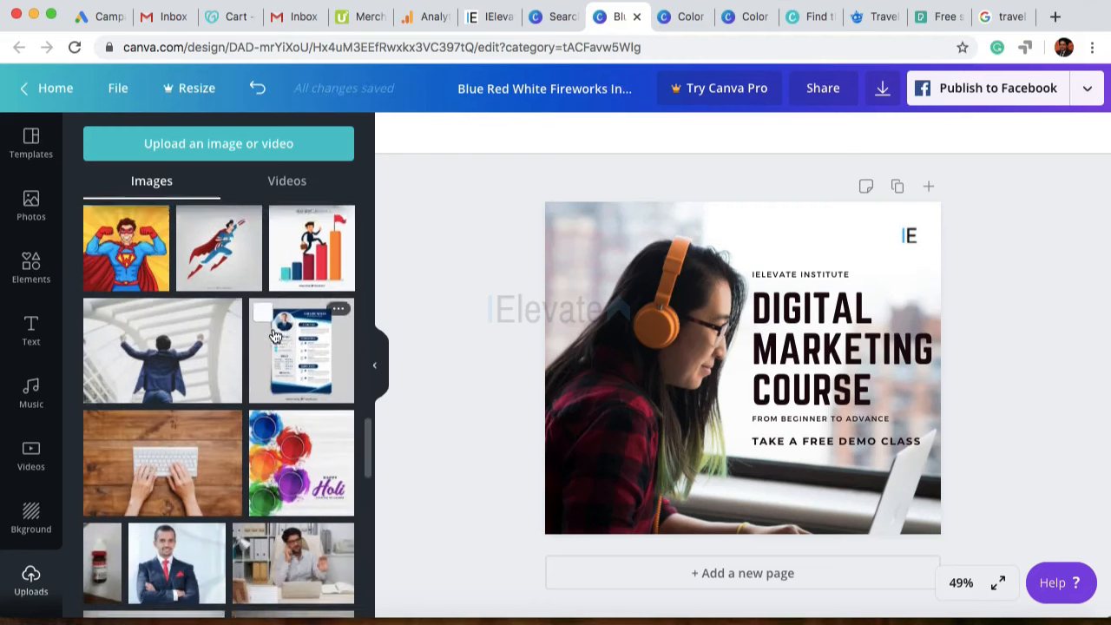
pyautogui.scroll(-10, 274, 351)
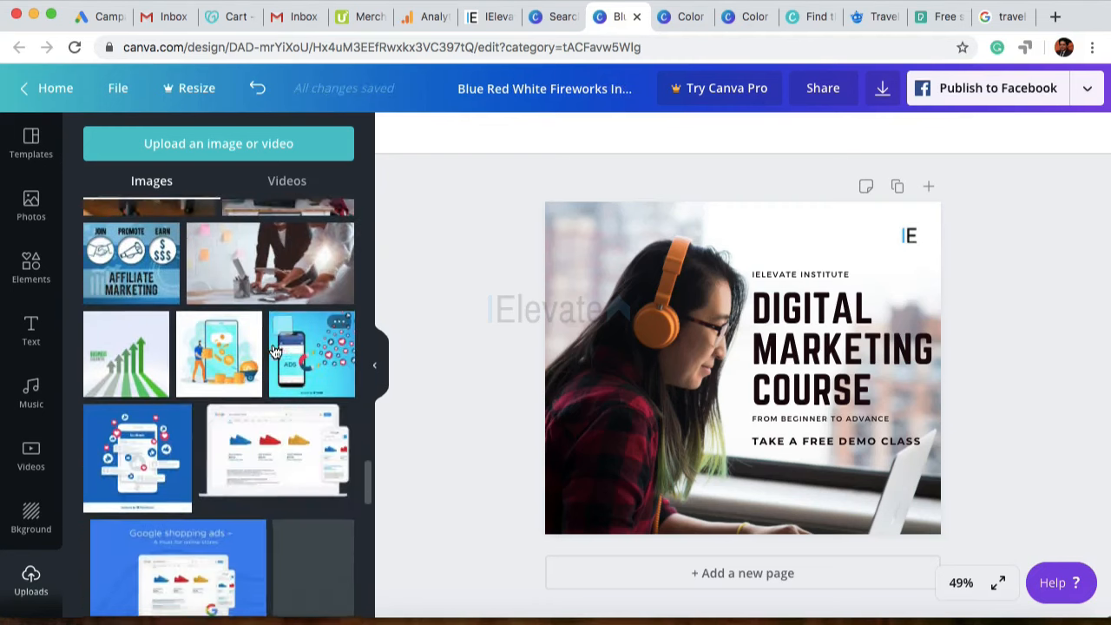
pyautogui.scroll(-10, 273, 351)
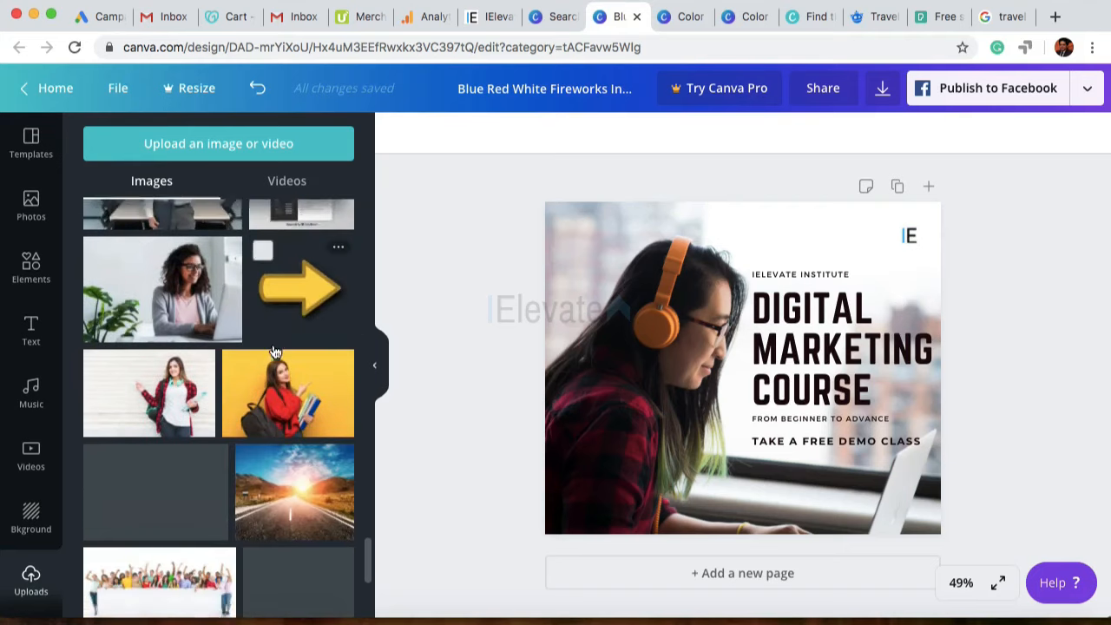
pyautogui.scroll(-10, 273, 349)
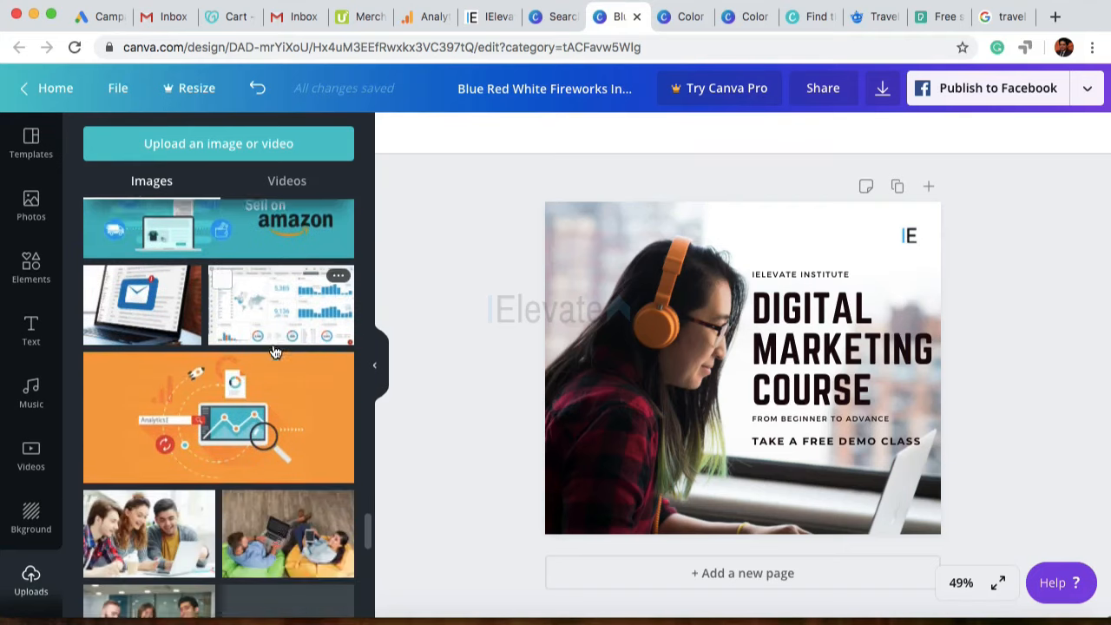
pyautogui.scroll(-10, 275, 351)
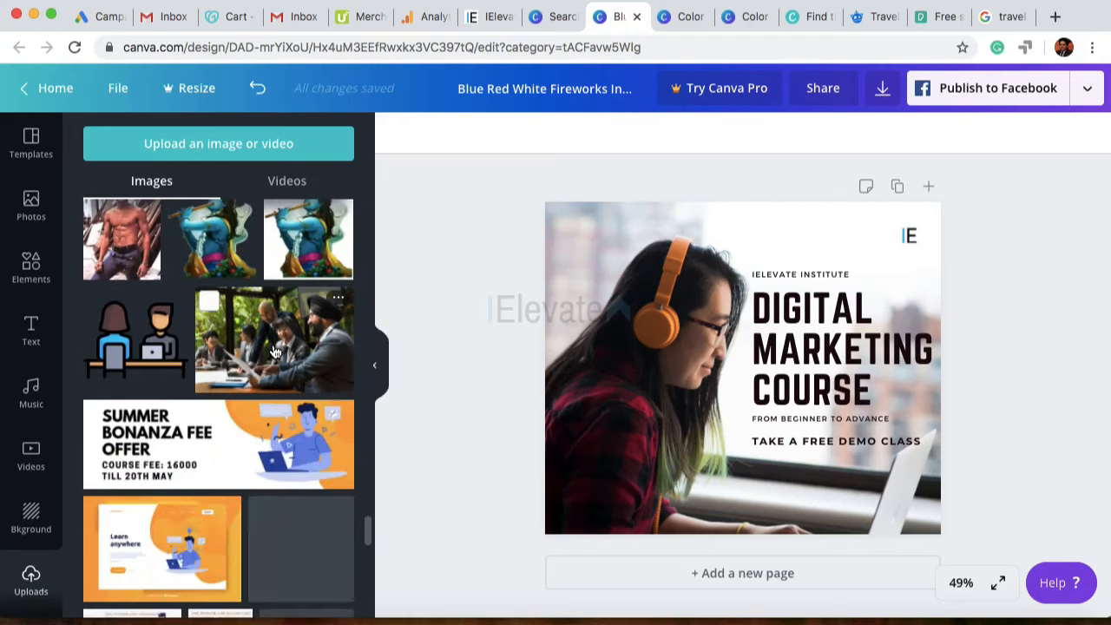
pyautogui.scroll(-1, 275, 351)
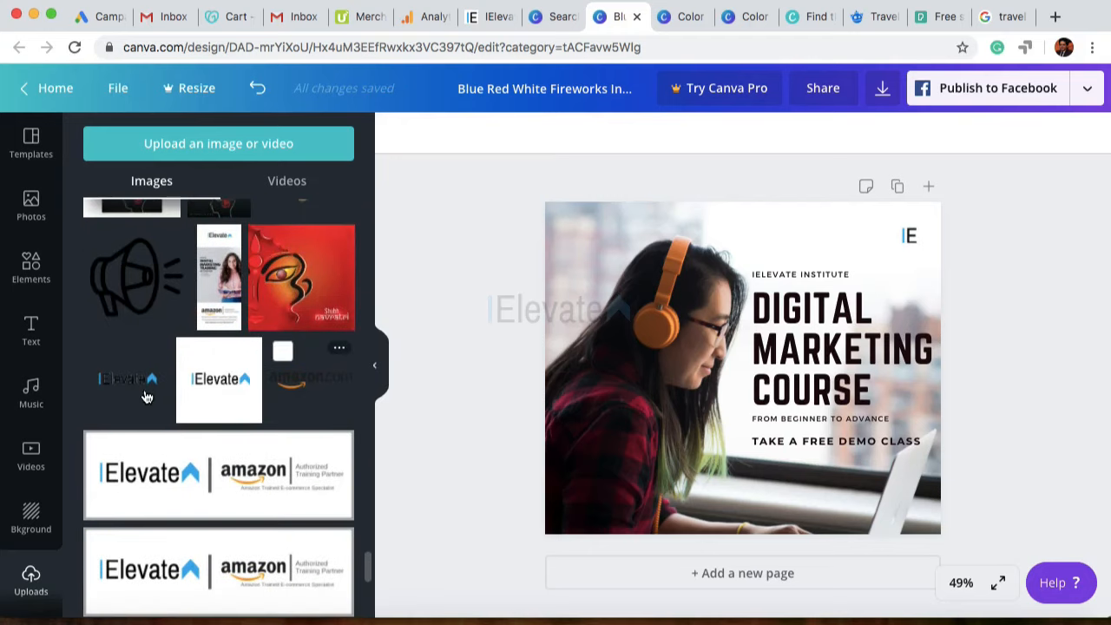
pyautogui.click(908, 236)
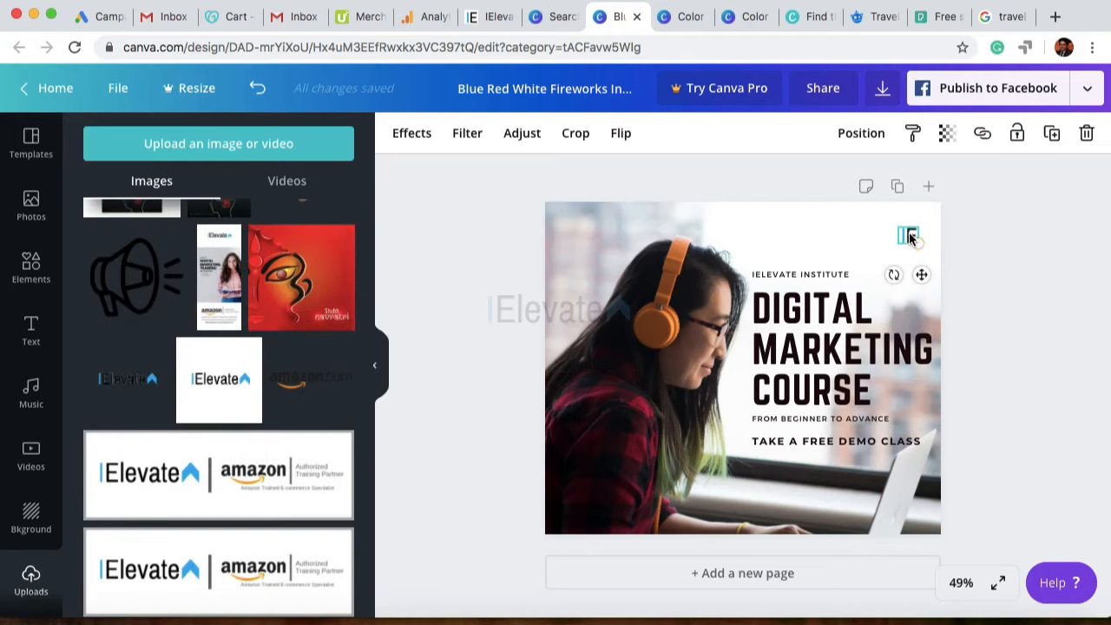
pyautogui.click(1085, 133)
pyautogui.click(130, 378)
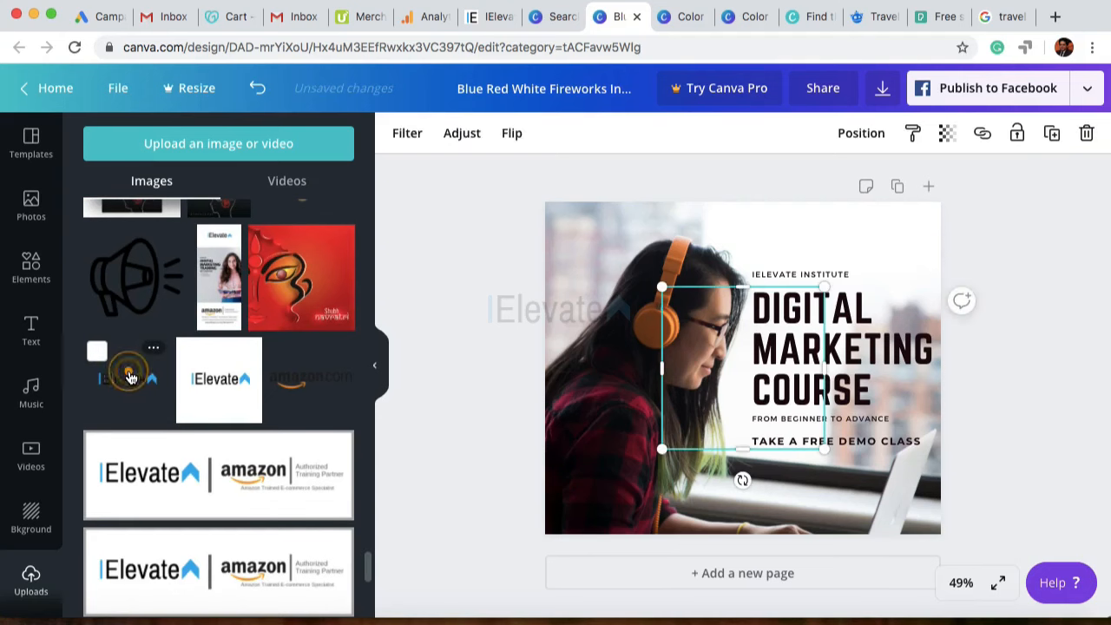
# Step: Shrink the IElevate logo and place it above the text group in the design's top-right corner
pyautogui.moveTo(823, 287); pyautogui.dragTo(908, 230)
pyautogui.click(1002, 223)
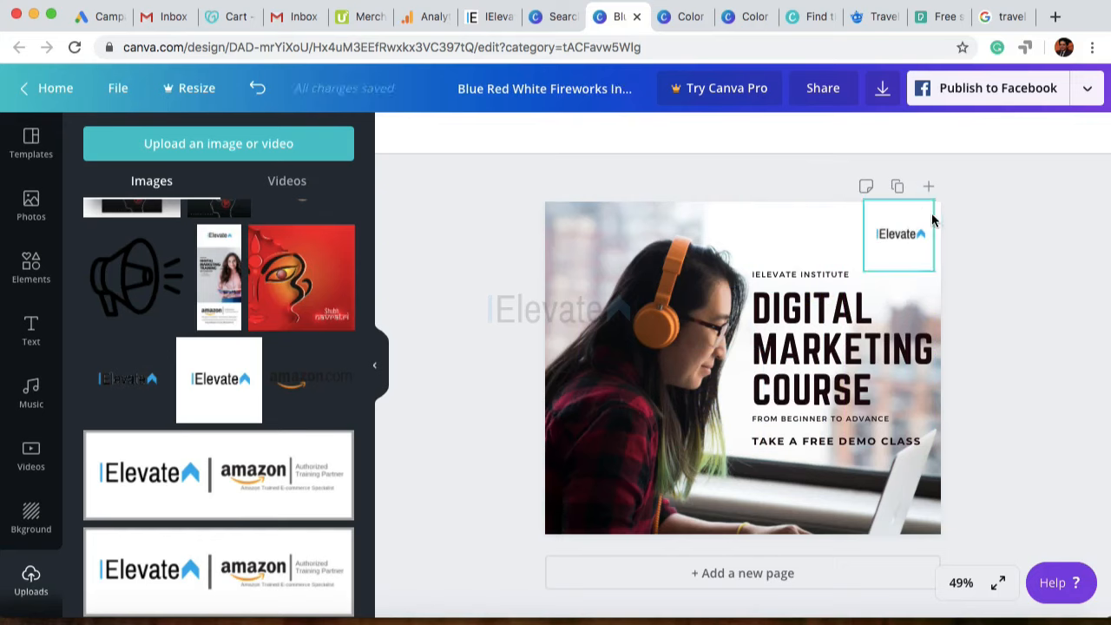
pyautogui.click(998, 240)
pyautogui.moveTo(902, 237)
pyautogui.mouseDown()
pyautogui.moveTo(597, 252)
pyautogui.moveTo(903, 240)
pyautogui.mouseUp()
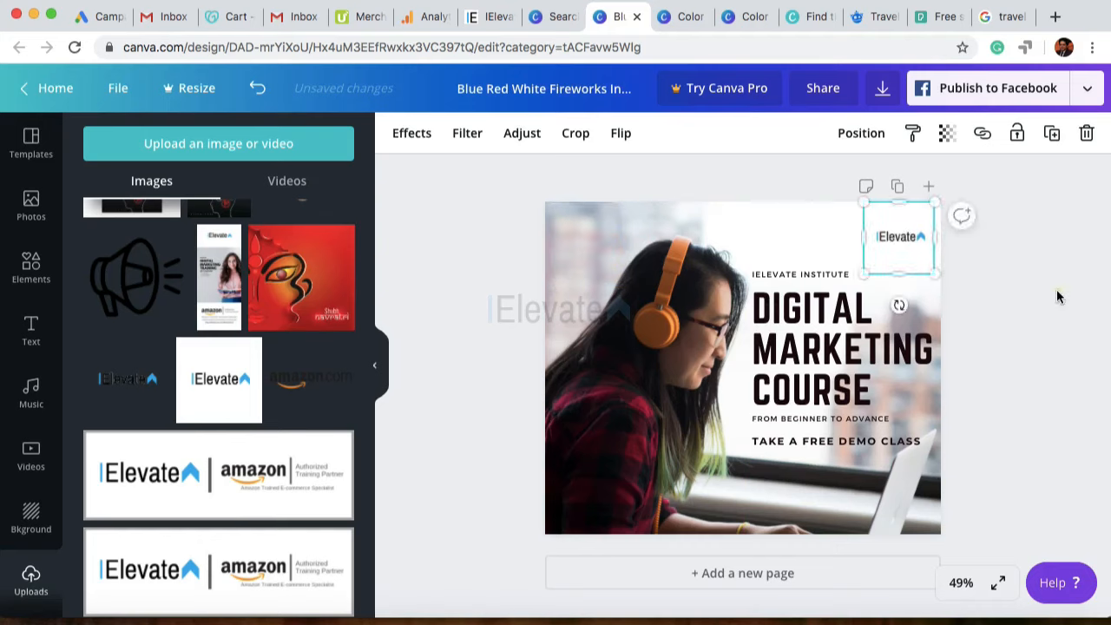
pyautogui.click(1056, 295)
pyautogui.click(904, 254)
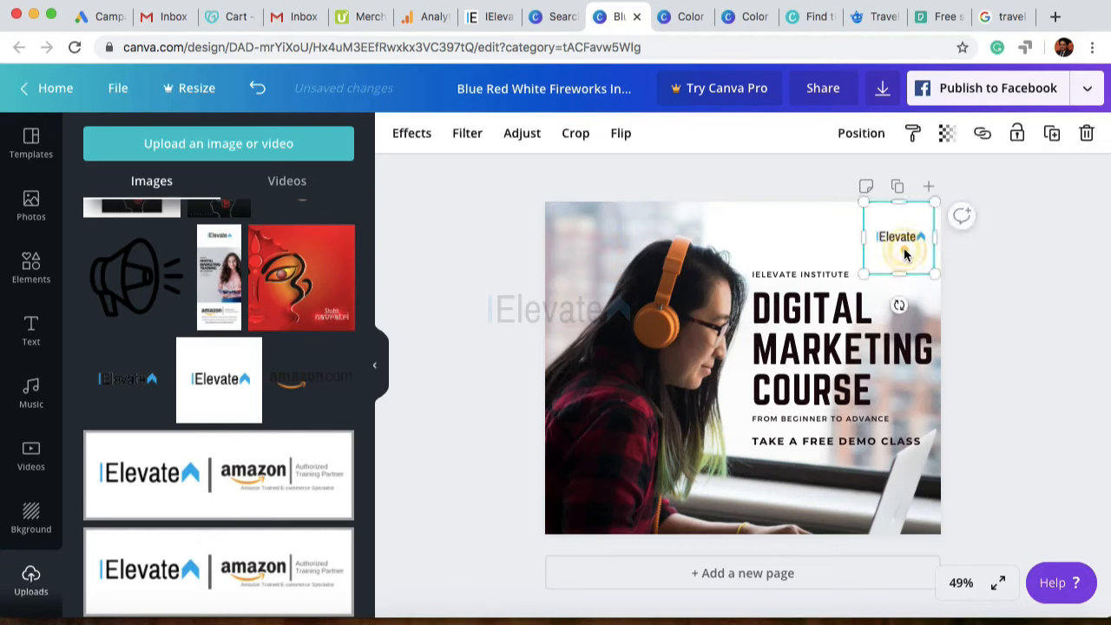
pyautogui.click(1024, 295)
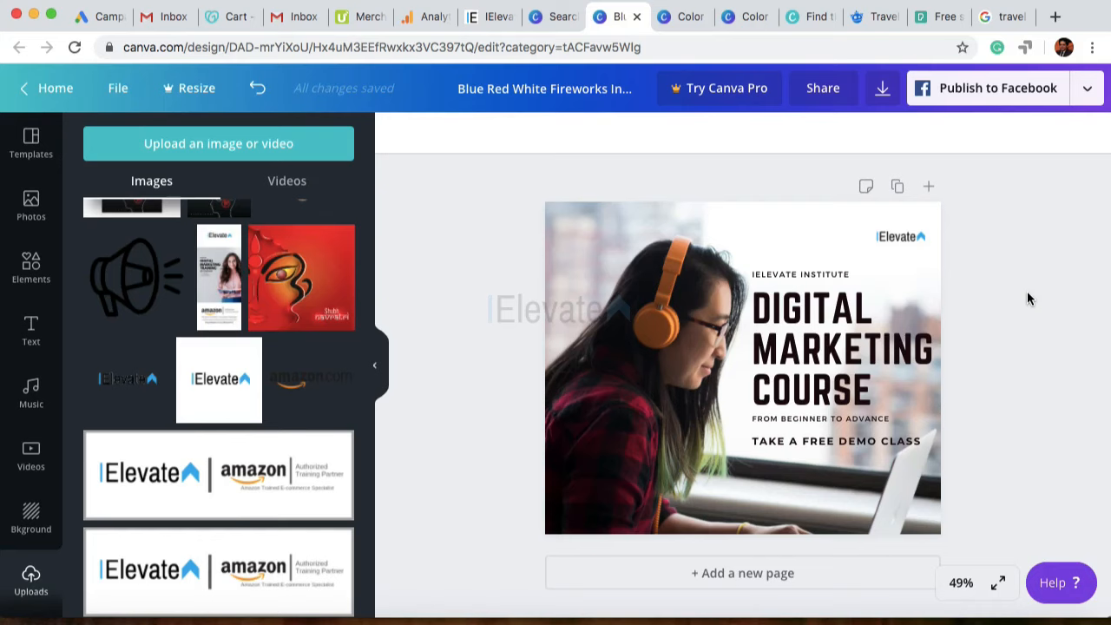
# Step: Make the IElevate logo slightly smaller and move it closer to the design's top-right corner
pyautogui.click(898, 243)
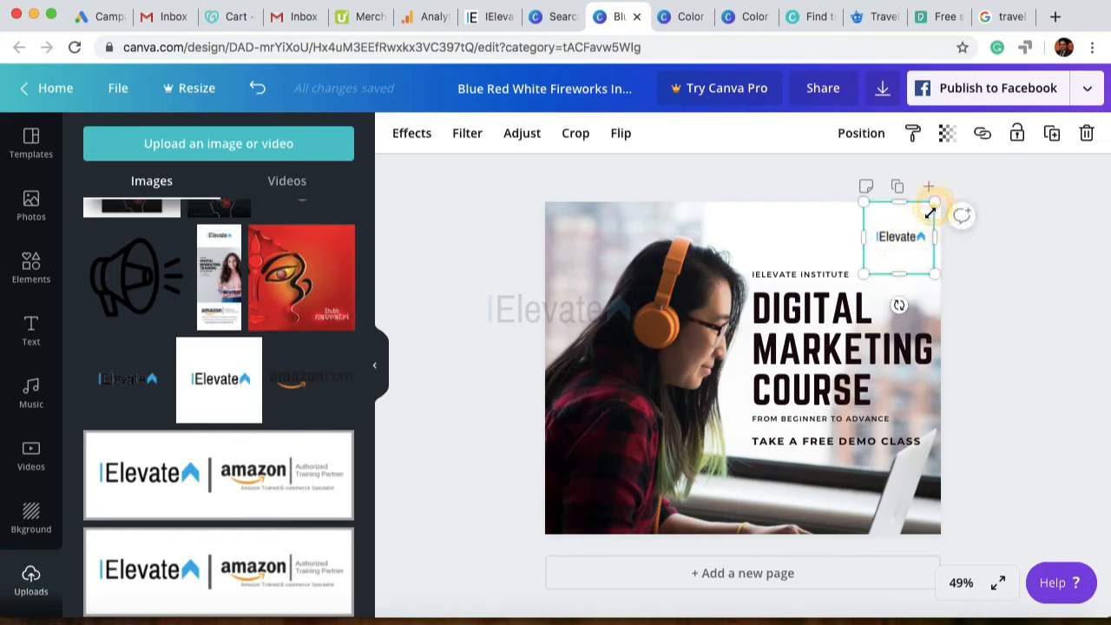
pyautogui.moveTo(934, 203); pyautogui.dragTo(928, 209)
pyautogui.moveTo(897, 246); pyautogui.dragTo(904, 229)
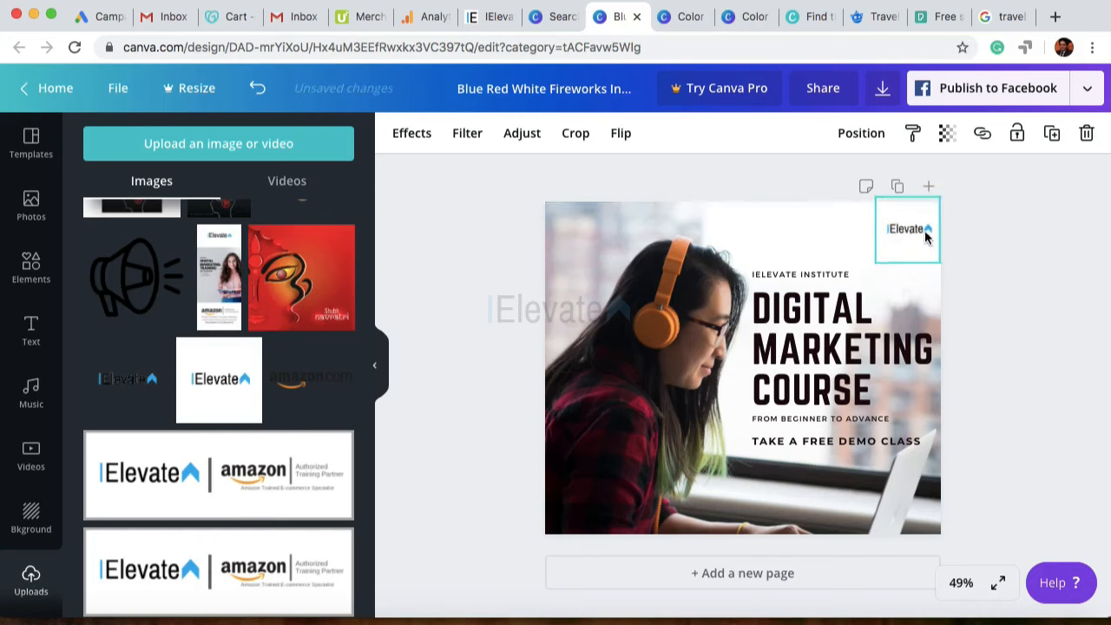
pyautogui.click(1030, 248)
pyautogui.click(911, 231)
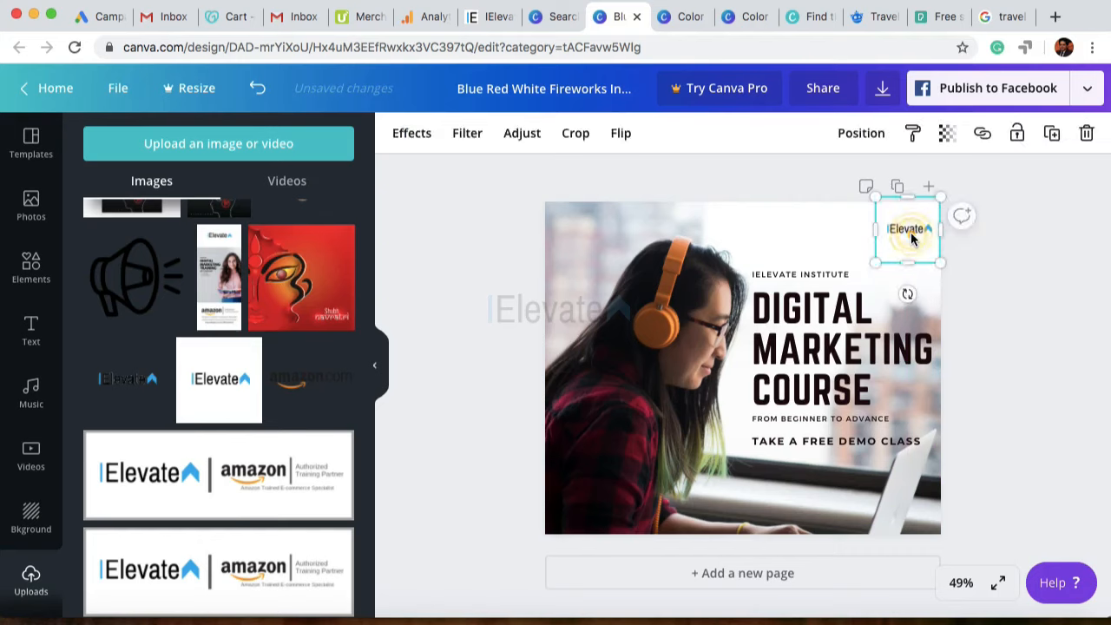
pyautogui.click(1025, 312)
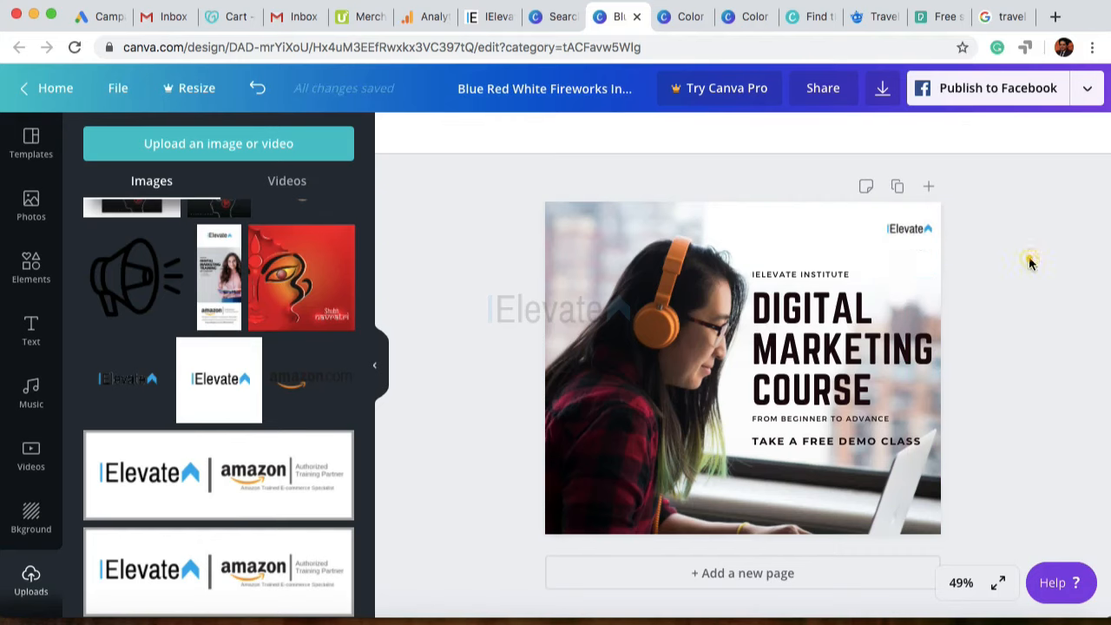
pyautogui.click(922, 235)
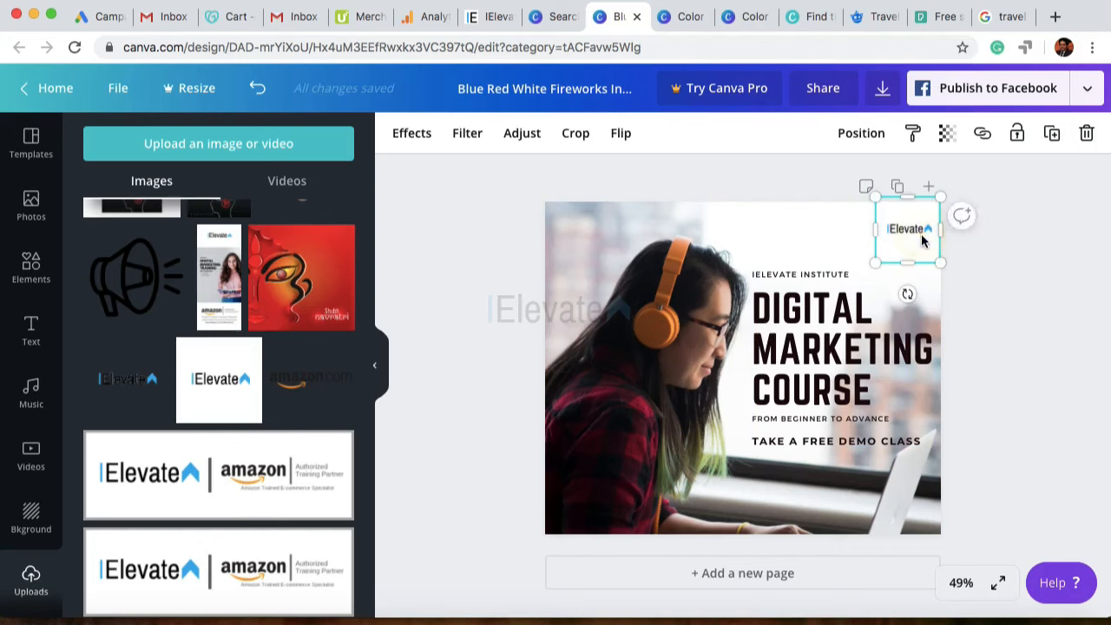
pyautogui.click(1036, 303)
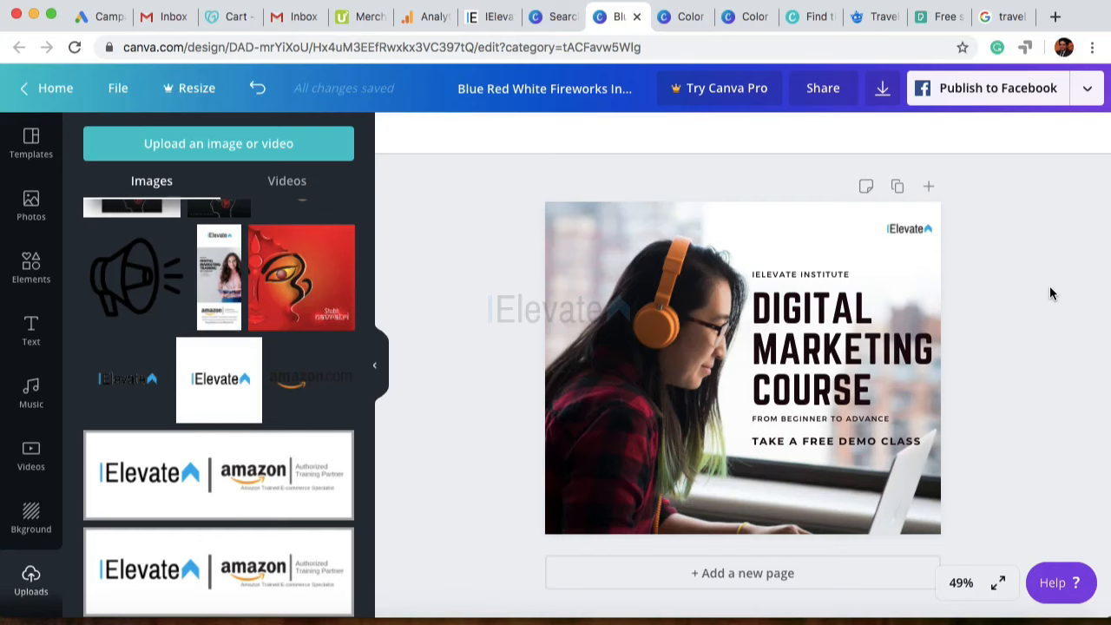
# Step: Nudge the IElevate logo slightly down and left, away from the edges of the design
pyautogui.click(902, 231)
pyautogui.moveTo(901, 228); pyautogui.dragTo(898, 233)
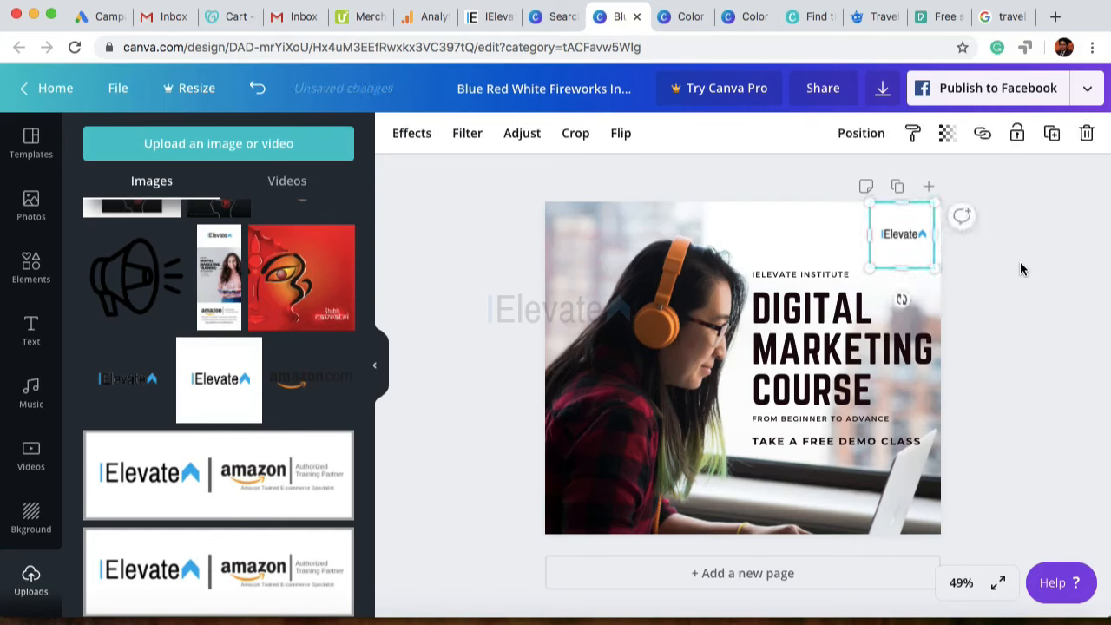
pyautogui.click(1011, 268)
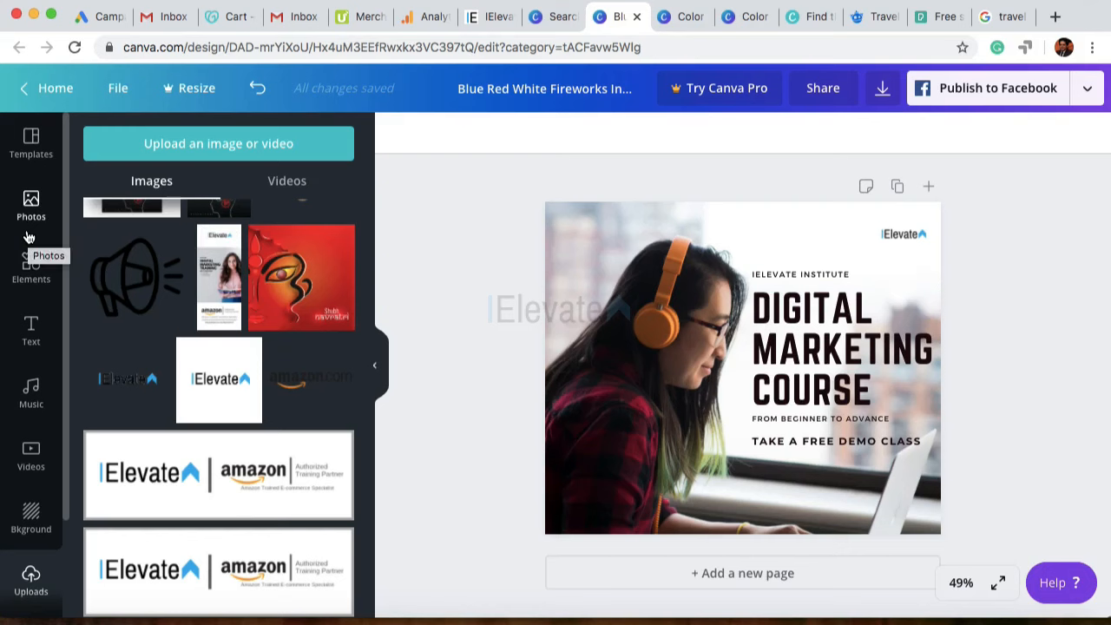
pyautogui.click(26, 278)
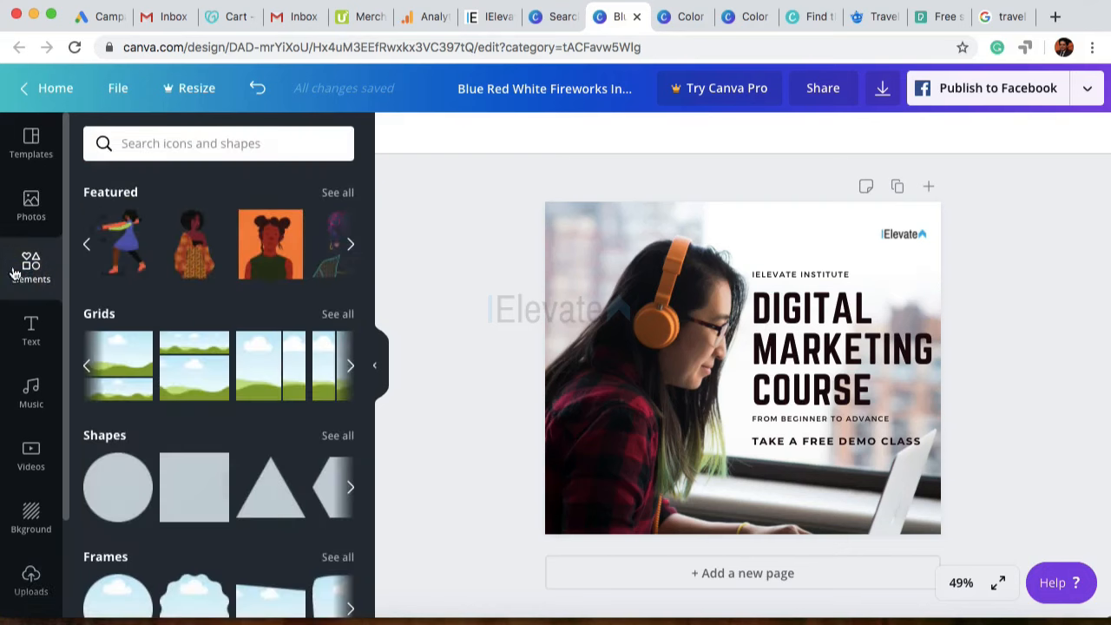
pyautogui.click(31, 207)
pyautogui.click(32, 155)
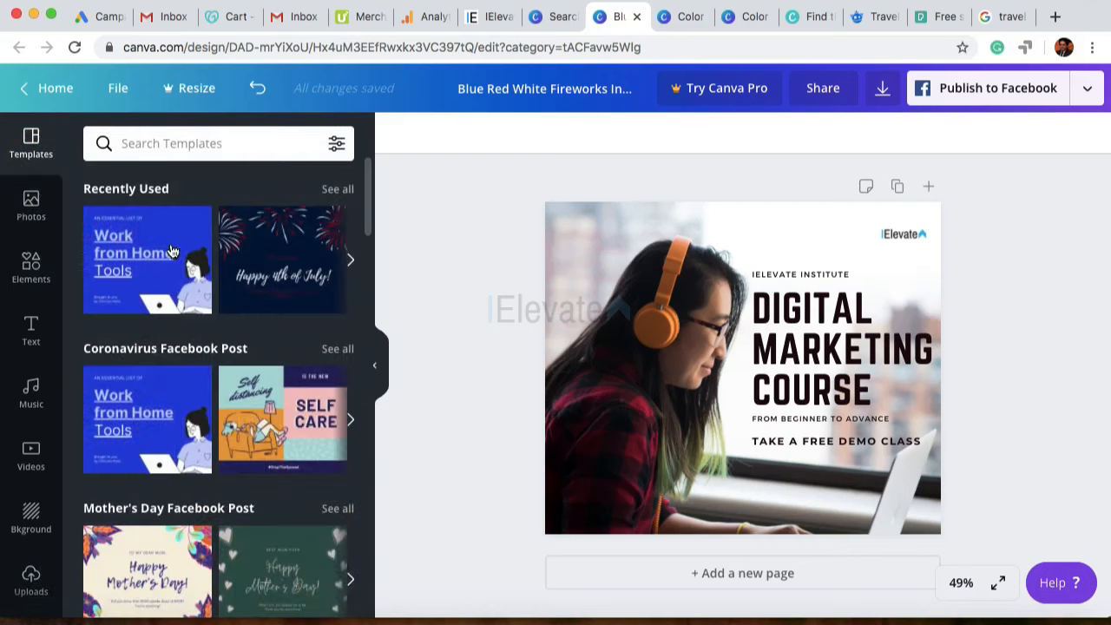
pyautogui.click(30, 340)
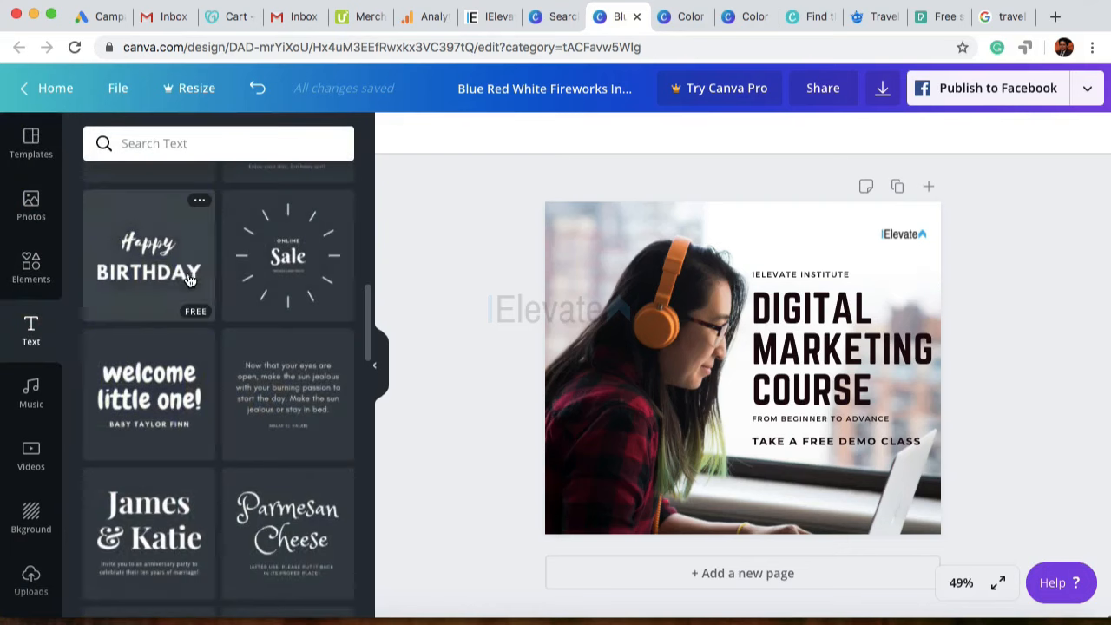
pyautogui.scroll(8, 240, 219)
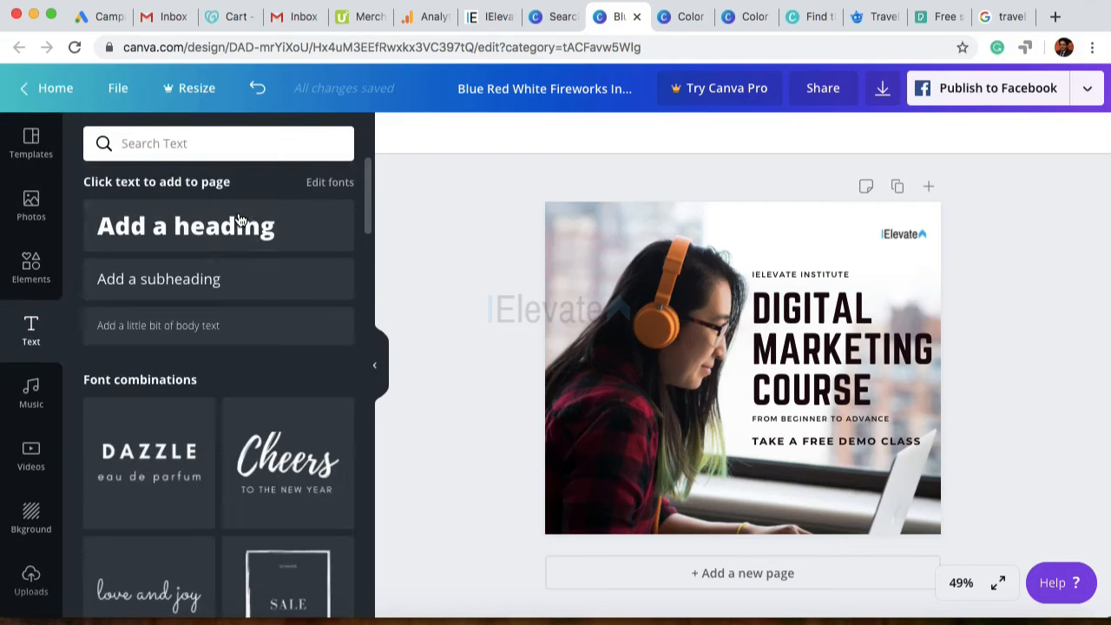
pyautogui.click(143, 334)
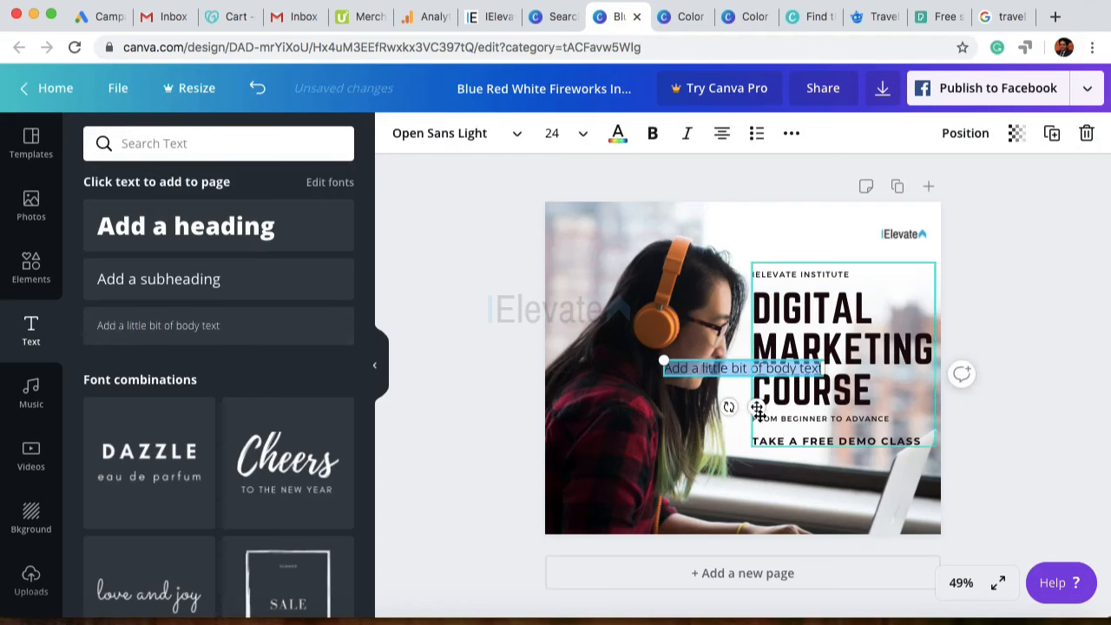
pyautogui.moveTo(757, 414); pyautogui.dragTo(856, 294)
pyautogui.click(836, 253)
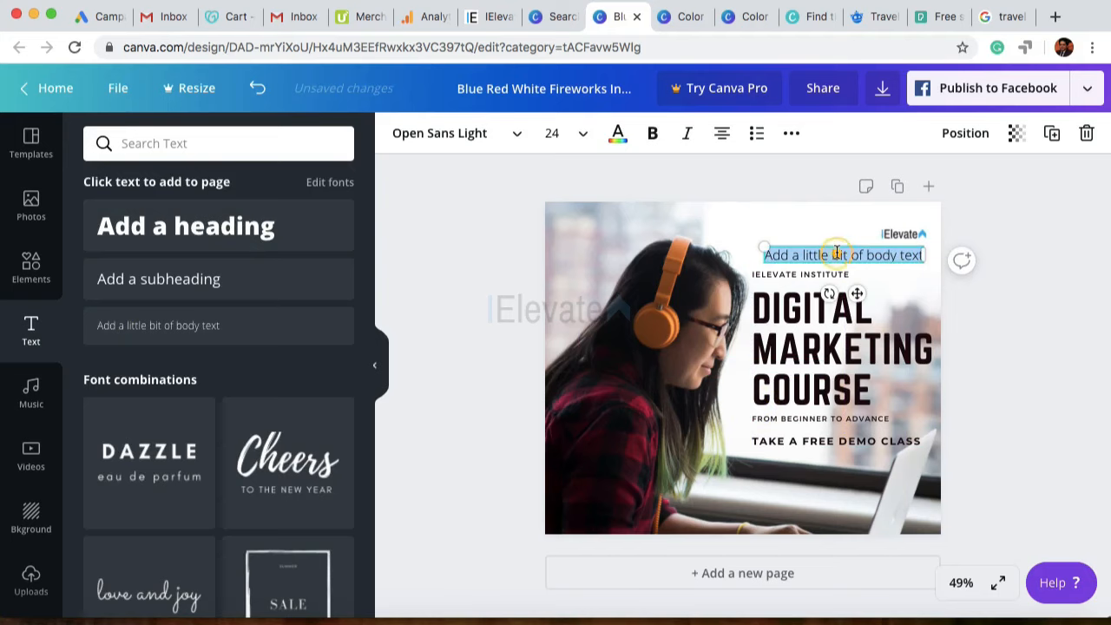
pyautogui.write('www')
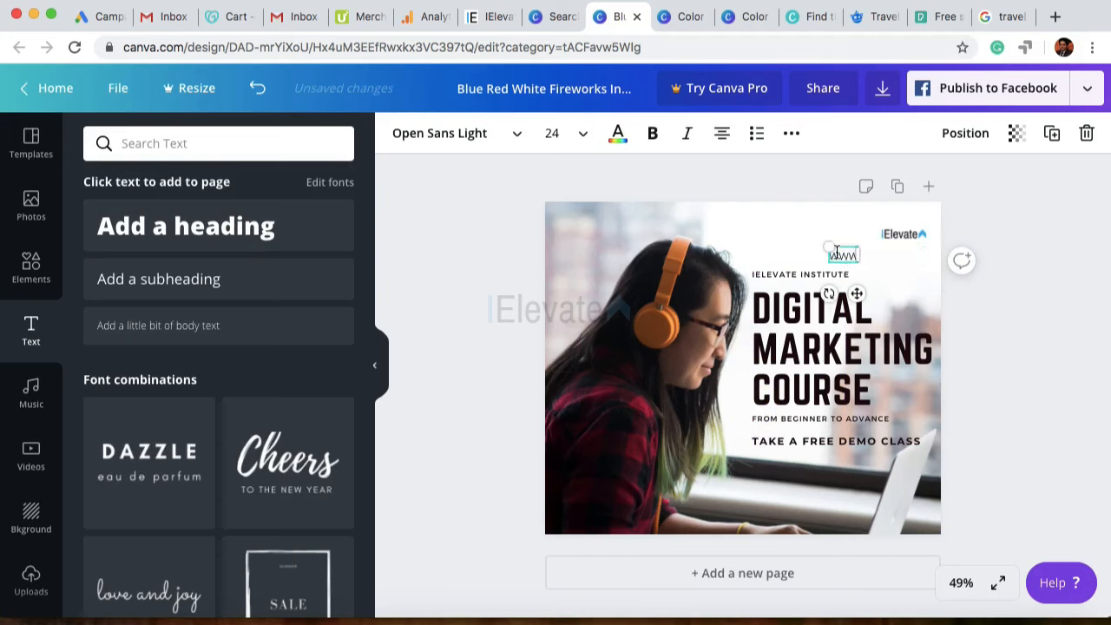
pyautogui.write('.ielevate')
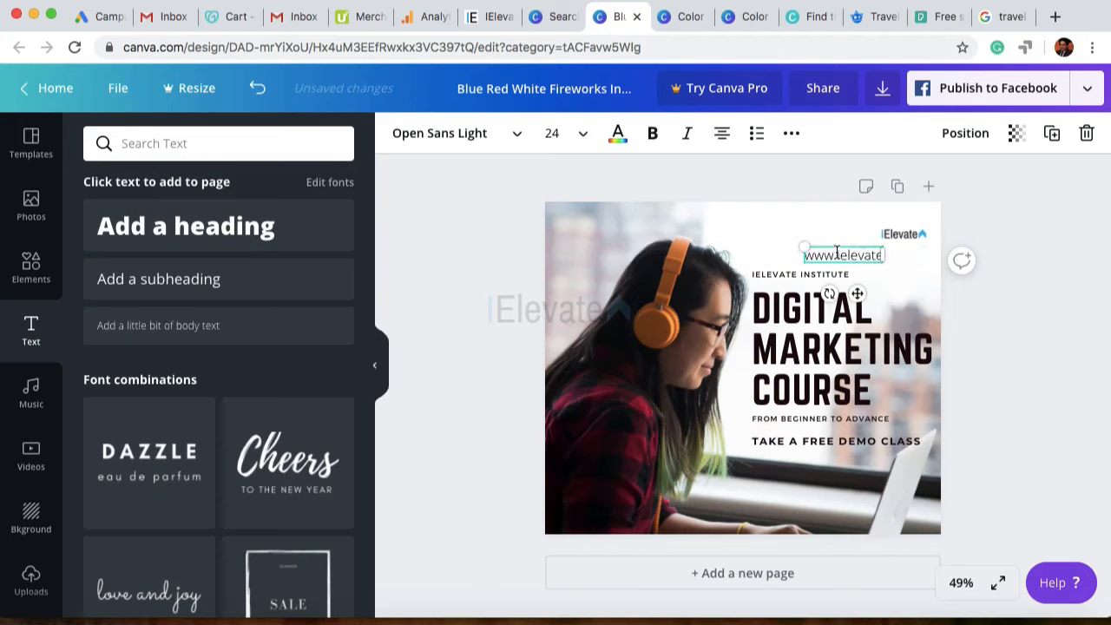
pyautogui.write('.in')
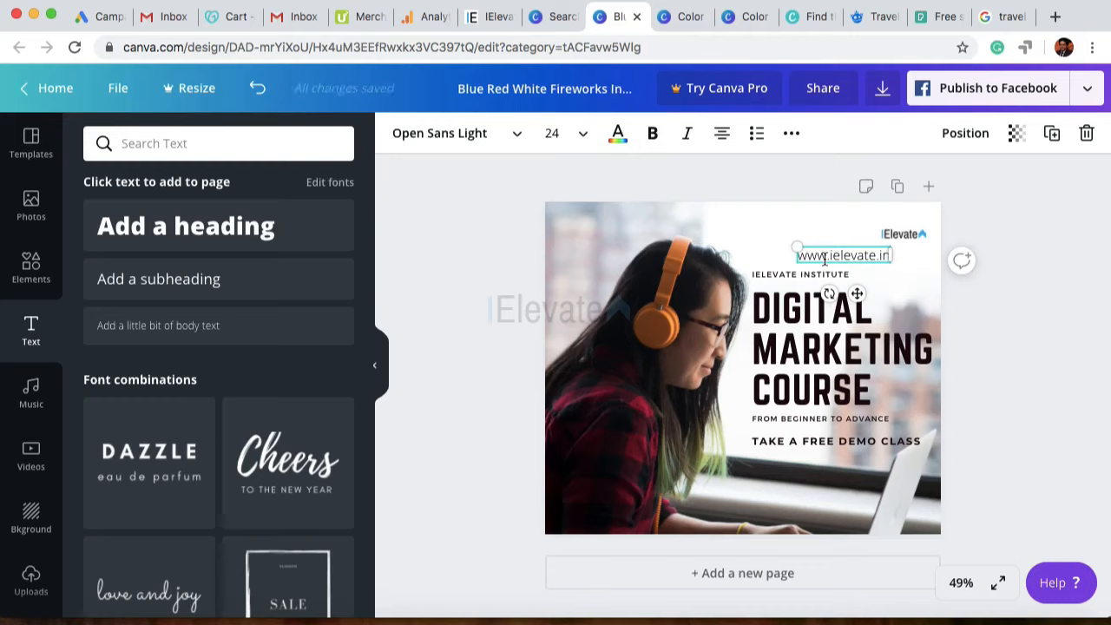
# Step: Set the web address text to size 14 and move it near the design's top edge, left of the logo
pyautogui.tripleClick(828, 256)
pyautogui.click(585, 133)
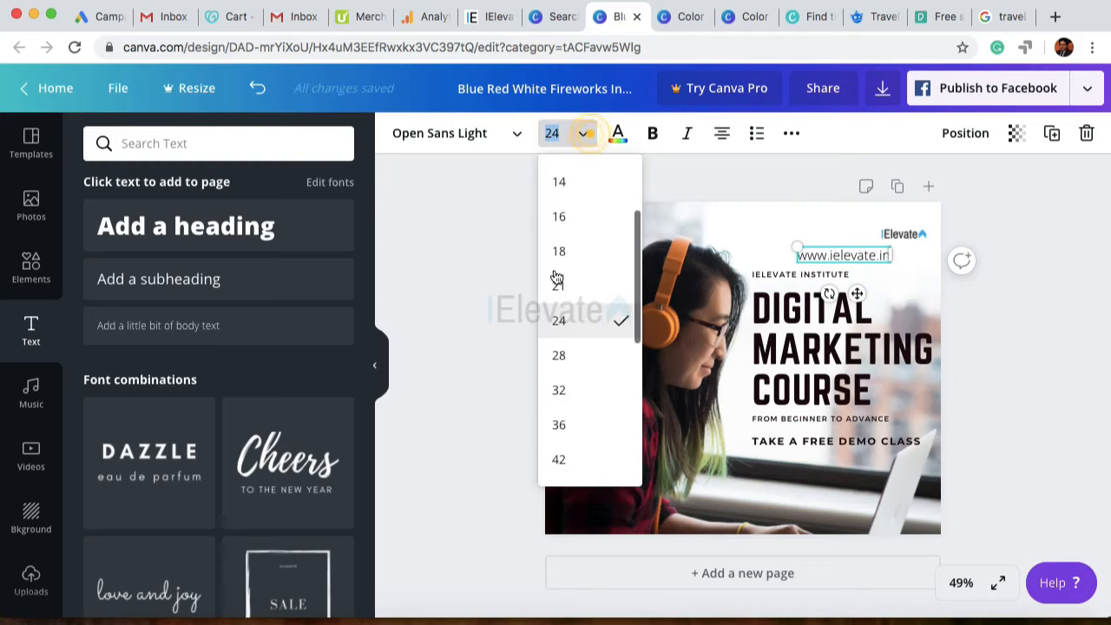
pyautogui.click(570, 179)
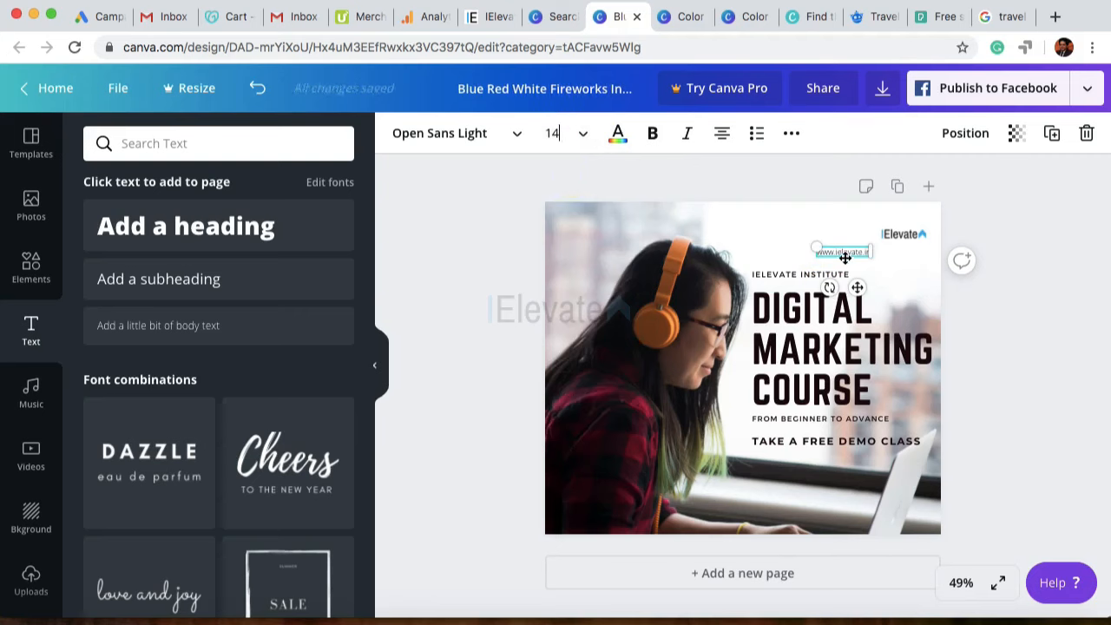
pyautogui.click(857, 287)
pyautogui.moveTo(900, 288); pyautogui.dragTo(756, 257)
pyautogui.click(1099, 254)
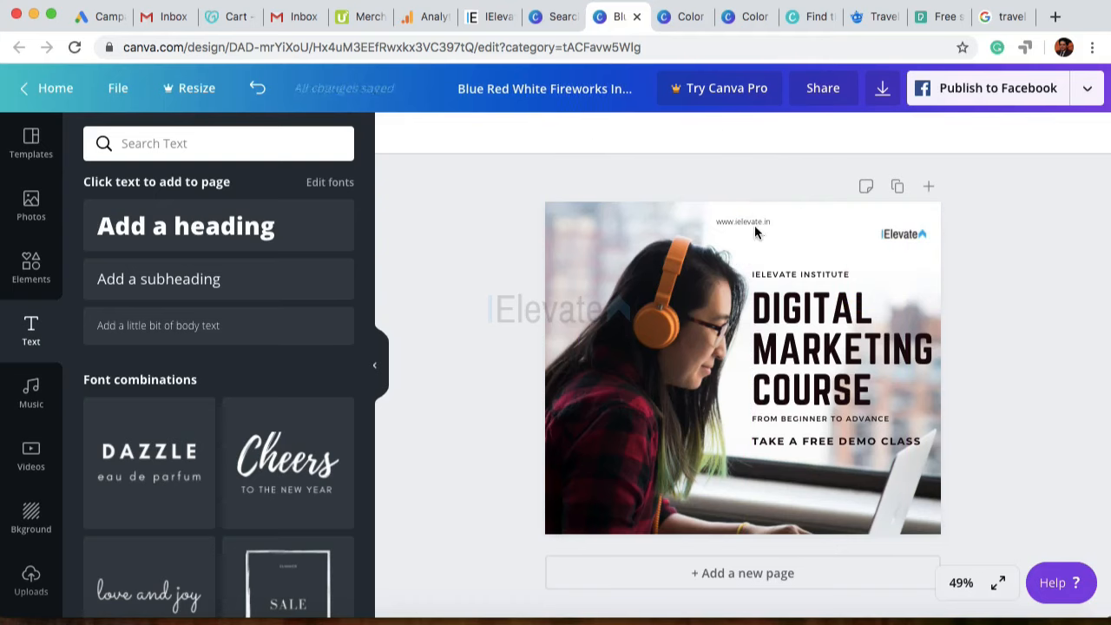
# Step: Move the web address directly beneath the IElevate logo and shift the logo slightly left, centring the two on each other
pyautogui.moveTo(754, 223); pyautogui.dragTo(895, 247)
pyautogui.click(1010, 270)
pyautogui.click(894, 247)
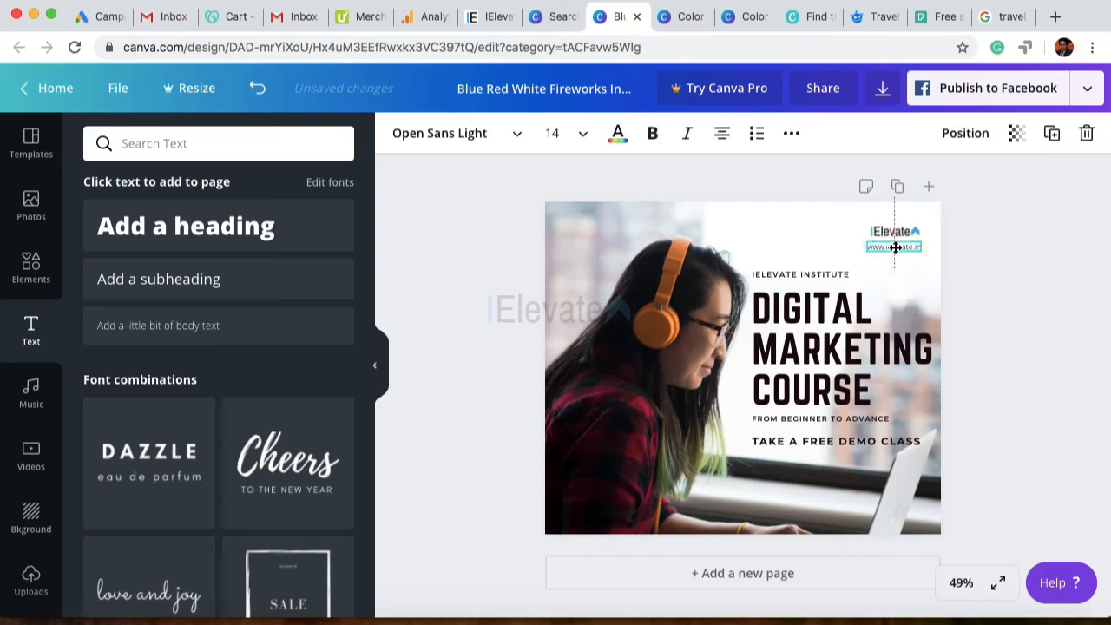
pyautogui.moveTo(893, 248); pyautogui.dragTo(893, 248)
pyautogui.click(1019, 333)
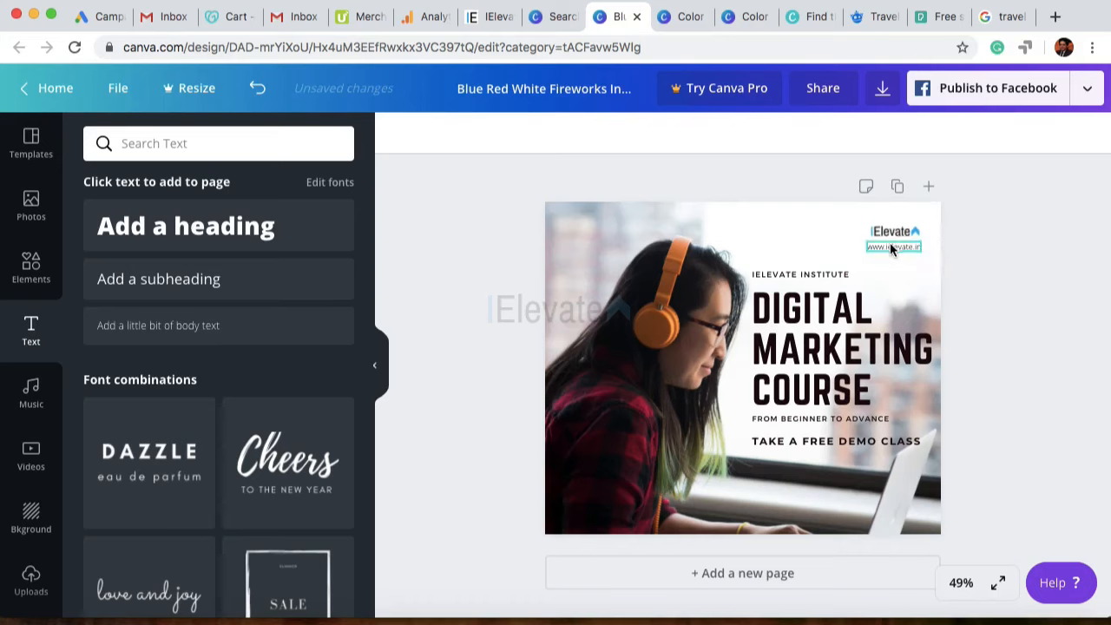
pyautogui.click(888, 244)
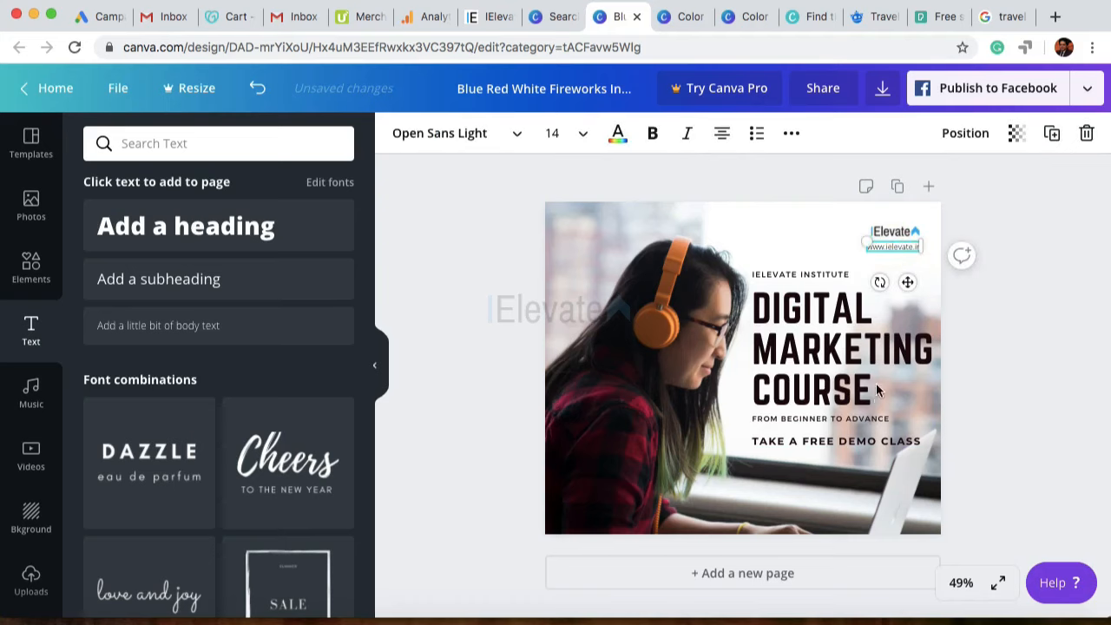
pyautogui.click(1052, 365)
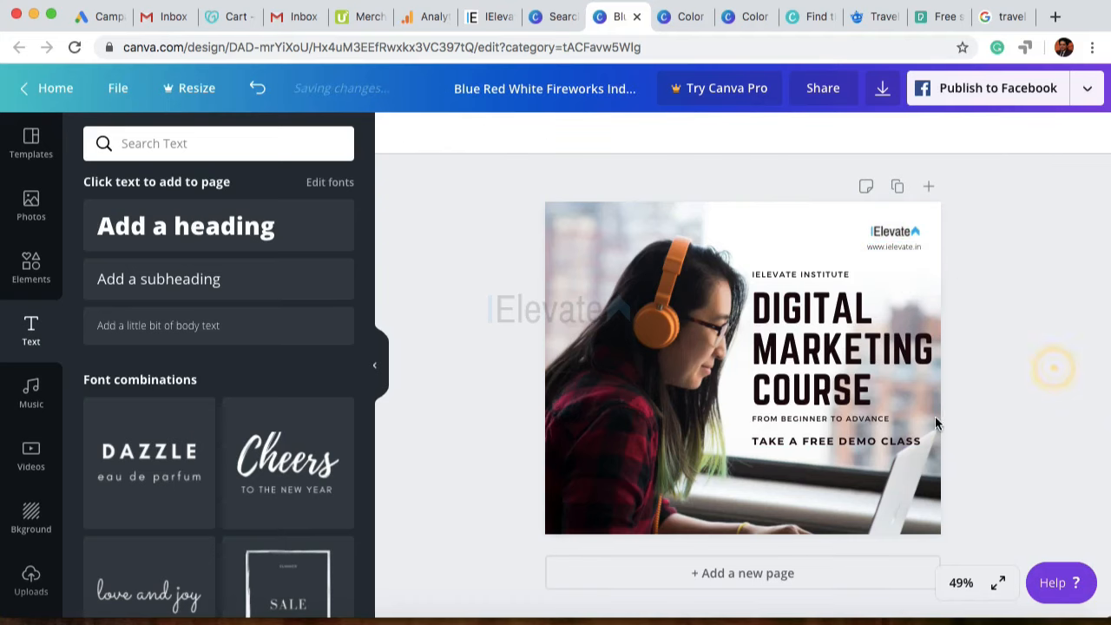
# Step: Nudge the web address slightly up, closer to the IElevate logo and still centred beneath it
pyautogui.click(961, 585)
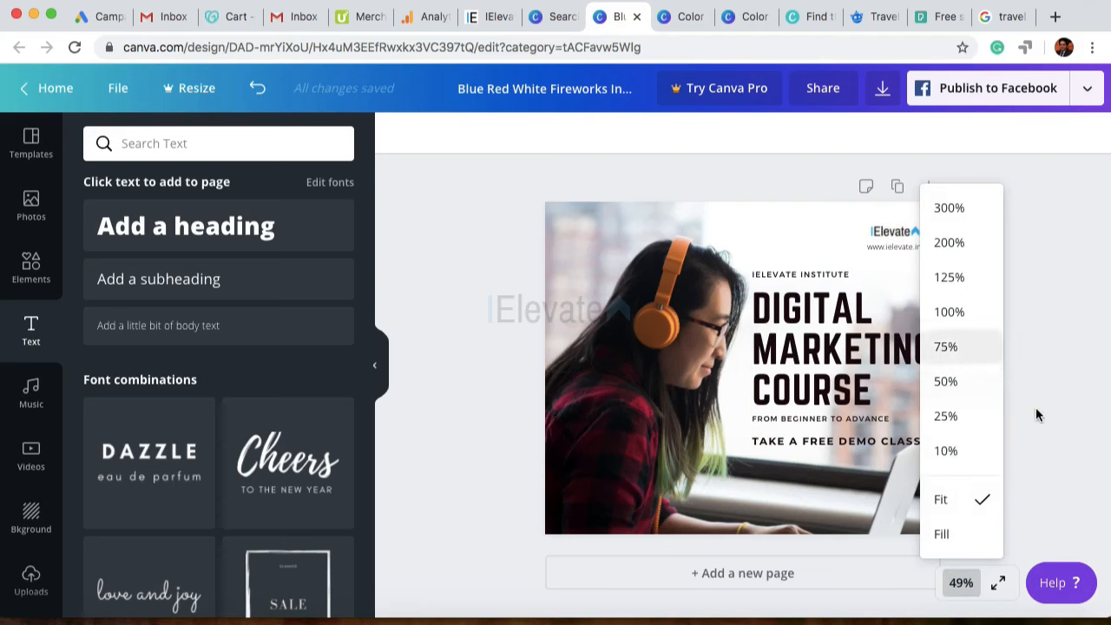
pyautogui.click(1053, 383)
pyautogui.scroll(3, 645, 318)
pyautogui.hscroll(2, 645, 319)
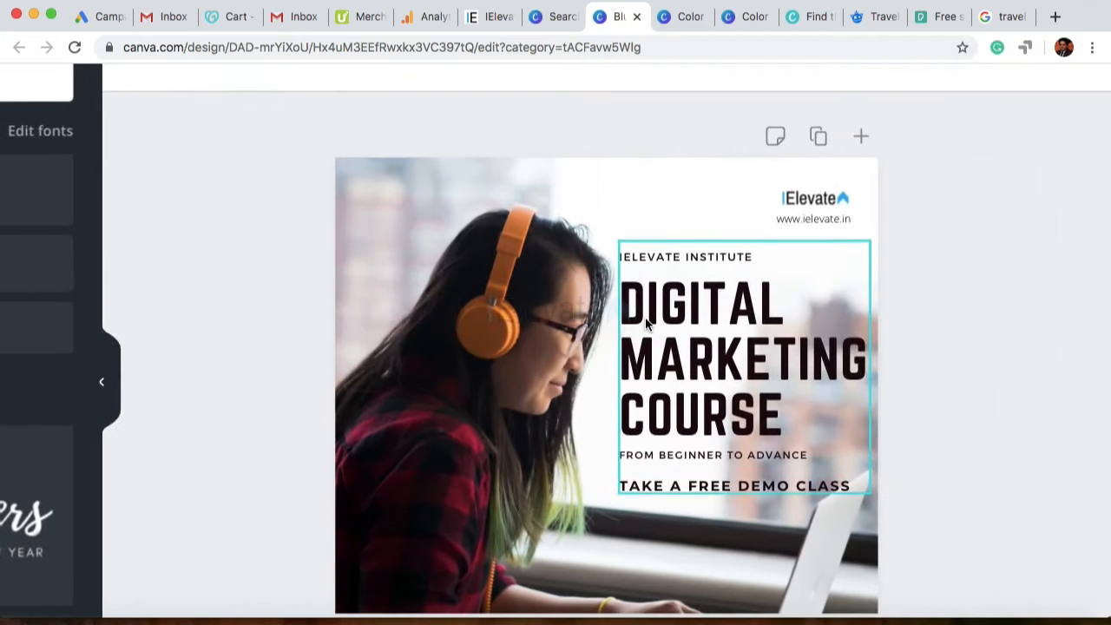
pyautogui.scroll(-1, 646, 319)
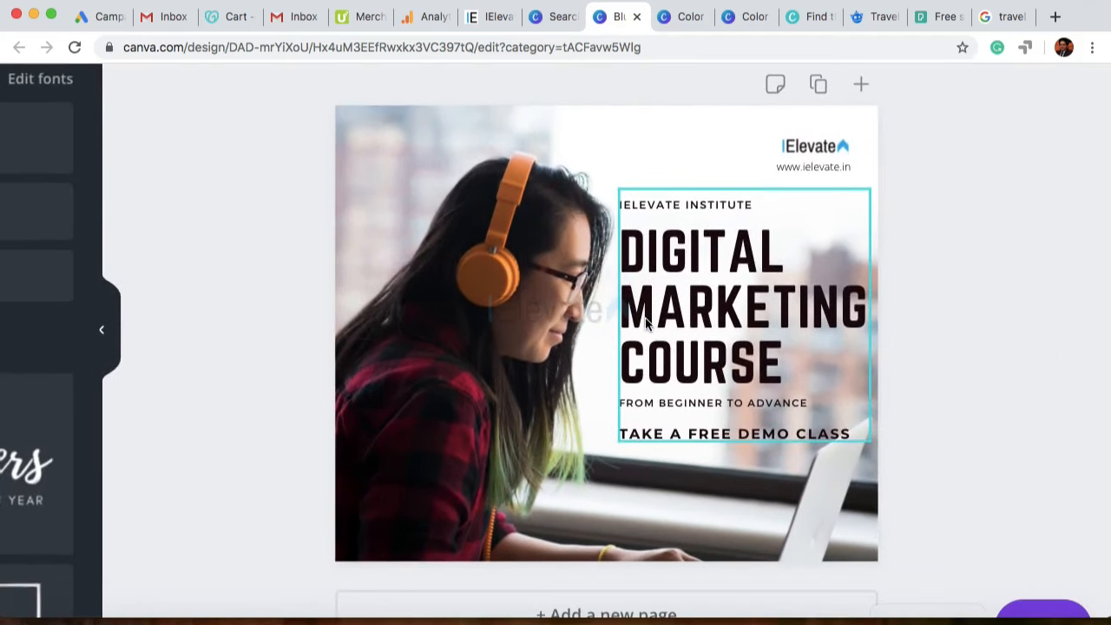
pyautogui.click(824, 167)
pyautogui.moveTo(824, 167); pyautogui.dragTo(825, 173)
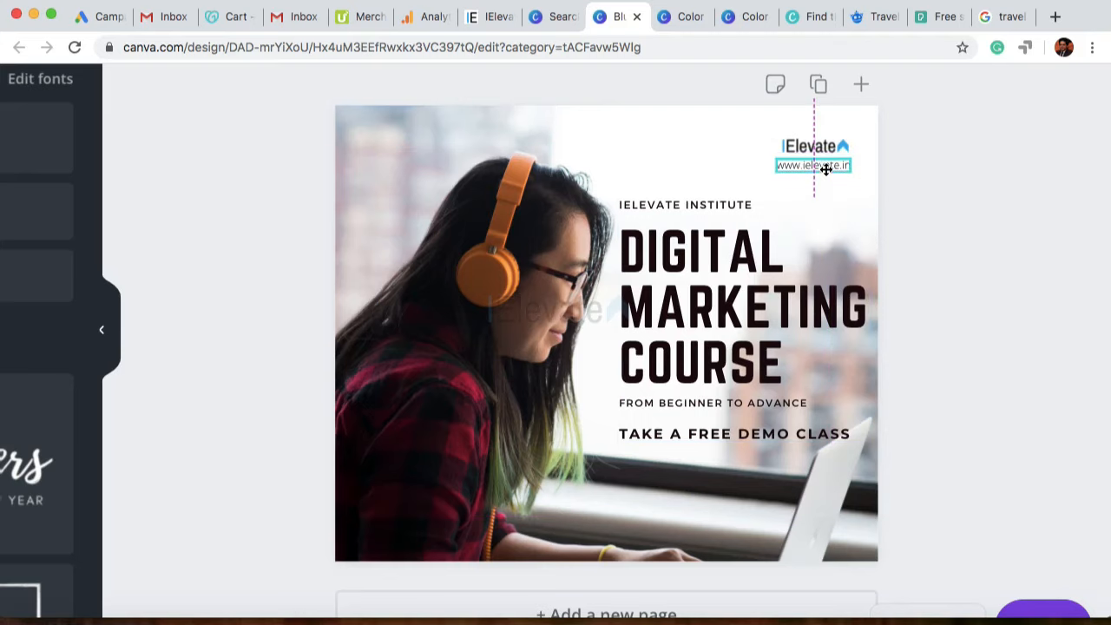
pyautogui.click(985, 201)
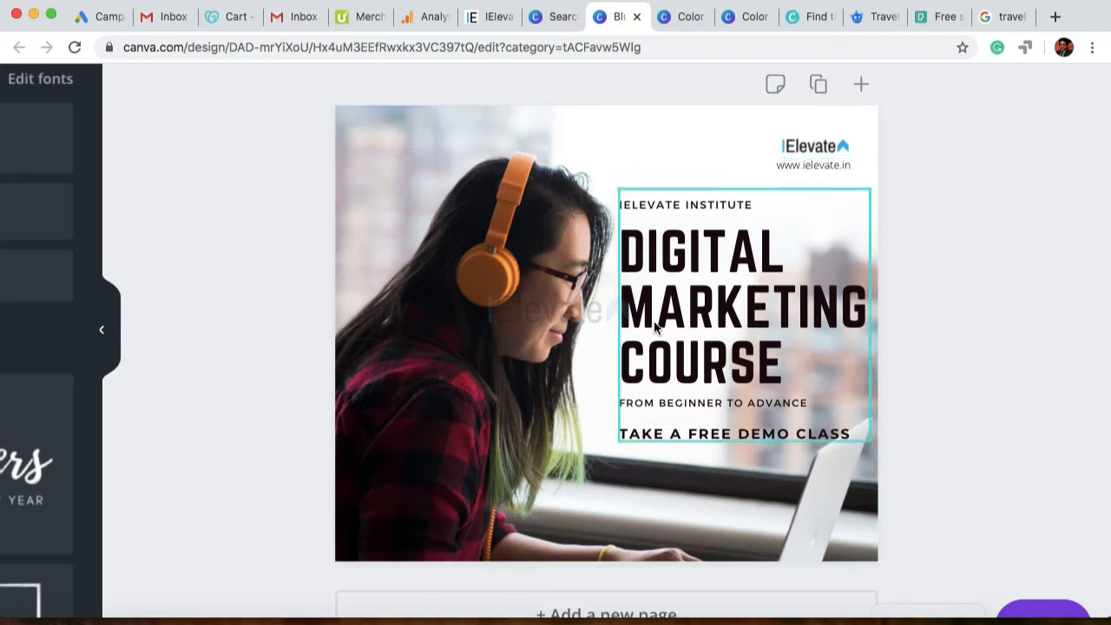
pyautogui.click(1016, 286)
# Step: Add a second page to the design below the finished digital marketing post
pyautogui.scroll(-3, 554, 296)
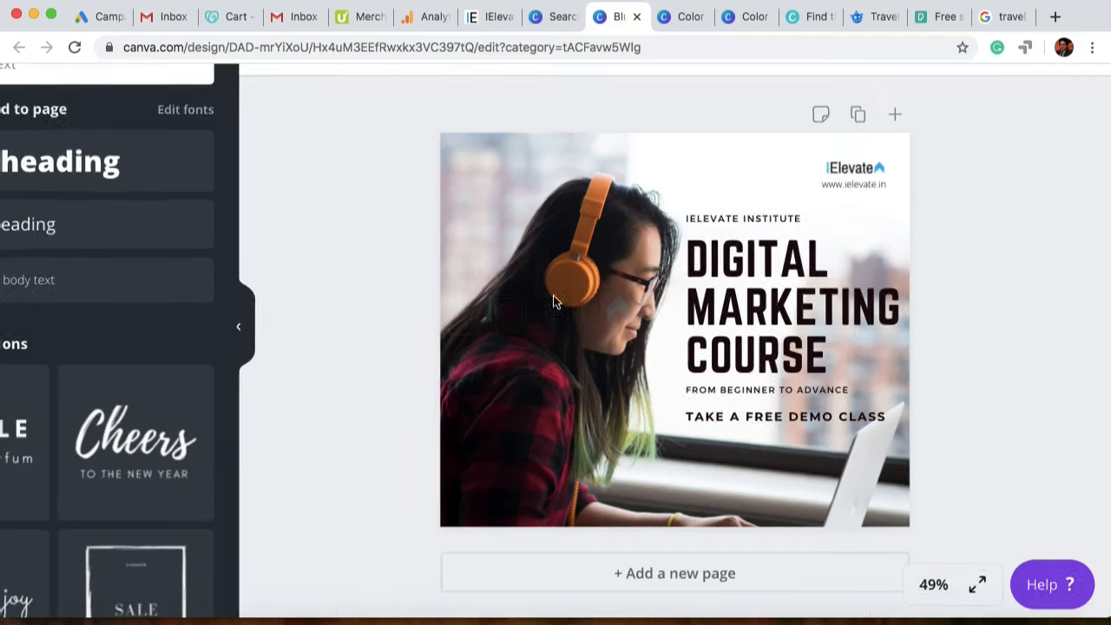
pyautogui.scroll(-2, 377, 265)
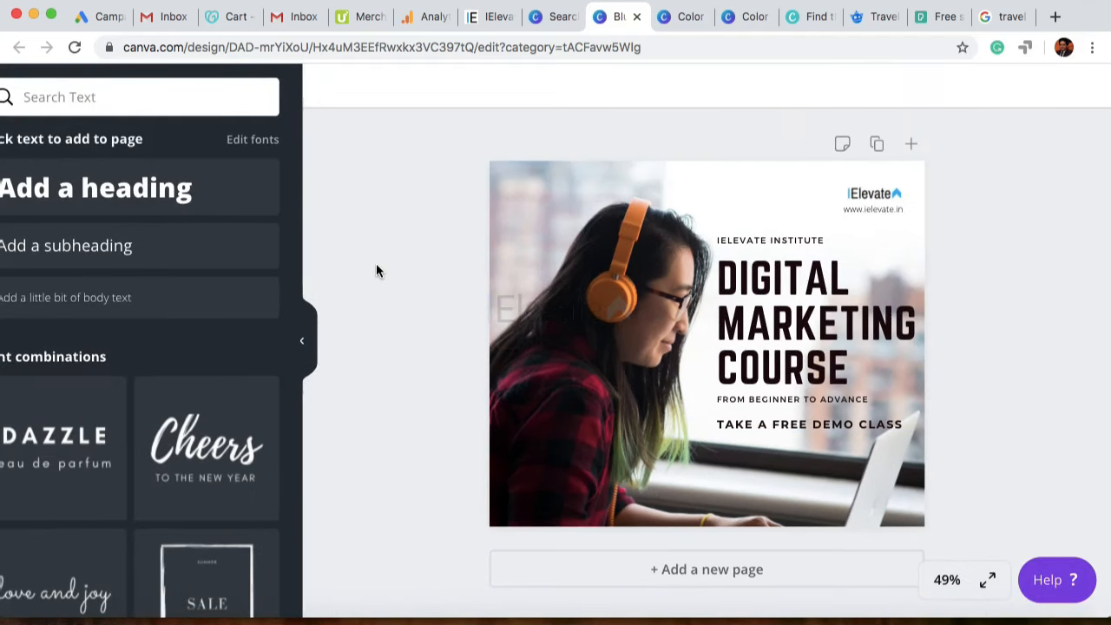
pyautogui.scroll(-1, 376, 264)
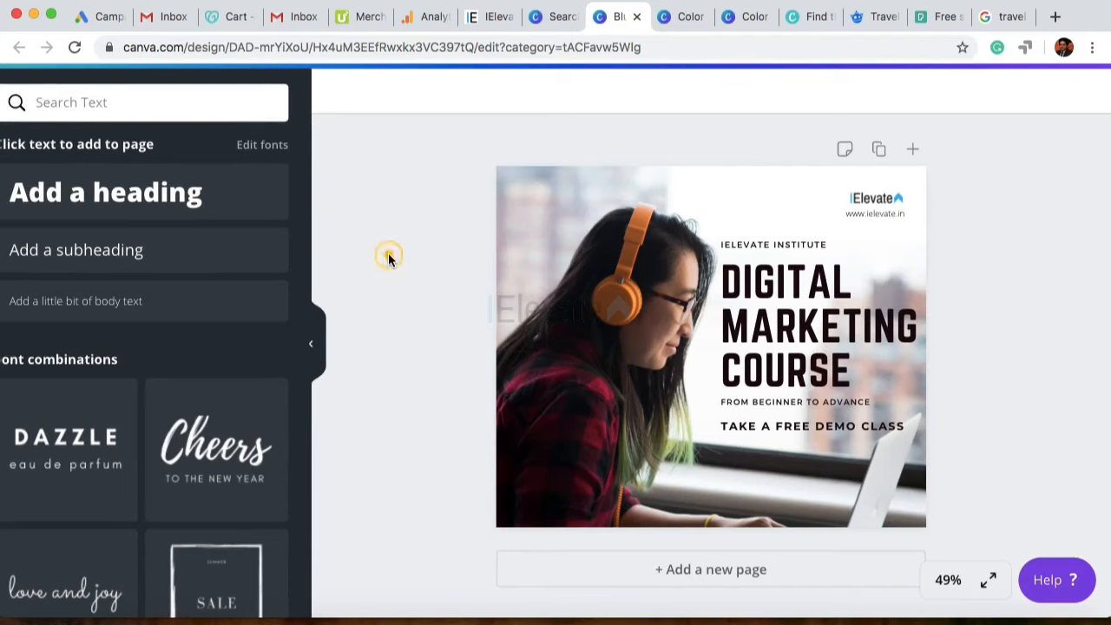
pyautogui.scroll(-1, 388, 255)
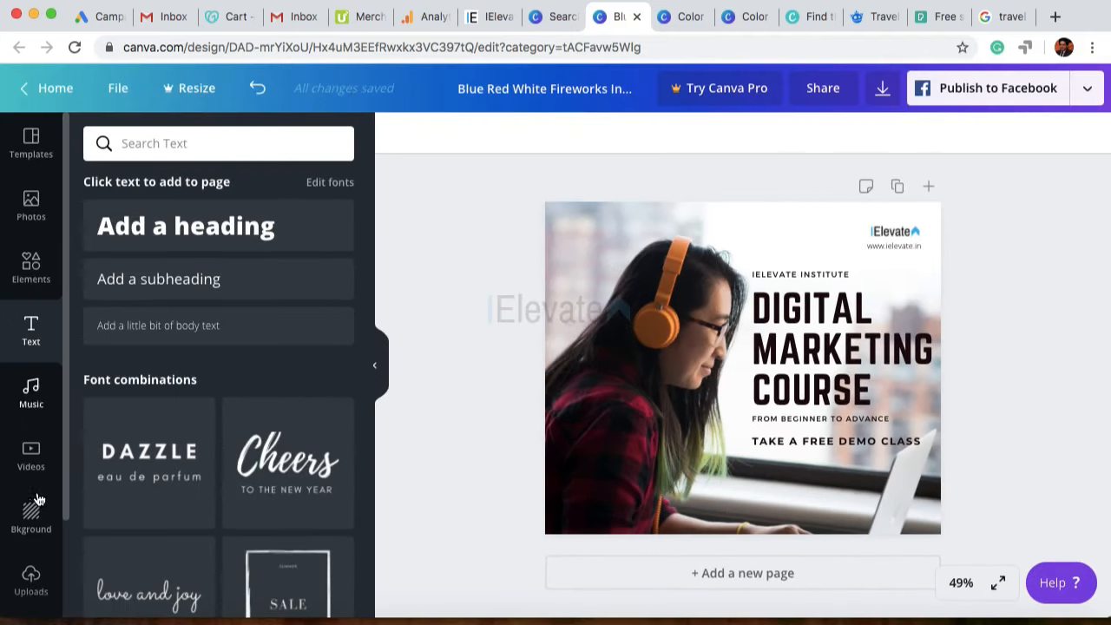
pyautogui.scroll(-2, 38, 499)
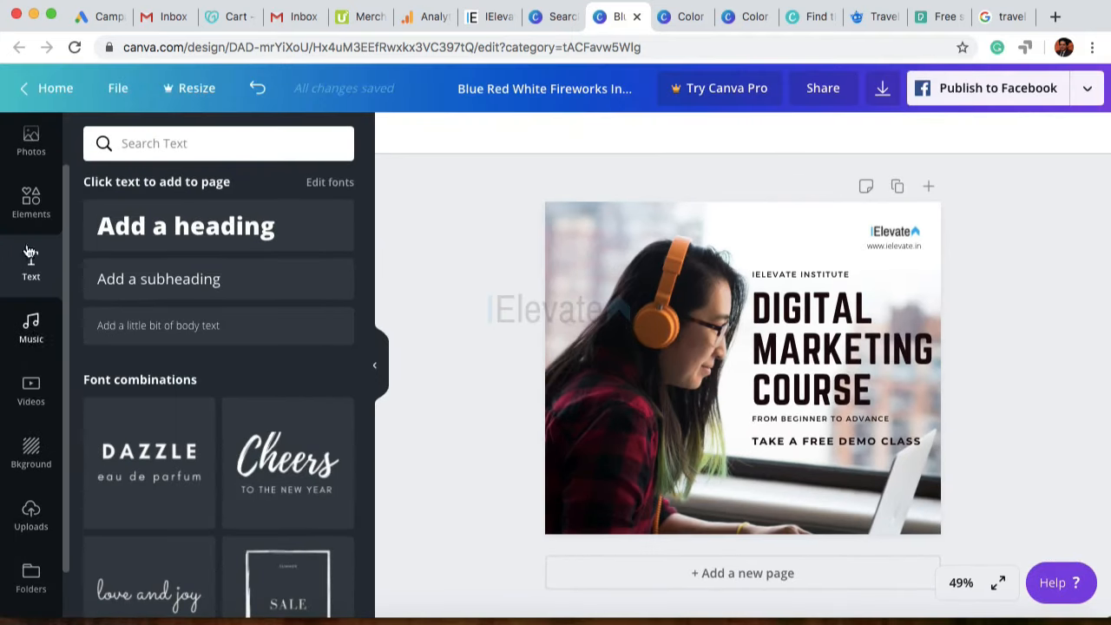
pyautogui.click(33, 215)
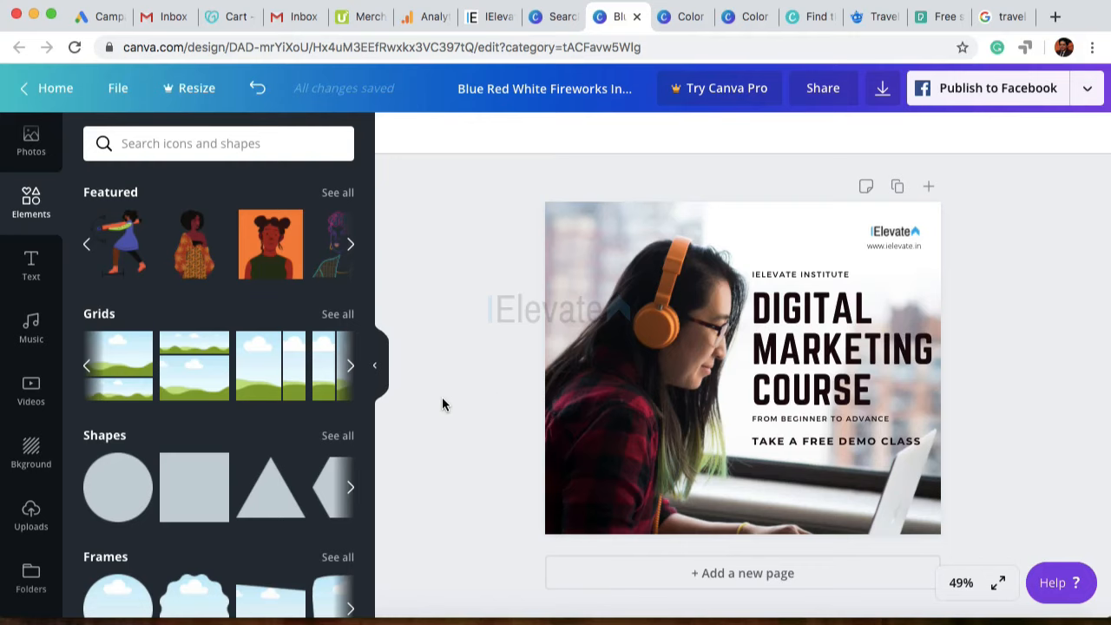
pyautogui.click(745, 575)
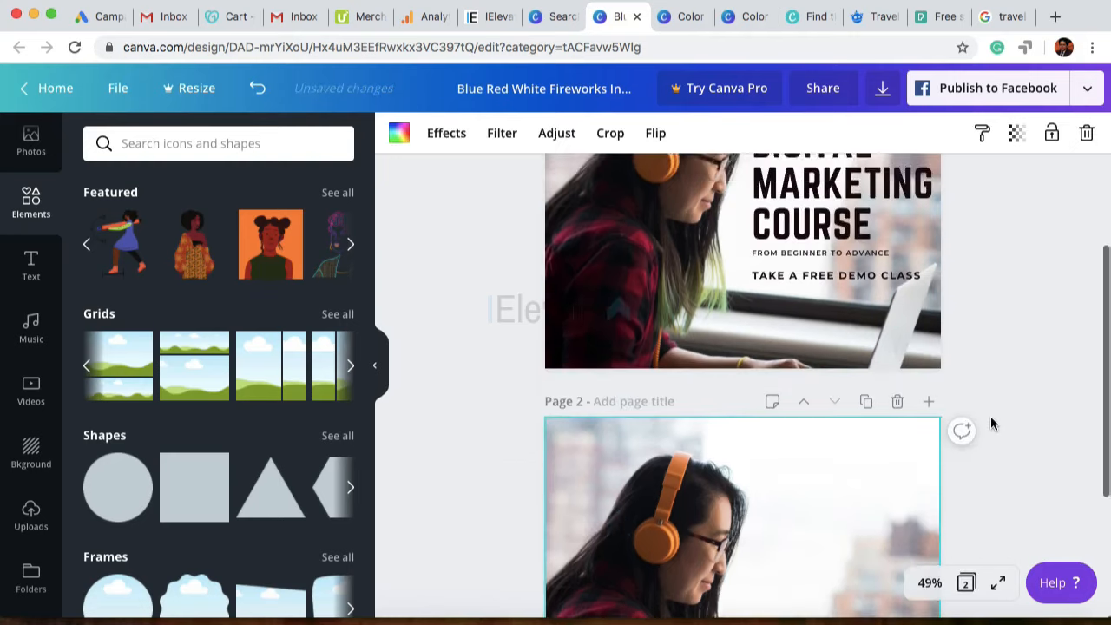
# Step: Compare the finished first page with the newly added second page
pyautogui.scroll(3, 991, 417)
pyautogui.scroll(-3, 991, 418)
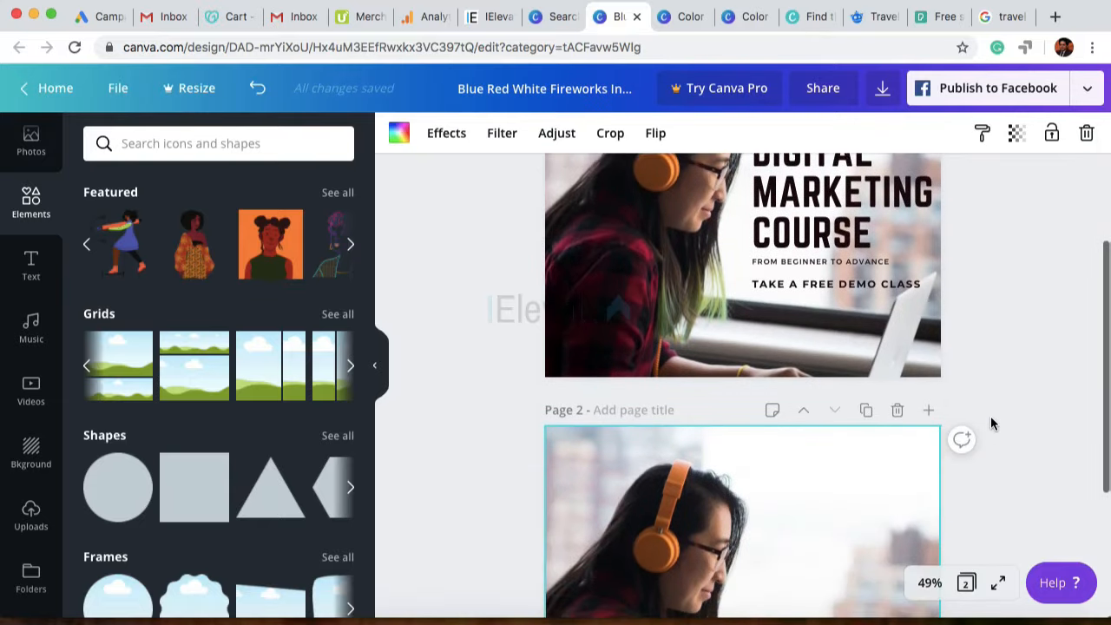
pyautogui.scroll(-3, 991, 416)
pyautogui.scroll(3, 991, 415)
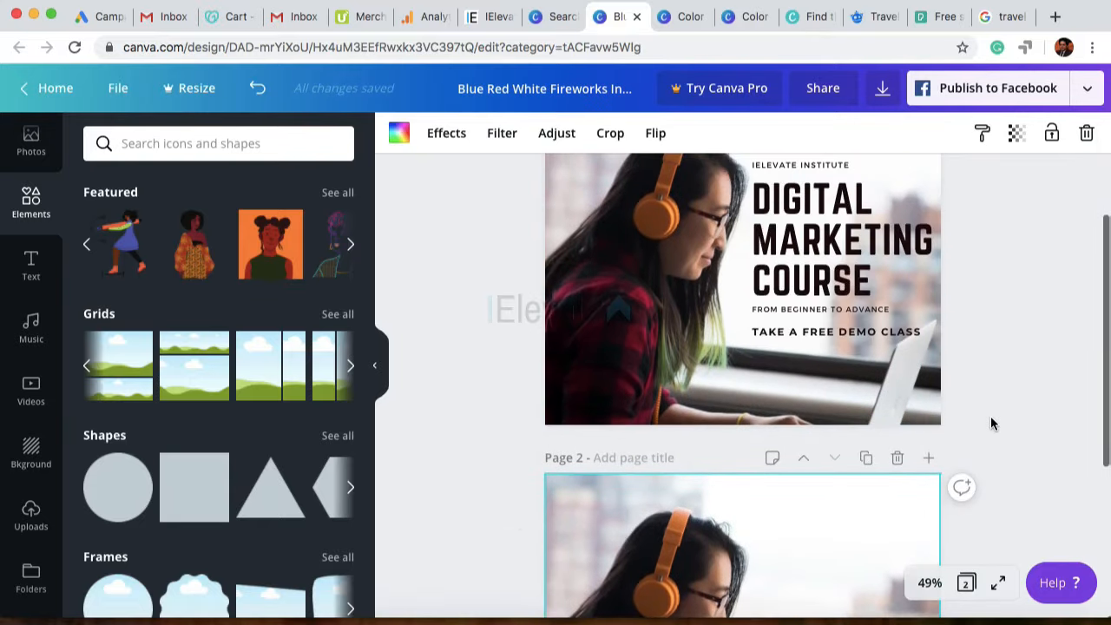
pyautogui.scroll(-1, 990, 416)
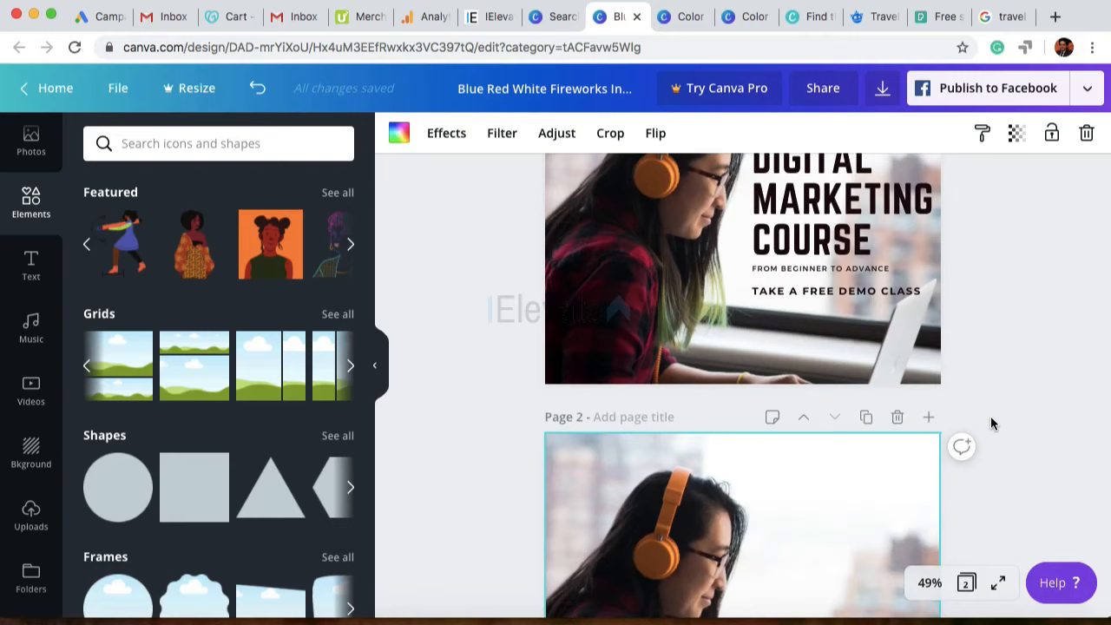
pyautogui.scroll(-3, 990, 416)
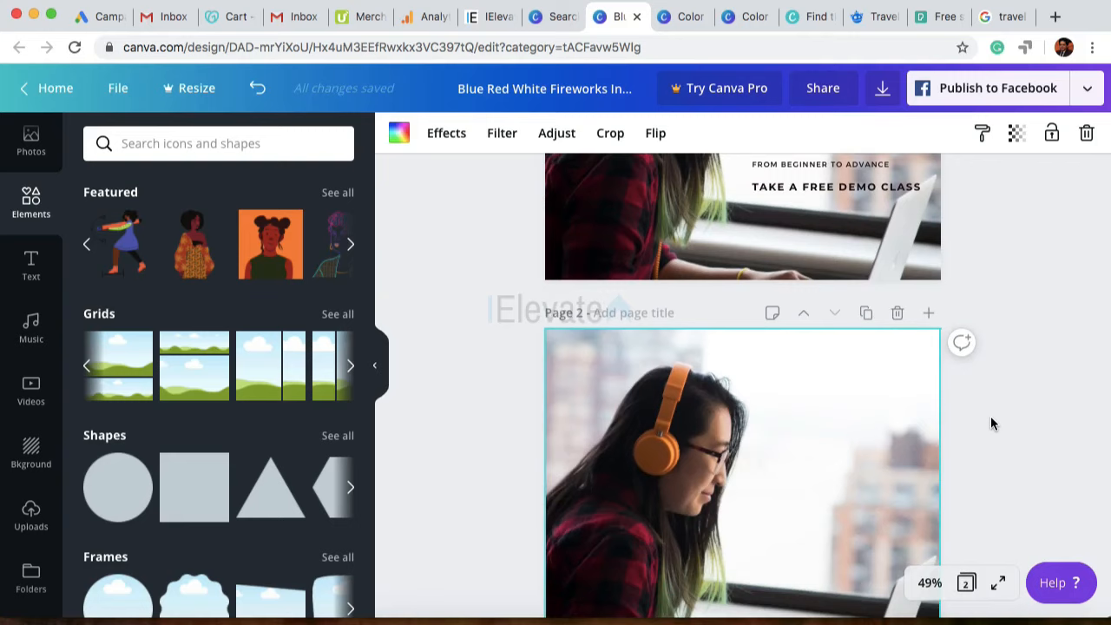
pyautogui.scroll(-2, 990, 415)
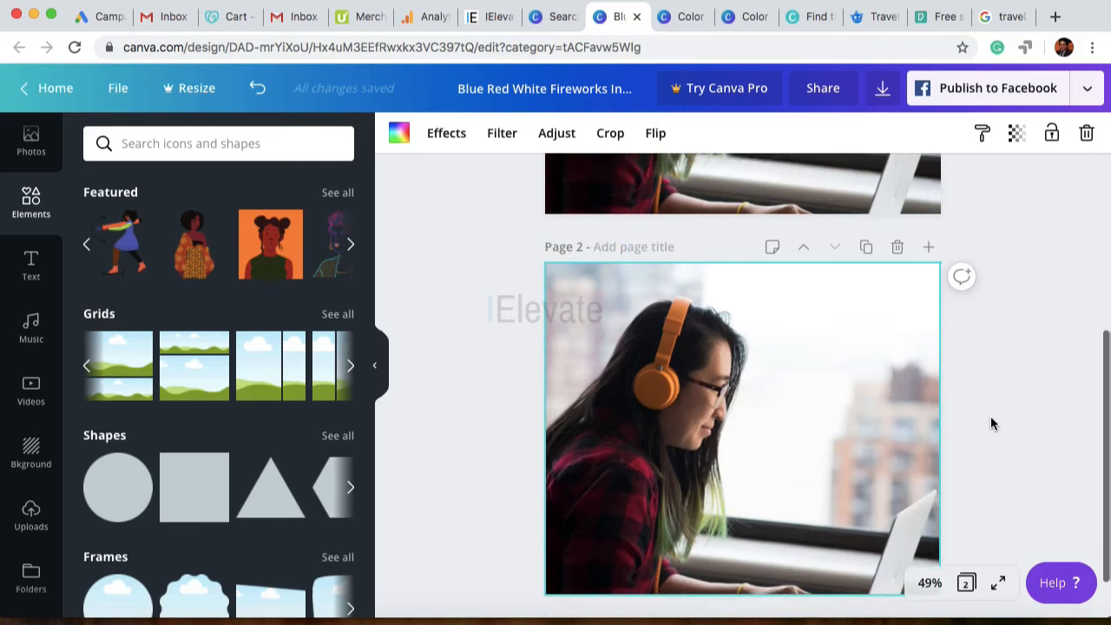
pyautogui.scroll(4, 991, 416)
pyautogui.scroll(3, 991, 417)
pyautogui.scroll(-3, 991, 417)
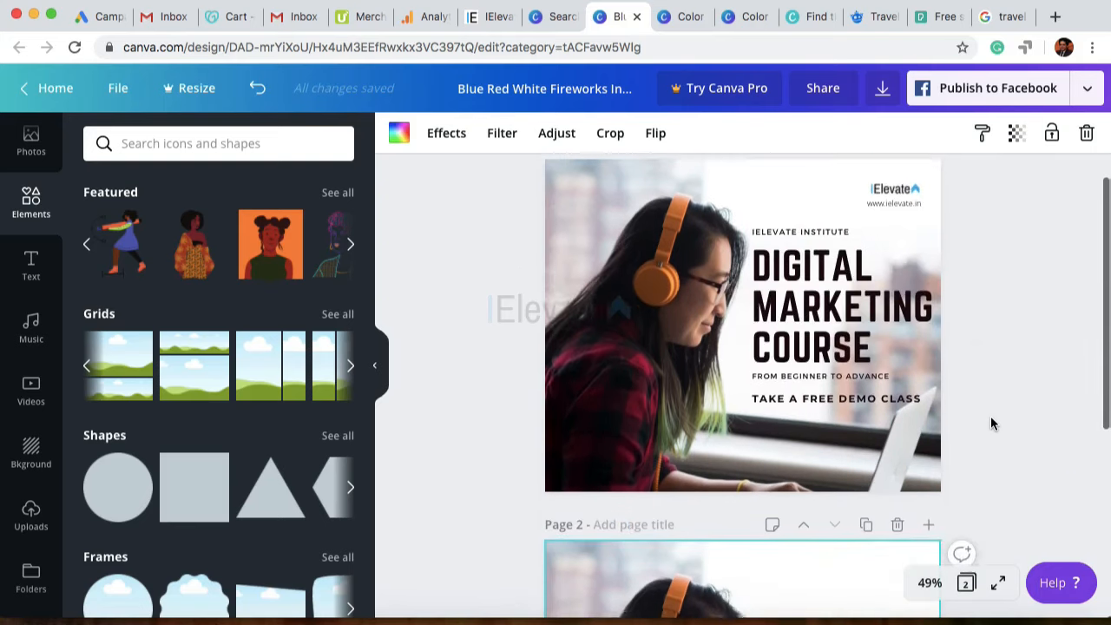
pyautogui.scroll(-4, 990, 423)
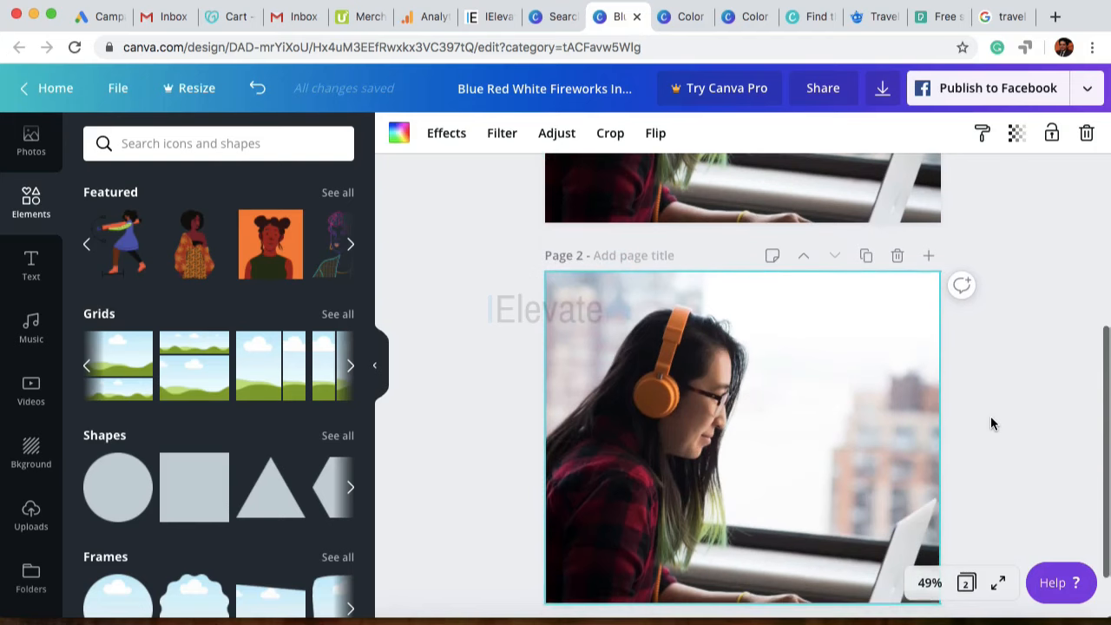
# Step: Copy the grouped digital marketing course text from page 1 and paste it onto page 2
pyautogui.scroll(4, 846, 360)
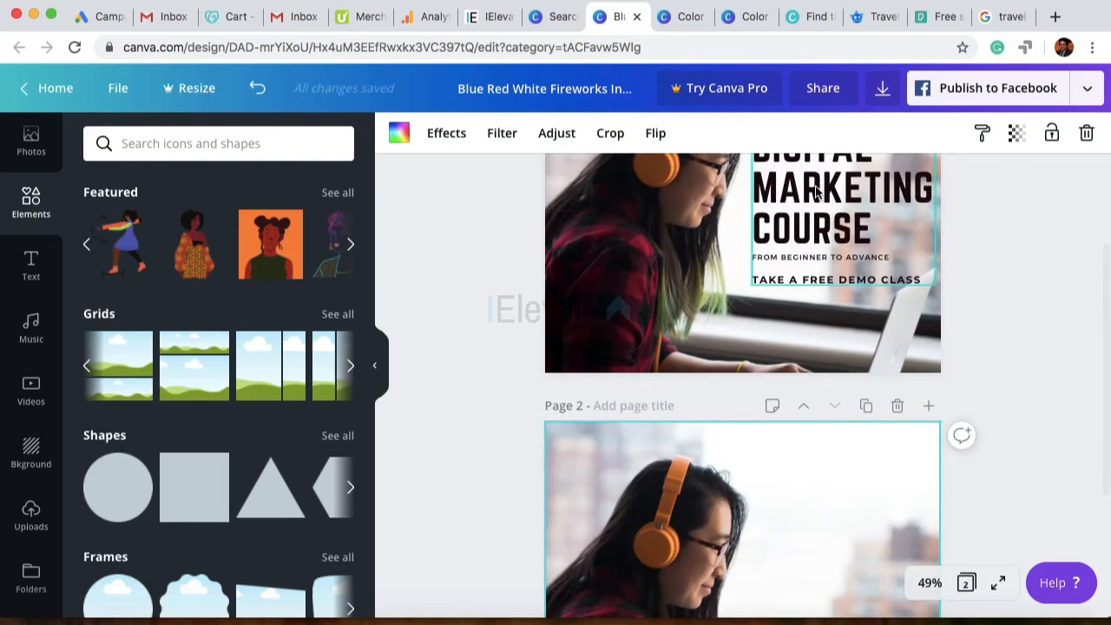
pyautogui.scroll(2, 816, 191)
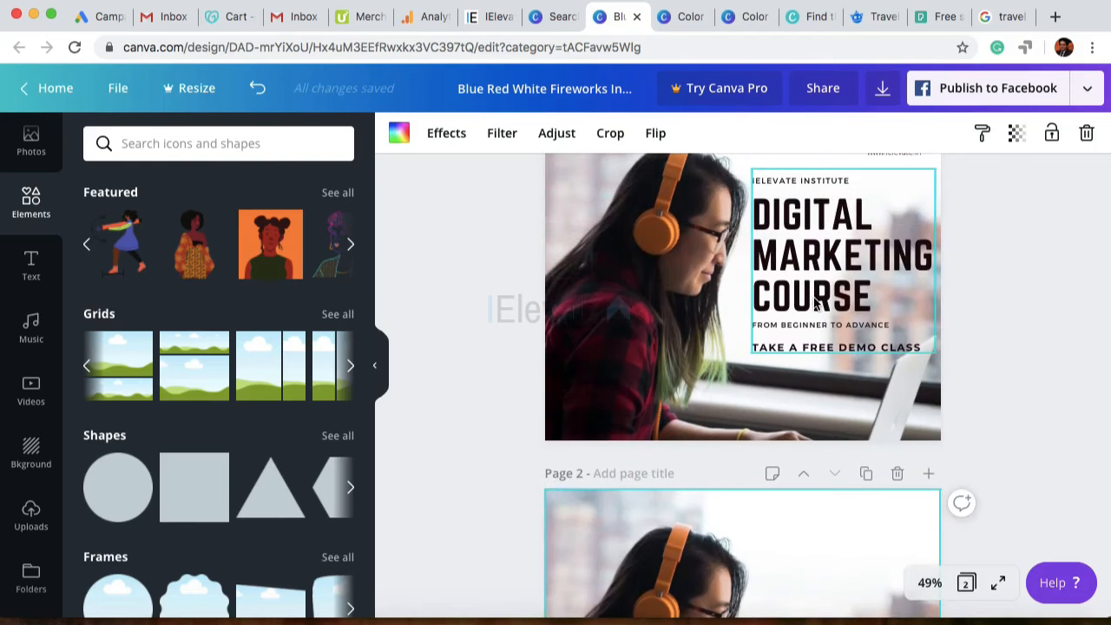
pyautogui.rightClick(814, 302)
pyautogui.click(868, 318)
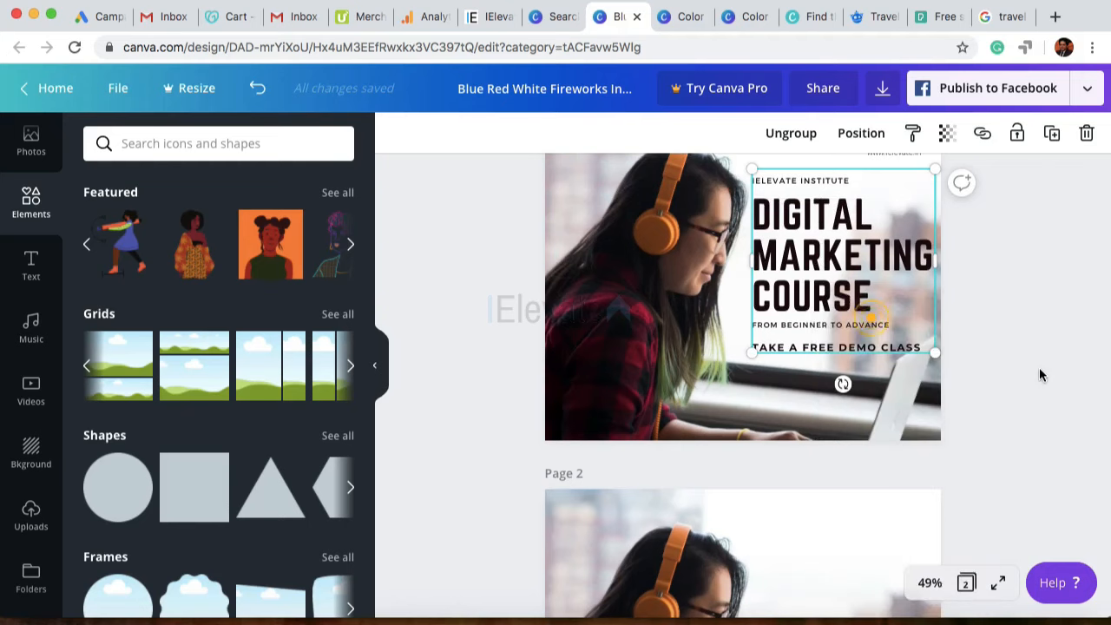
pyautogui.scroll(-6, 1038, 369)
pyautogui.rightClick(779, 293)
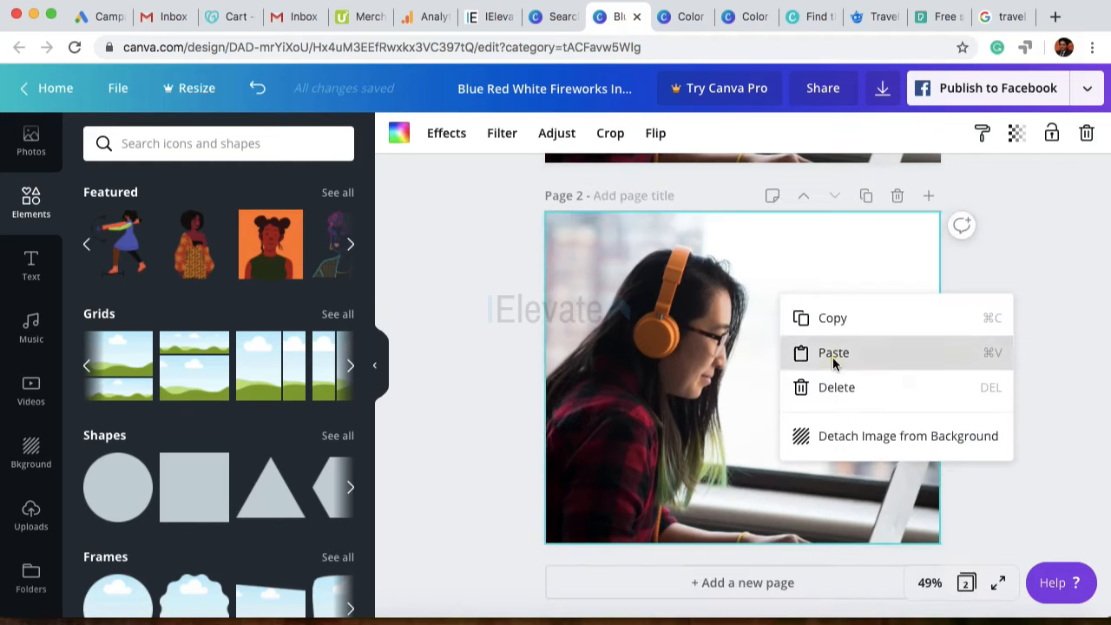
pyautogui.click(832, 357)
pyautogui.click(832, 356)
pyautogui.doubleClick(832, 356)
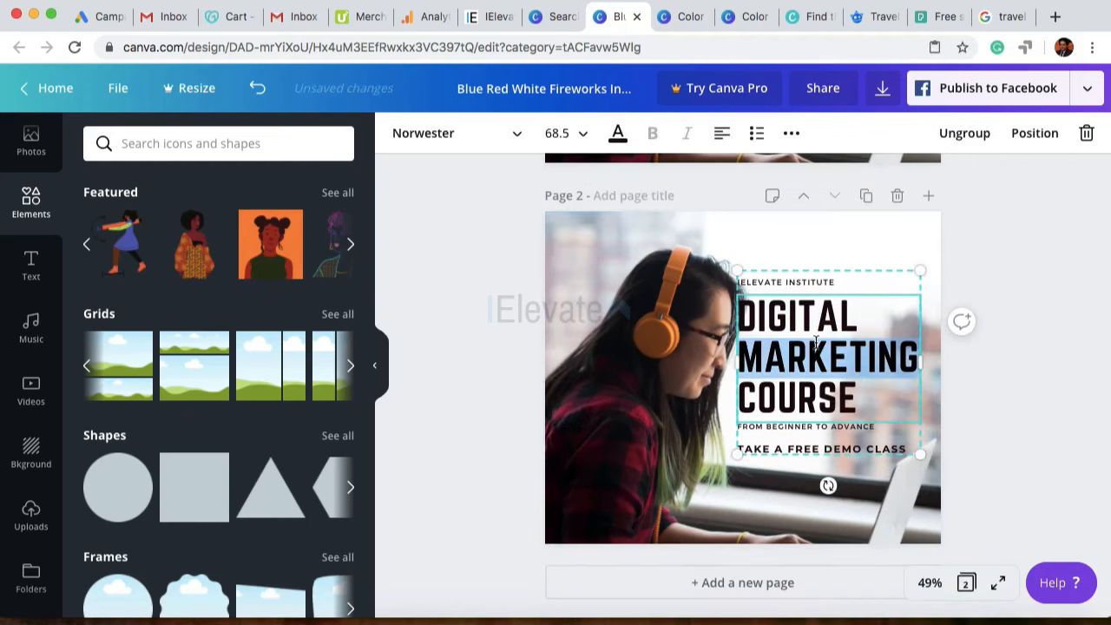
pyautogui.click(1023, 367)
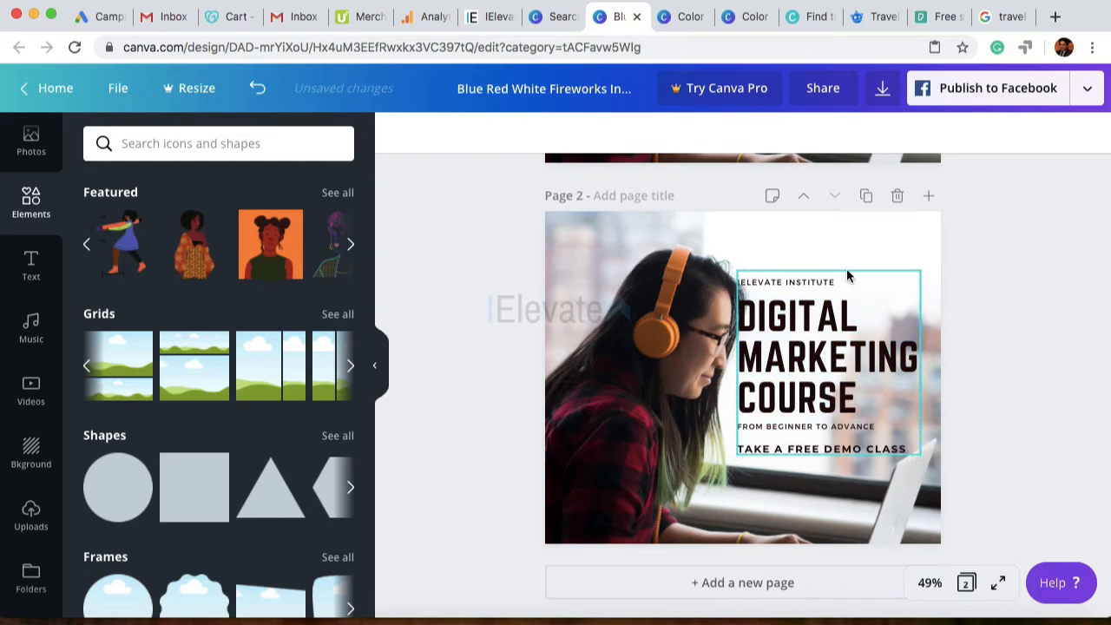
# Step: Delete the background photo and the entire course text group from page 2
pyautogui.click(899, 243)
pyautogui.scroll(2, 809, 306)
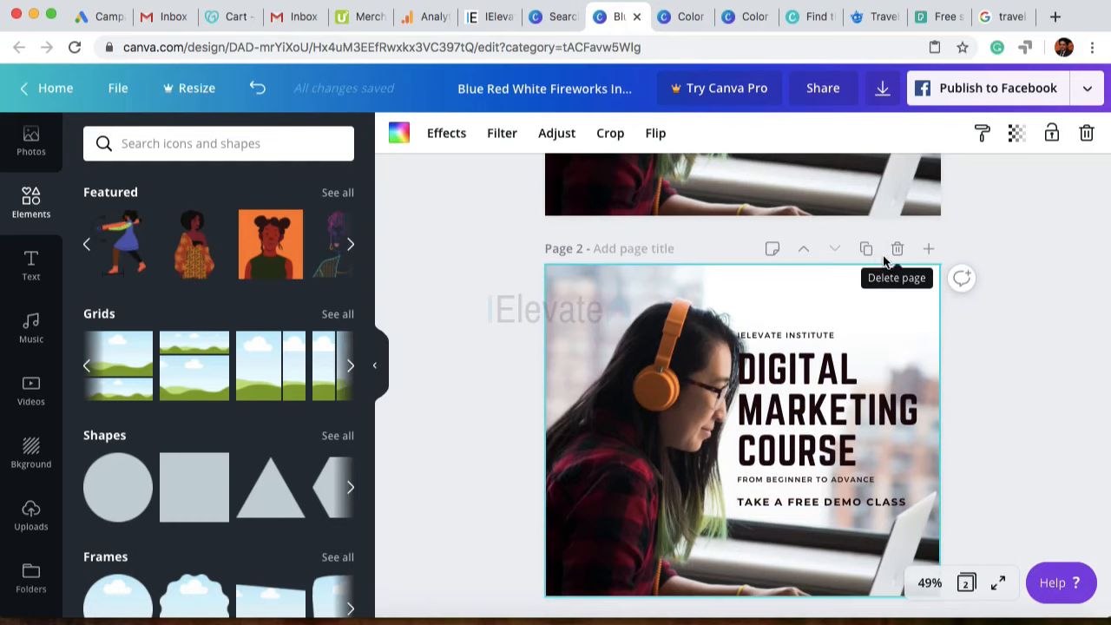
pyautogui.click(861, 300)
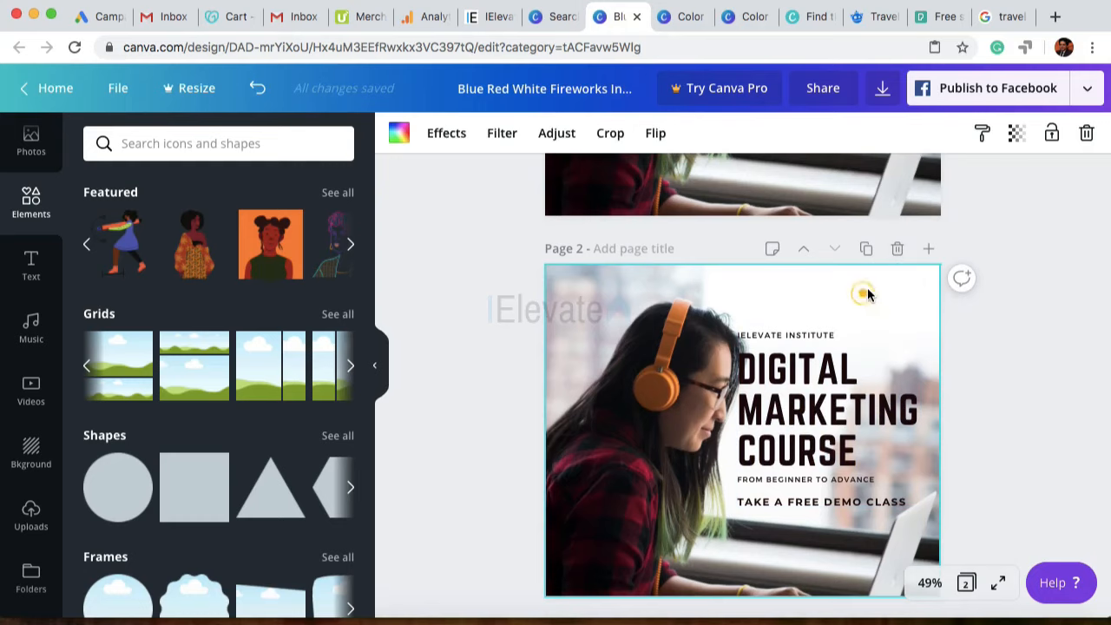
pyautogui.click(1086, 133)
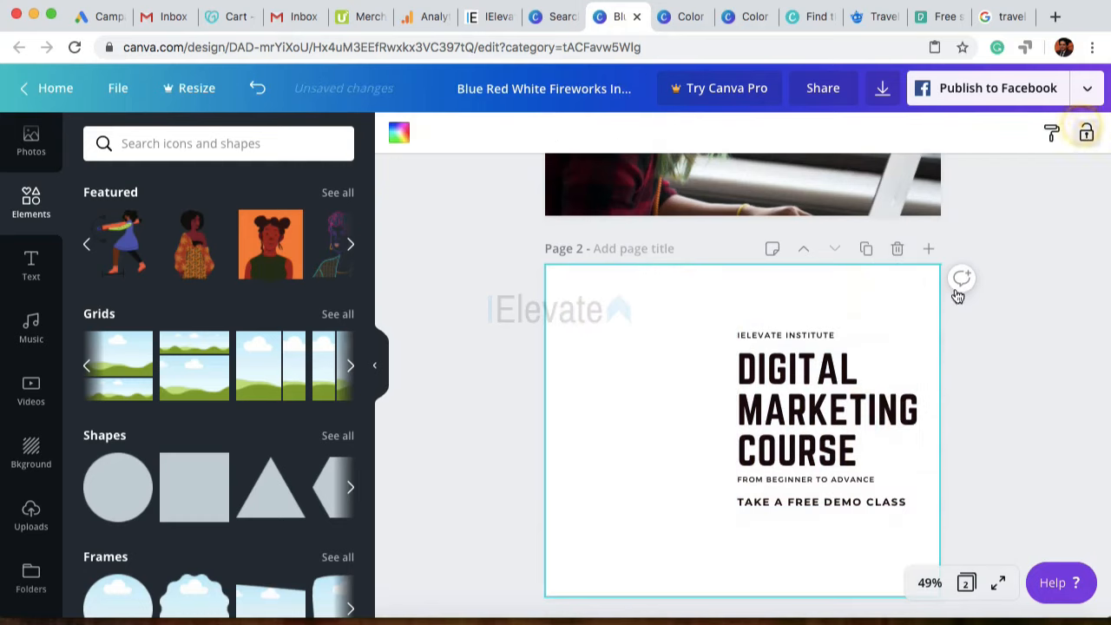
pyautogui.click(831, 379)
pyautogui.click(1085, 132)
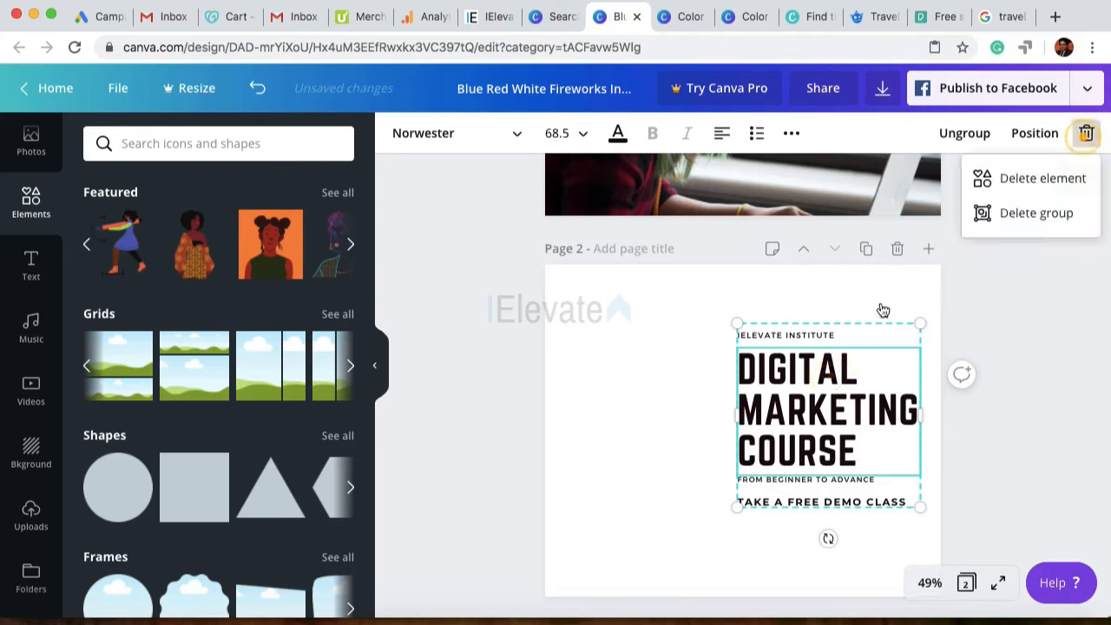
pyautogui.click(1066, 213)
pyautogui.click(691, 450)
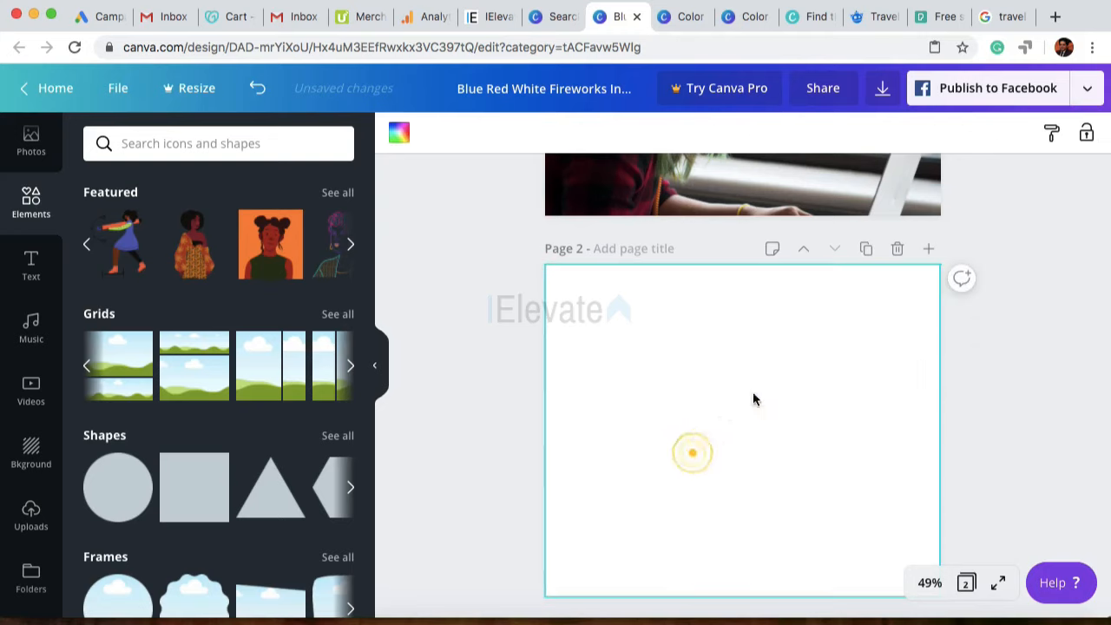
# Step: Apply the light-to-dark blue gradient background to the blank page 2
pyautogui.scroll(-1, 719, 383)
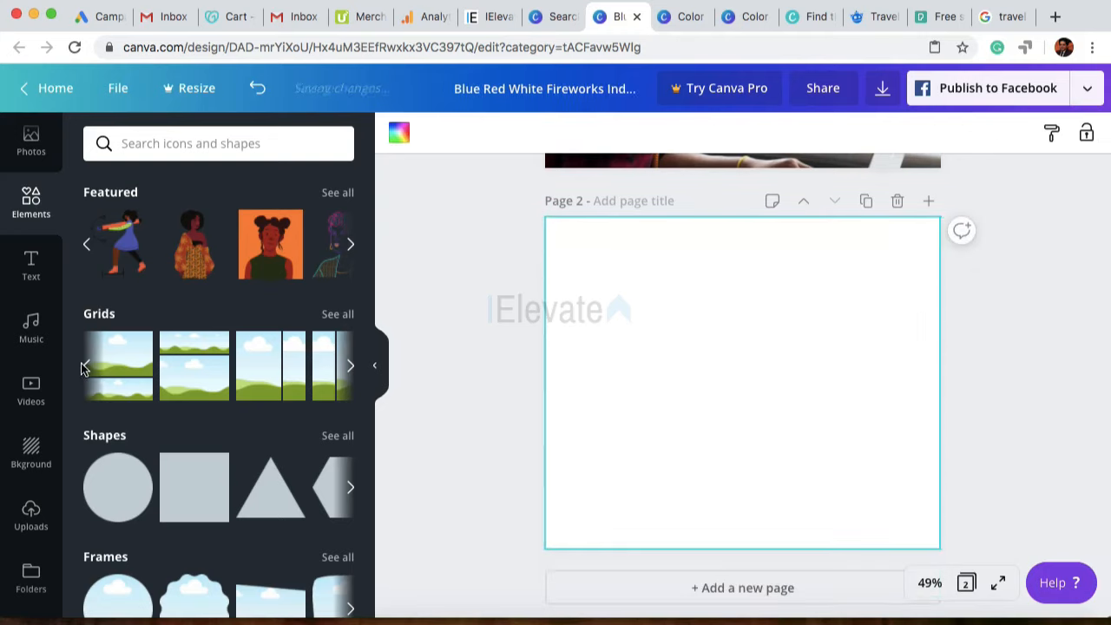
pyautogui.scroll(-1, 29, 446)
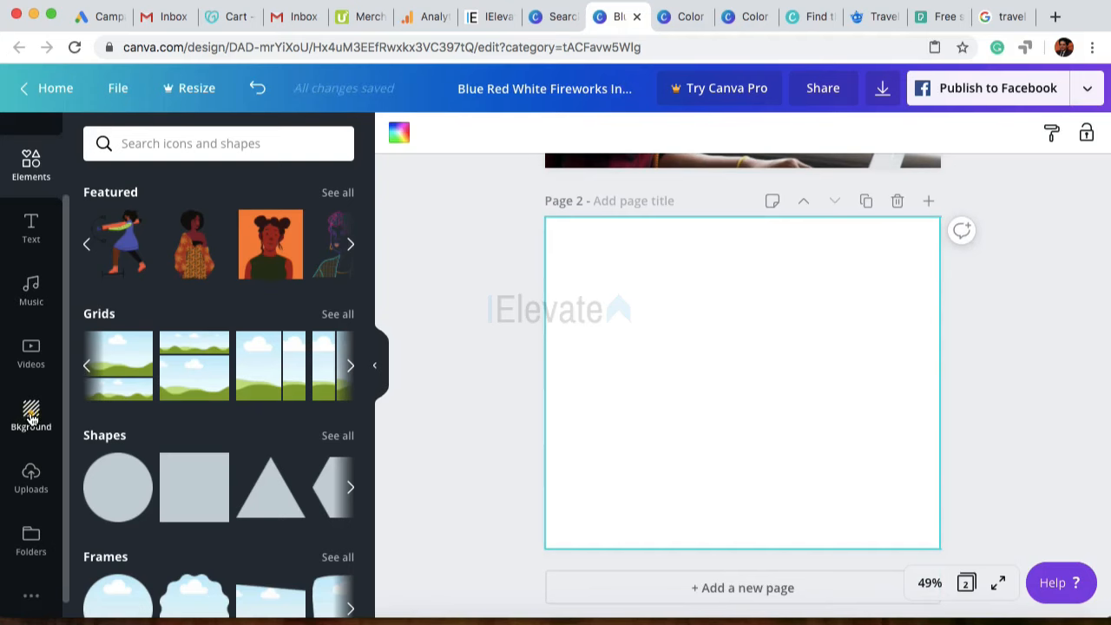
pyautogui.click(32, 418)
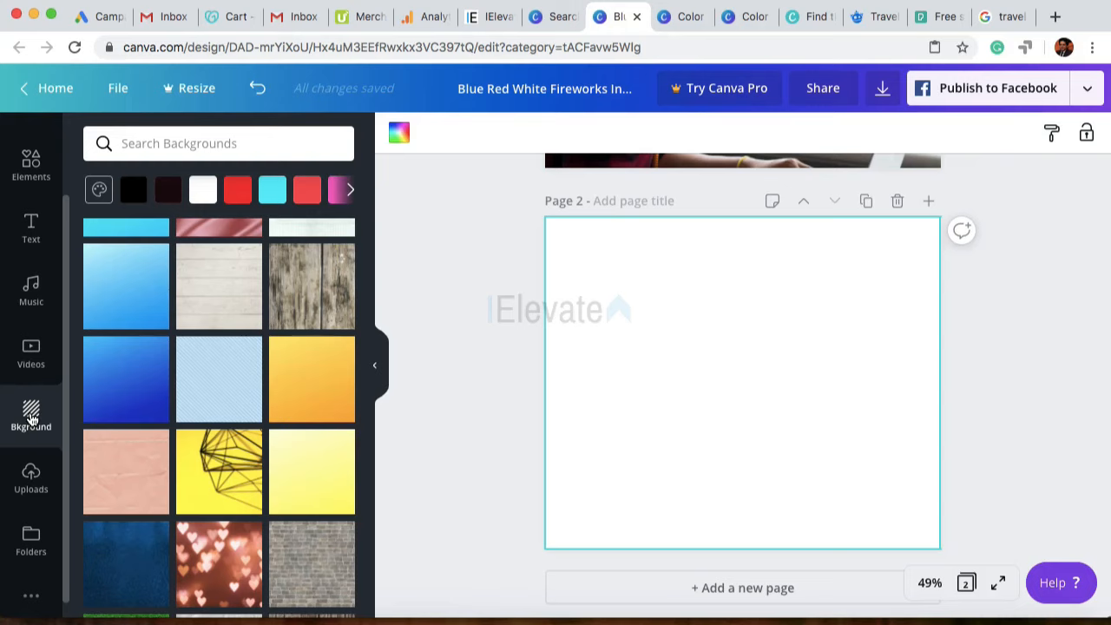
pyautogui.scroll(3, 92, 379)
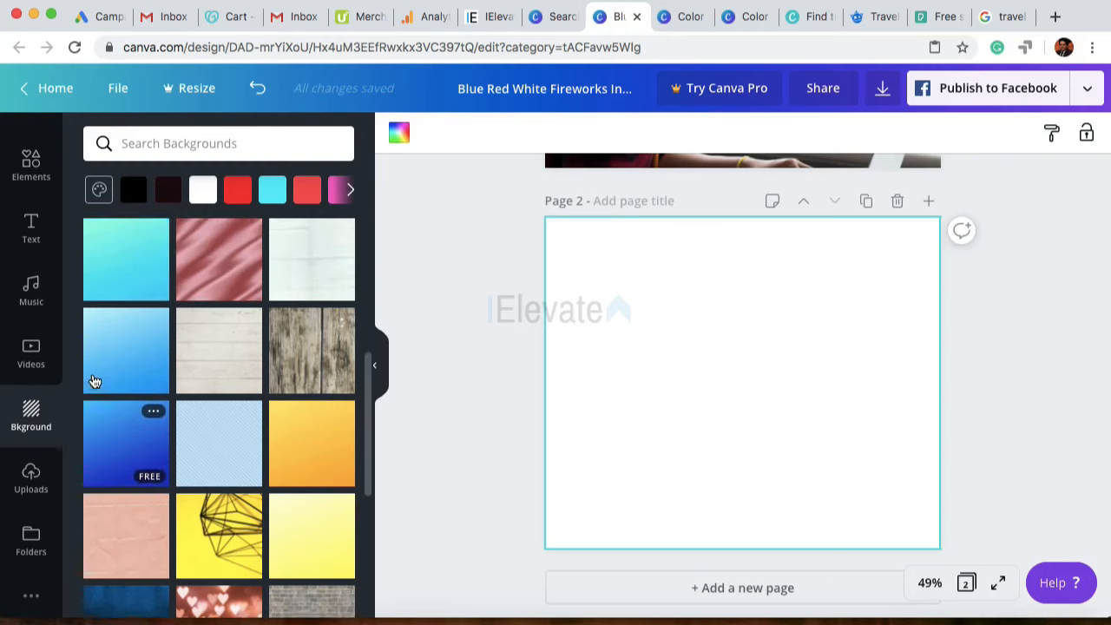
pyautogui.scroll(-3, 118, 390)
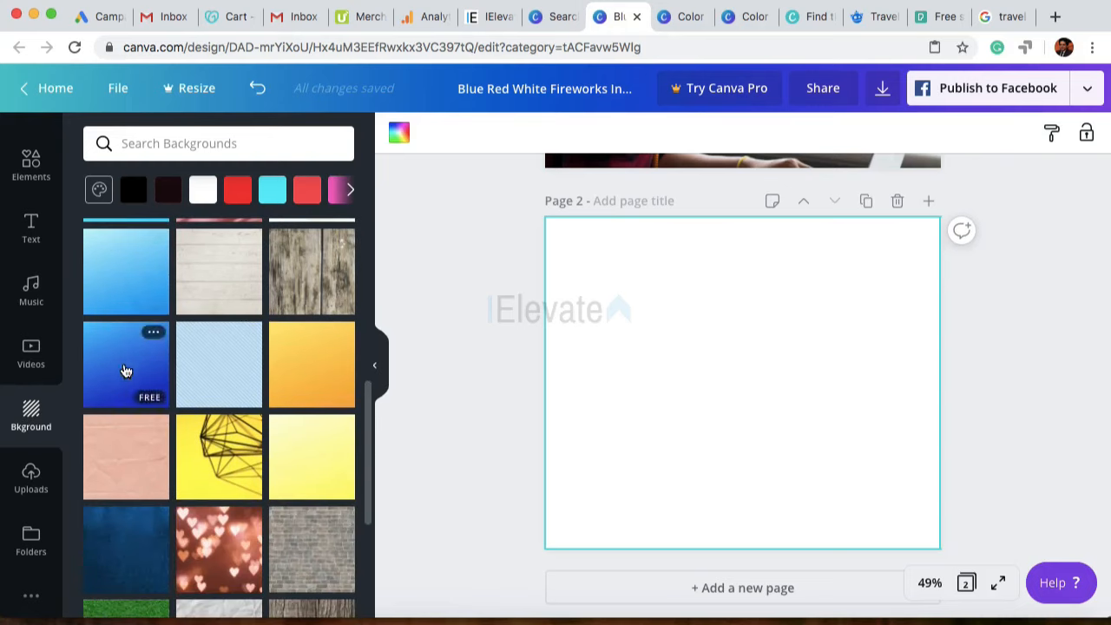
pyautogui.click(124, 368)
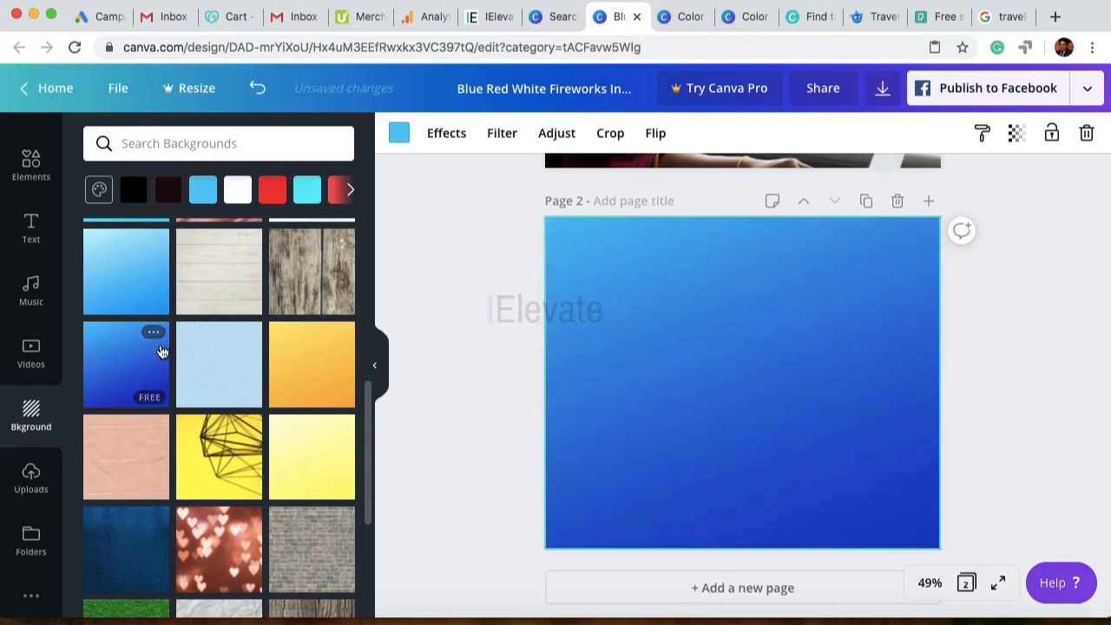
# Step: Try the orange gradient background on page 2, and restore the light-to-dark blue gradient
pyautogui.click(330, 364)
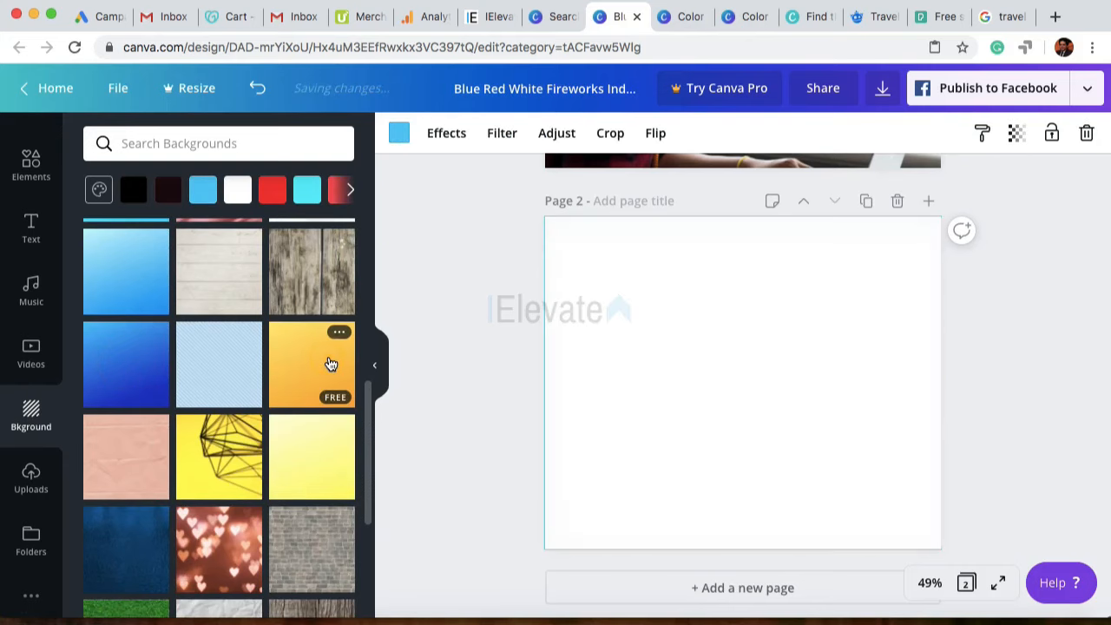
pyautogui.scroll(-5, 208, 435)
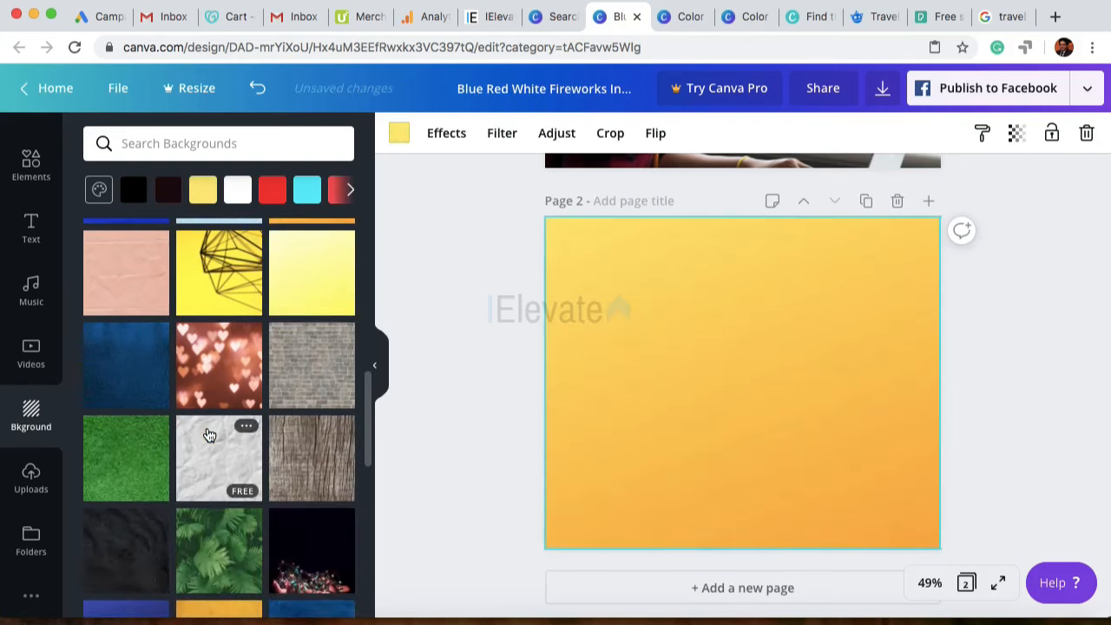
pyautogui.scroll(5, 124, 306)
pyautogui.click(124, 306)
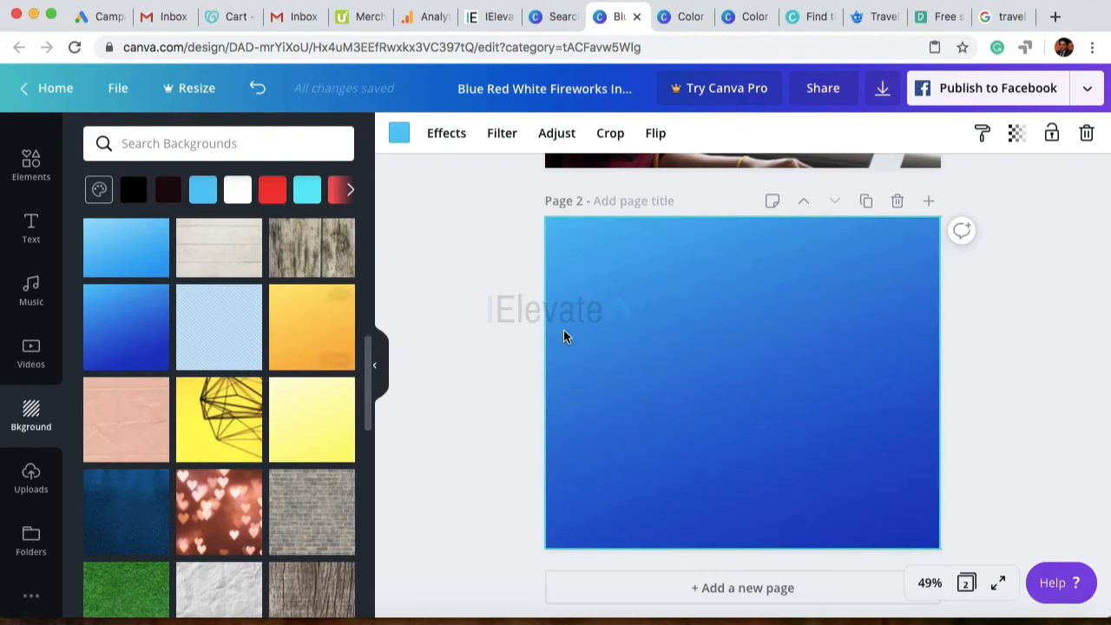
pyautogui.scroll(3, 536, 341)
pyautogui.scroll(-5, 325, 335)
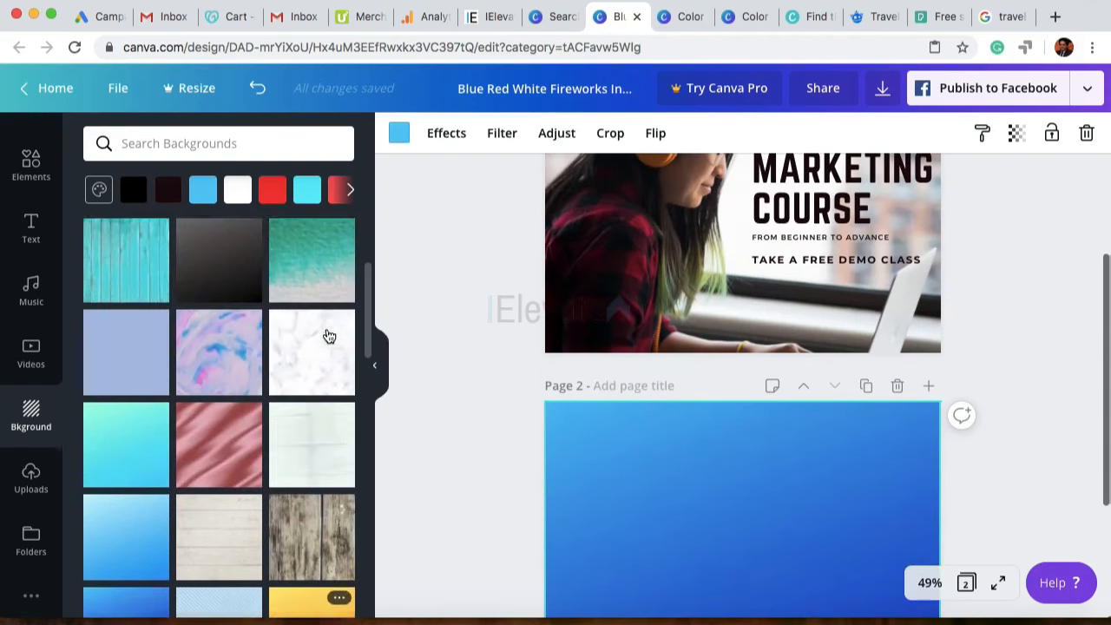
pyautogui.scroll(2, 330, 330)
pyautogui.scroll(-1, 241, 379)
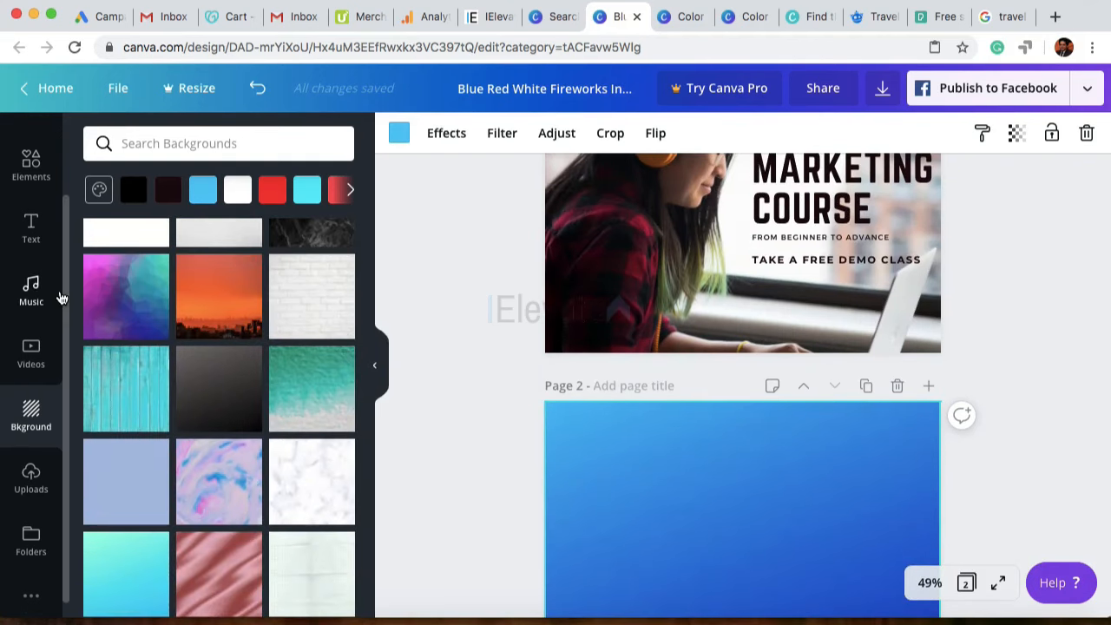
# Step: Find the charts category among the design elements and show its full collection
pyautogui.scroll(2, 33, 260)
pyautogui.click(31, 238)
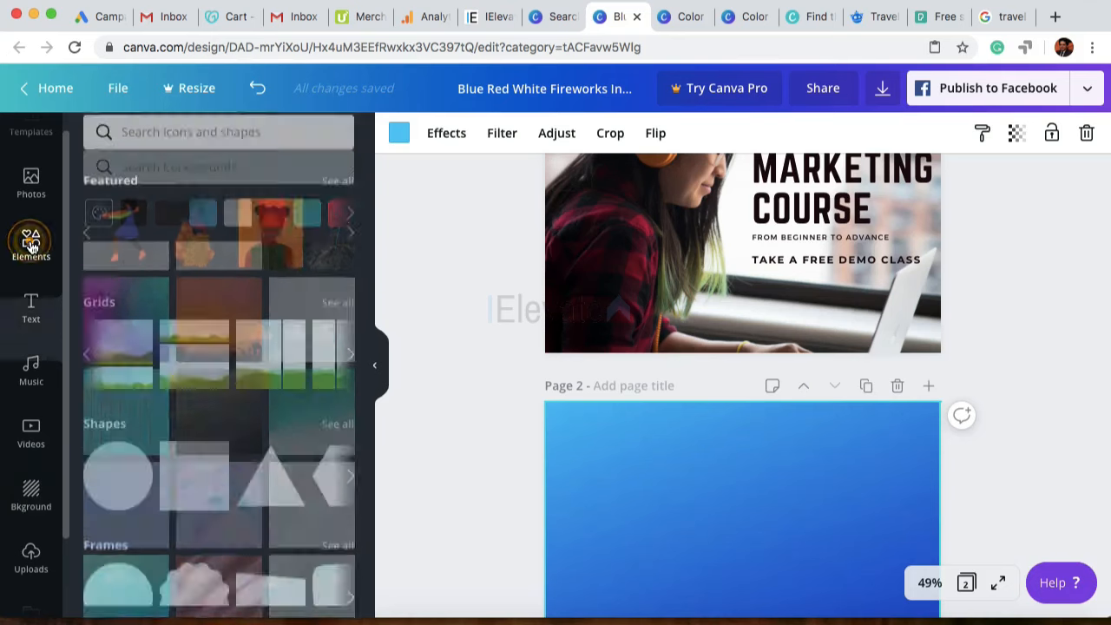
pyautogui.scroll(-8, 202, 428)
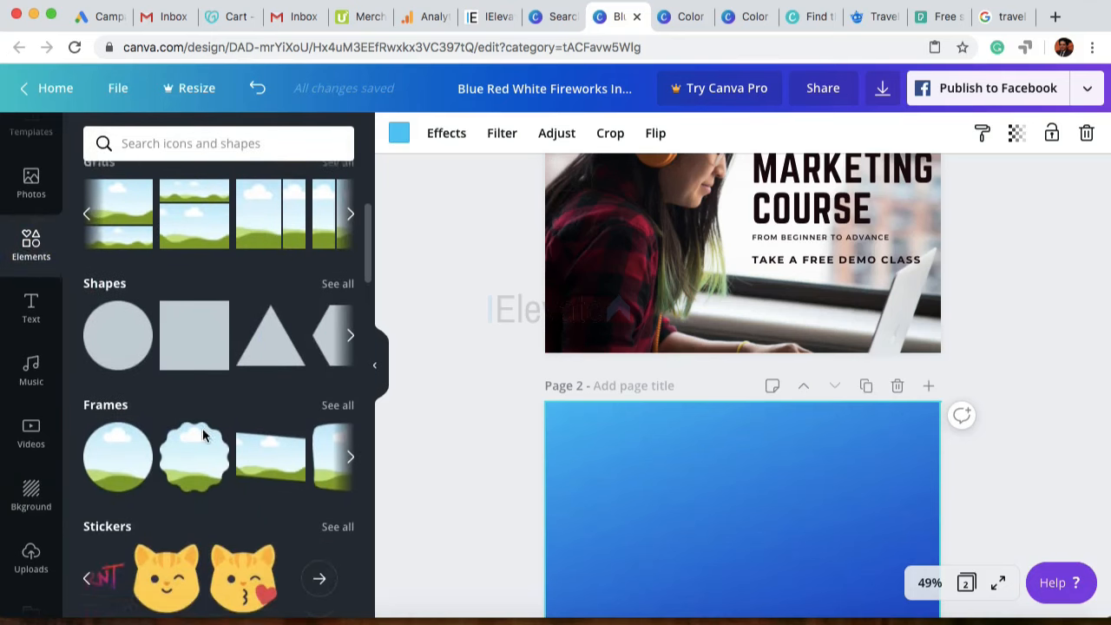
pyautogui.scroll(-4, 615, 440)
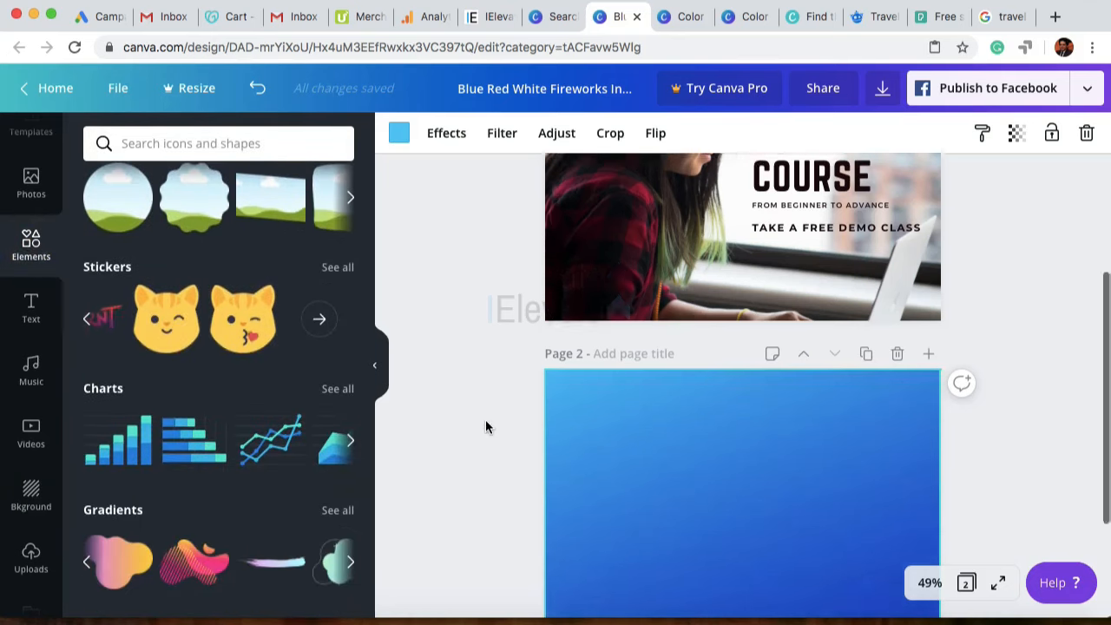
pyautogui.scroll(-1, 219, 408)
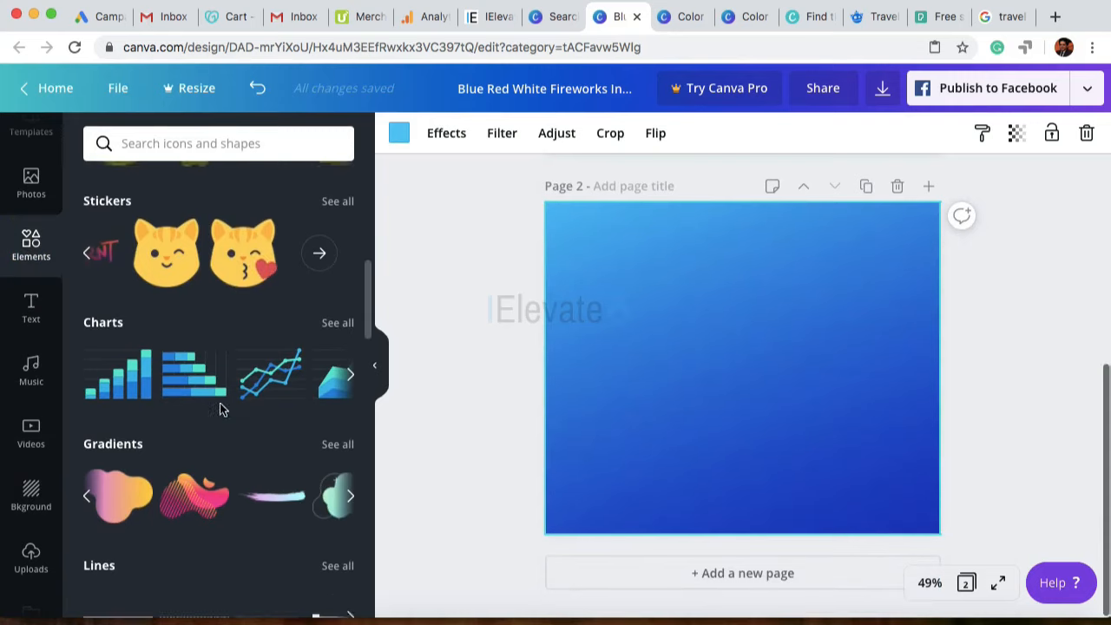
pyautogui.click(337, 320)
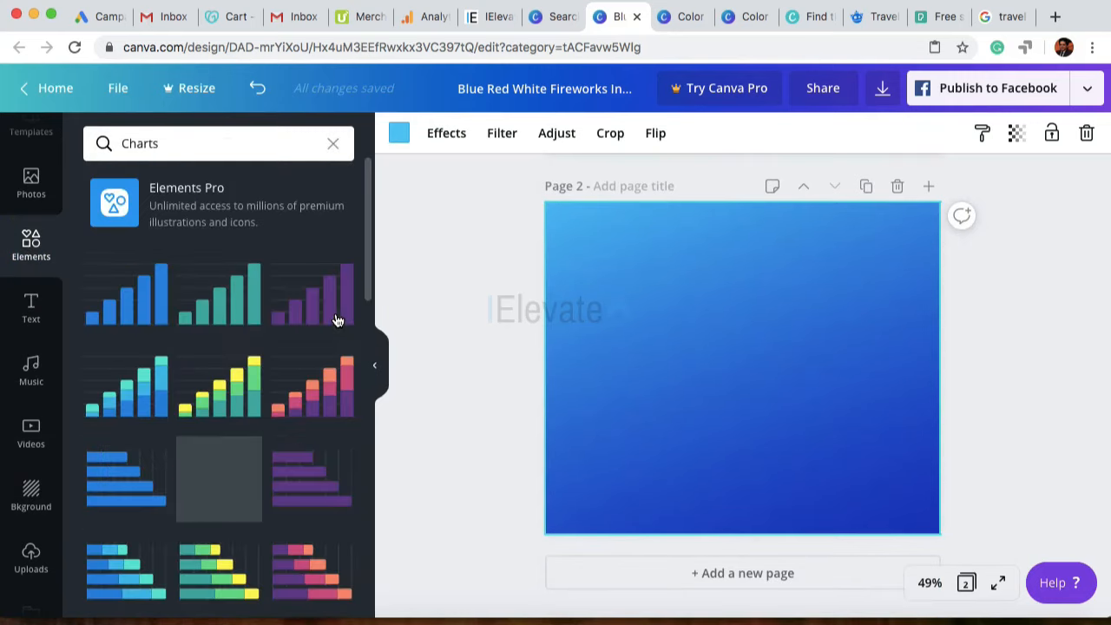
# Step: Add the purple vertical bar chart to page 2 and shift it slightly right on the blue background
pyautogui.scroll(-2, 253, 428)
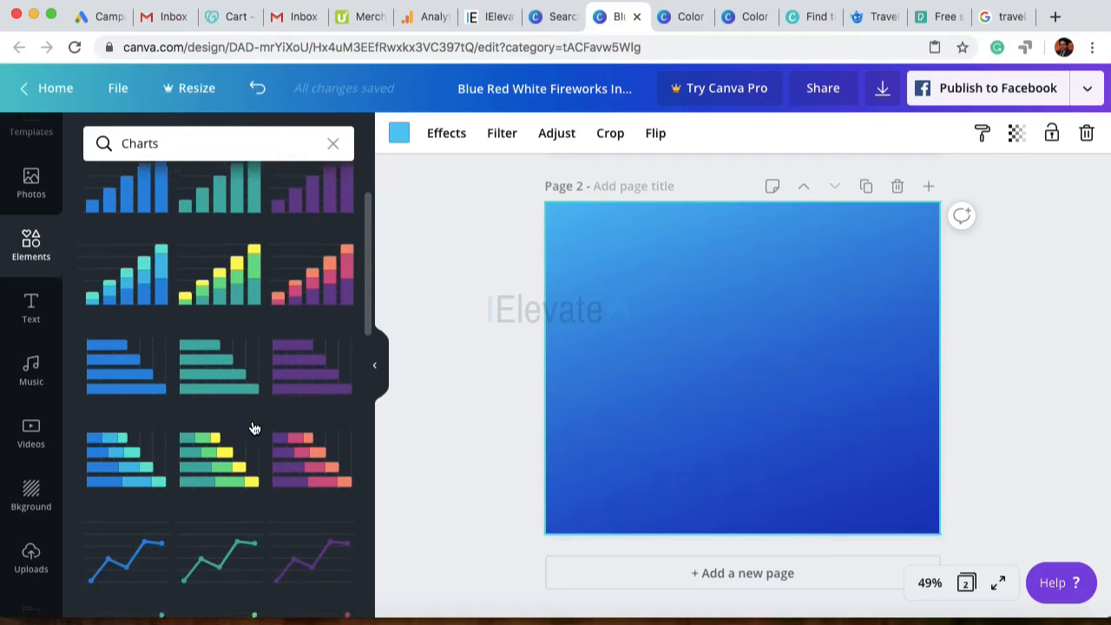
pyautogui.scroll(-3, 253, 428)
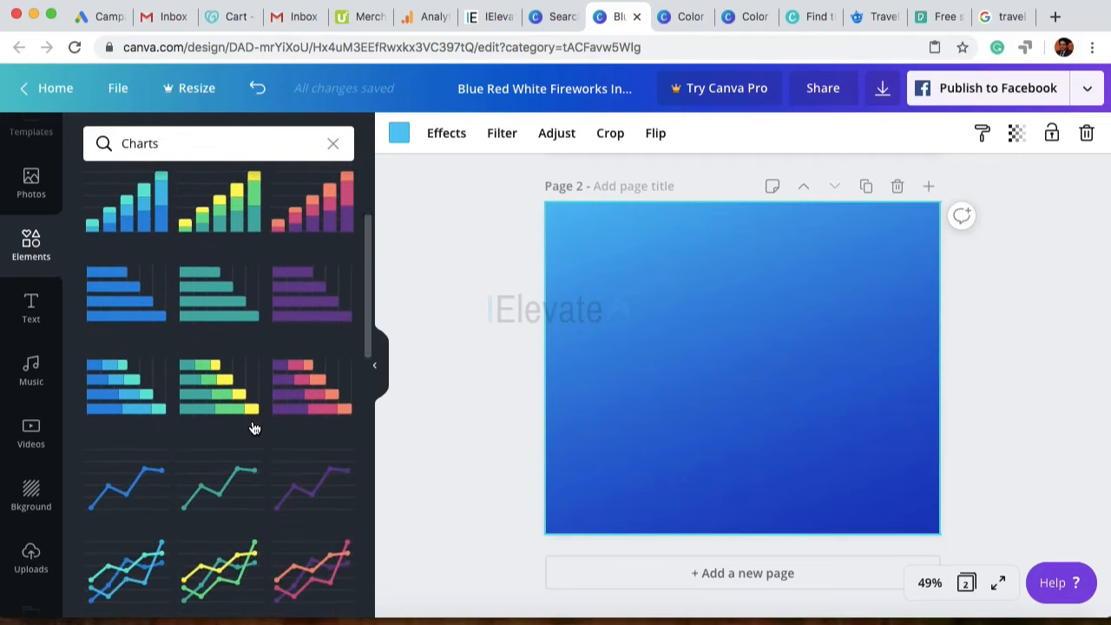
pyautogui.scroll(4, 254, 428)
pyautogui.scroll(1, 253, 428)
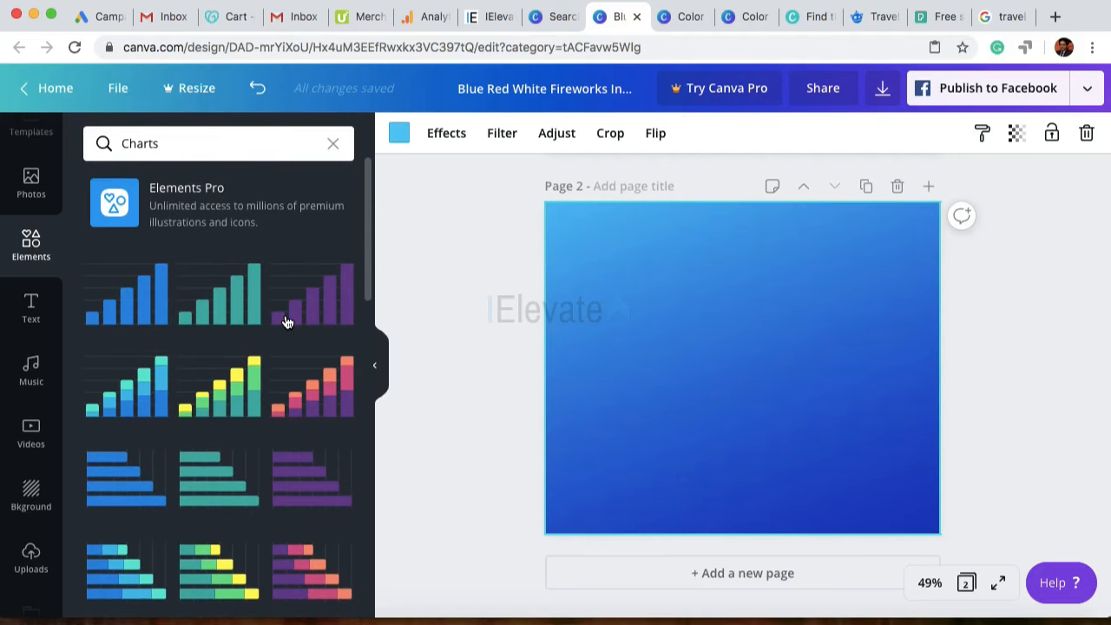
pyautogui.scroll(-2, 285, 318)
pyautogui.scroll(2, 285, 318)
pyautogui.moveTo(335, 298); pyautogui.dragTo(825, 368)
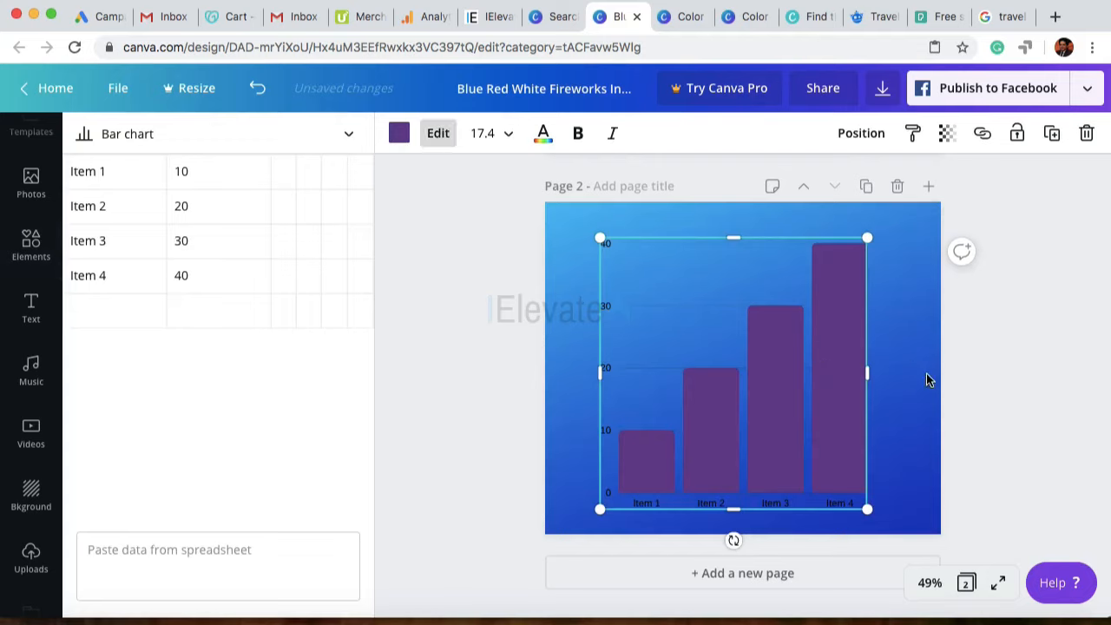
pyautogui.click(772, 370)
pyautogui.moveTo(772, 371); pyautogui.dragTo(802, 370)
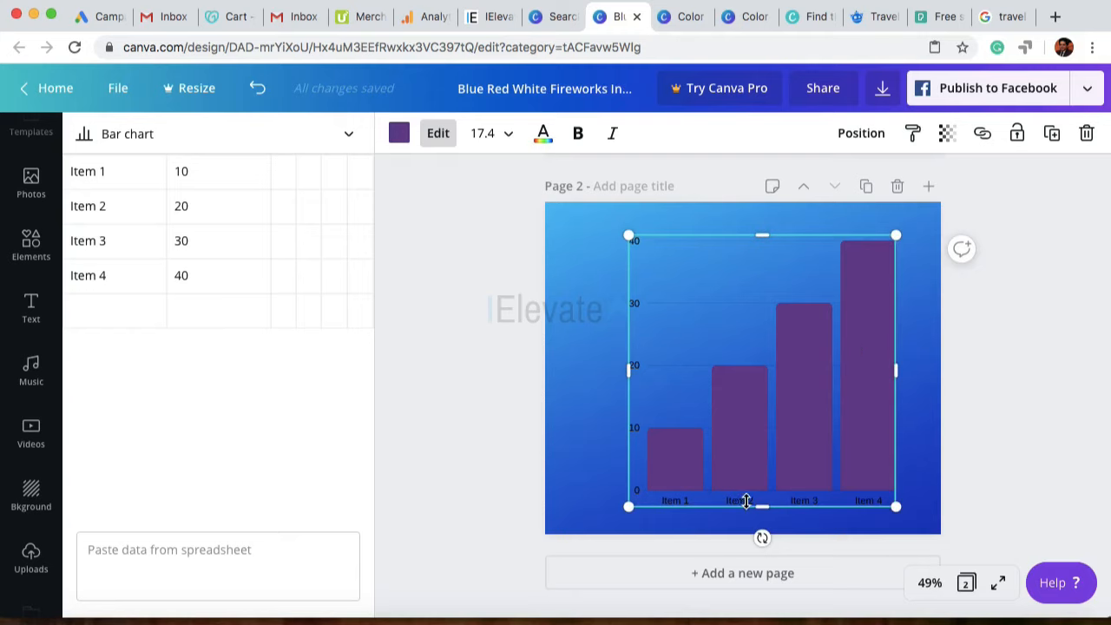
# Step: Rename the bar chart's four item labels as 2020, 2021, 2022 and 2023
pyautogui.click(118, 167)
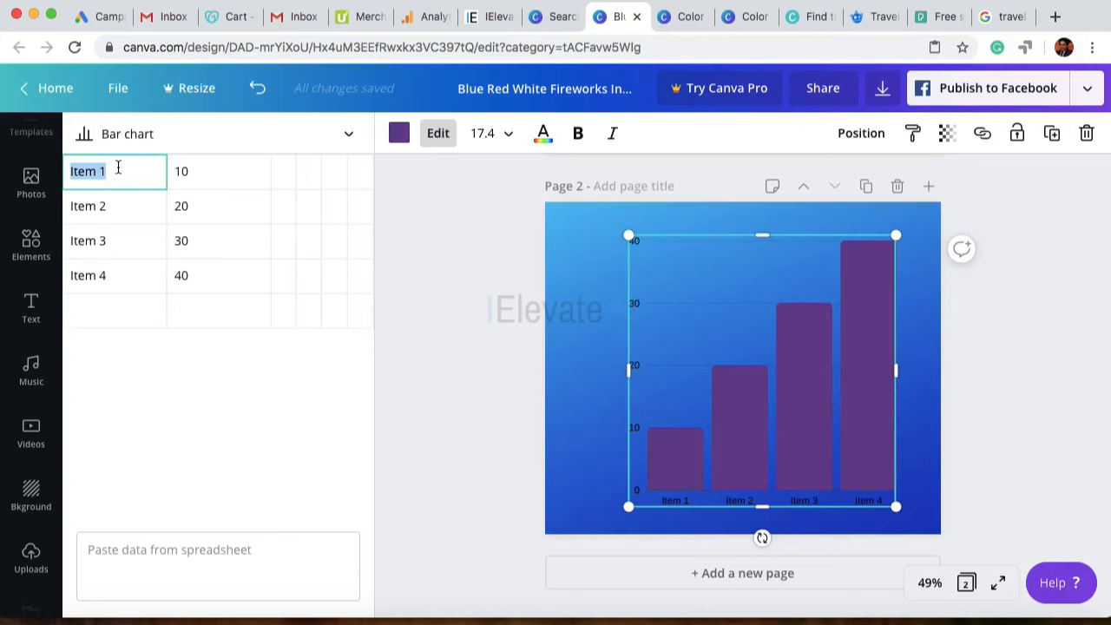
pyautogui.write('2020')
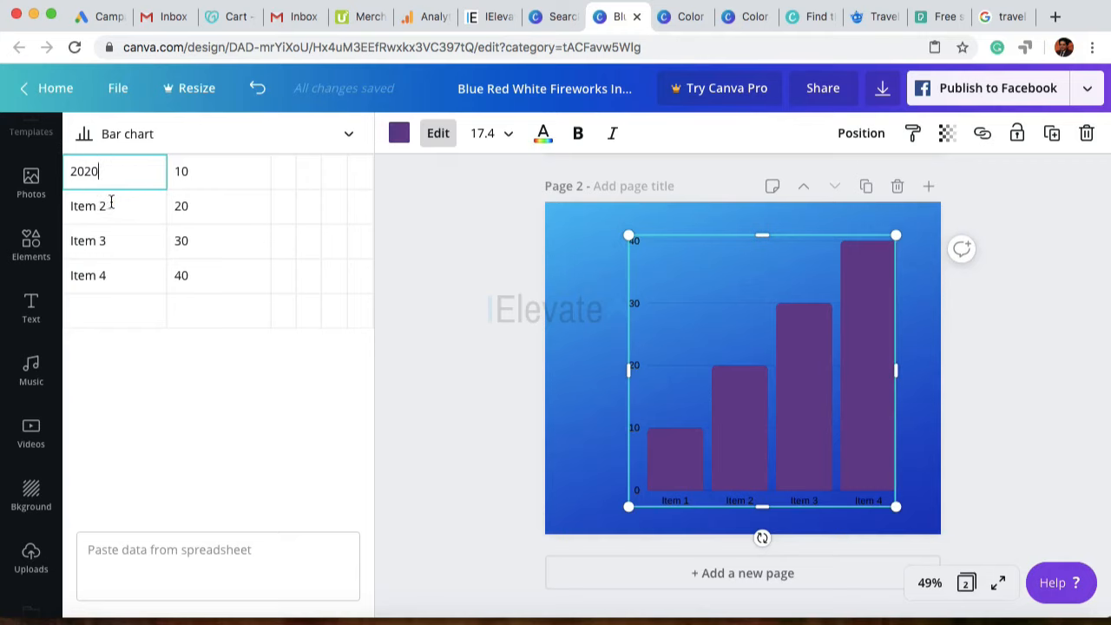
pyautogui.click(108, 212)
pyautogui.write('2021')
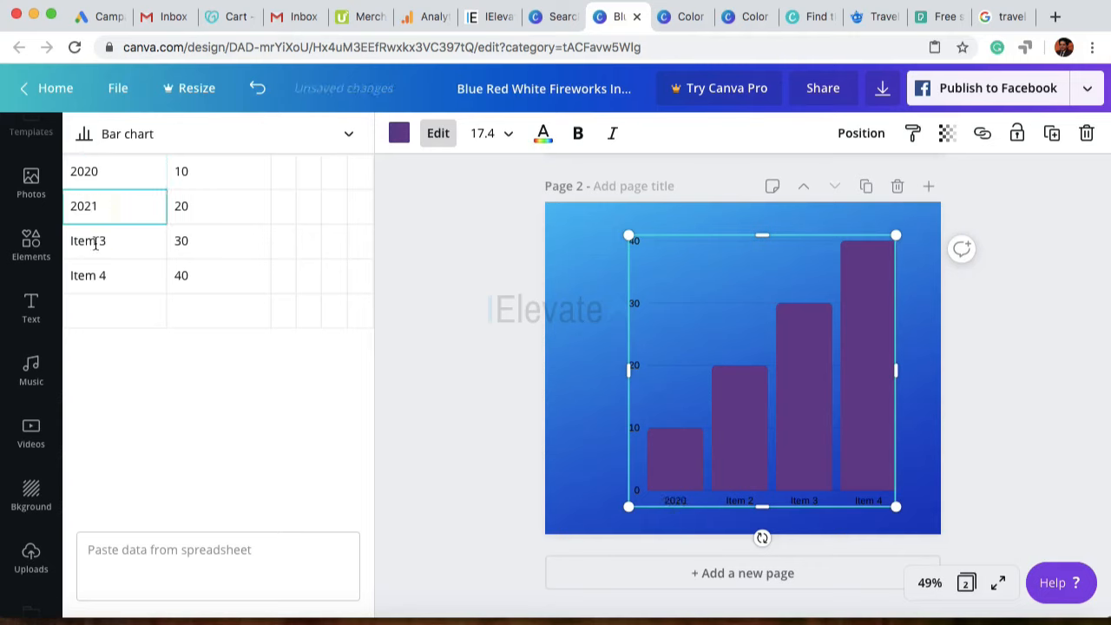
pyautogui.click(95, 243)
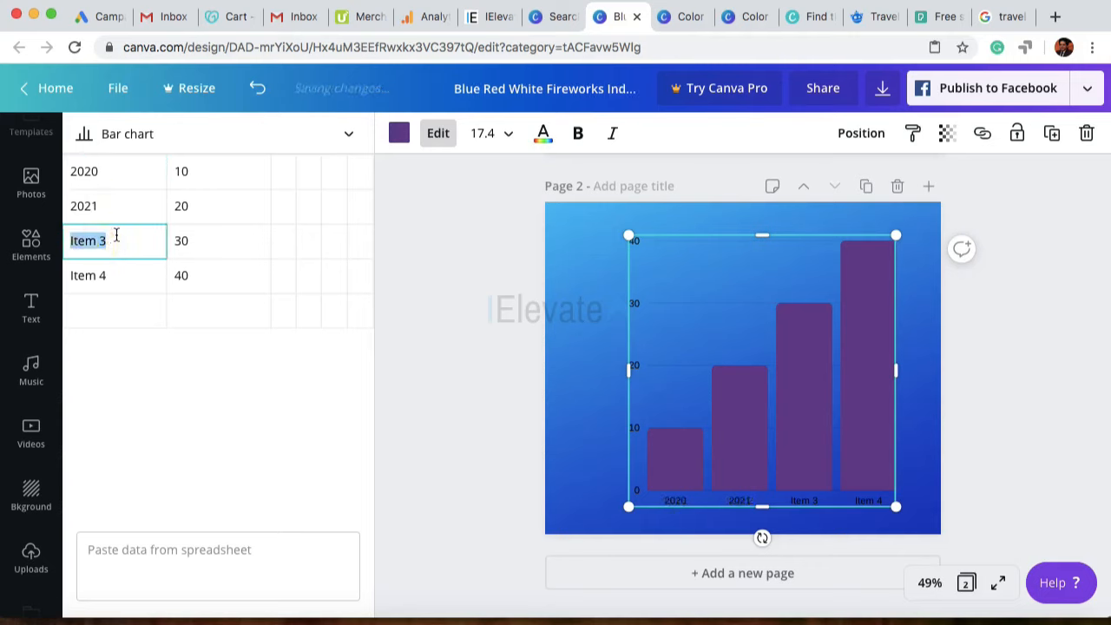
pyautogui.write('2022')
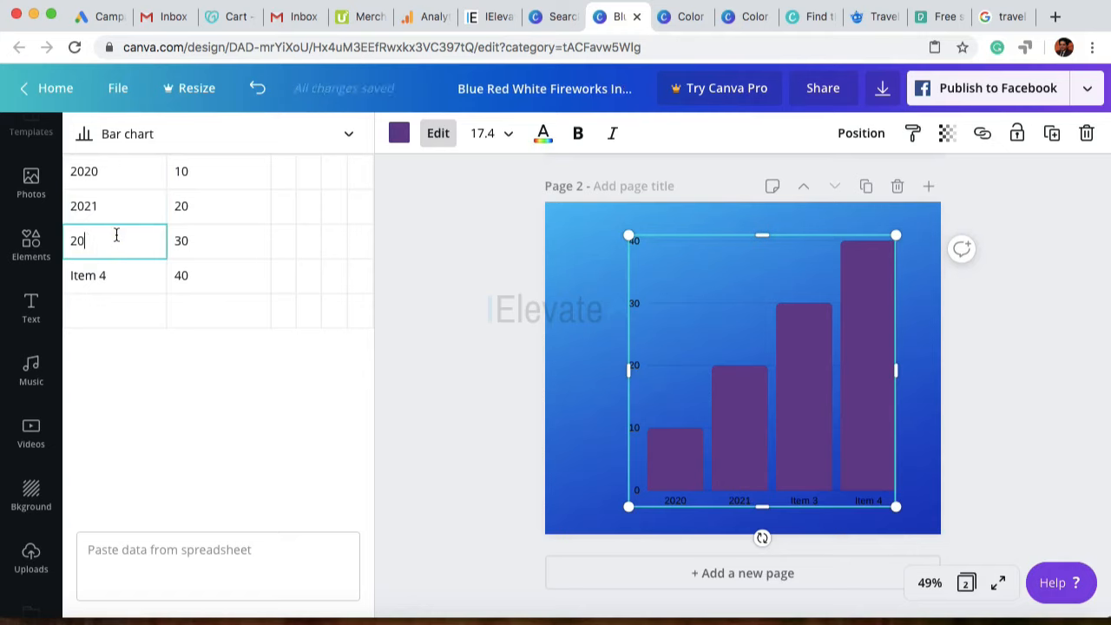
pyautogui.click(113, 278)
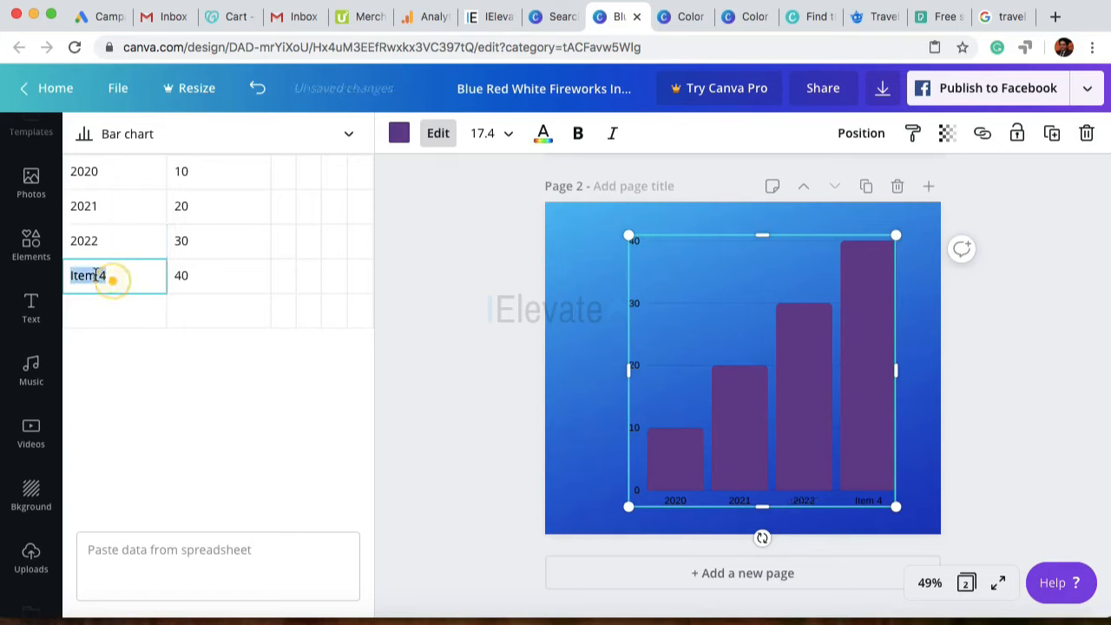
pyautogui.write('202')
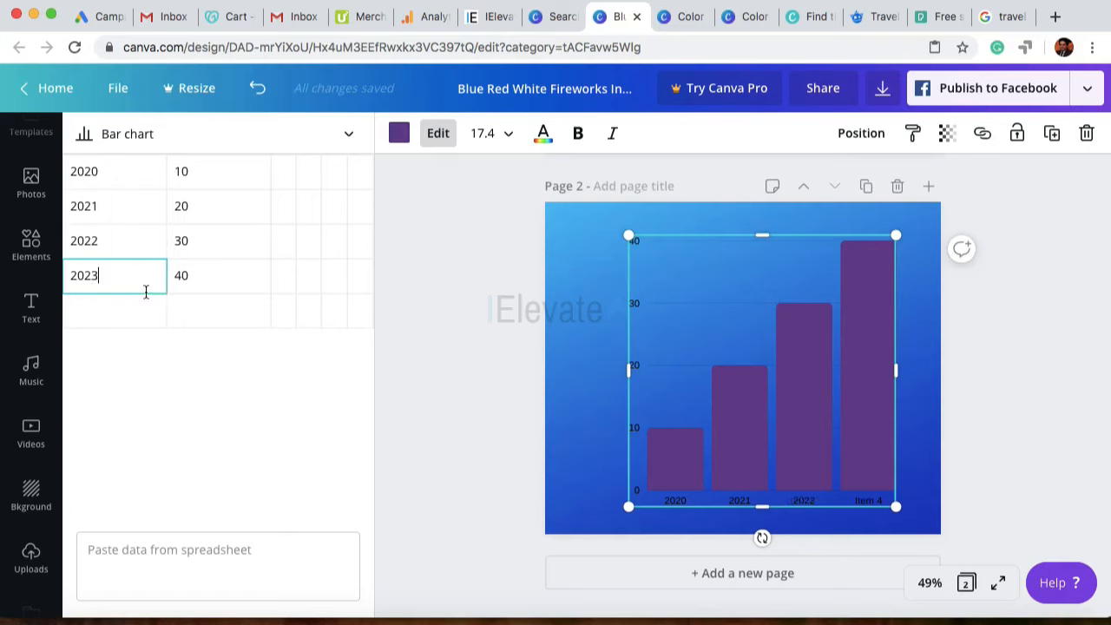
pyautogui.write('3')
pyautogui.click(160, 367)
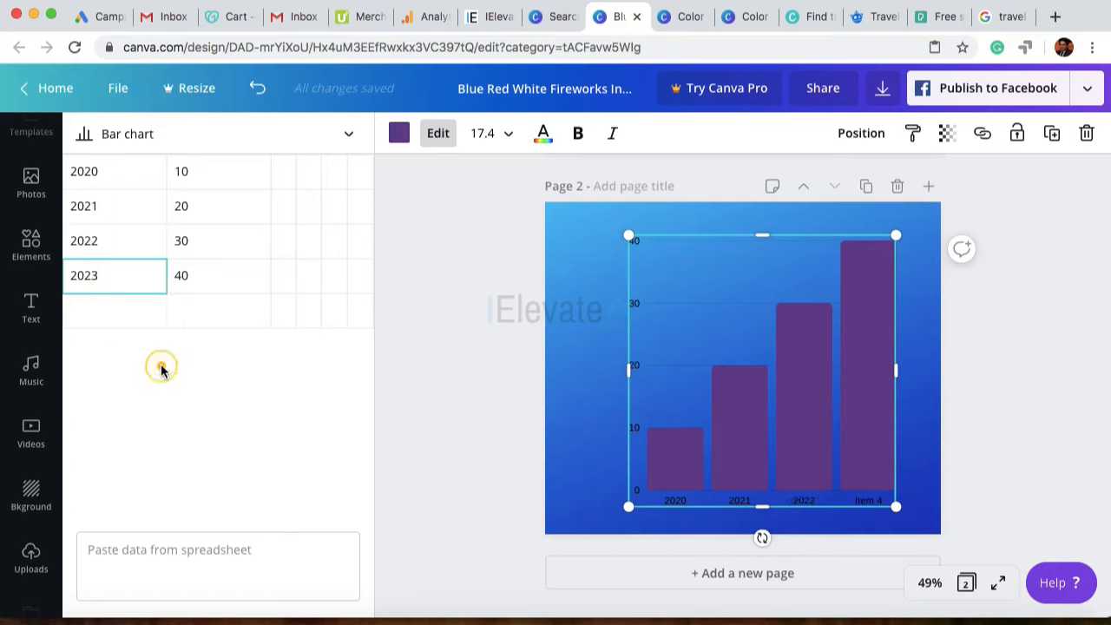
# Step: Set the bar chart's values to 35 for 2022, 55 for 2023 and 40 for 2021
pyautogui.click(196, 243)
pyautogui.click(196, 243)
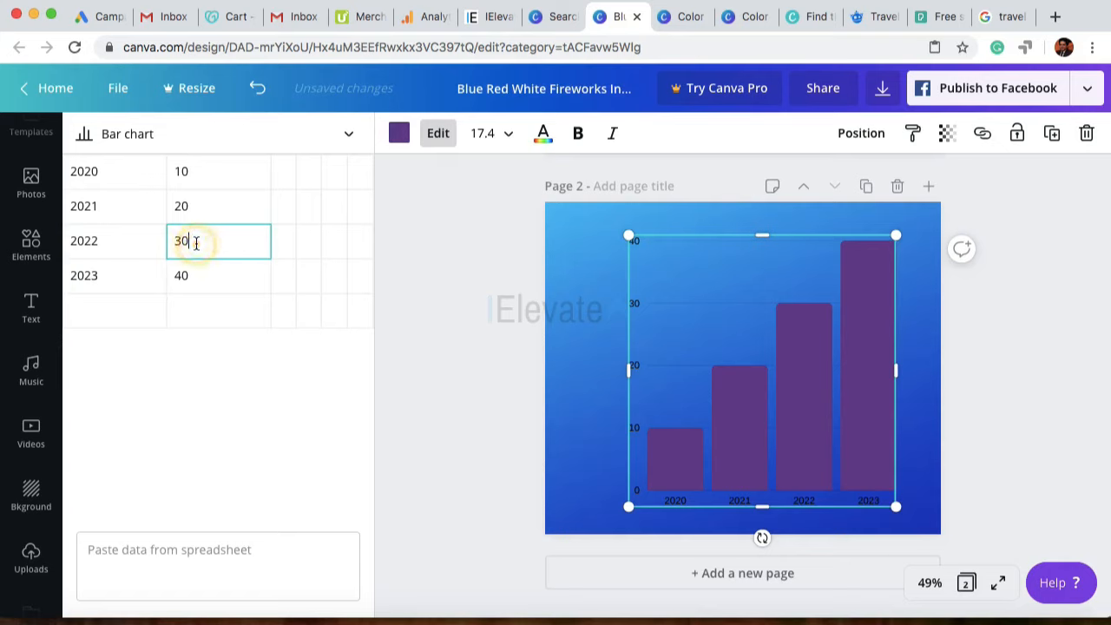
pyautogui.write('5')
pyautogui.click(203, 338)
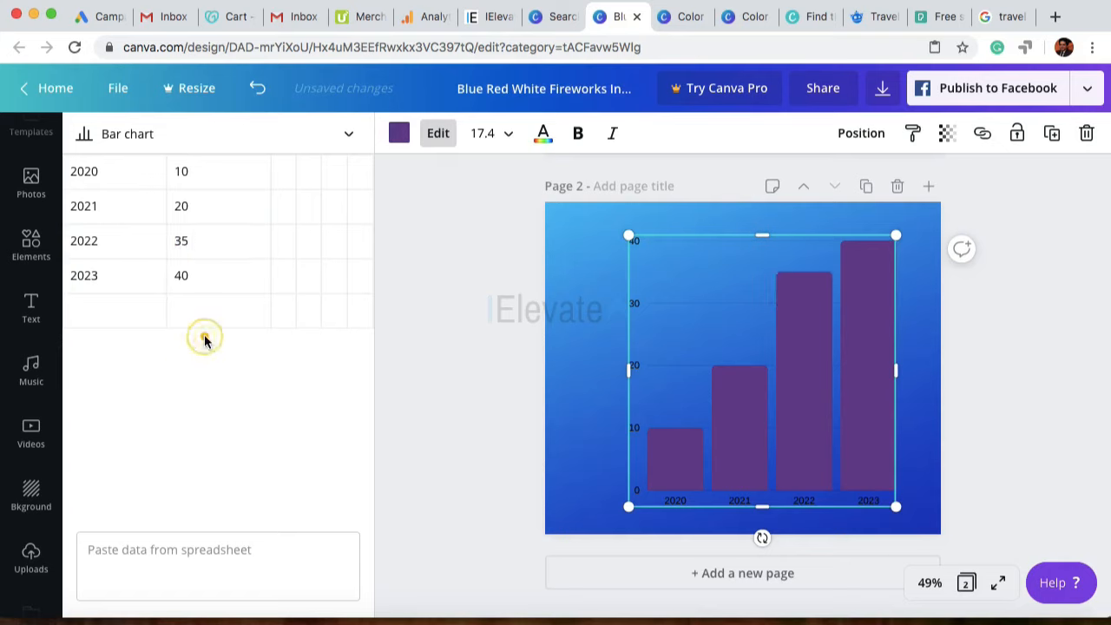
pyautogui.click(201, 270)
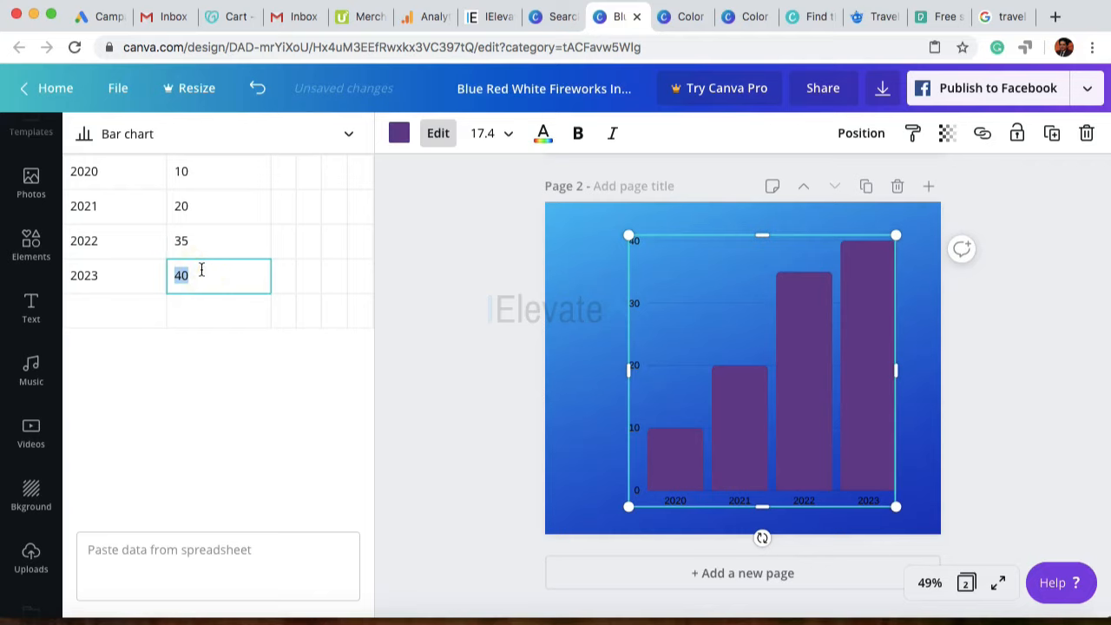
pyautogui.write('55')
pyautogui.click(208, 405)
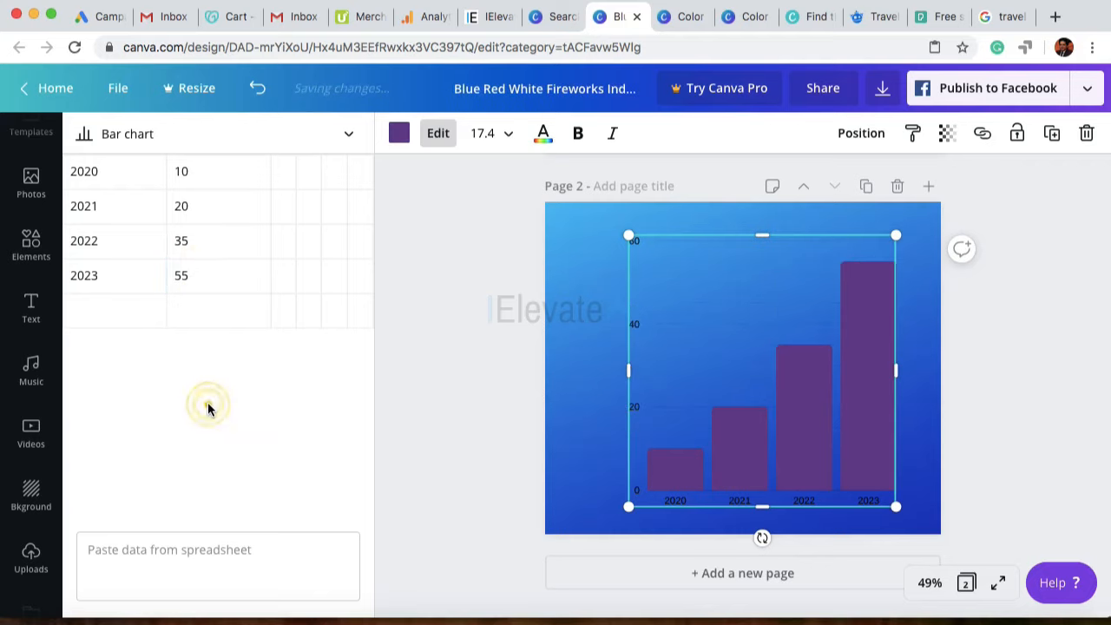
pyautogui.click(194, 203)
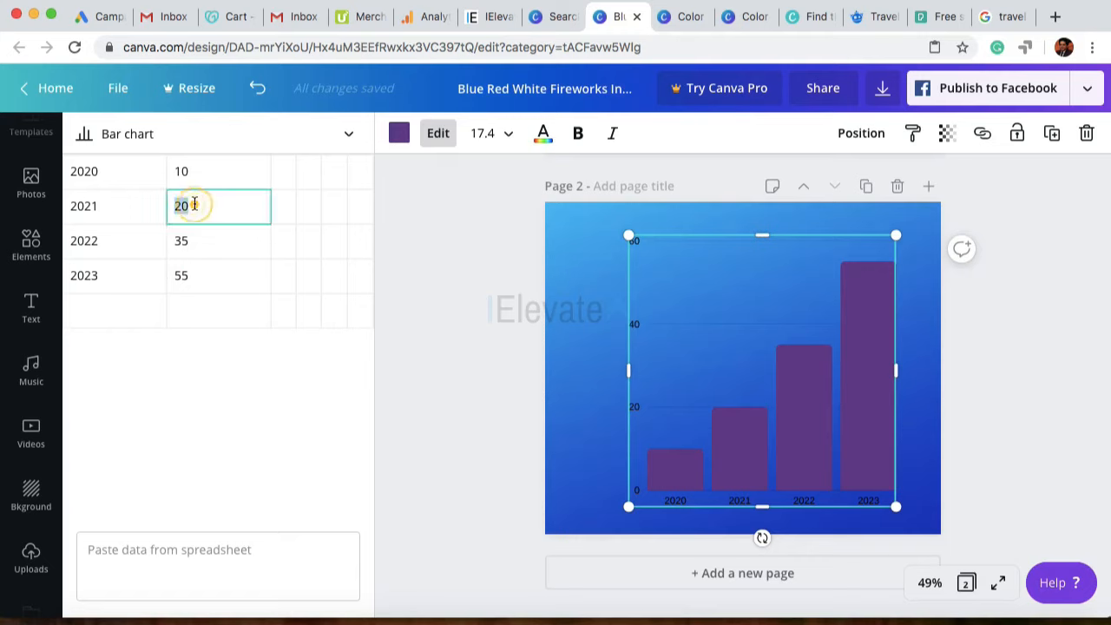
pyautogui.write('4')
pyautogui.click(234, 409)
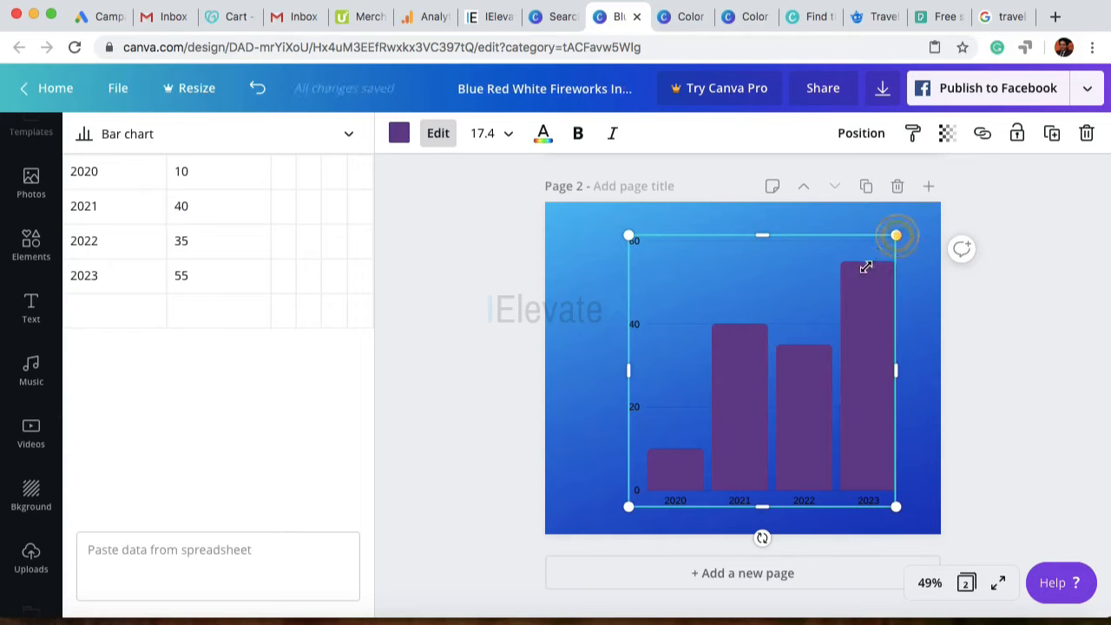
# Step: Shrink the bar chart to about two thirds of its size and place it in the lower-right part of page 2
pyautogui.moveTo(896, 236); pyautogui.dragTo(806, 325)
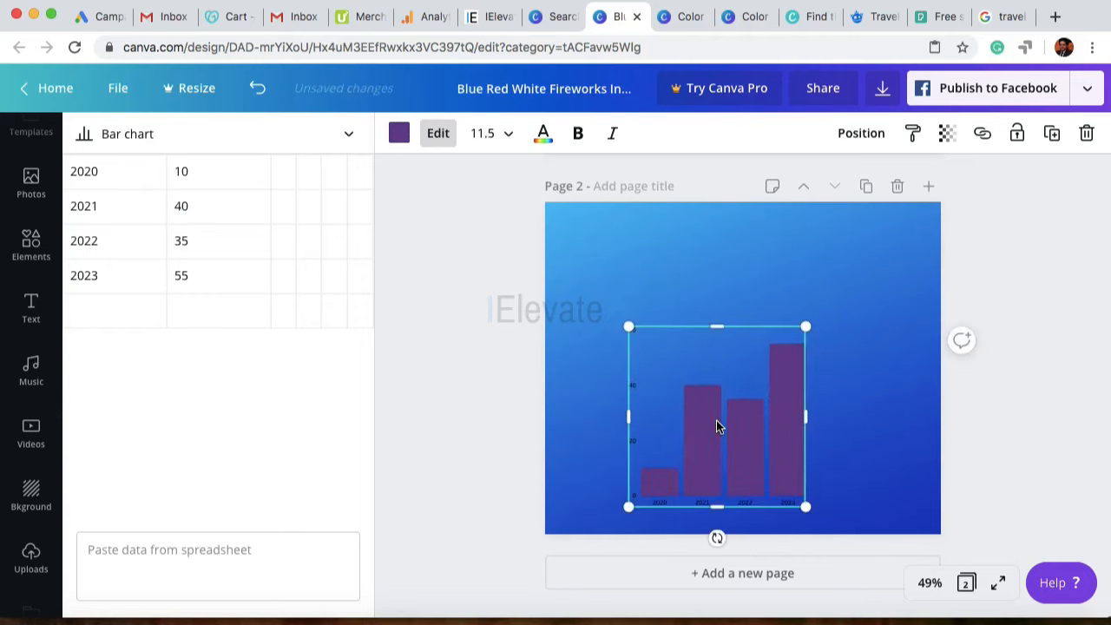
pyautogui.moveTo(716, 424); pyautogui.dragTo(831, 394)
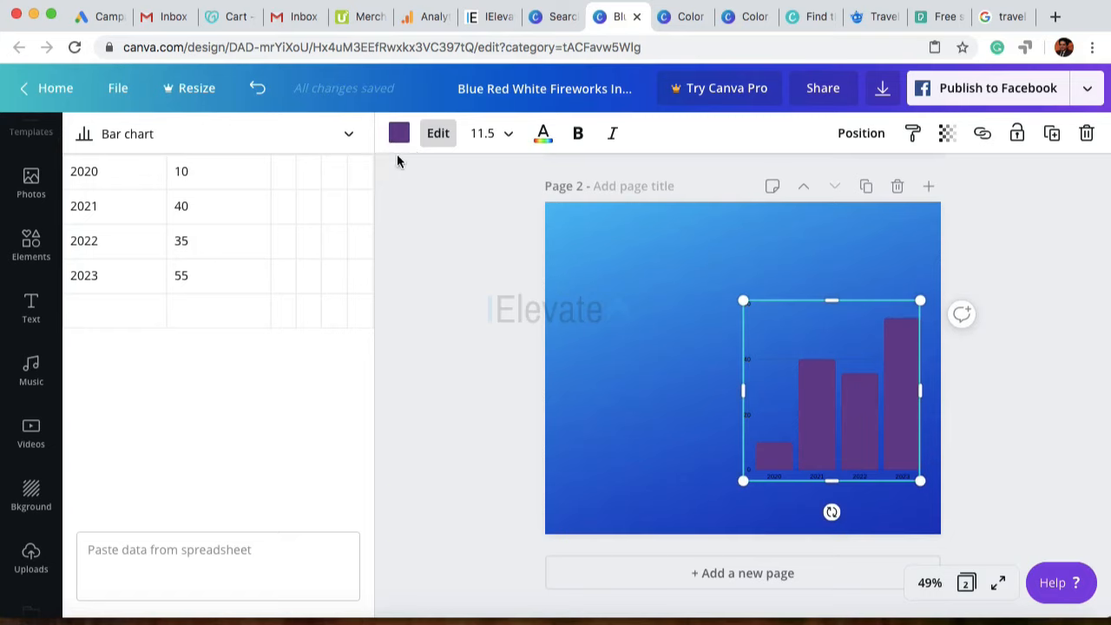
pyautogui.moveTo(834, 423); pyautogui.dragTo(828, 423)
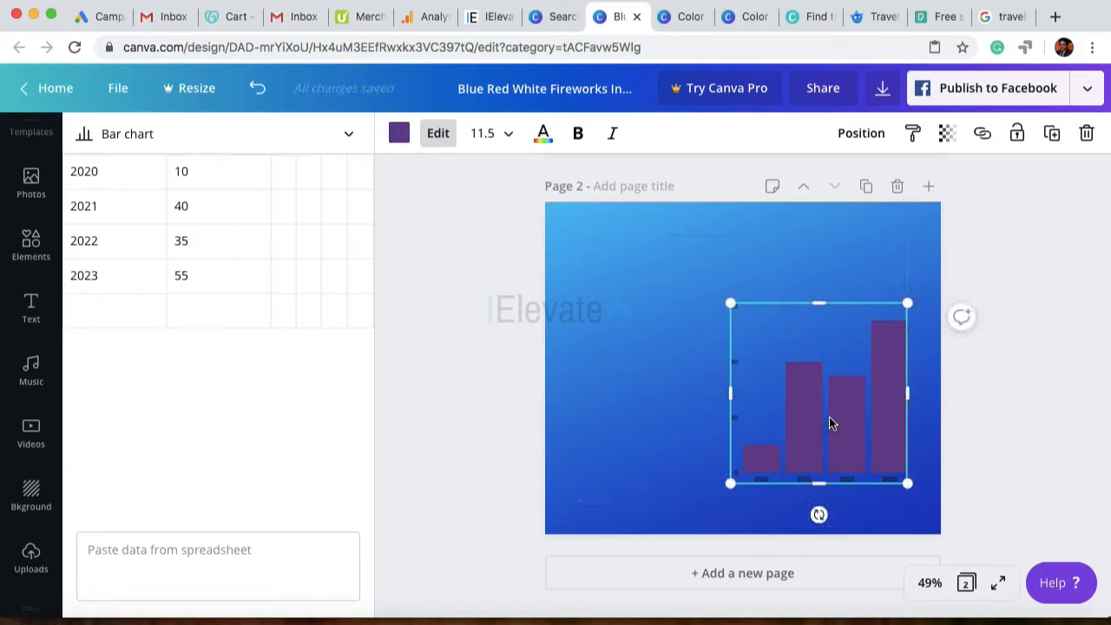
pyautogui.click(525, 319)
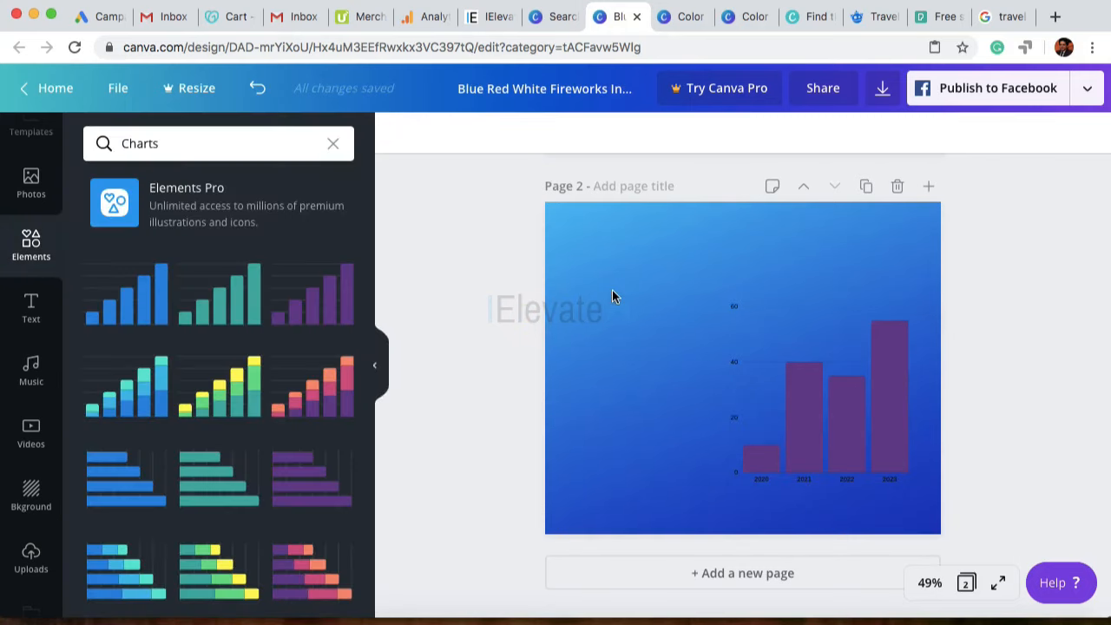
# Step: Recolour the bars of the chart on page 2 with the default yellow
pyautogui.click(836, 454)
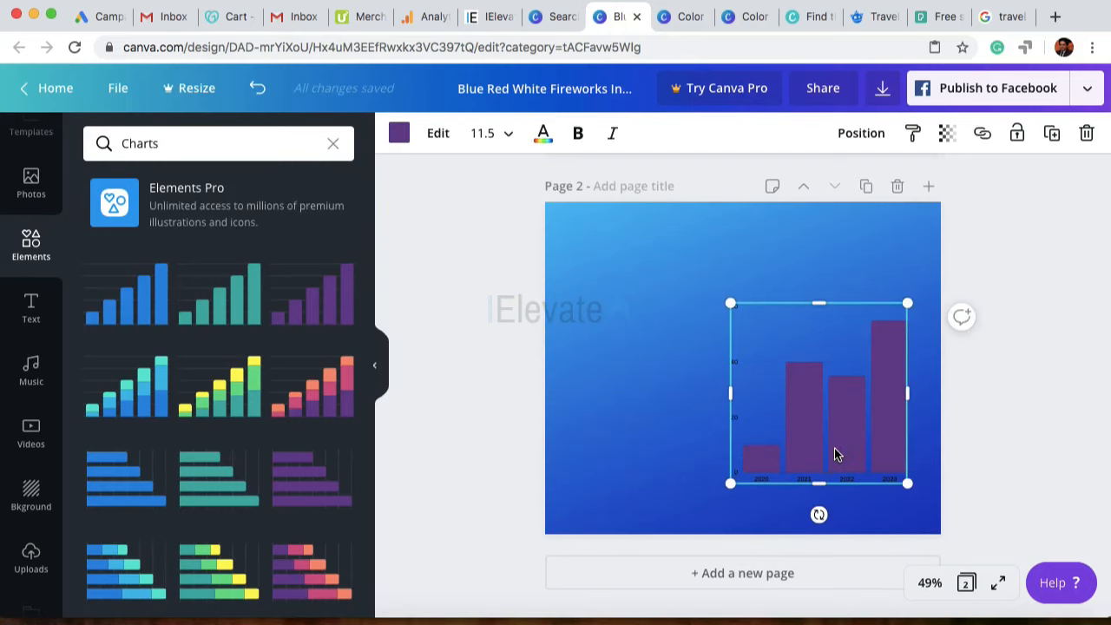
pyautogui.click(398, 133)
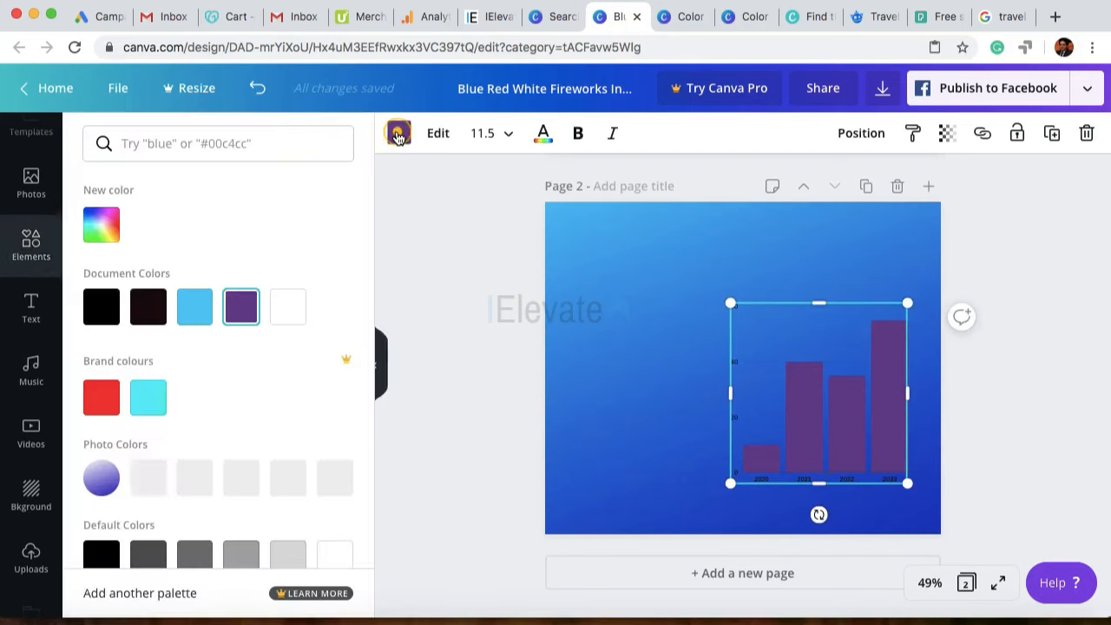
pyautogui.scroll(-2, 206, 441)
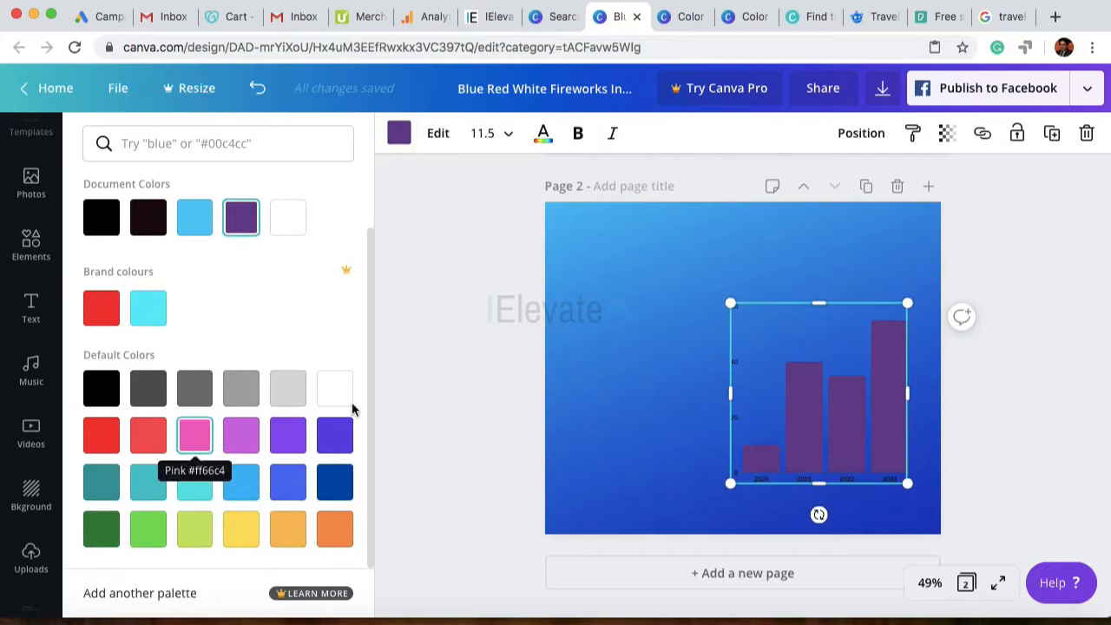
pyautogui.click(246, 529)
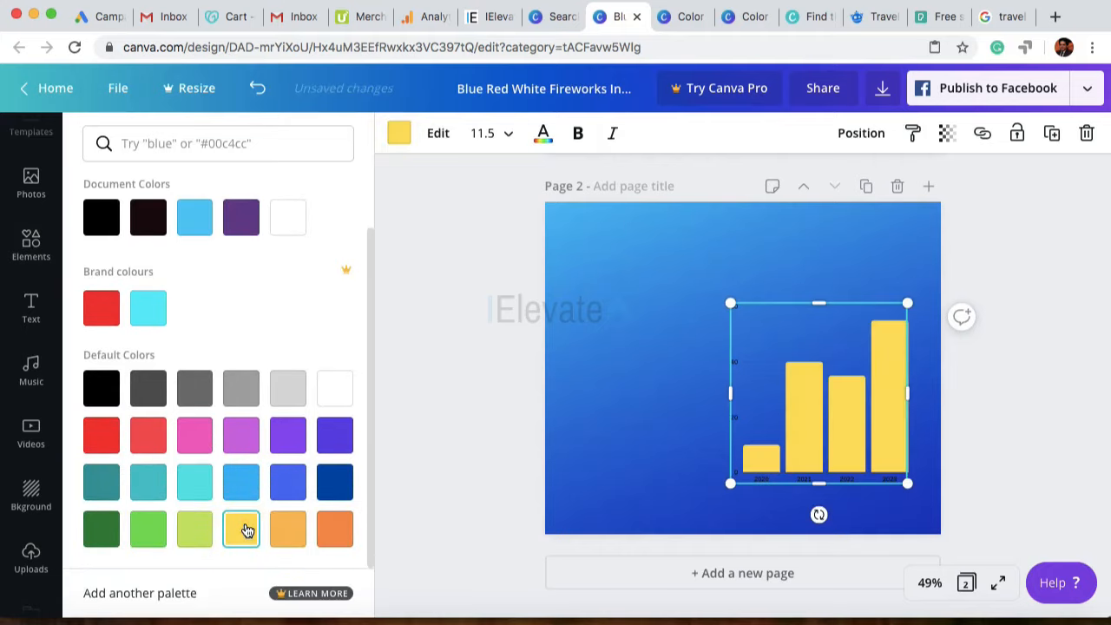
pyautogui.click(467, 267)
# Step: Enlarge the yellow bar chart slightly and shift it closer to the lower-right corner of page 2
pyautogui.click(737, 417)
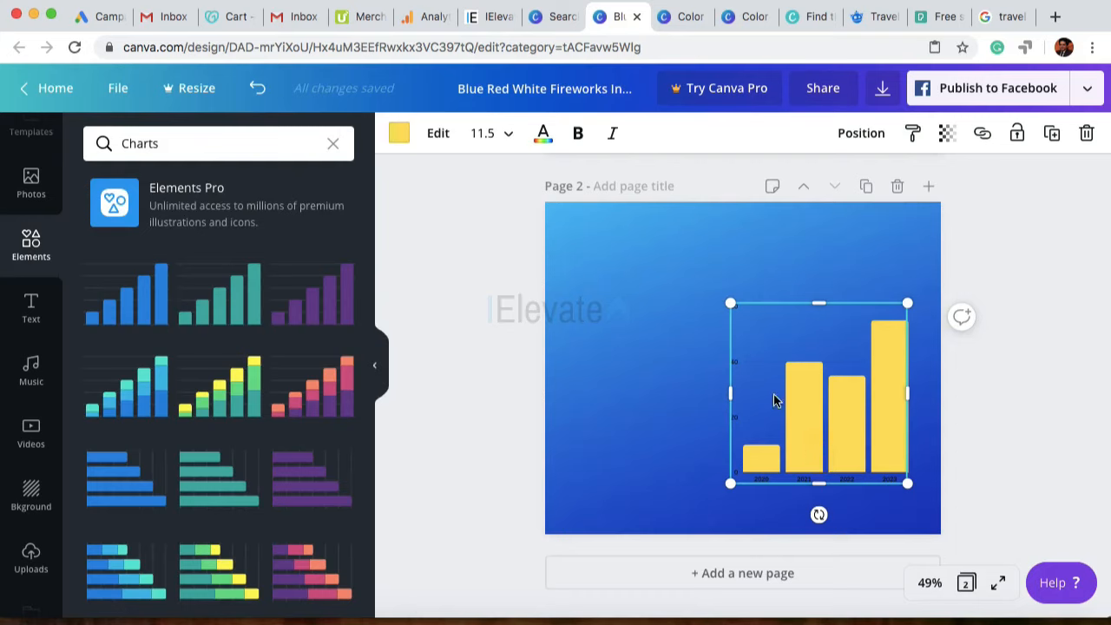
pyautogui.moveTo(729, 483); pyautogui.dragTo(716, 497)
pyautogui.click(1076, 350)
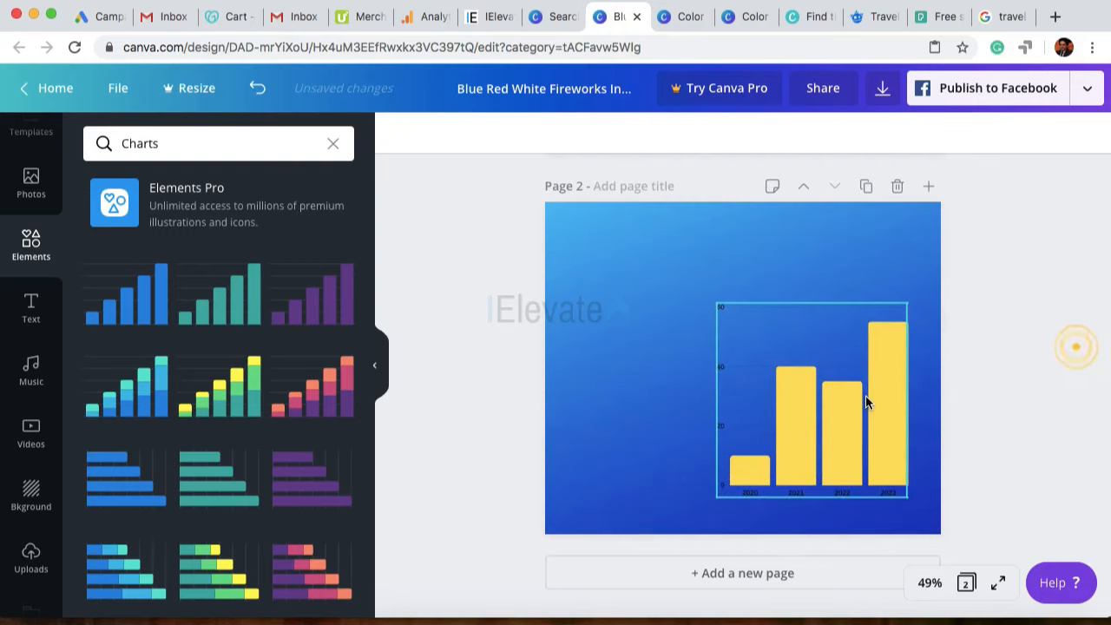
pyautogui.moveTo(867, 394); pyautogui.dragTo(876, 409)
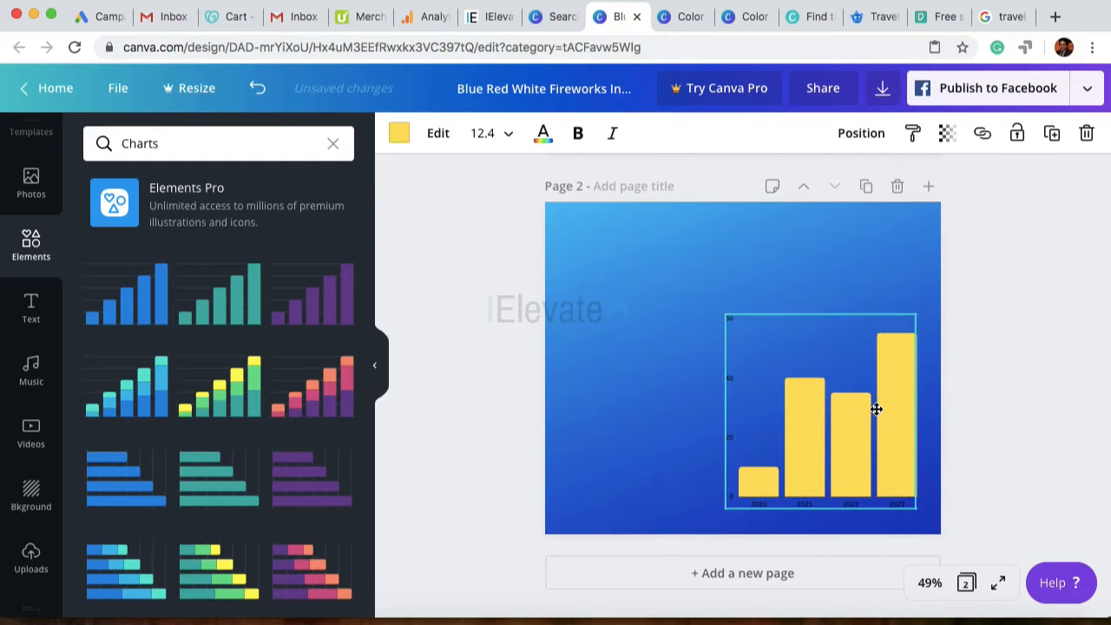
pyautogui.click(1012, 390)
# Step: Find the "Graphic Design for Beginners" font combination among the text styles and add it to page 2
pyautogui.click(24, 298)
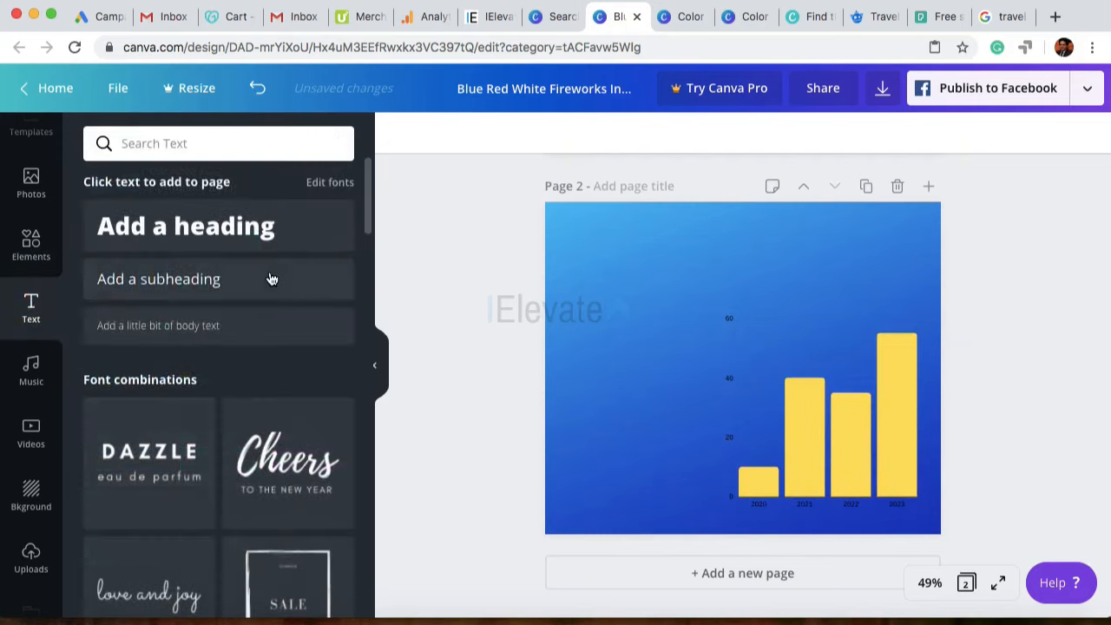
pyautogui.scroll(-5, 269, 278)
pyautogui.scroll(-6, 231, 365)
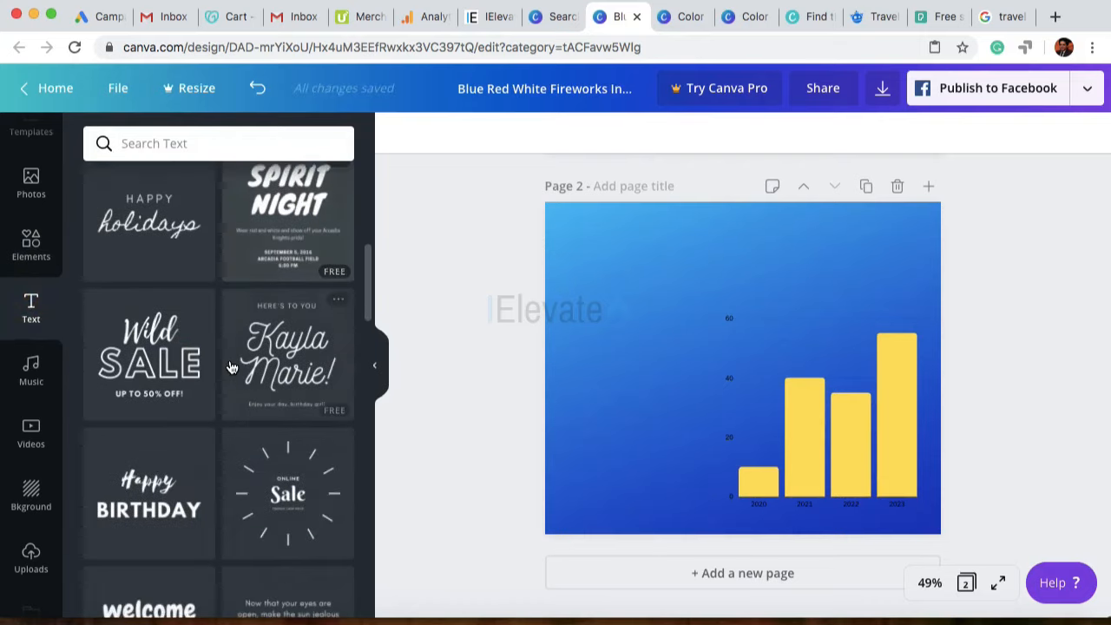
pyautogui.scroll(-7, 231, 365)
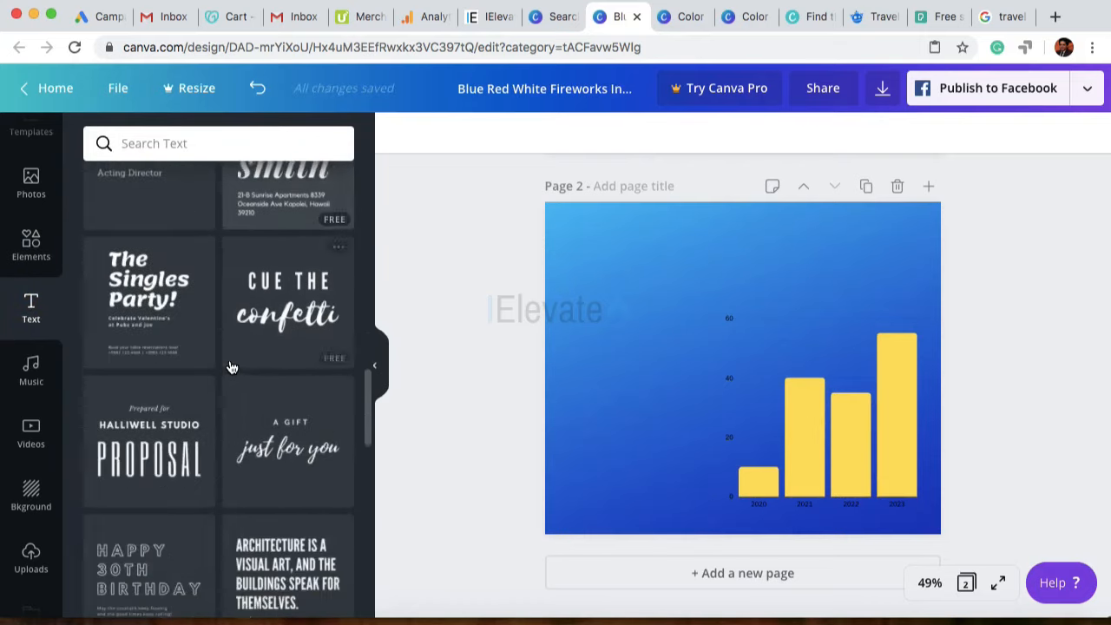
pyautogui.scroll(-3, 231, 367)
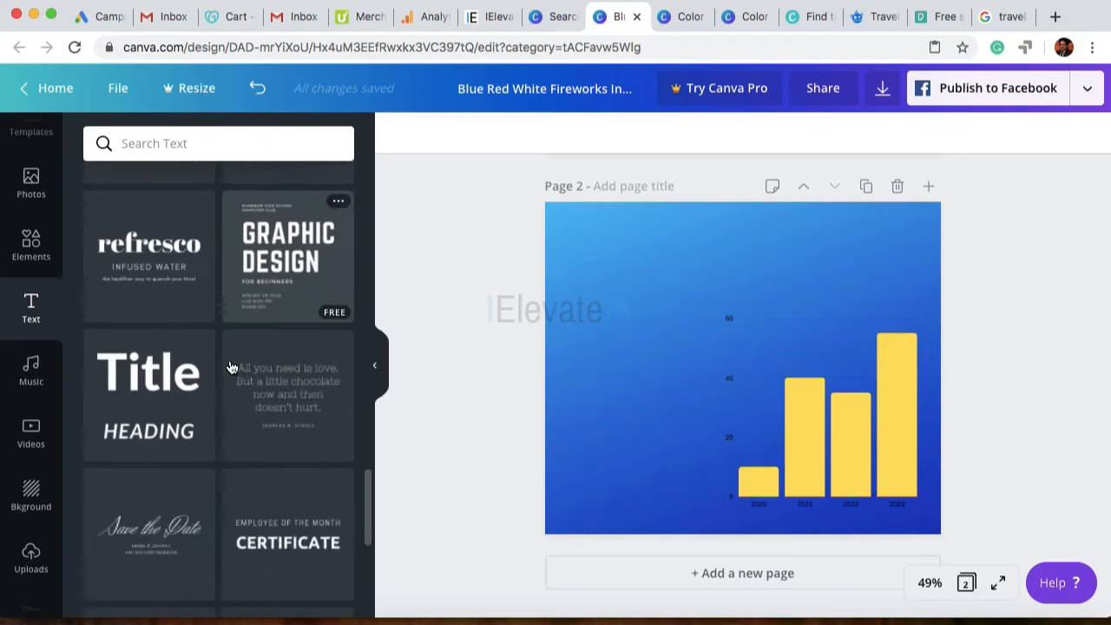
pyautogui.scroll(1, 231, 368)
pyautogui.moveTo(313, 321); pyautogui.dragTo(683, 271)
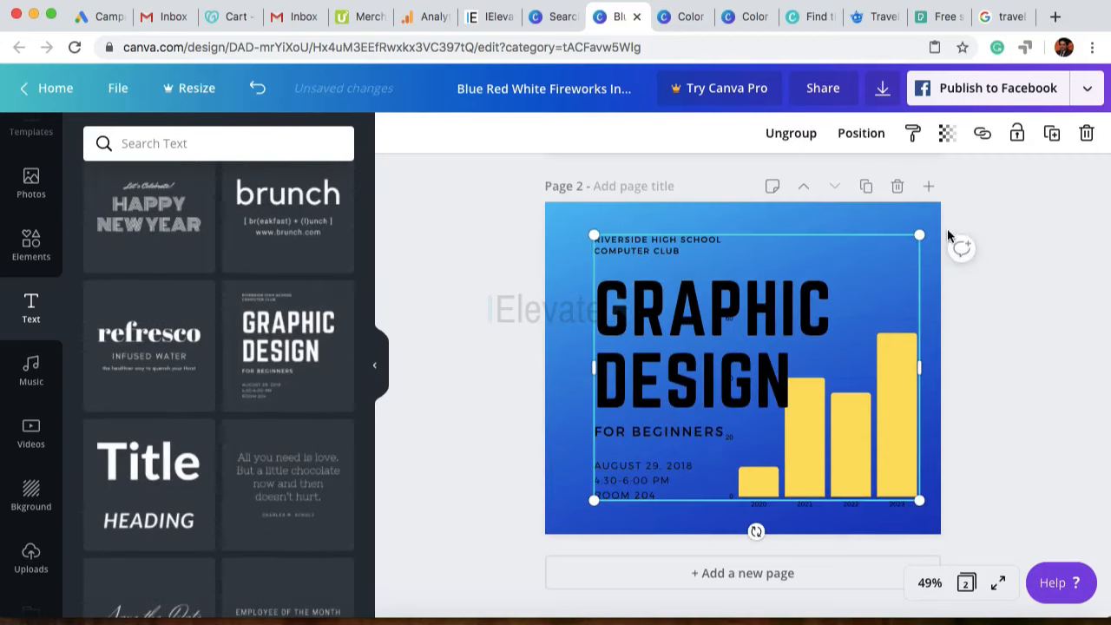
# Step: Shrink the Graphic Design text group to about two thirds and place it in the upper-left part of page 2
pyautogui.moveTo(916, 235); pyautogui.dragTo(798, 315)
pyautogui.moveTo(685, 394); pyautogui.dragTo(674, 305)
pyautogui.click(1096, 318)
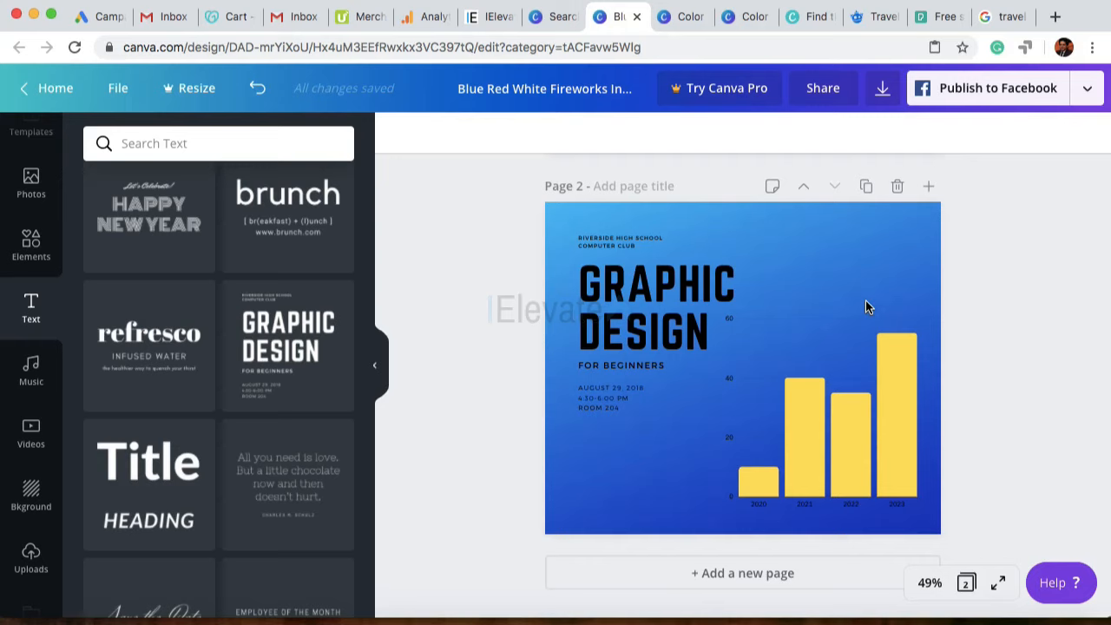
pyautogui.click(610, 402)
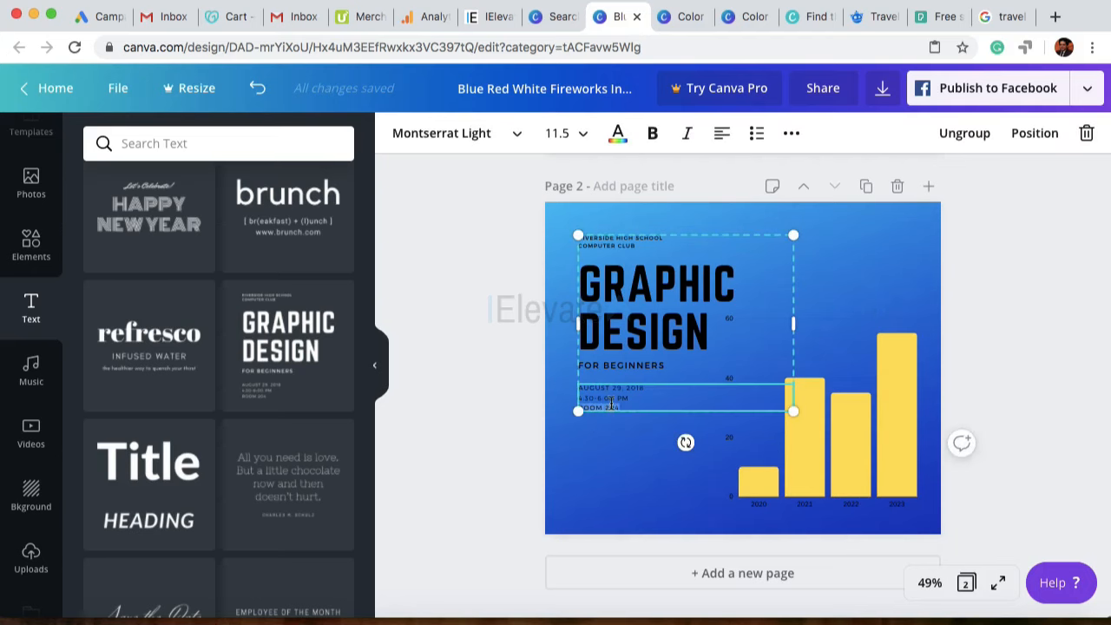
pyautogui.click(643, 364)
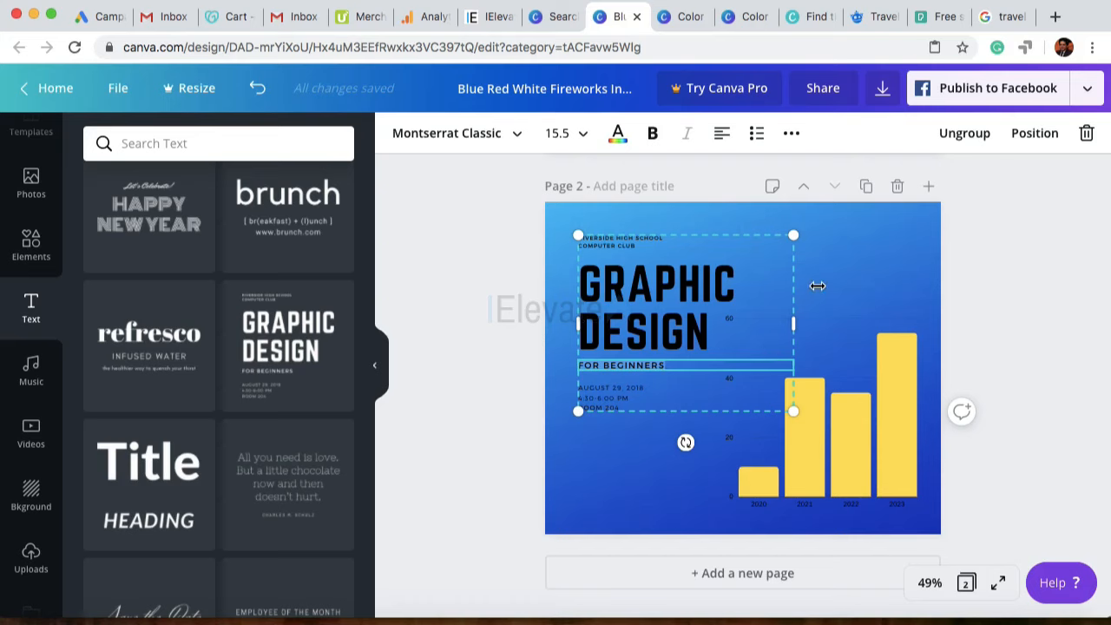
pyautogui.click(1062, 319)
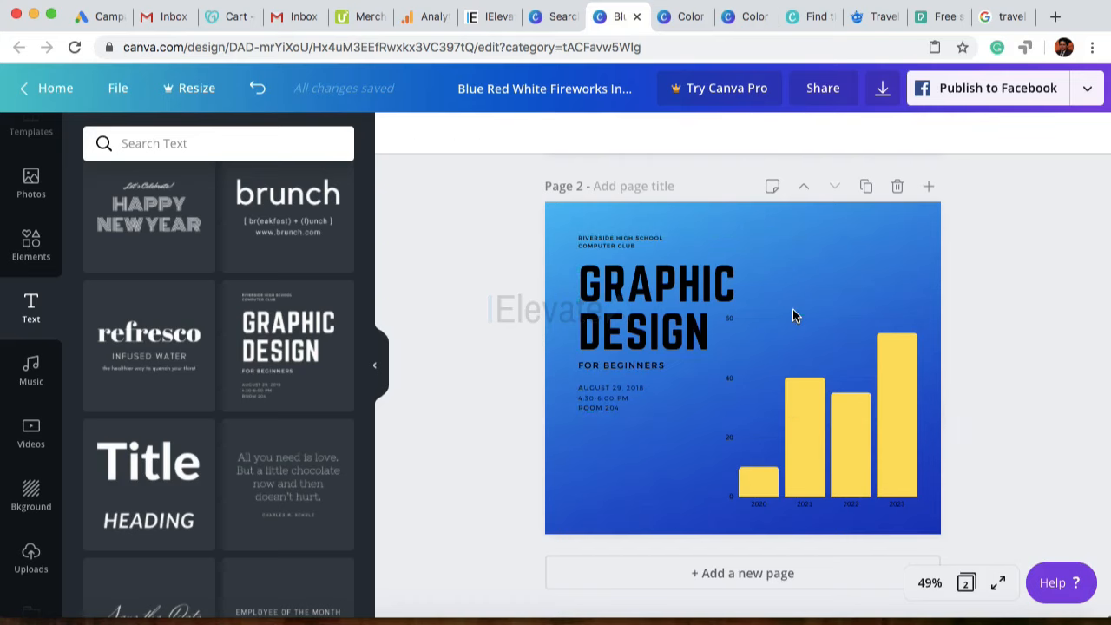
pyautogui.moveTo(707, 298)
pyautogui.mouseDown()
pyautogui.moveTo(719, 292)
pyautogui.moveTo(710, 298)
pyautogui.mouseUp()
pyautogui.click(1045, 337)
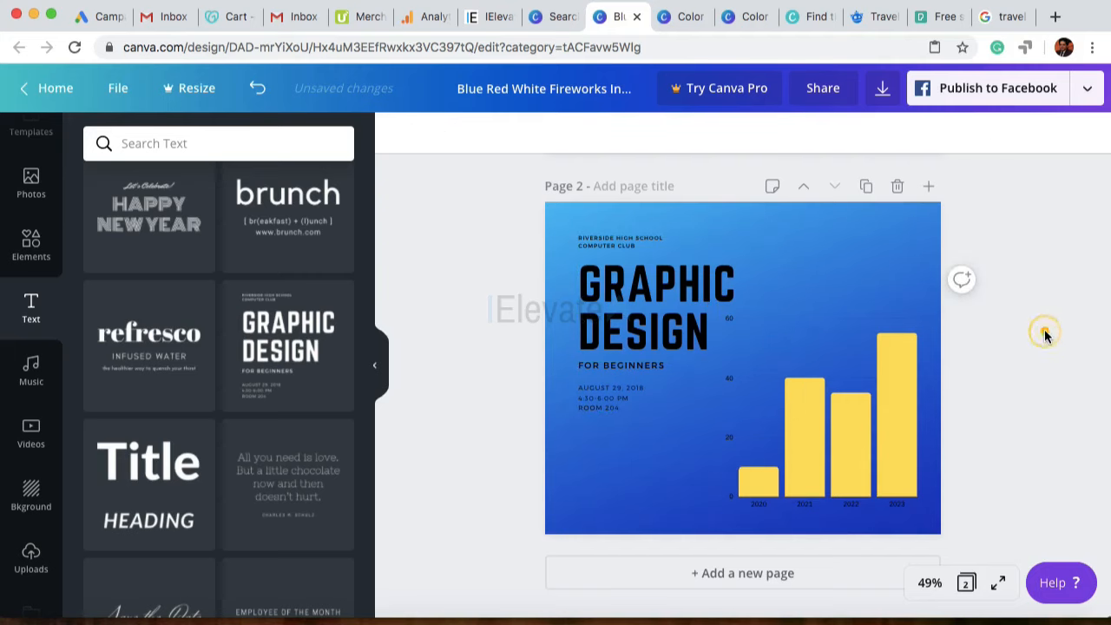
pyautogui.click(815, 455)
pyautogui.click(892, 251)
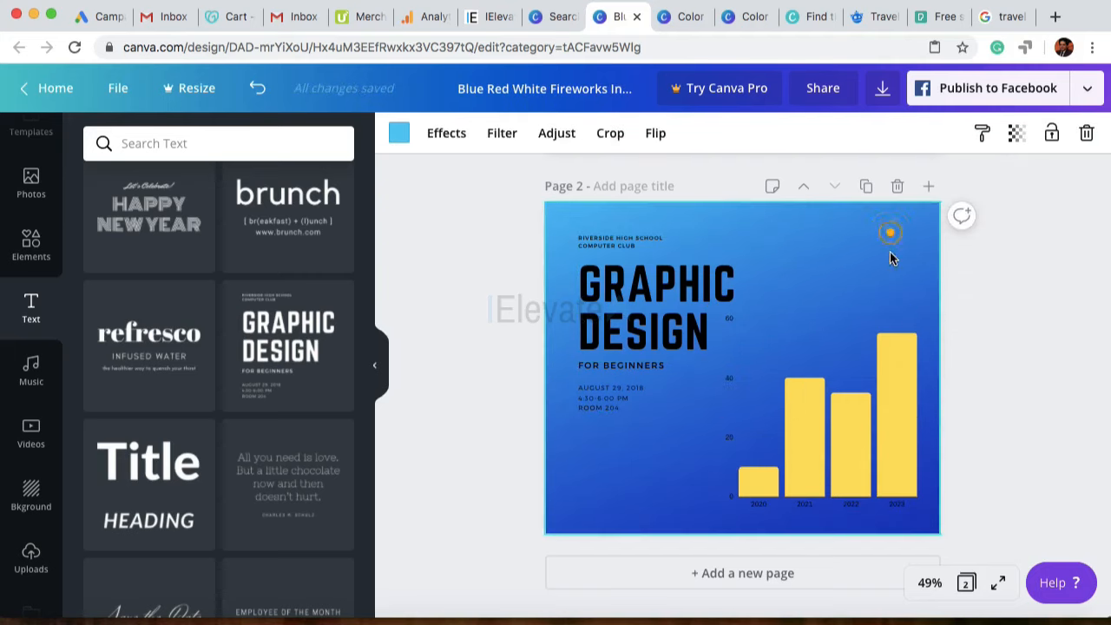
pyautogui.click(903, 353)
pyautogui.click(1023, 495)
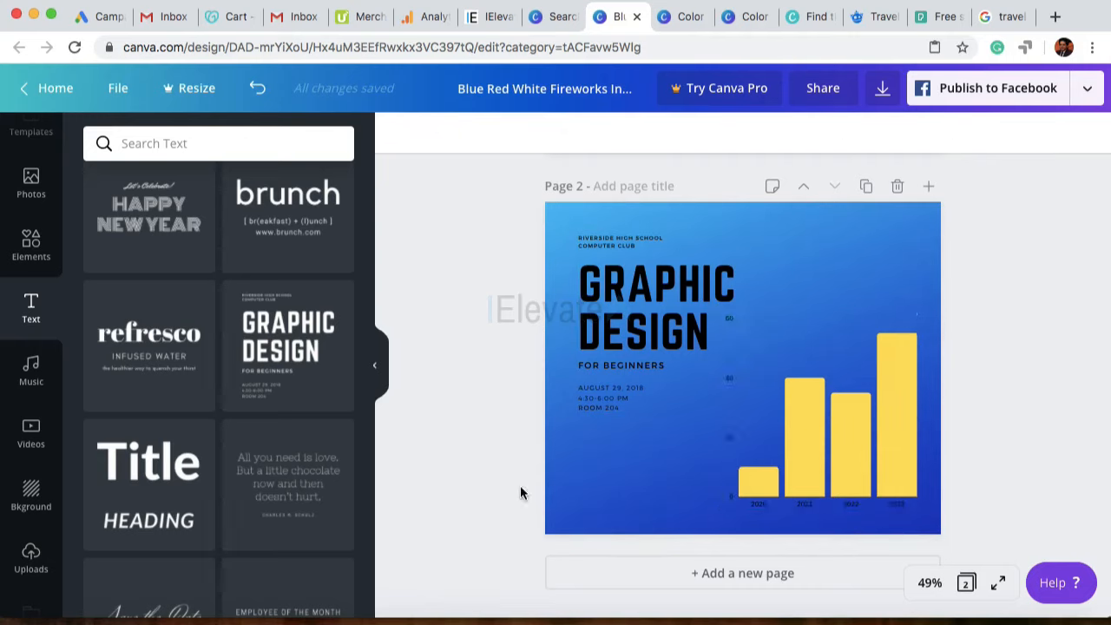
# Step: Move the Graphic Design text group slightly down on page 2
pyautogui.click(592, 400)
pyautogui.click(490, 392)
pyautogui.moveTo(674, 285); pyautogui.dragTo(677, 301)
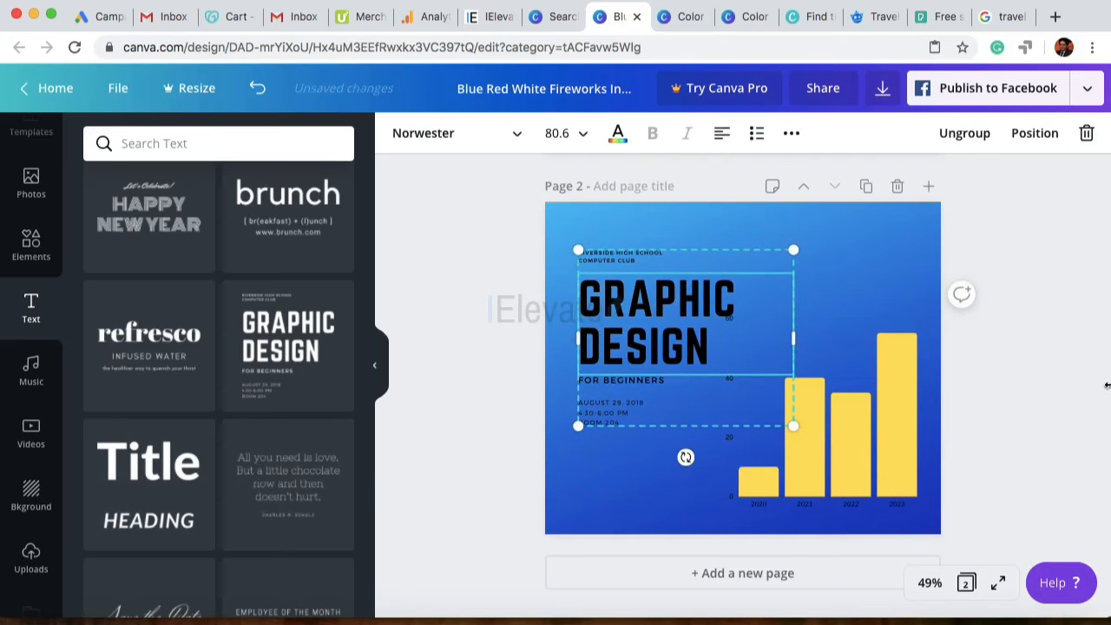
pyautogui.click(1027, 402)
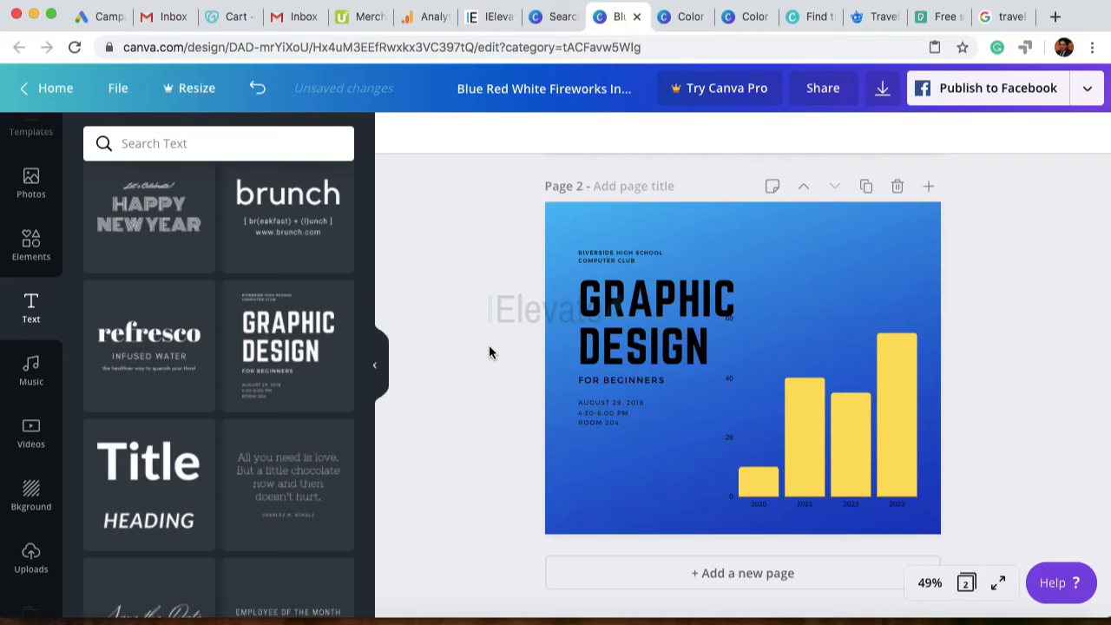
# Step: Clear the Charts search from the elements library and add the circular image frame to page 2
pyautogui.click(27, 256)
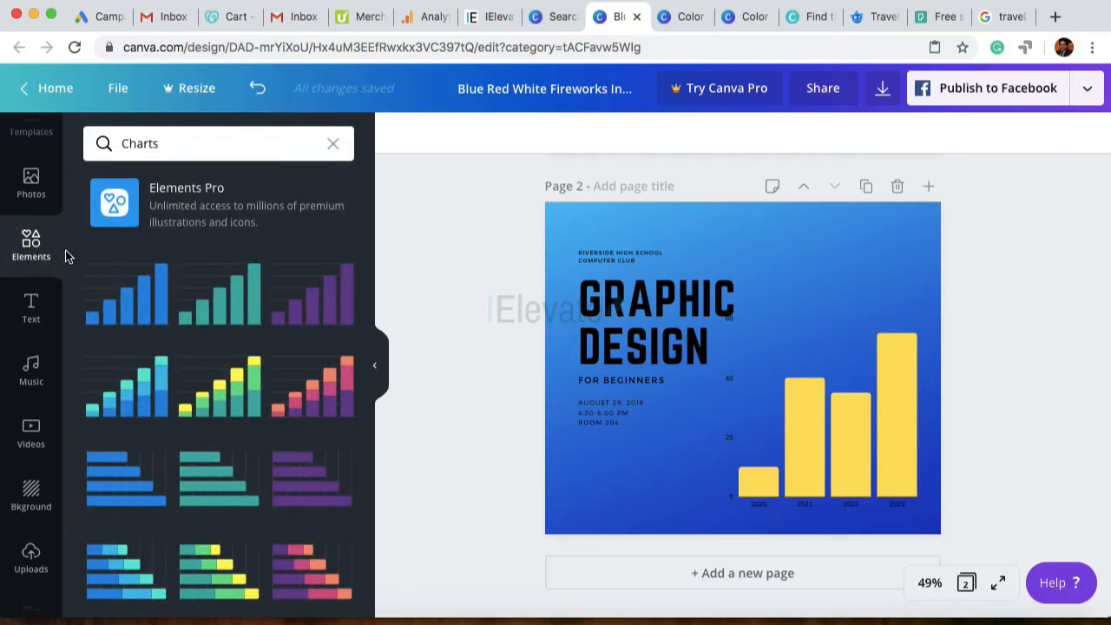
pyautogui.click(333, 145)
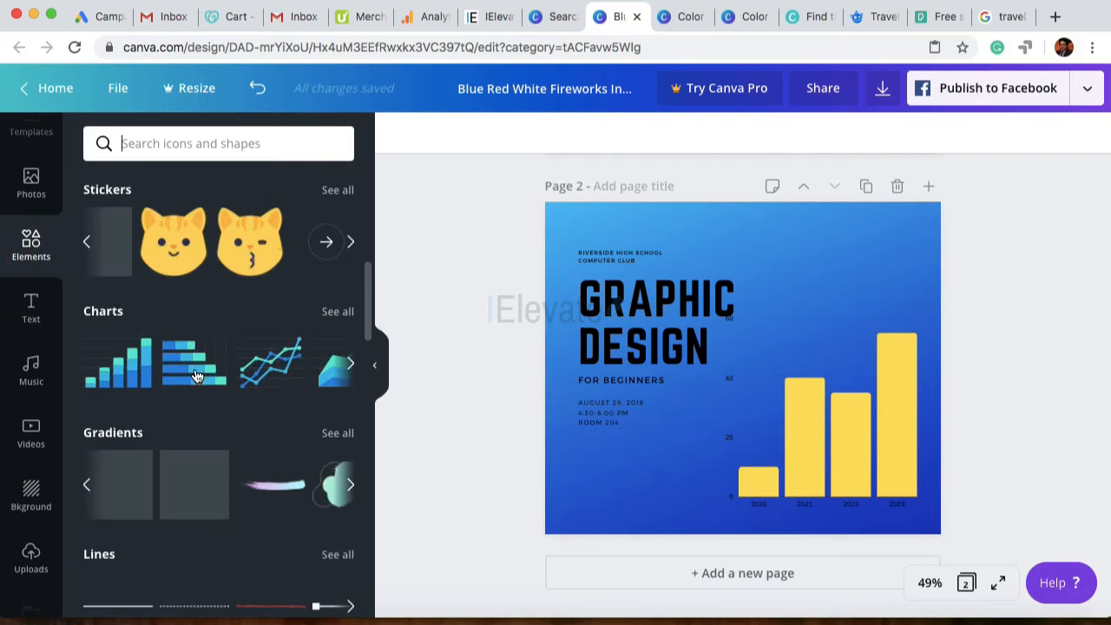
pyautogui.scroll(2, 208, 362)
pyautogui.scroll(5, 209, 363)
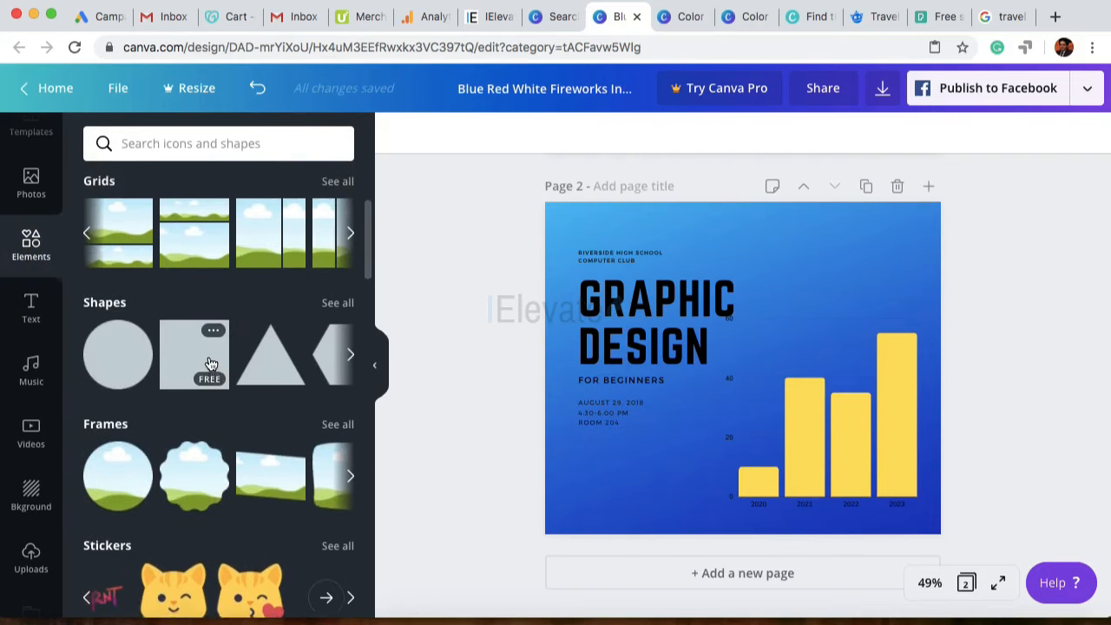
pyautogui.scroll(-2, 205, 381)
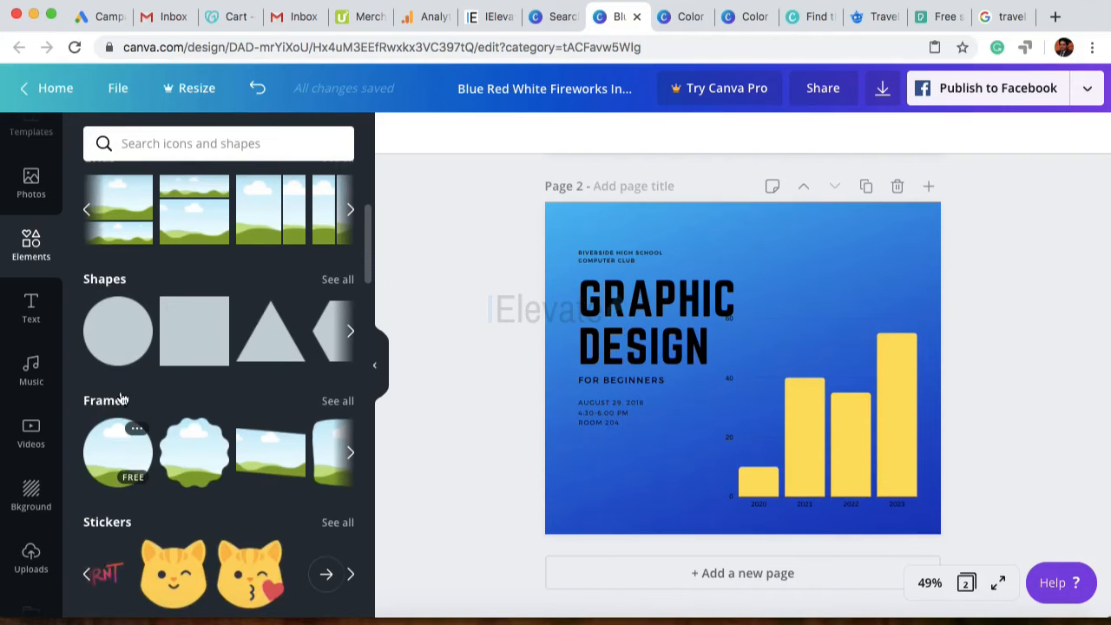
pyautogui.moveTo(117, 445); pyautogui.dragTo(763, 234)
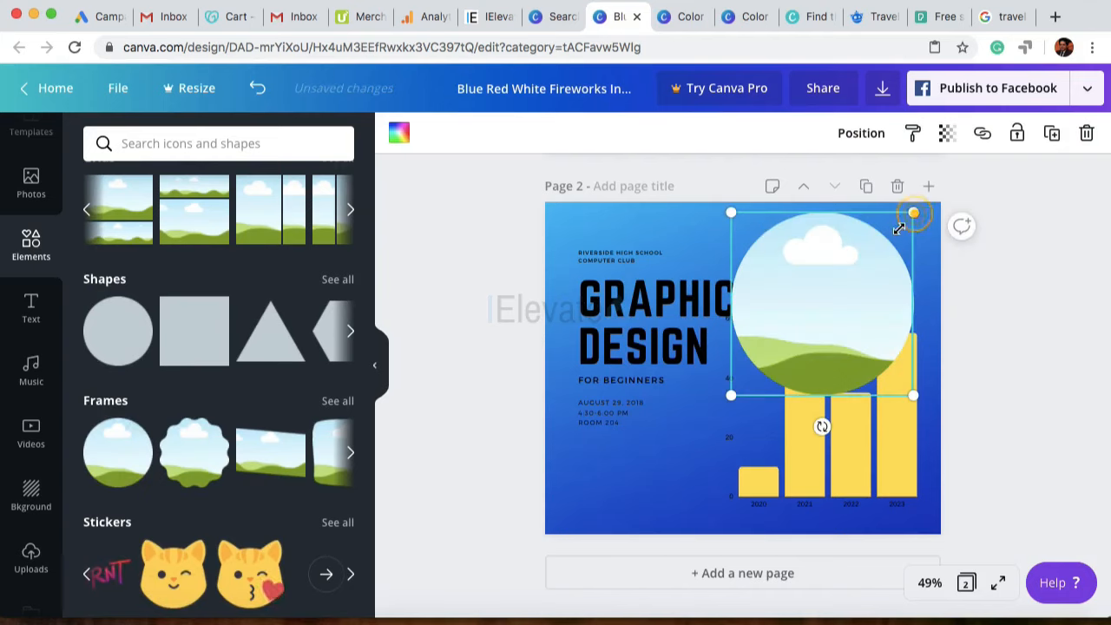
# Step: Shrink the circular frame to about half its size and place it above the taller bars of the chart
pyautogui.moveTo(913, 211); pyautogui.dragTo(833, 298)
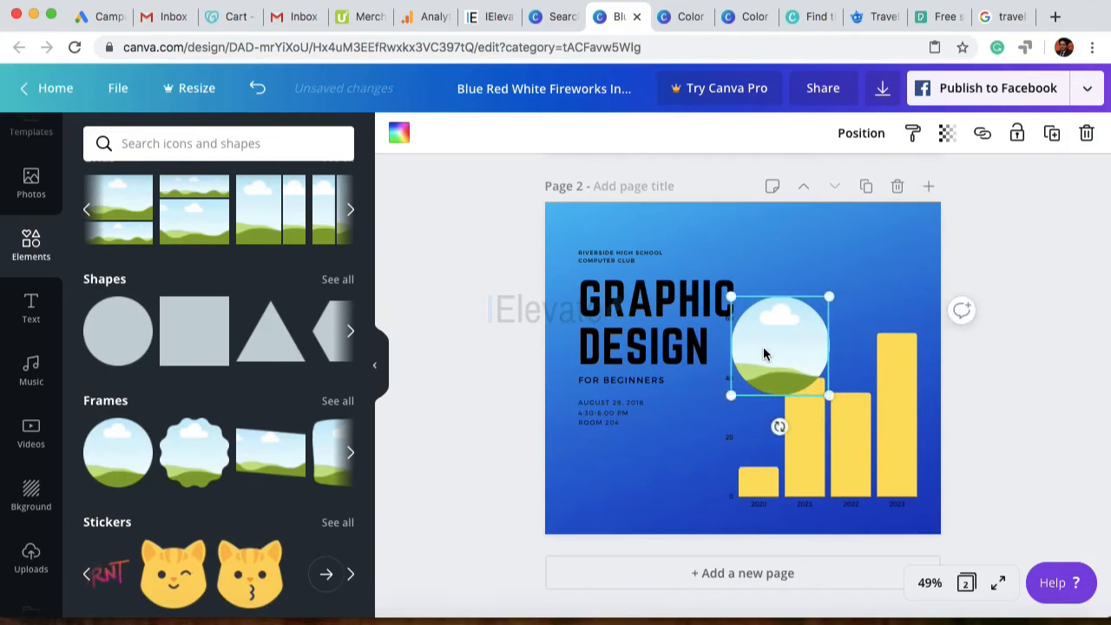
pyautogui.moveTo(766, 352); pyautogui.dragTo(833, 275)
pyautogui.click(1026, 323)
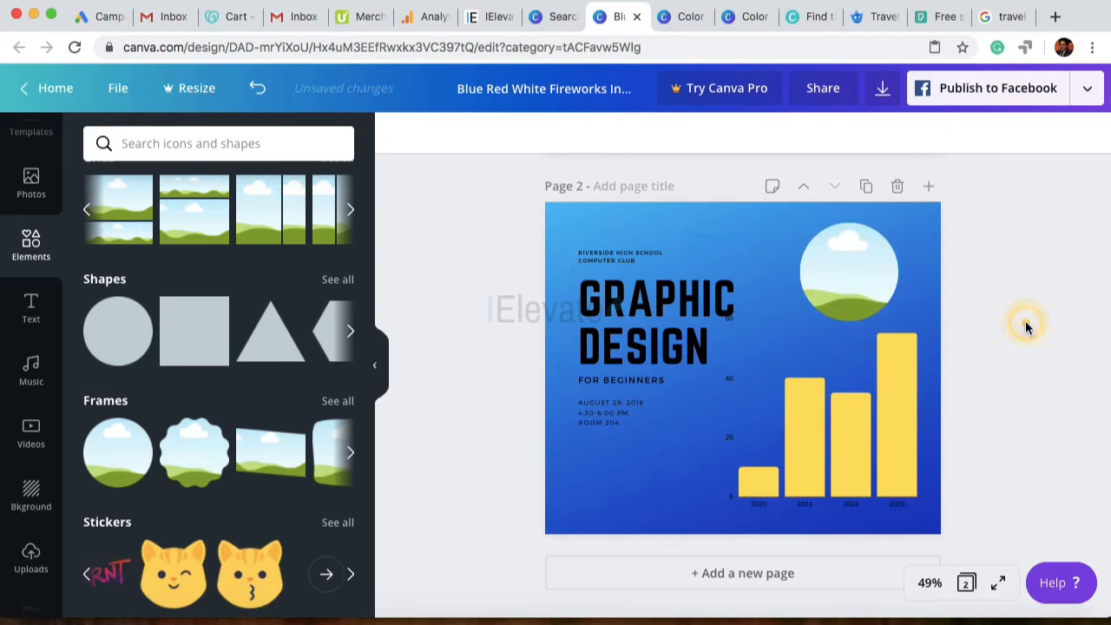
pyautogui.click(860, 273)
pyautogui.moveTo(898, 223); pyautogui.dragTo(879, 234)
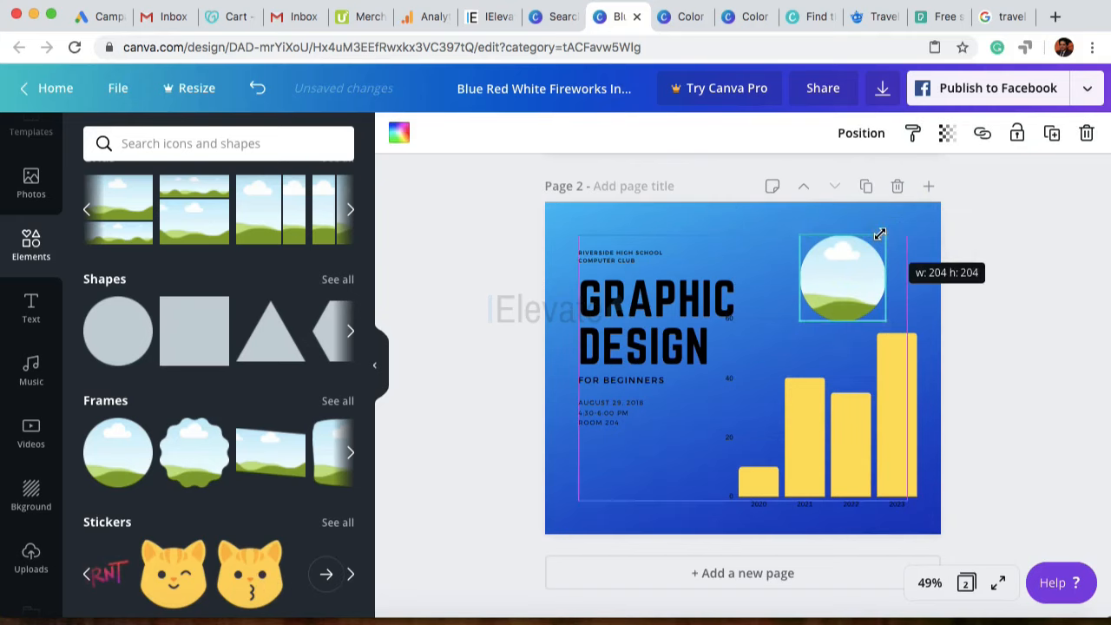
pyautogui.moveTo(861, 274)
pyautogui.mouseDown()
pyautogui.moveTo(850, 266)
pyautogui.moveTo(863, 268)
pyautogui.mouseUp()
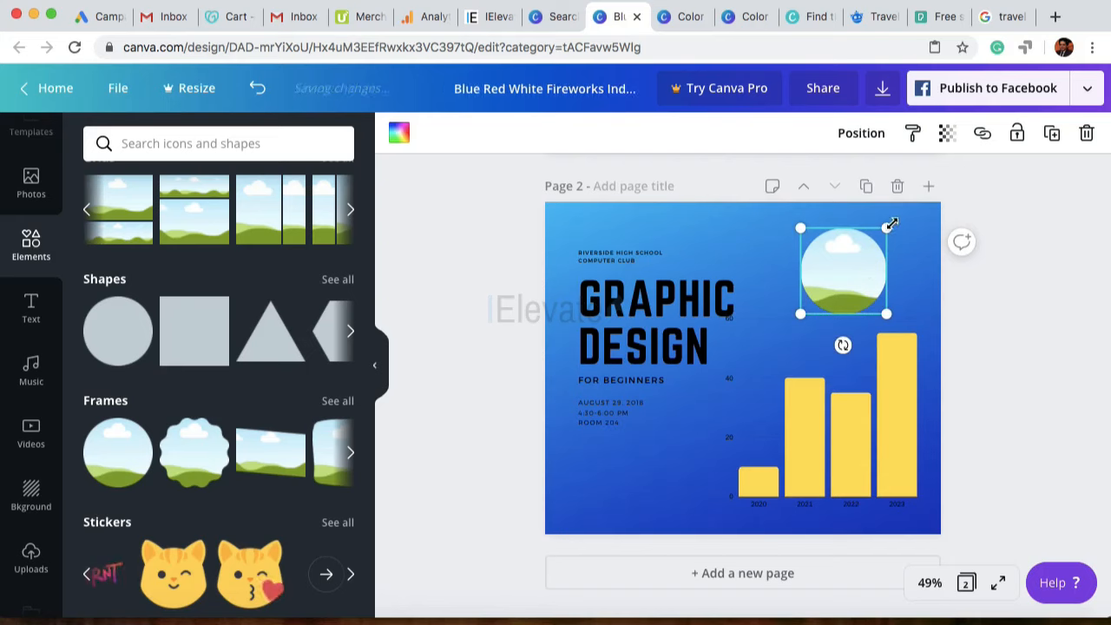
pyautogui.moveTo(886, 229); pyautogui.dragTo(880, 225)
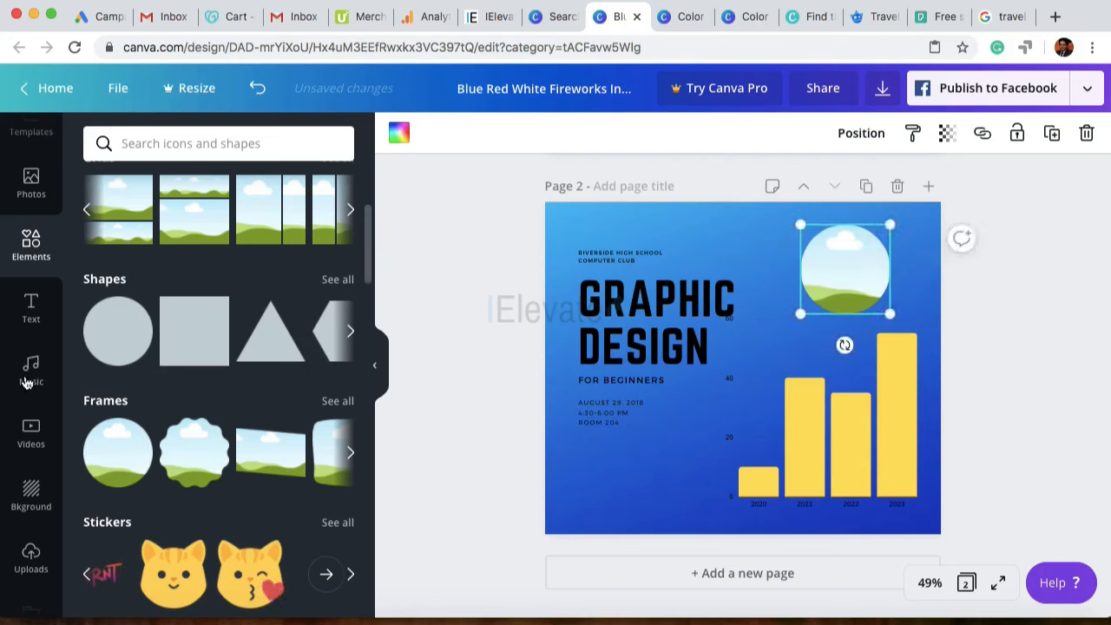
# Step: Find the uploaded photo of the man in the blue suit and place it inside the circular frame
pyautogui.click(30, 560)
pyautogui.scroll(-5, 222, 317)
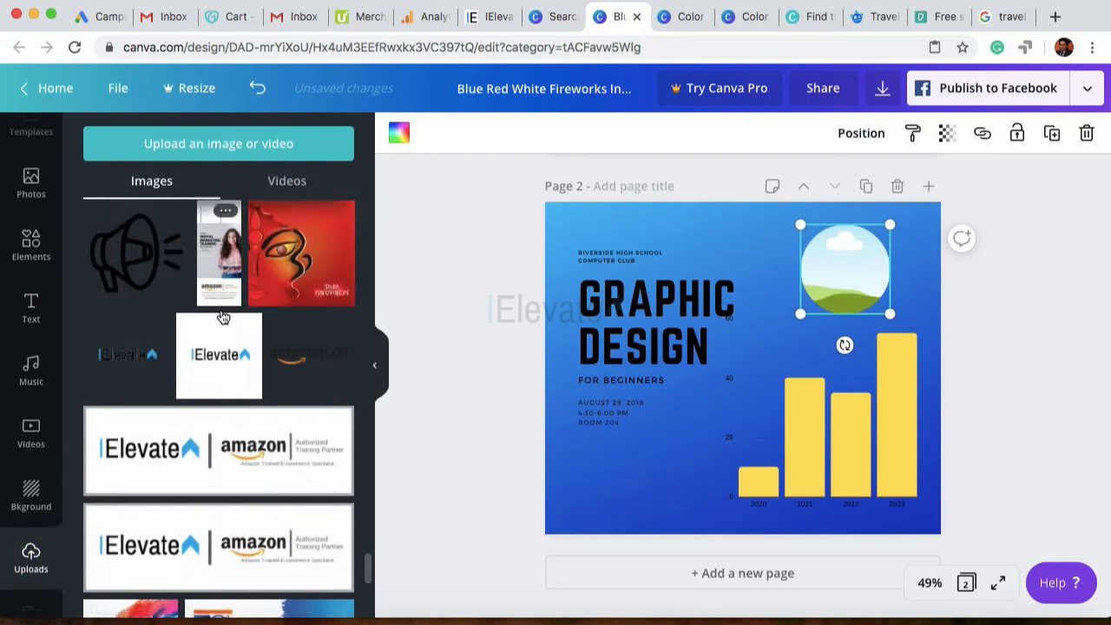
pyautogui.scroll(-10, 223, 317)
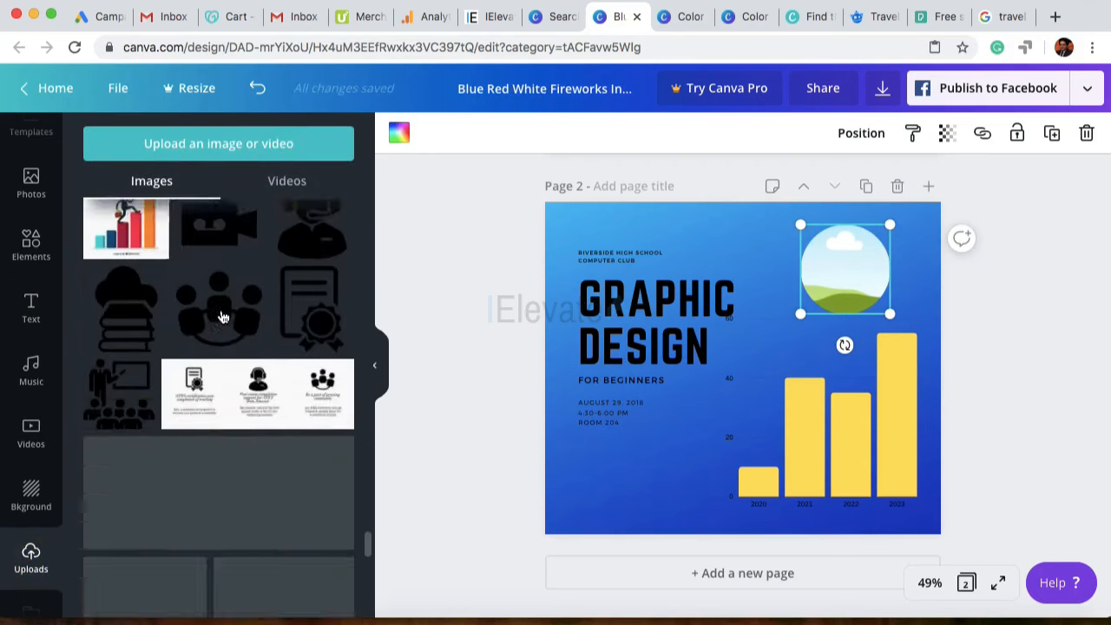
pyautogui.scroll(-3, 223, 317)
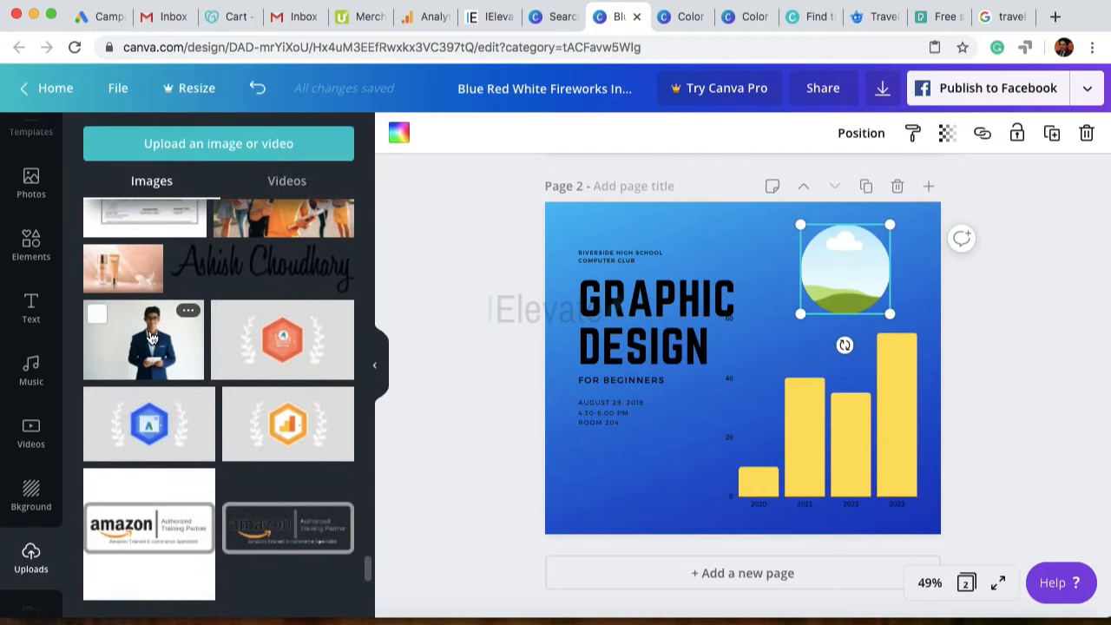
pyautogui.moveTo(149, 326); pyautogui.dragTo(808, 283)
pyautogui.rightClick(919, 318)
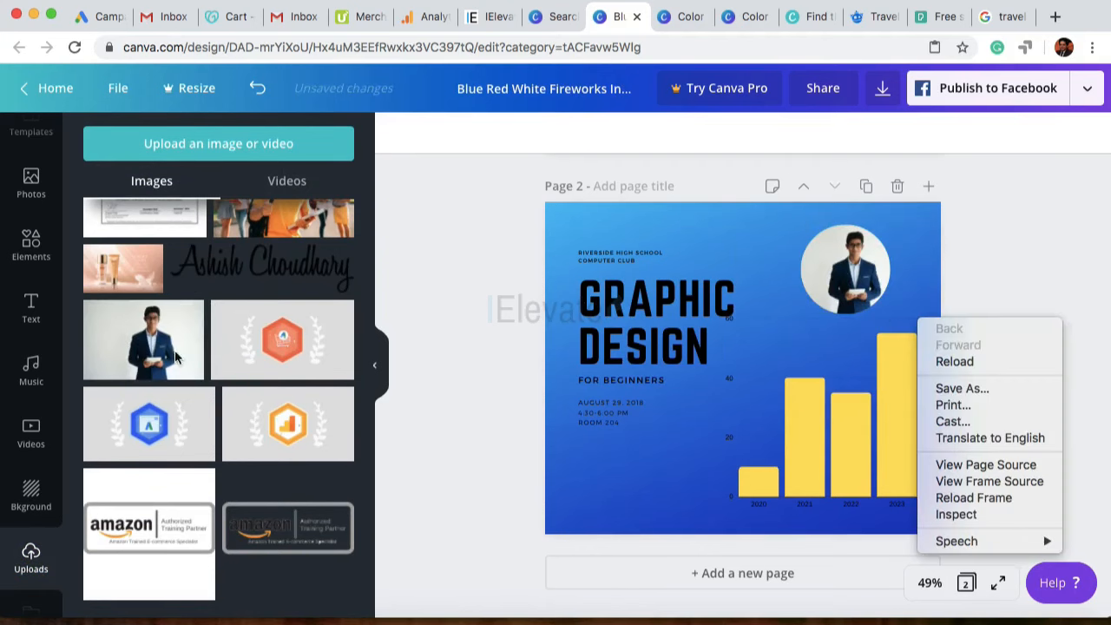
# Step: Enlarge the circular photo on page 2 to about 308 by 308 and shift it slightly left
pyautogui.click(849, 274)
pyautogui.doubleClick(848, 270)
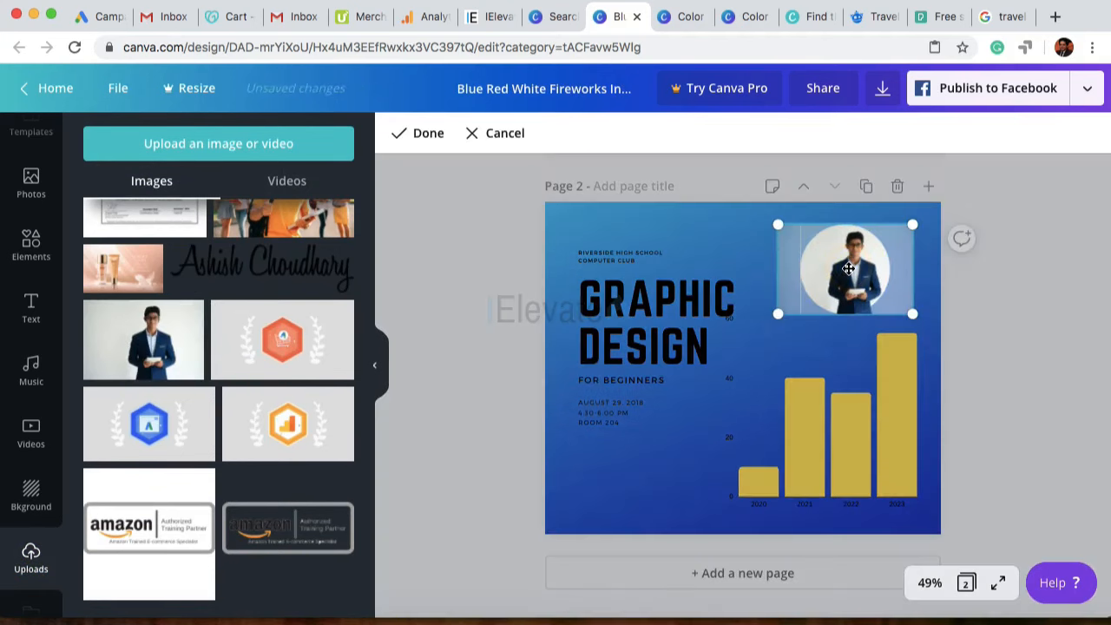
pyautogui.click(1013, 310)
pyautogui.click(868, 271)
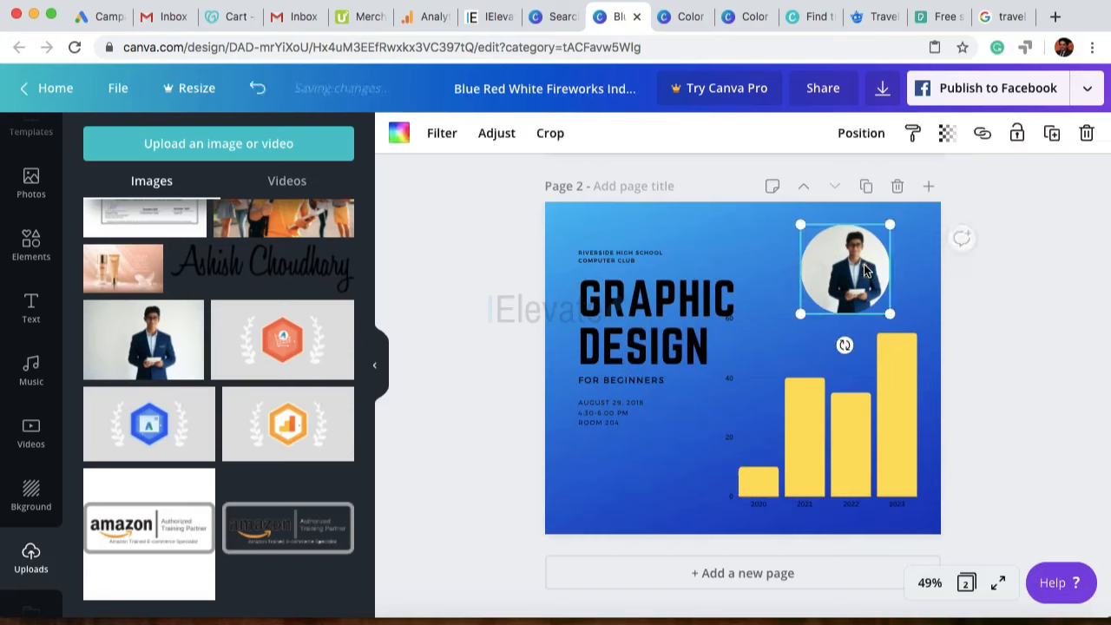
pyautogui.moveTo(799, 315); pyautogui.dragTo(767, 345)
pyautogui.moveTo(756, 350); pyautogui.dragTo(758, 353)
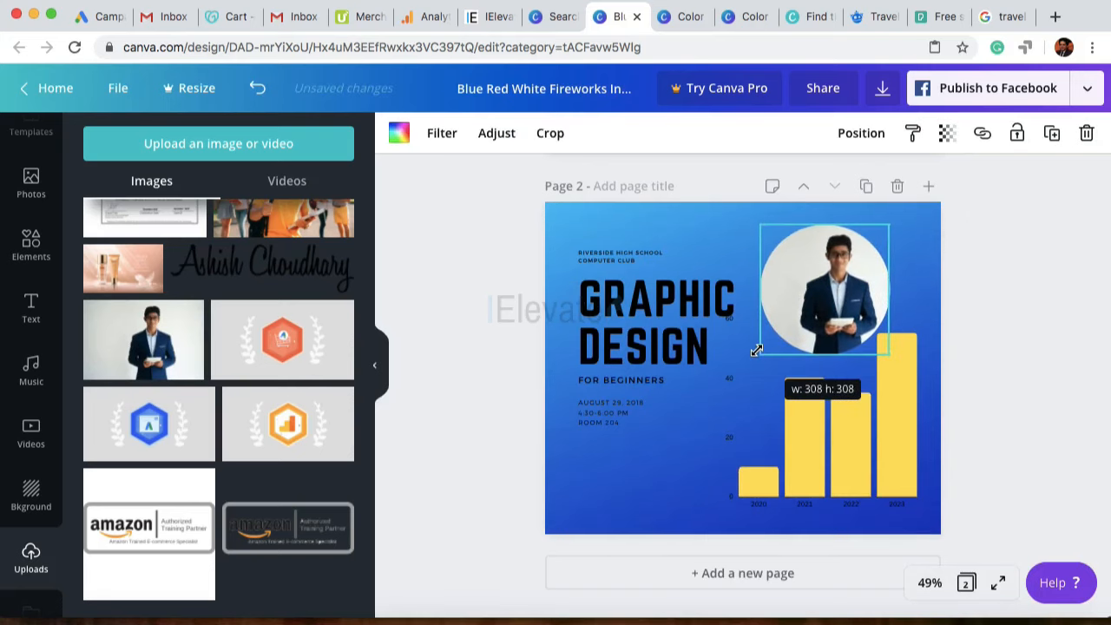
pyautogui.click(1071, 363)
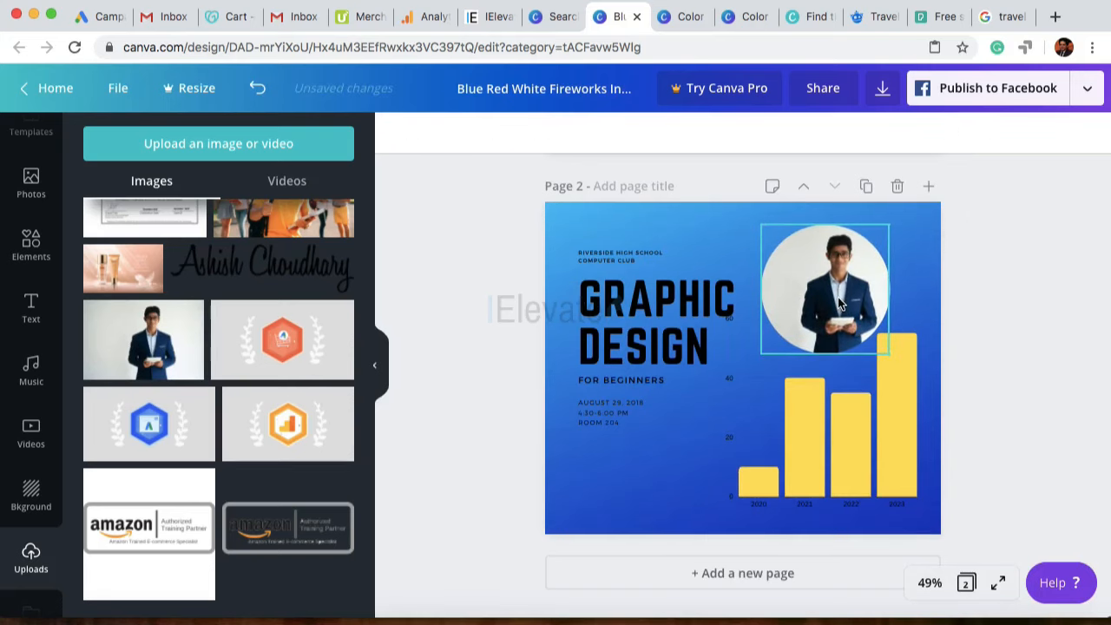
pyautogui.moveTo(839, 304)
pyautogui.mouseDown()
pyautogui.moveTo(815, 300)
pyautogui.moveTo(829, 301)
pyautogui.mouseUp()
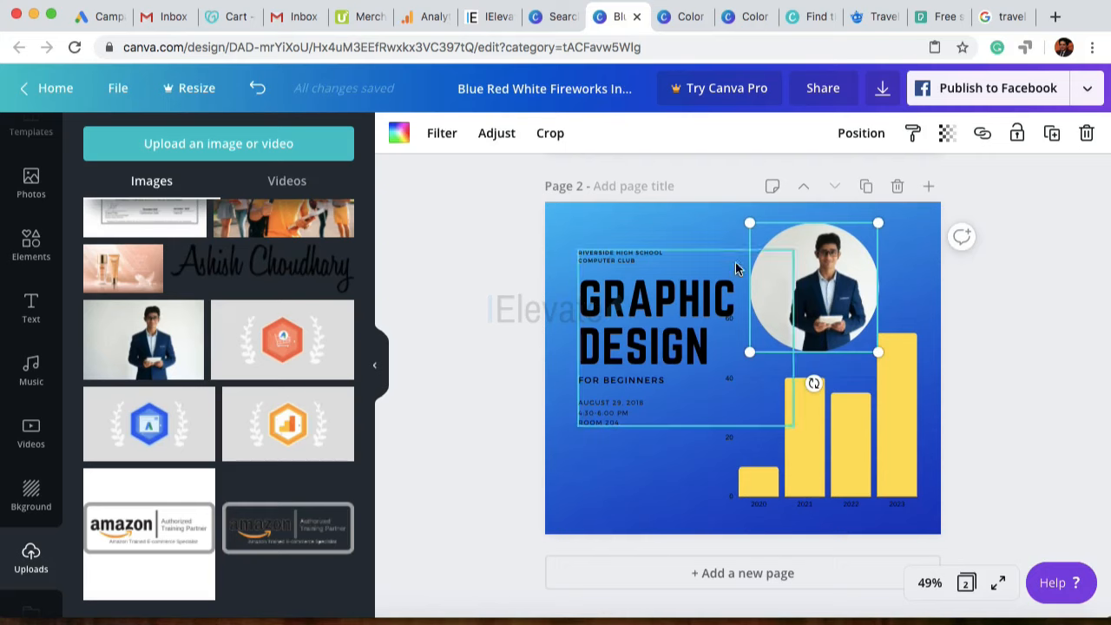
# Step: Shift the man's photo slightly left within its circular frame and apply the new crop
pyautogui.doubleClick(822, 283)
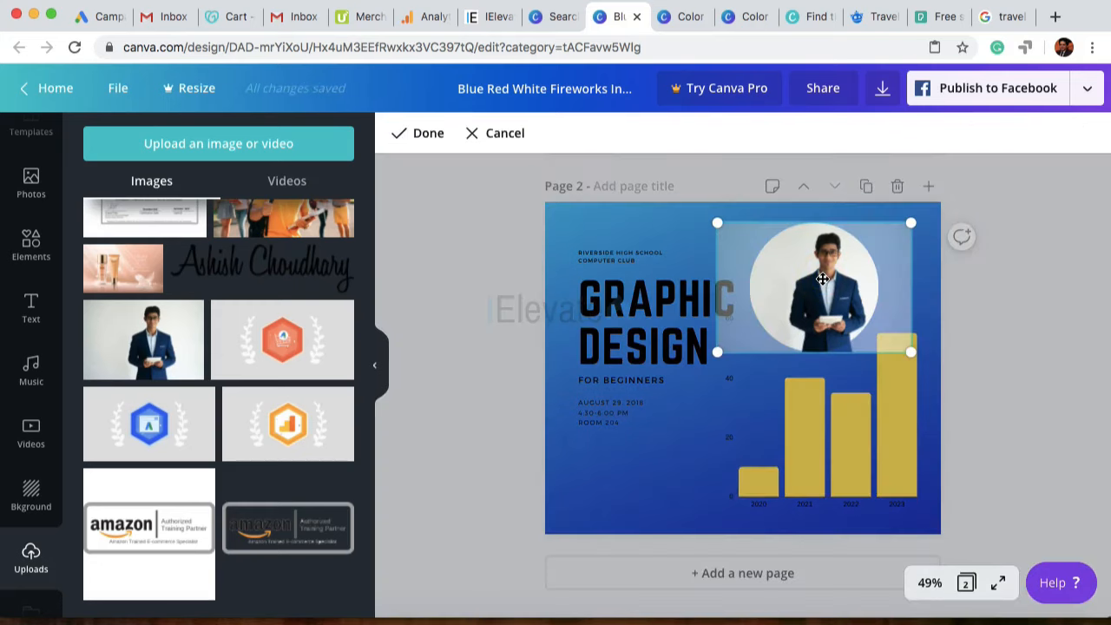
pyautogui.moveTo(822, 278); pyautogui.dragTo(799, 280)
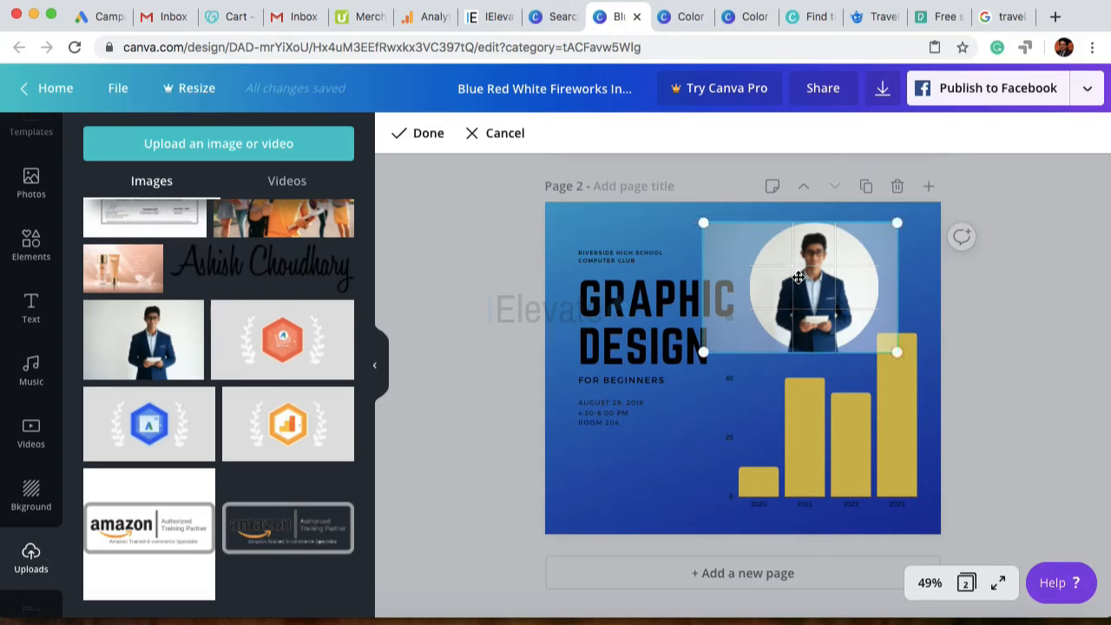
pyautogui.click(418, 134)
pyautogui.click(421, 309)
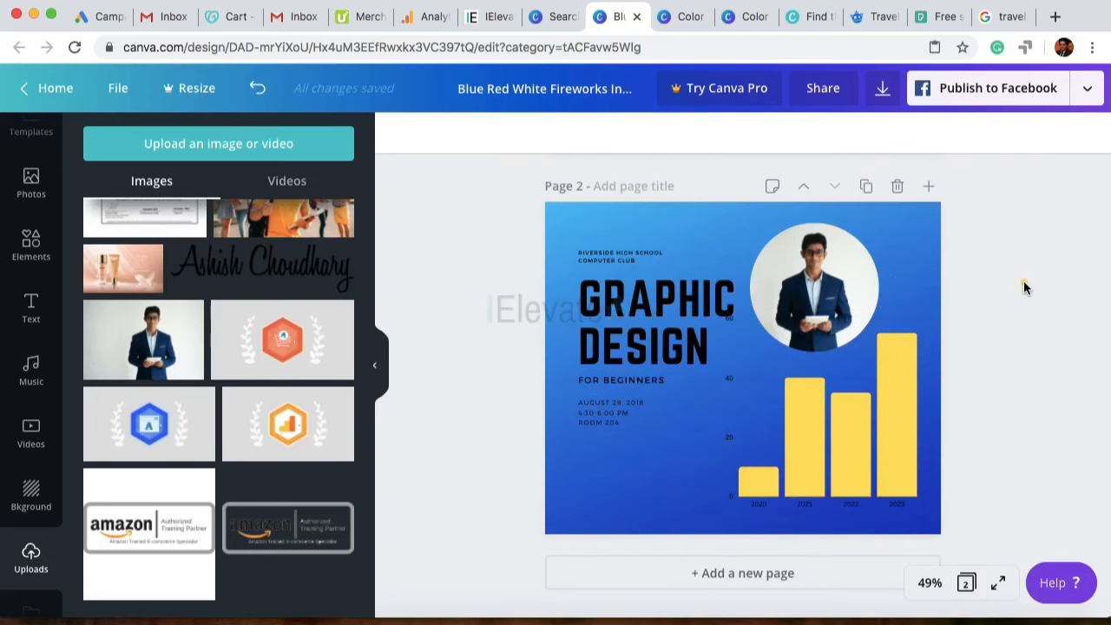
# Step: Shrink the circular photo to about four fifths and move it into the upper-right corner of page 2
pyautogui.click(868, 236)
pyautogui.moveTo(864, 236); pyautogui.dragTo(906, 256)
pyautogui.click(1073, 312)
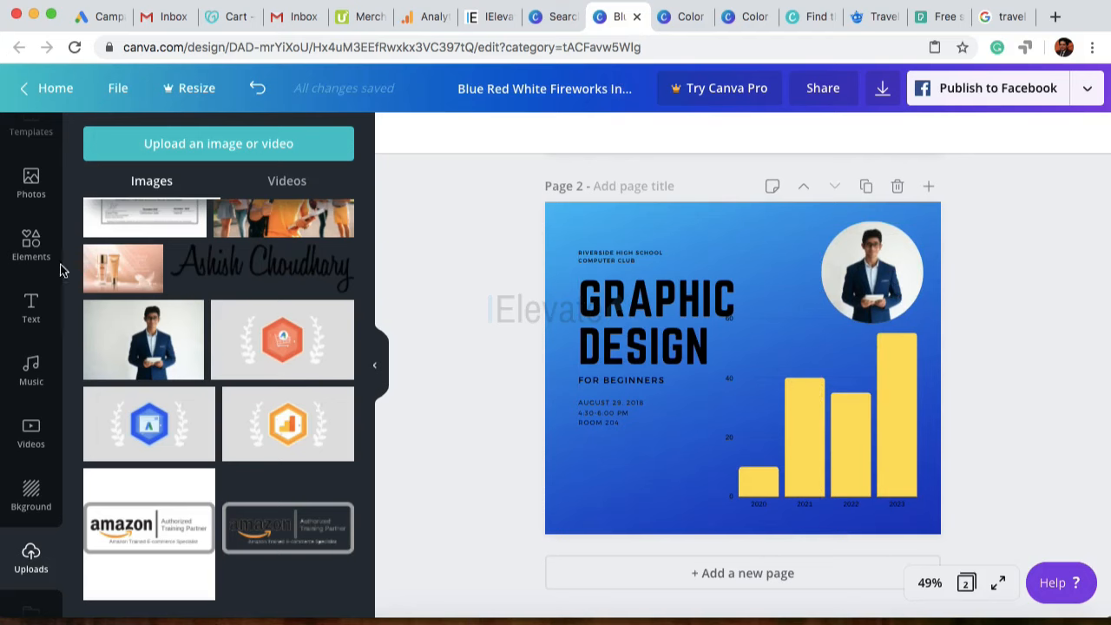
pyautogui.click(42, 236)
pyautogui.scroll(-3, 153, 377)
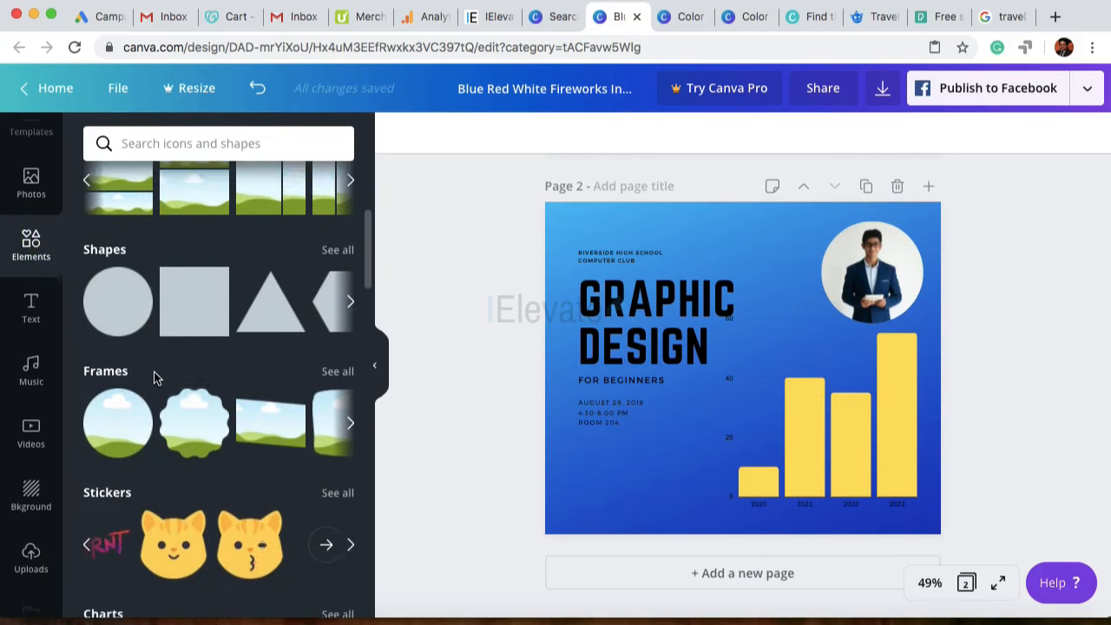
pyautogui.scroll(-5, 154, 377)
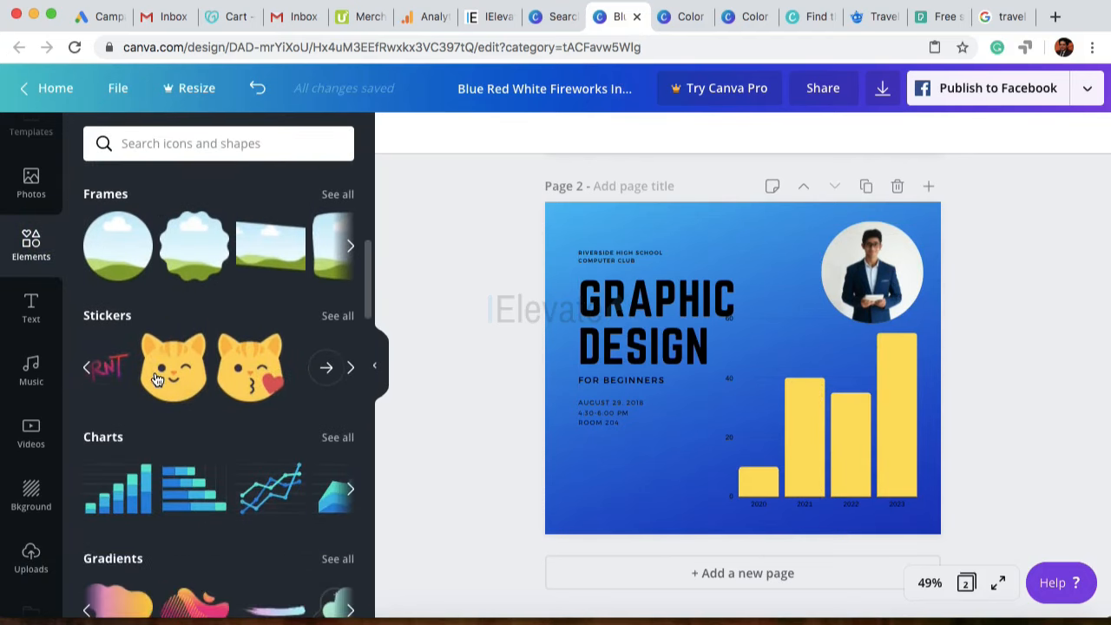
pyautogui.scroll(-3, 154, 373)
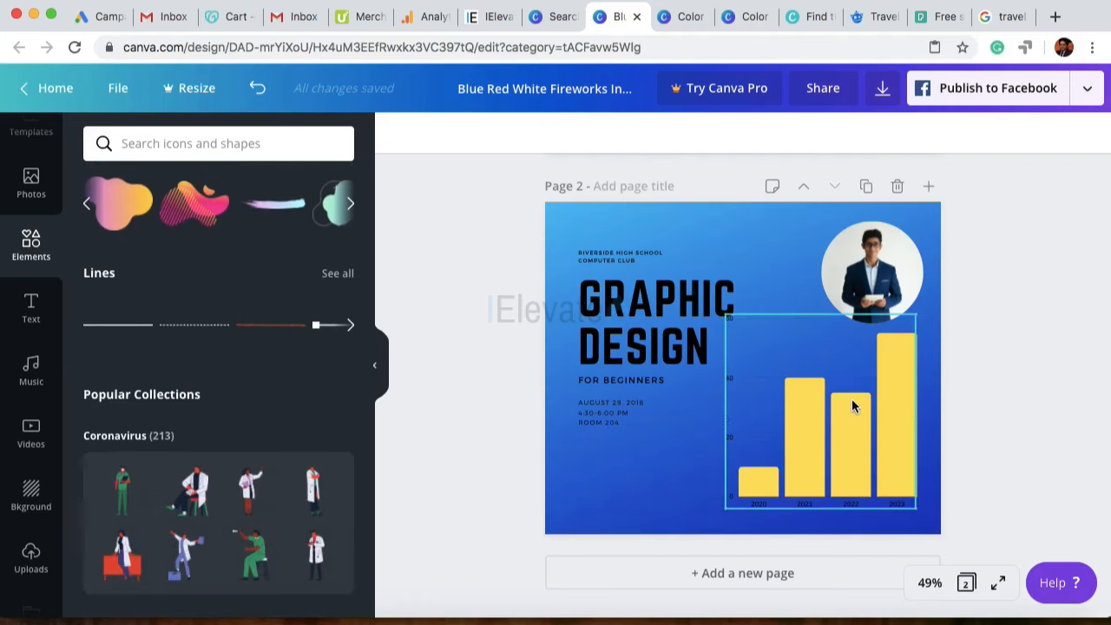
# Step: Move the yellow bar chart slightly down, just below the circular photo
pyautogui.moveTo(852, 398)
pyautogui.mouseDown()
pyautogui.moveTo(856, 424)
pyautogui.moveTo(846, 404)
pyautogui.mouseUp()
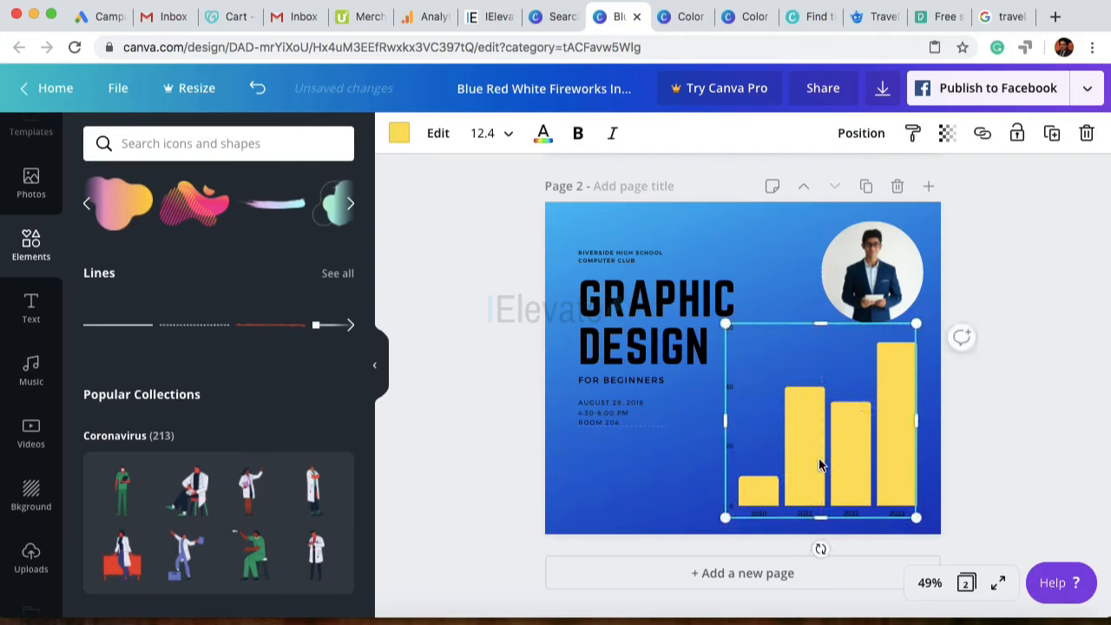
pyautogui.moveTo(818, 458); pyautogui.dragTo(820, 454)
pyautogui.click(1057, 297)
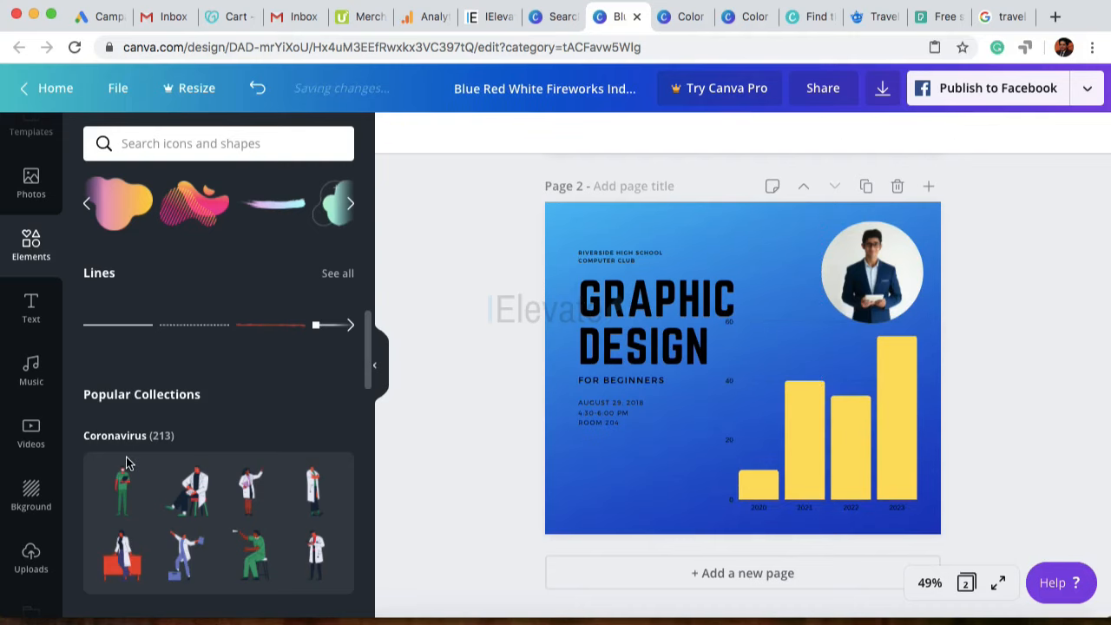
# Step: Browse the element collections, search the elements library for "box" and look through the results
pyautogui.scroll(-1, 207, 340)
pyautogui.scroll(-6, 207, 339)
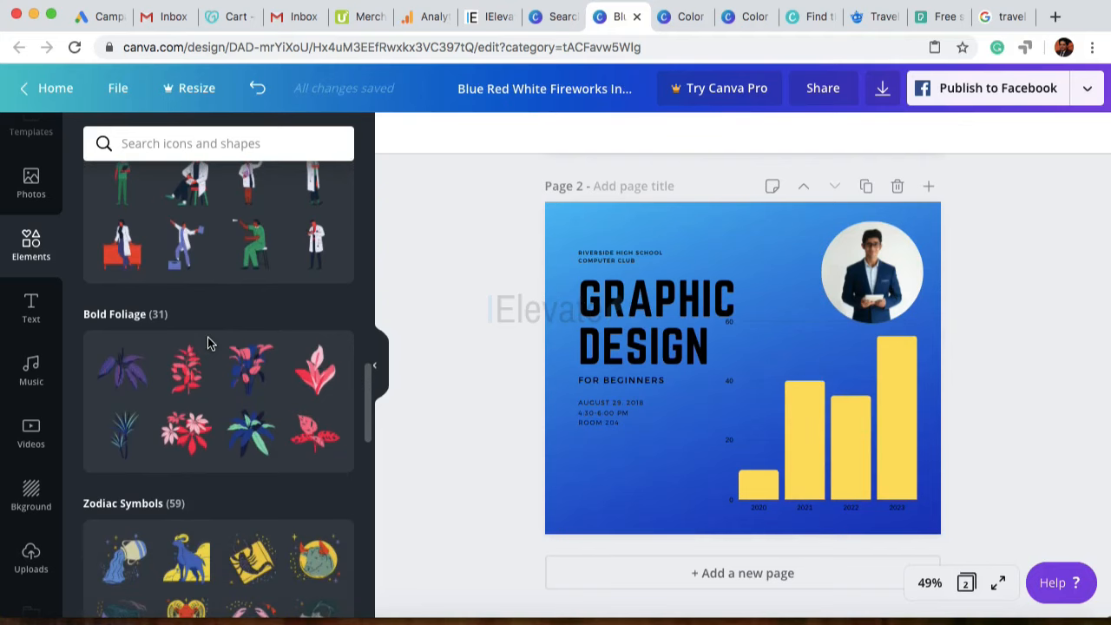
pyautogui.scroll(10, 271, 263)
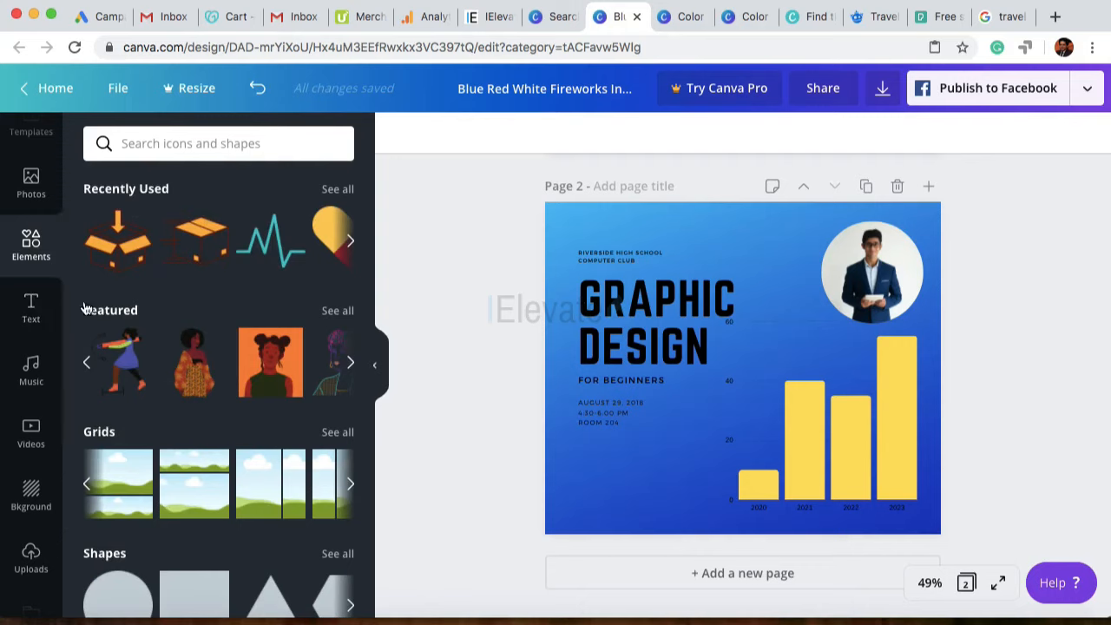
pyautogui.click(205, 144)
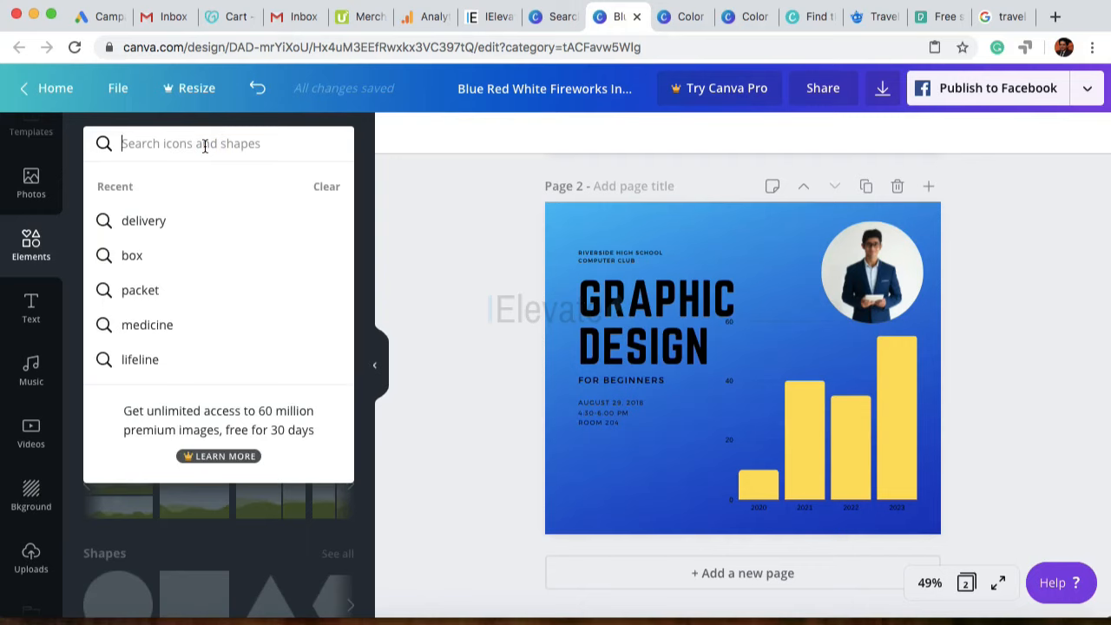
pyautogui.write('box')
pyautogui.press('Return')
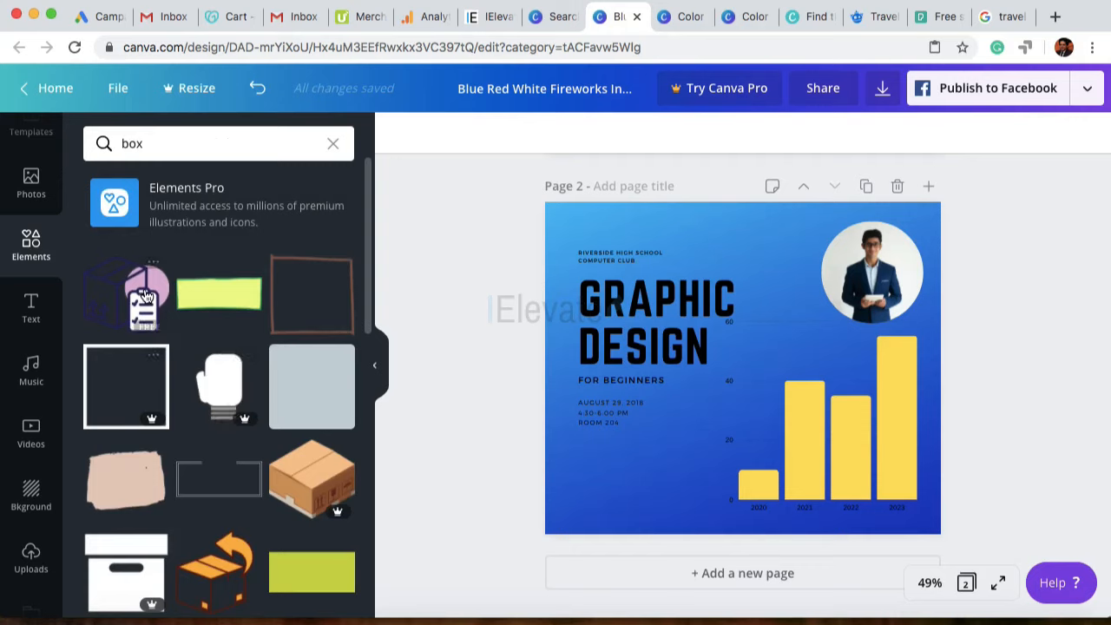
pyautogui.scroll(-5, 146, 297)
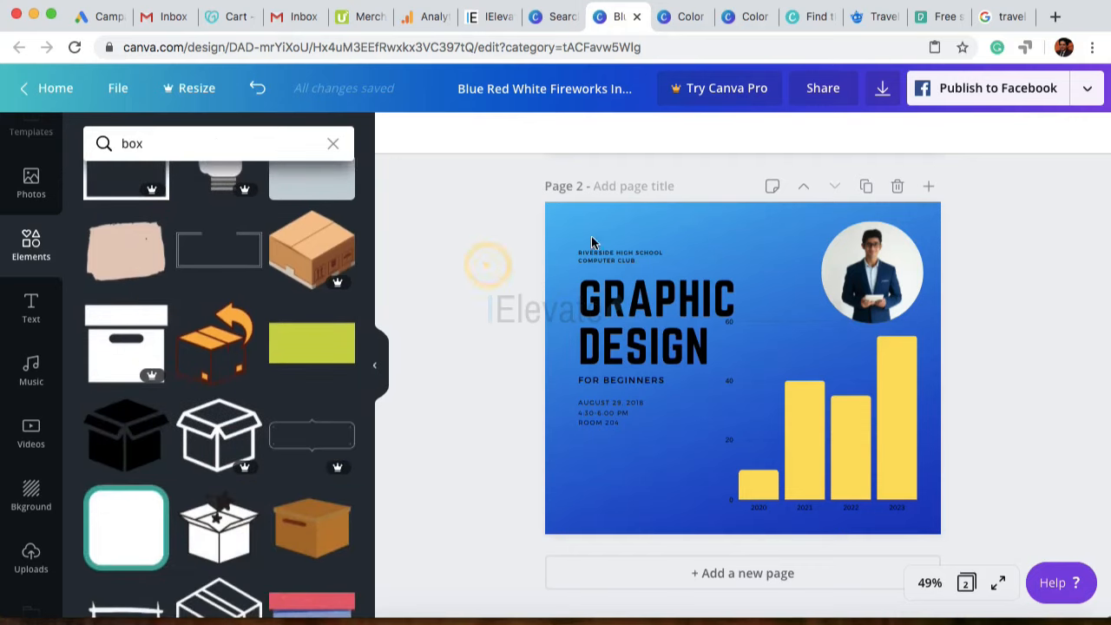
pyautogui.click(512, 275)
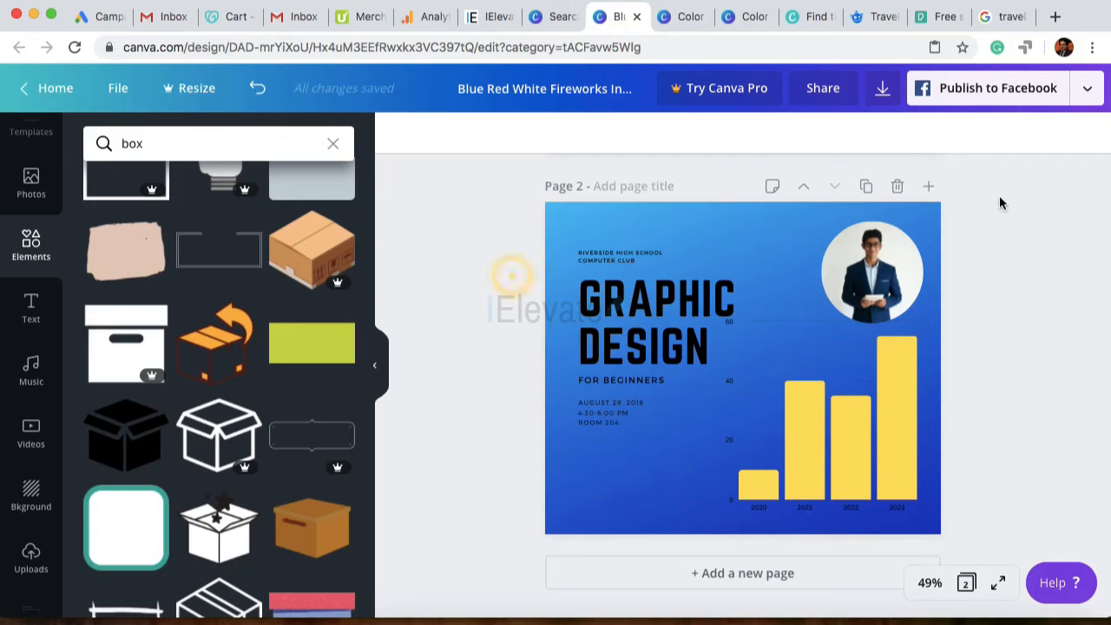
# Step: Check the design's download options and close them without downloading
pyautogui.click(883, 92)
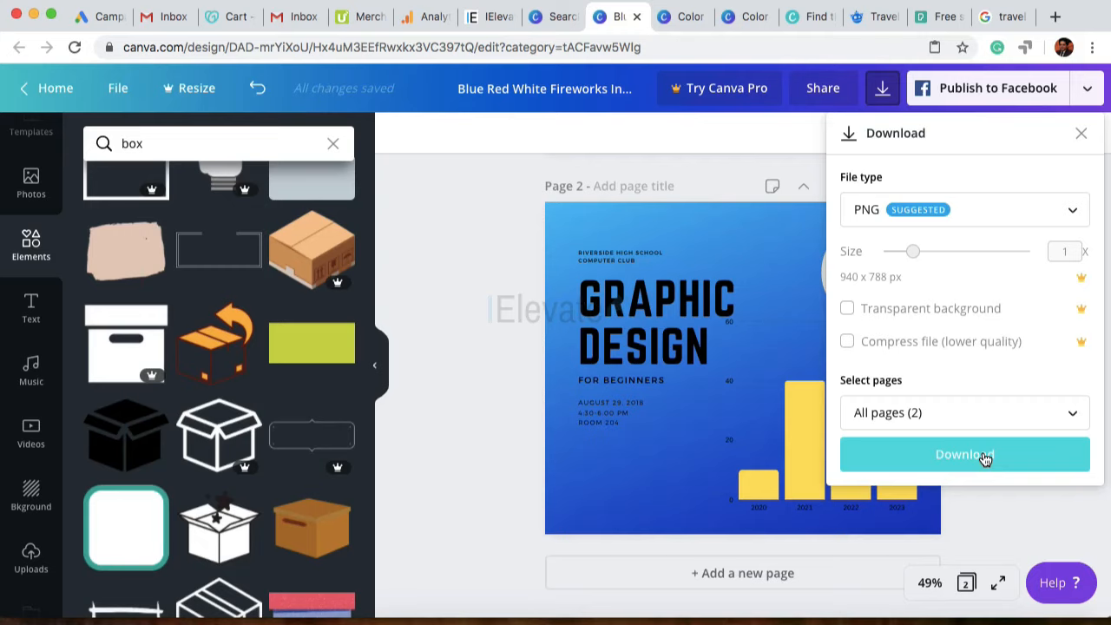
pyautogui.click(413, 275)
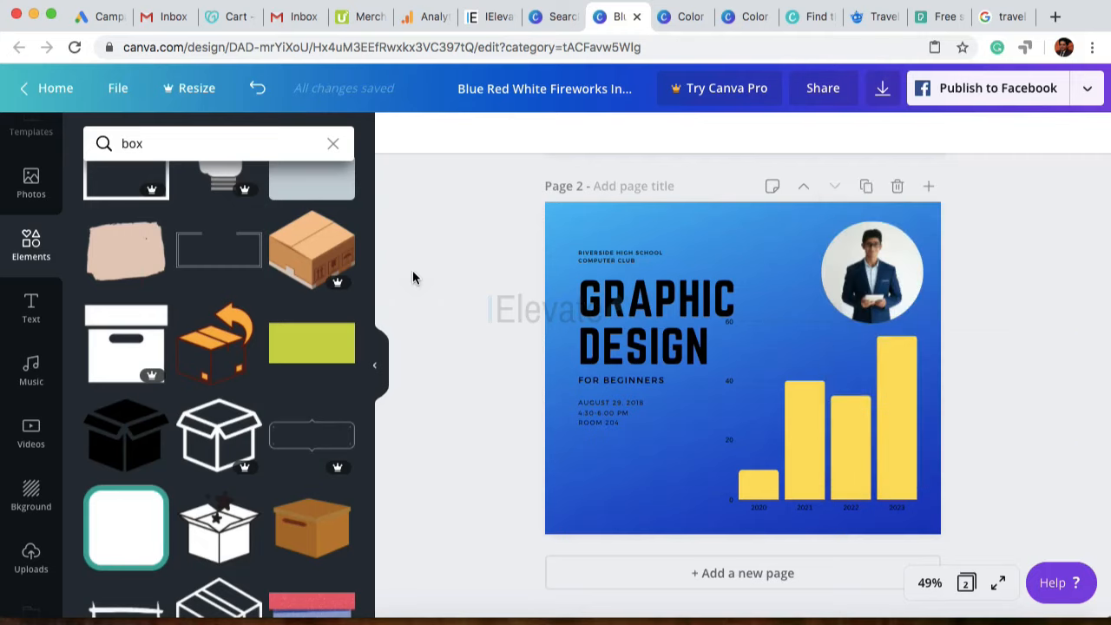
pyautogui.scroll(3, 223, 278)
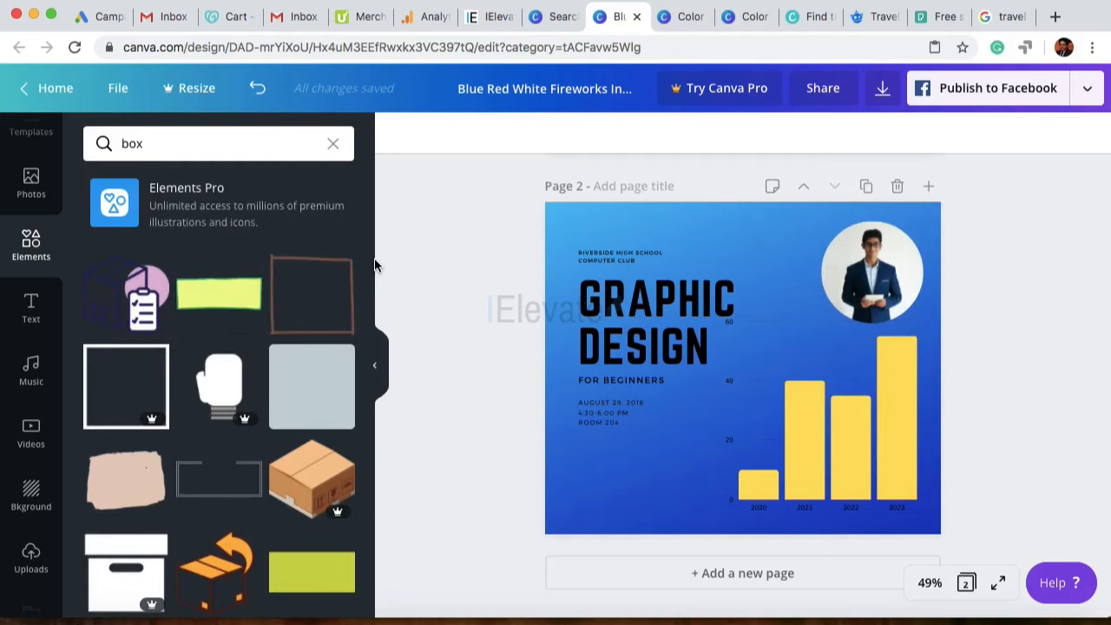
pyautogui.click(477, 262)
# Step: Delete the circular photo together with its frame from page 2
pyautogui.click(35, 253)
pyautogui.scroll(-4, 179, 409)
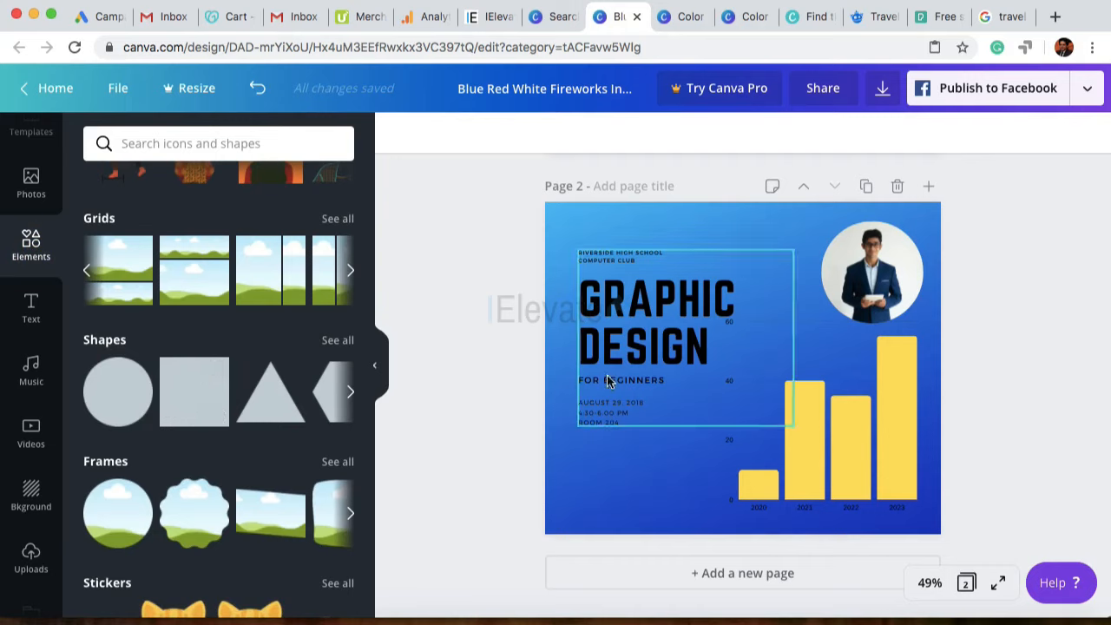
pyautogui.click(647, 223)
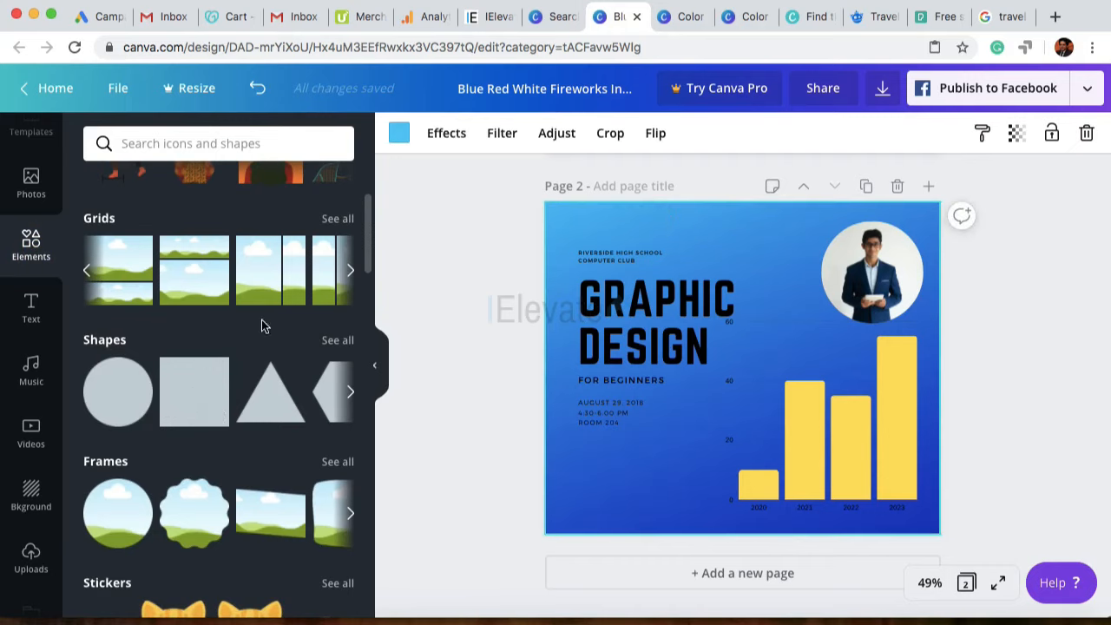
pyautogui.click(884, 274)
pyautogui.click(1085, 133)
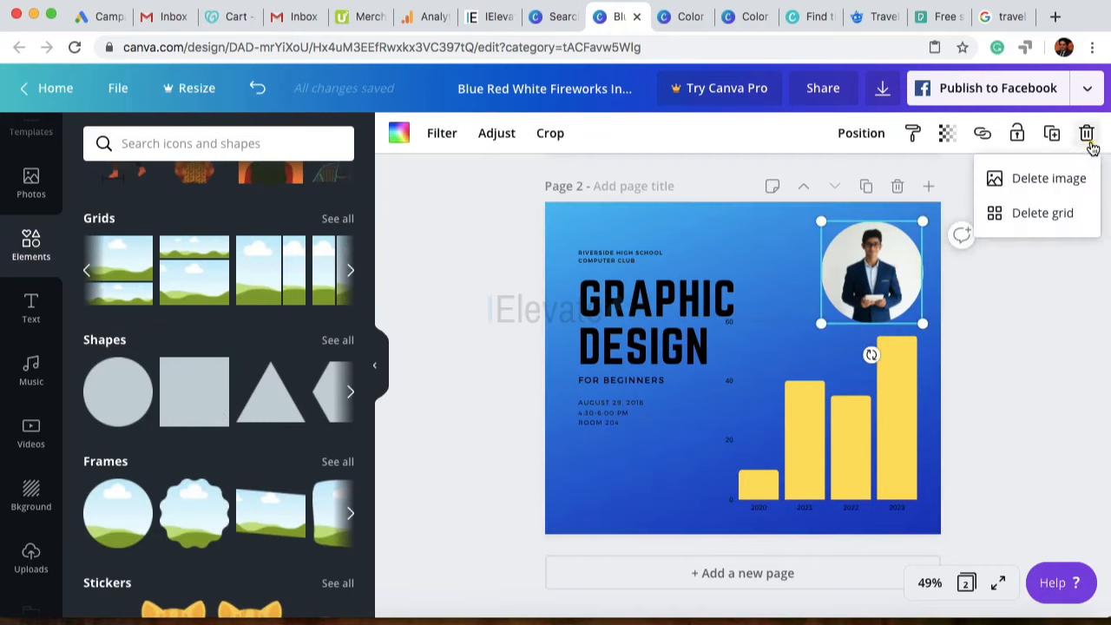
pyautogui.click(1029, 223)
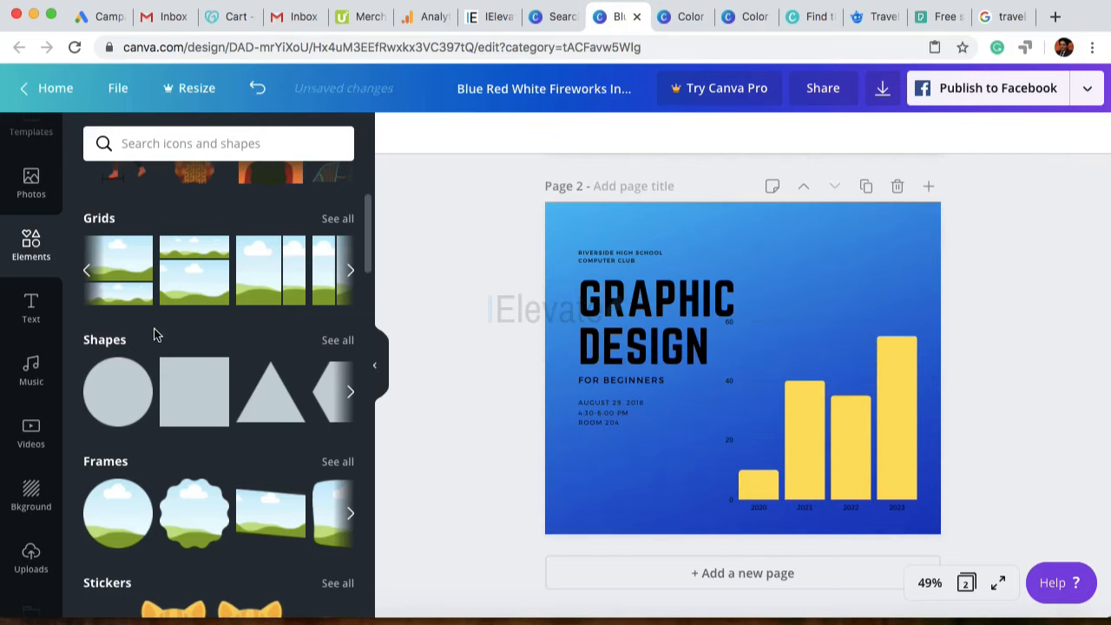
# Step: Search the elements library for "laptop" graphics
pyautogui.scroll(3, 154, 330)
pyautogui.click(166, 144)
pyautogui.write('l')
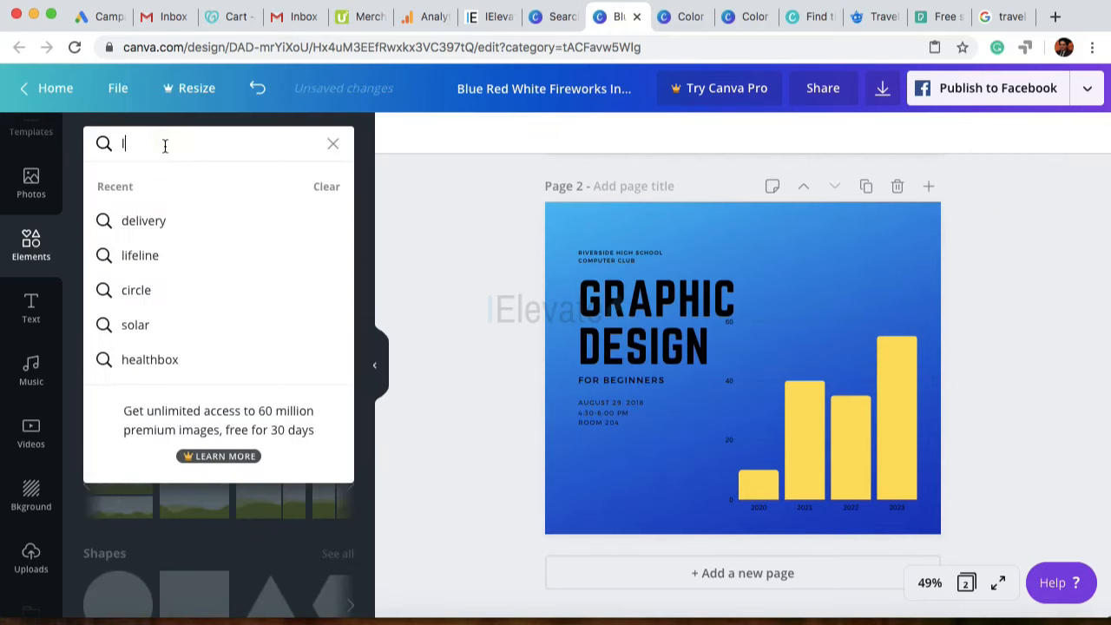
pyautogui.write('aptop')
pyautogui.press('Return')
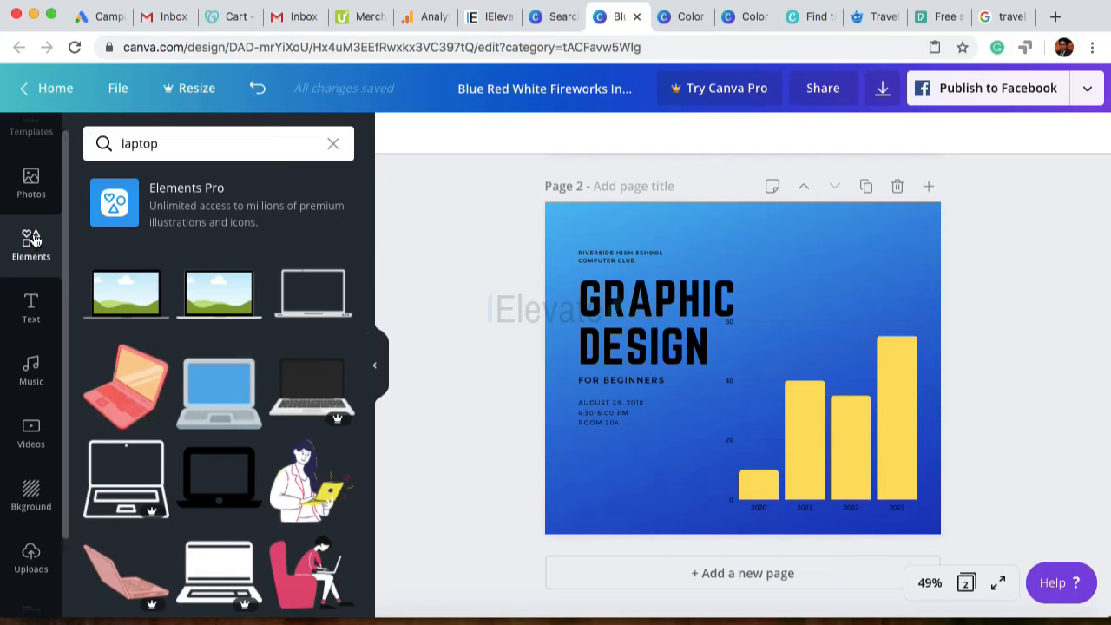
# Step: Search the photo library for "laptop", replacing the previous search term
pyautogui.scroll(1, 31, 312)
pyautogui.click(31, 207)
pyautogui.click(186, 154)
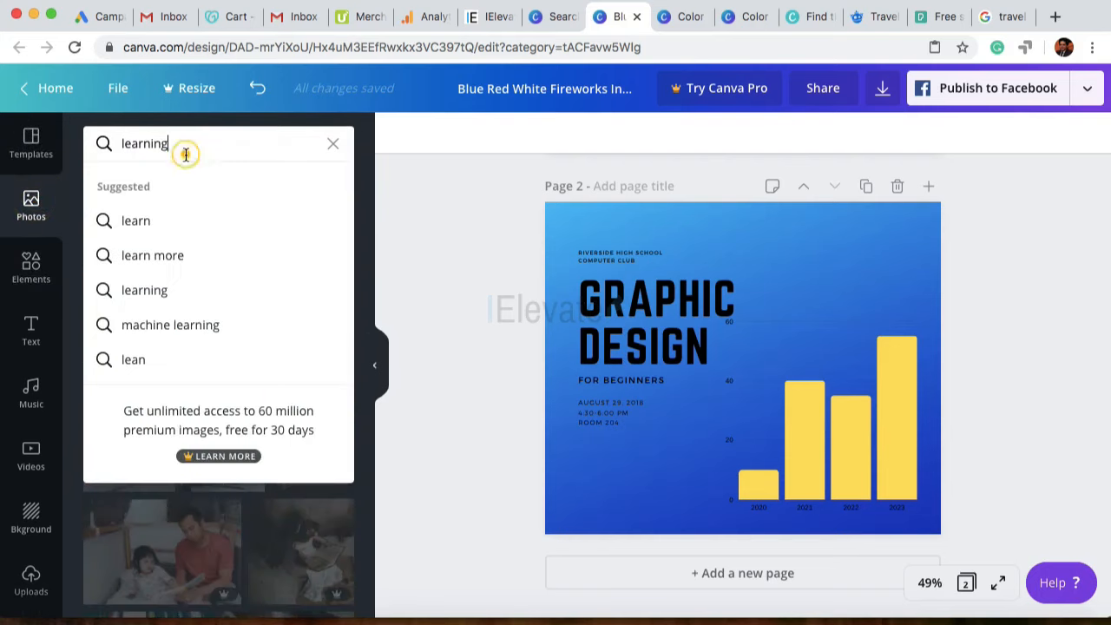
pyautogui.doubleClick(186, 153)
pyautogui.write('laptop')
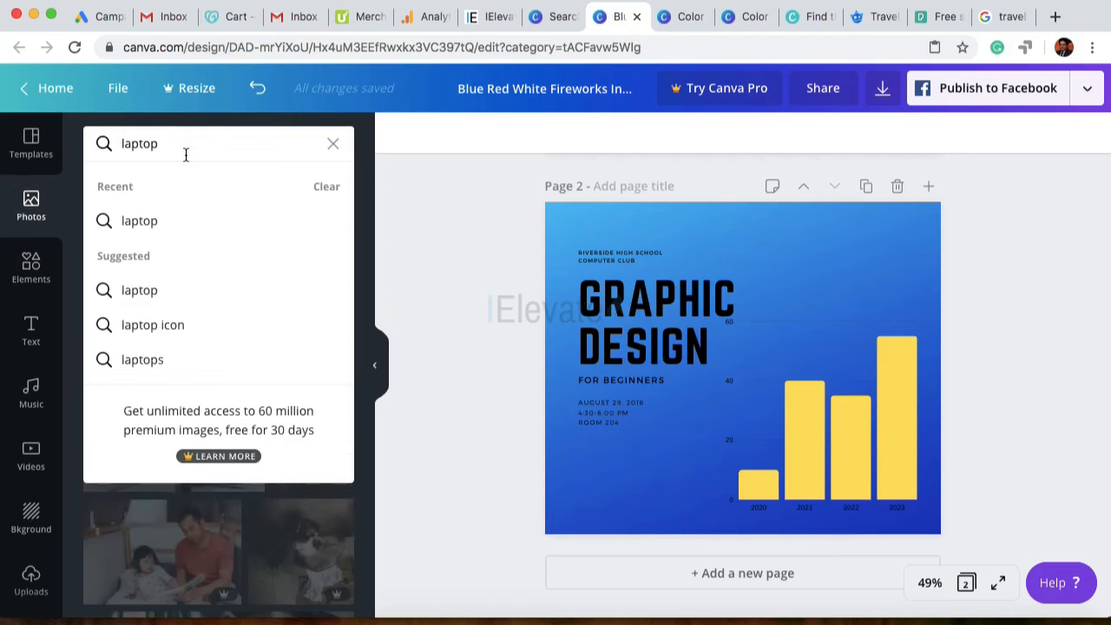
pyautogui.press('Return')
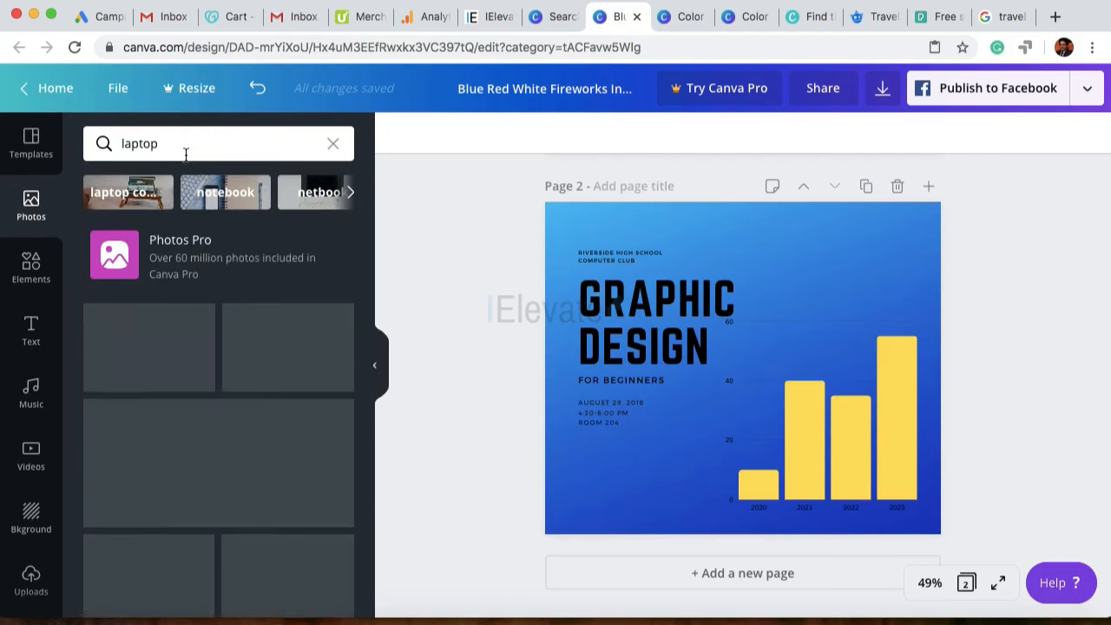
# Step: Fill page 2's background with the dark photo of hands typing on a laptop
pyautogui.scroll(-2, 181, 454)
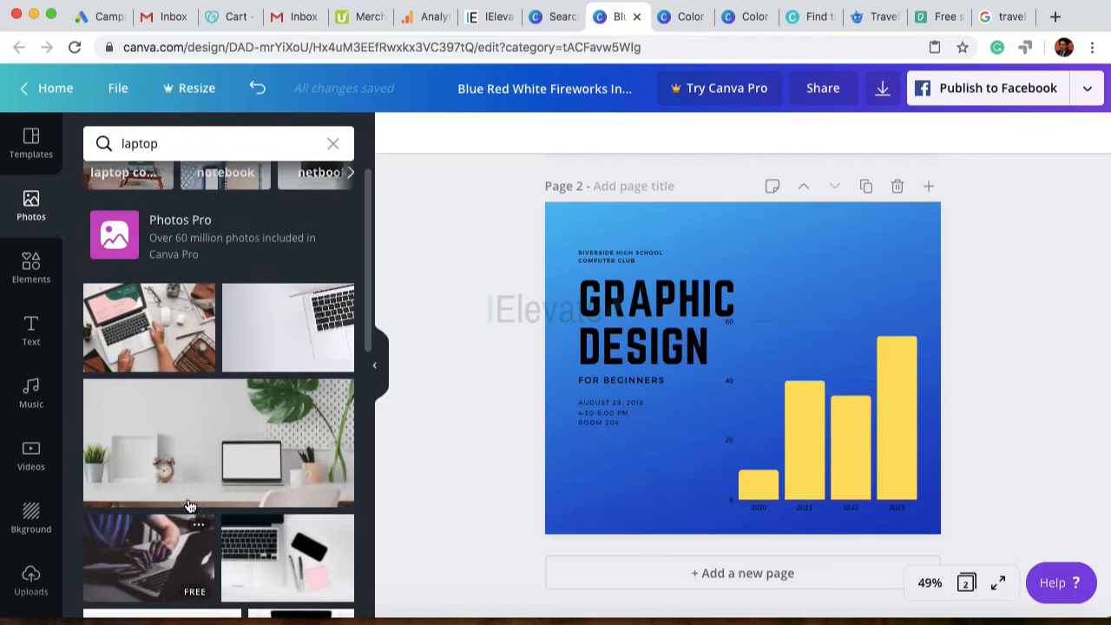
pyautogui.scroll(-1, 189, 506)
pyautogui.scroll(1, 189, 506)
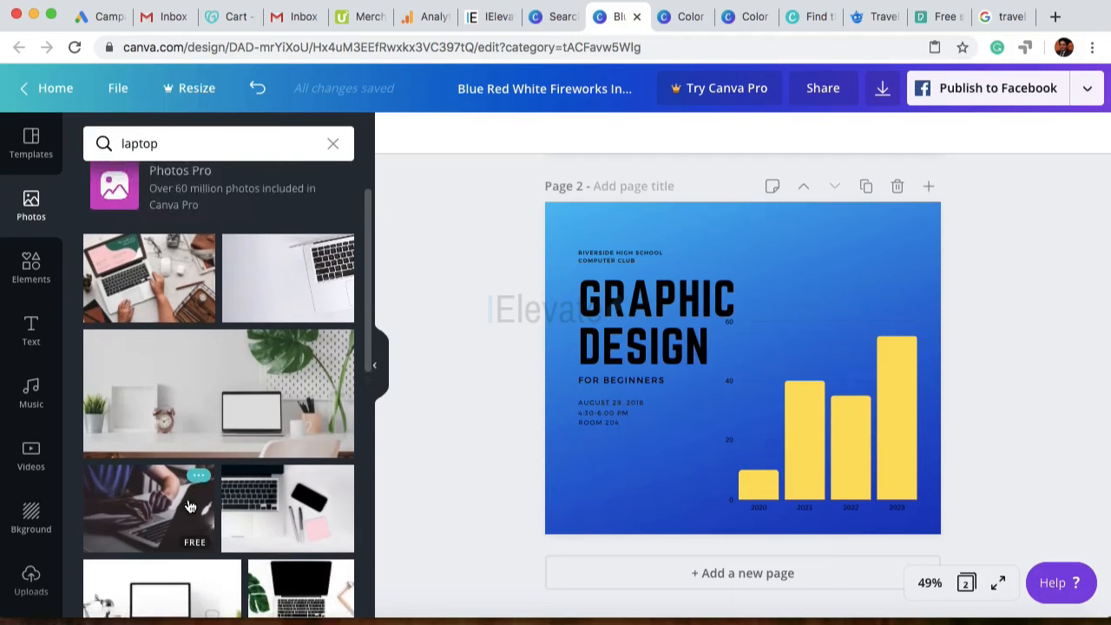
pyautogui.scroll(-3, 189, 505)
pyautogui.scroll(-1, 189, 506)
pyautogui.scroll(2, 189, 506)
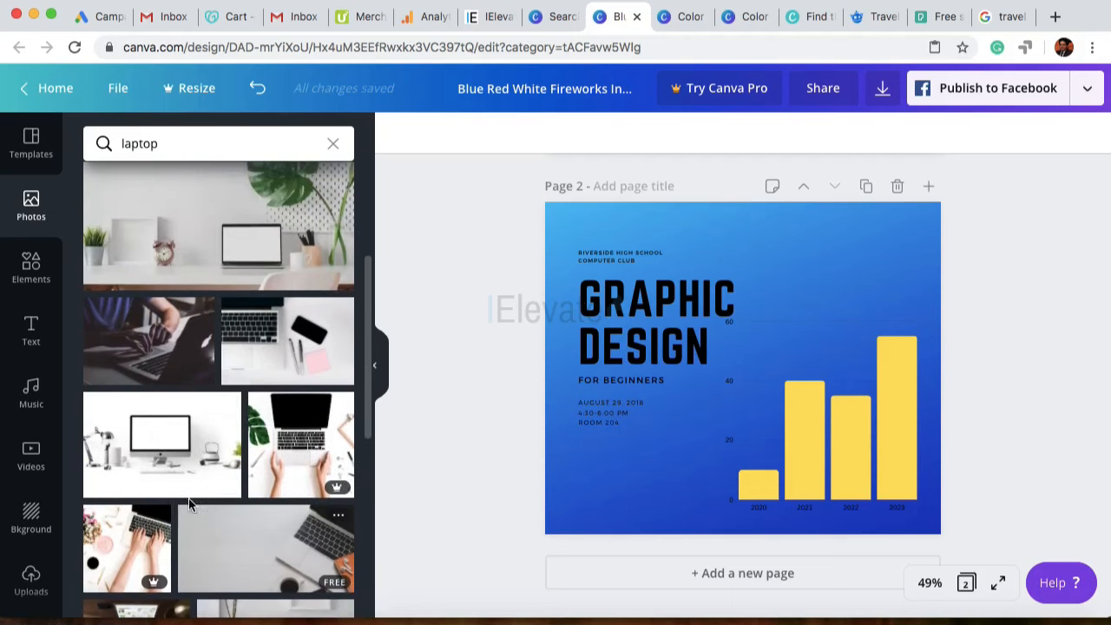
pyautogui.moveTo(160, 356); pyautogui.dragTo(553, 276)
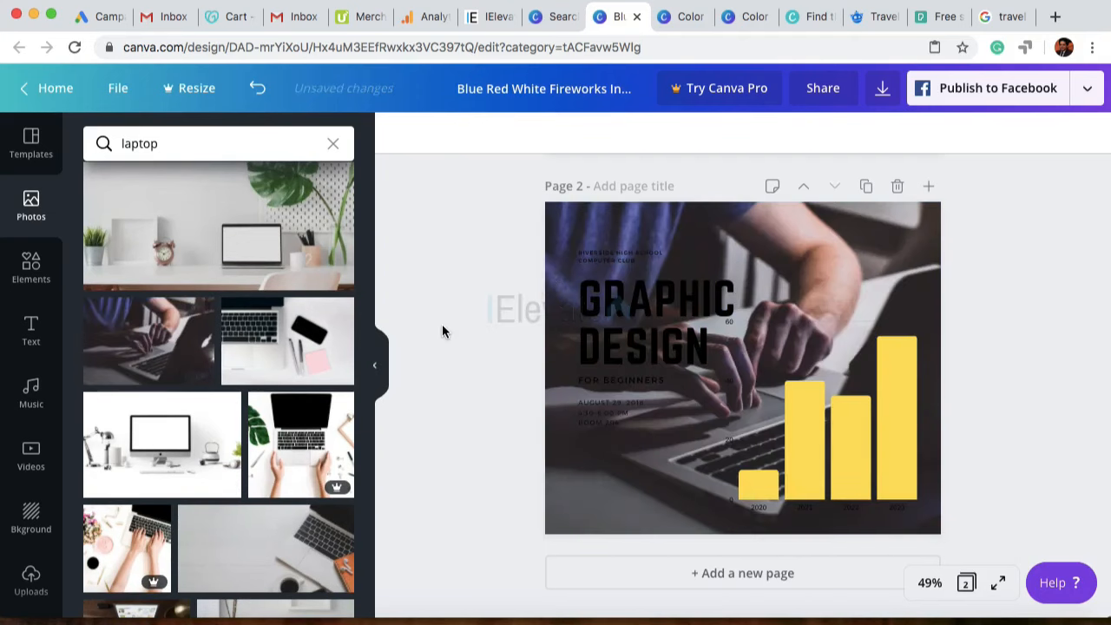
pyautogui.click(896, 438)
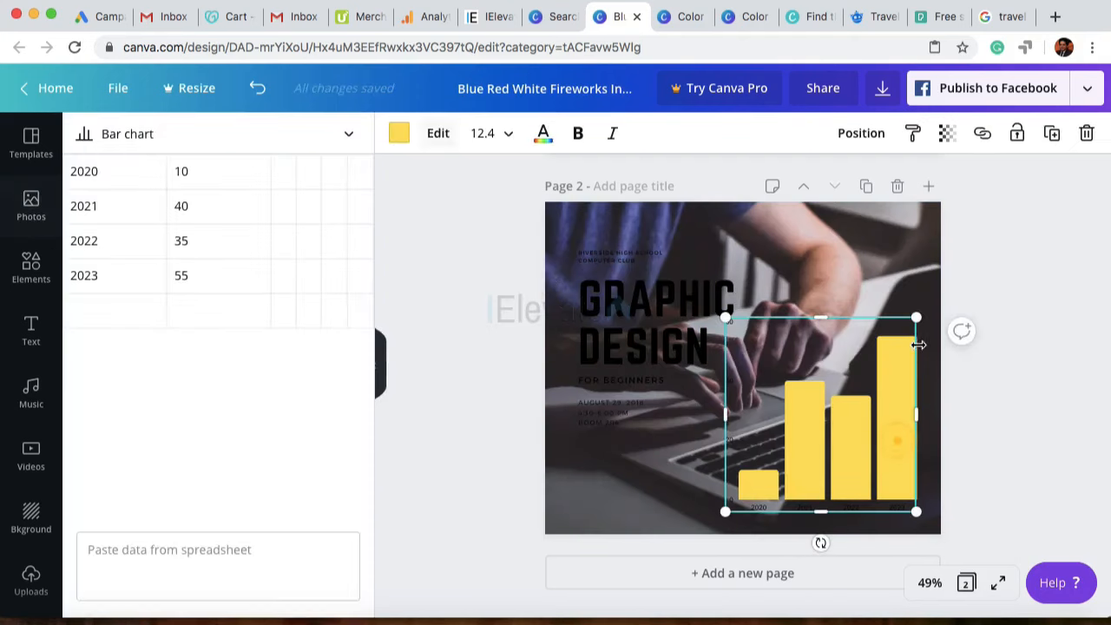
pyautogui.click(1032, 262)
pyautogui.click(685, 278)
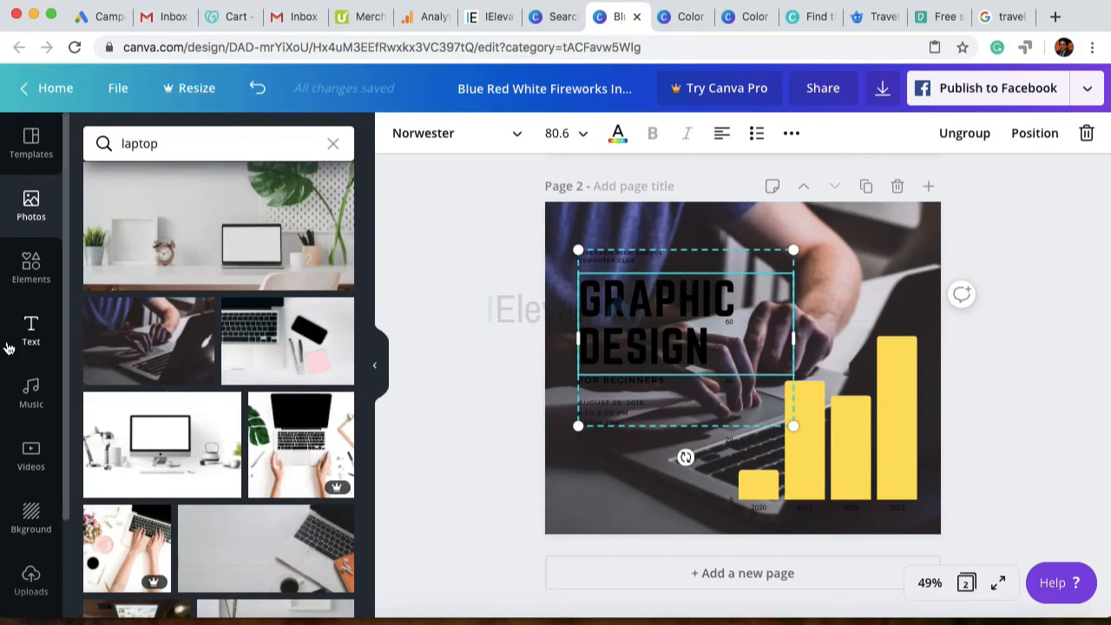
# Step: Clear the laptop element search, then place a square shape over the heading text on page 2 and enlarge it to cover the text
pyautogui.click(26, 268)
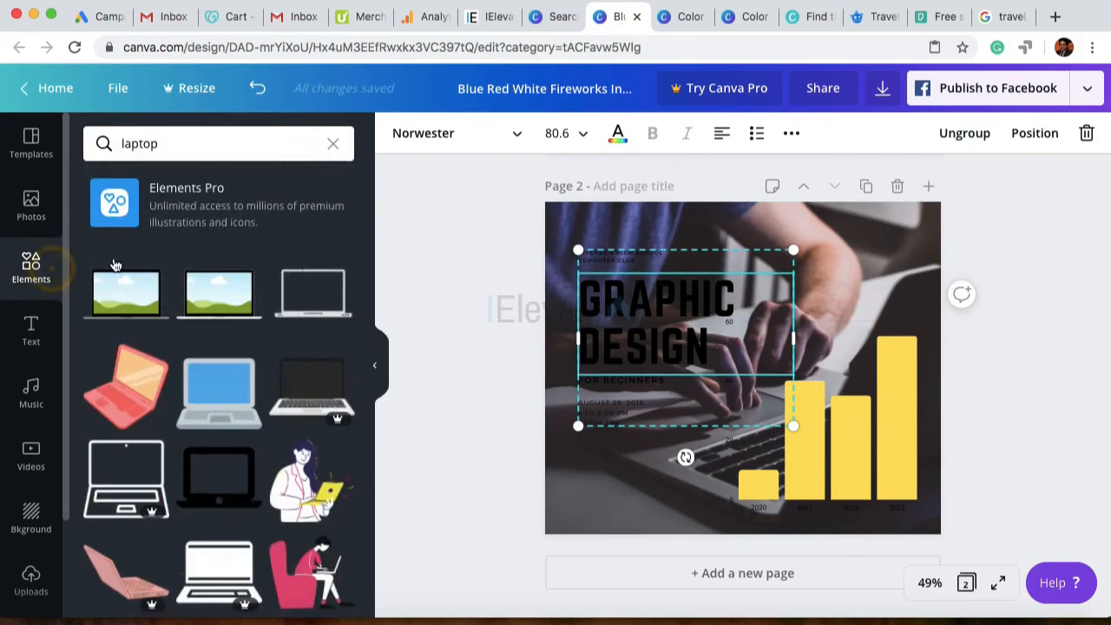
pyautogui.click(39, 217)
pyautogui.click(33, 274)
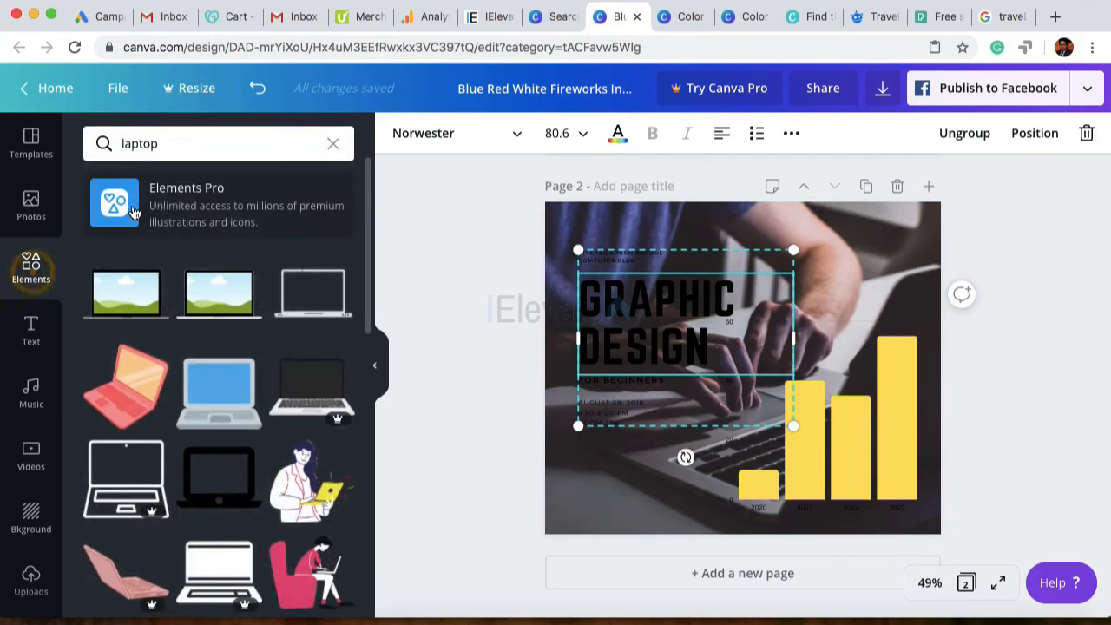
pyautogui.click(331, 146)
pyautogui.scroll(-3, 61, 465)
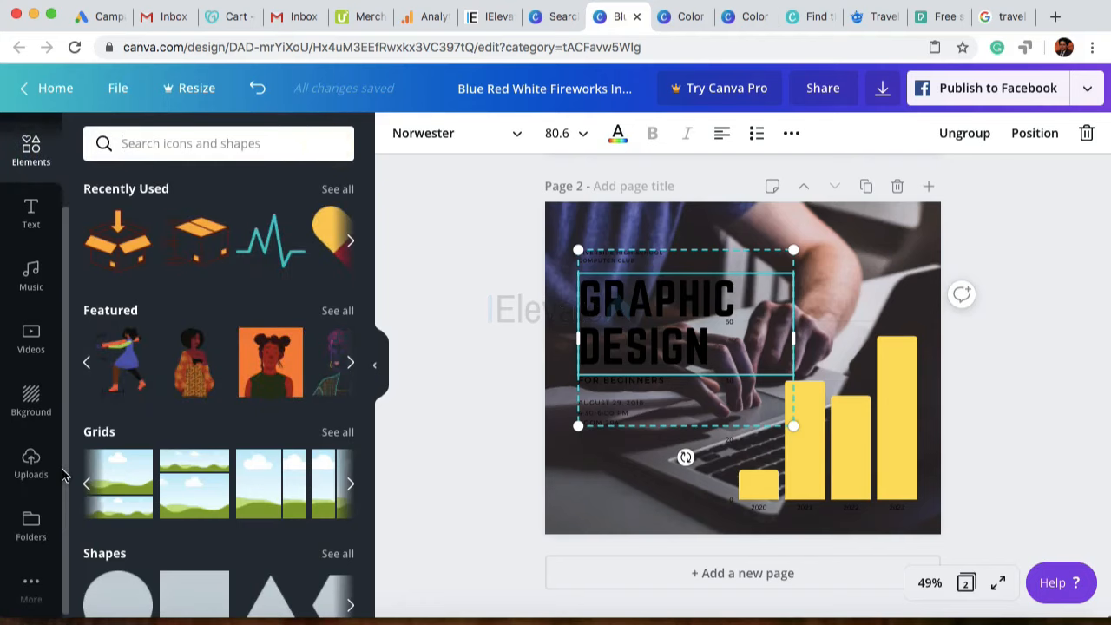
pyautogui.scroll(-3, 159, 488)
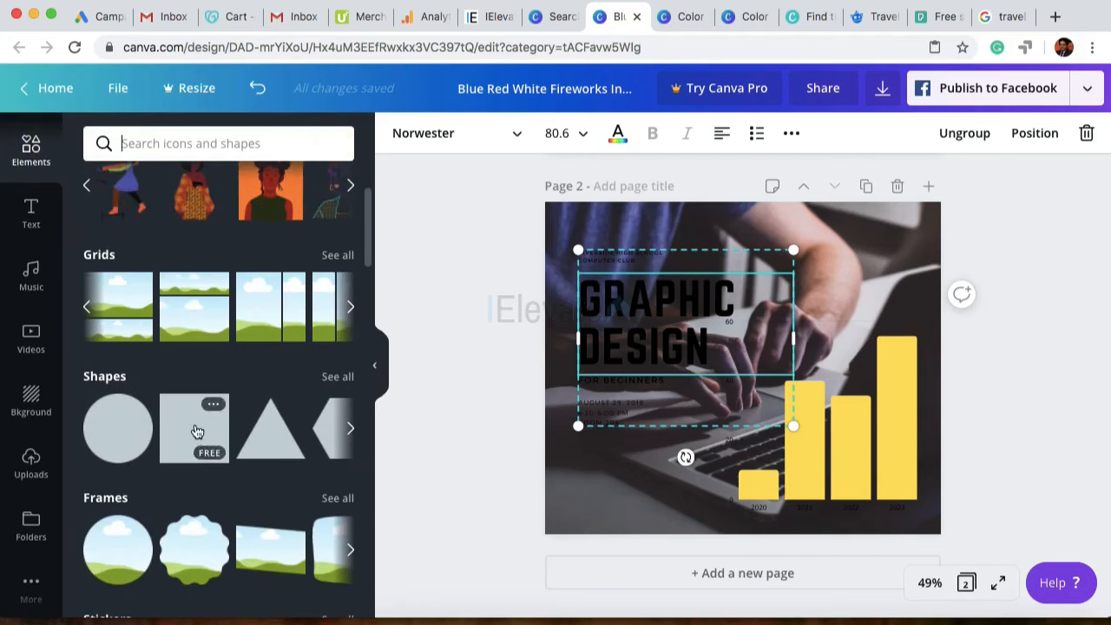
pyautogui.moveTo(196, 431); pyautogui.dragTo(605, 273)
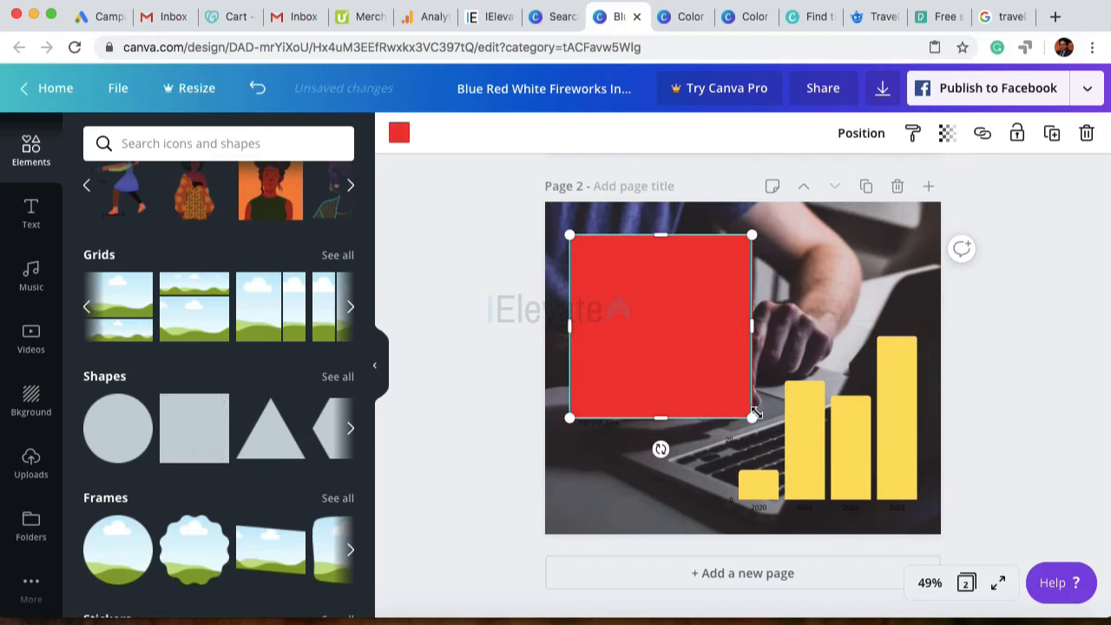
pyautogui.moveTo(751, 416); pyautogui.dragTo(781, 447)
# Step: Move the yellow bar chart slightly down and to the right, closer to page 2's lower-right corner
pyautogui.moveTo(880, 458); pyautogui.dragTo(891, 466)
pyautogui.click(439, 343)
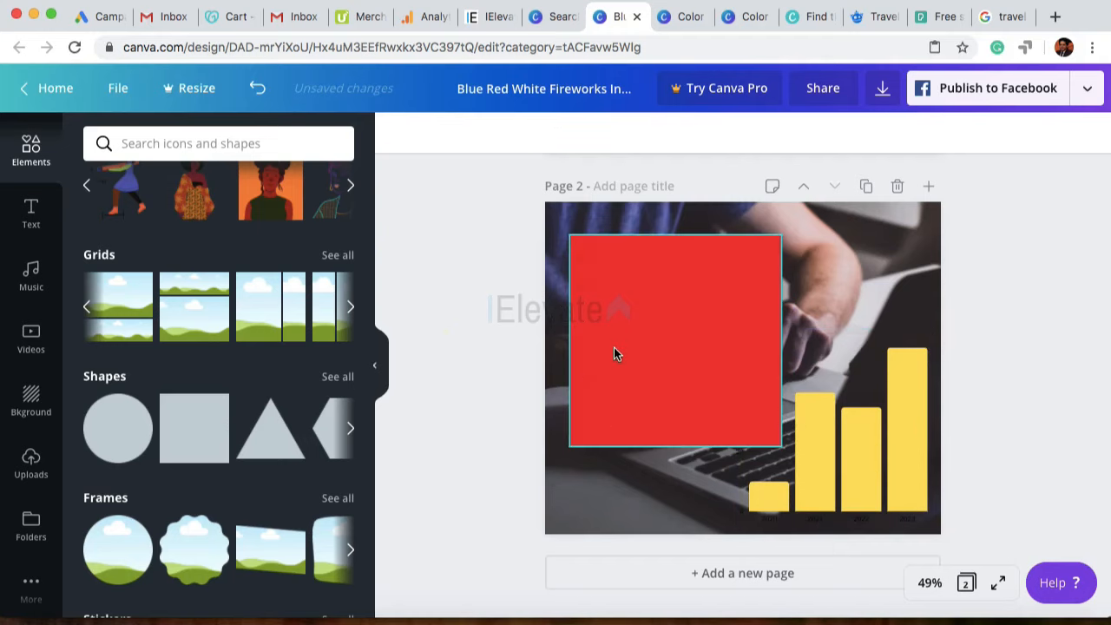
# Step: Send the red square one layer backward, behind the heading text, and keep the square selected
pyautogui.click(667, 300)
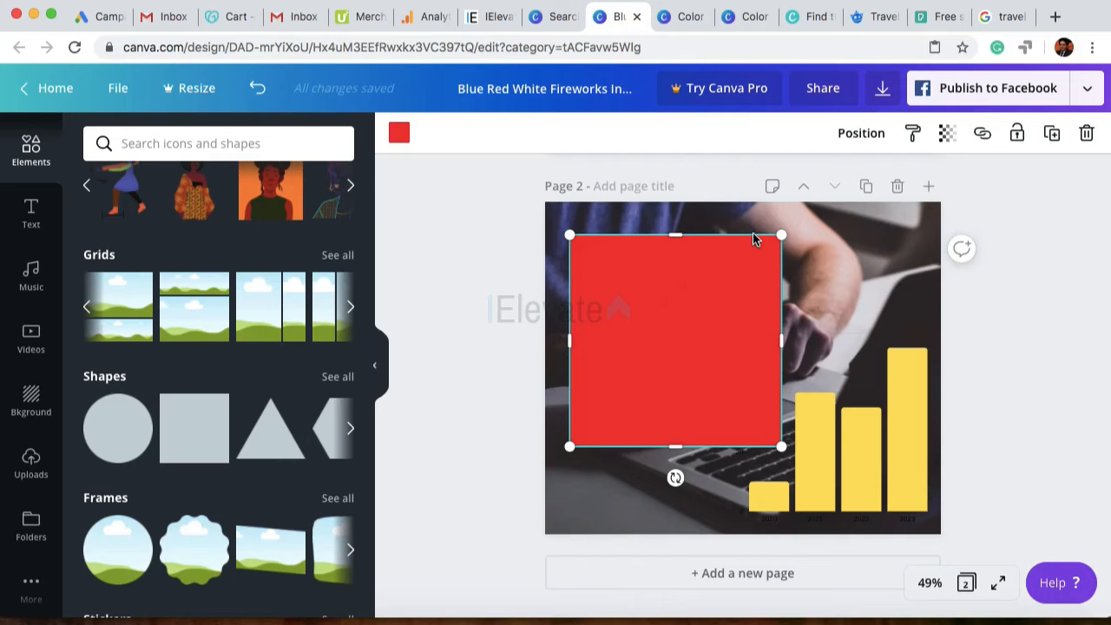
pyautogui.click(862, 137)
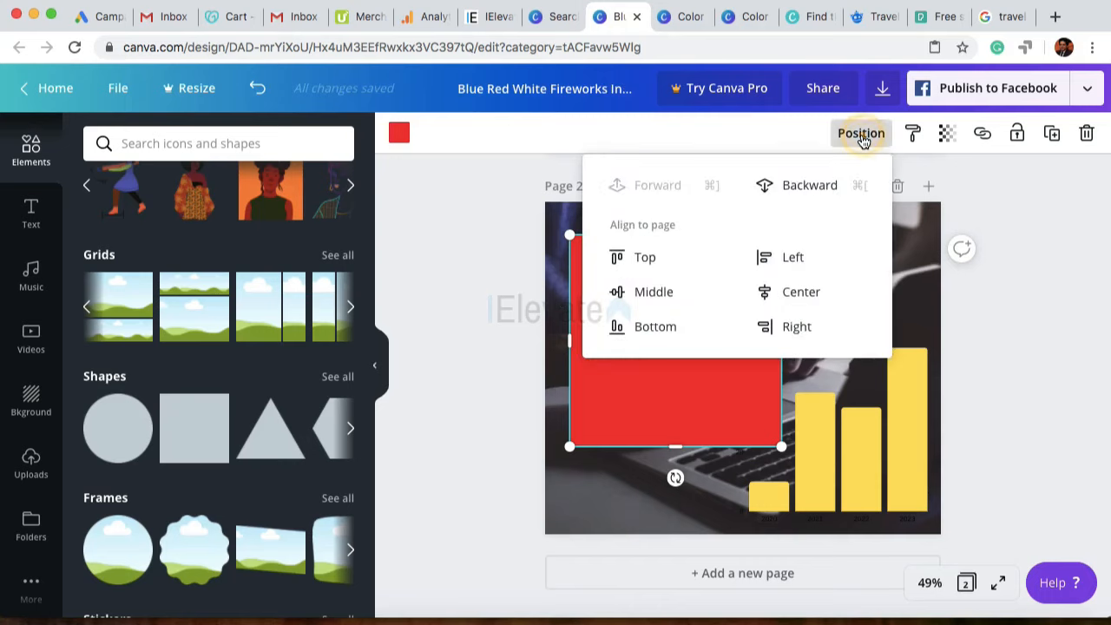
pyautogui.click(806, 189)
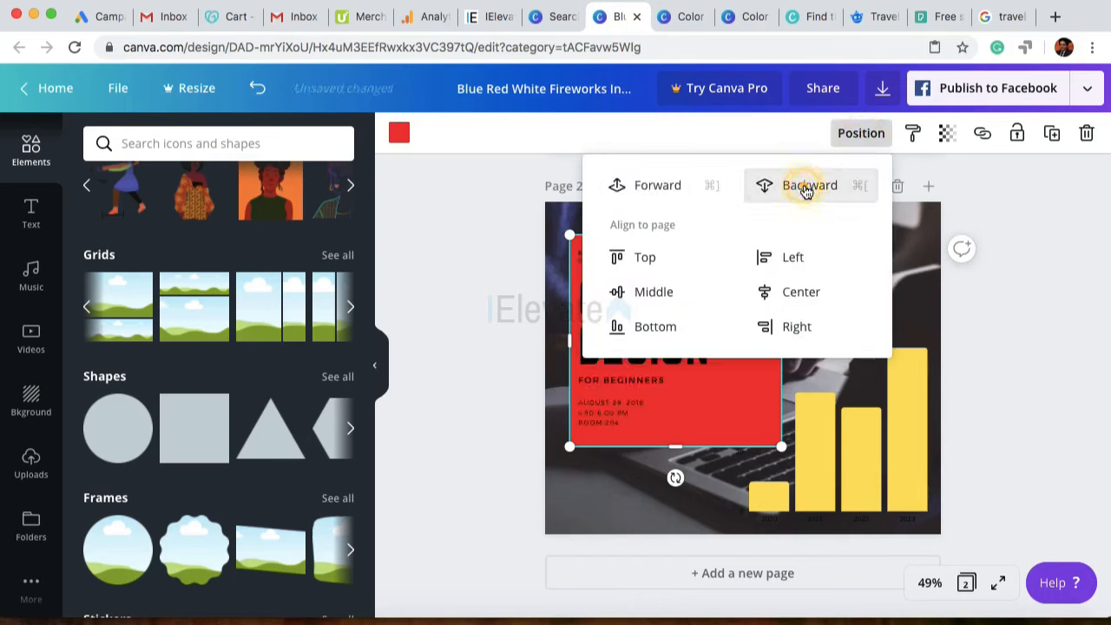
pyautogui.click(723, 292)
pyautogui.click(650, 314)
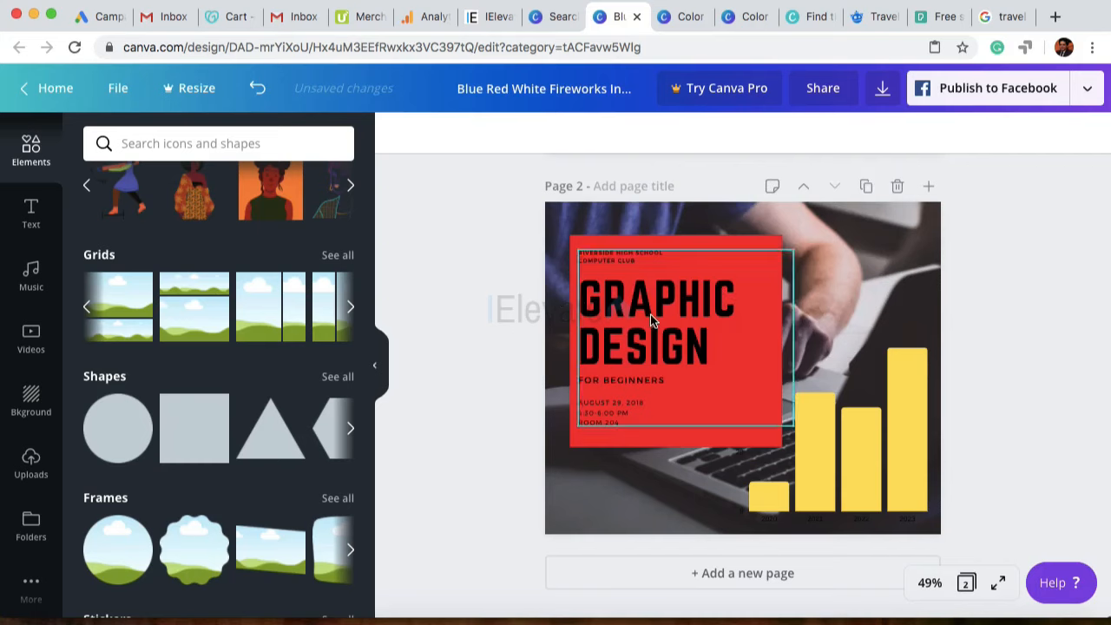
pyautogui.click(758, 445)
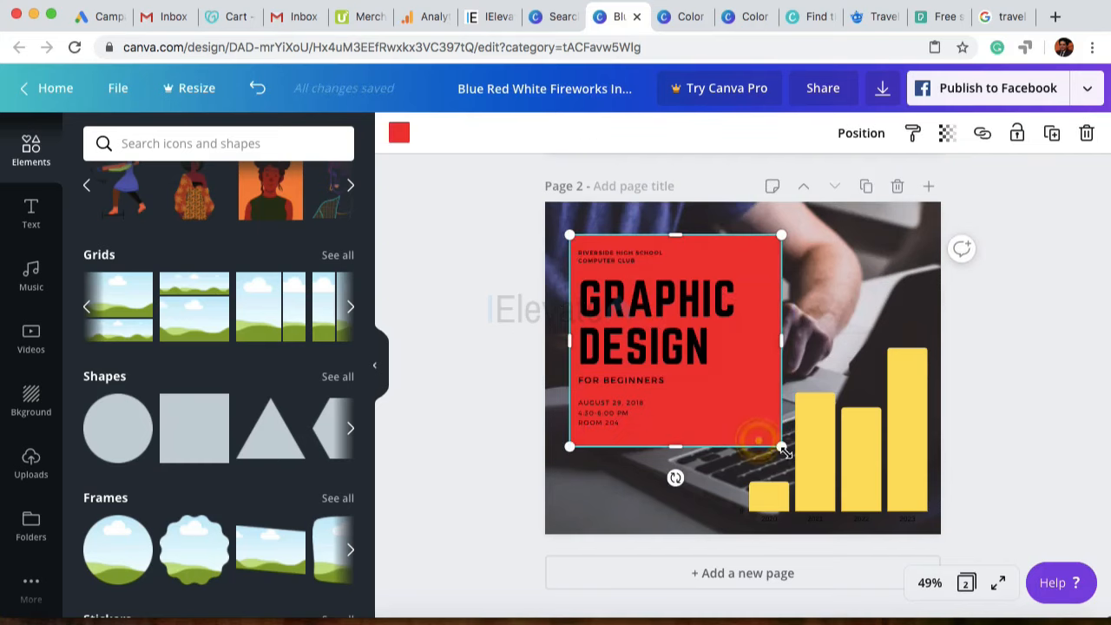
# Step: Enlarge the red square to about 522 by 522, and shrink and reposition the heading text group to sit inside it
pyautogui.moveTo(781, 447); pyautogui.dragTo(793, 457)
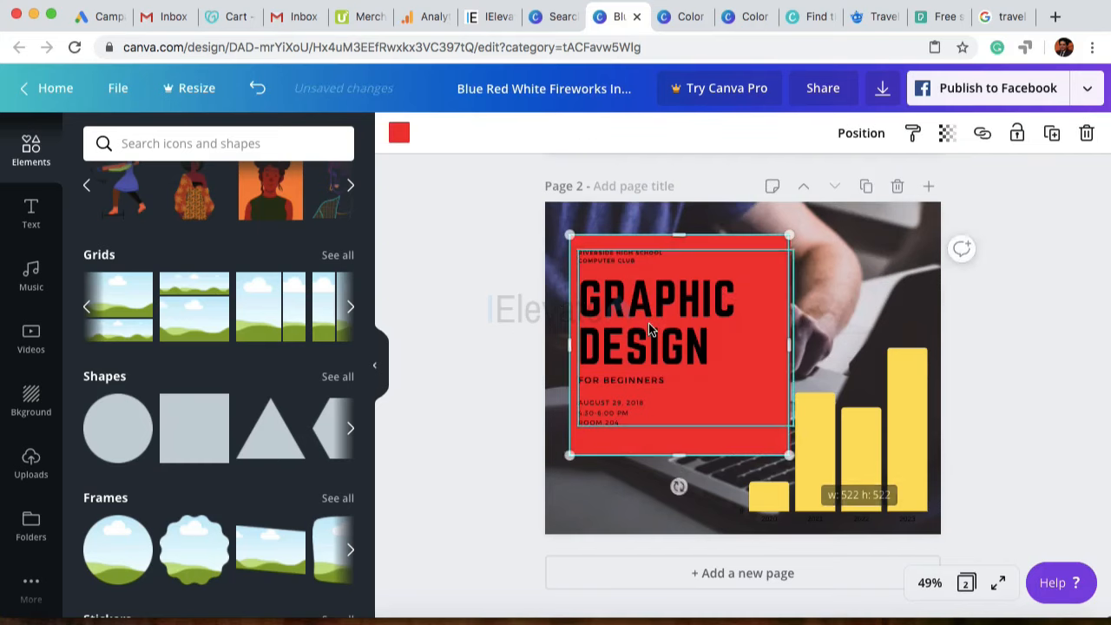
pyautogui.moveTo(649, 323); pyautogui.dragTo(661, 335)
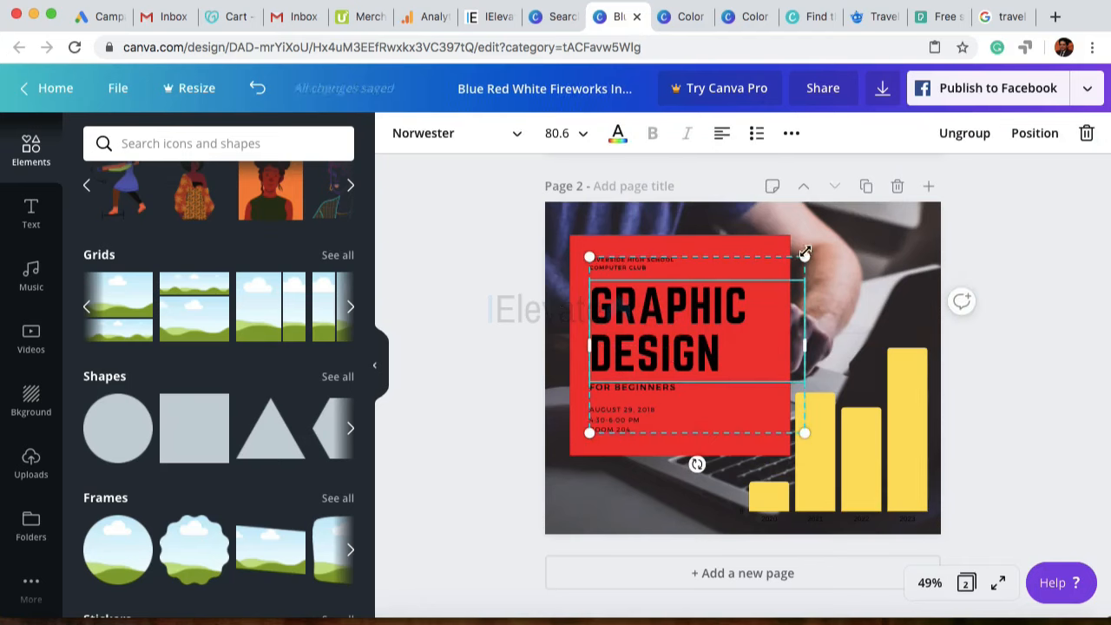
pyautogui.moveTo(803, 249); pyautogui.dragTo(781, 276)
pyautogui.click(1007, 300)
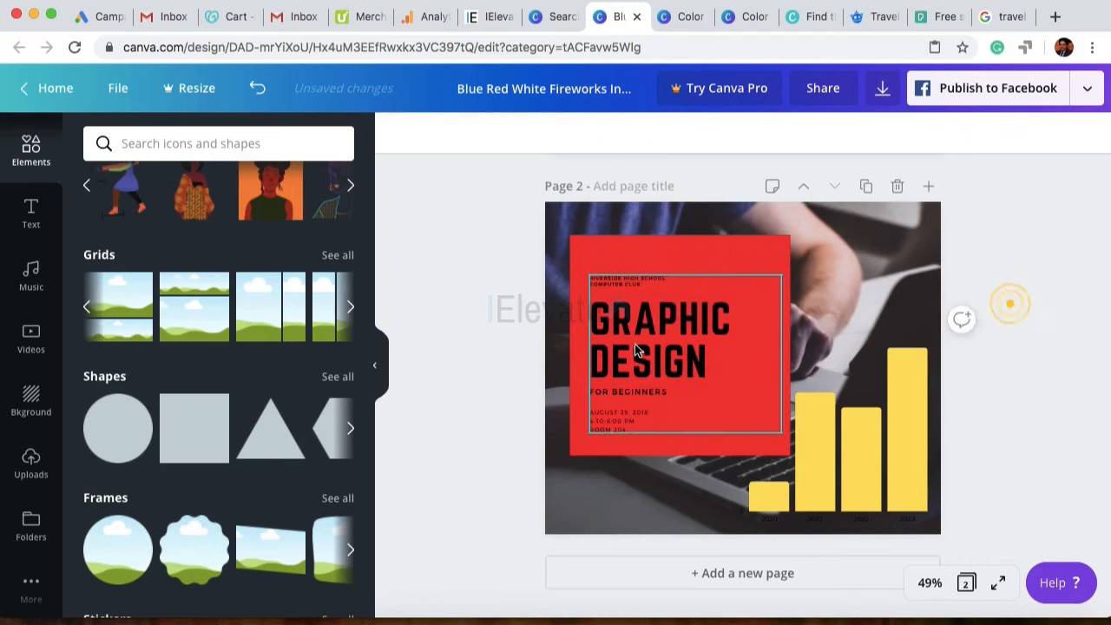
pyautogui.moveTo(636, 344); pyautogui.dragTo(636, 335)
# Step: Change the fill of the red square behind the heading text to white
pyautogui.click(733, 246)
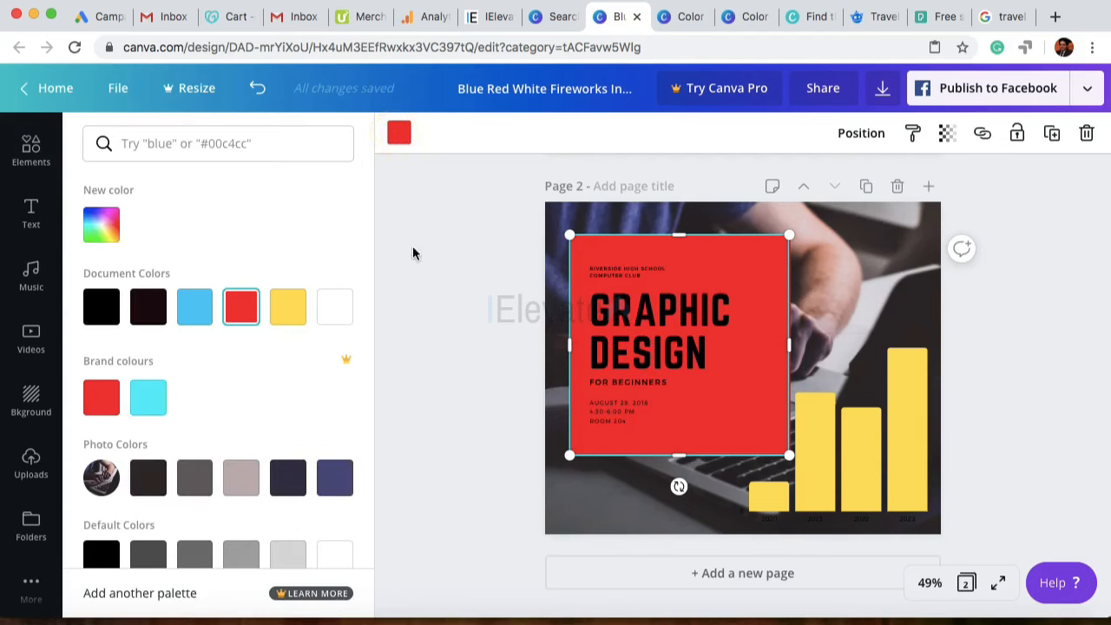
pyautogui.click(347, 319)
pyautogui.click(454, 362)
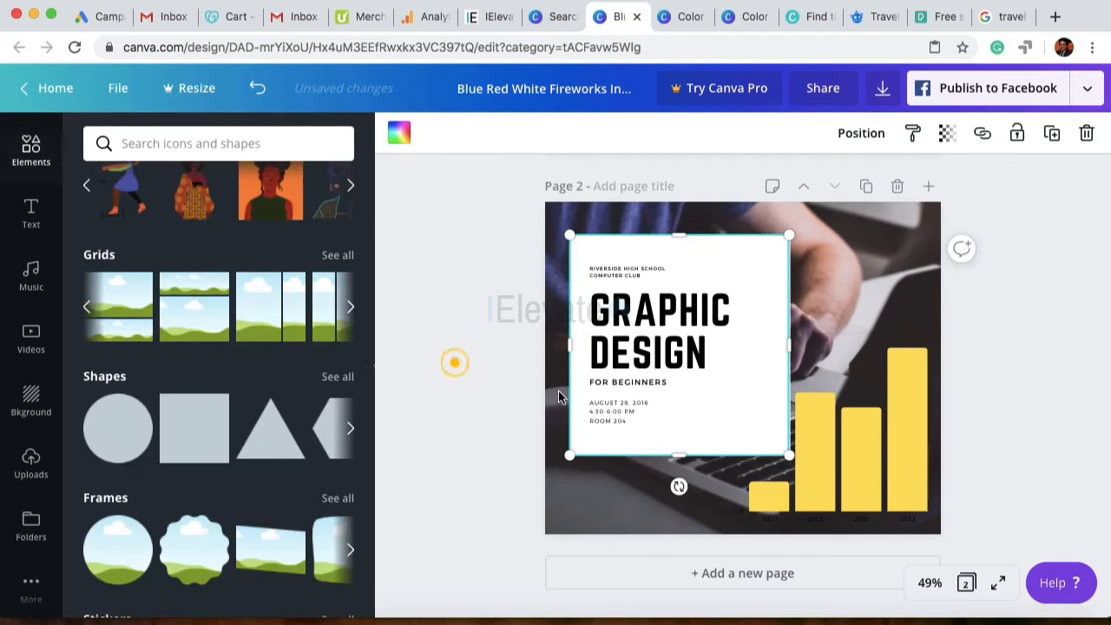
pyautogui.click(635, 330)
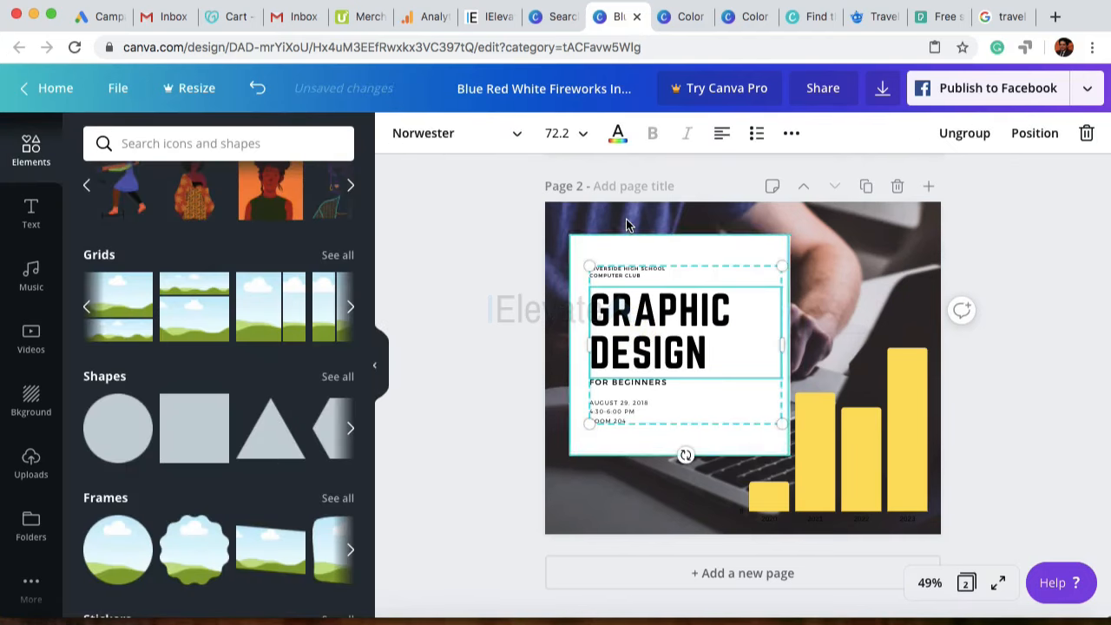
pyautogui.click(1036, 256)
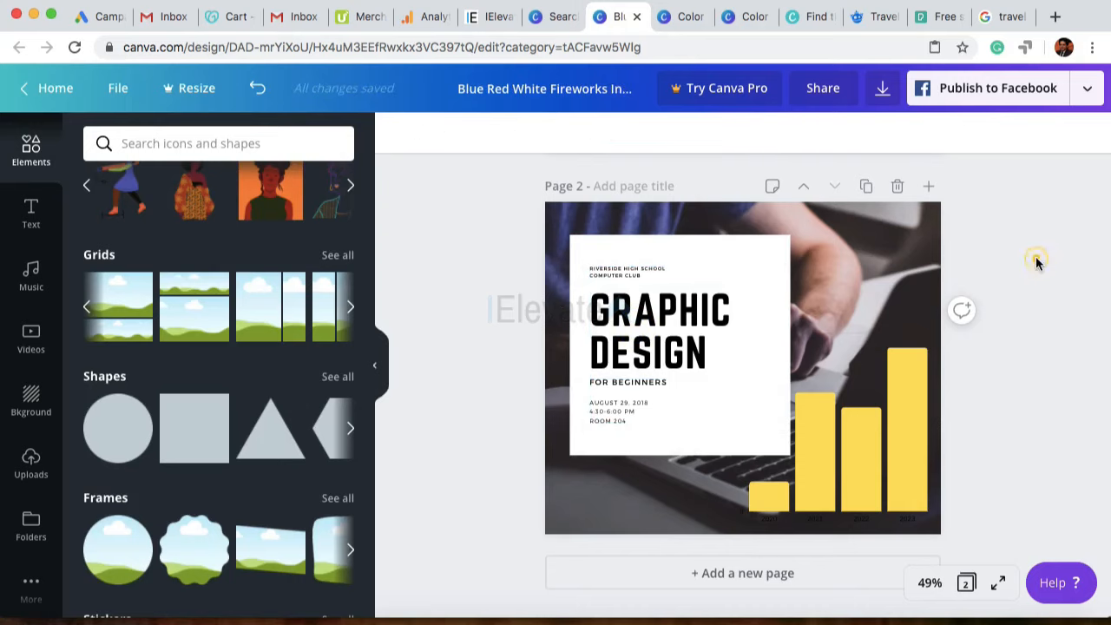
# Step: Narrow the white square so it ends just past the word GRAPHIC, and set its transparency to 60
pyautogui.click(777, 246)
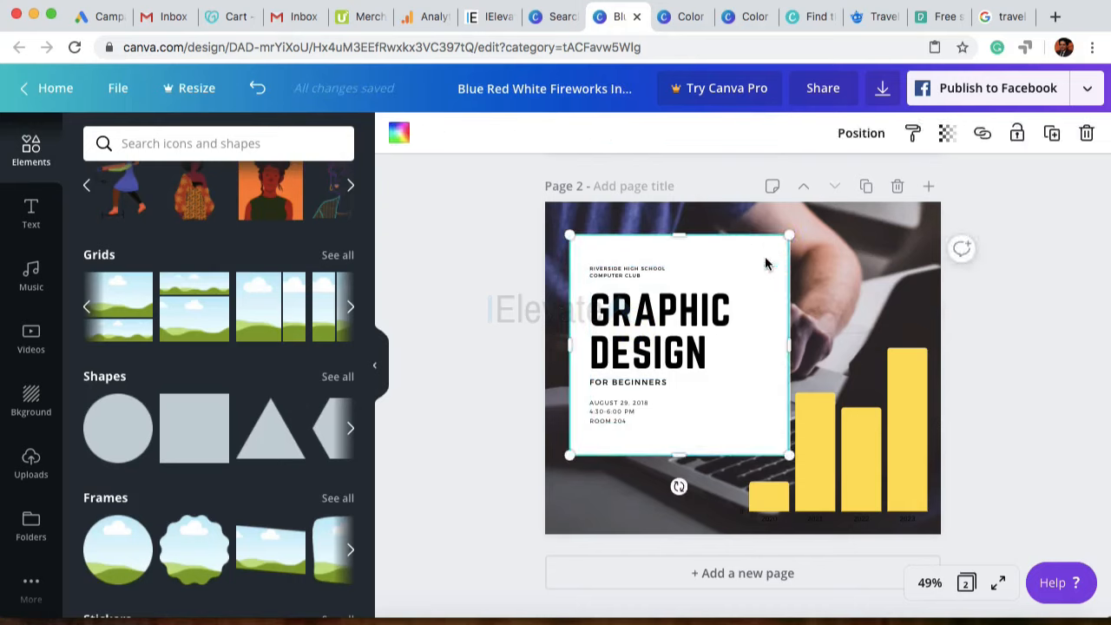
pyautogui.moveTo(788, 458); pyautogui.dragTo(792, 458)
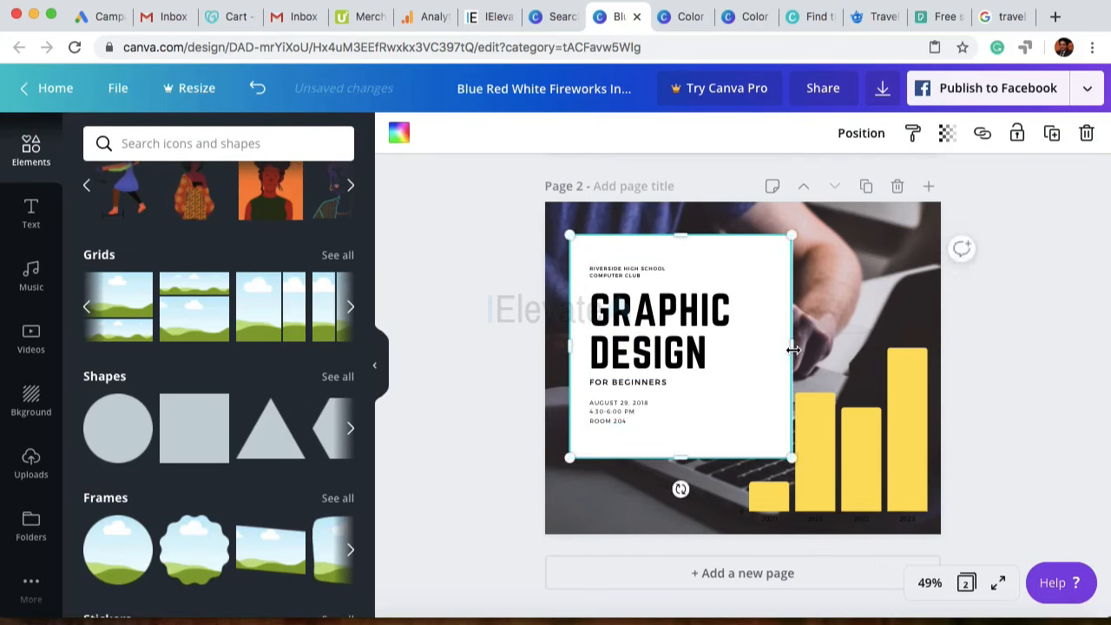
pyautogui.moveTo(793, 350); pyautogui.dragTo(752, 355)
pyautogui.click(946, 133)
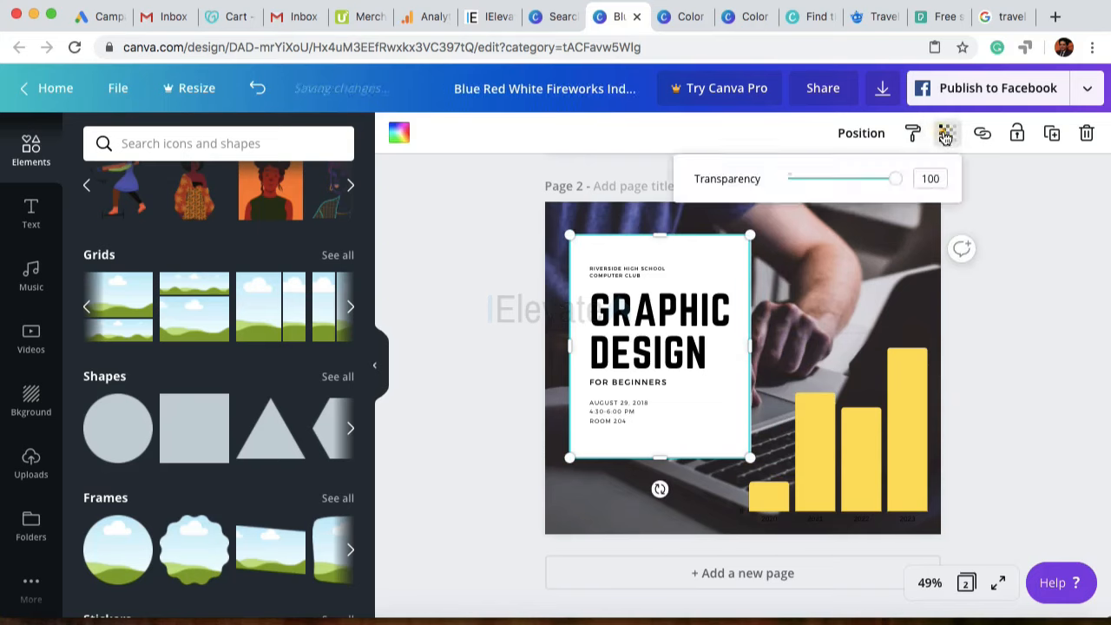
pyautogui.moveTo(894, 180); pyautogui.dragTo(853, 189)
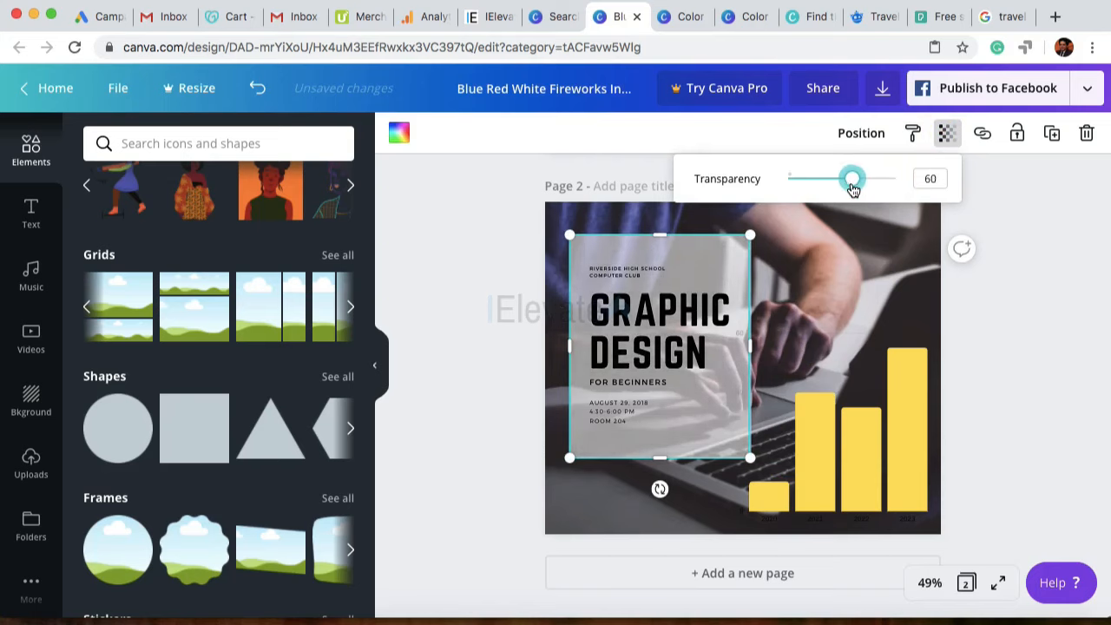
pyautogui.click(669, 347)
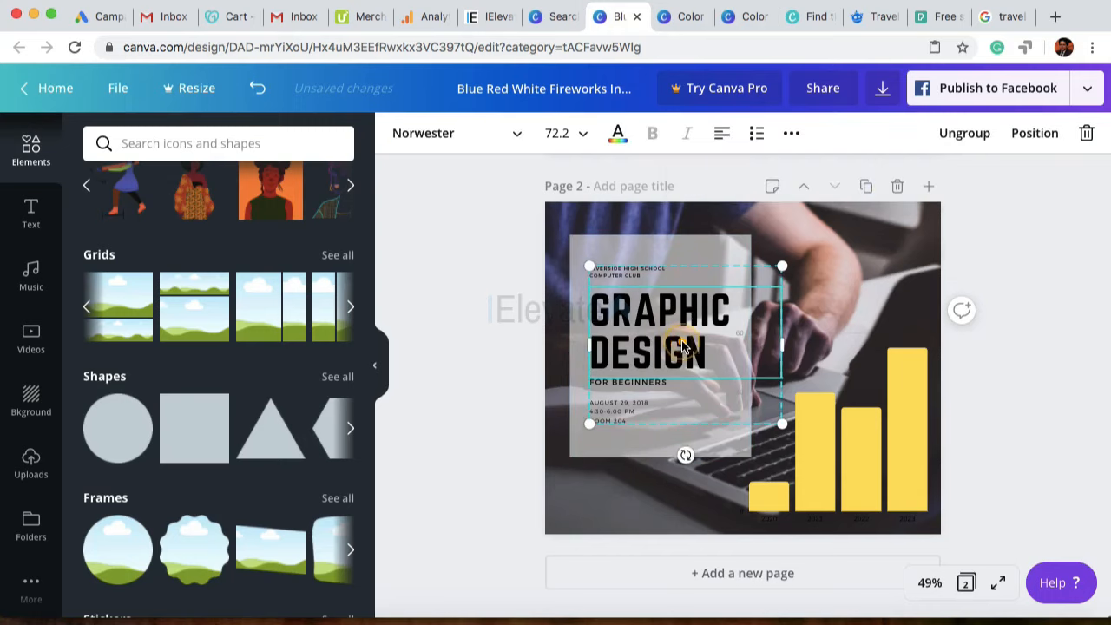
pyautogui.click(1035, 264)
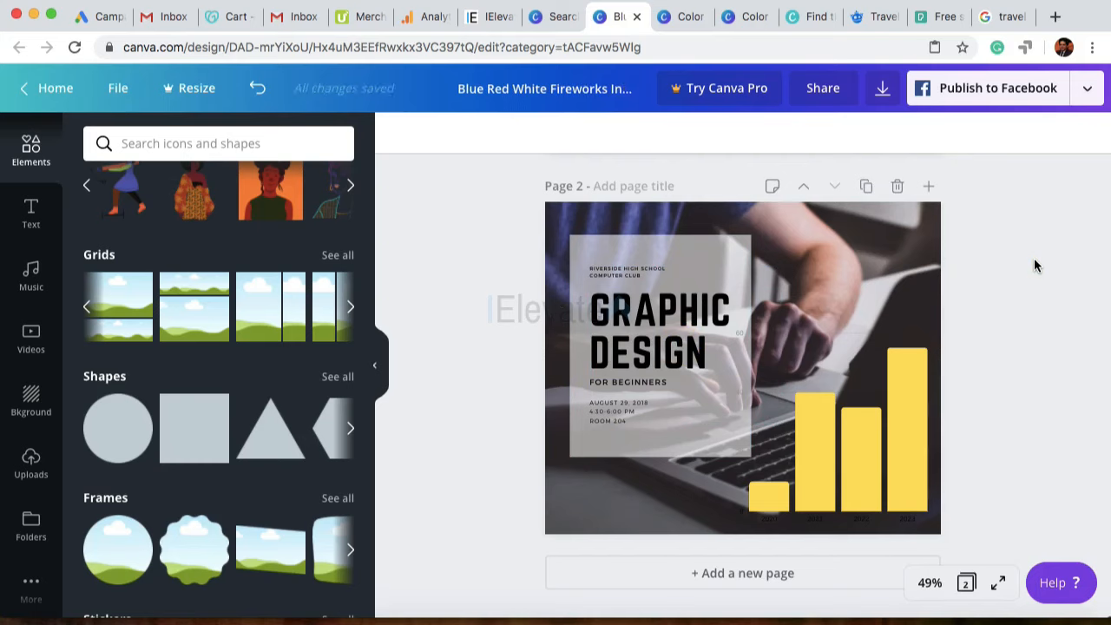
# Step: Shrink the yellow bar chart slightly and move it up a little, clear of the translucent square
pyautogui.click(848, 445)
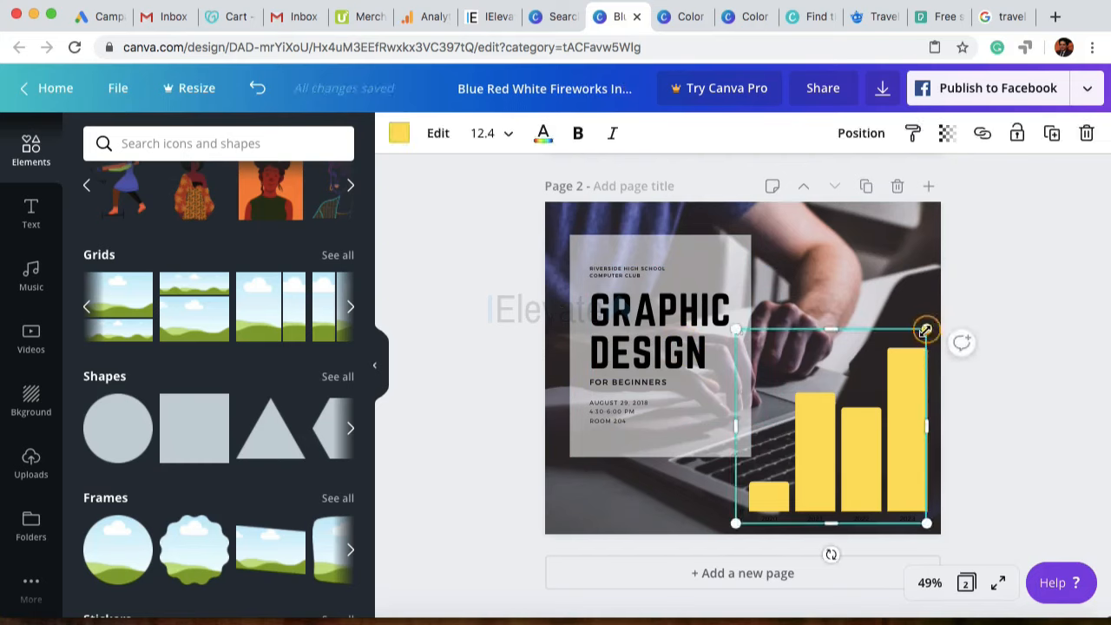
pyautogui.moveTo(926, 329); pyautogui.dragTo(914, 343)
pyautogui.moveTo(867, 425); pyautogui.dragTo(870, 415)
pyautogui.click(1058, 303)
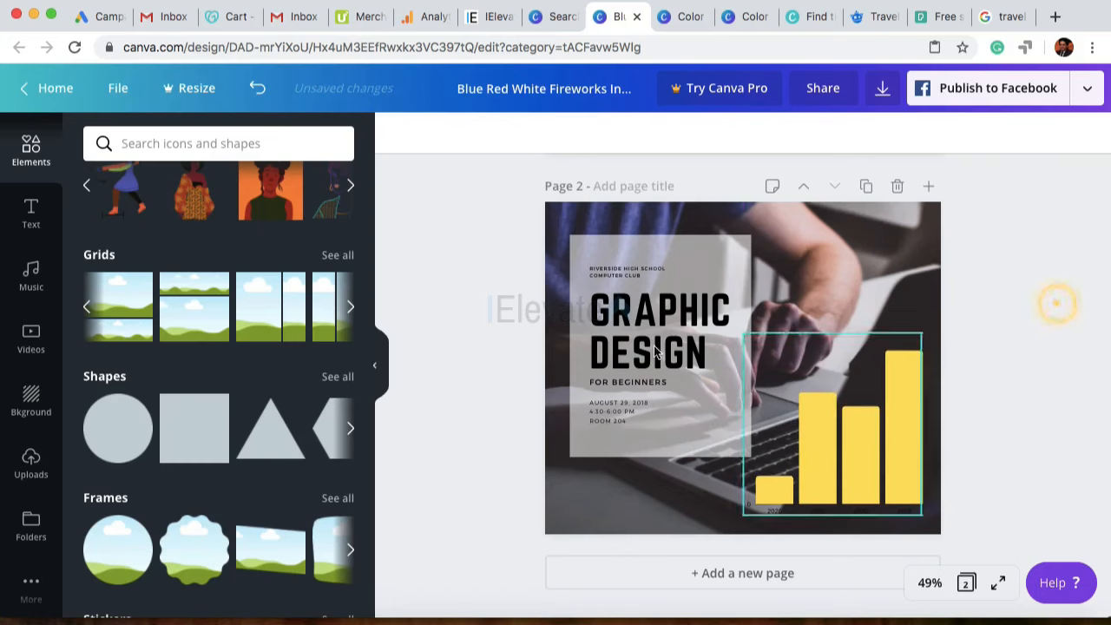
pyautogui.click(626, 349)
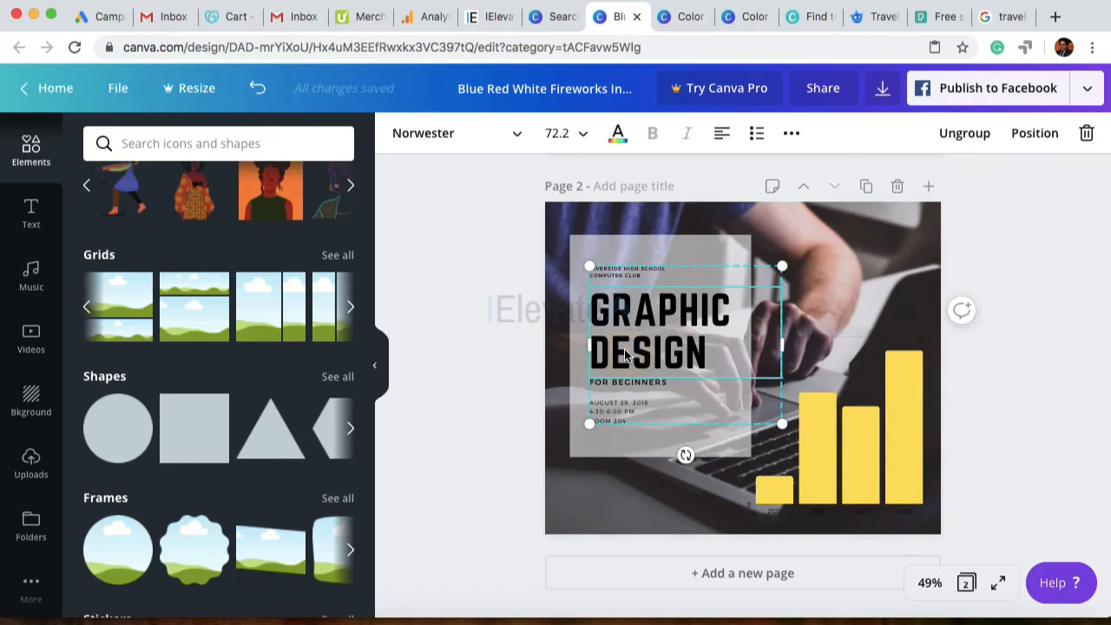
pyautogui.click(962, 310)
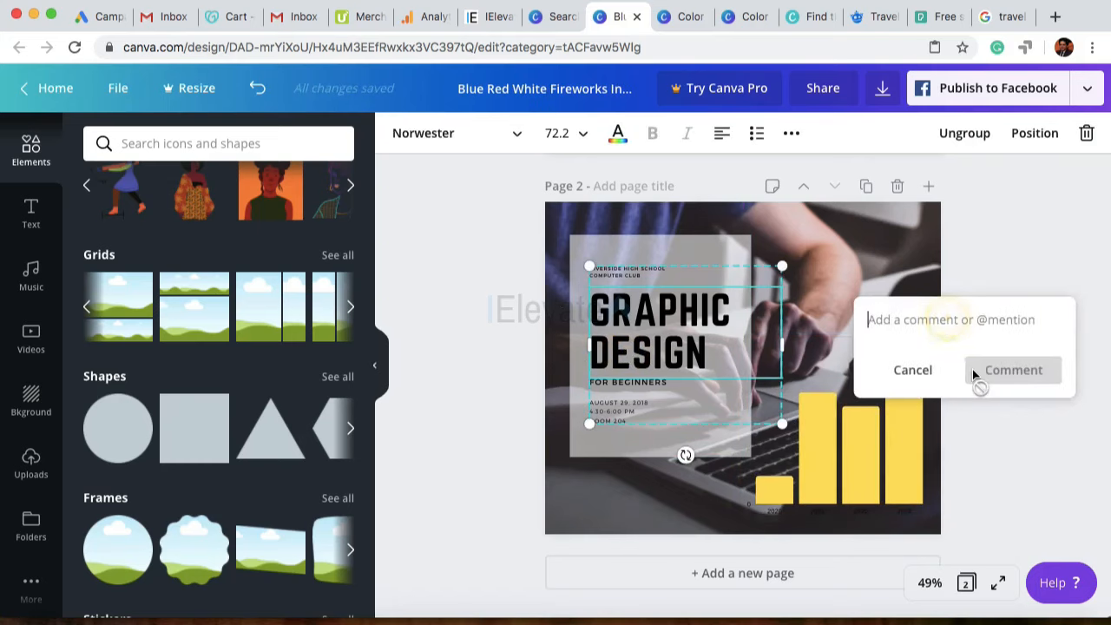
pyautogui.click(927, 364)
pyautogui.click(1046, 258)
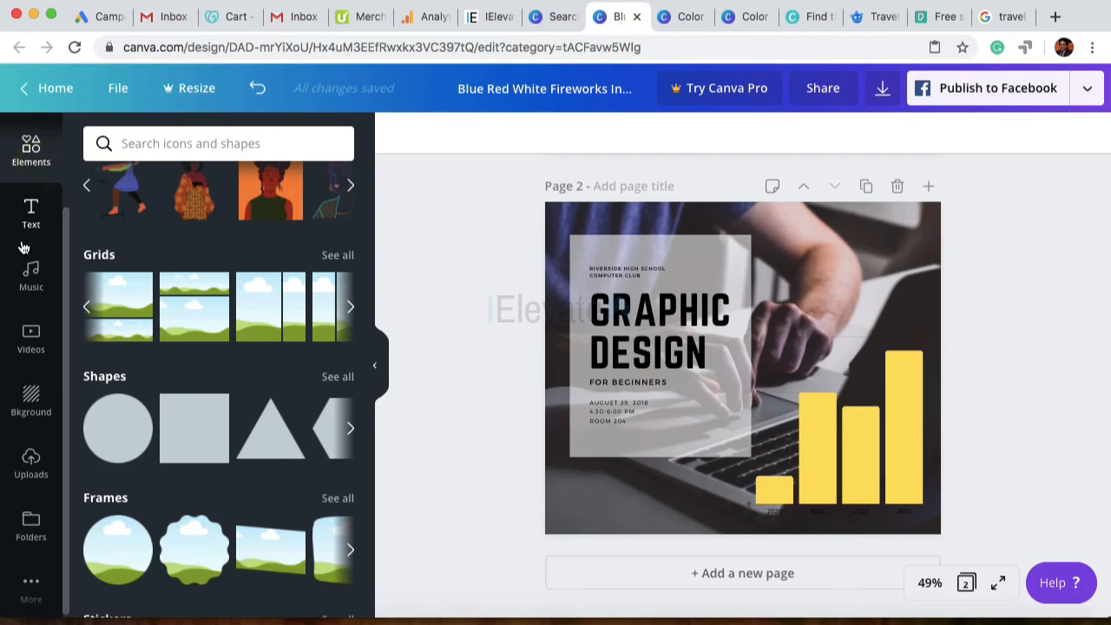
pyautogui.click(30, 212)
# Step: Return to the Canva home page from the template search results and search the templates for brochure
pyautogui.click(556, 16)
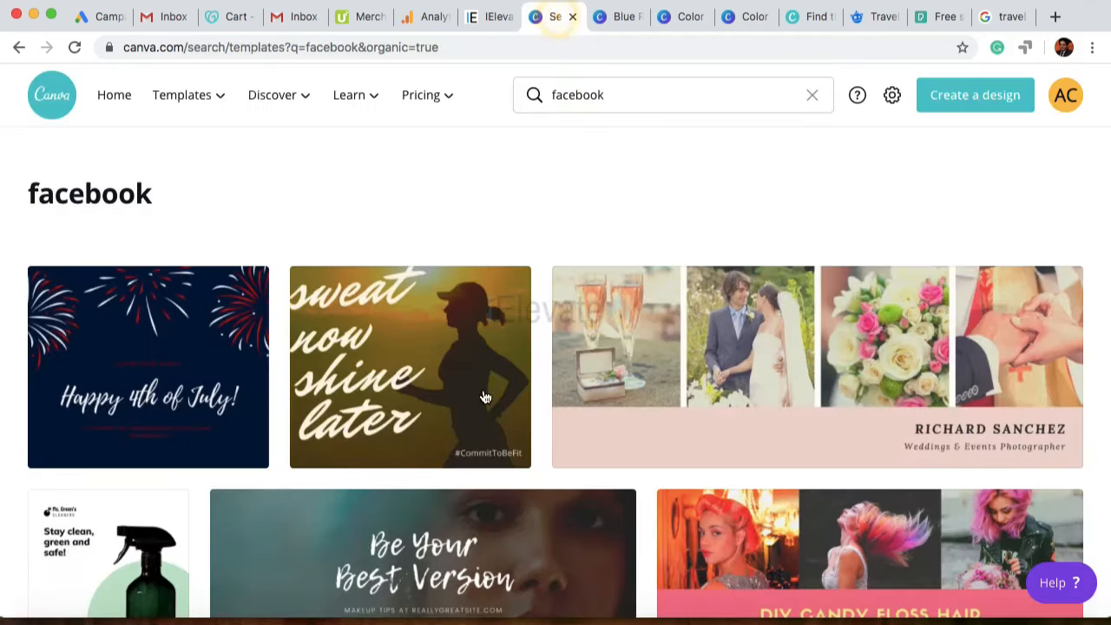
pyautogui.click(117, 89)
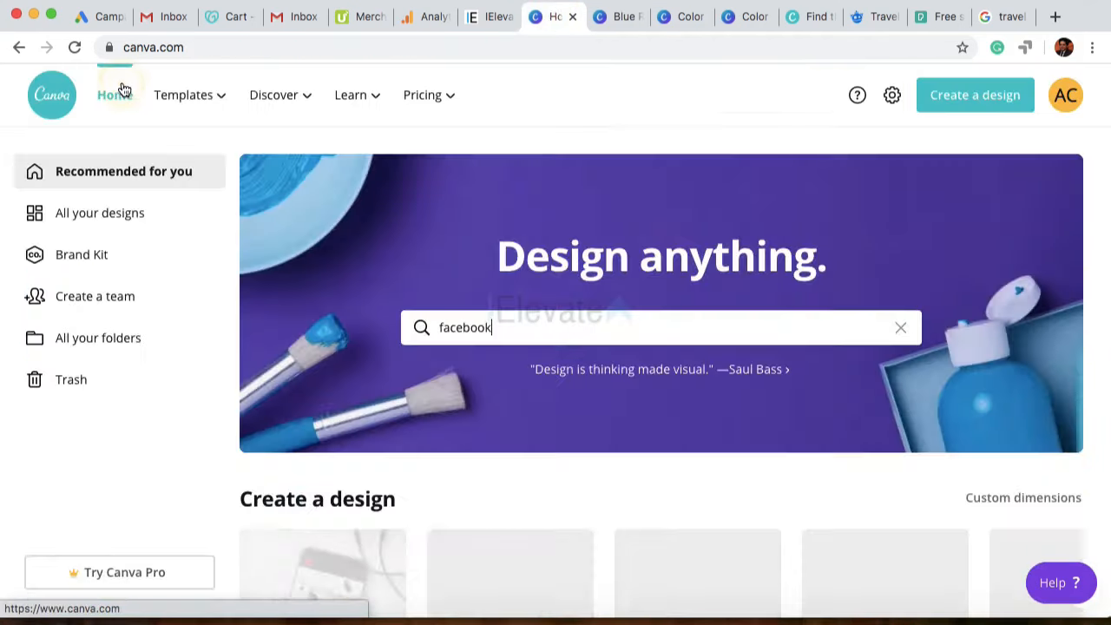
pyautogui.scroll(-4, 414, 338)
pyautogui.scroll(4, 414, 338)
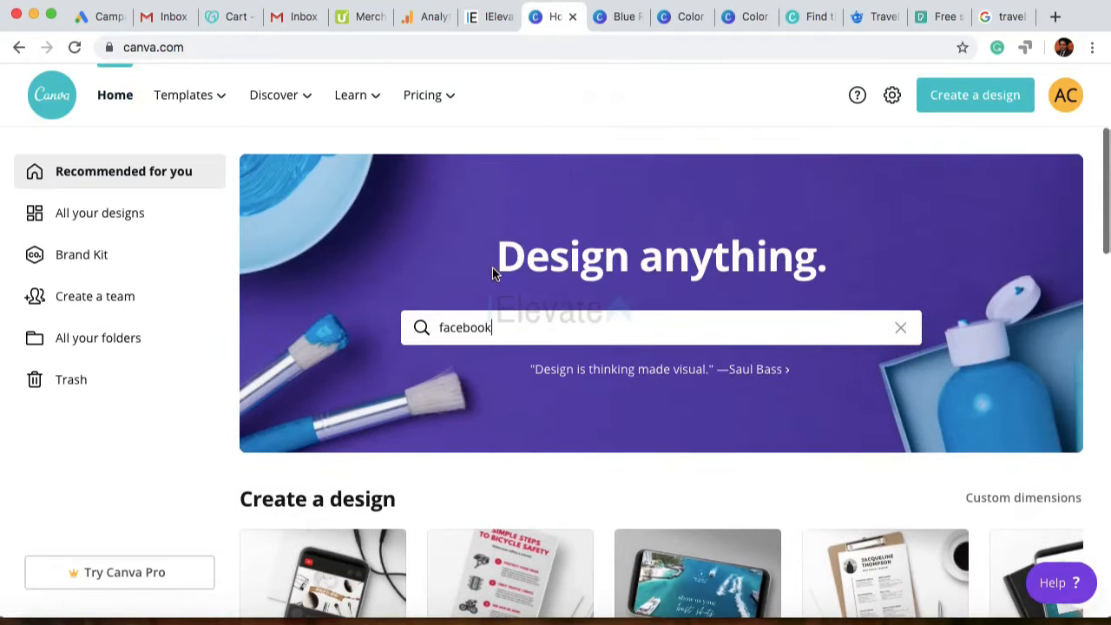
pyautogui.click(458, 331)
pyautogui.write('broc')
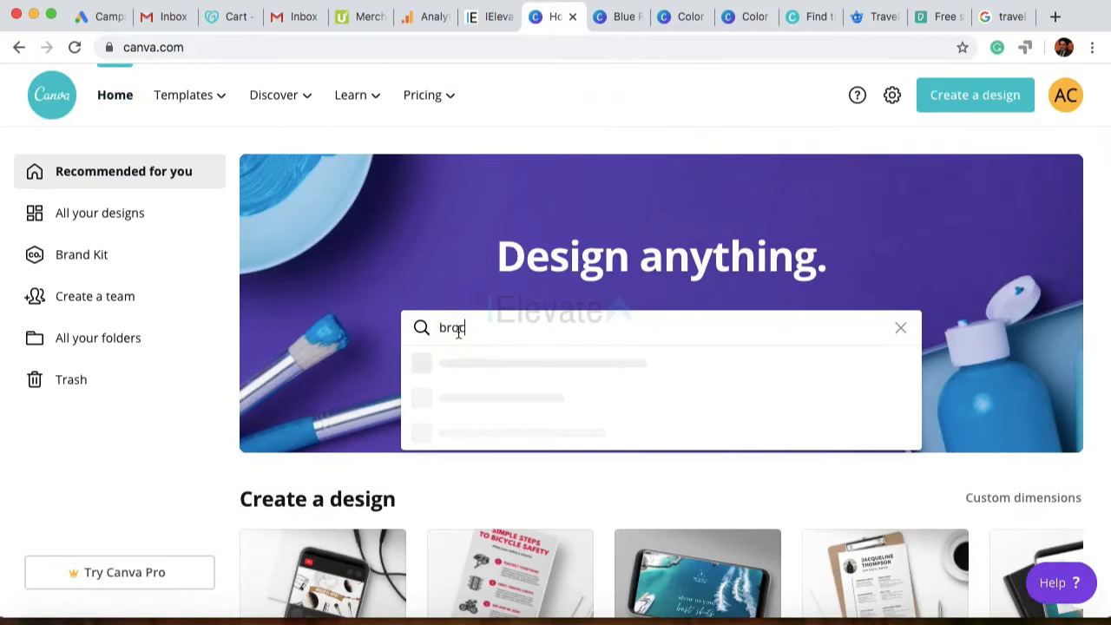
pyautogui.write('hure')
pyautogui.press('Return')
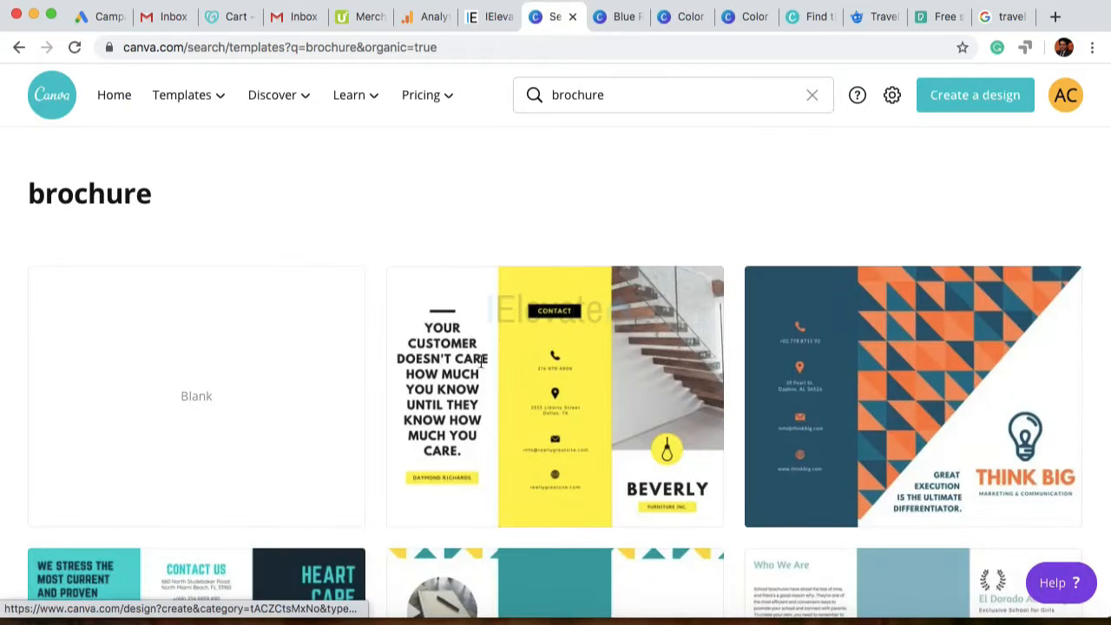
# Step: Browse the brochure templates and open the purple and yellow Sandglasse Travels tri-fold brochure
pyautogui.scroll(-7, 429, 403)
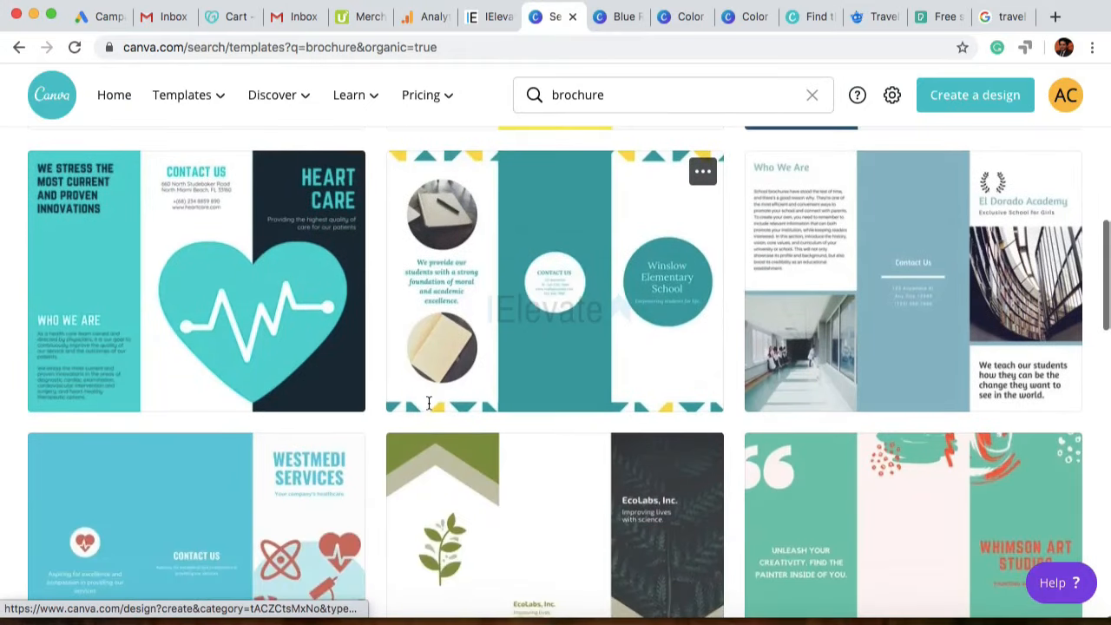
pyautogui.scroll(-1, 429, 403)
pyautogui.scroll(-3, 368, 343)
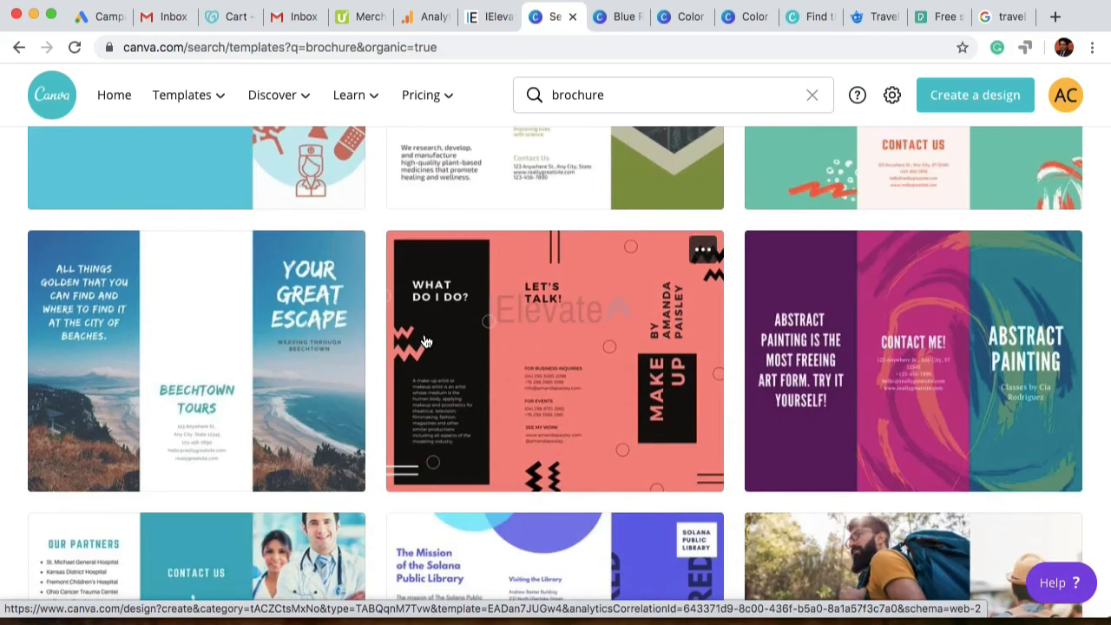
pyautogui.scroll(-3, 425, 343)
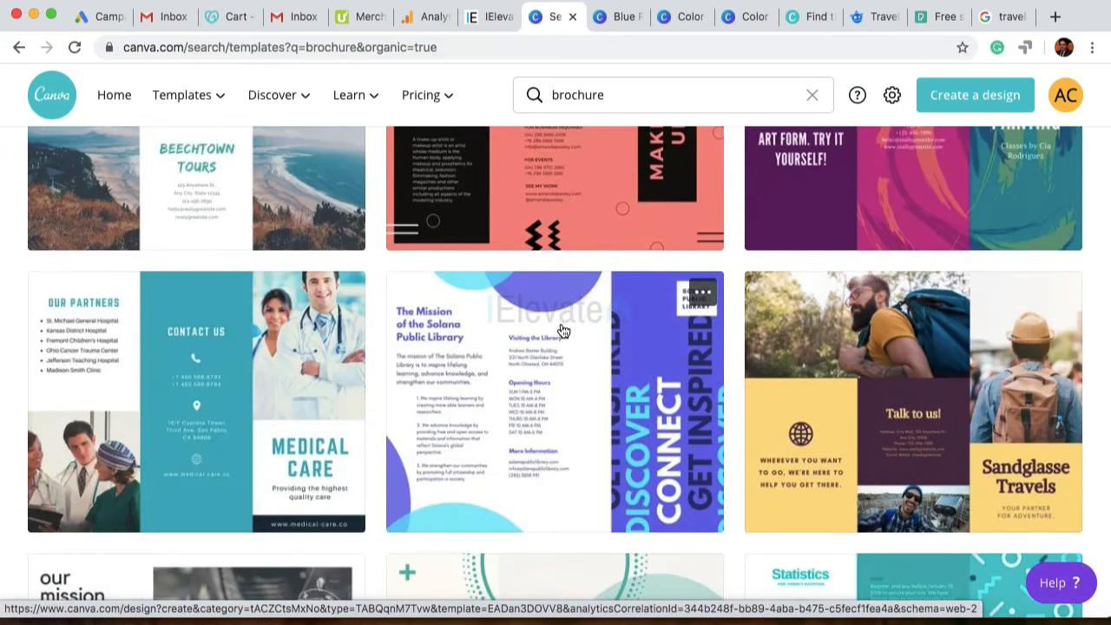
pyautogui.scroll(-1, 558, 328)
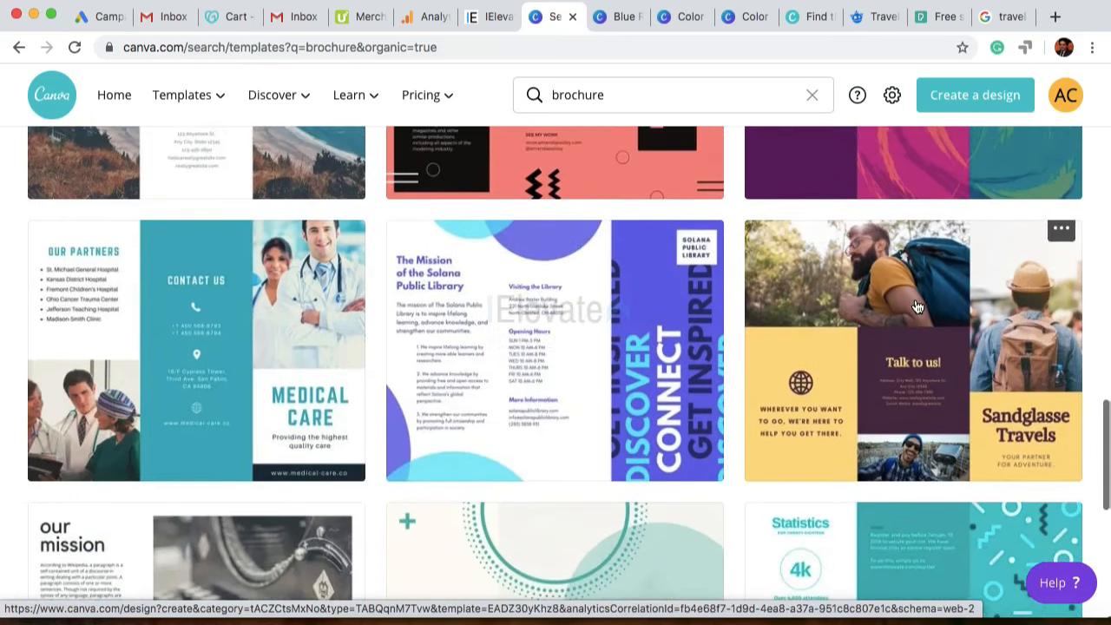
pyautogui.click(918, 306)
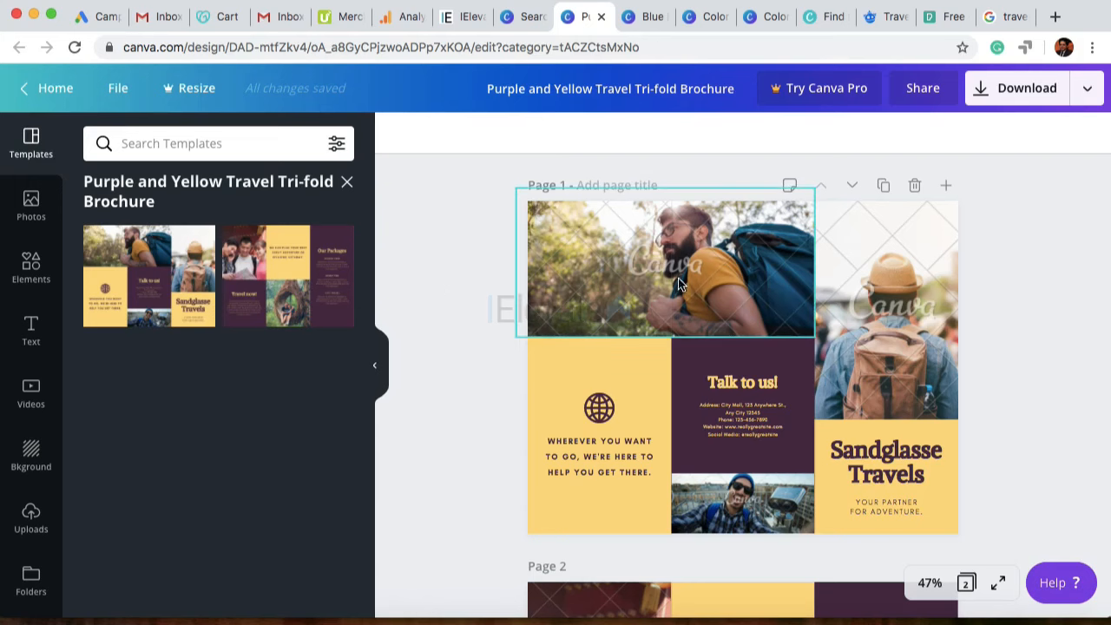
# Step: Examine page 1 of the brochure up close, and review the download options and premium image cost before closing them
pyautogui.scroll(5, 931, 268)
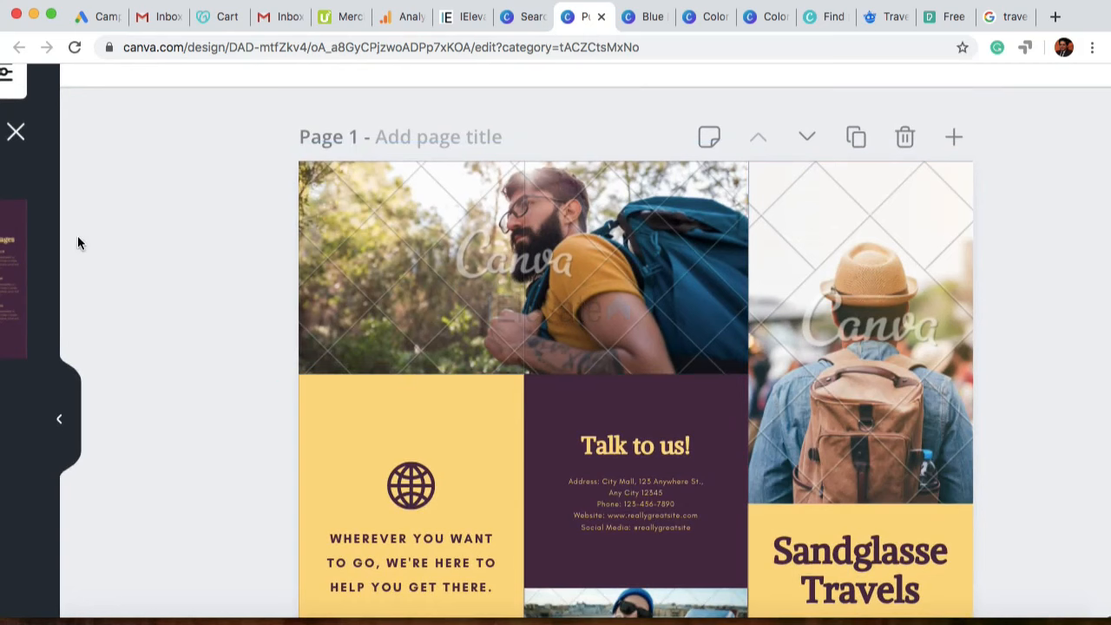
pyautogui.scroll(-5, 78, 236)
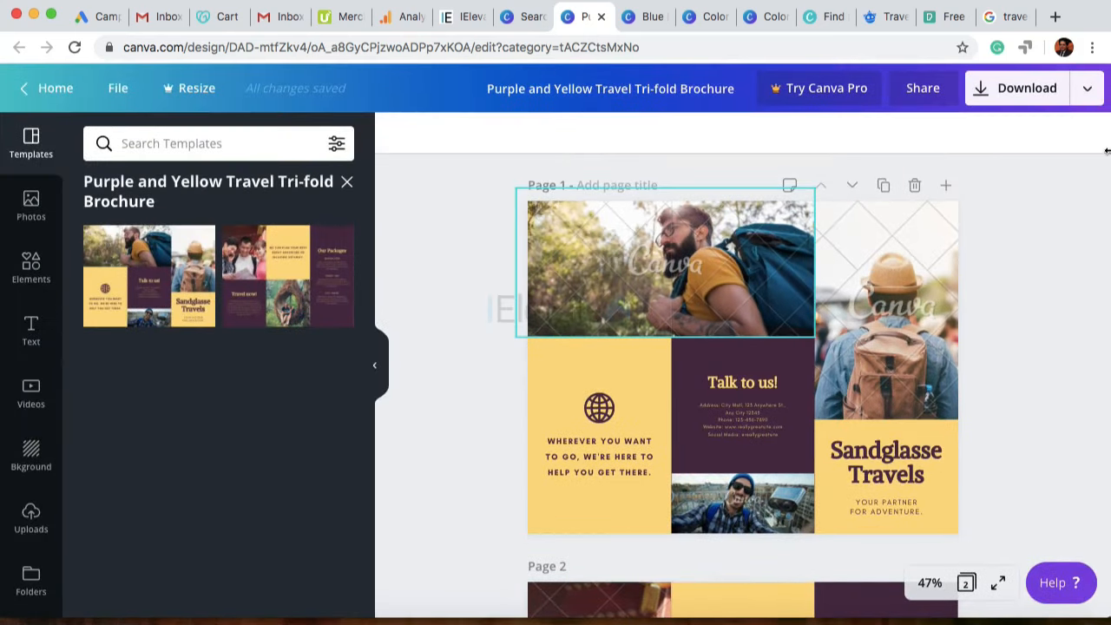
pyautogui.click(1089, 92)
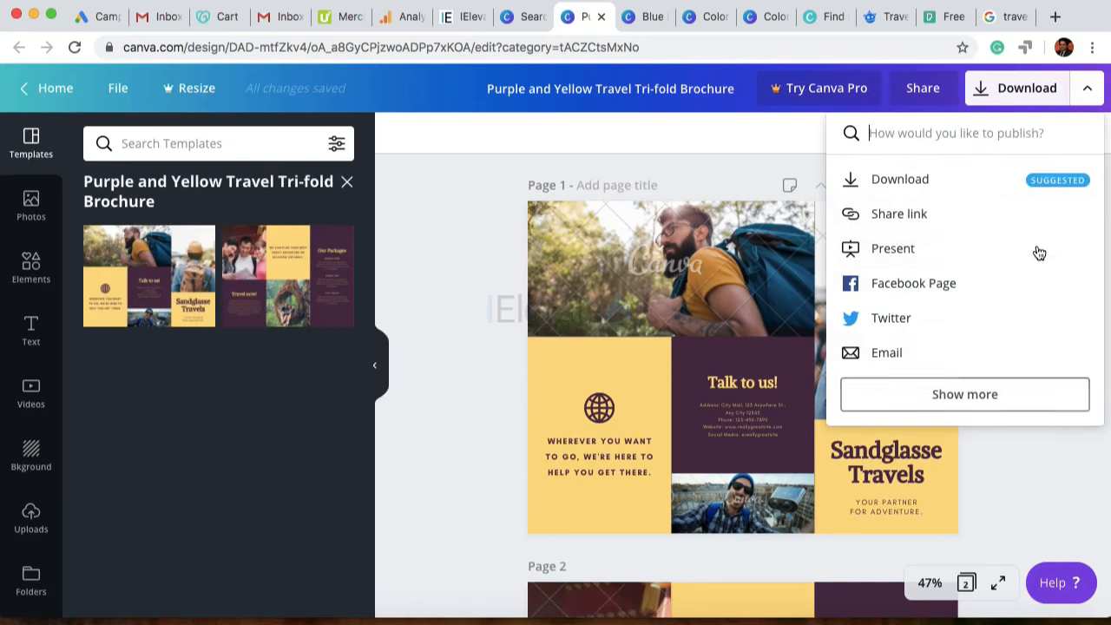
pyautogui.click(903, 180)
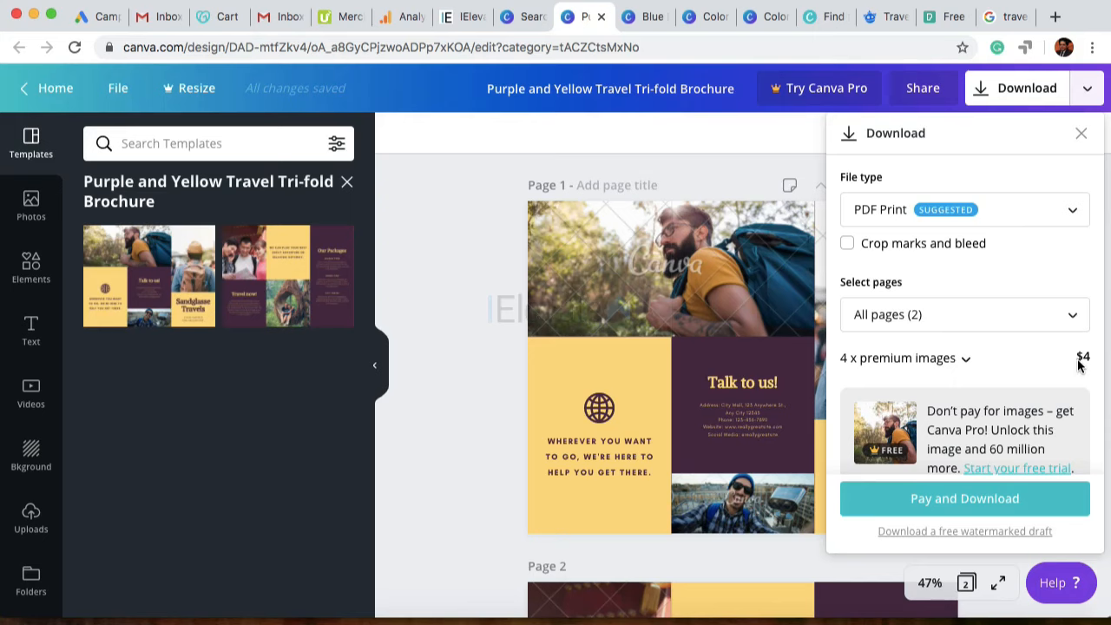
pyautogui.click(1080, 135)
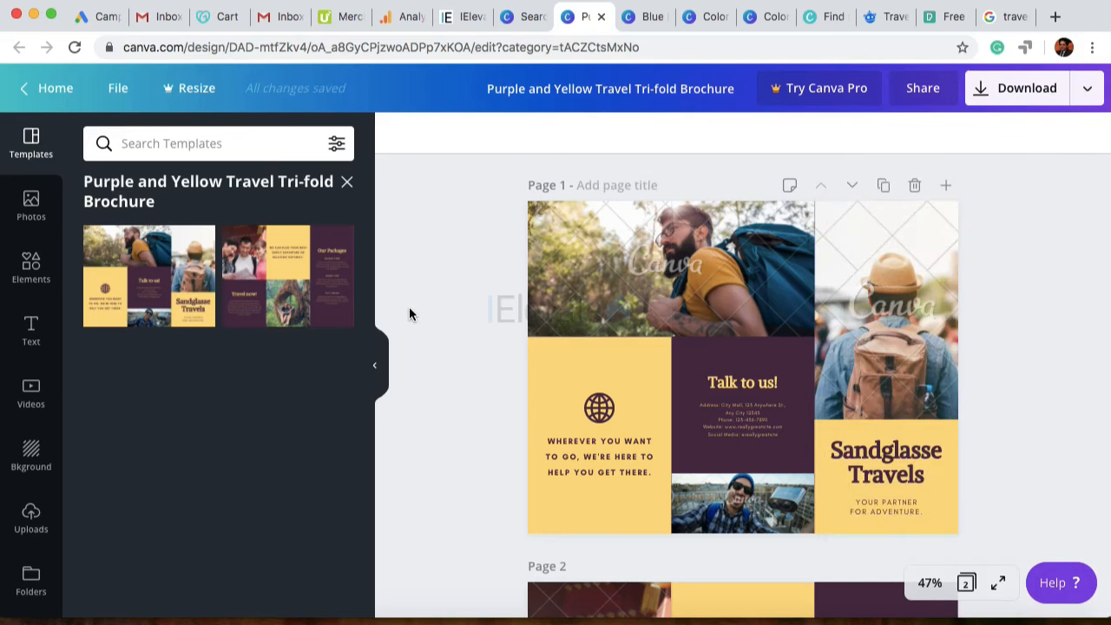
# Step: Replace the wide hiker photo on page 1 with the uploaded illustration of the red-capped delivery man and phone, adjusting its crop
pyautogui.scroll(-1, 482, 277)
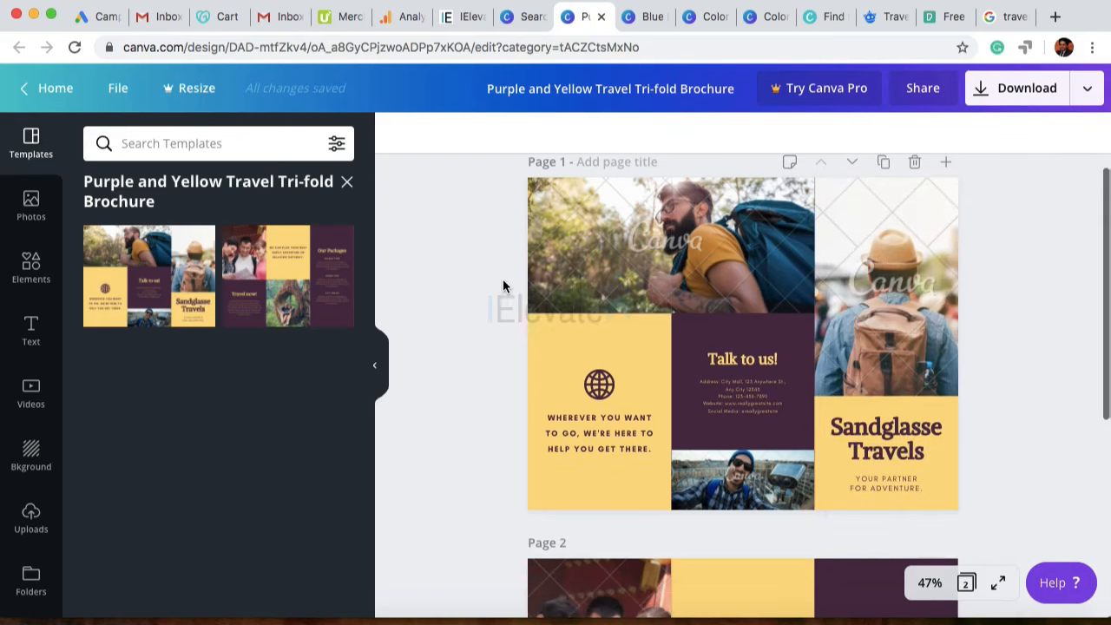
pyautogui.click(617, 251)
pyautogui.scroll(1, 447, 263)
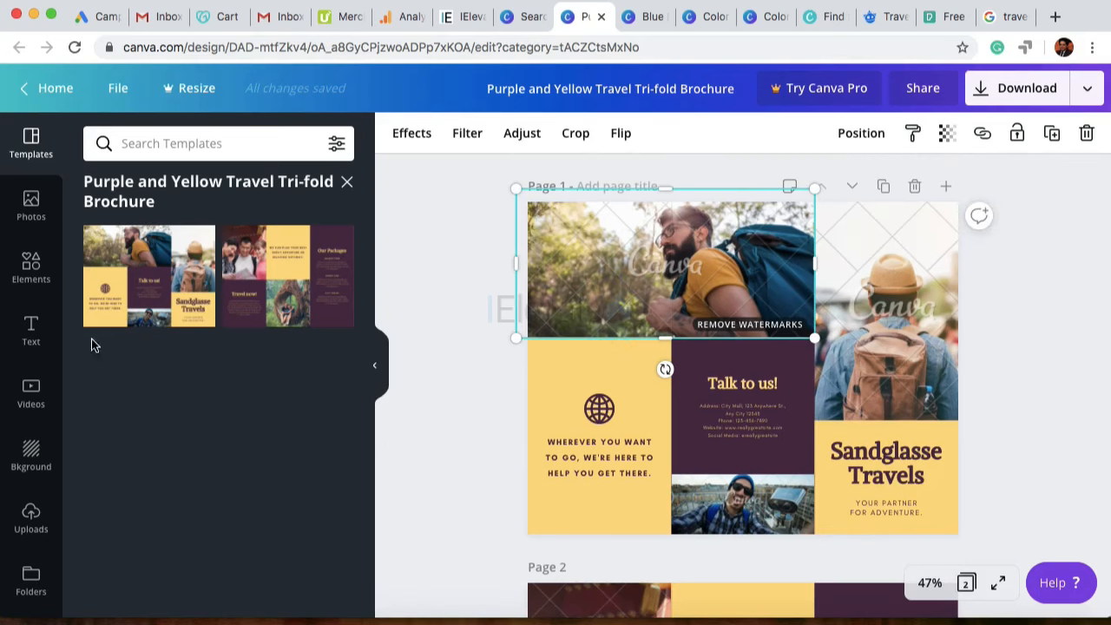
pyautogui.click(30, 512)
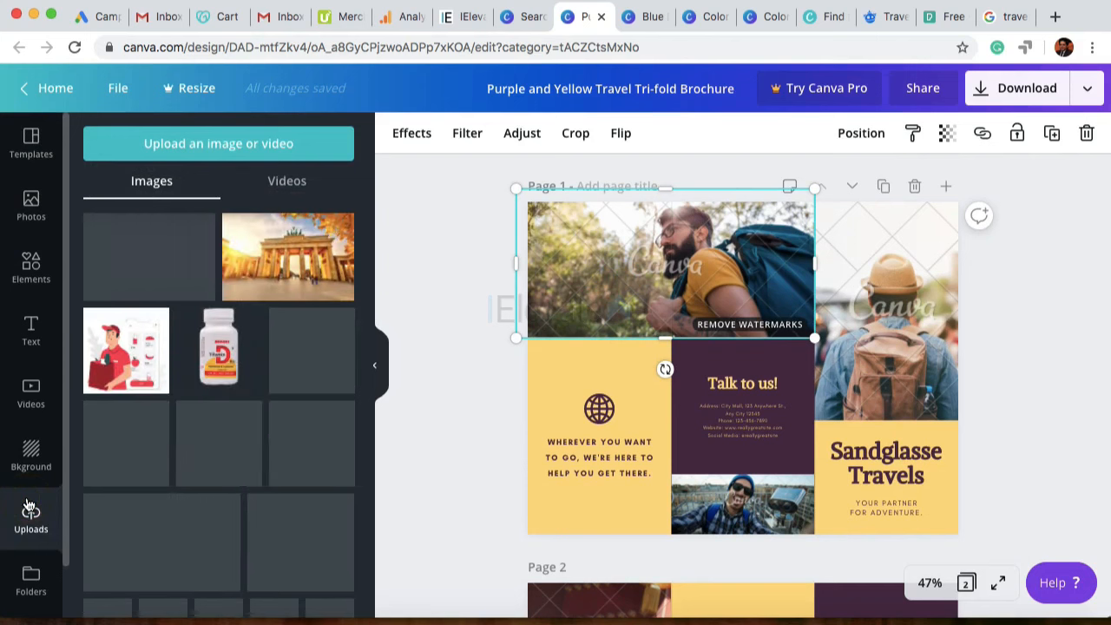
pyautogui.moveTo(135, 350); pyautogui.dragTo(595, 330)
pyautogui.doubleClick(595, 262)
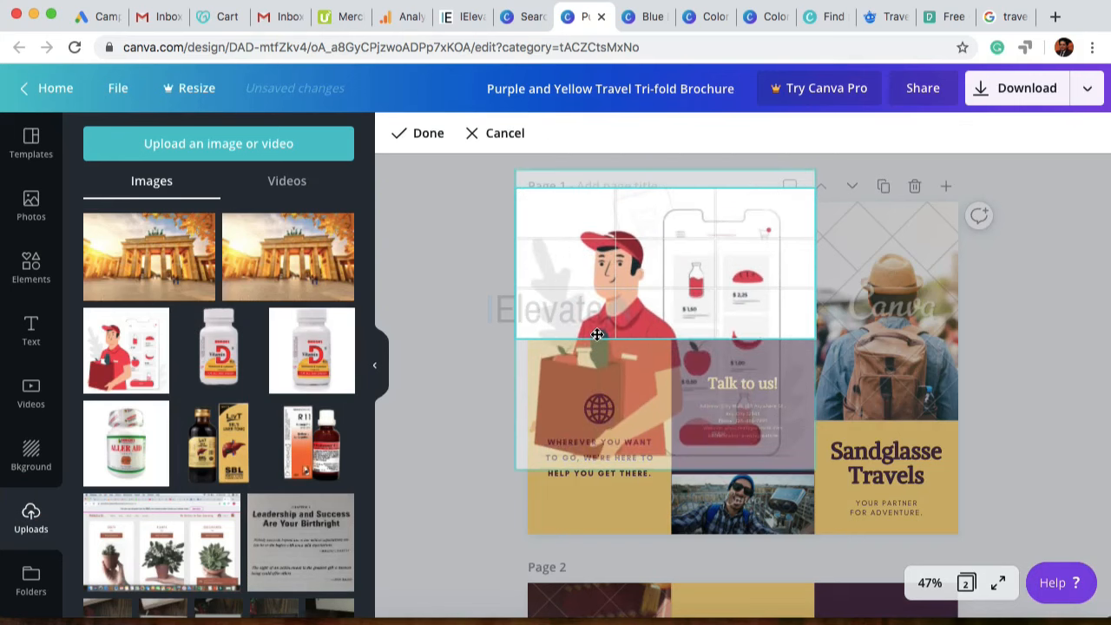
pyautogui.click(470, 350)
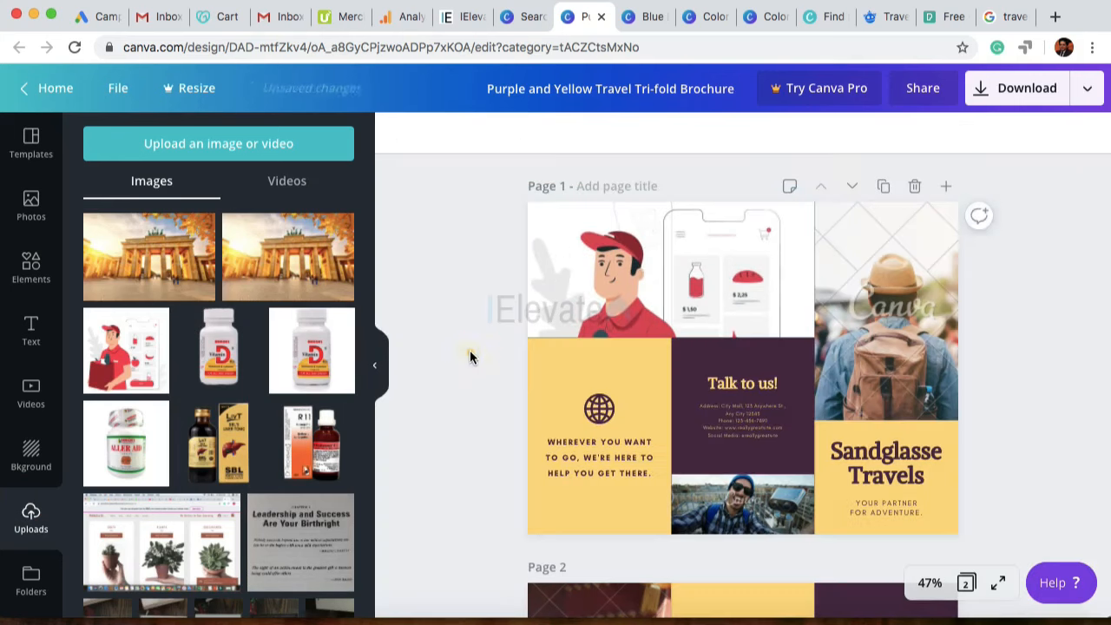
# Step: Shift the delivery man illustration slightly upward within its frame and browse the other uploaded images
pyautogui.doubleClick(702, 289)
pyautogui.moveTo(702, 289); pyautogui.dragTo(705, 276)
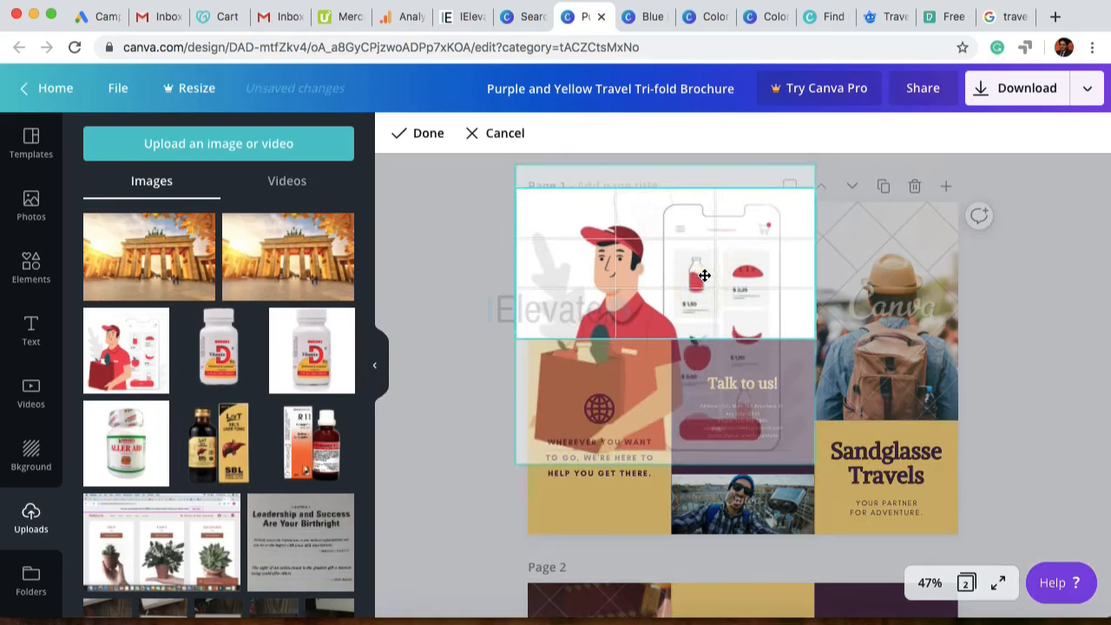
pyautogui.scroll(-3, 181, 486)
pyautogui.scroll(-2, 182, 486)
pyautogui.scroll(5, 181, 486)
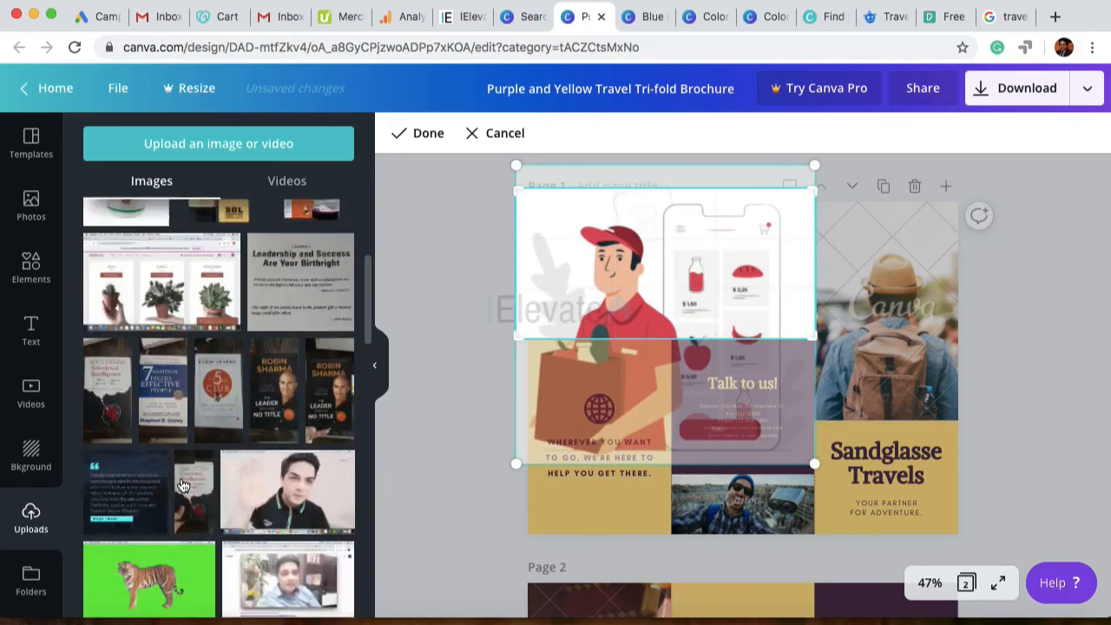
pyautogui.click(1037, 291)
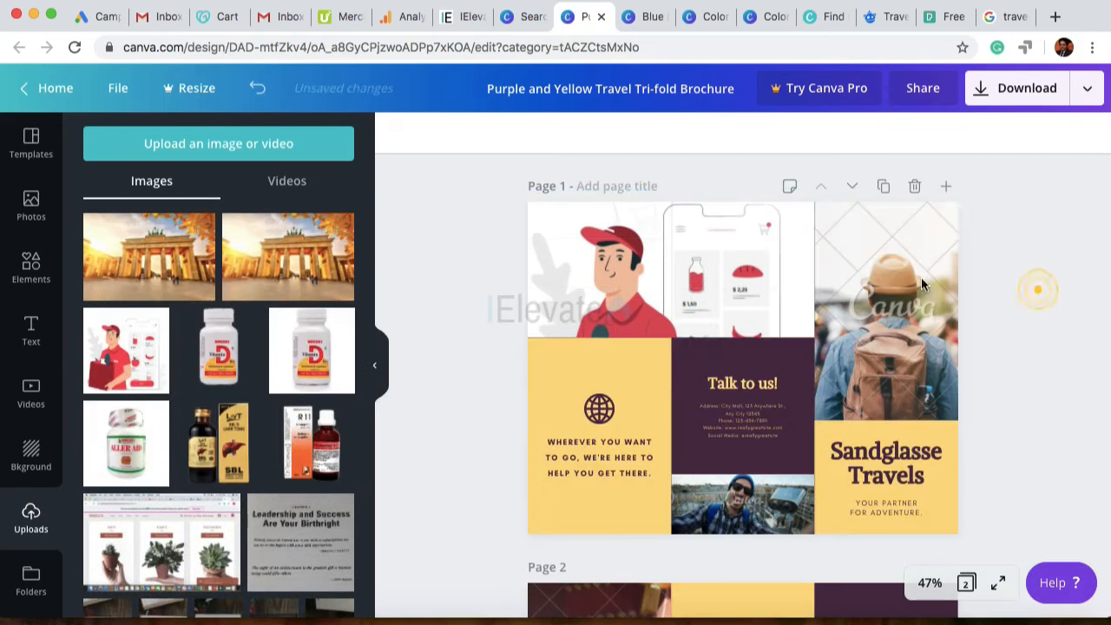
# Step: Select the backpack traveller photo above the Sandglasse Travels title and review the layout of both brochure pages
pyautogui.click(937, 249)
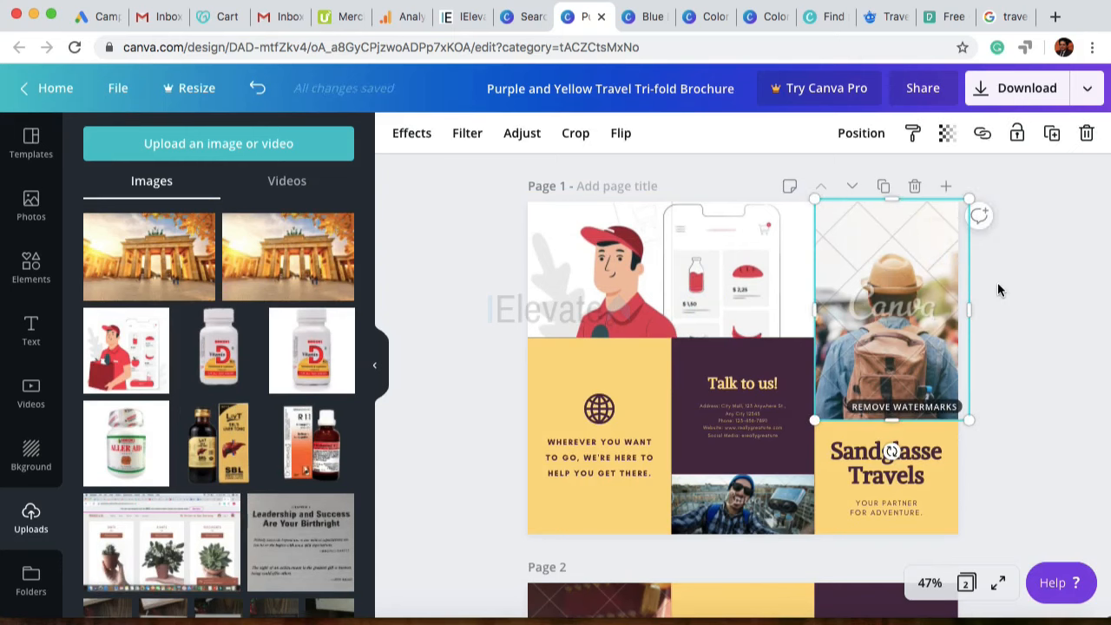
pyautogui.scroll(-5, 970, 283)
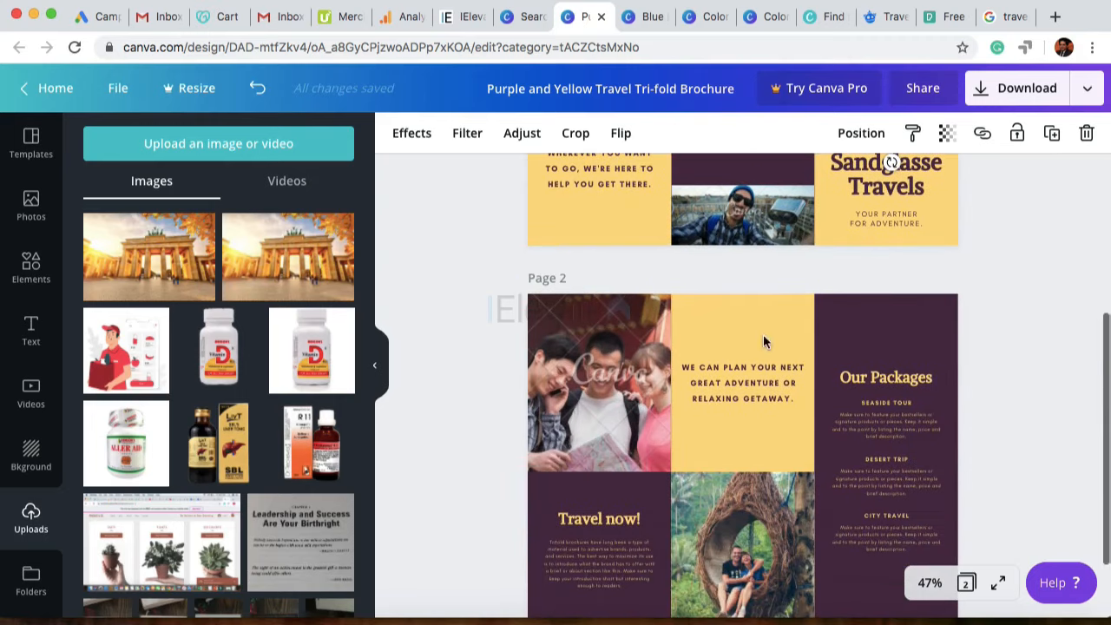
pyautogui.scroll(-2, 620, 365)
pyautogui.scroll(6, 621, 363)
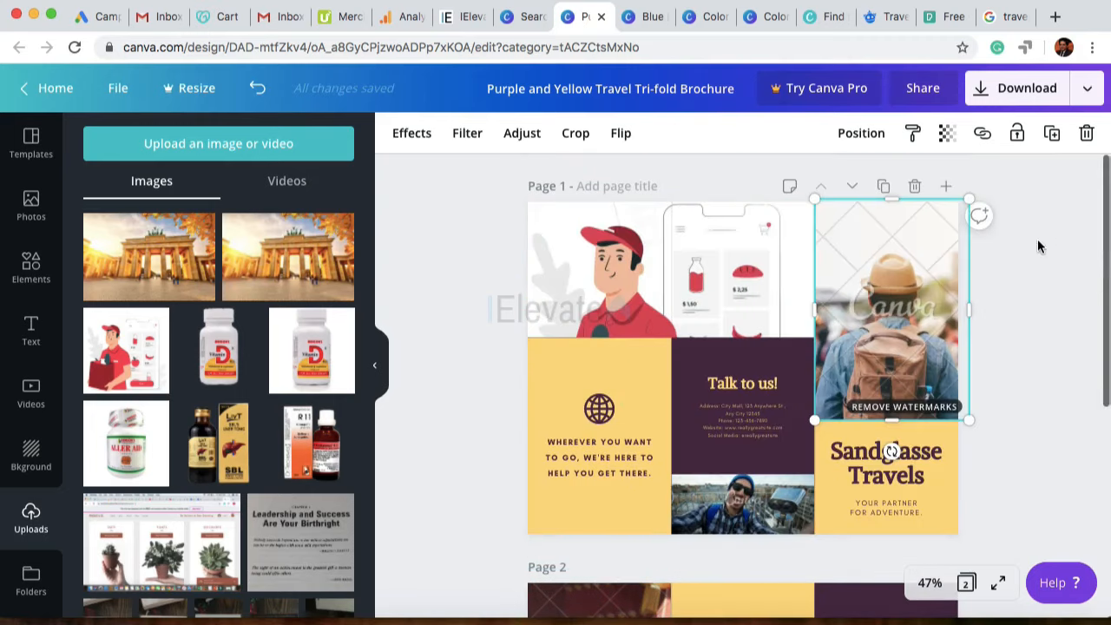